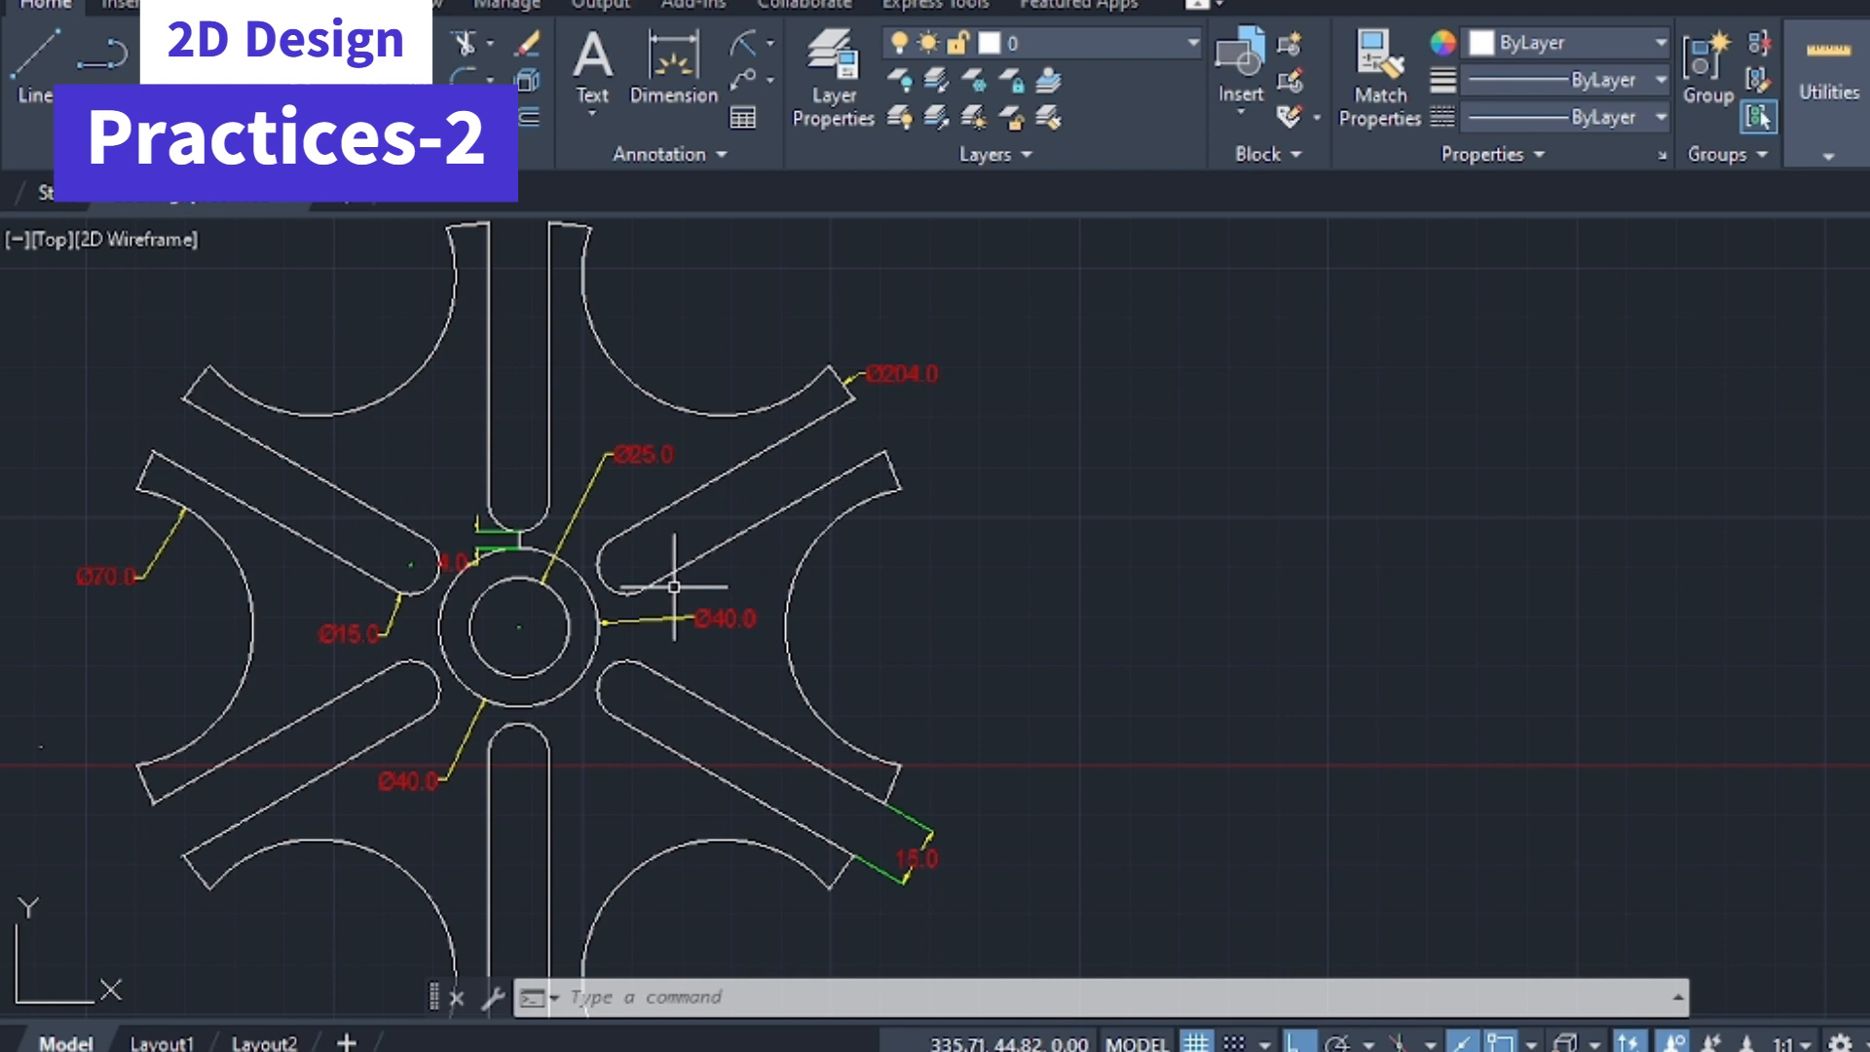
# Examine the dimensioned reference wheel, including its slots, scalloped arcs, hub circles and the gap between hub and slot
pyautogui.scroll(-2, 674, 587)
pyautogui.scroll(2, 487, 553)
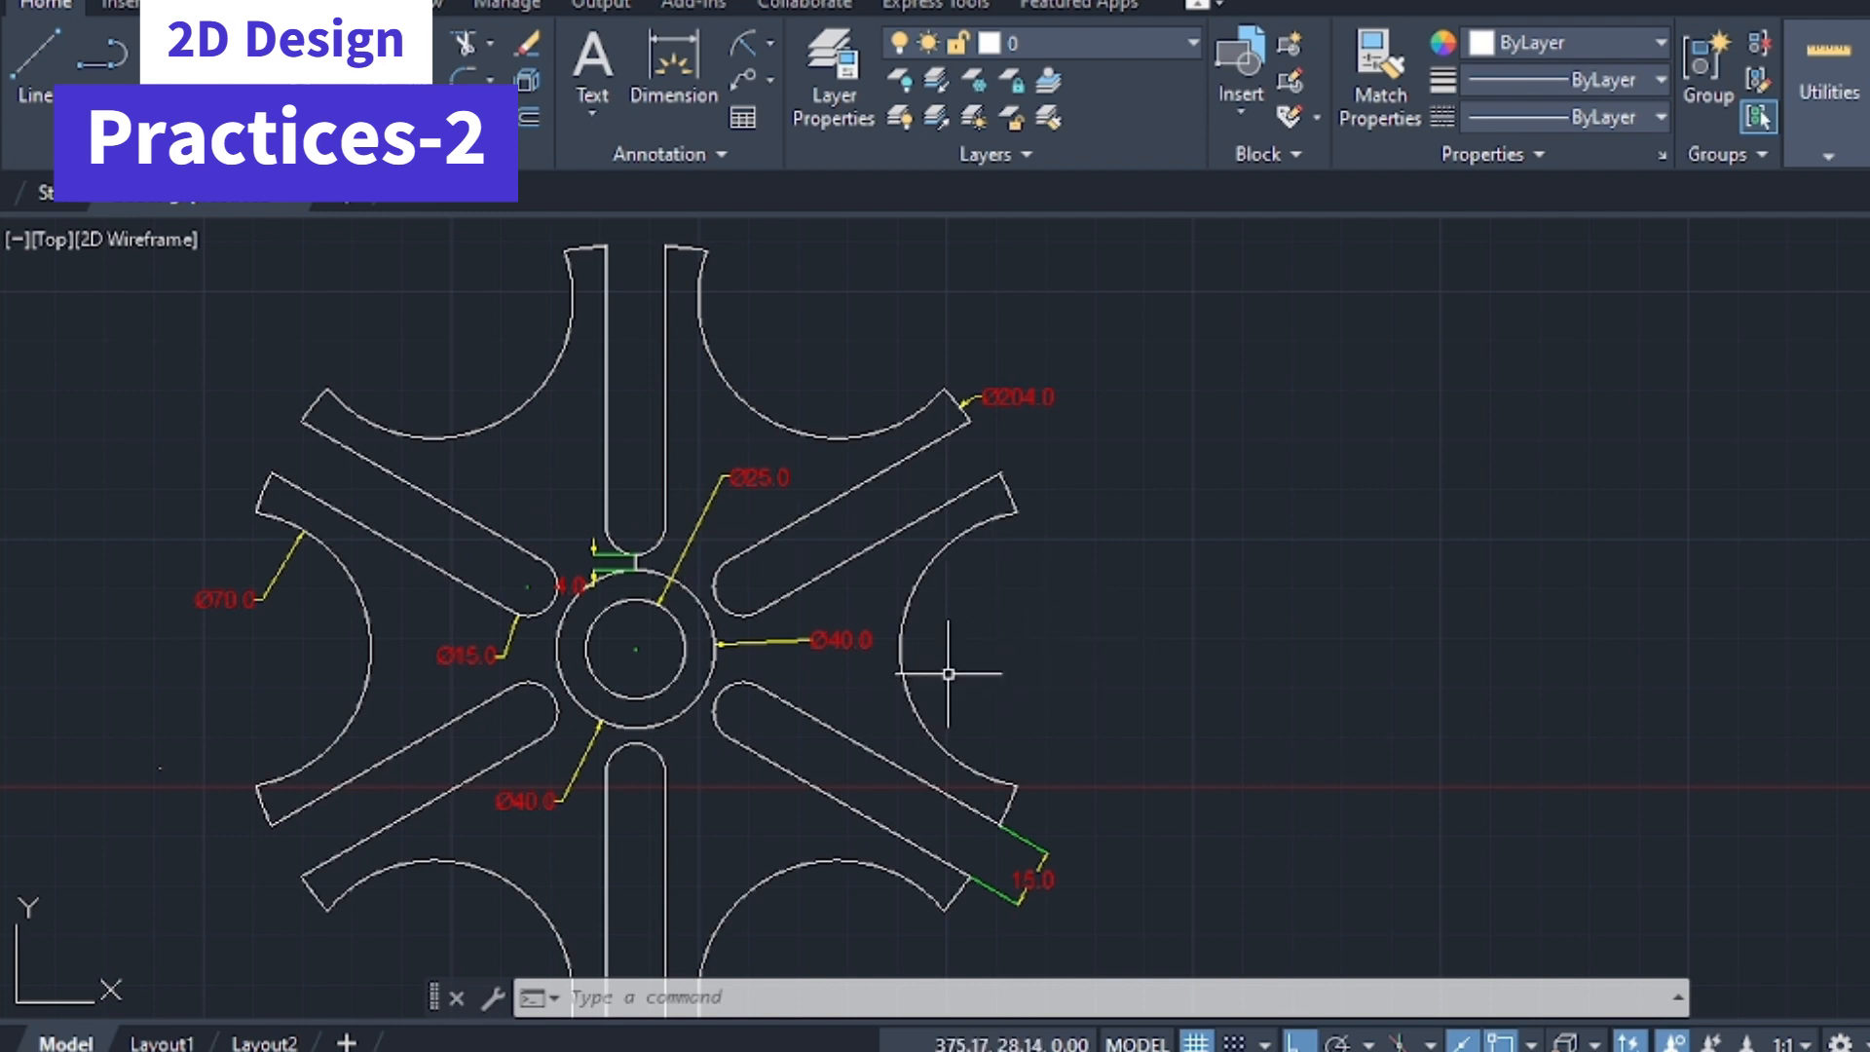
pyautogui.scroll(-2, 950, 659)
pyautogui.scroll(2, 761, 747)
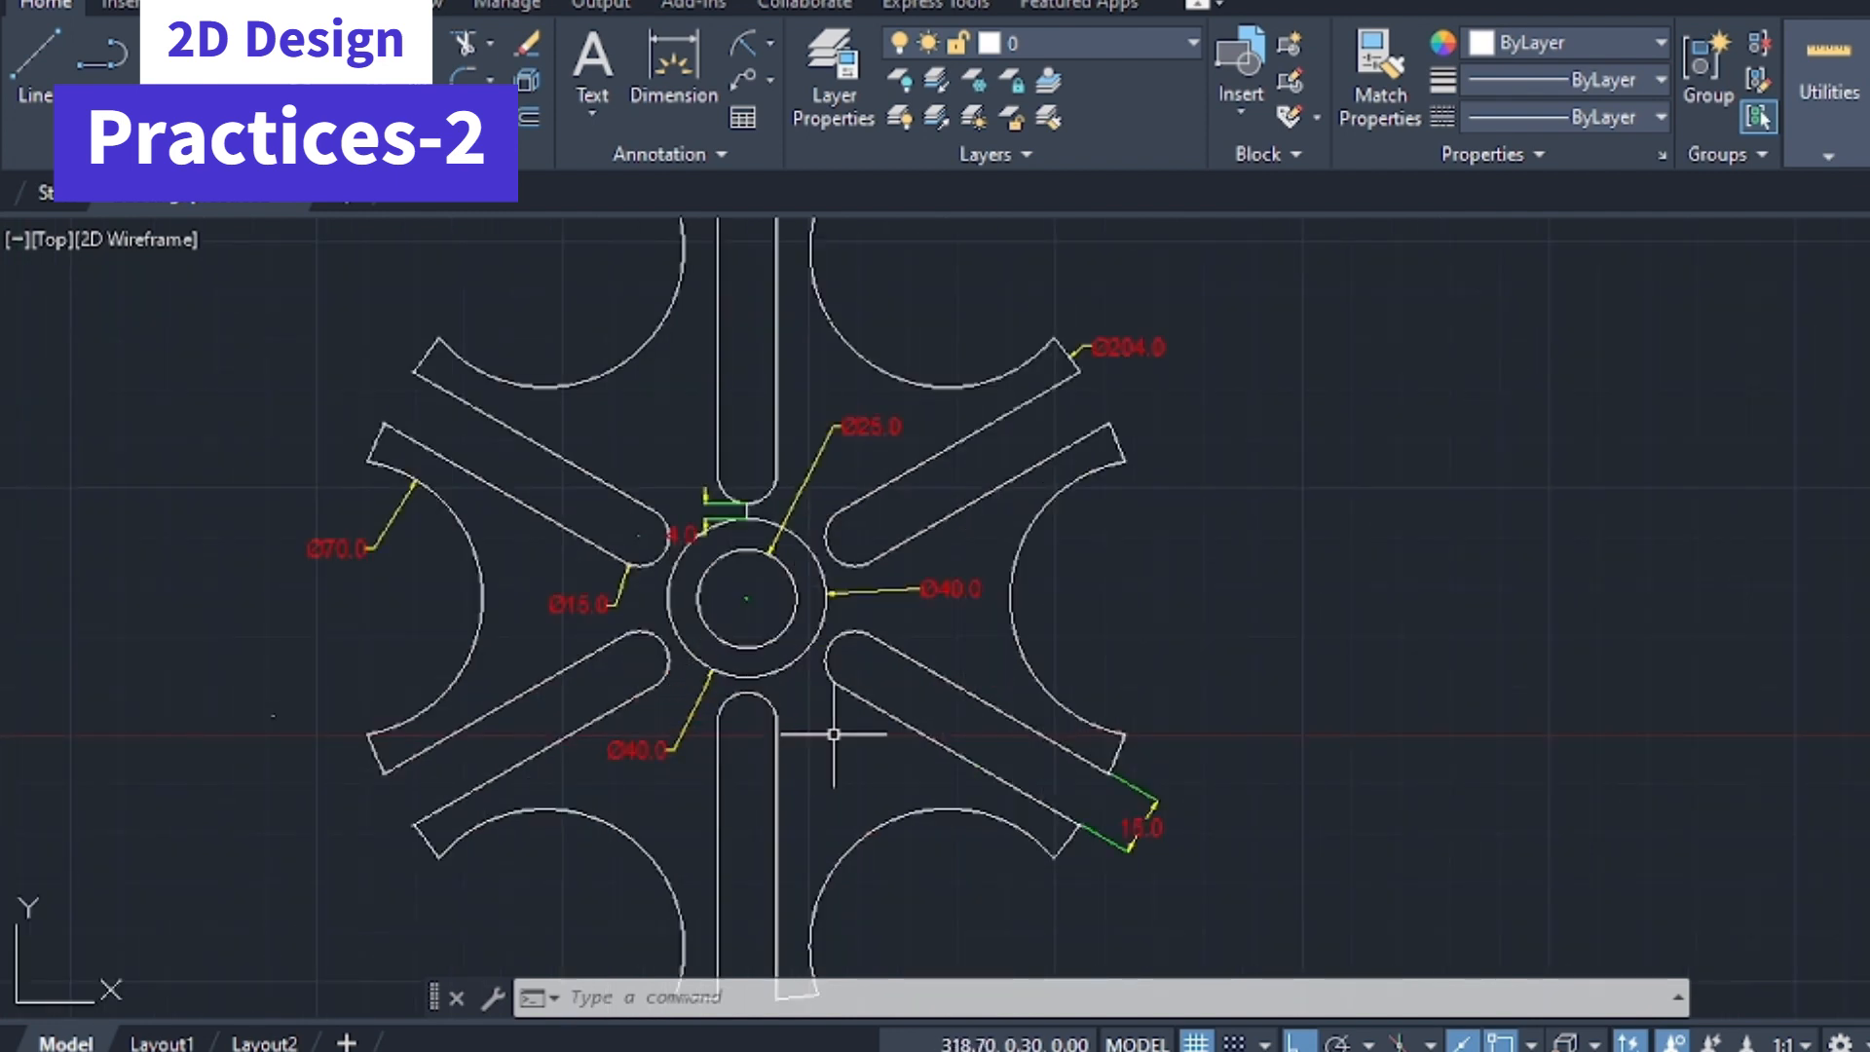
pyautogui.scroll(-2, 1027, 544)
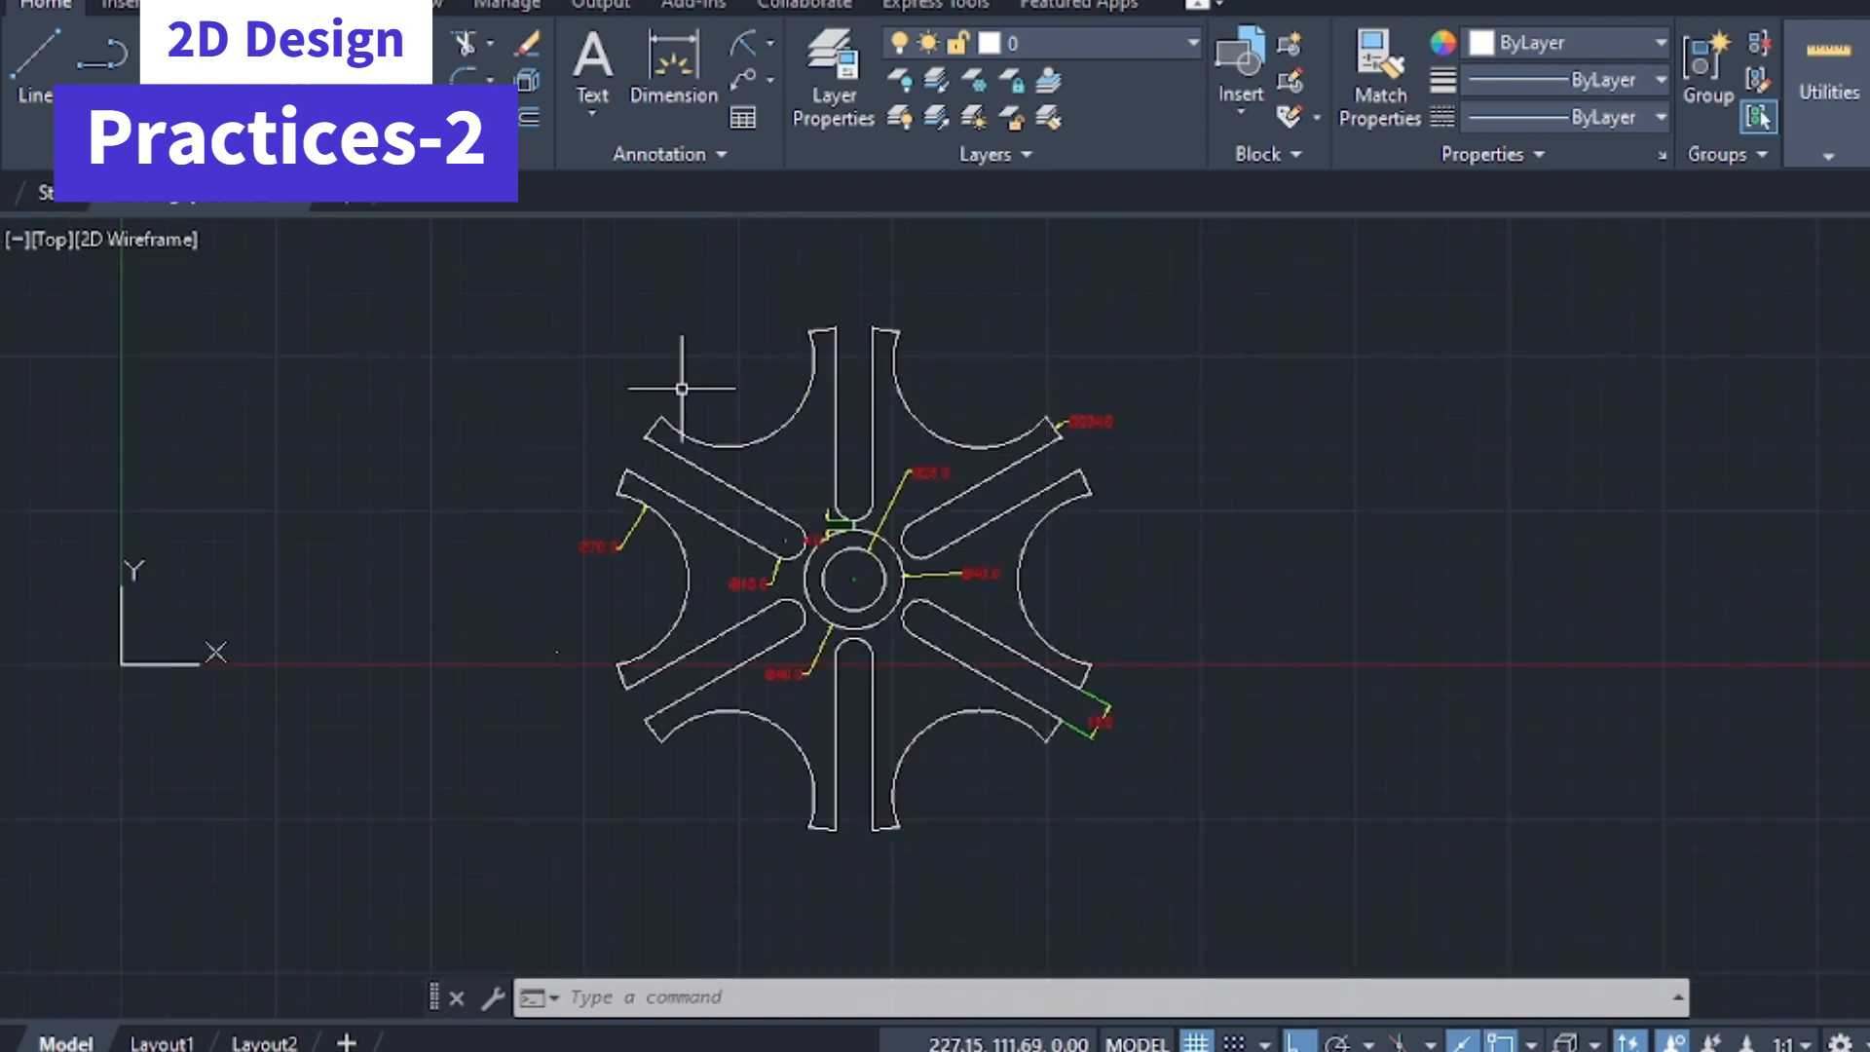
pyautogui.scroll(2, 682, 388)
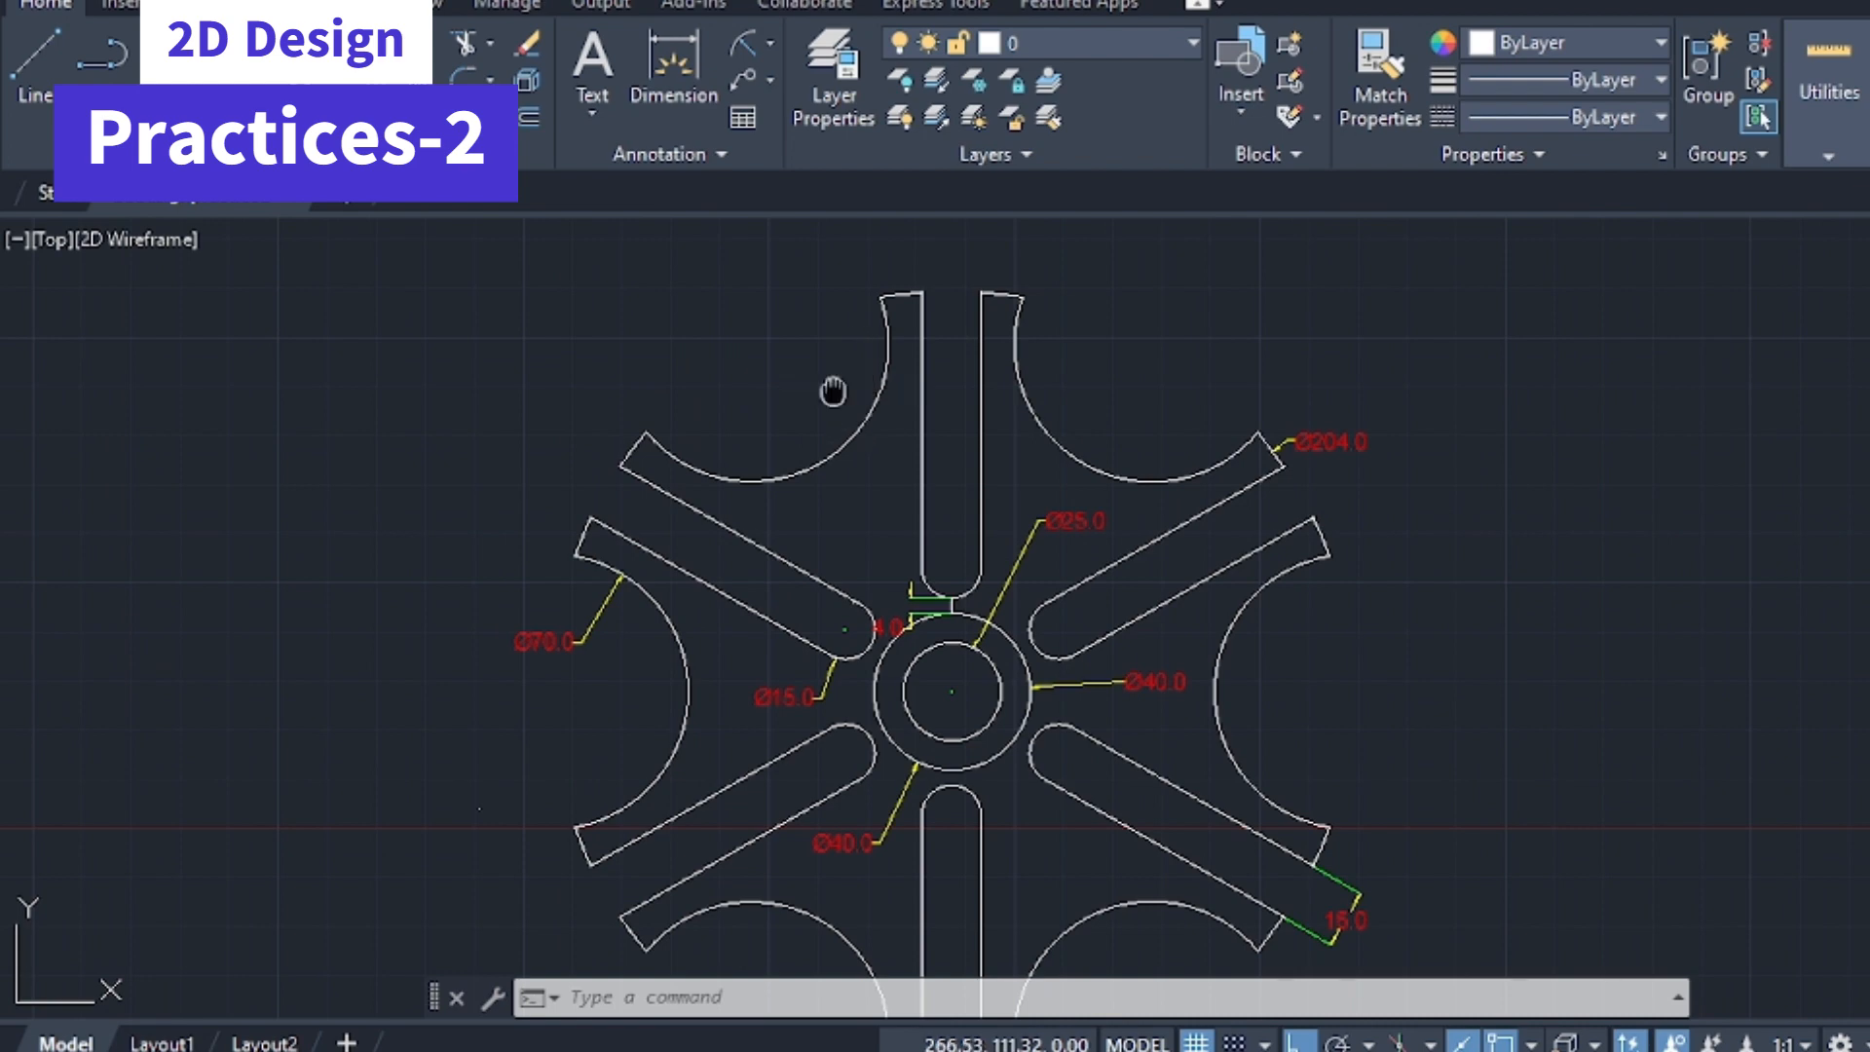
pyautogui.moveTo(833, 391)
pyautogui.mouseDown(button='middle')
pyautogui.moveTo(651, 342)
pyautogui.moveTo(649, 297)
pyautogui.mouseUp(button='middle')
pyautogui.scroll(2, 410, 419)
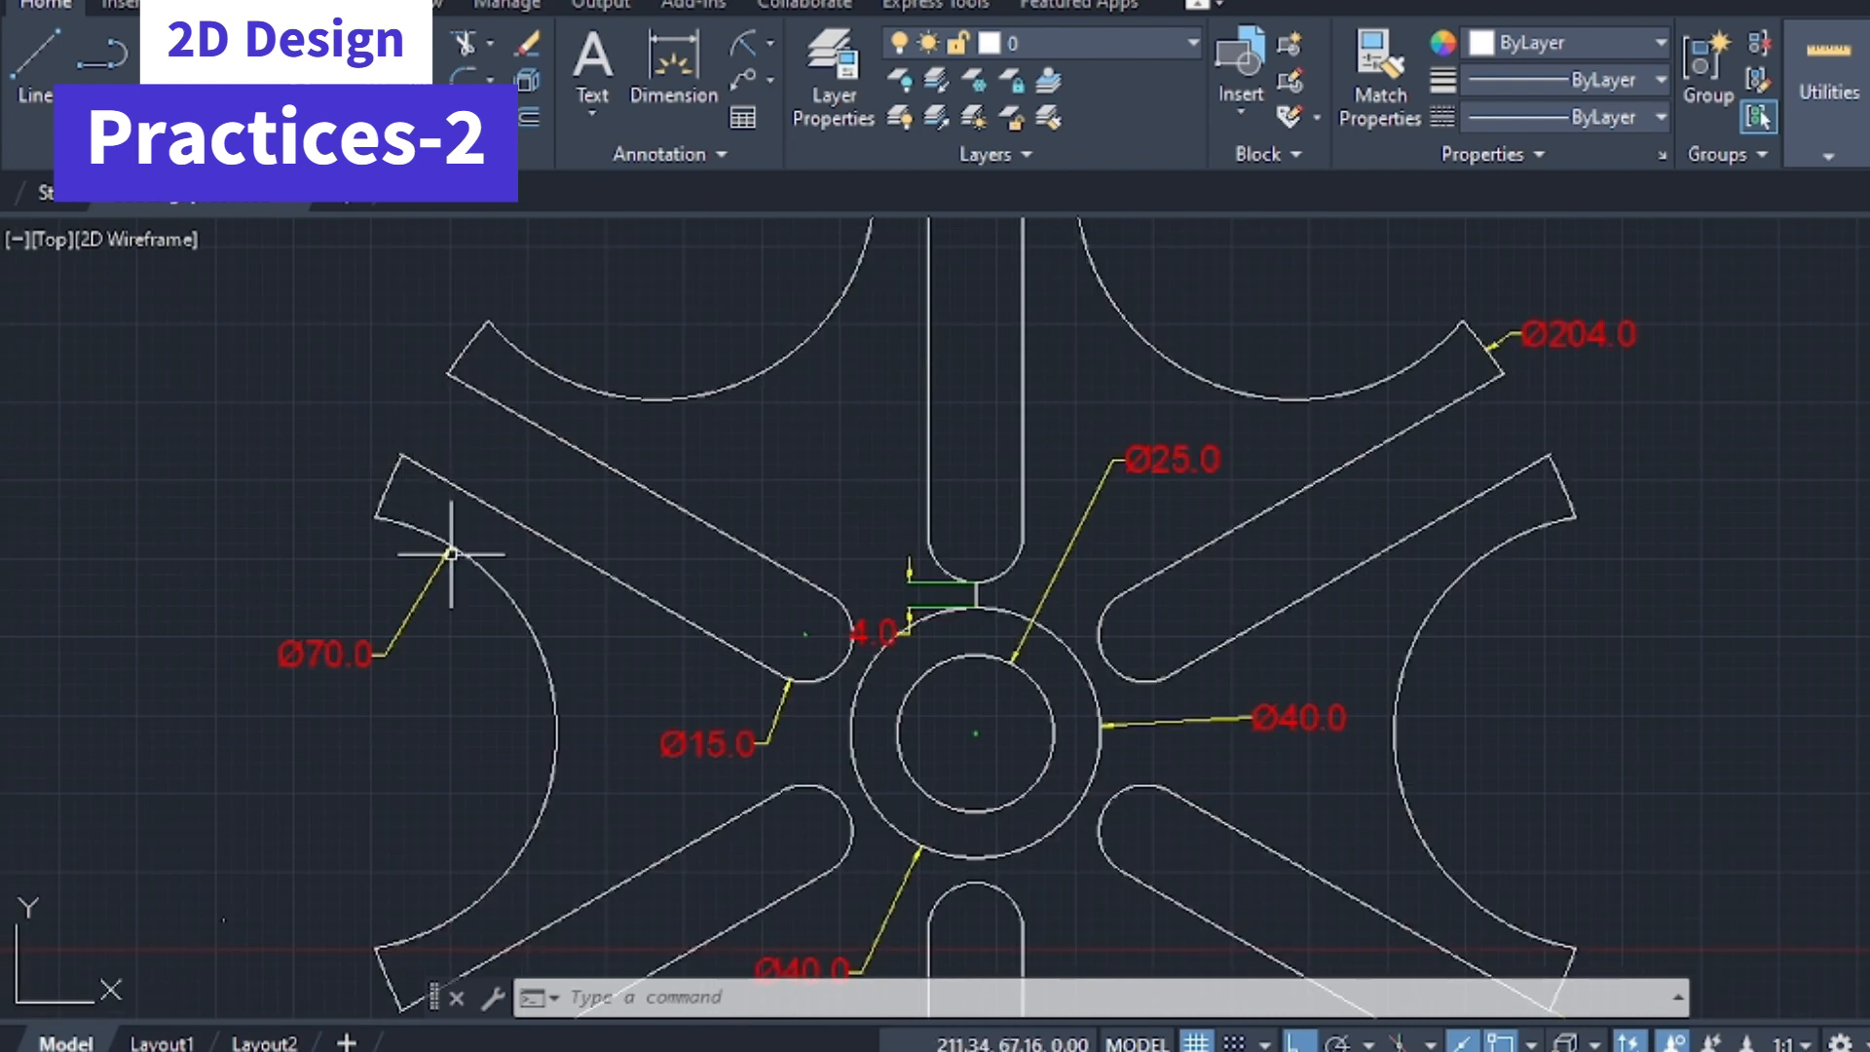
pyautogui.scroll(-2, 468, 565)
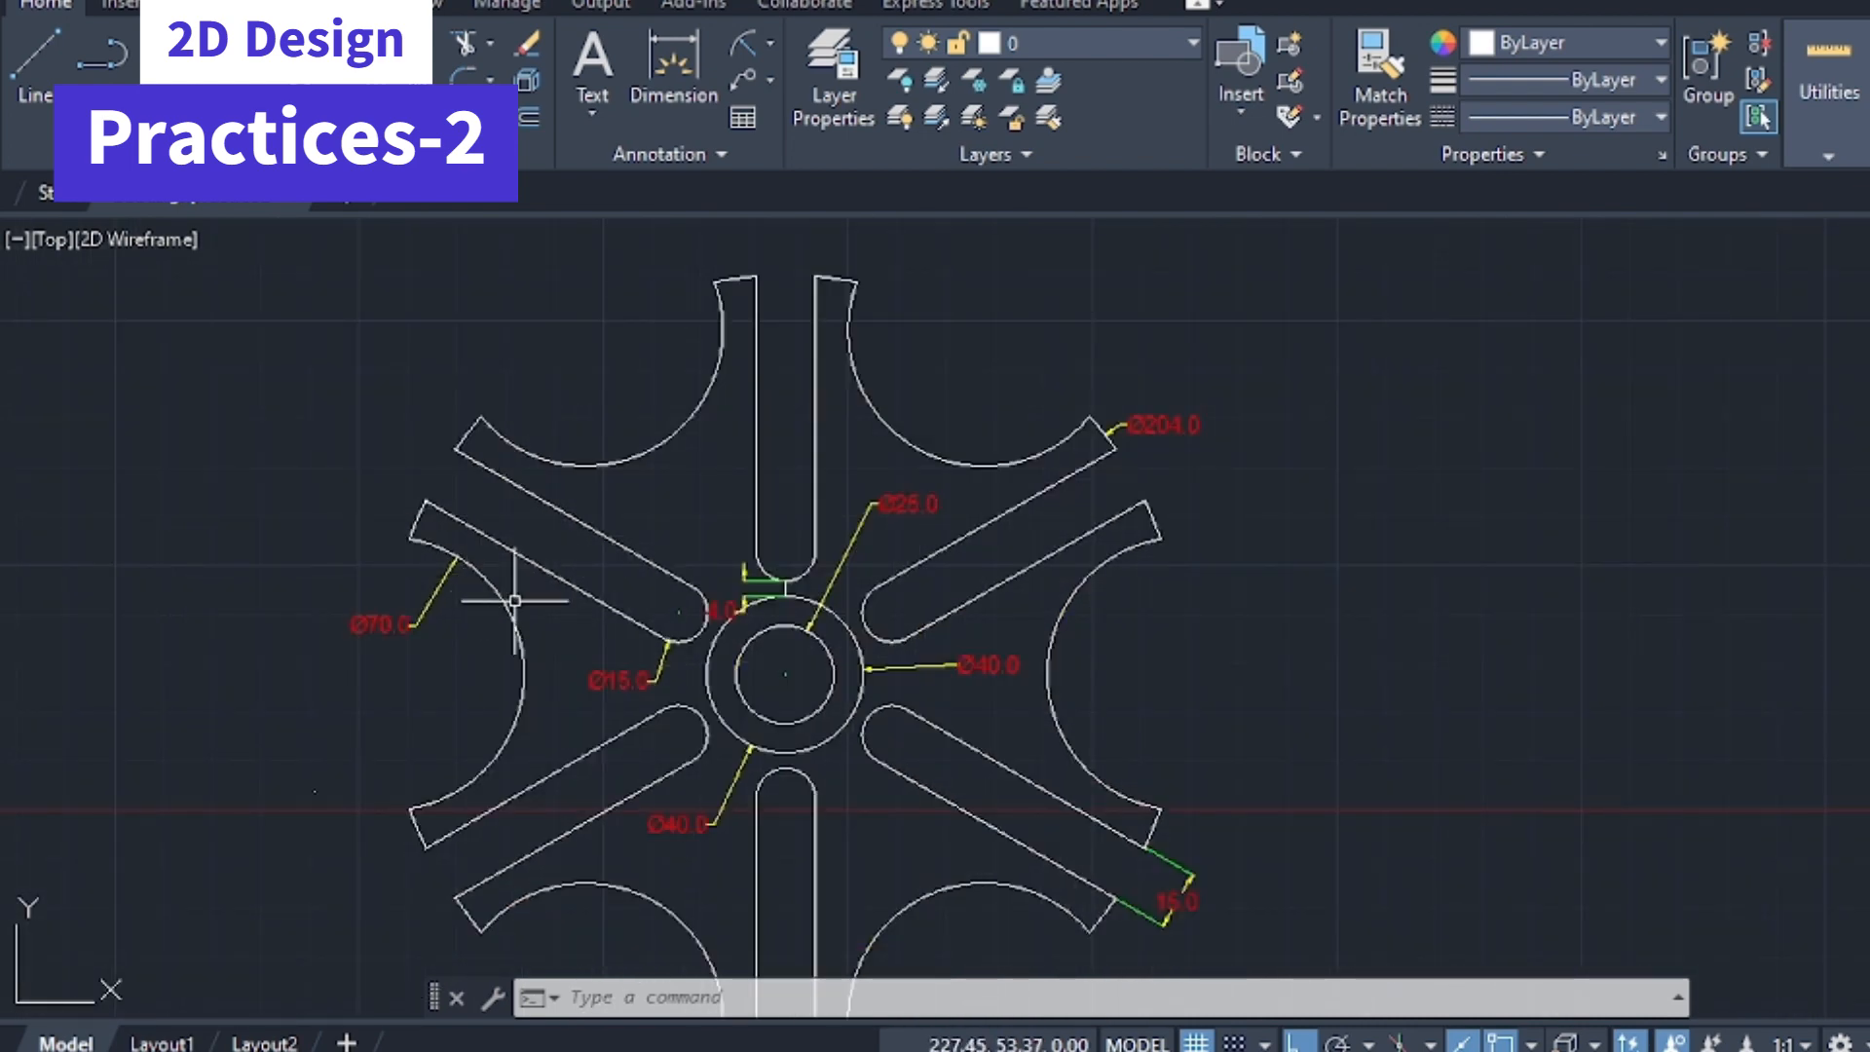
pyautogui.scroll(4, 699, 651)
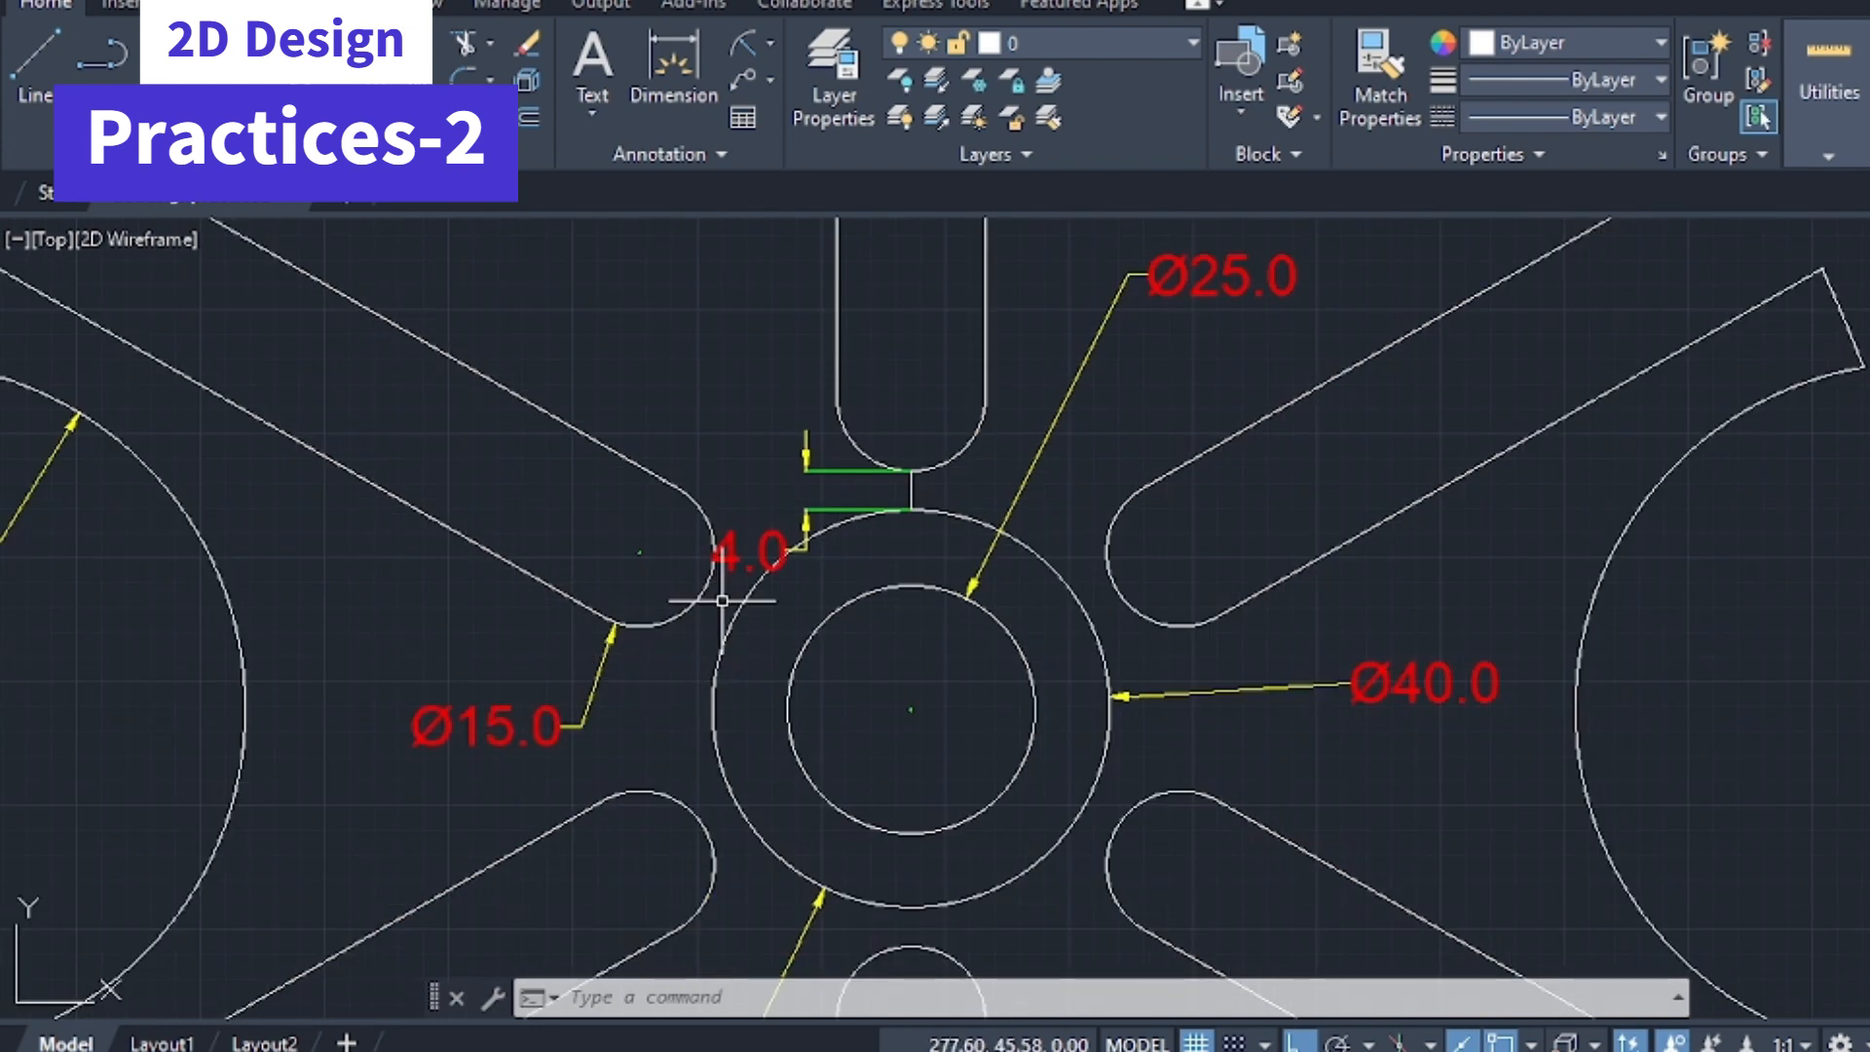
pyautogui.scroll(-2, 916, 497)
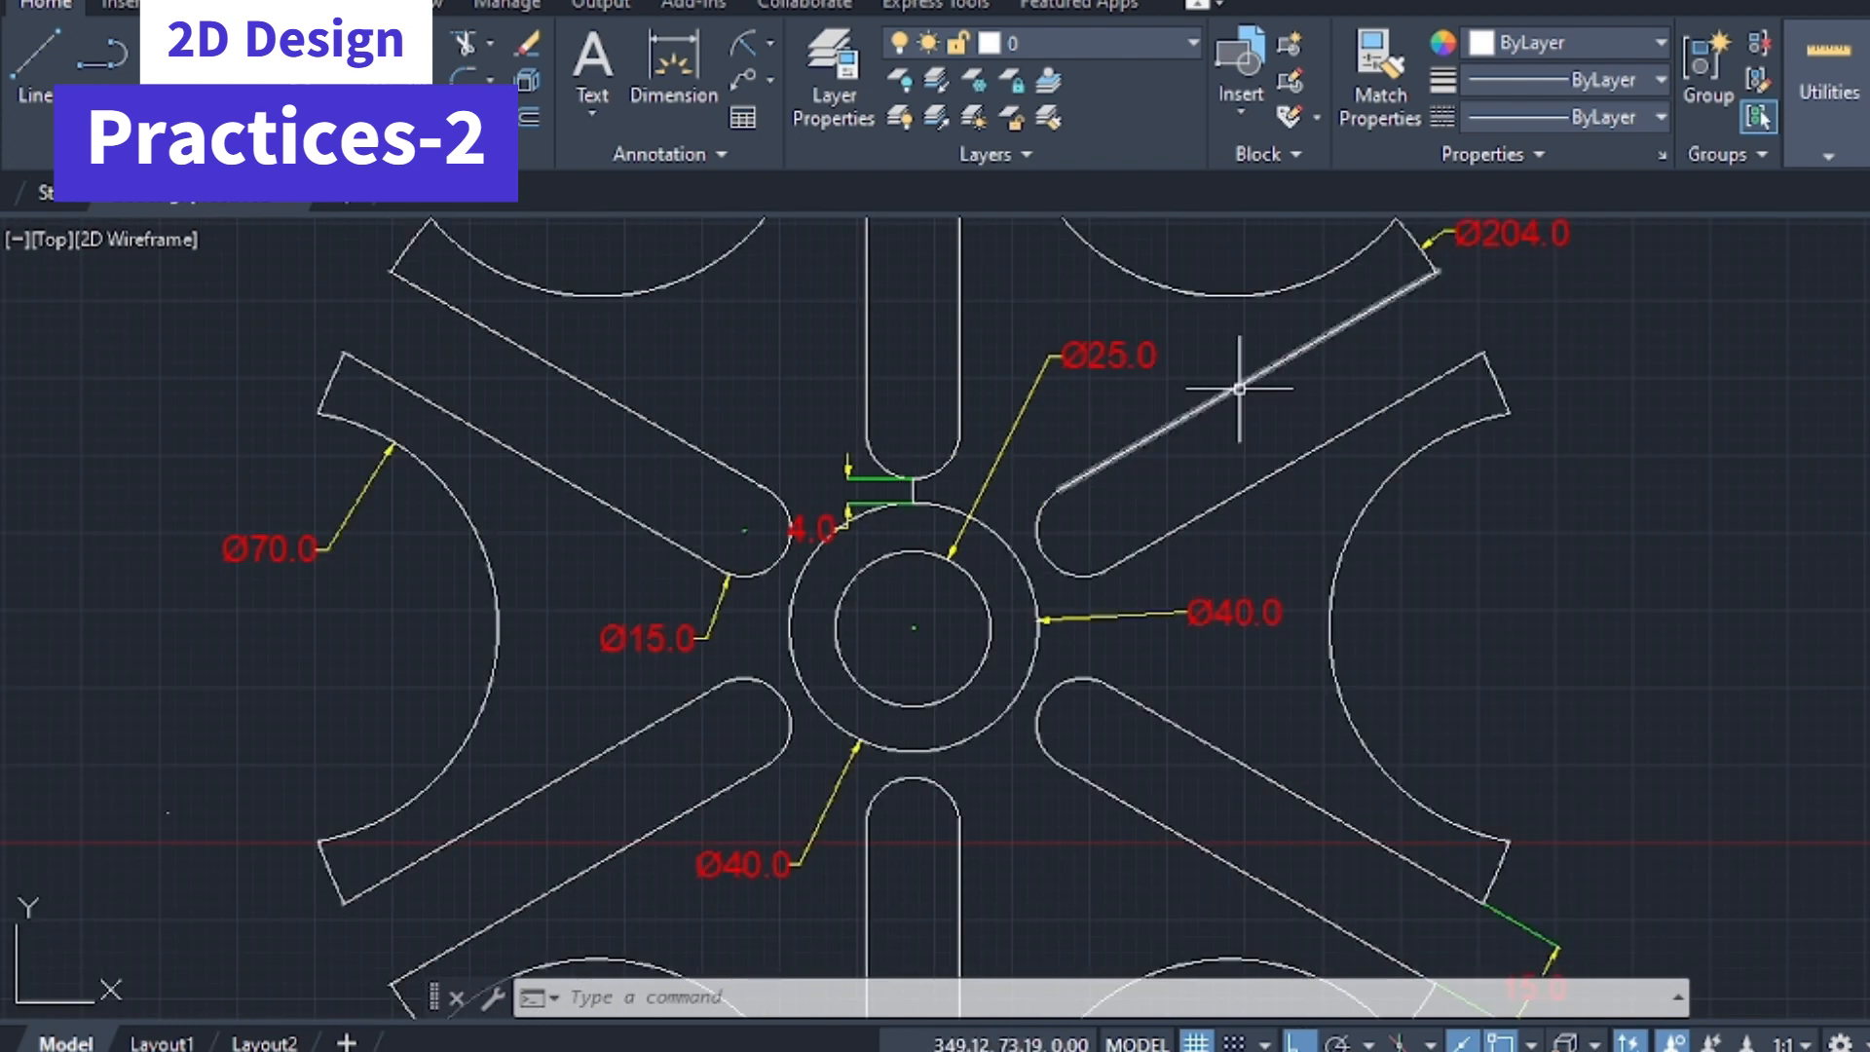
pyautogui.moveTo(1240, 389); pyautogui.dragTo(1028, 489, button='middle')
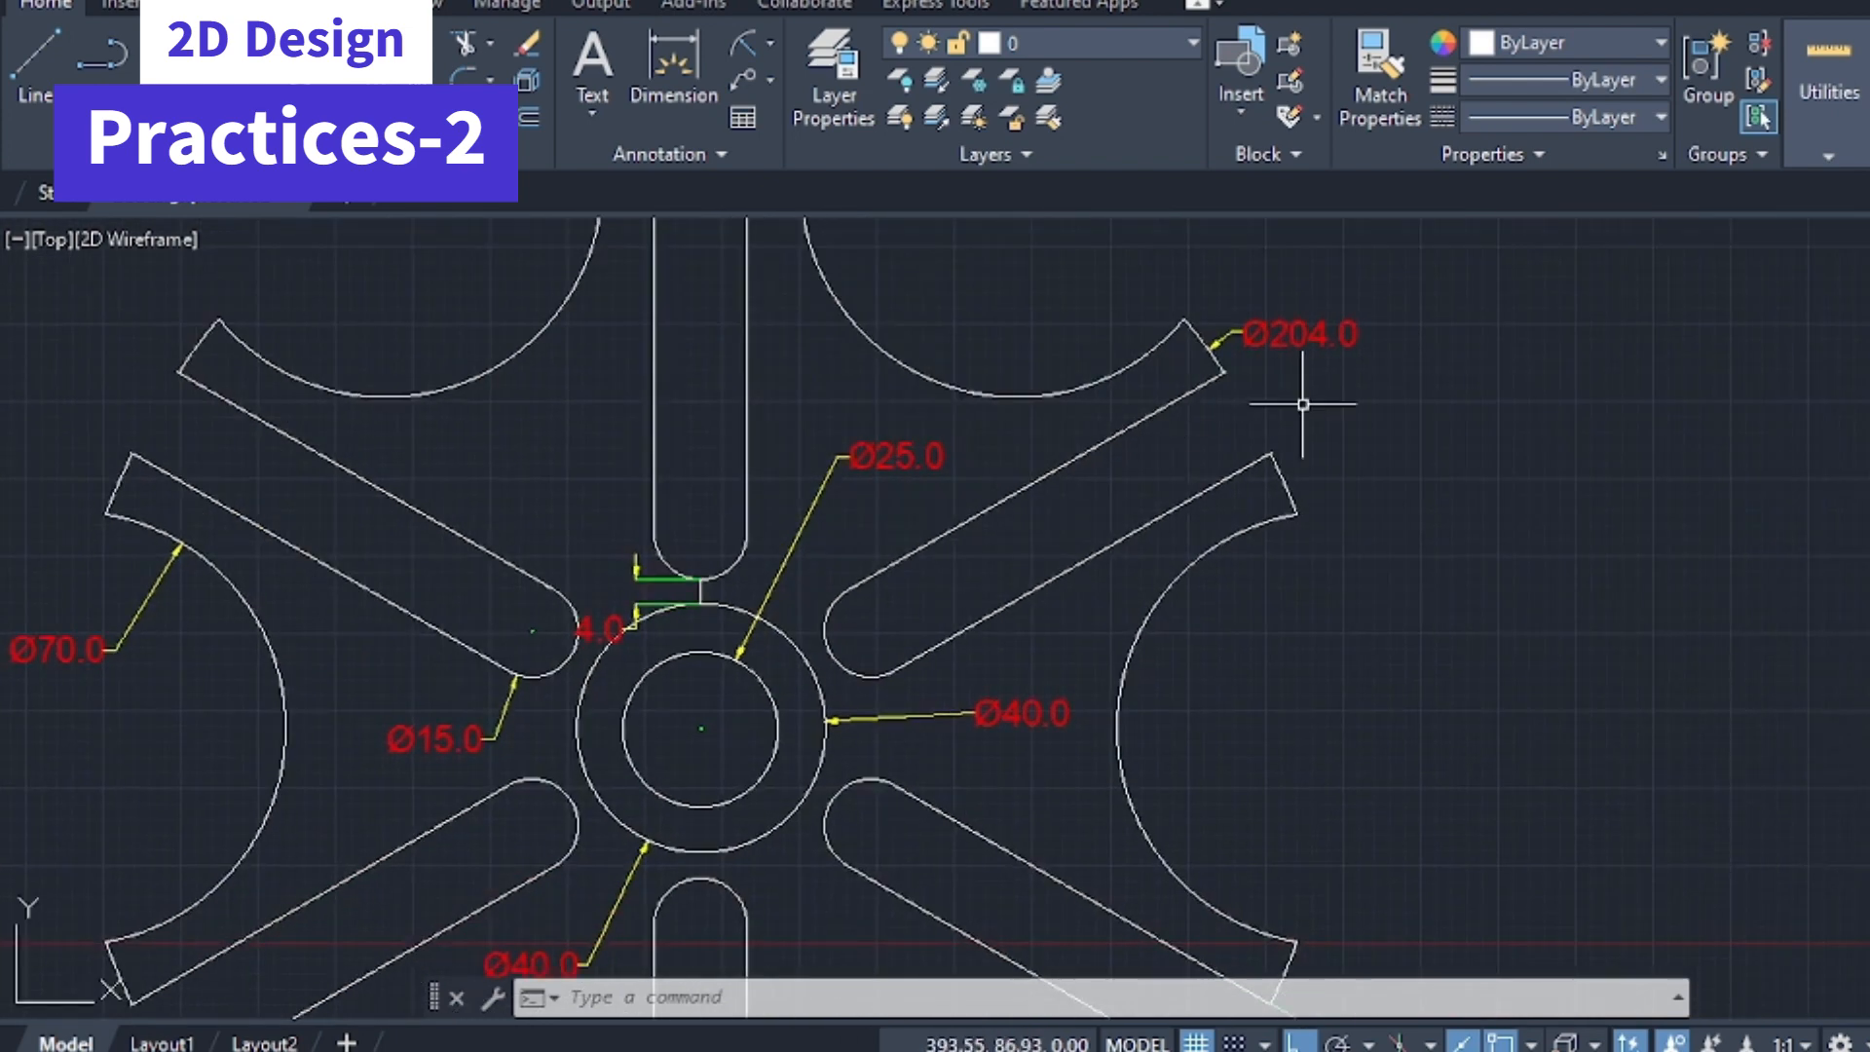
pyautogui.scroll(-2, 1304, 403)
pyautogui.scroll(-2, 1234, 410)
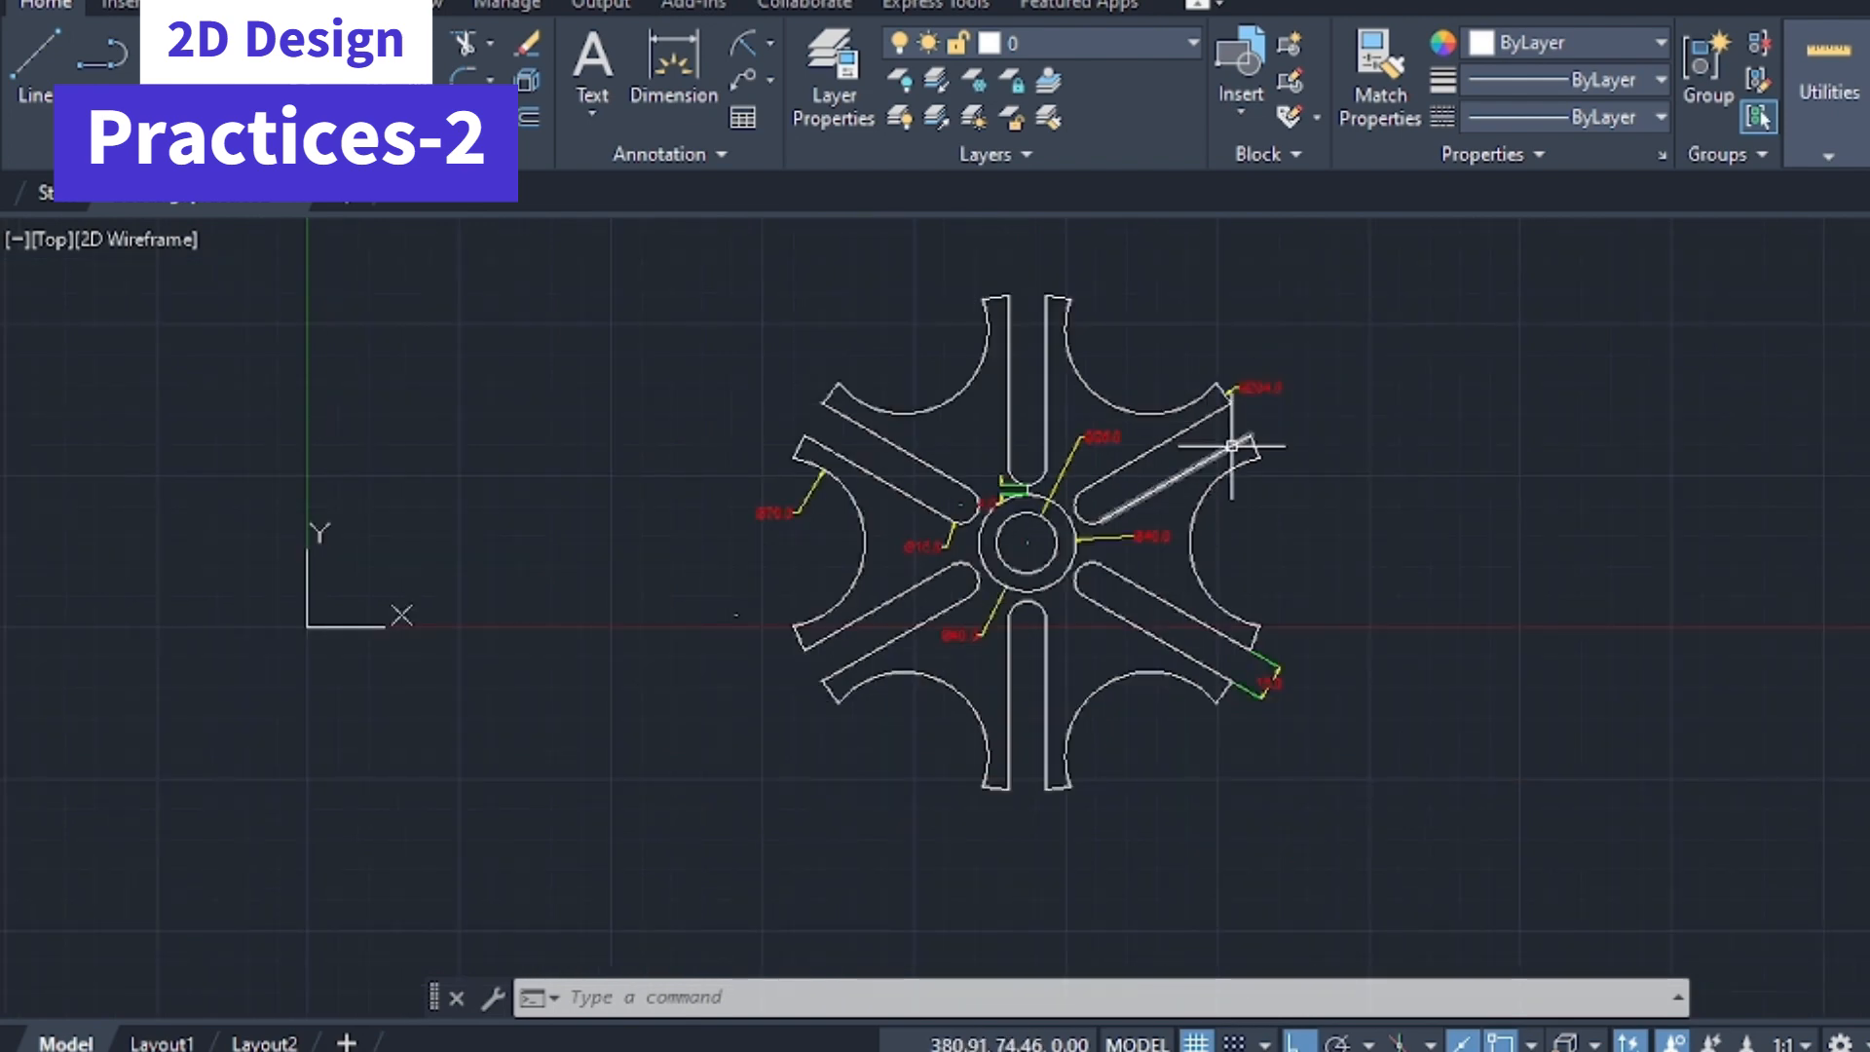
pyautogui.scroll(4, 1152, 496)
pyautogui.scroll(-3, 1178, 496)
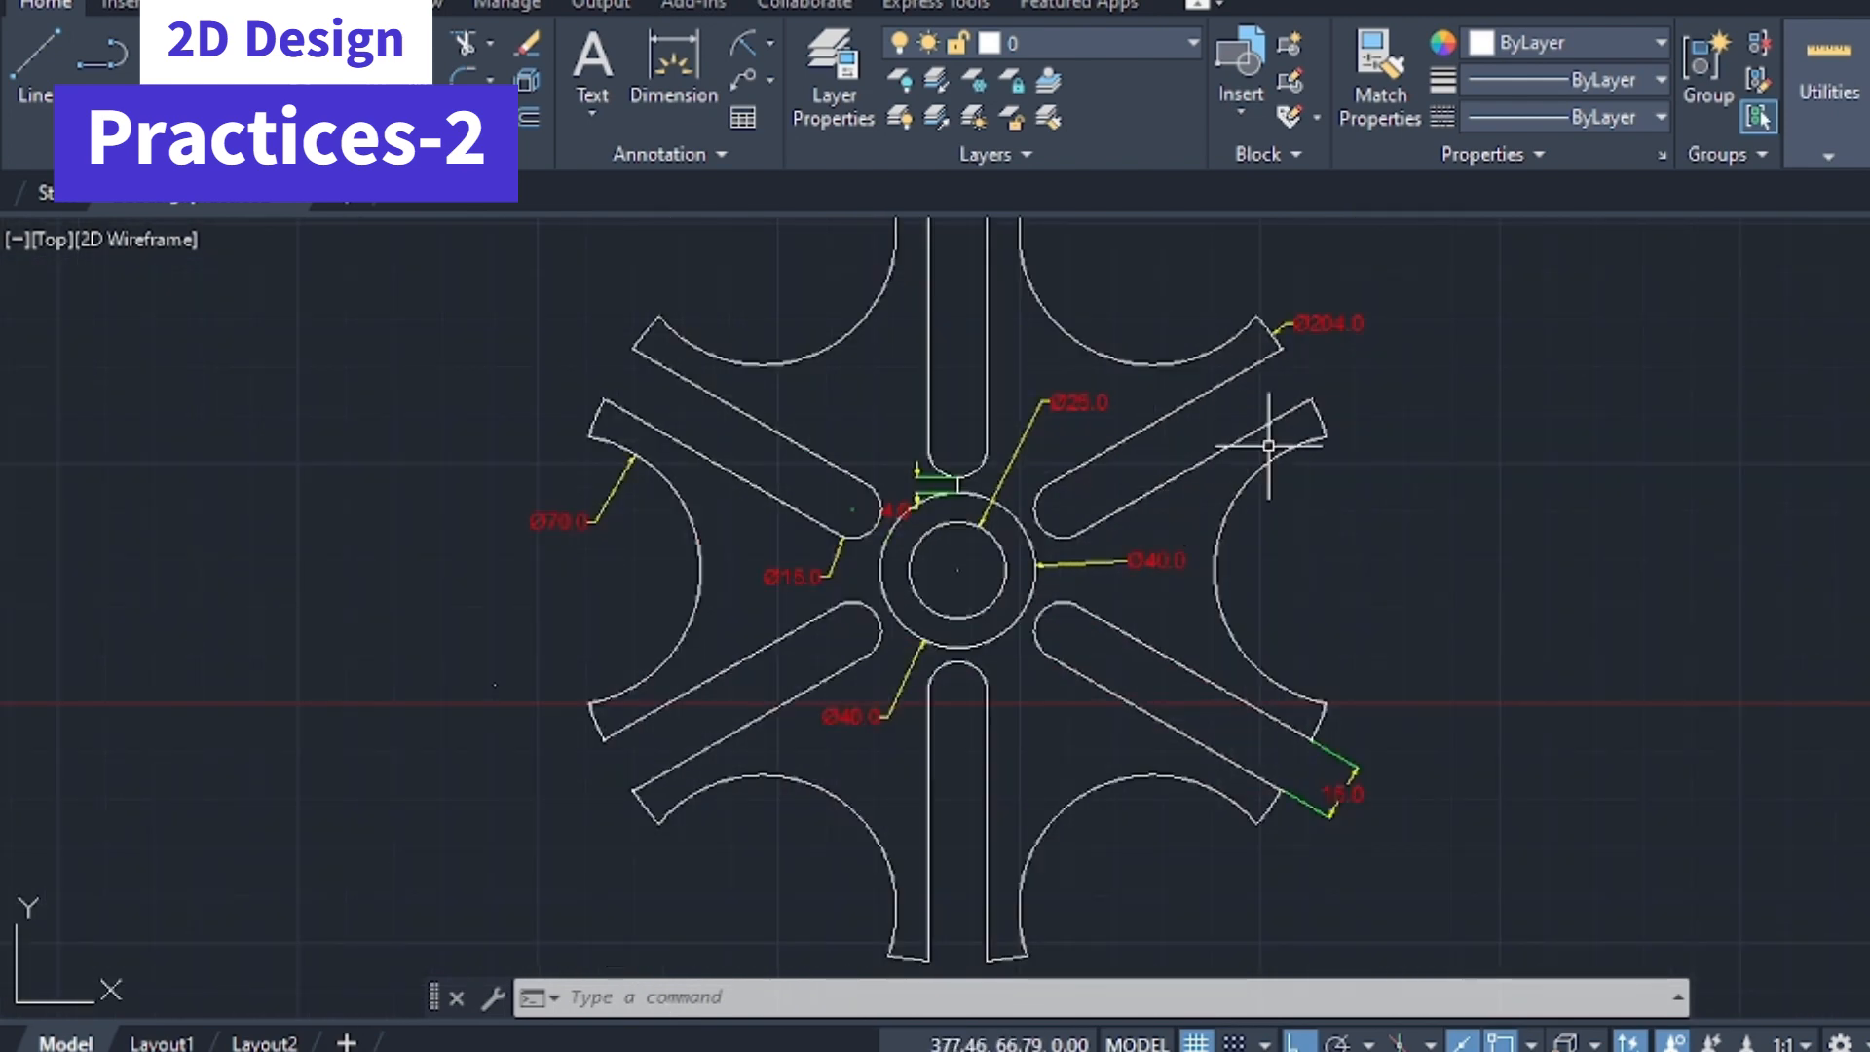
pyautogui.scroll(2, 1094, 493)
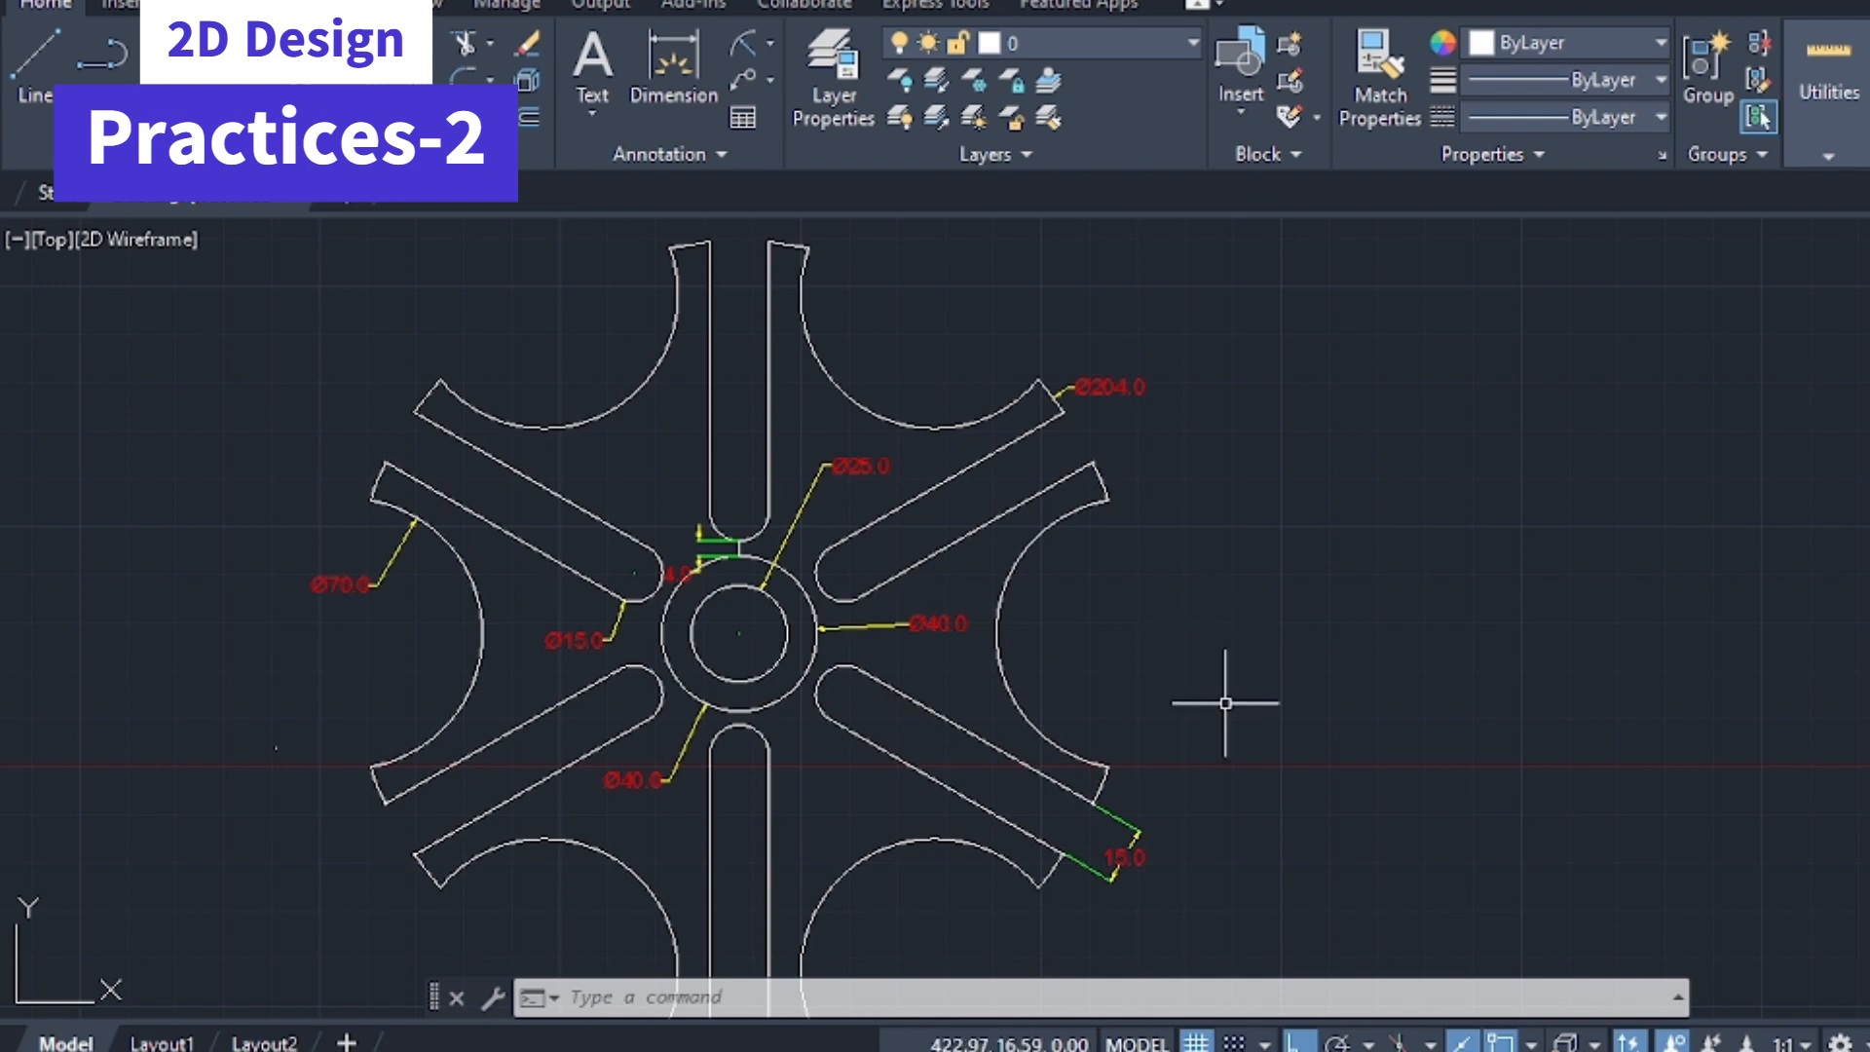
pyautogui.scroll(-2, 1198, 688)
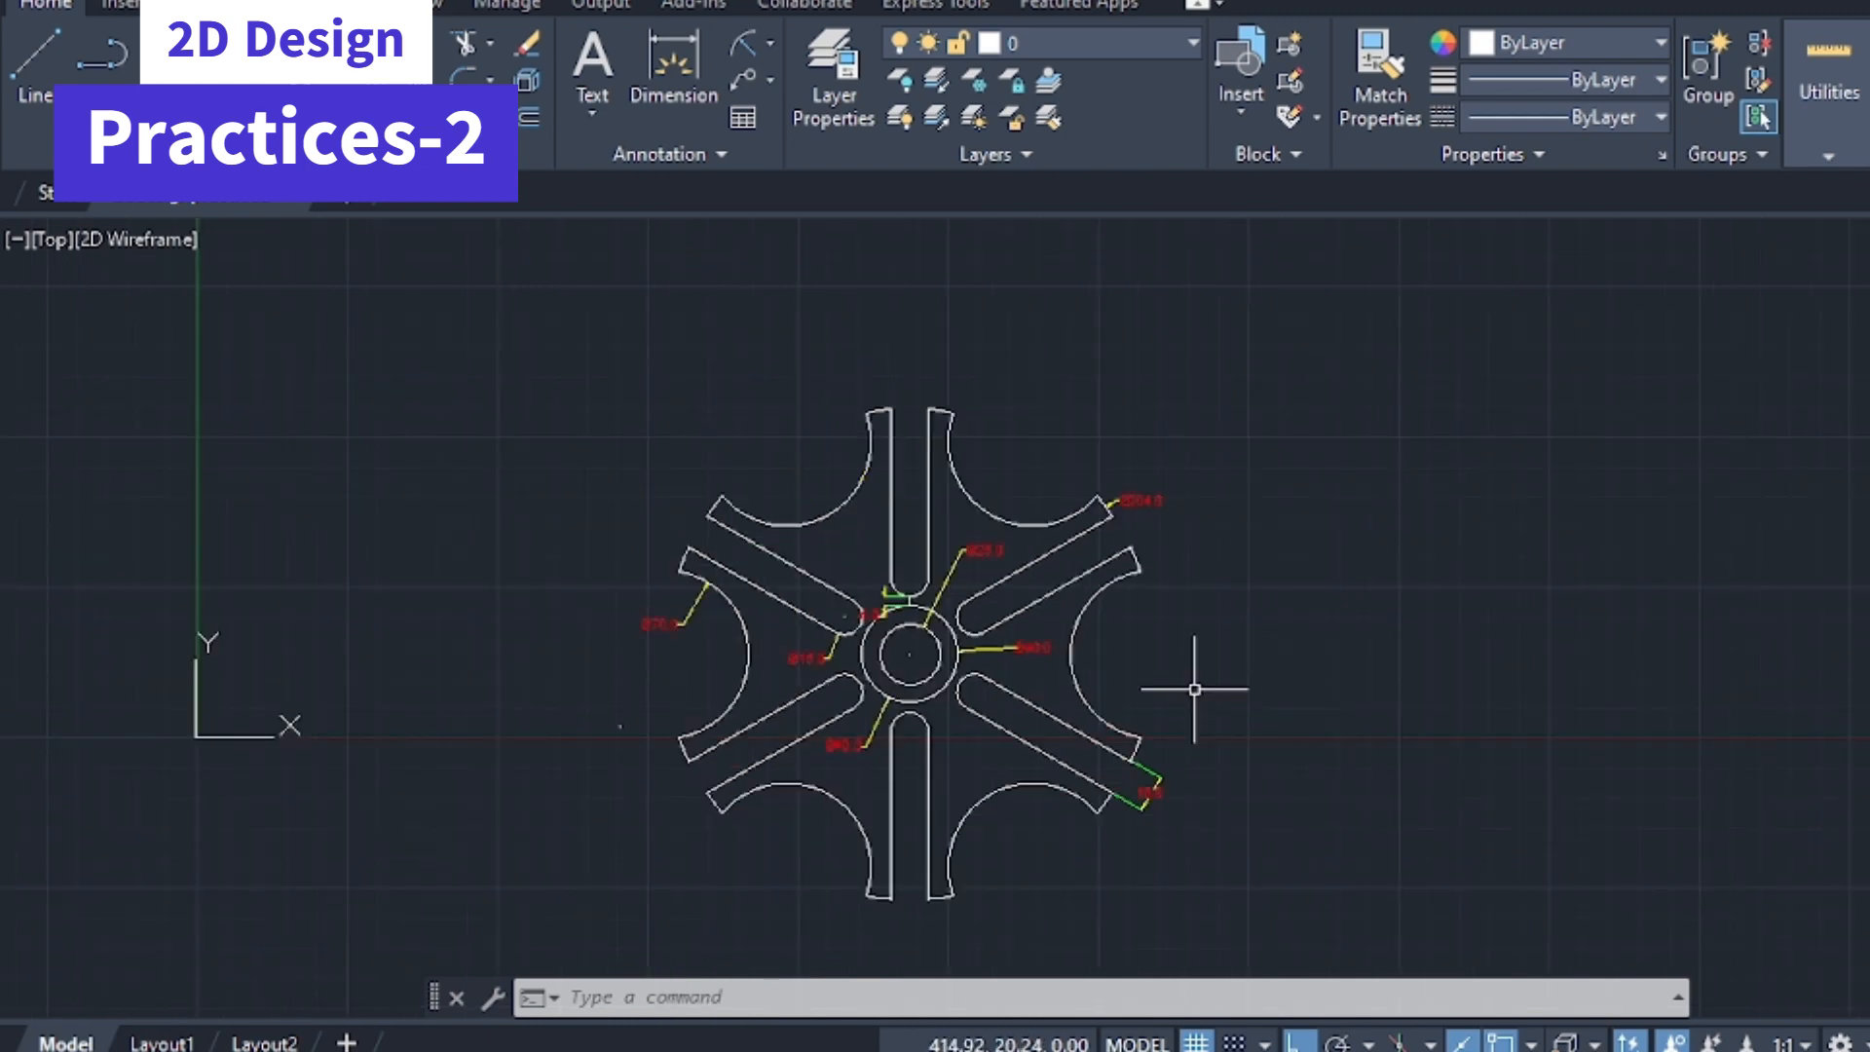
pyautogui.moveTo(1195, 693); pyautogui.dragTo(1089, 670, button='middle')
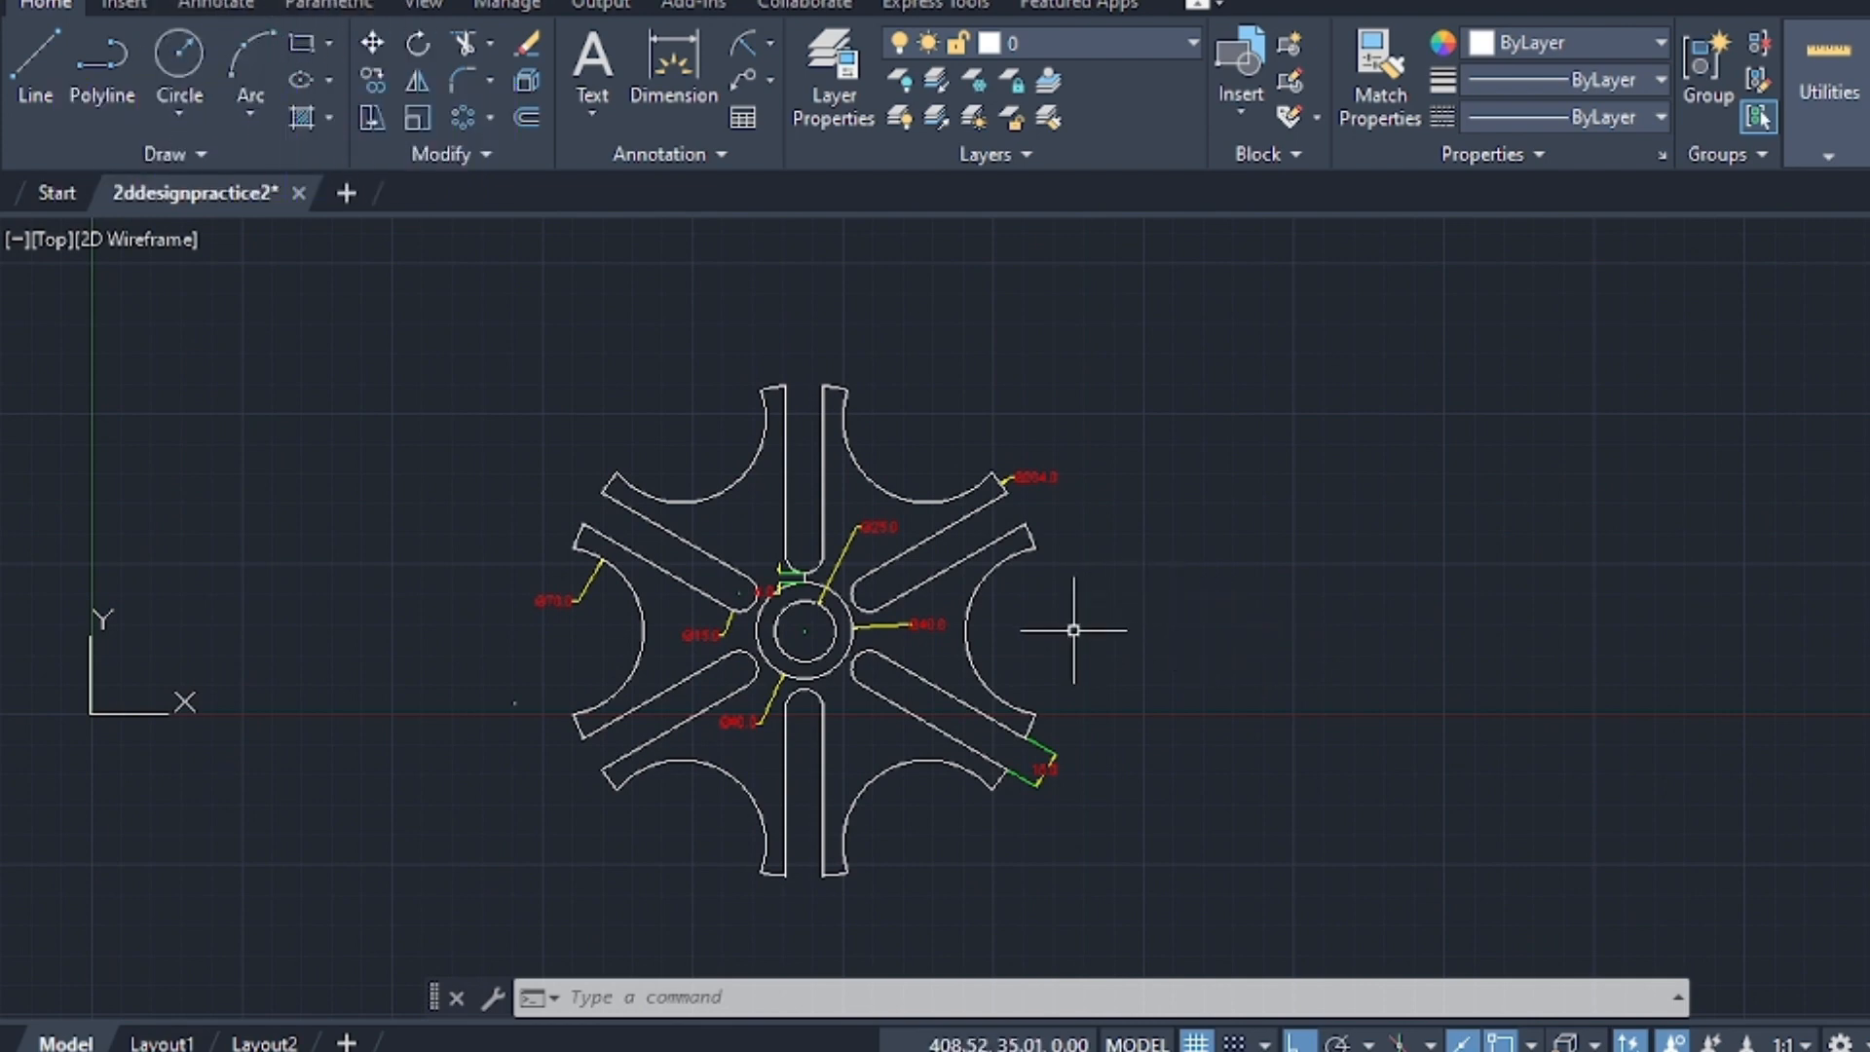
pyautogui.moveTo(1073, 626)
pyautogui.mouseDown(button='middle')
pyautogui.moveTo(635, 605)
pyautogui.moveTo(906, 639)
pyautogui.mouseUp(button='middle')
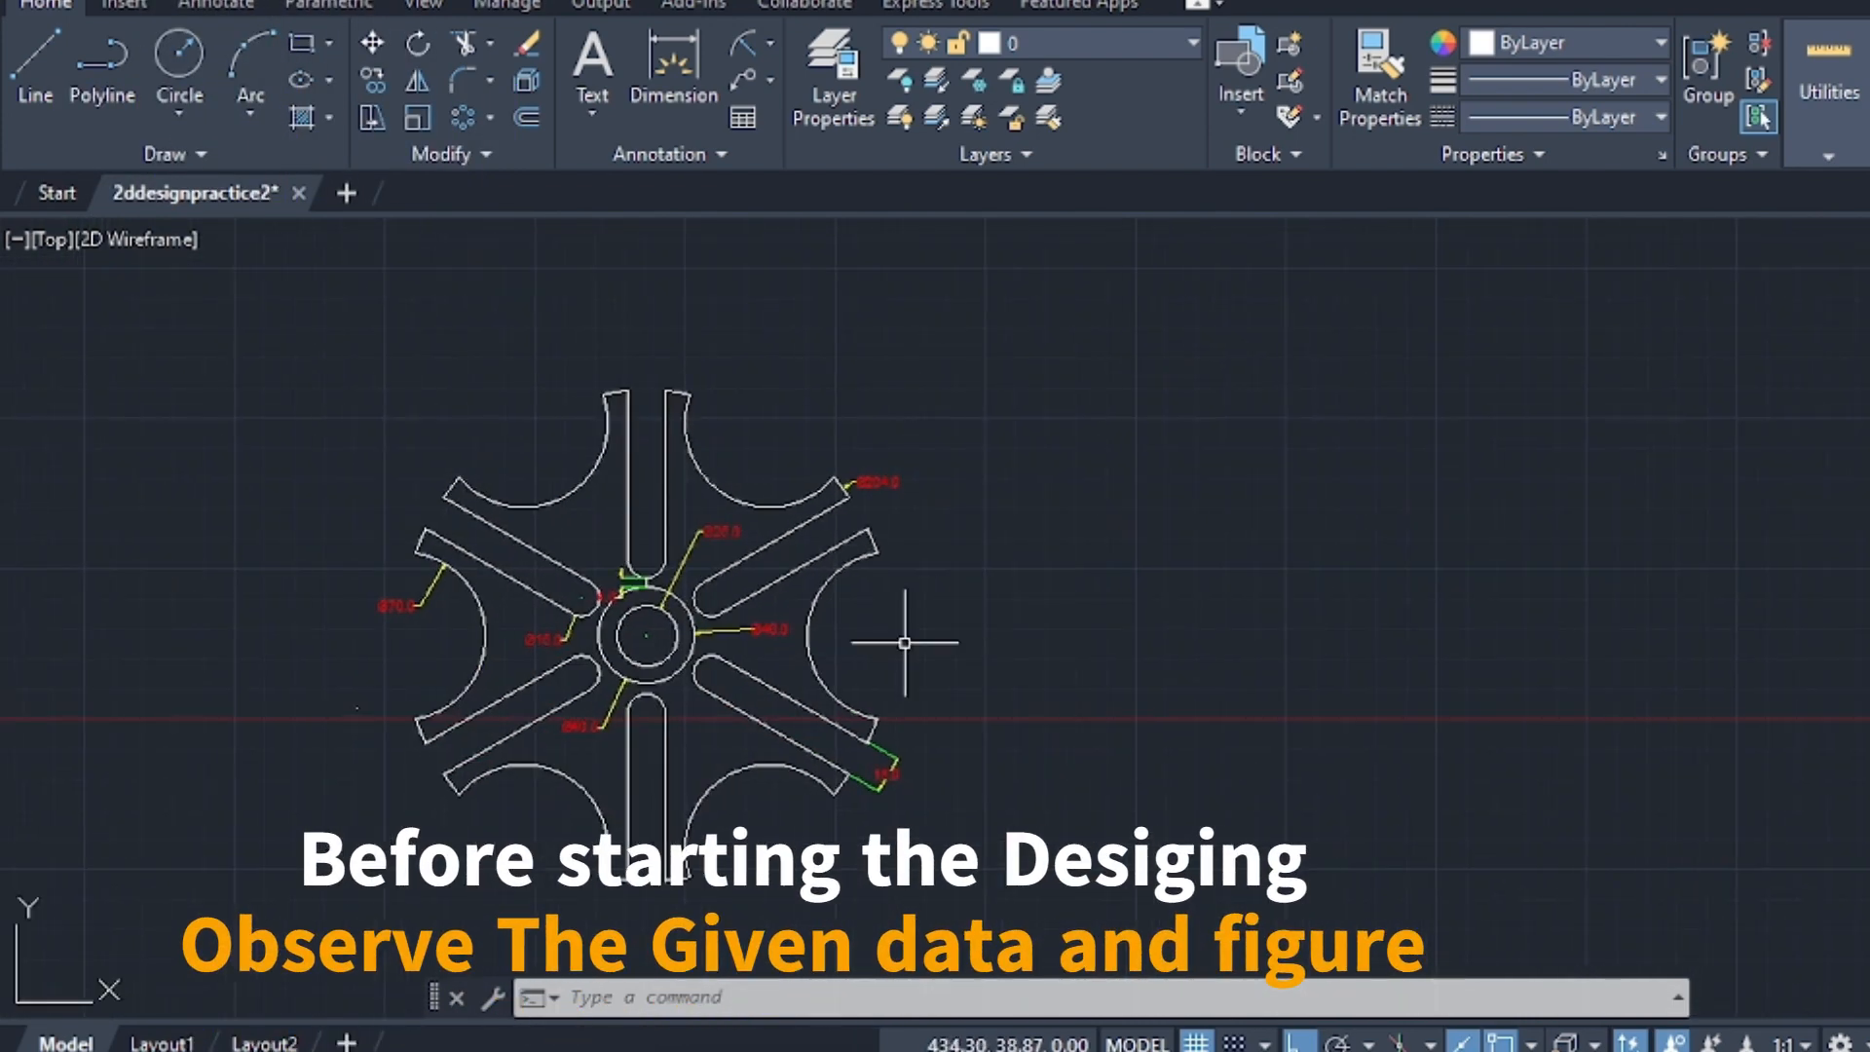
# Inspect the reference wheel's right half and the diameter dimension on its outer rim
pyautogui.scroll(2, 885, 644)
pyautogui.scroll(2, 833, 619)
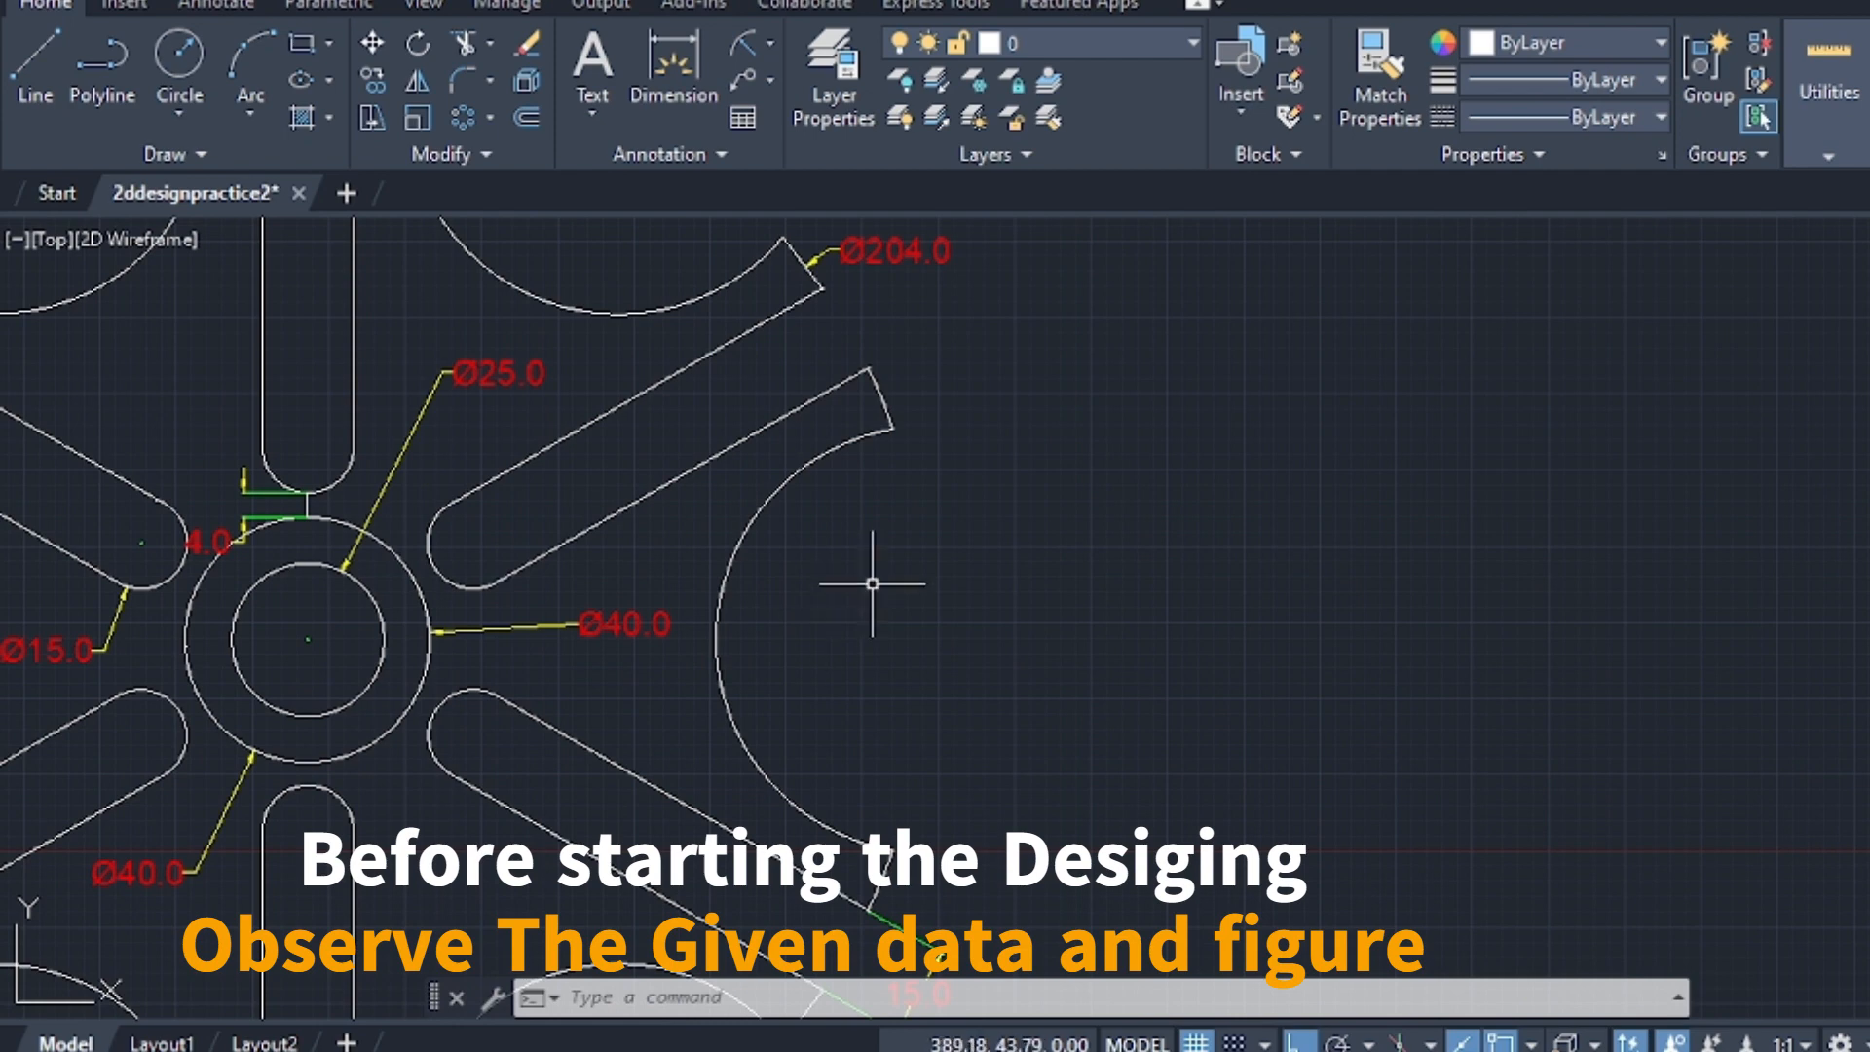
pyautogui.scroll(-2, 865, 581)
pyautogui.moveTo(856, 576); pyautogui.dragTo(1057, 602, button='middle')
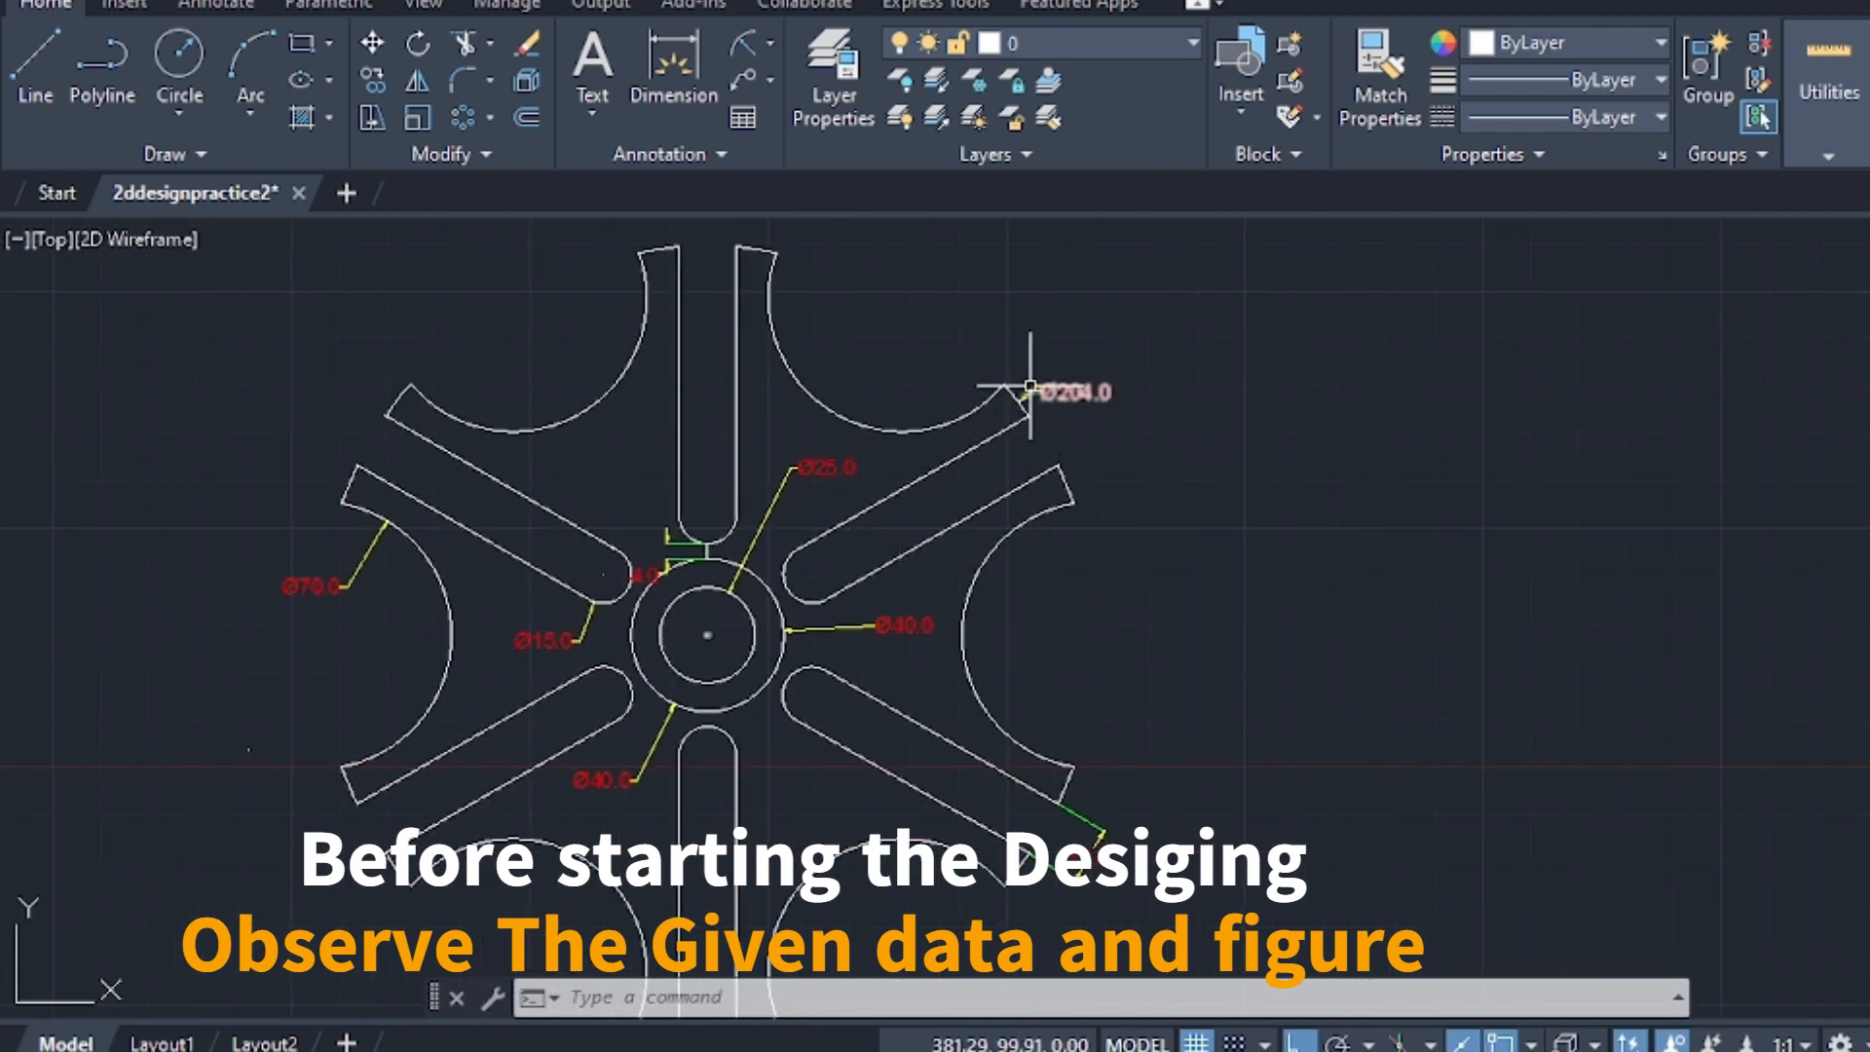
pyautogui.scroll(4, 1032, 409)
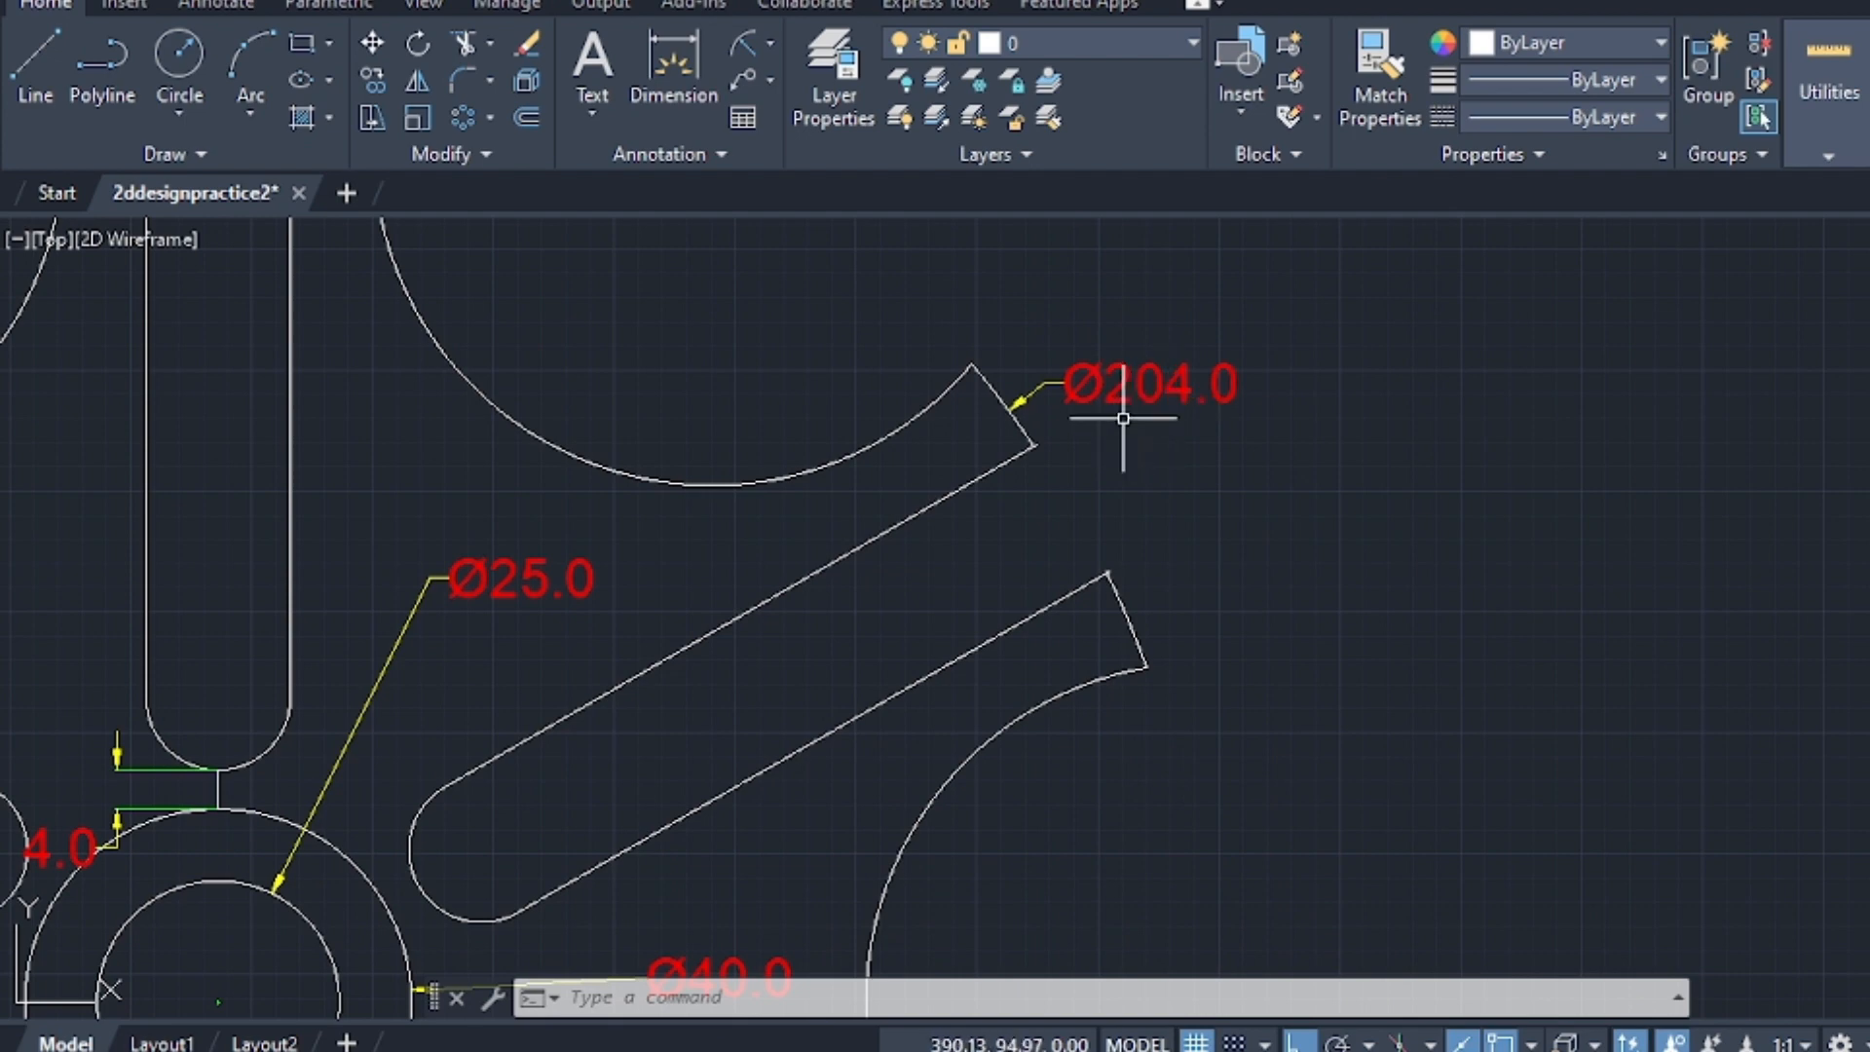
pyautogui.scroll(-5, 1119, 446)
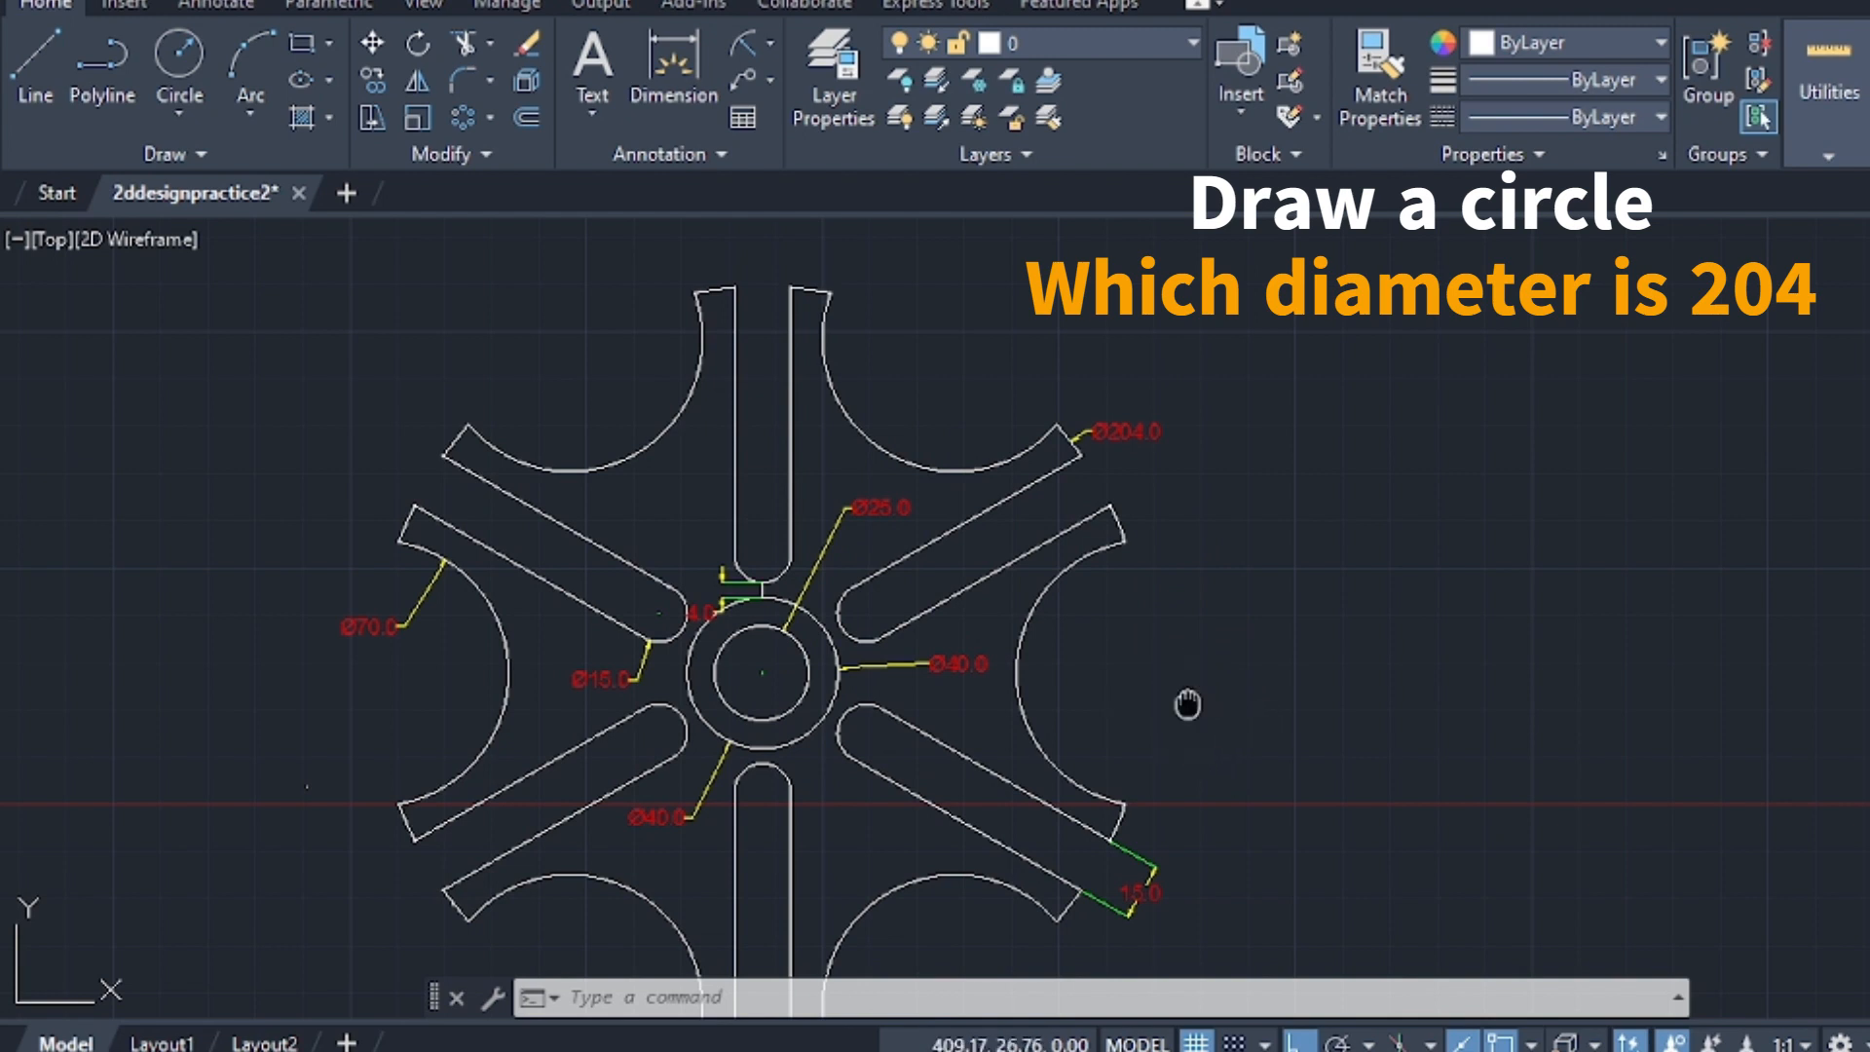
pyautogui.moveTo(1187, 704); pyautogui.dragTo(1003, 644, button='middle')
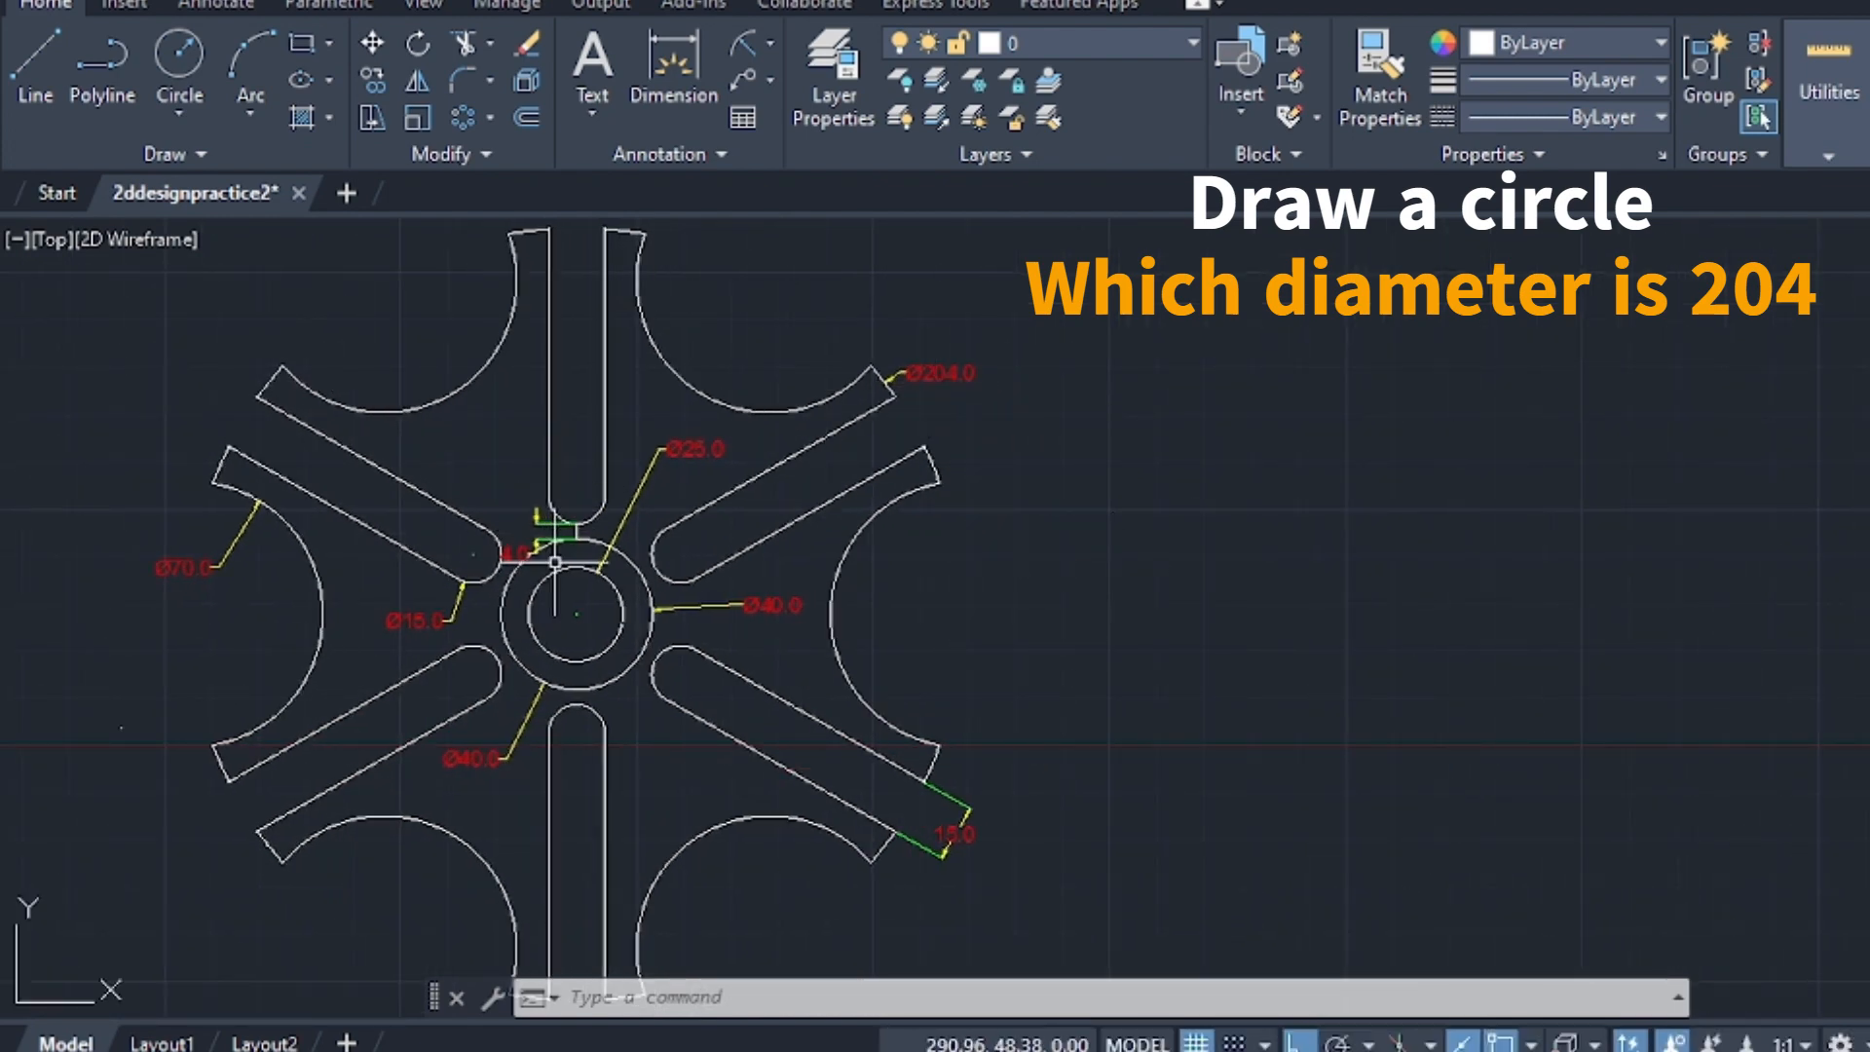
pyautogui.scroll(4, 972, 388)
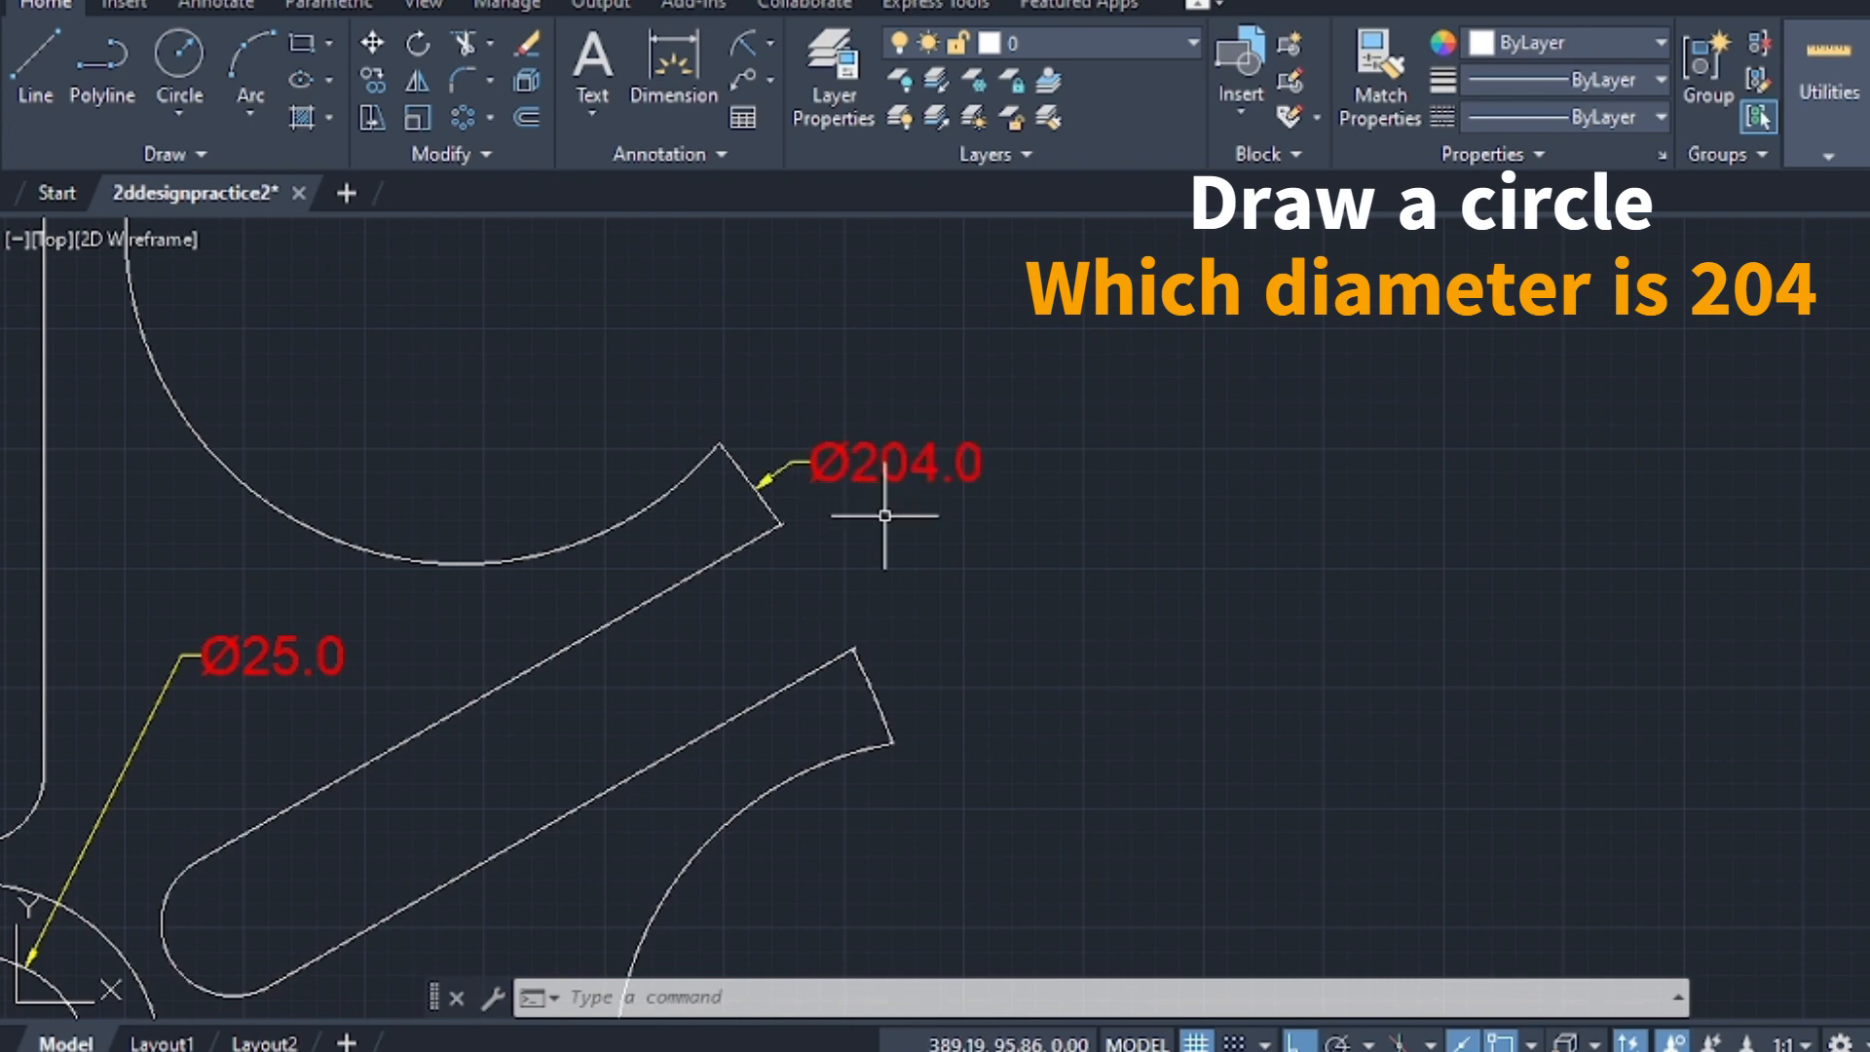
pyautogui.scroll(-4, 1061, 459)
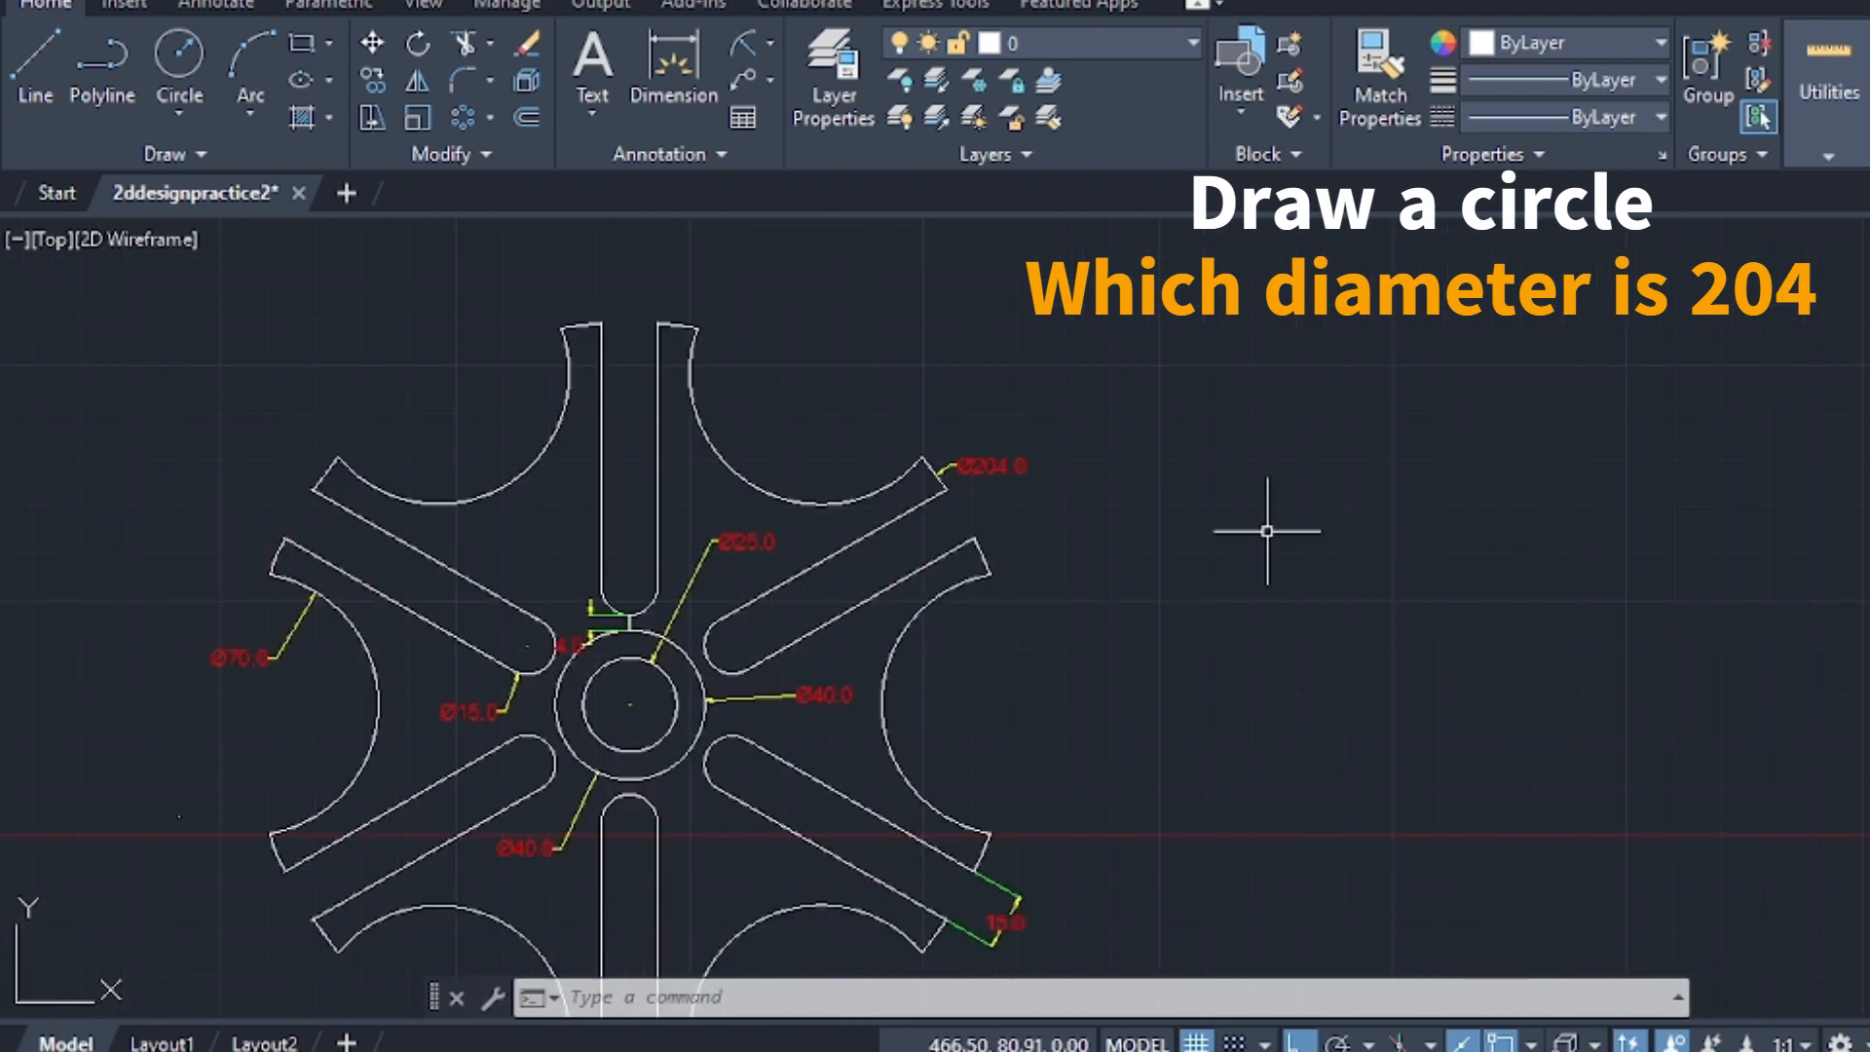
# Draw a circle with a diameter of 204 in the empty space to the right of the reference wheel
pyautogui.moveTo(1218, 541); pyautogui.dragTo(1006, 451, button='middle')
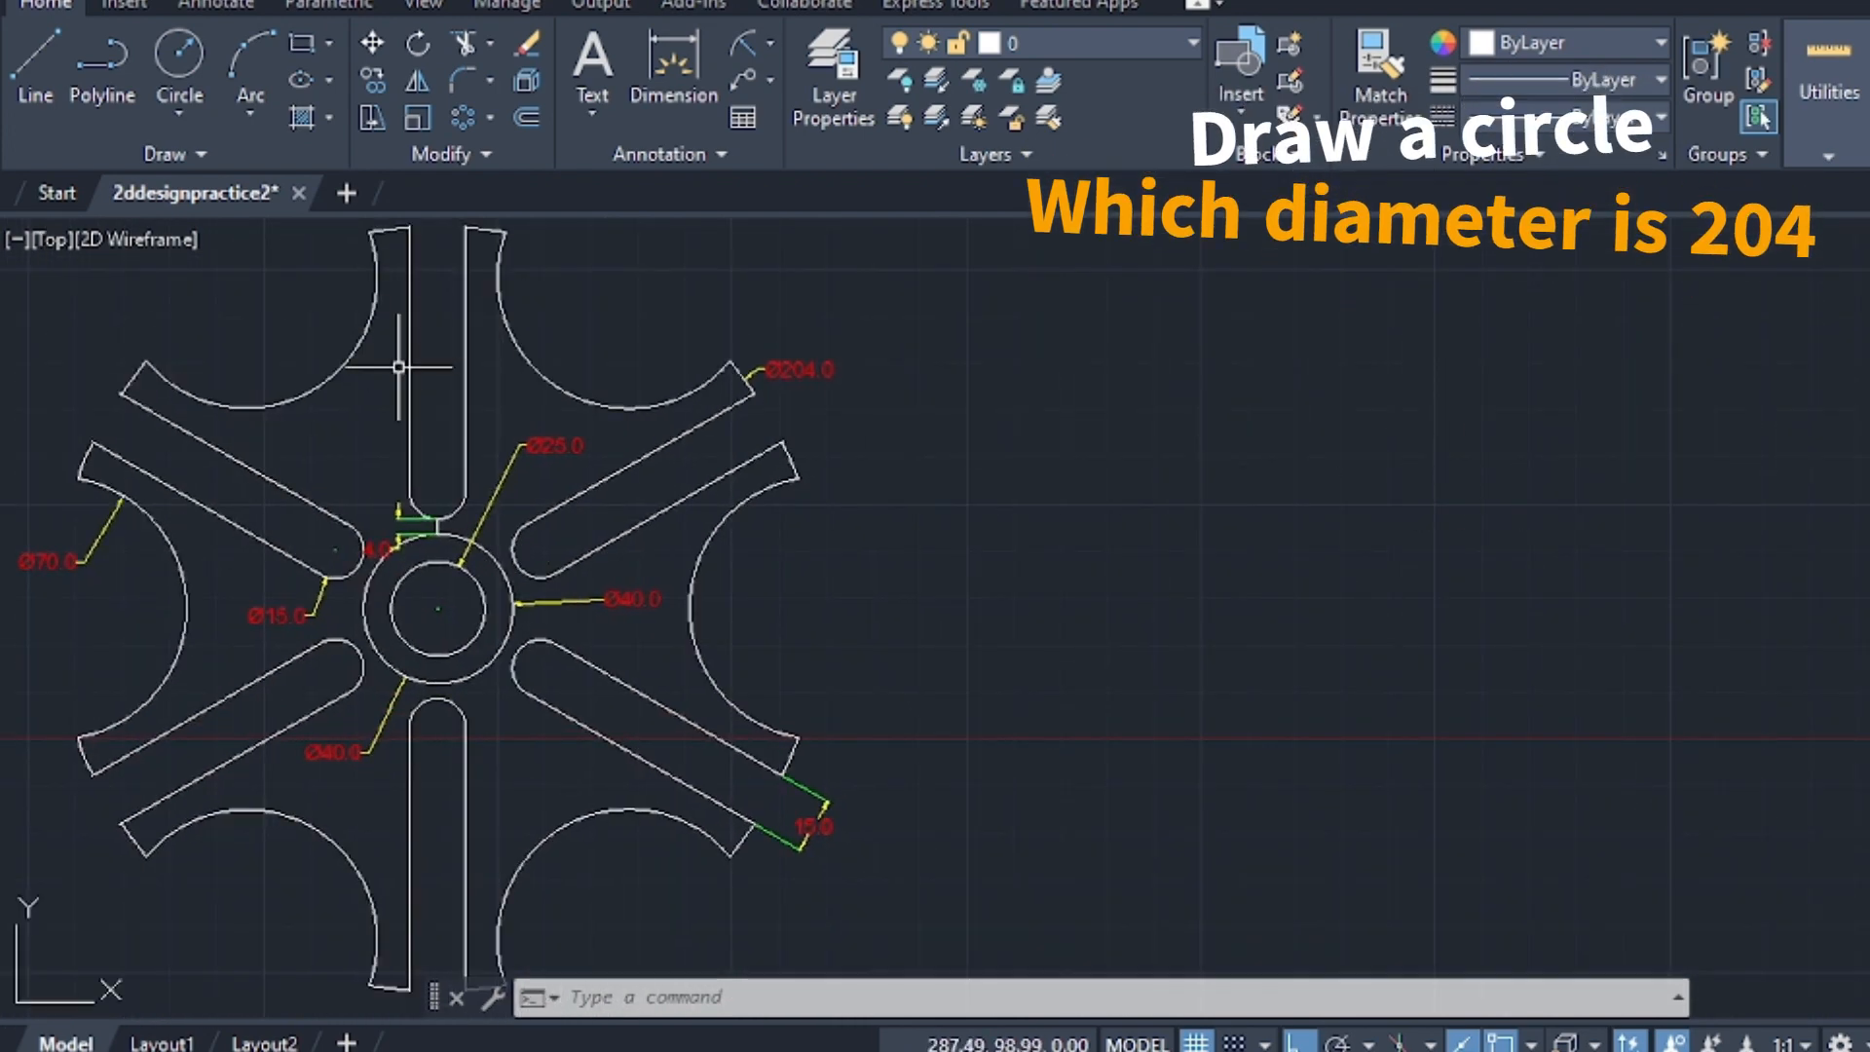
pyautogui.click(189, 92)
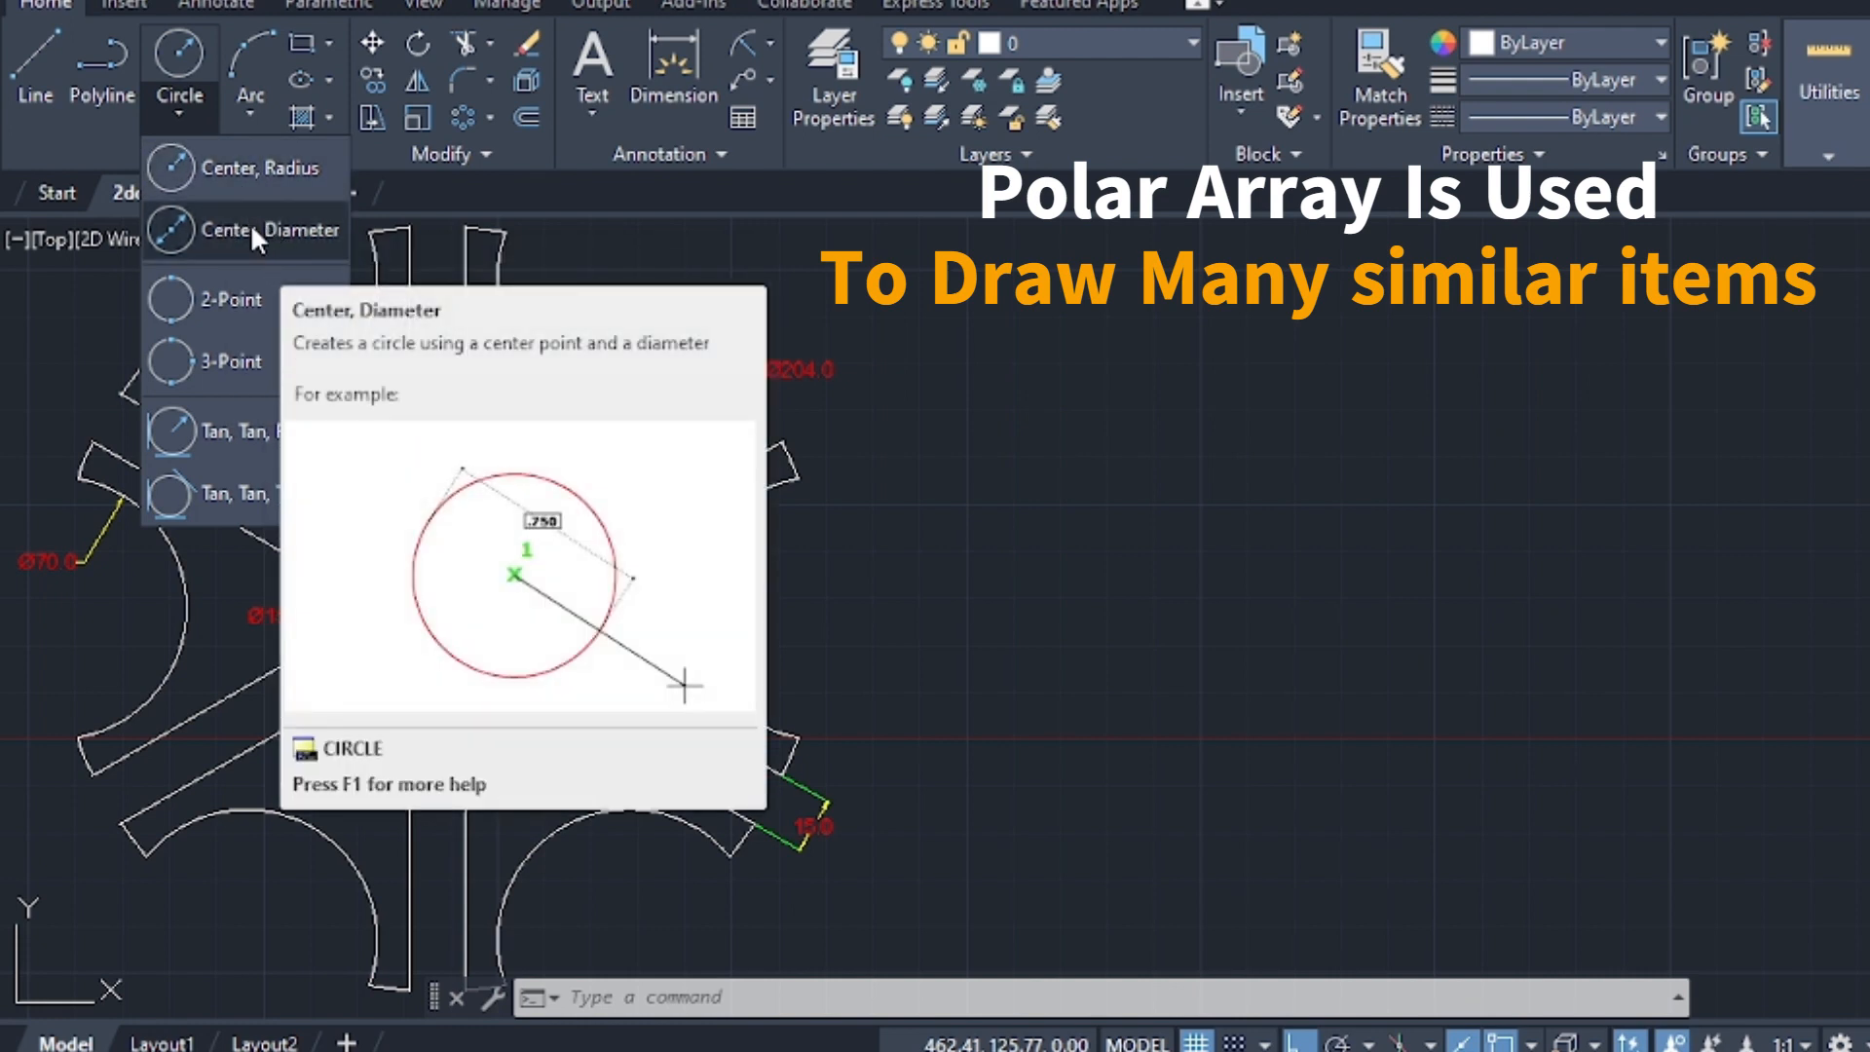
pyautogui.click(251, 230)
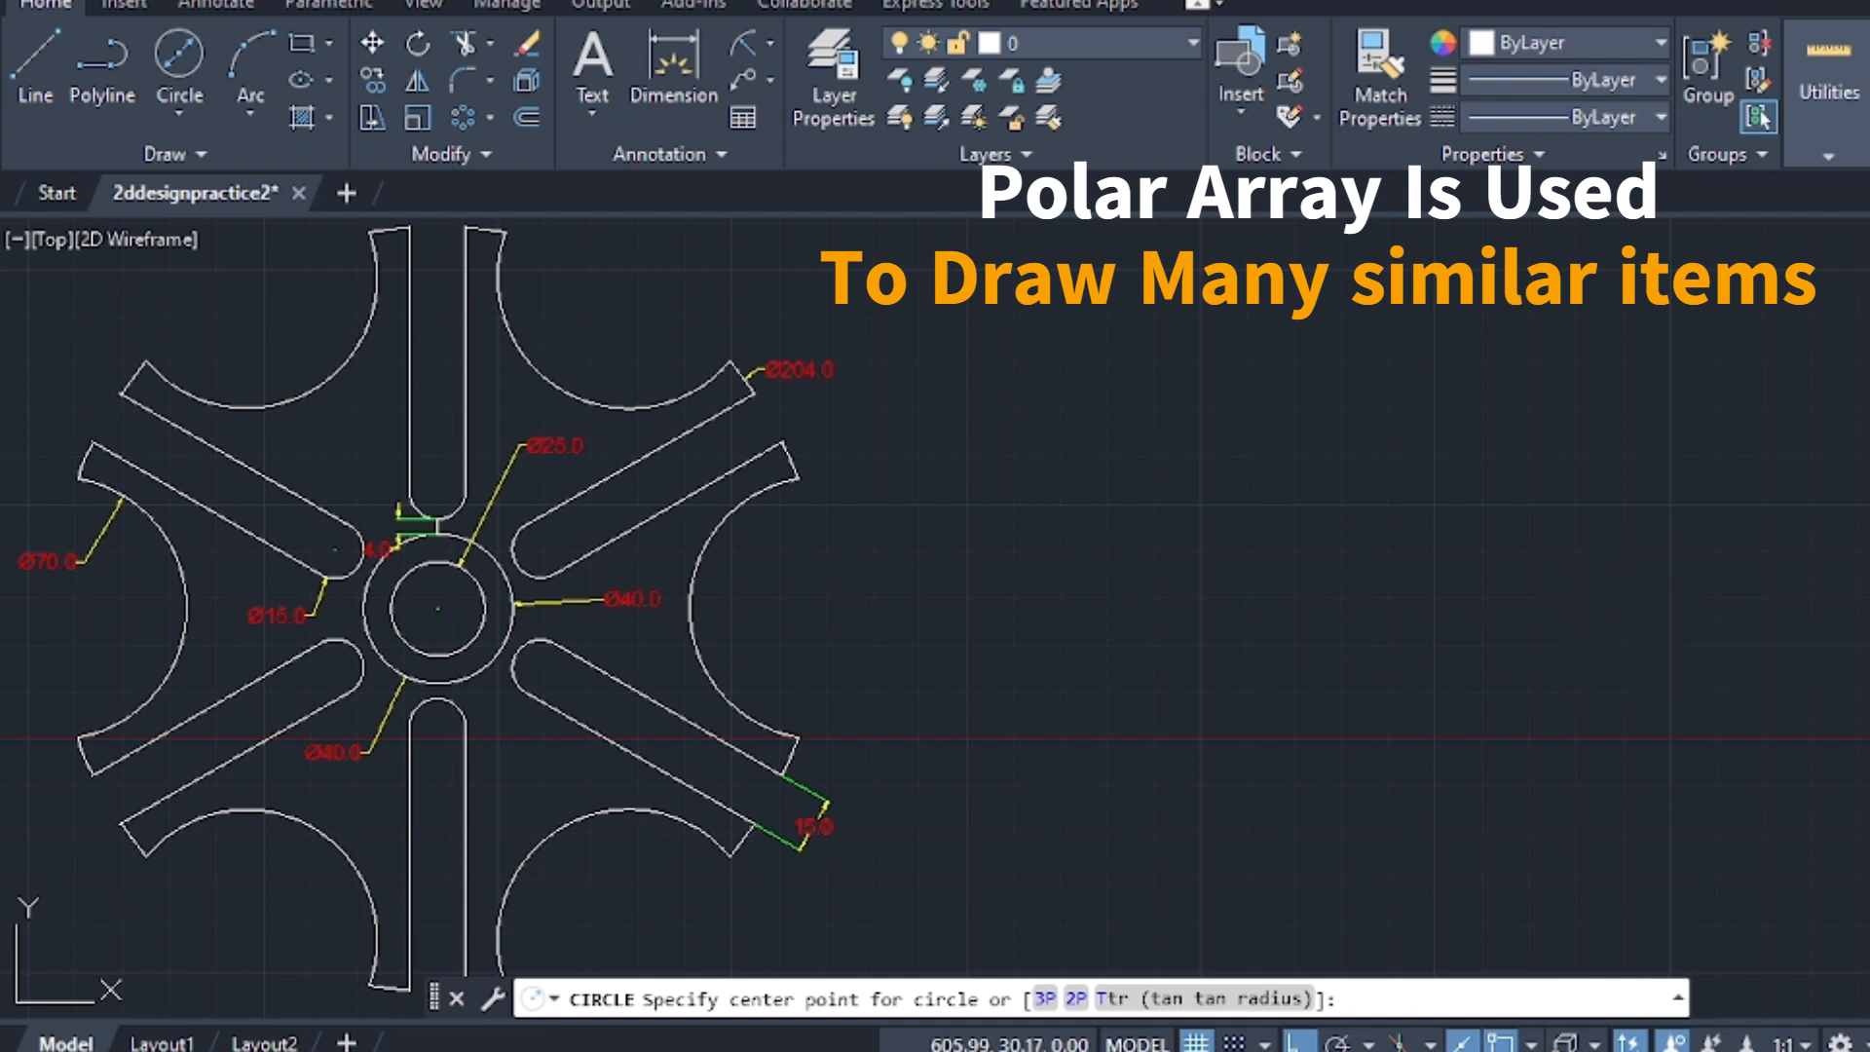
pyautogui.click(1598, 626)
pyautogui.write('d')
pyautogui.press('Return')
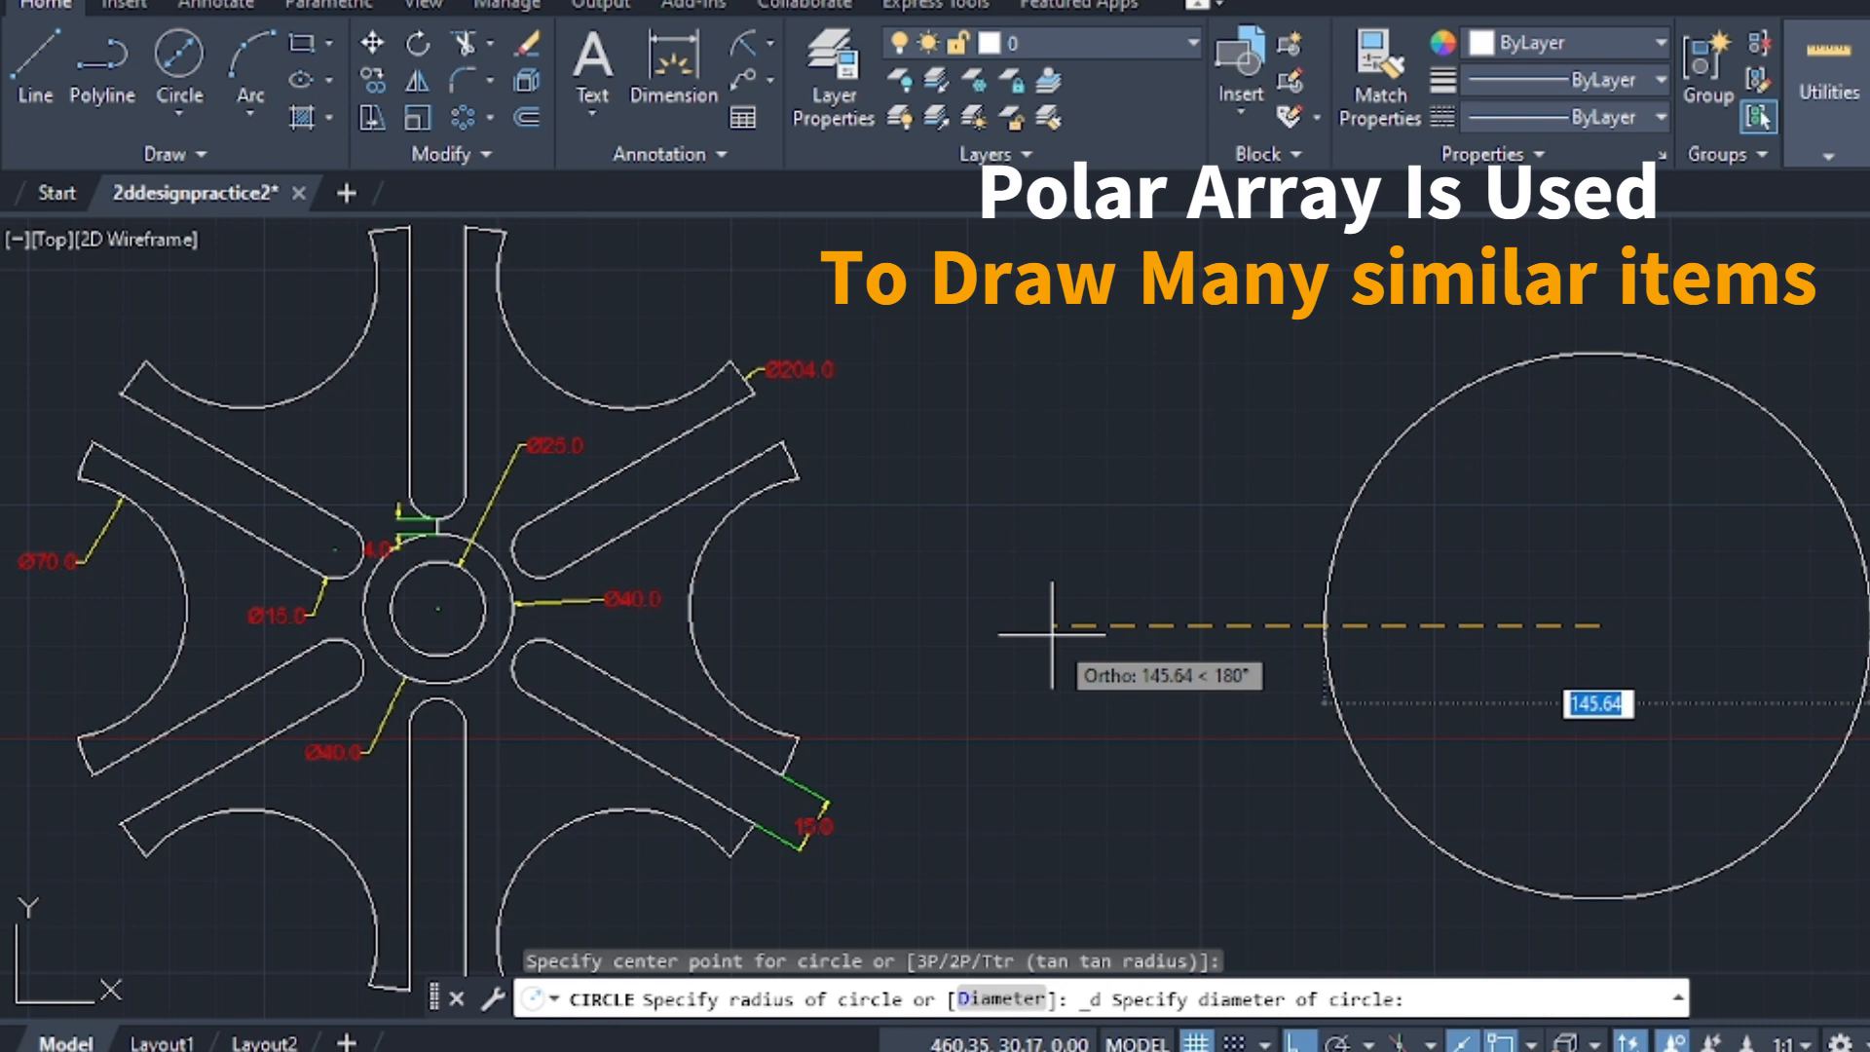
pyautogui.write('204')
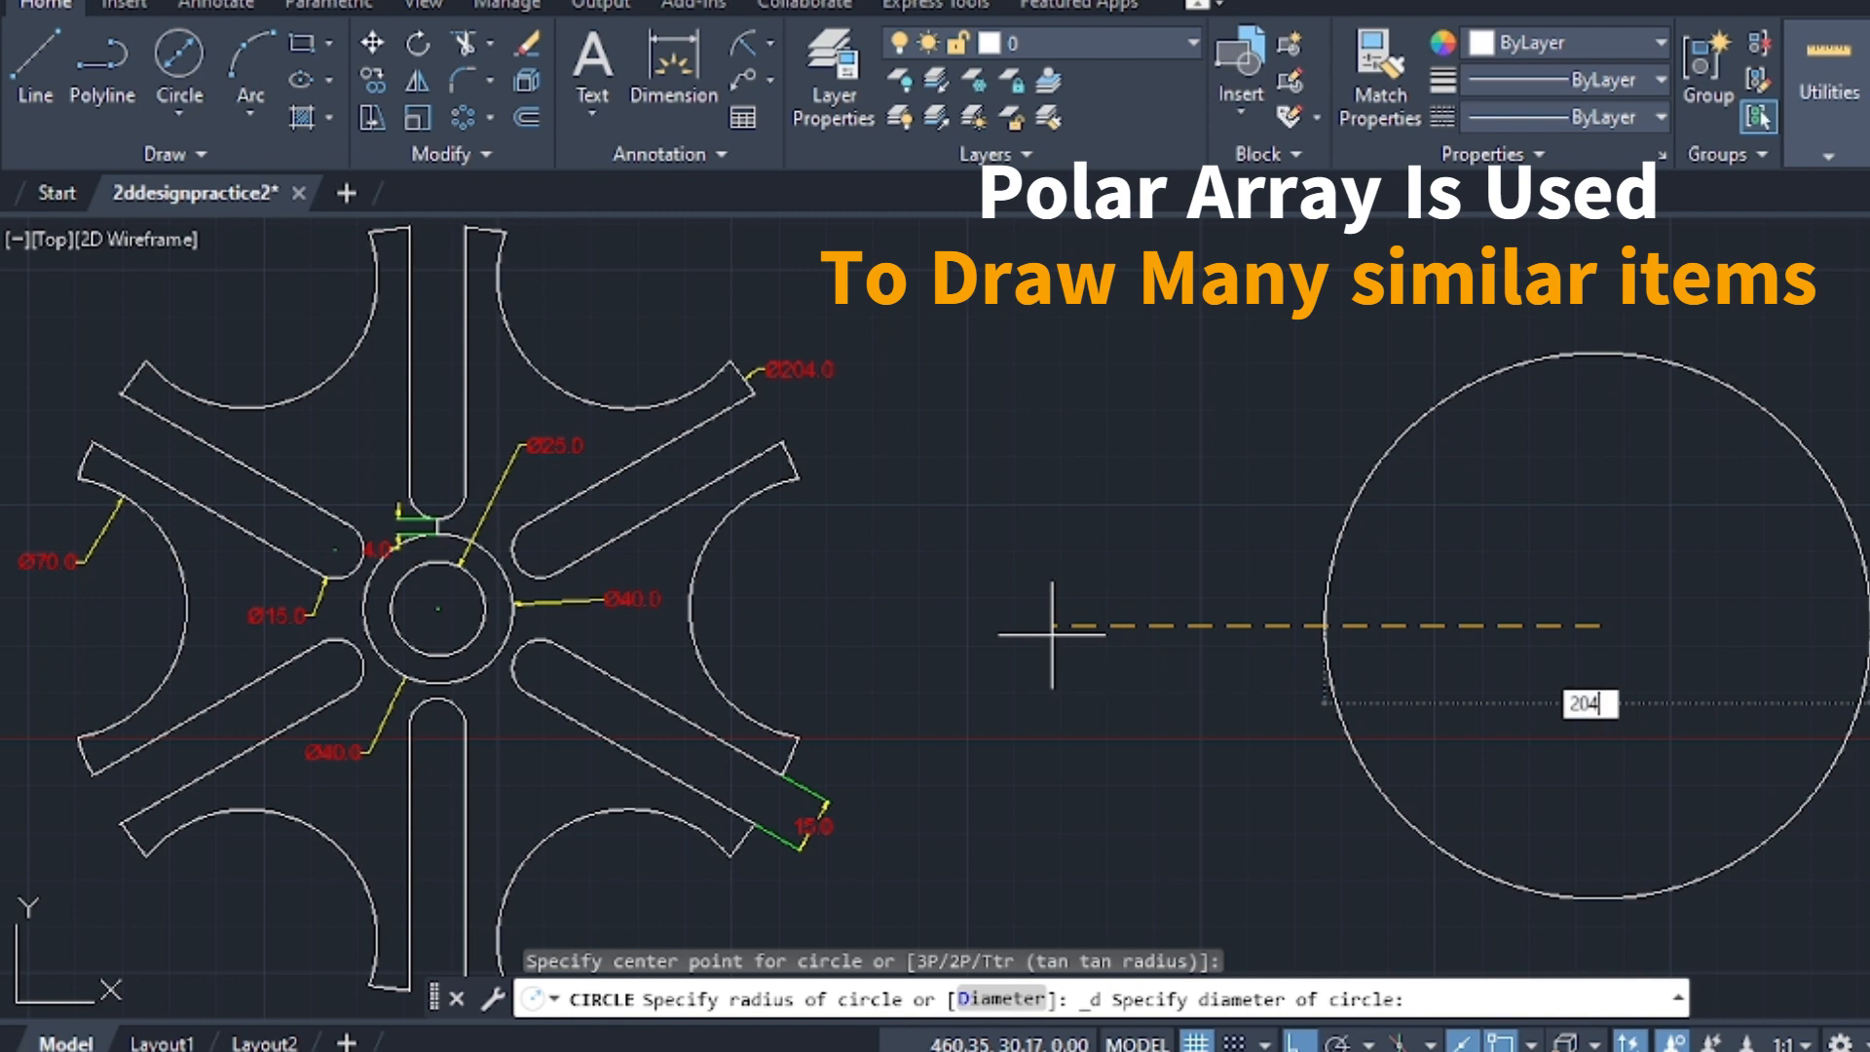
pyautogui.press('Return')
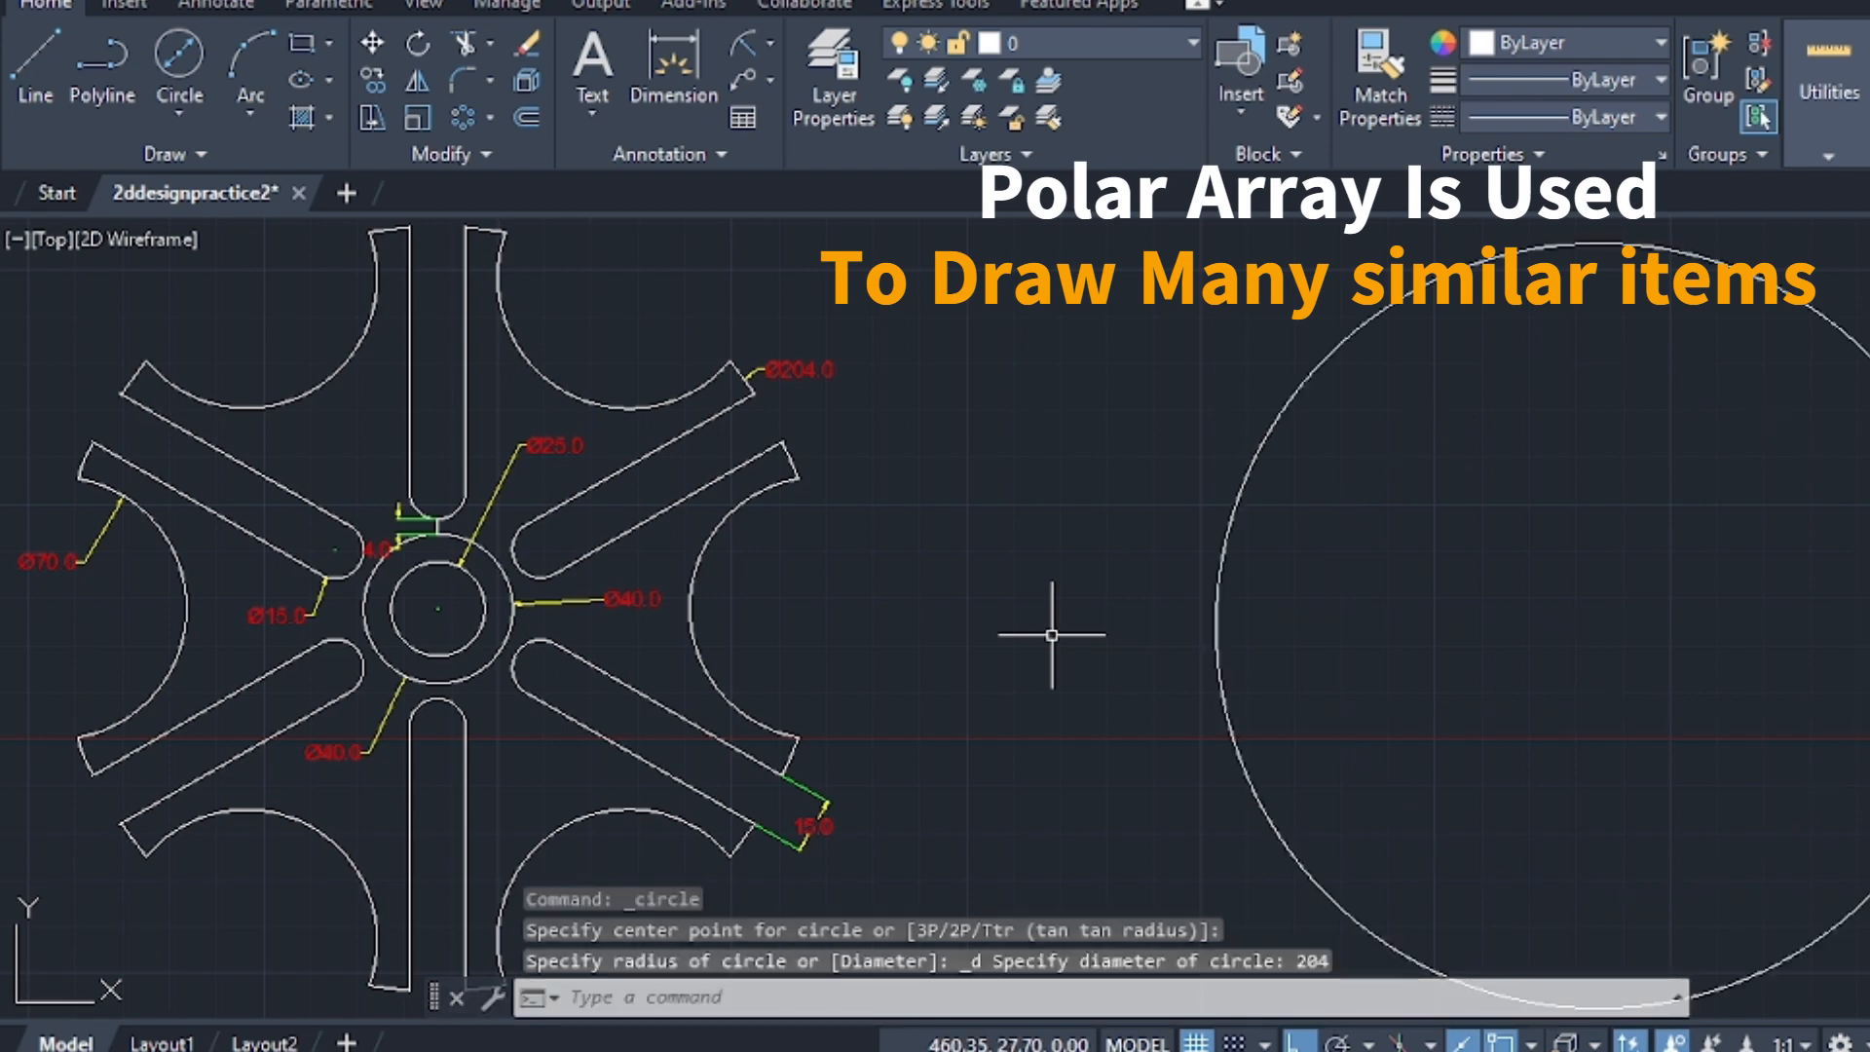
pyautogui.scroll(-2, 1283, 679)
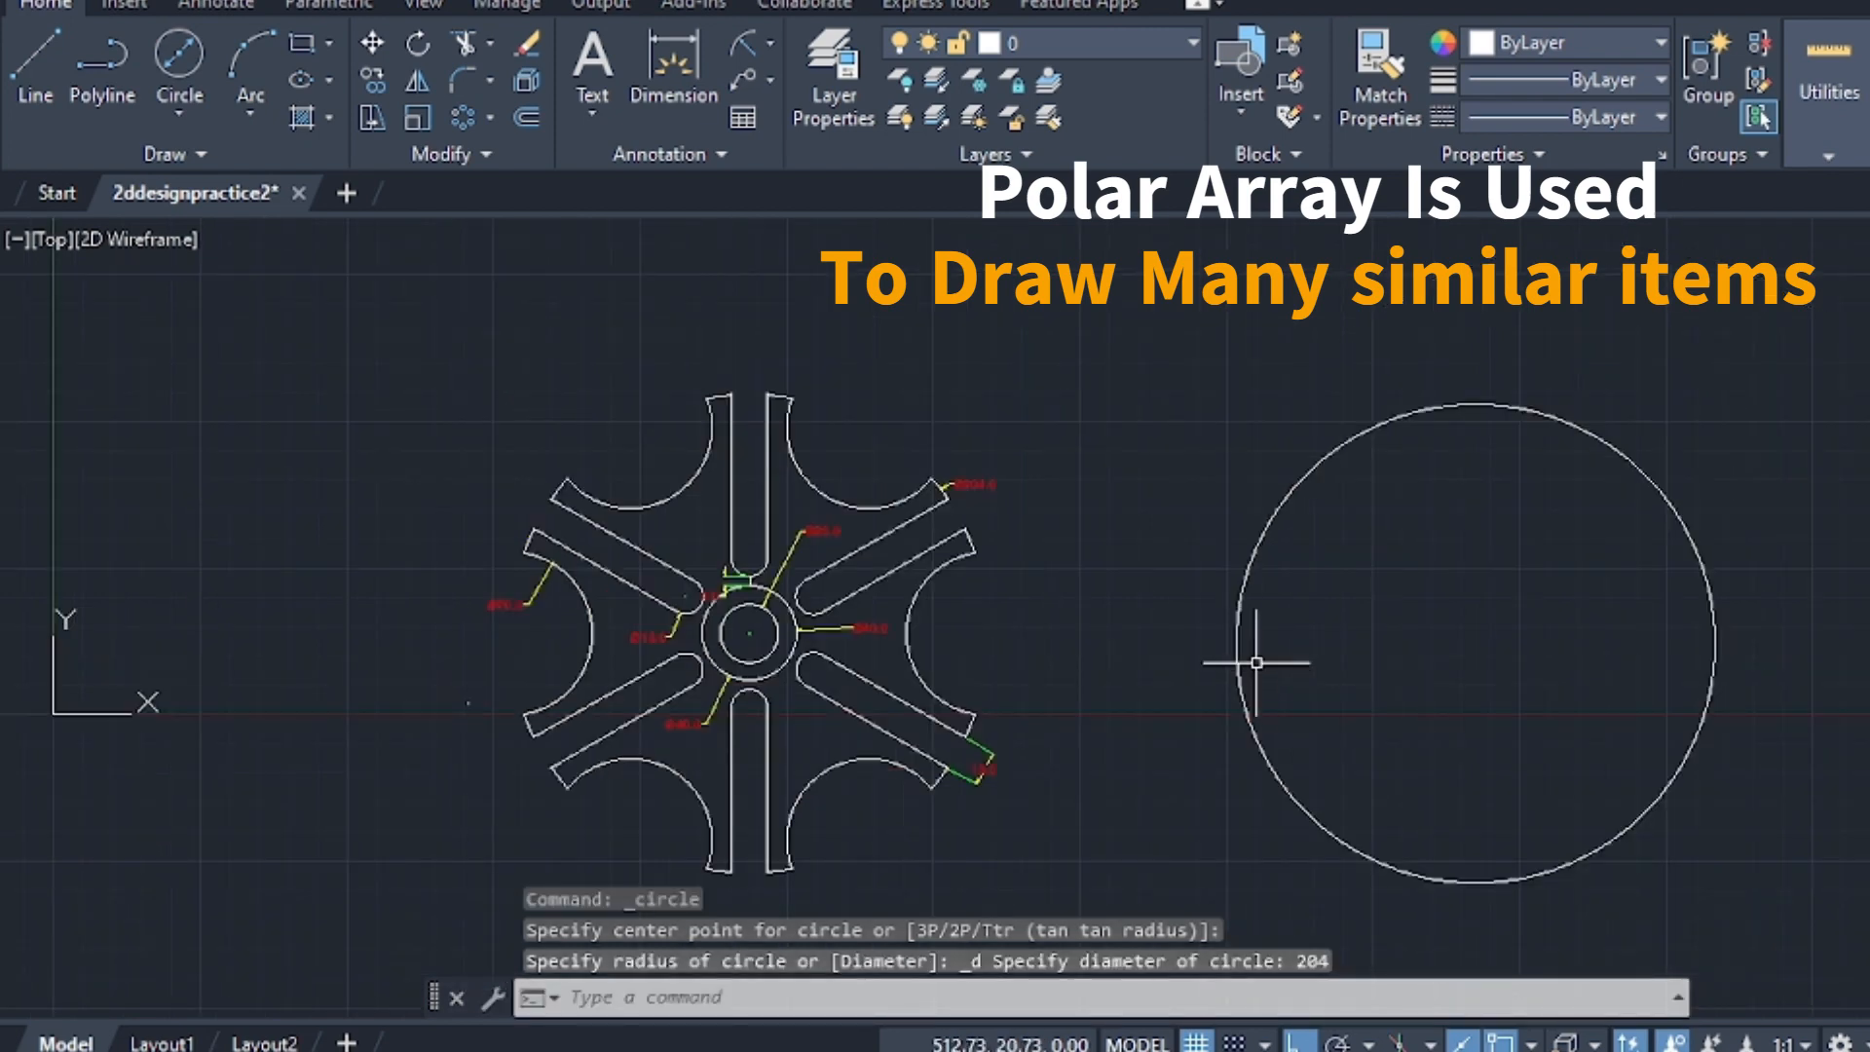
pyautogui.moveTo(1441, 639)
pyautogui.mouseDown(button='middle')
pyautogui.moveTo(1259, 604)
pyautogui.moveTo(1261, 570)
pyautogui.mouseUp(button='middle')
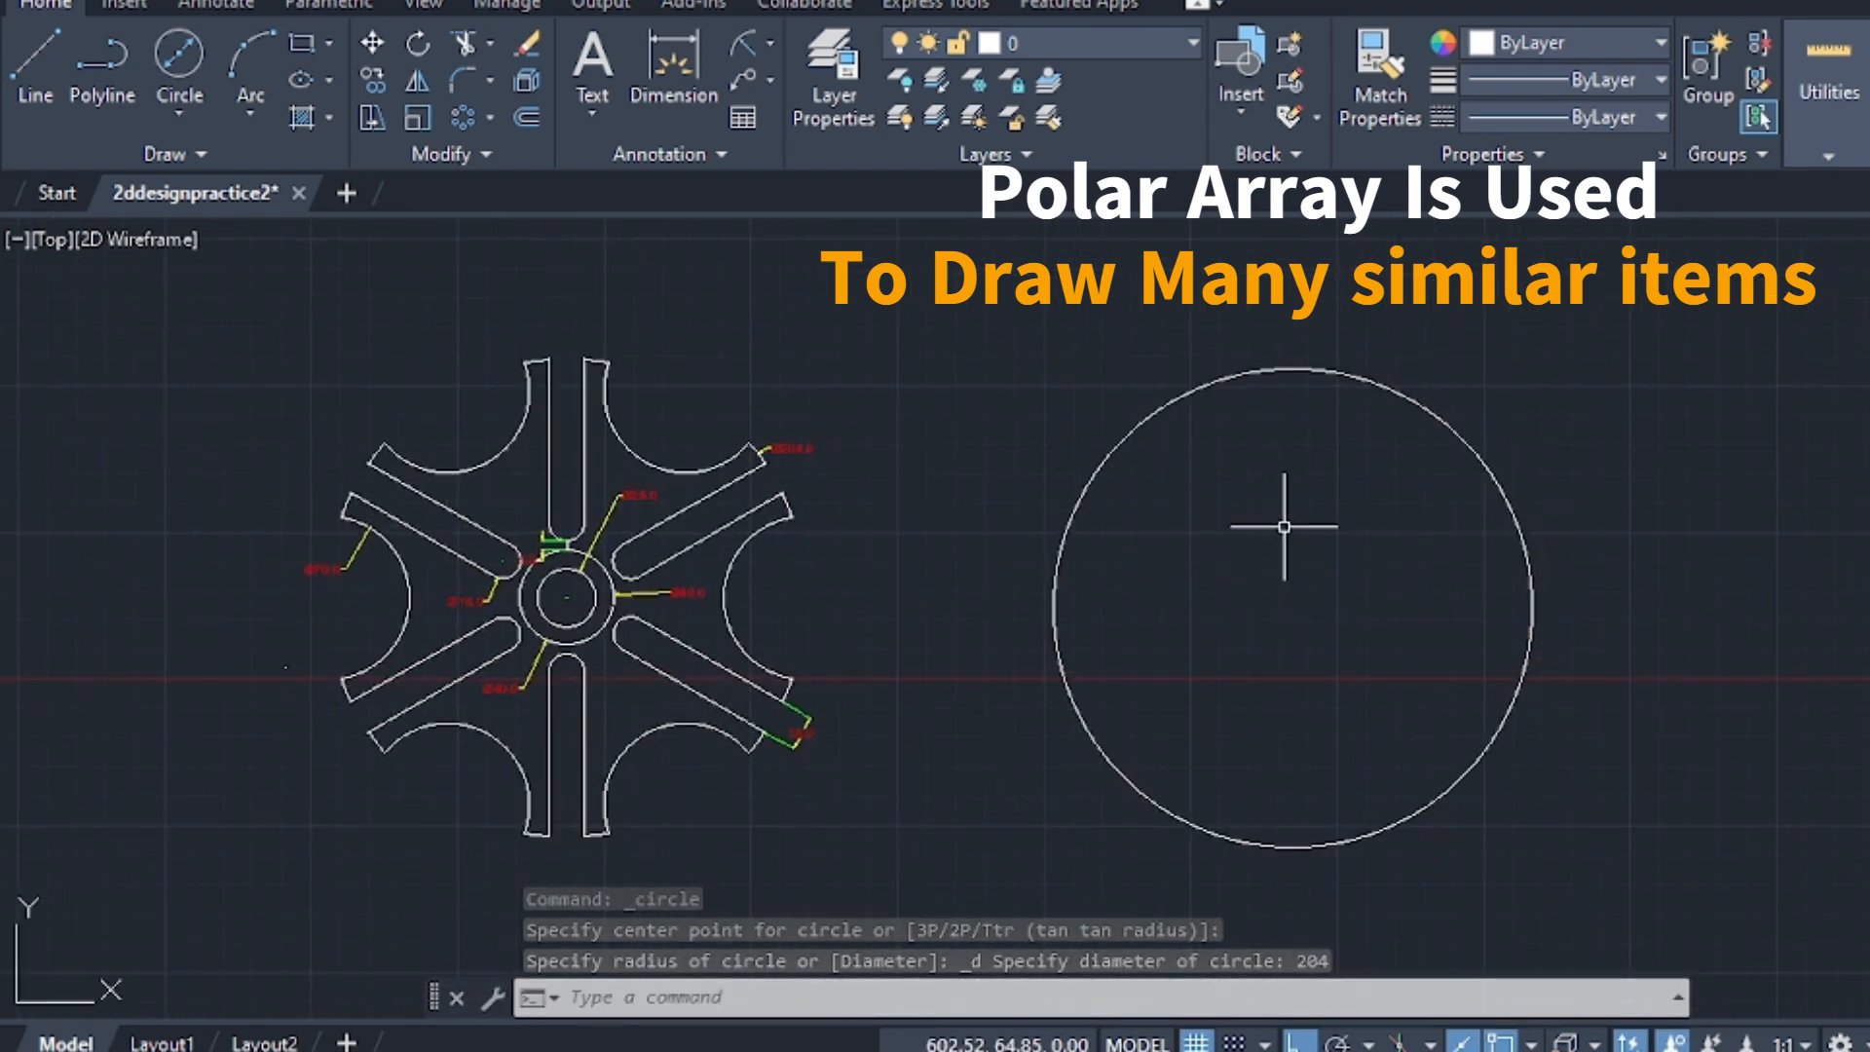
# Compare the new circle with the reference wheel, checking its rim ends, upper slot and concave side arc
pyautogui.scroll(2, 1282, 526)
pyautogui.scroll(-2, 1218, 525)
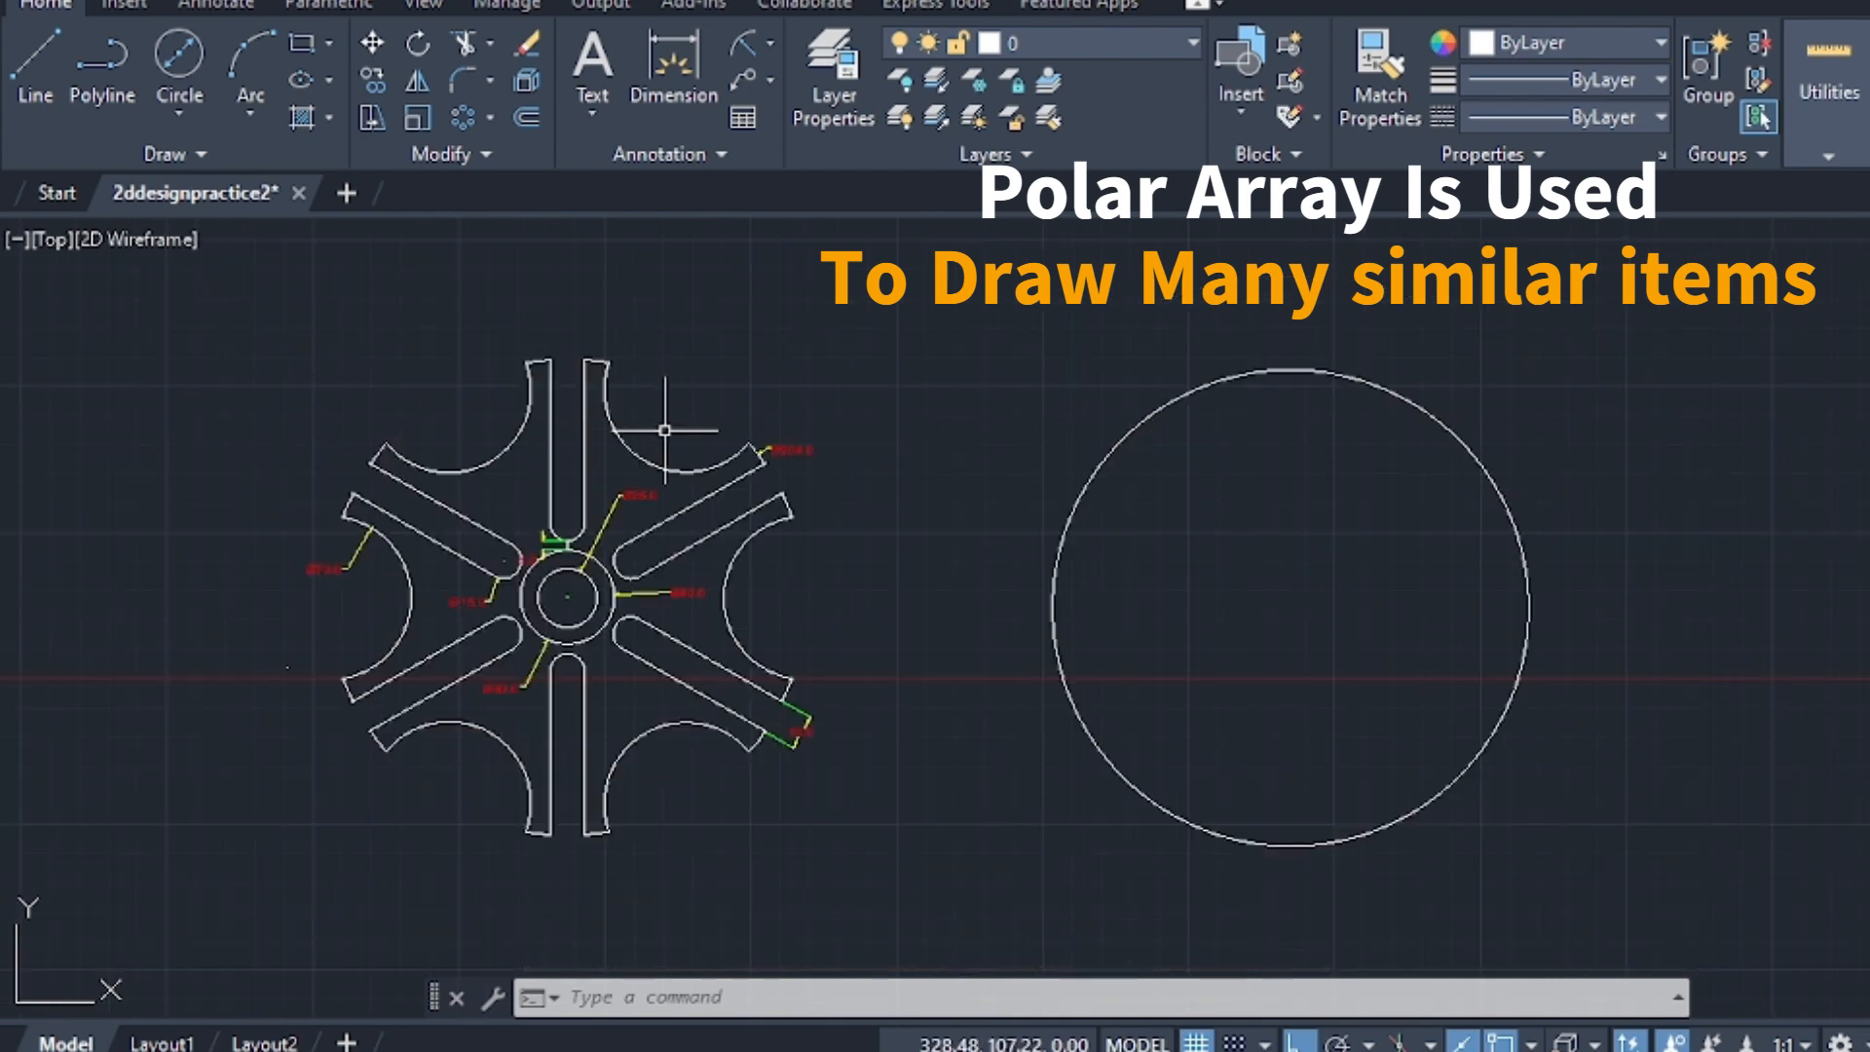
pyautogui.scroll(2, 765, 456)
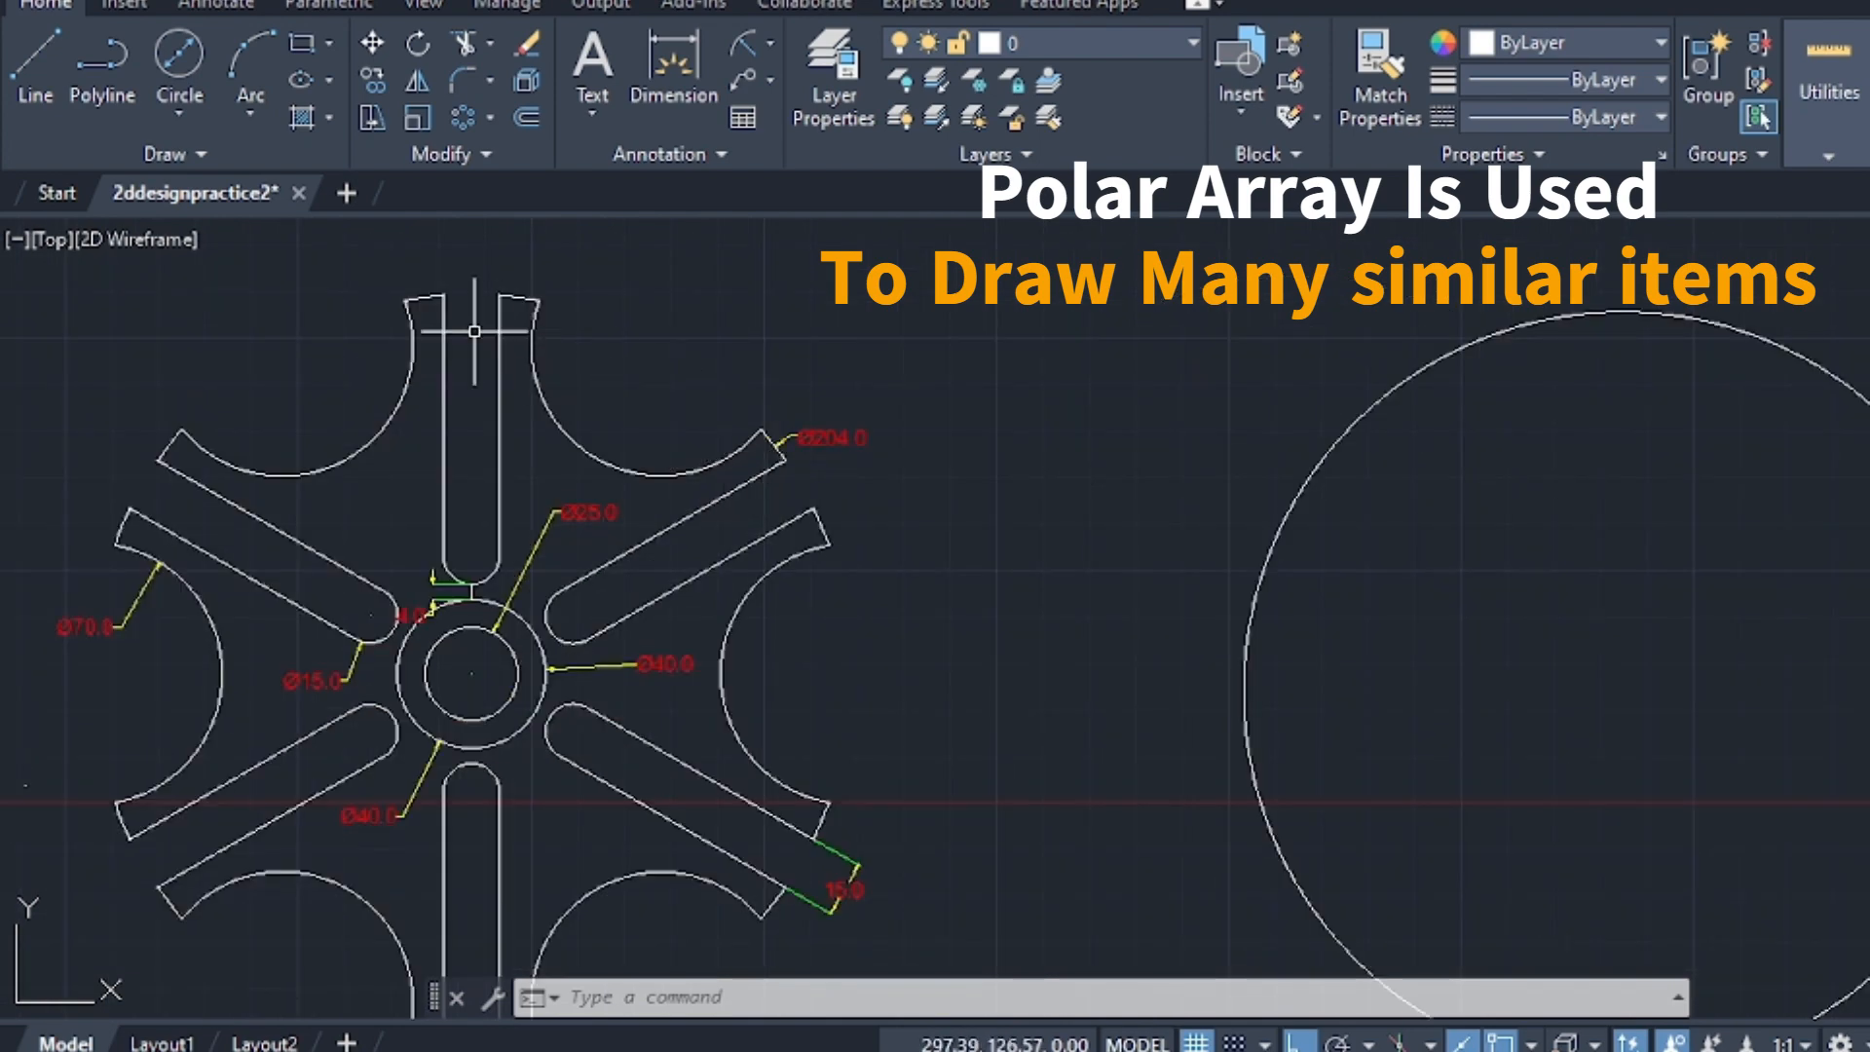
pyautogui.scroll(2, 764, 430)
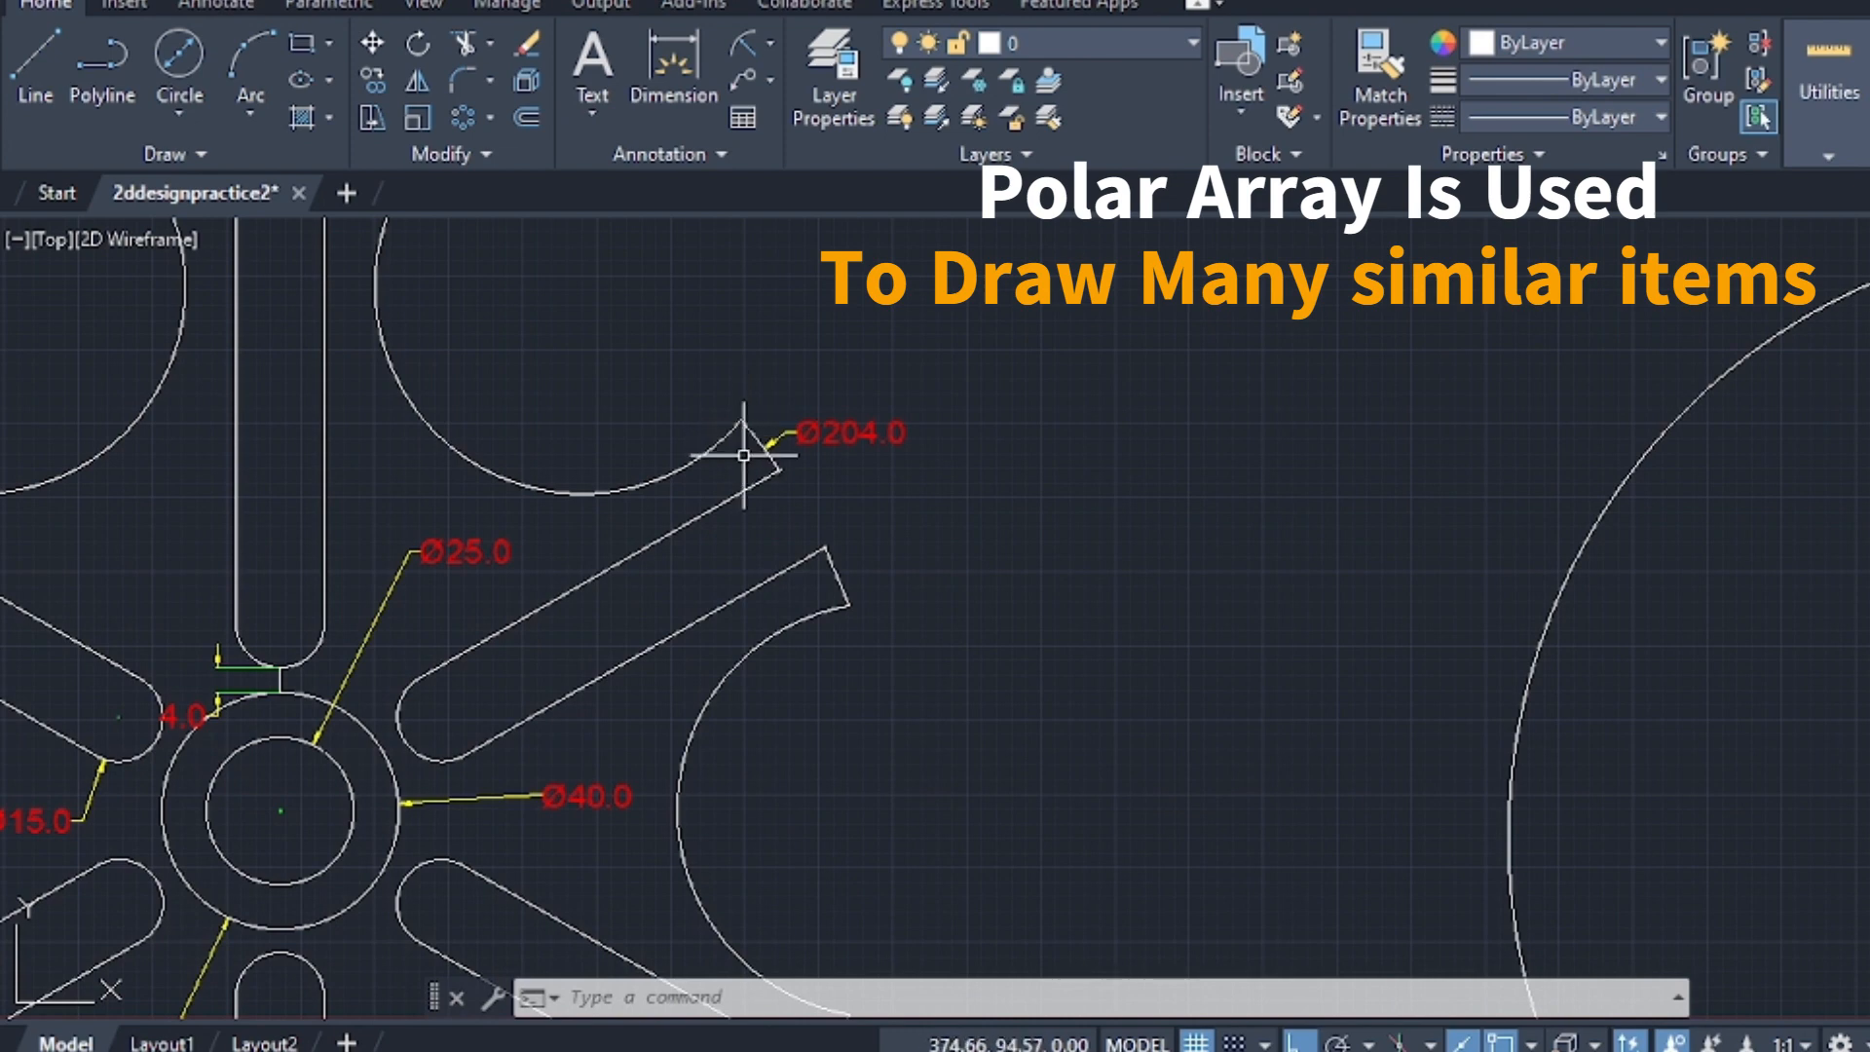
pyautogui.scroll(-2, 743, 455)
pyautogui.scroll(-1, 850, 545)
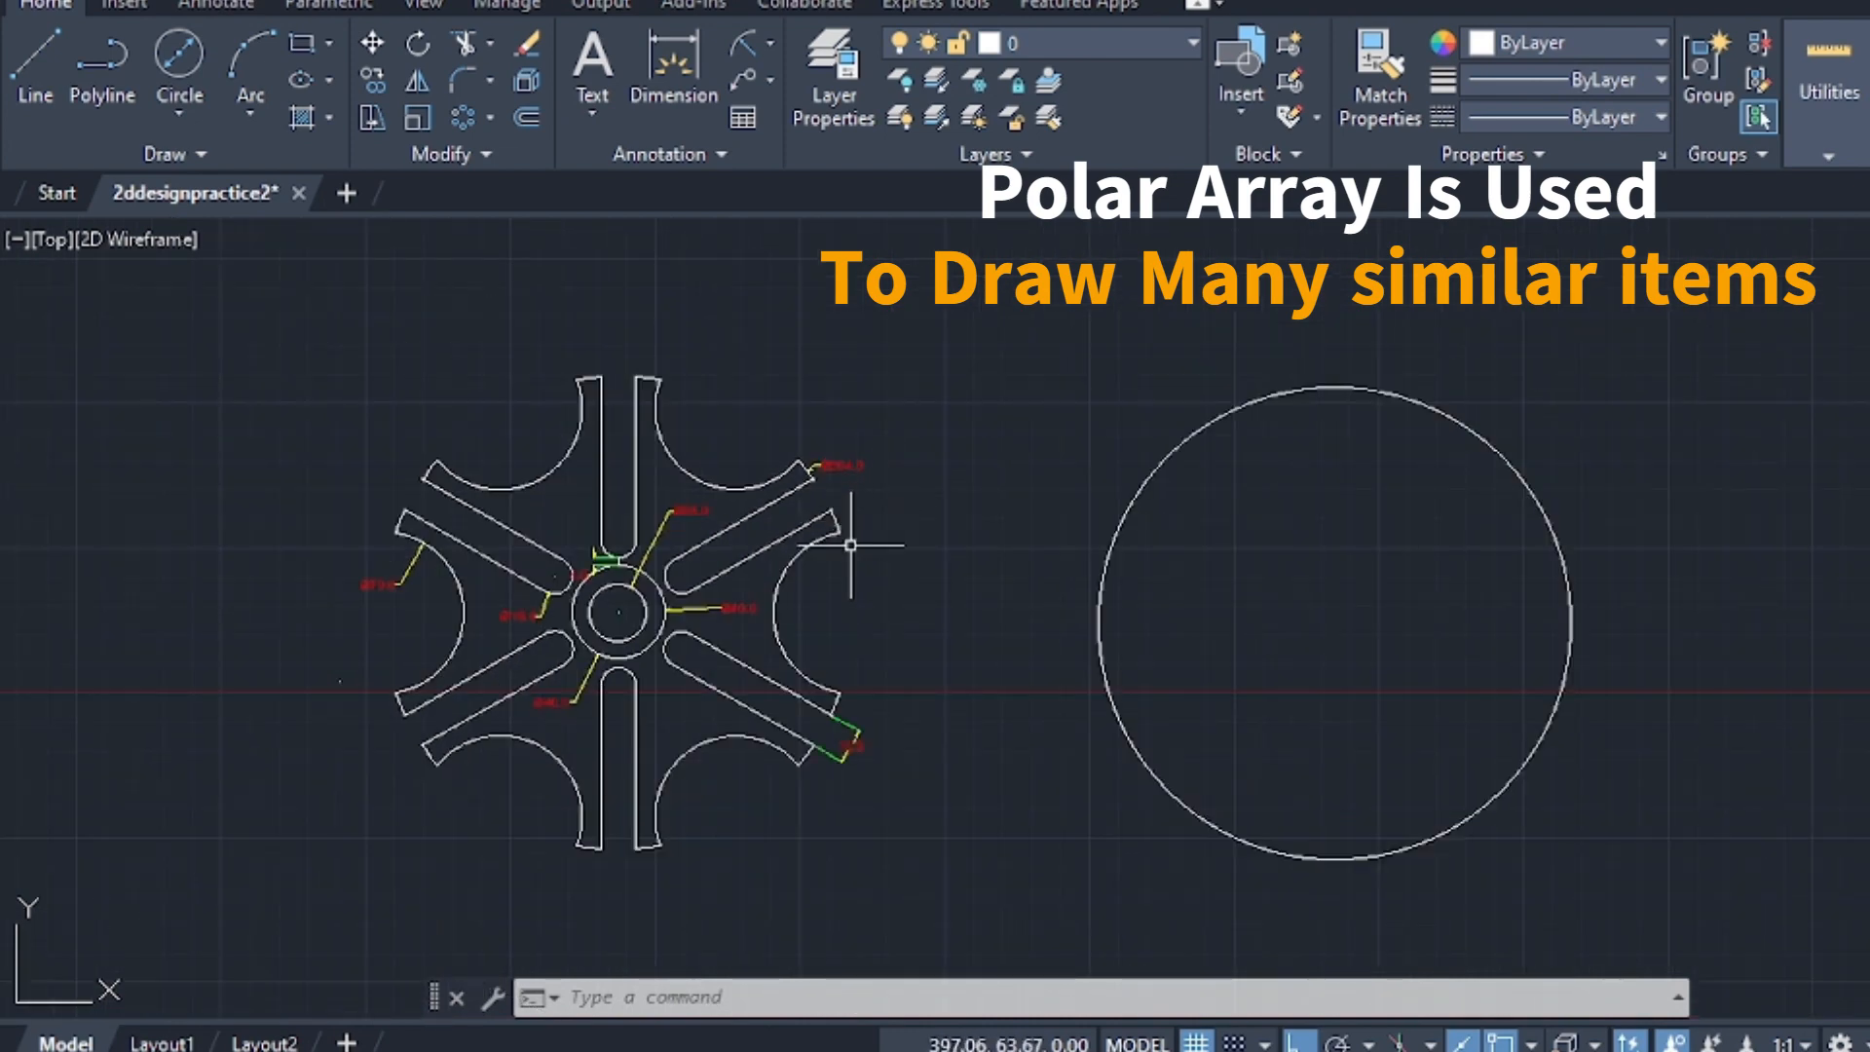
pyautogui.moveTo(926, 644); pyautogui.dragTo(849, 604, button='middle')
pyautogui.scroll(2, 707, 402)
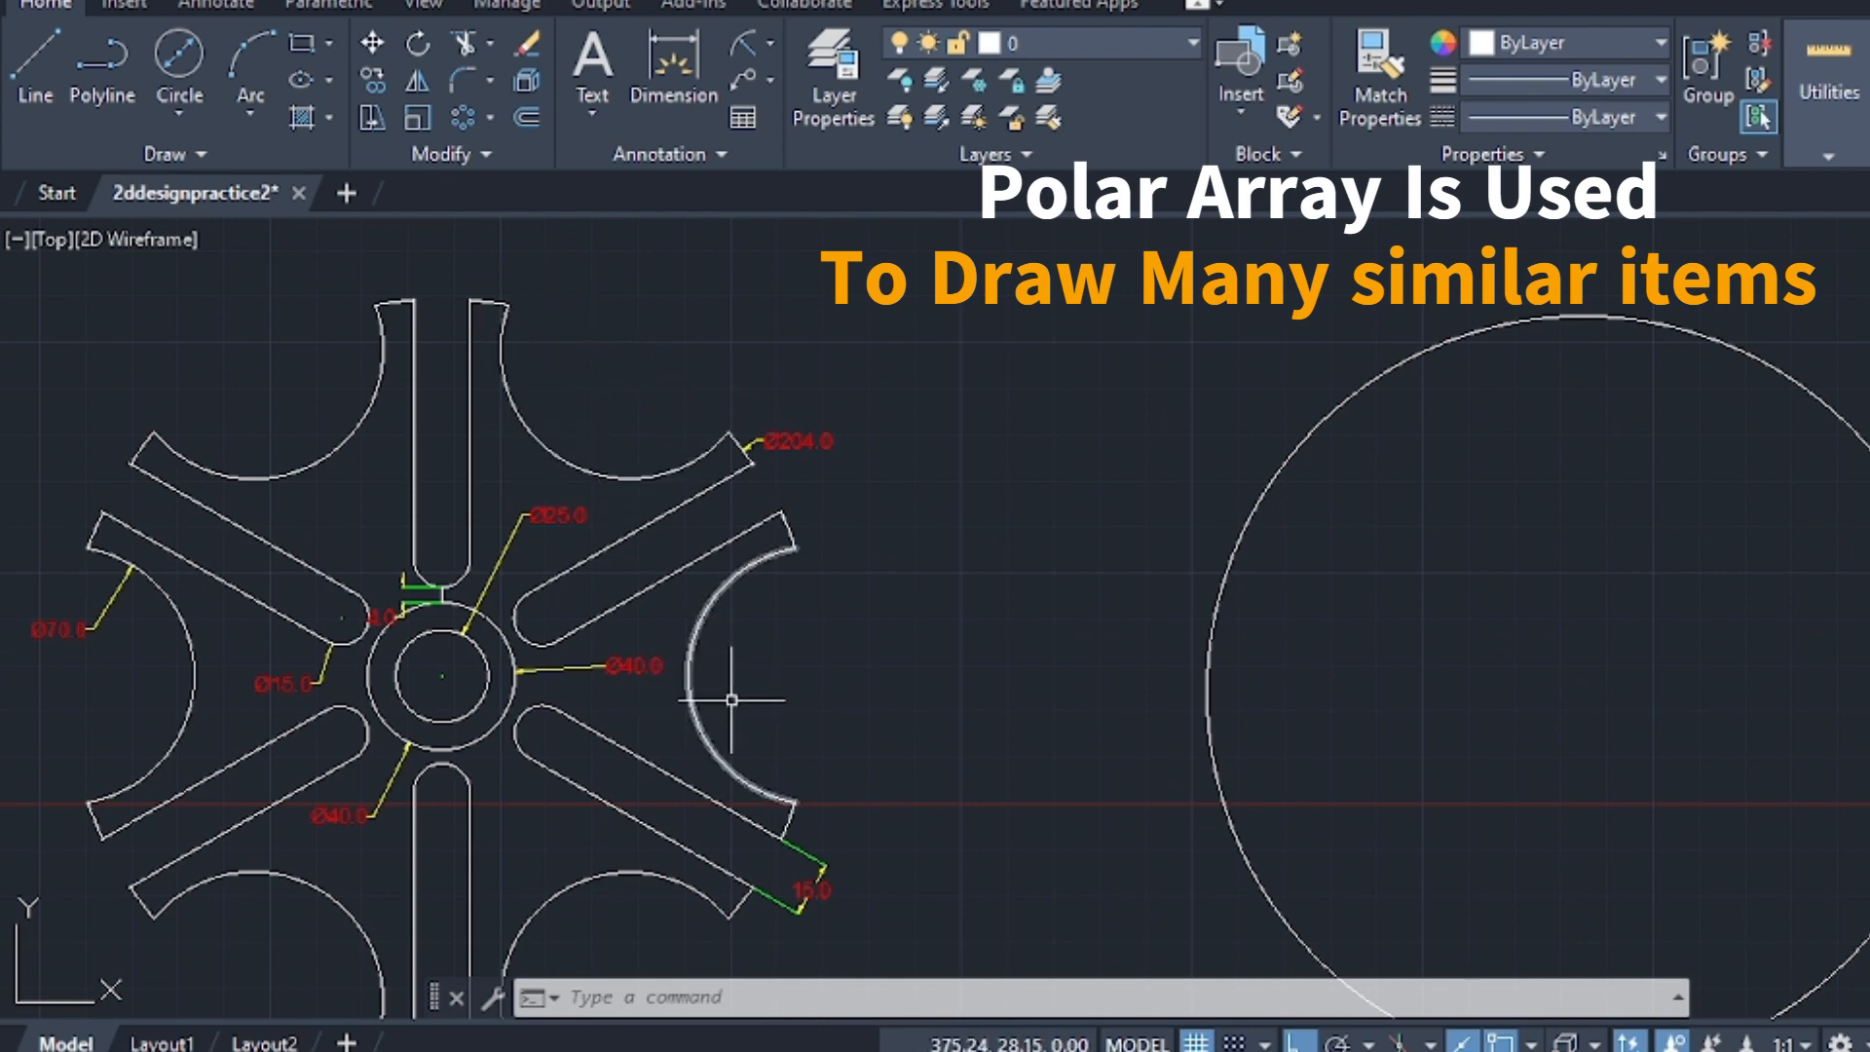
# Draw a circle with a diameter of 70 centred on the right quadrant of the 204-diameter circle
pyautogui.moveTo(673, 847); pyautogui.dragTo(974, 715, button='middle')
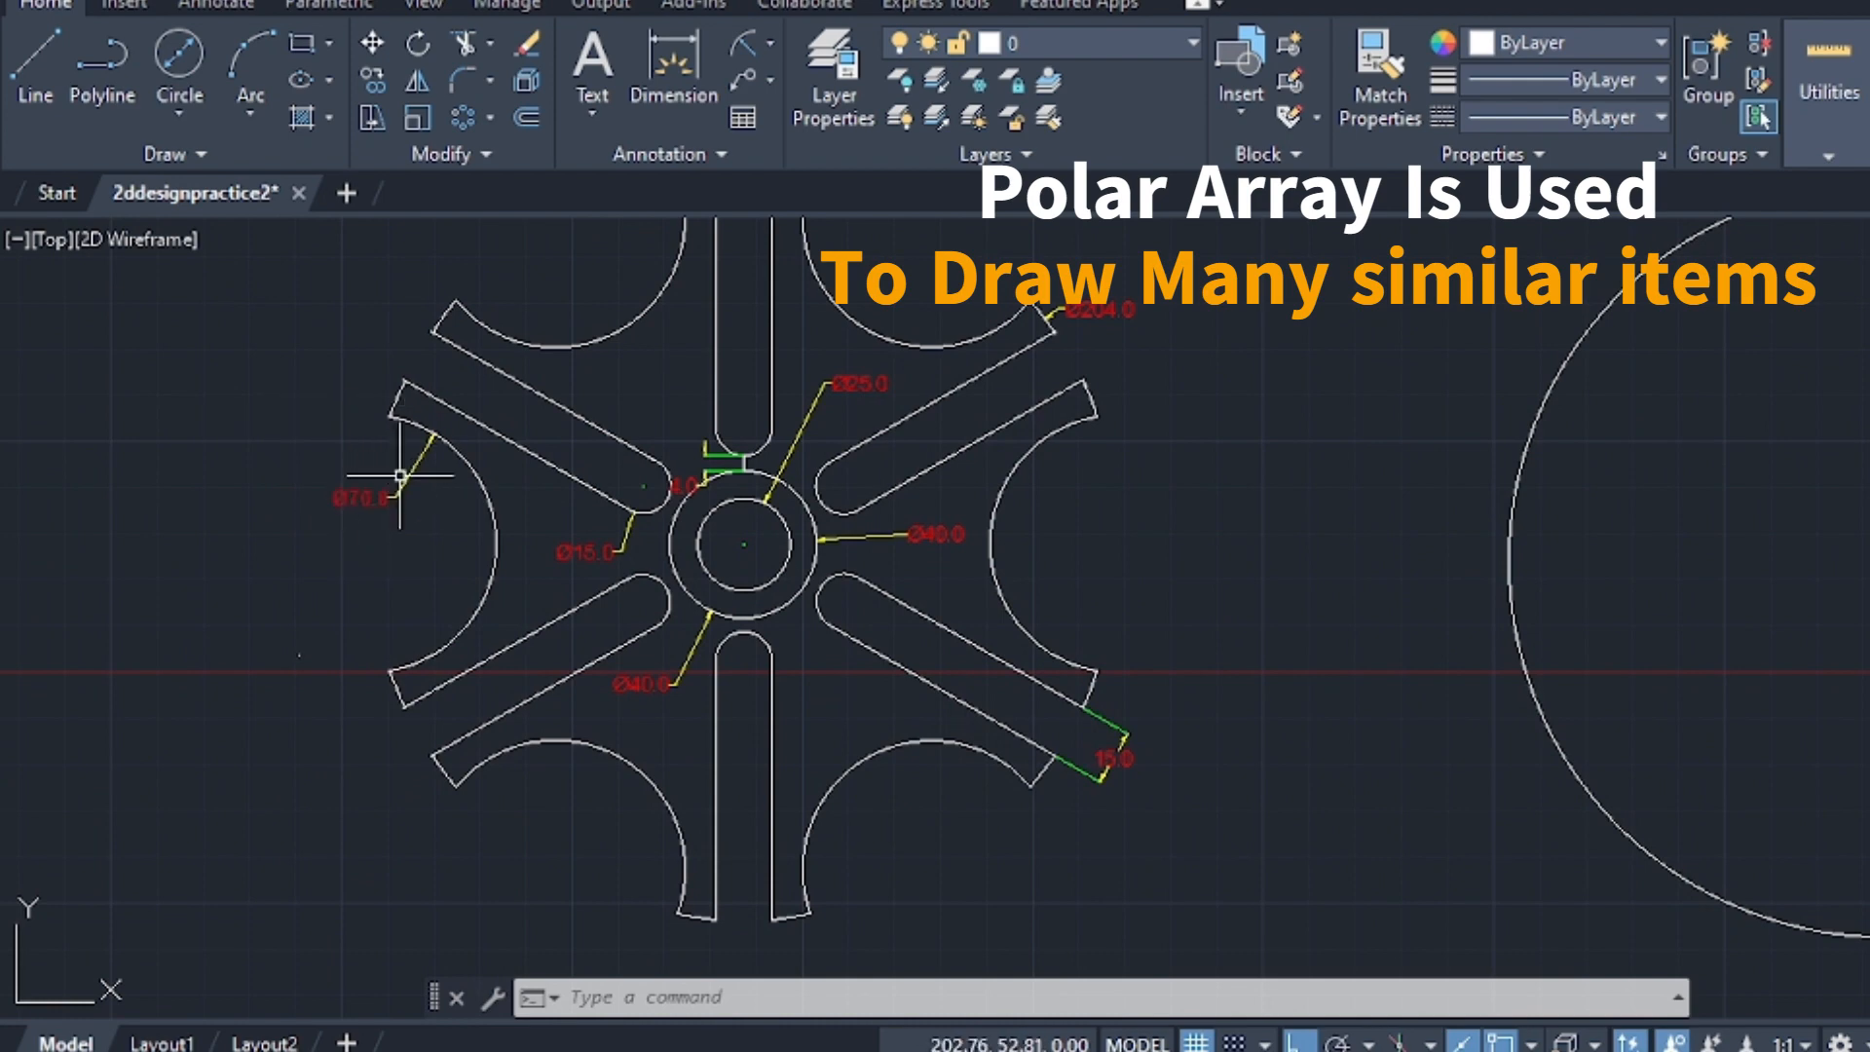
pyautogui.scroll(-2, 419, 523)
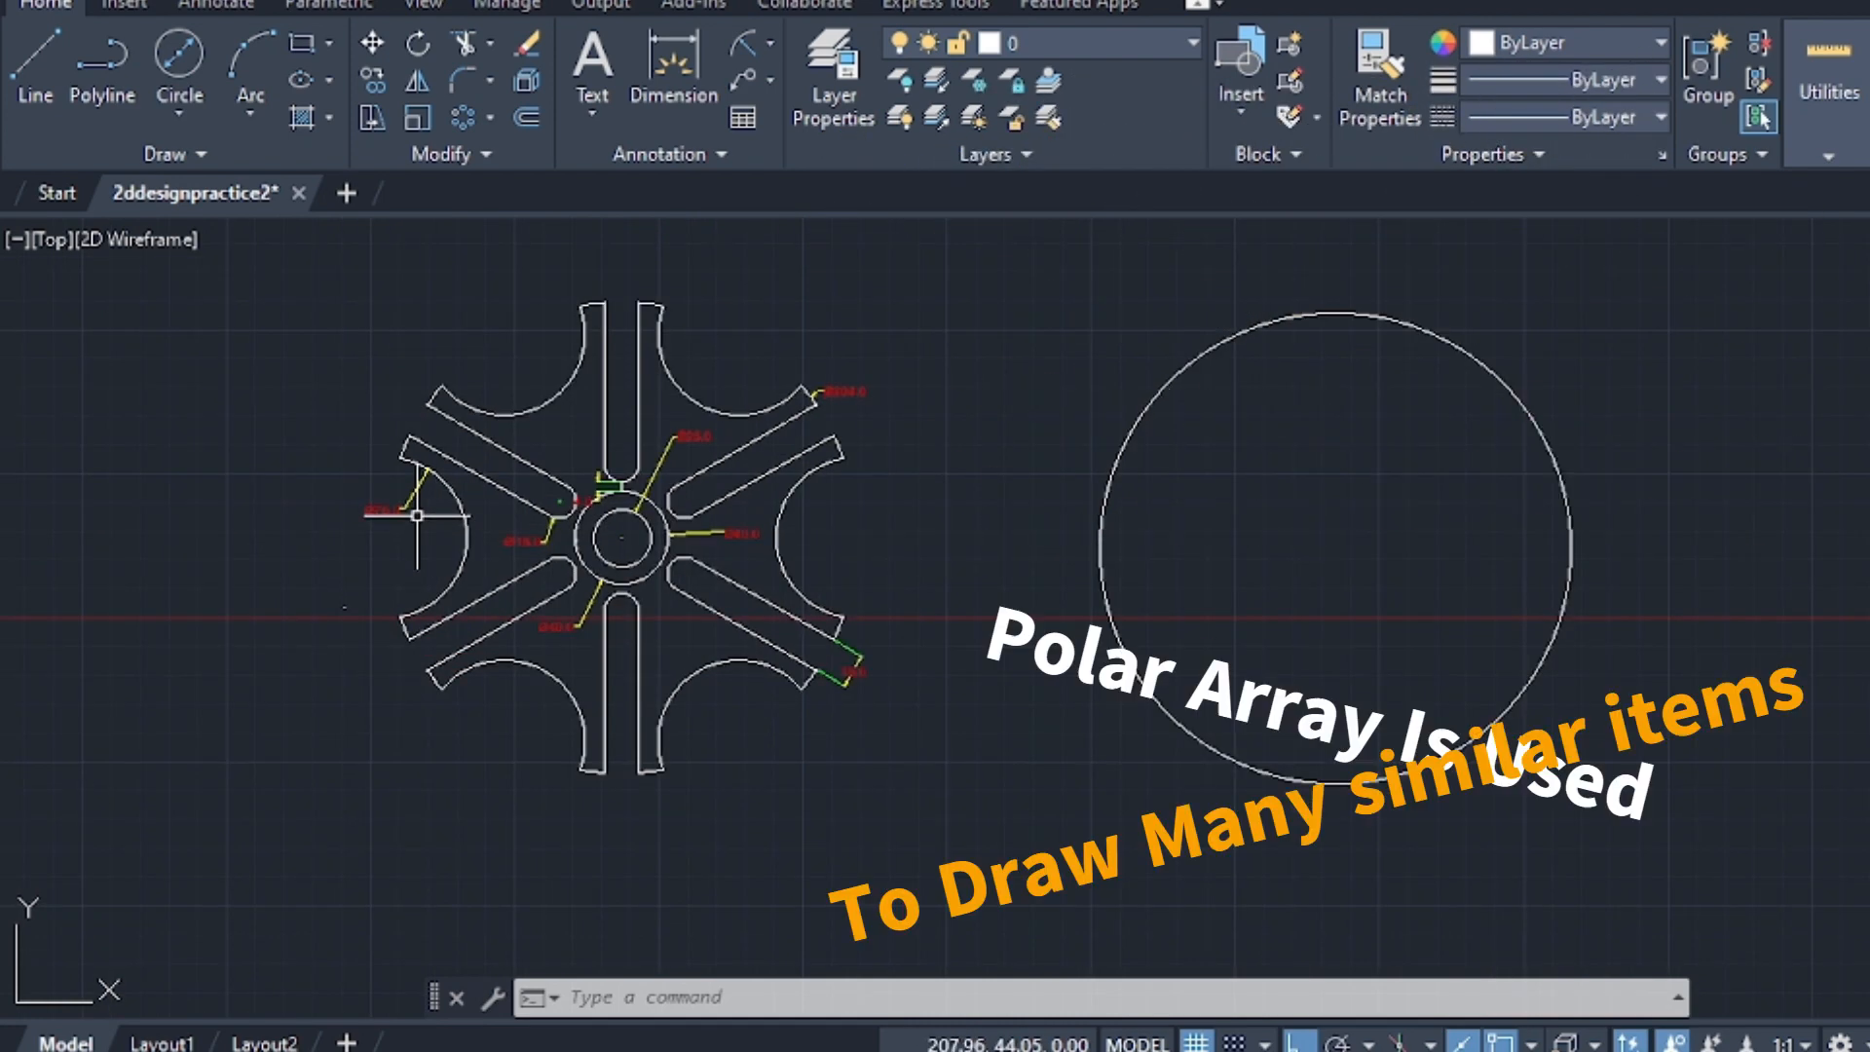
pyautogui.scroll(2, 419, 523)
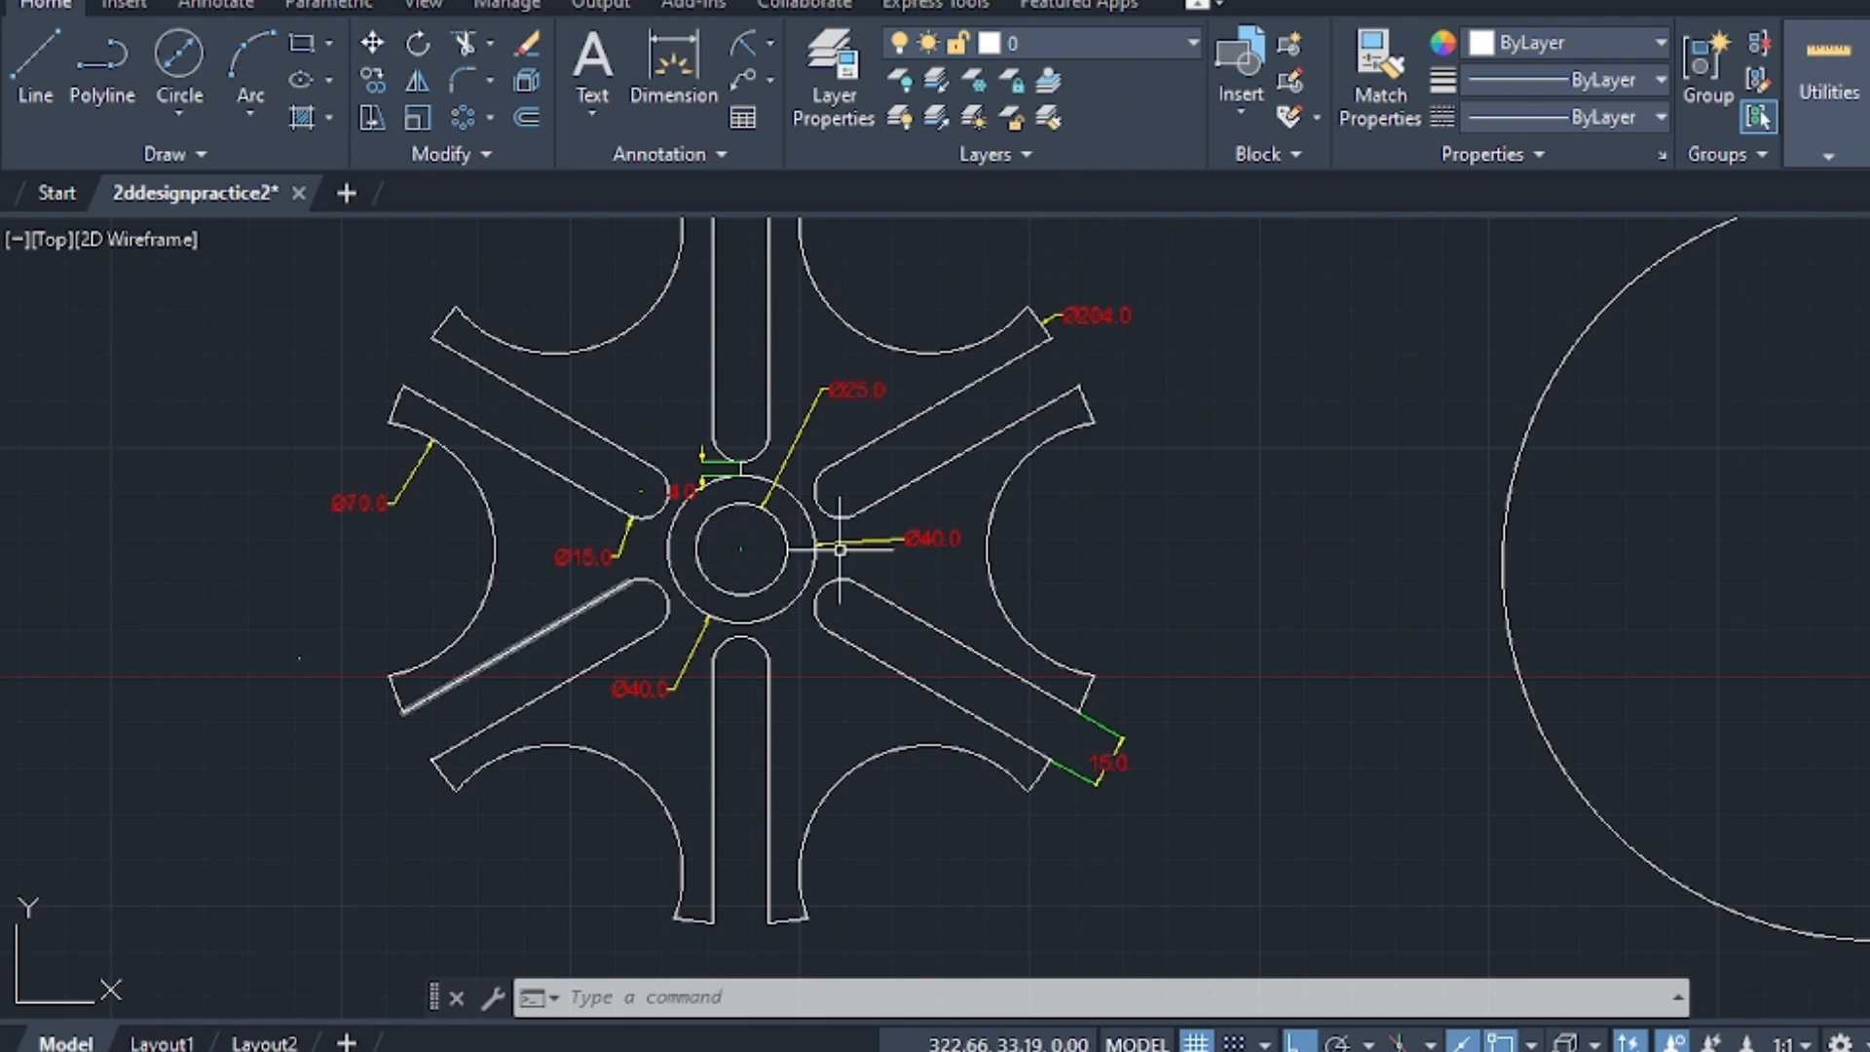
pyautogui.moveTo(1280, 580)
pyautogui.mouseDown(button='middle')
pyautogui.moveTo(1123, 589)
pyautogui.moveTo(835, 647)
pyautogui.mouseUp(button='middle')
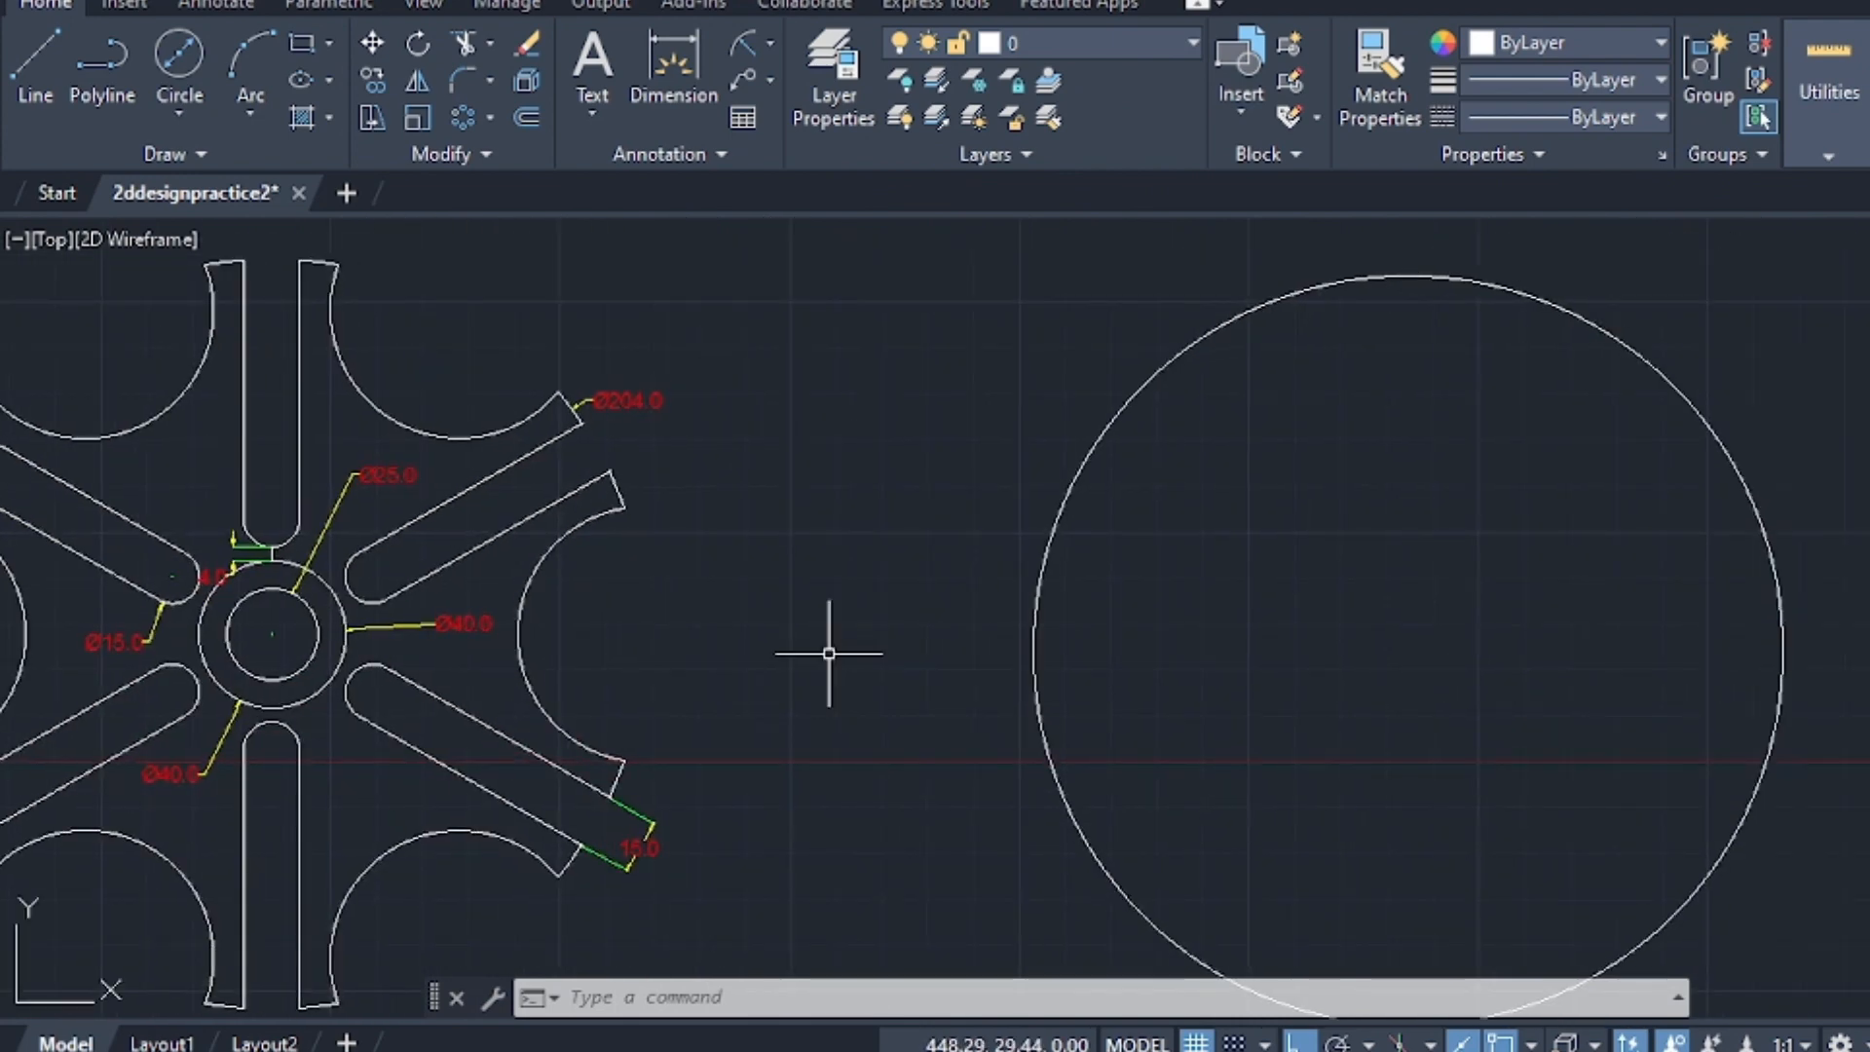
pyautogui.scroll(-2, 843, 647)
pyautogui.scroll(2, 1288, 655)
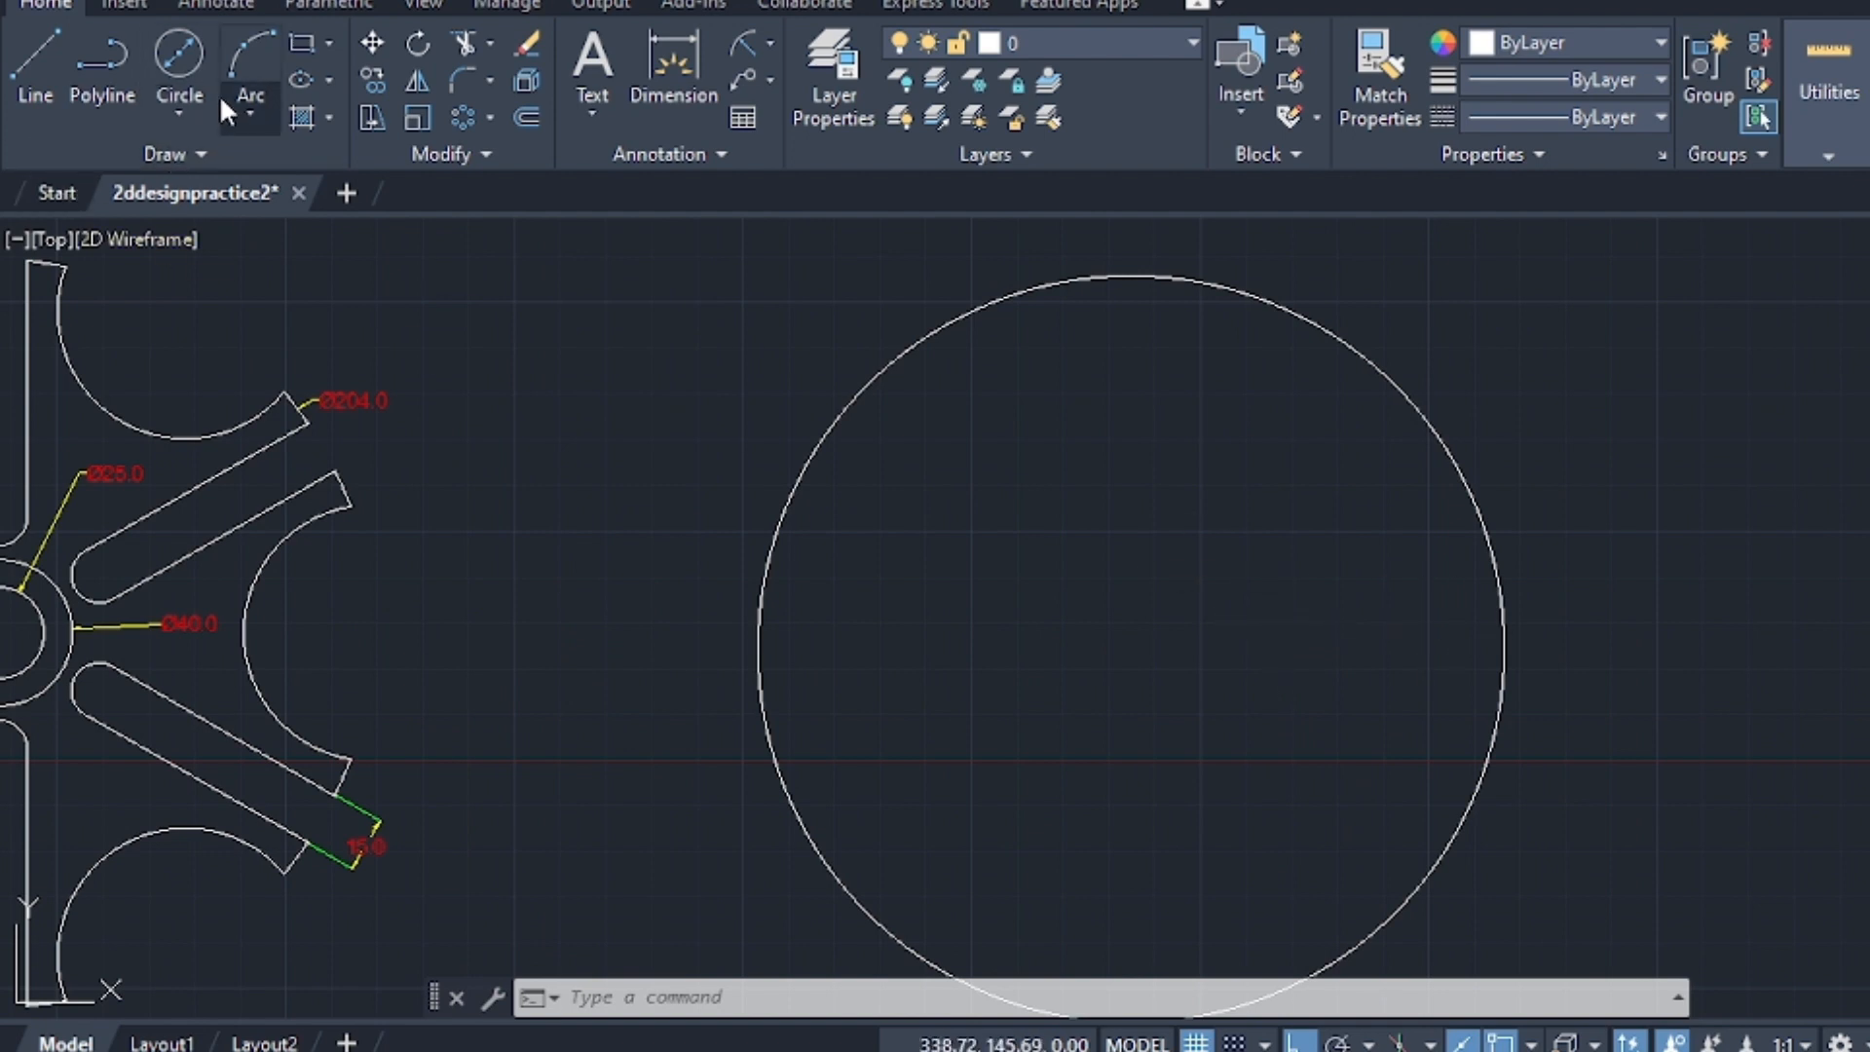
pyautogui.click(182, 58)
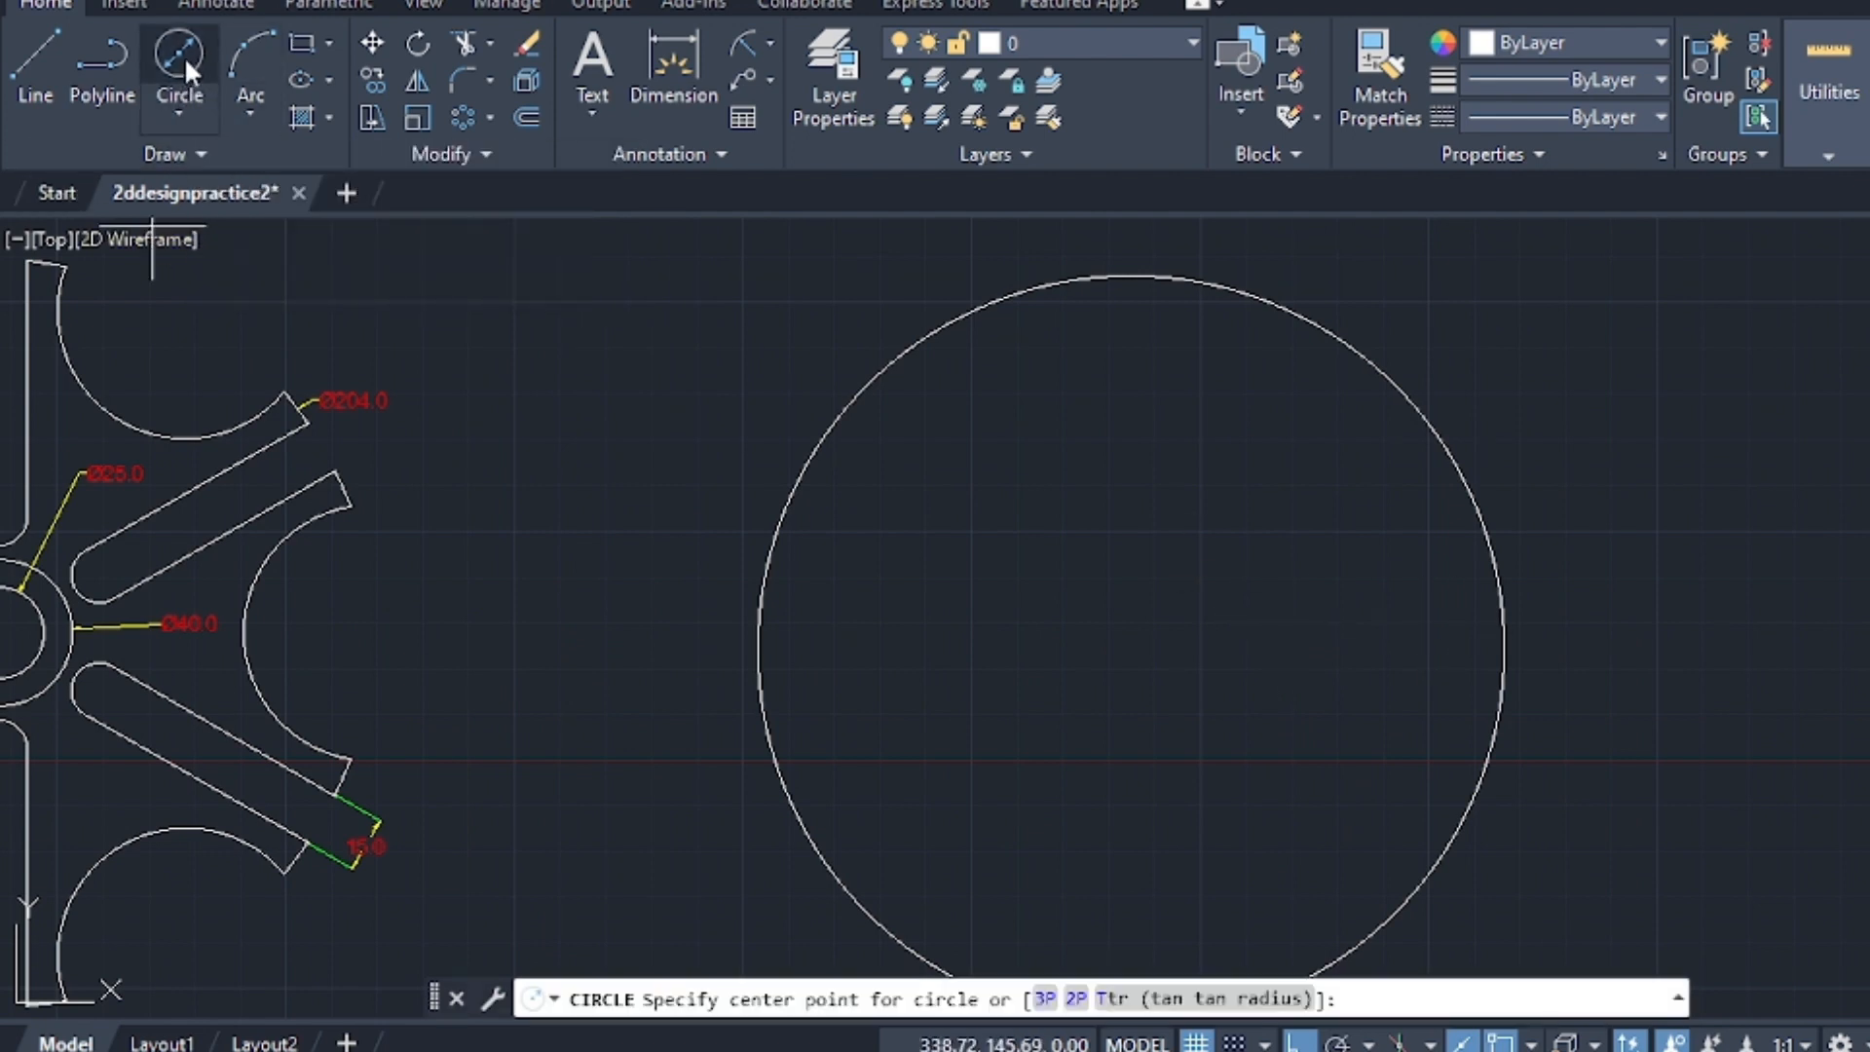
pyautogui.click(1505, 649)
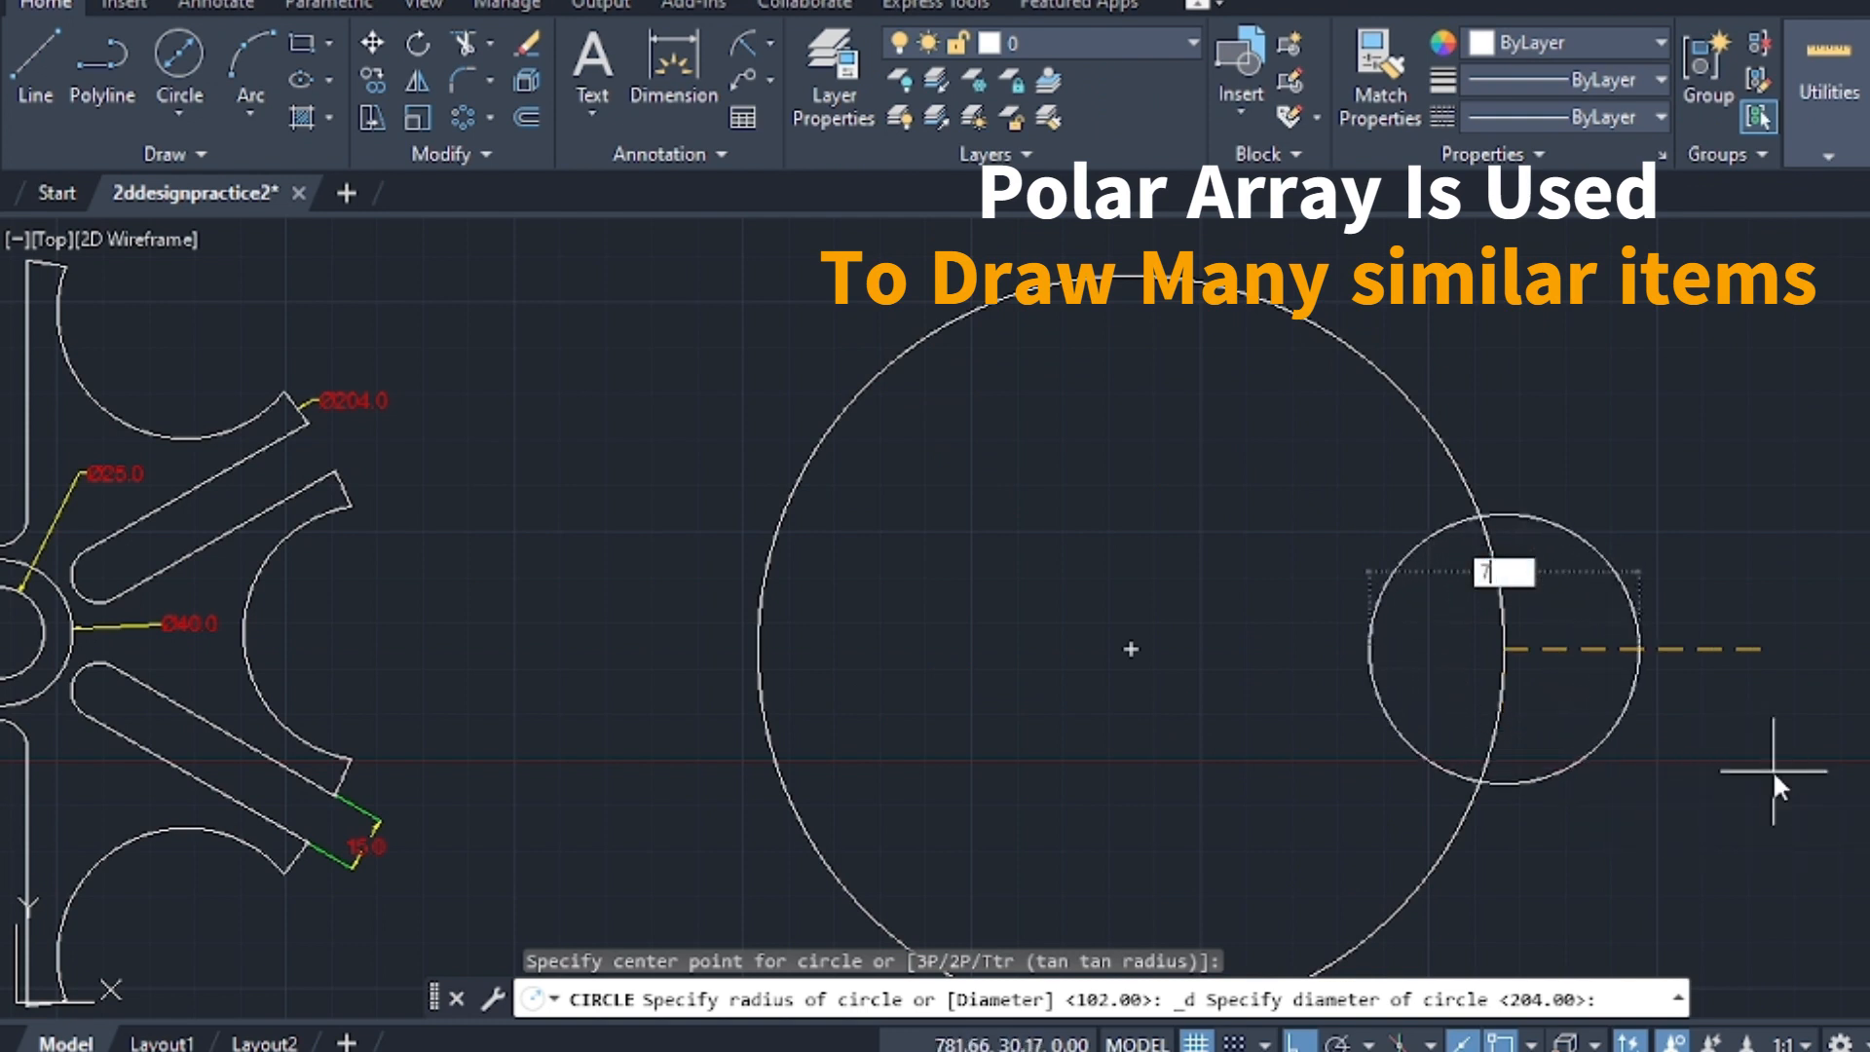
pyautogui.press('Return')
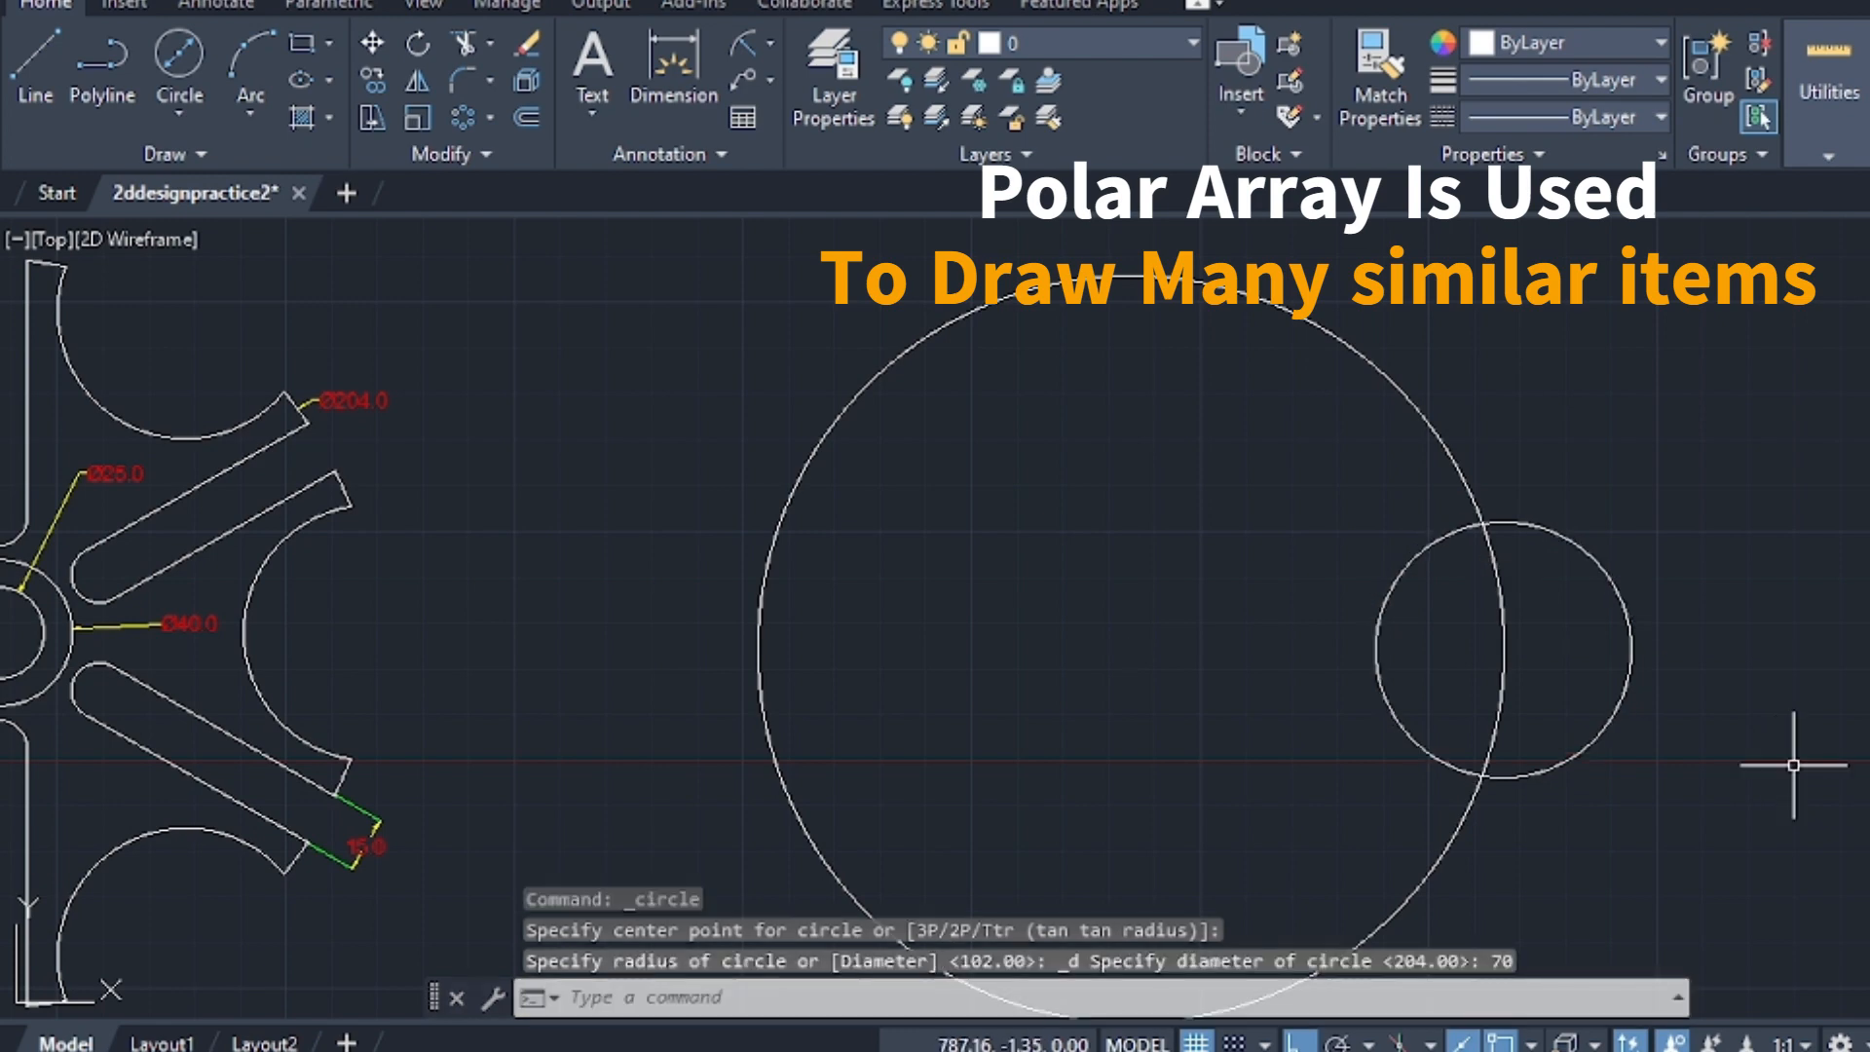
# Create a polar array of the 70-diameter circle about the centre of the 204-diameter circle
pyautogui.scroll(-2, 1794, 765)
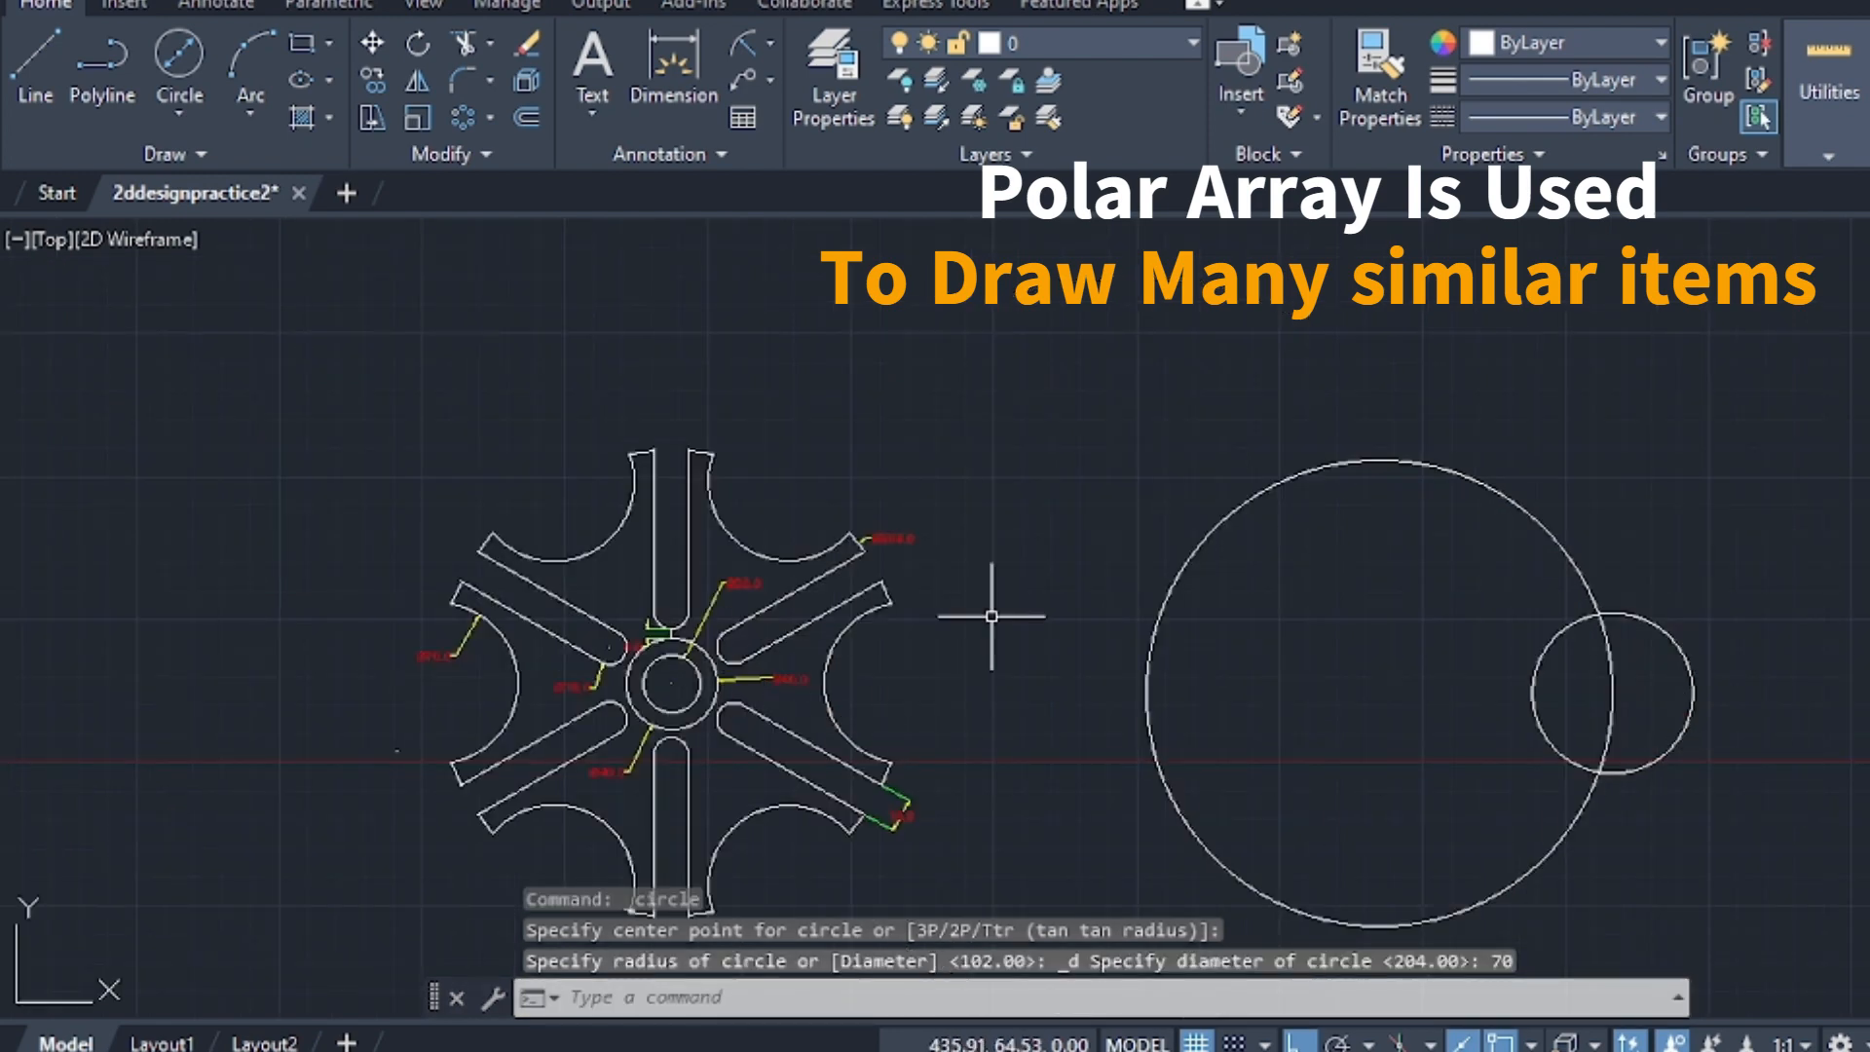
pyautogui.scroll(2, 457, 711)
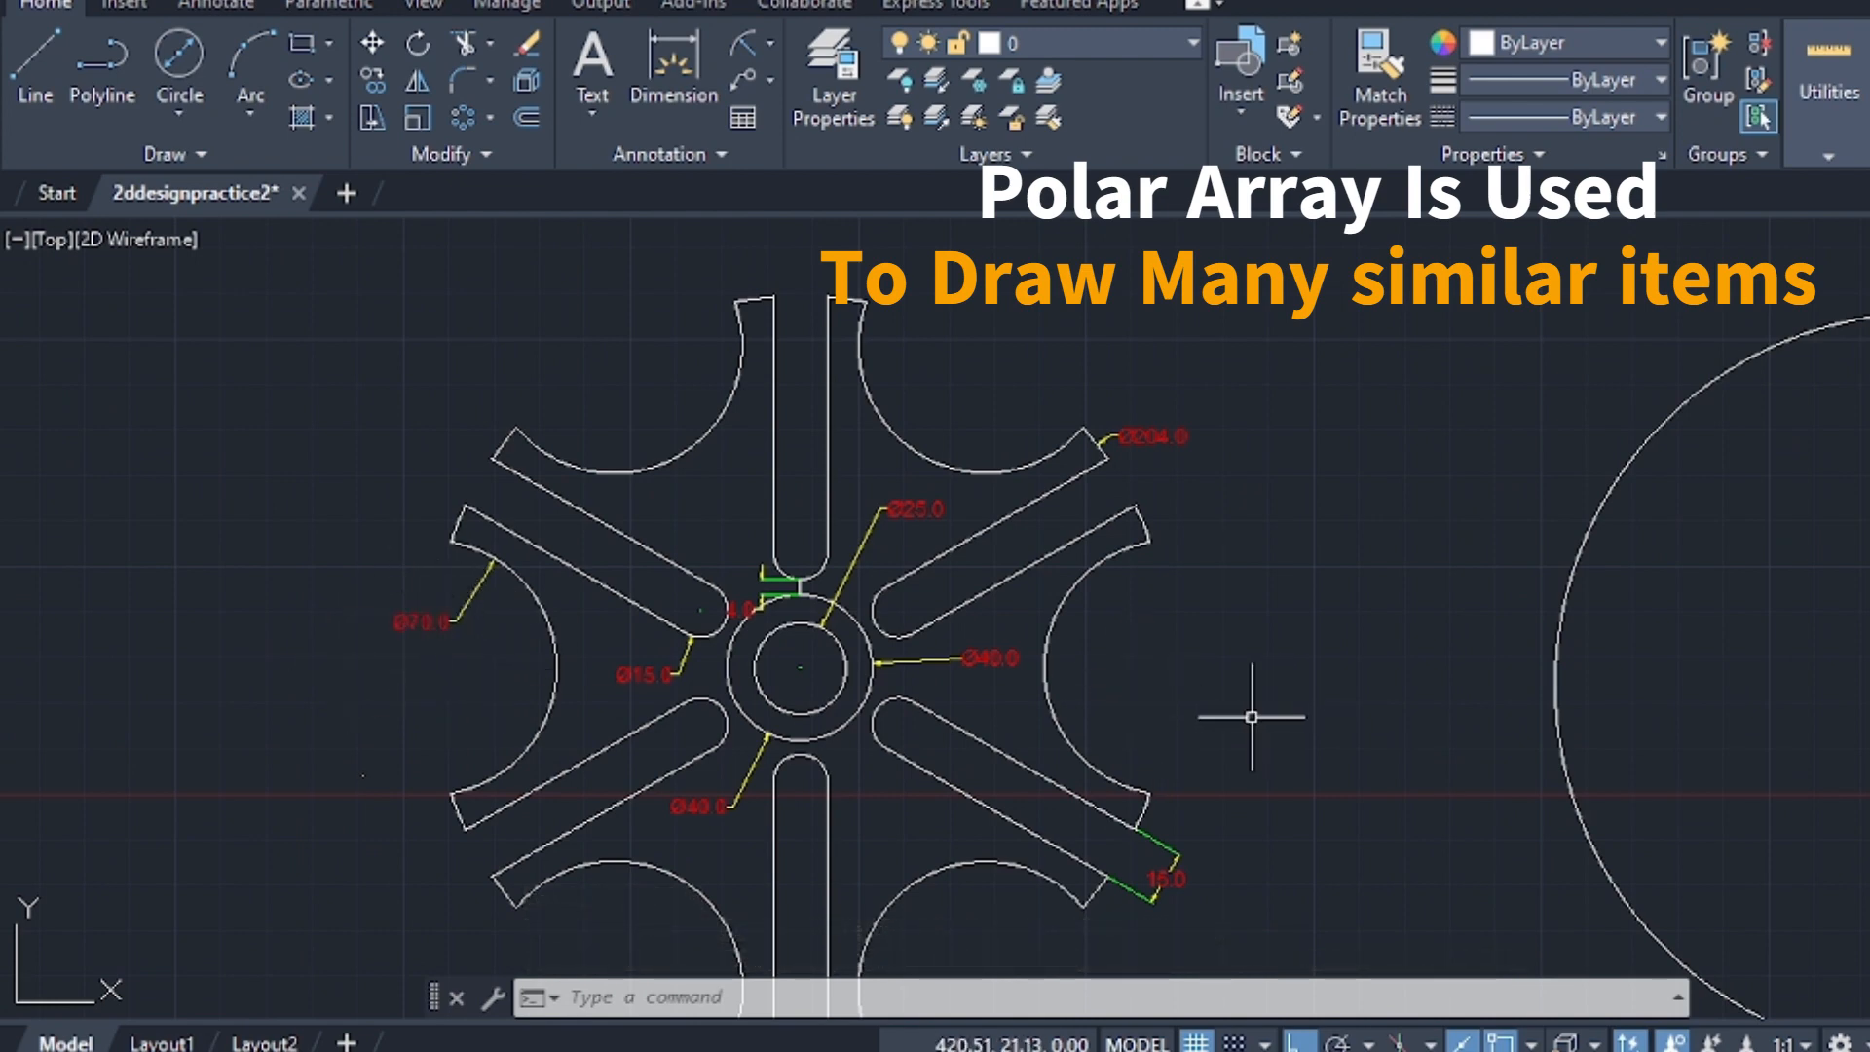
pyautogui.moveTo(1251, 716)
pyautogui.mouseDown(button='middle')
pyautogui.moveTo(652, 544)
pyautogui.moveTo(656, 610)
pyautogui.mouseUp(button='middle')
pyautogui.scroll(-2, 1251, 602)
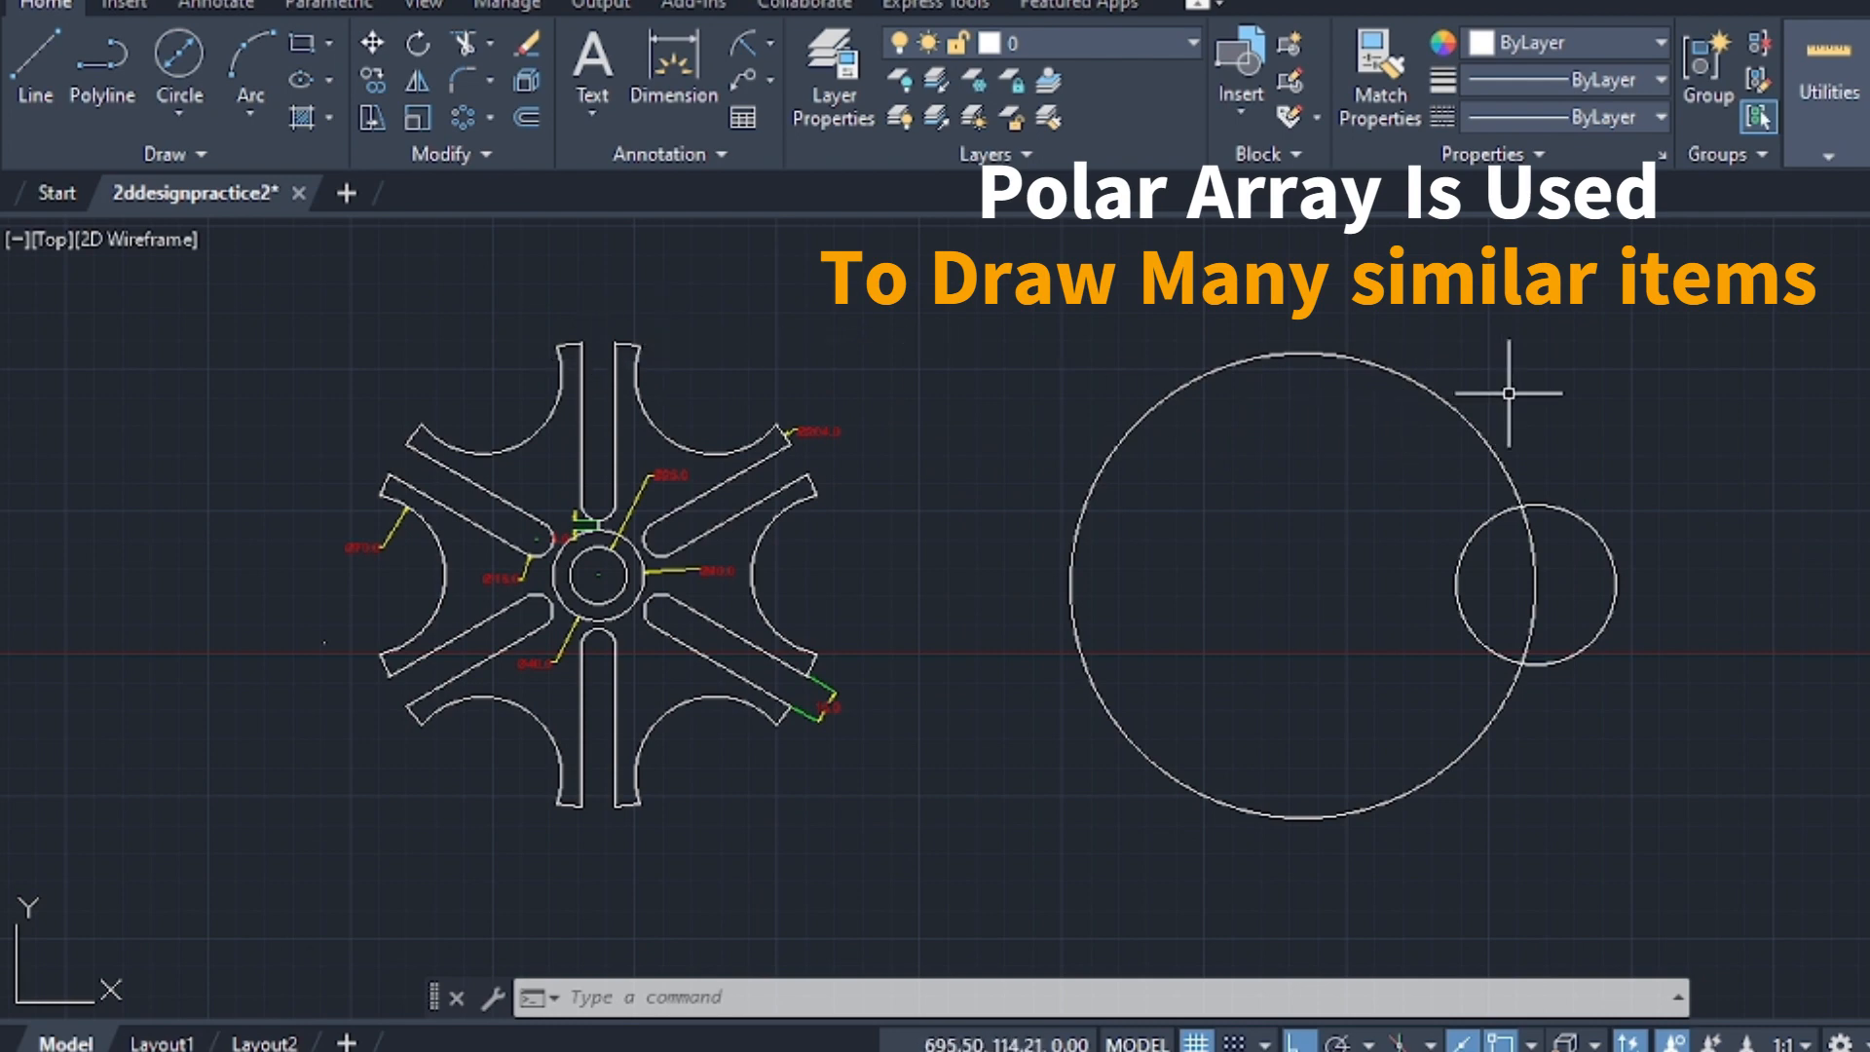
pyautogui.scroll(1, 1480, 365)
pyautogui.moveTo(1470, 335); pyautogui.dragTo(1361, 334, button='middle')
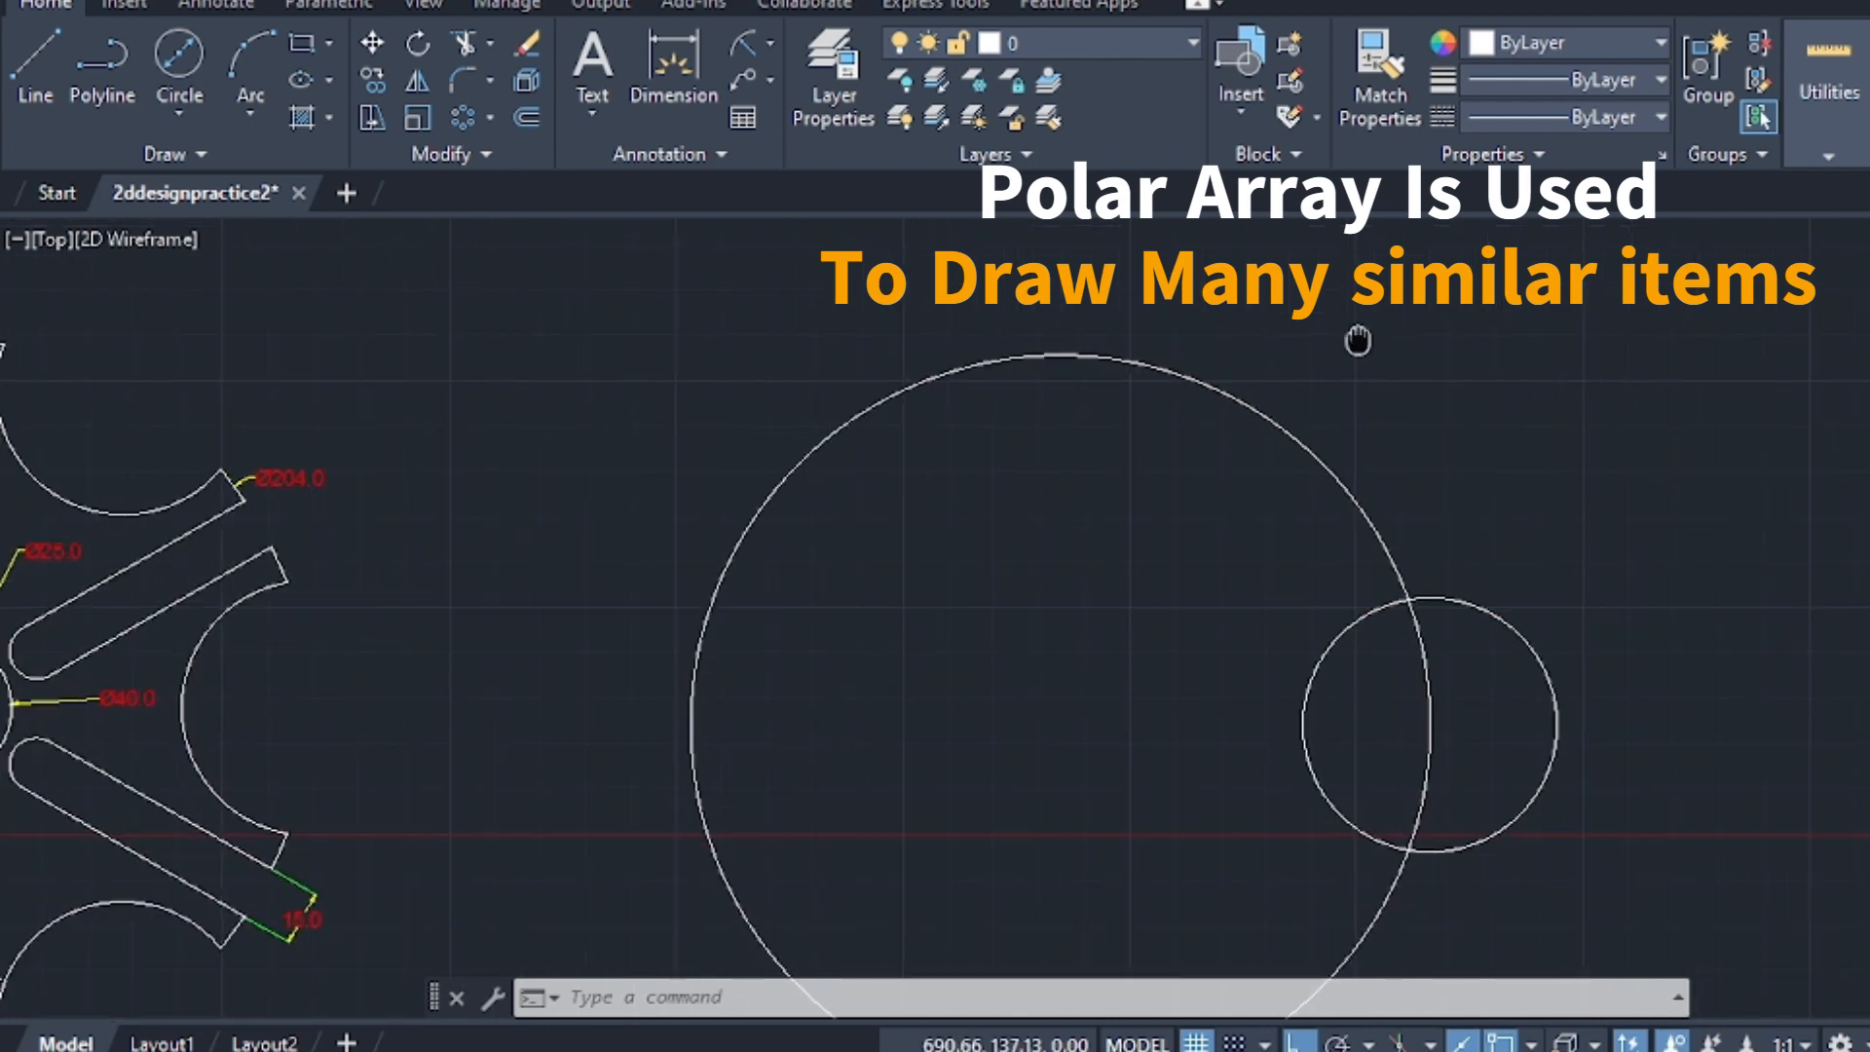
pyautogui.scroll(-1, 1361, 332)
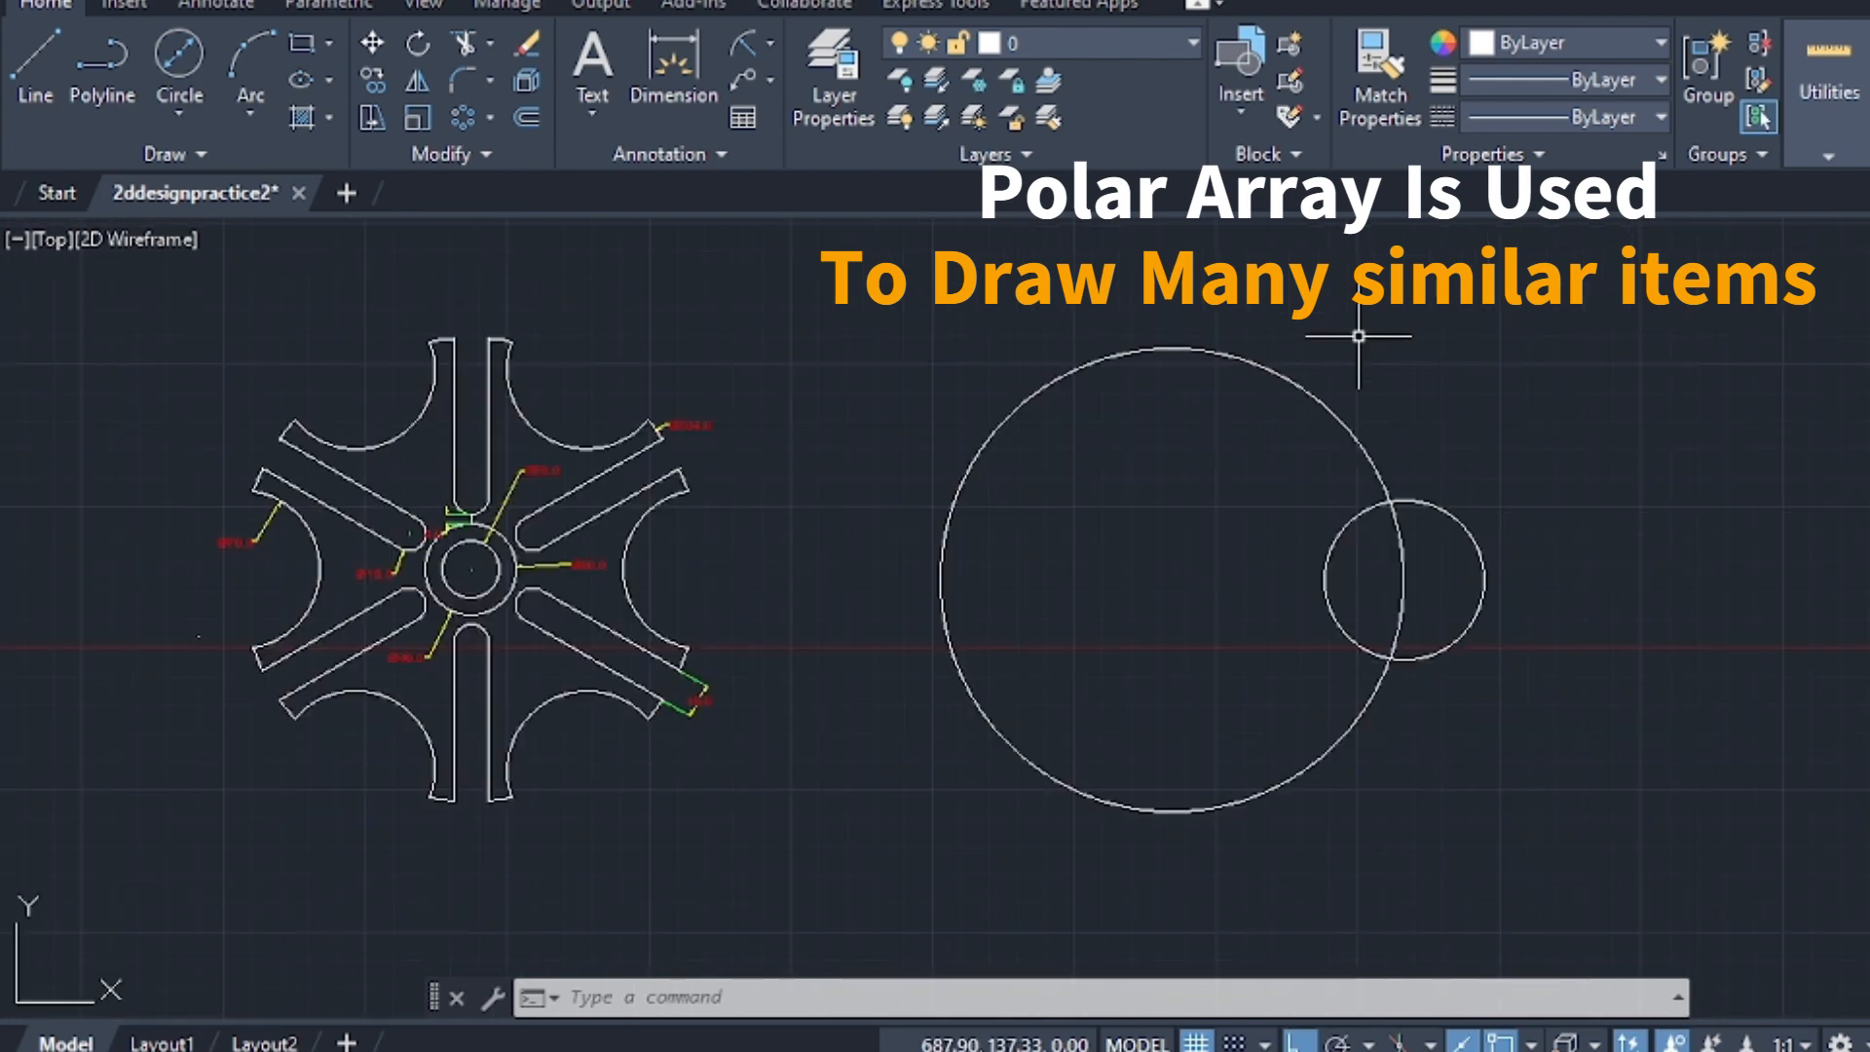
pyautogui.click(488, 112)
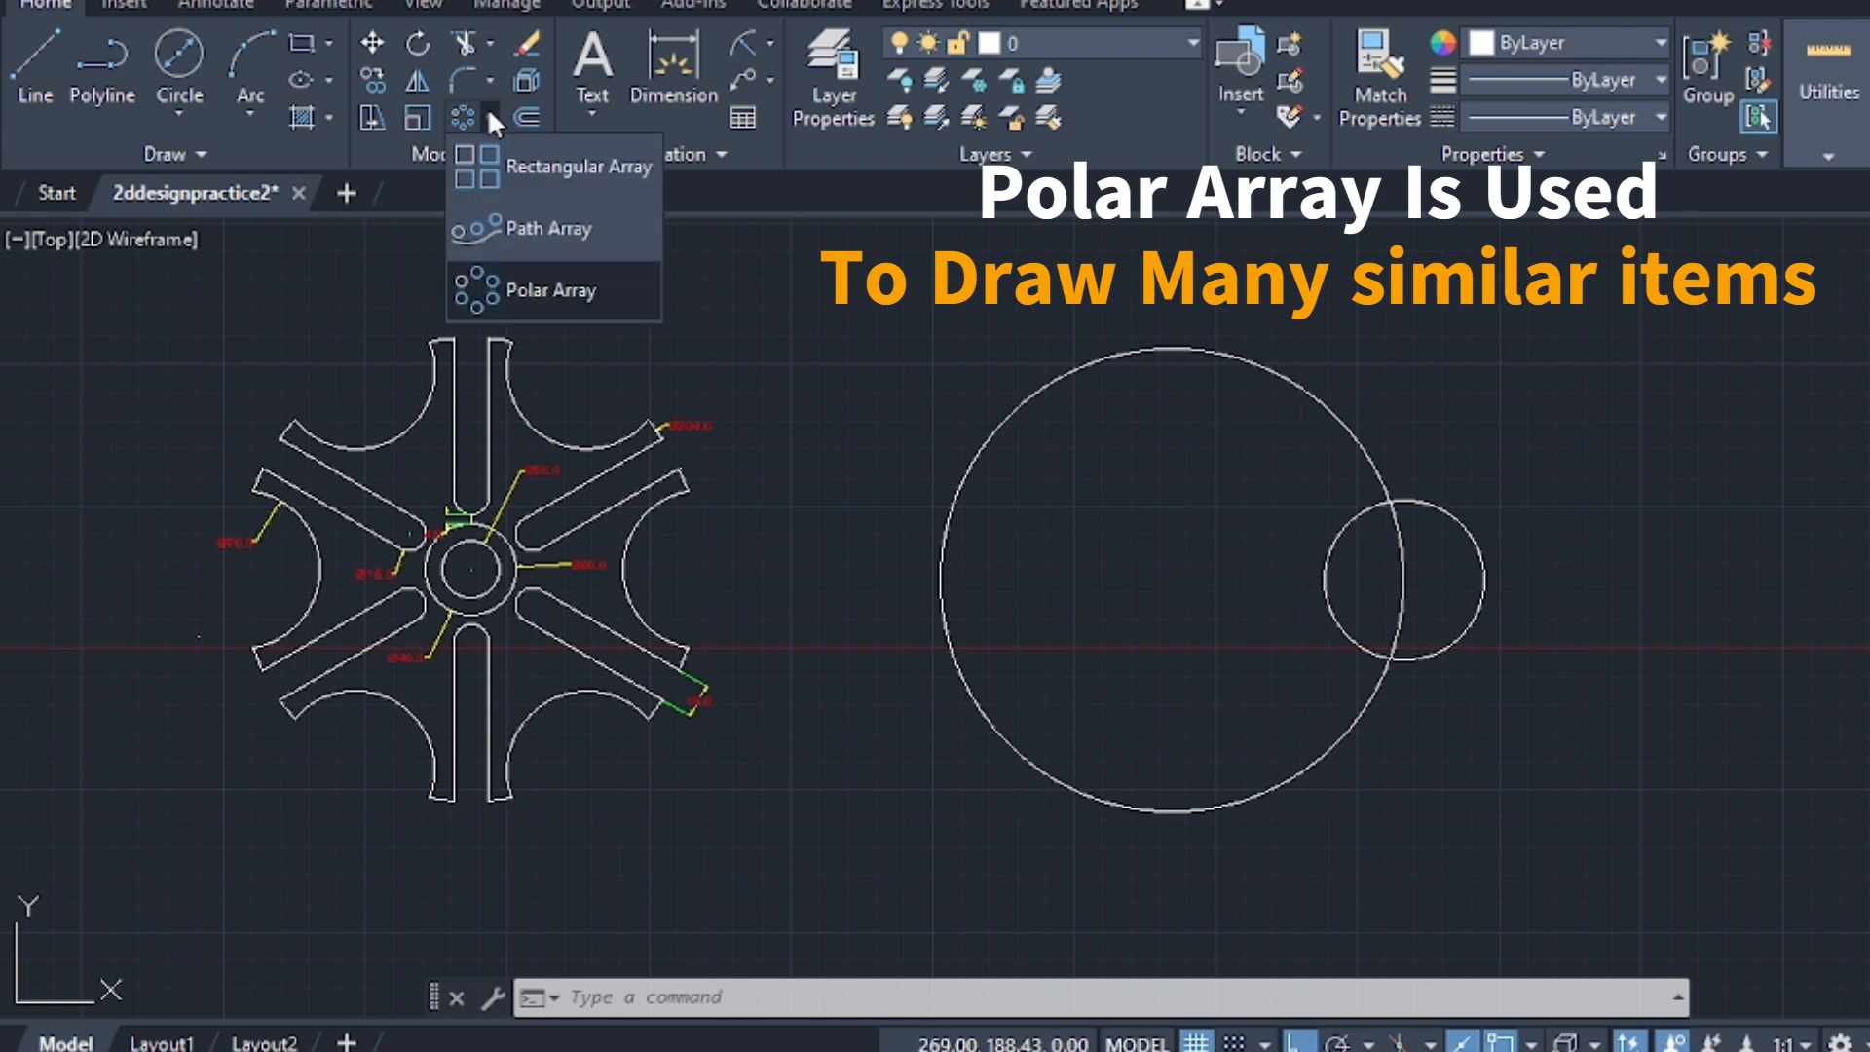
pyautogui.click(536, 289)
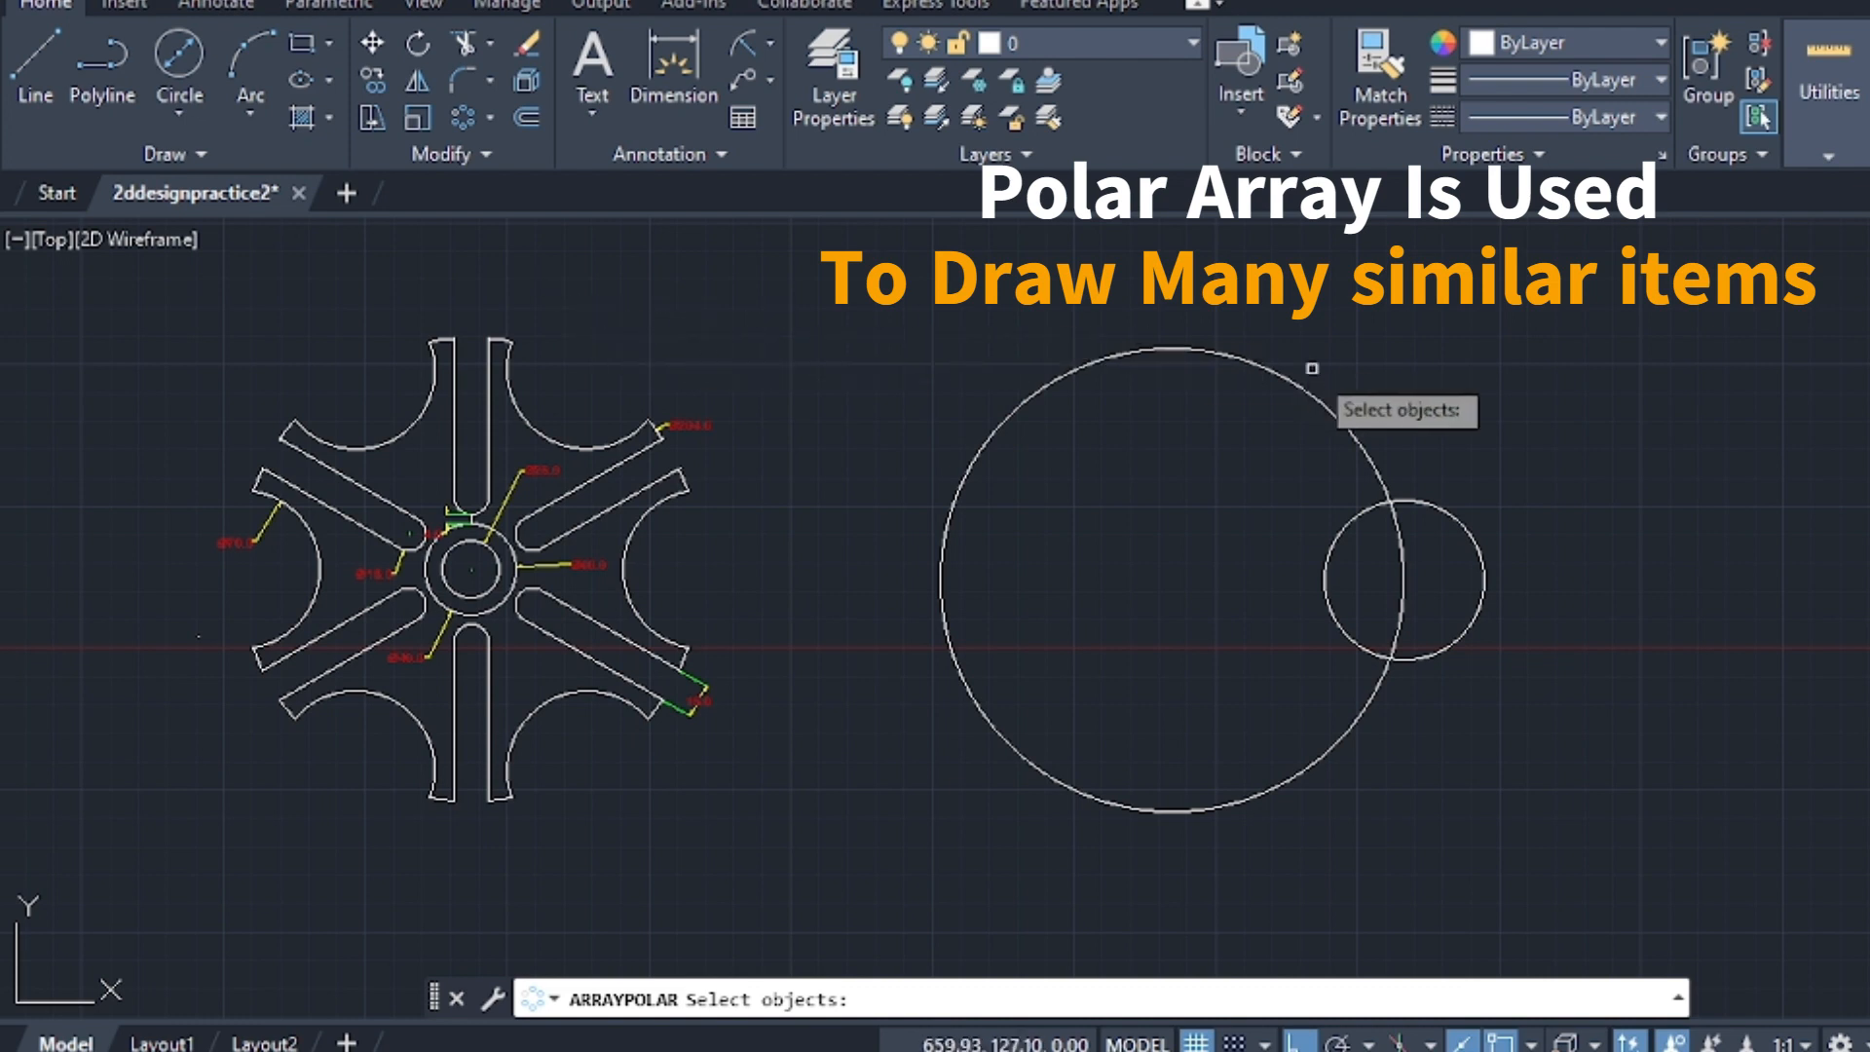
pyautogui.click(1482, 548)
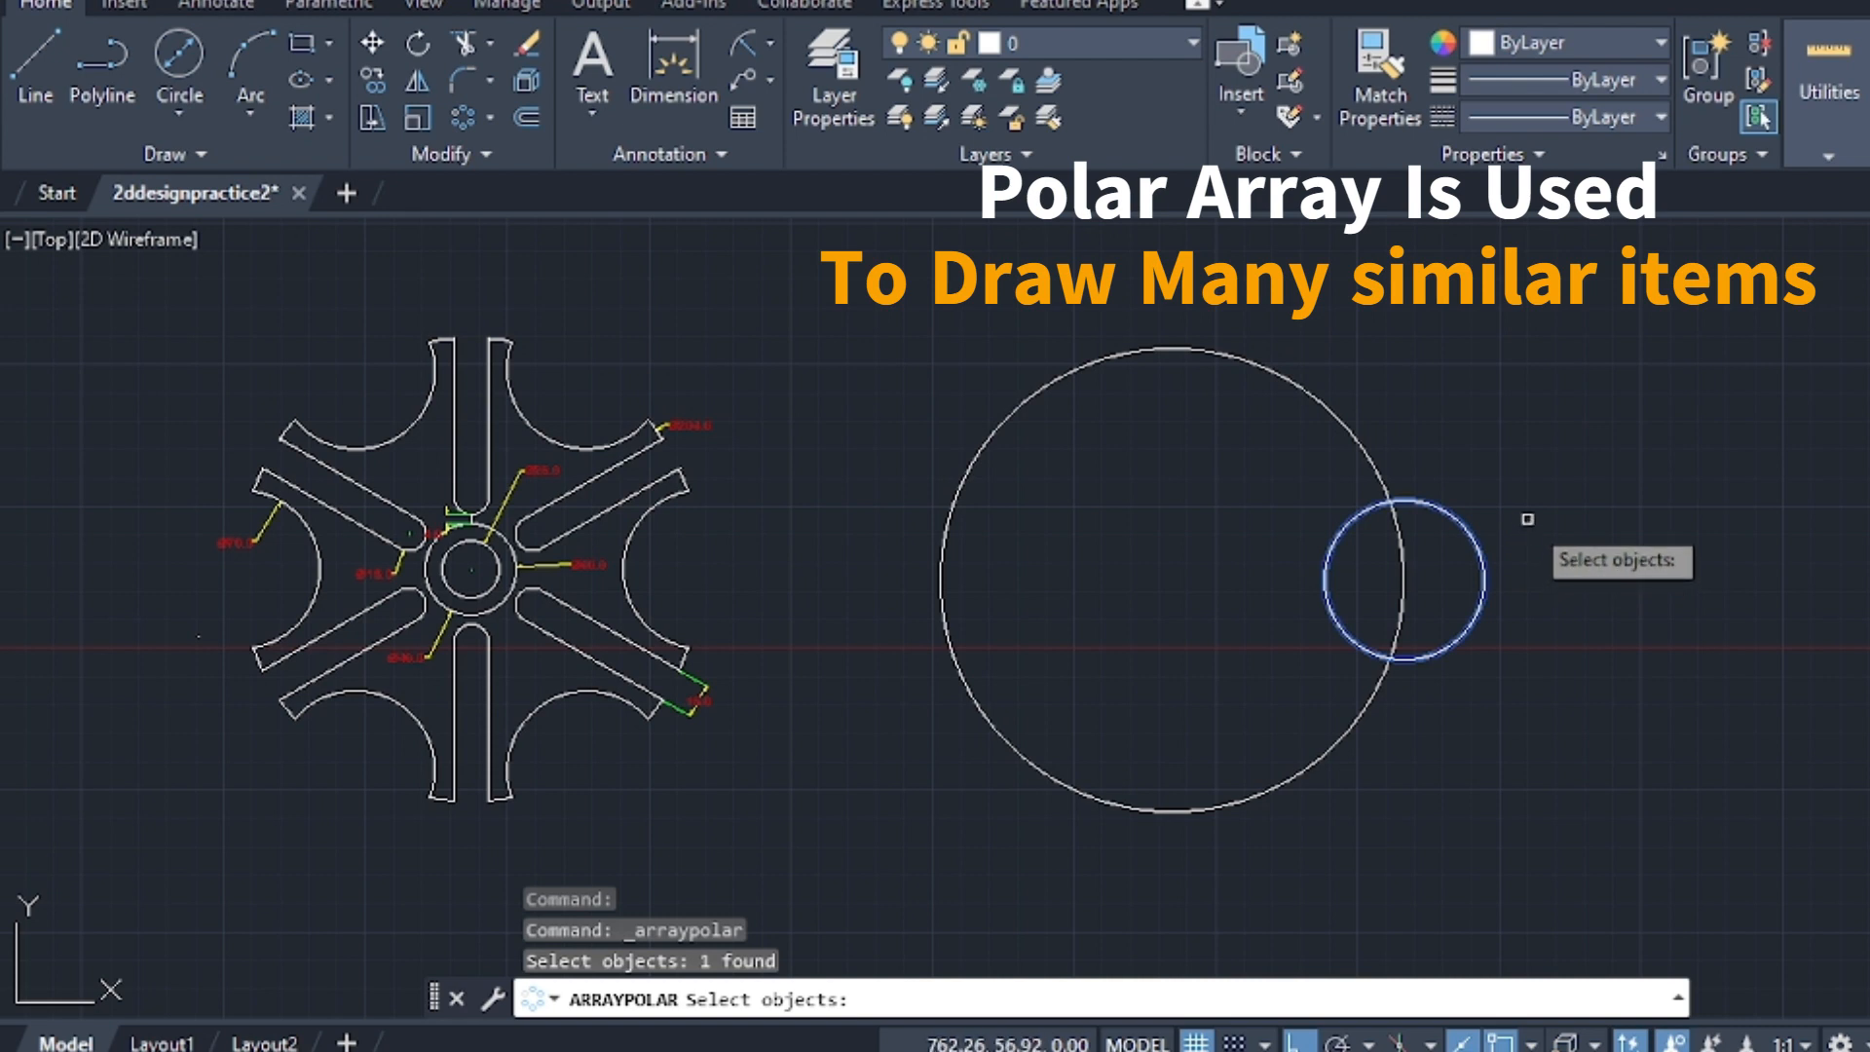
pyautogui.press('Return')
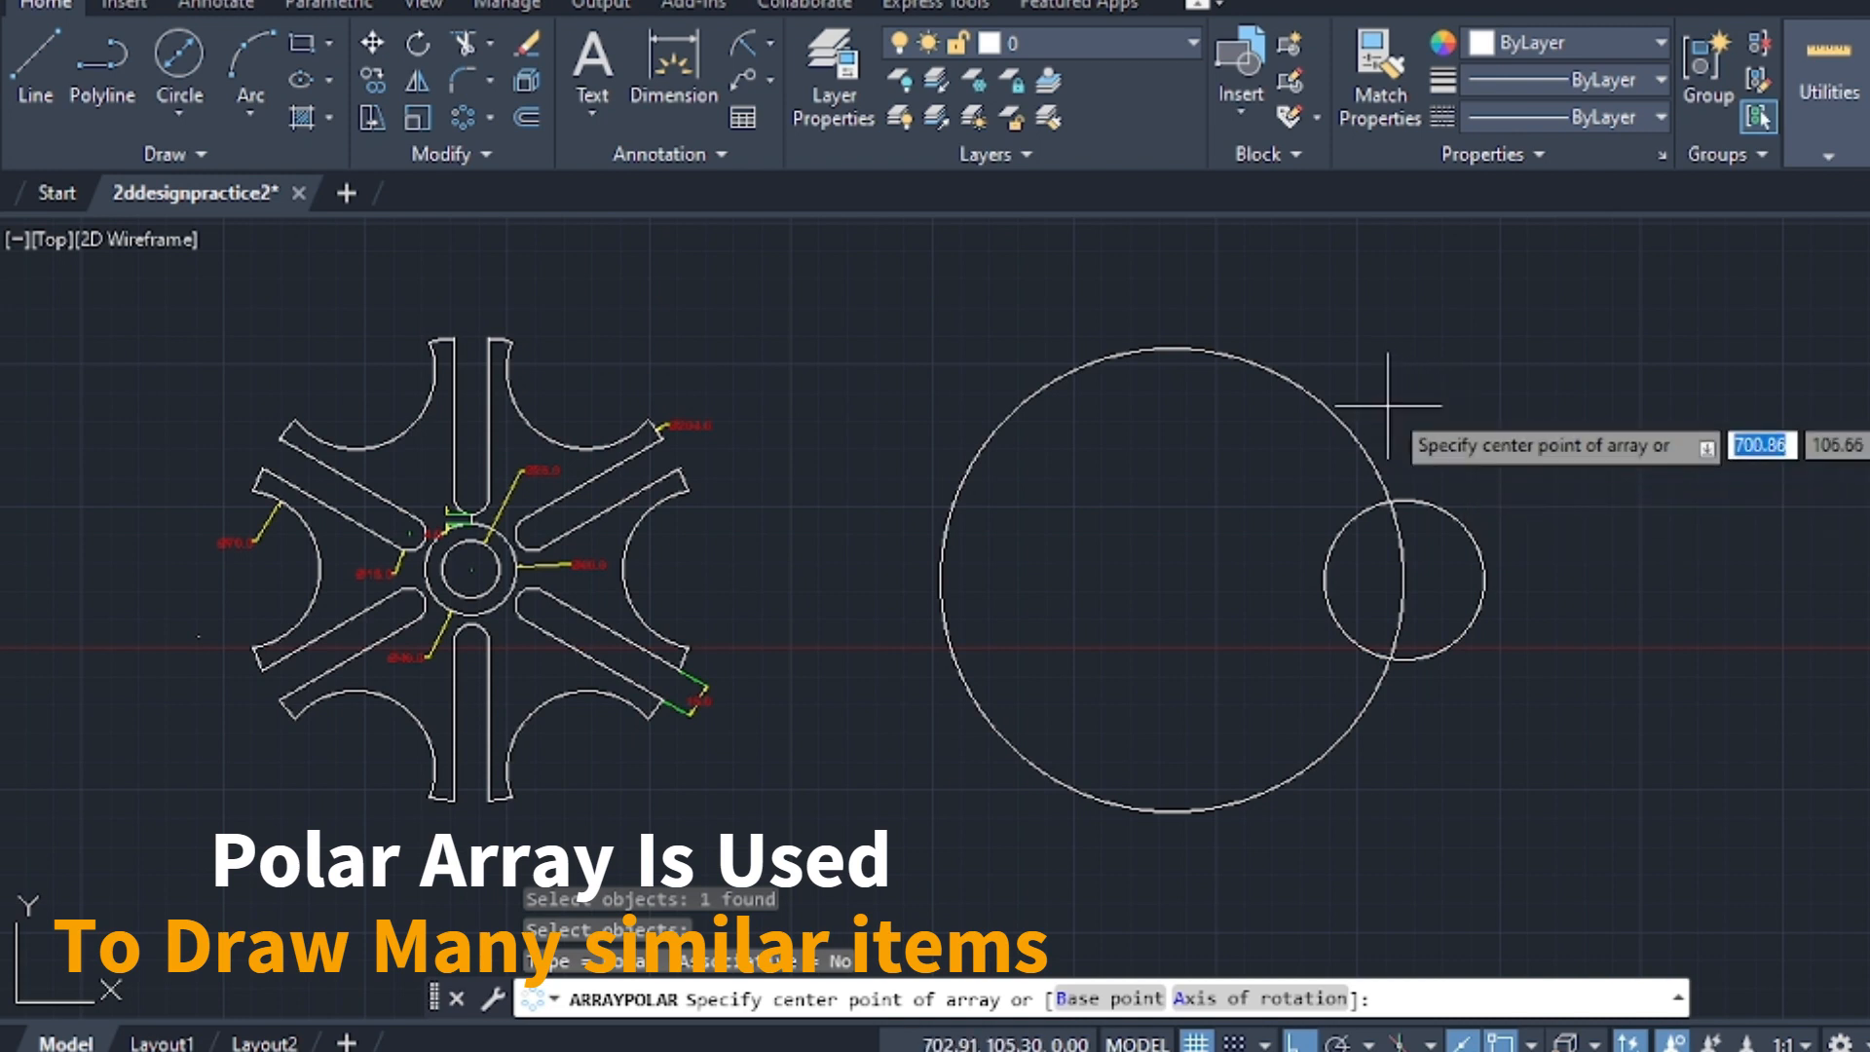
pyautogui.click(1173, 579)
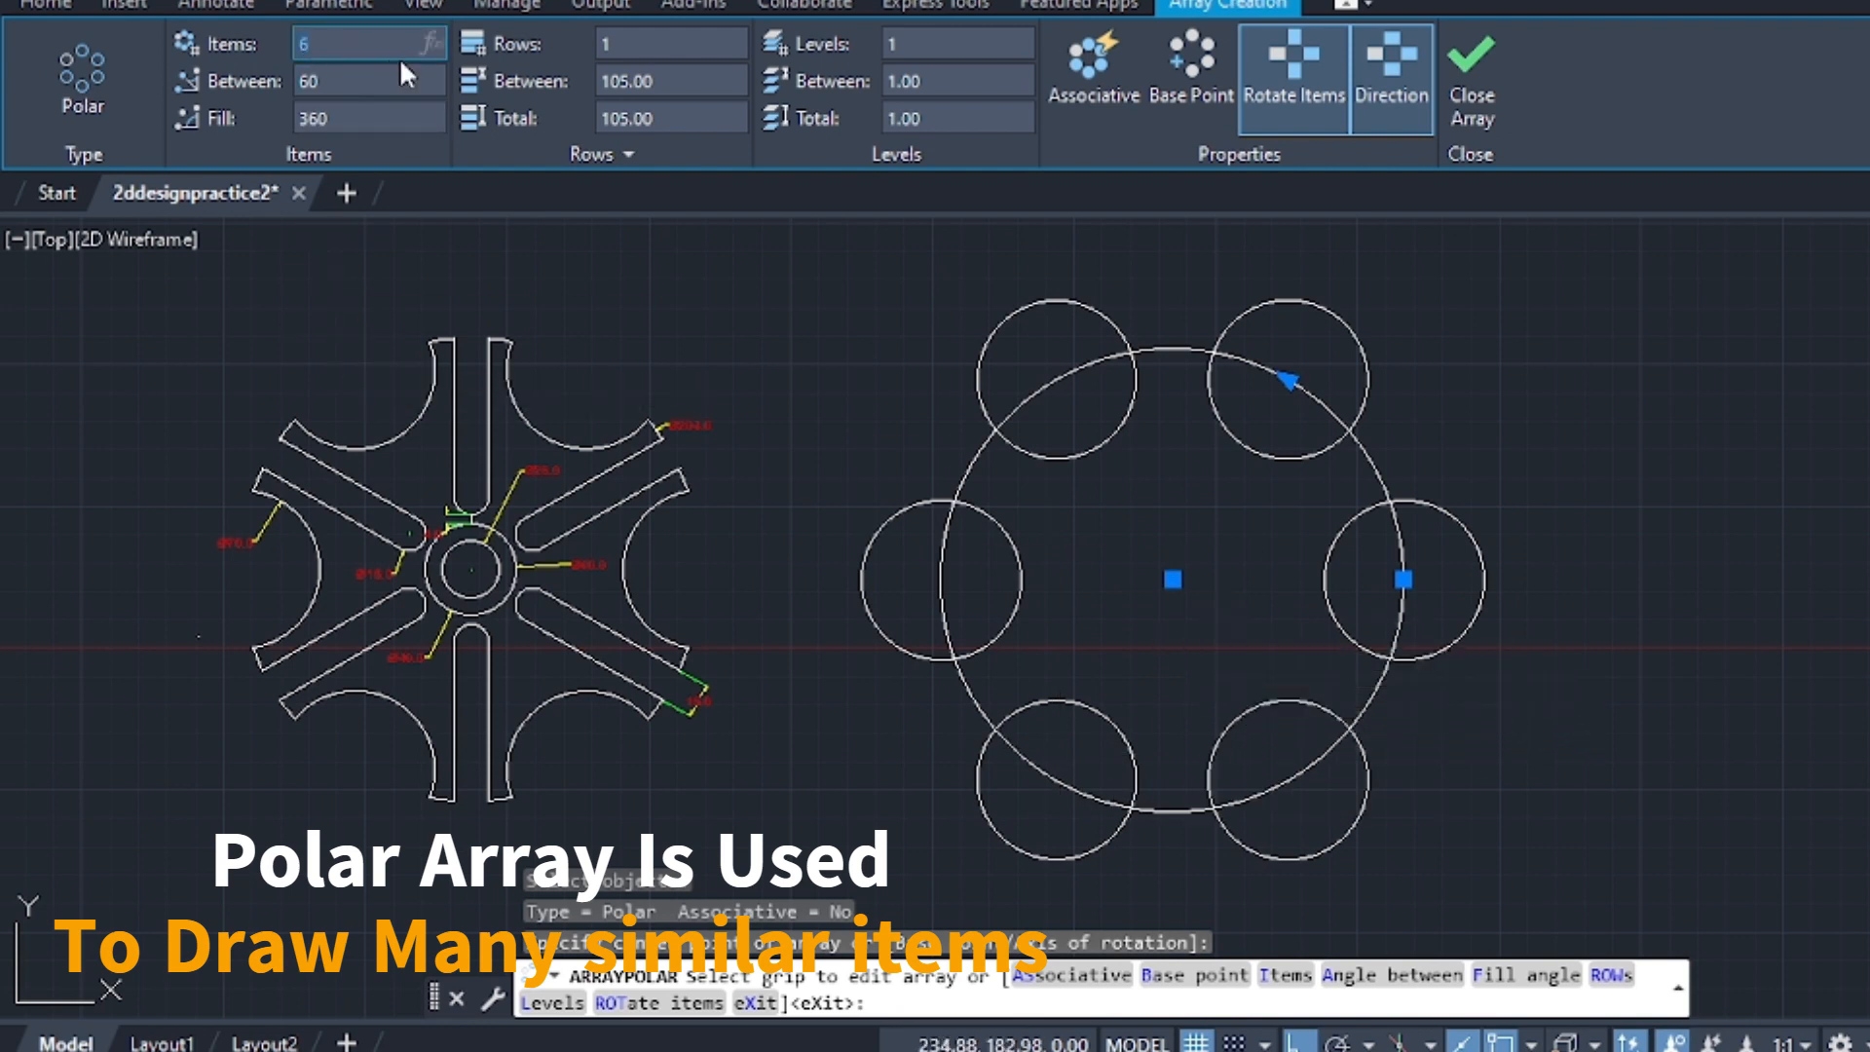
# Try an item count of 8 for the polar array of circles
pyautogui.press('BackSpace')
pyautogui.write('8')
pyautogui.press('Return')
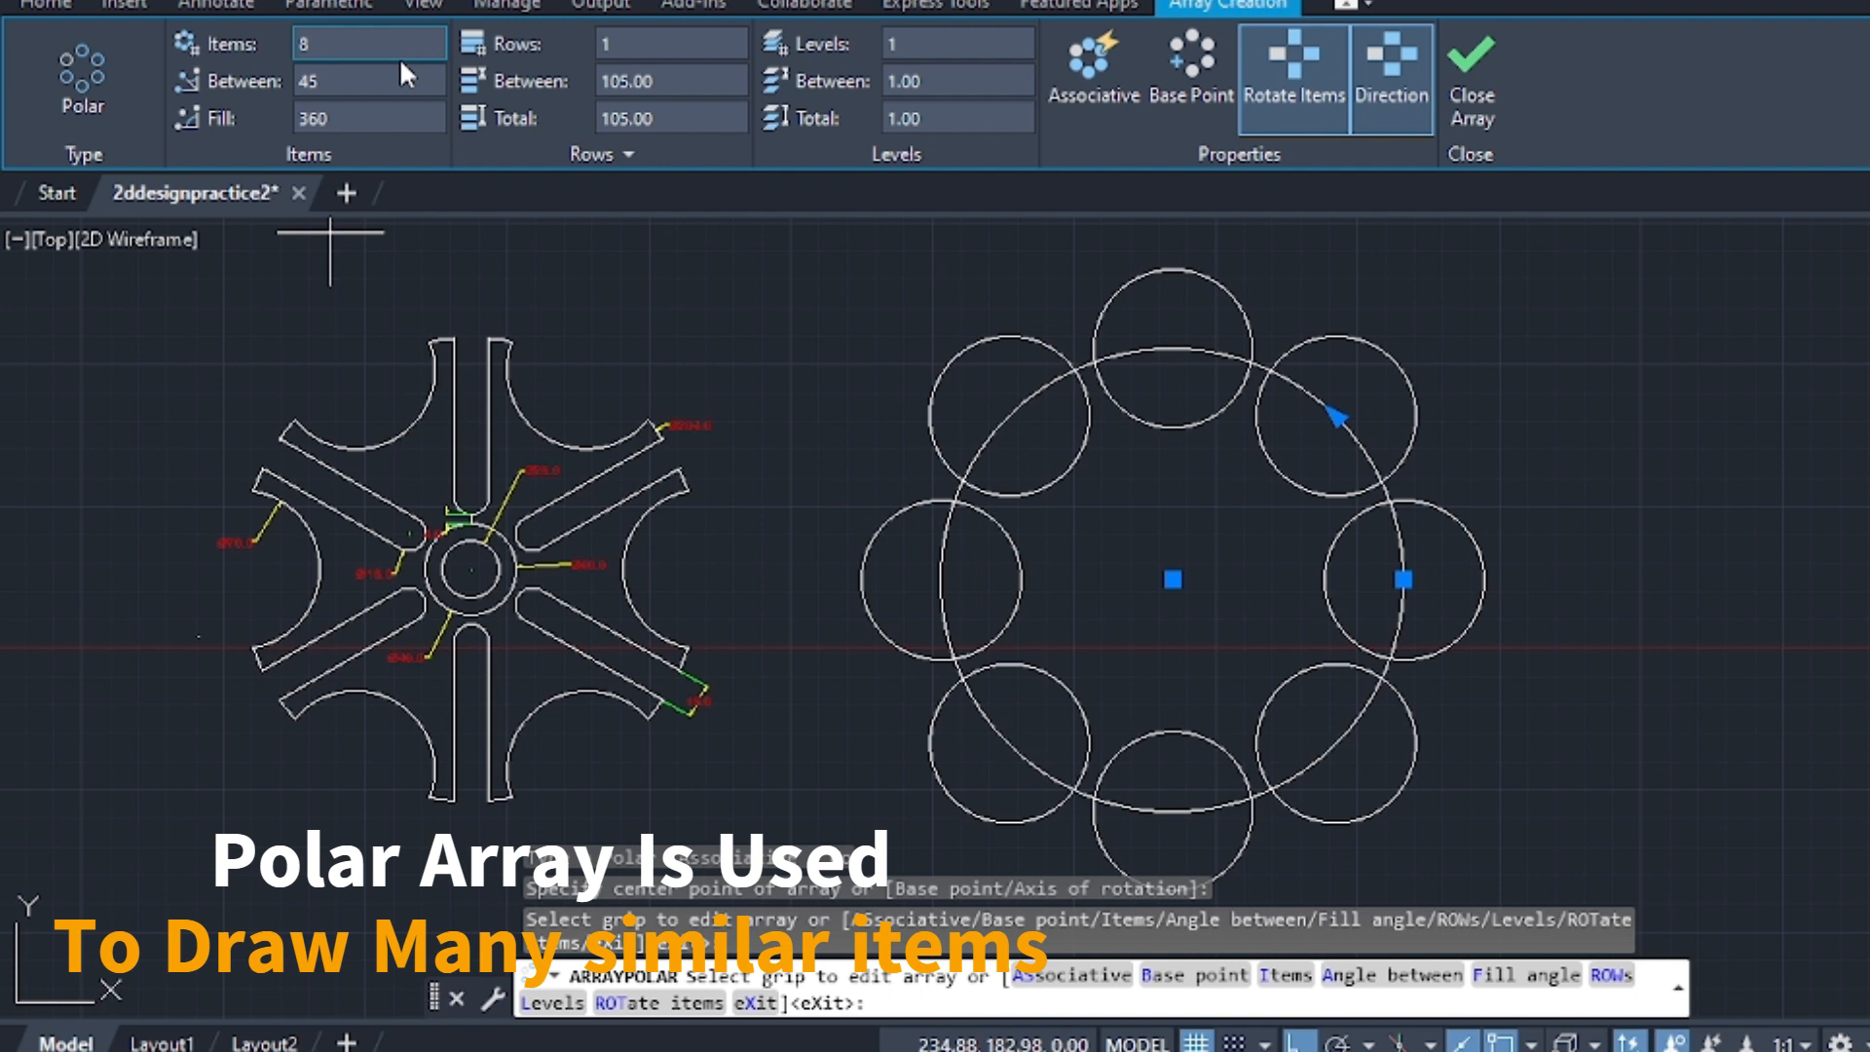
# Set the polar array's item count to 6 and finish the array
pyautogui.click(357, 51)
pyautogui.press('Return')
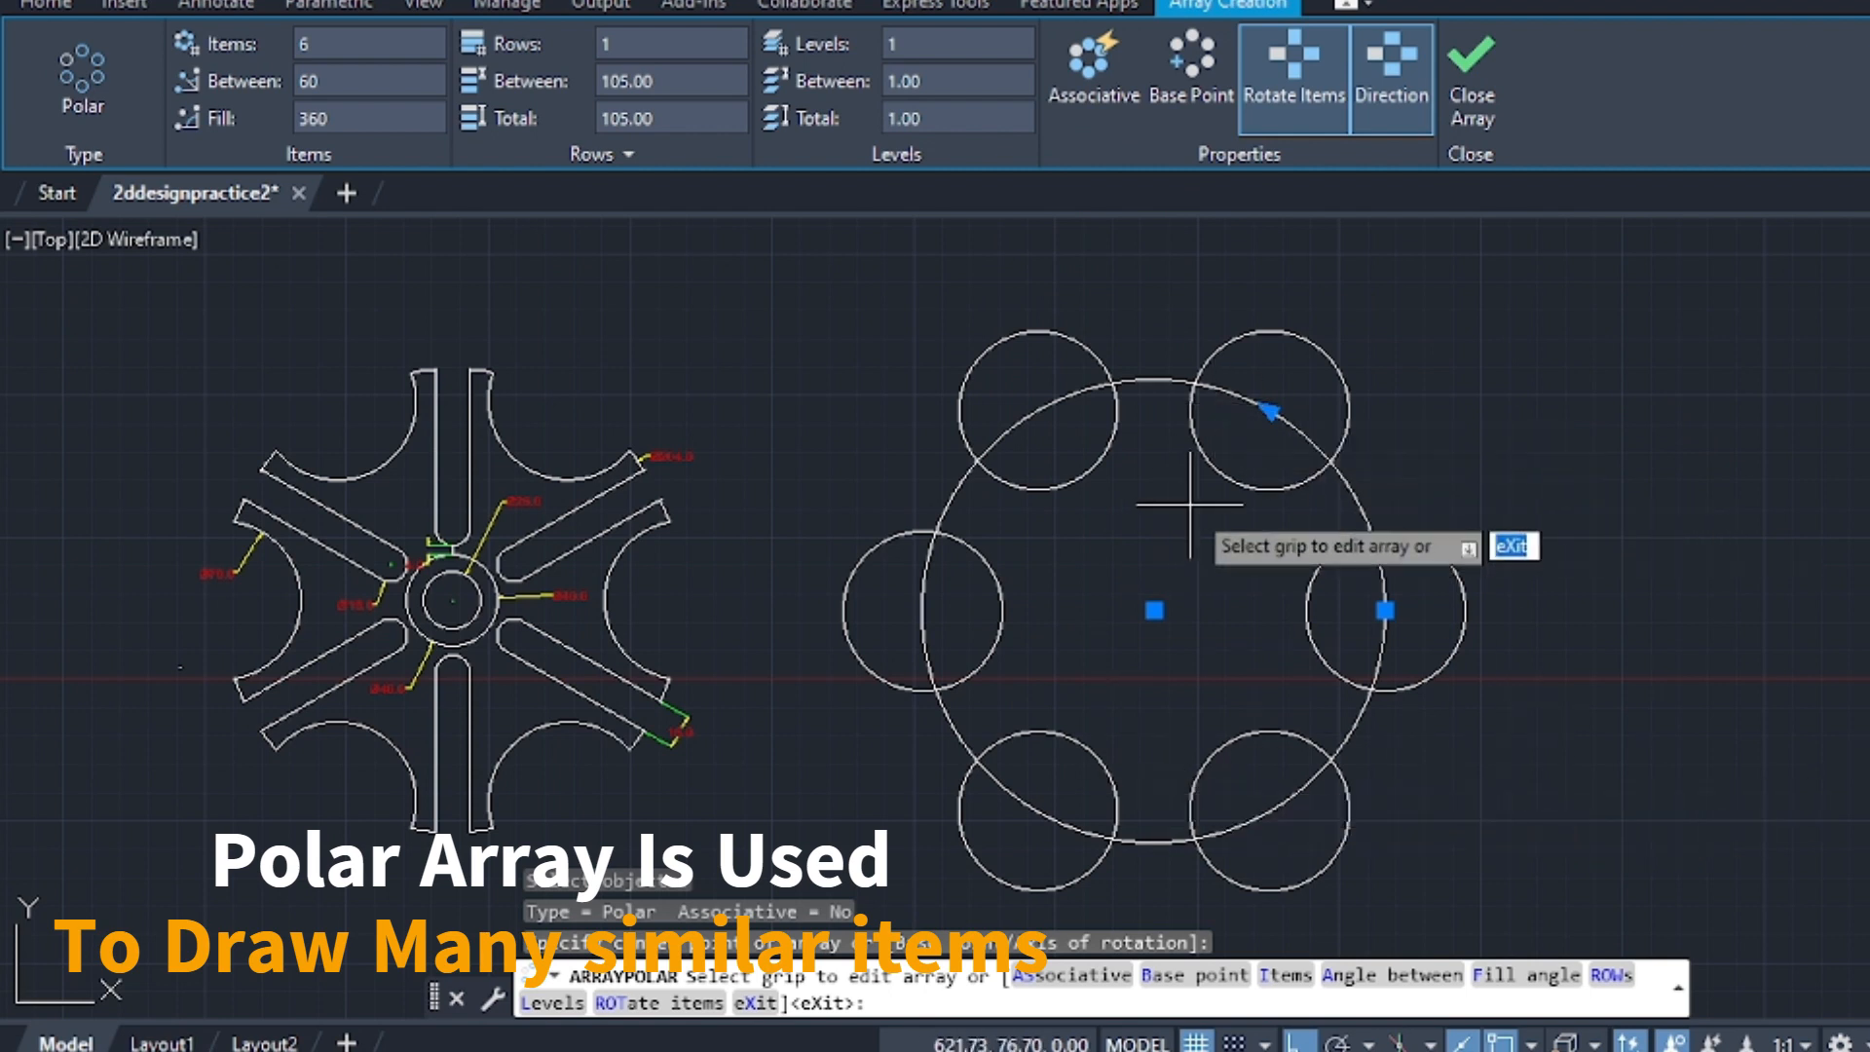
pyautogui.click(1476, 95)
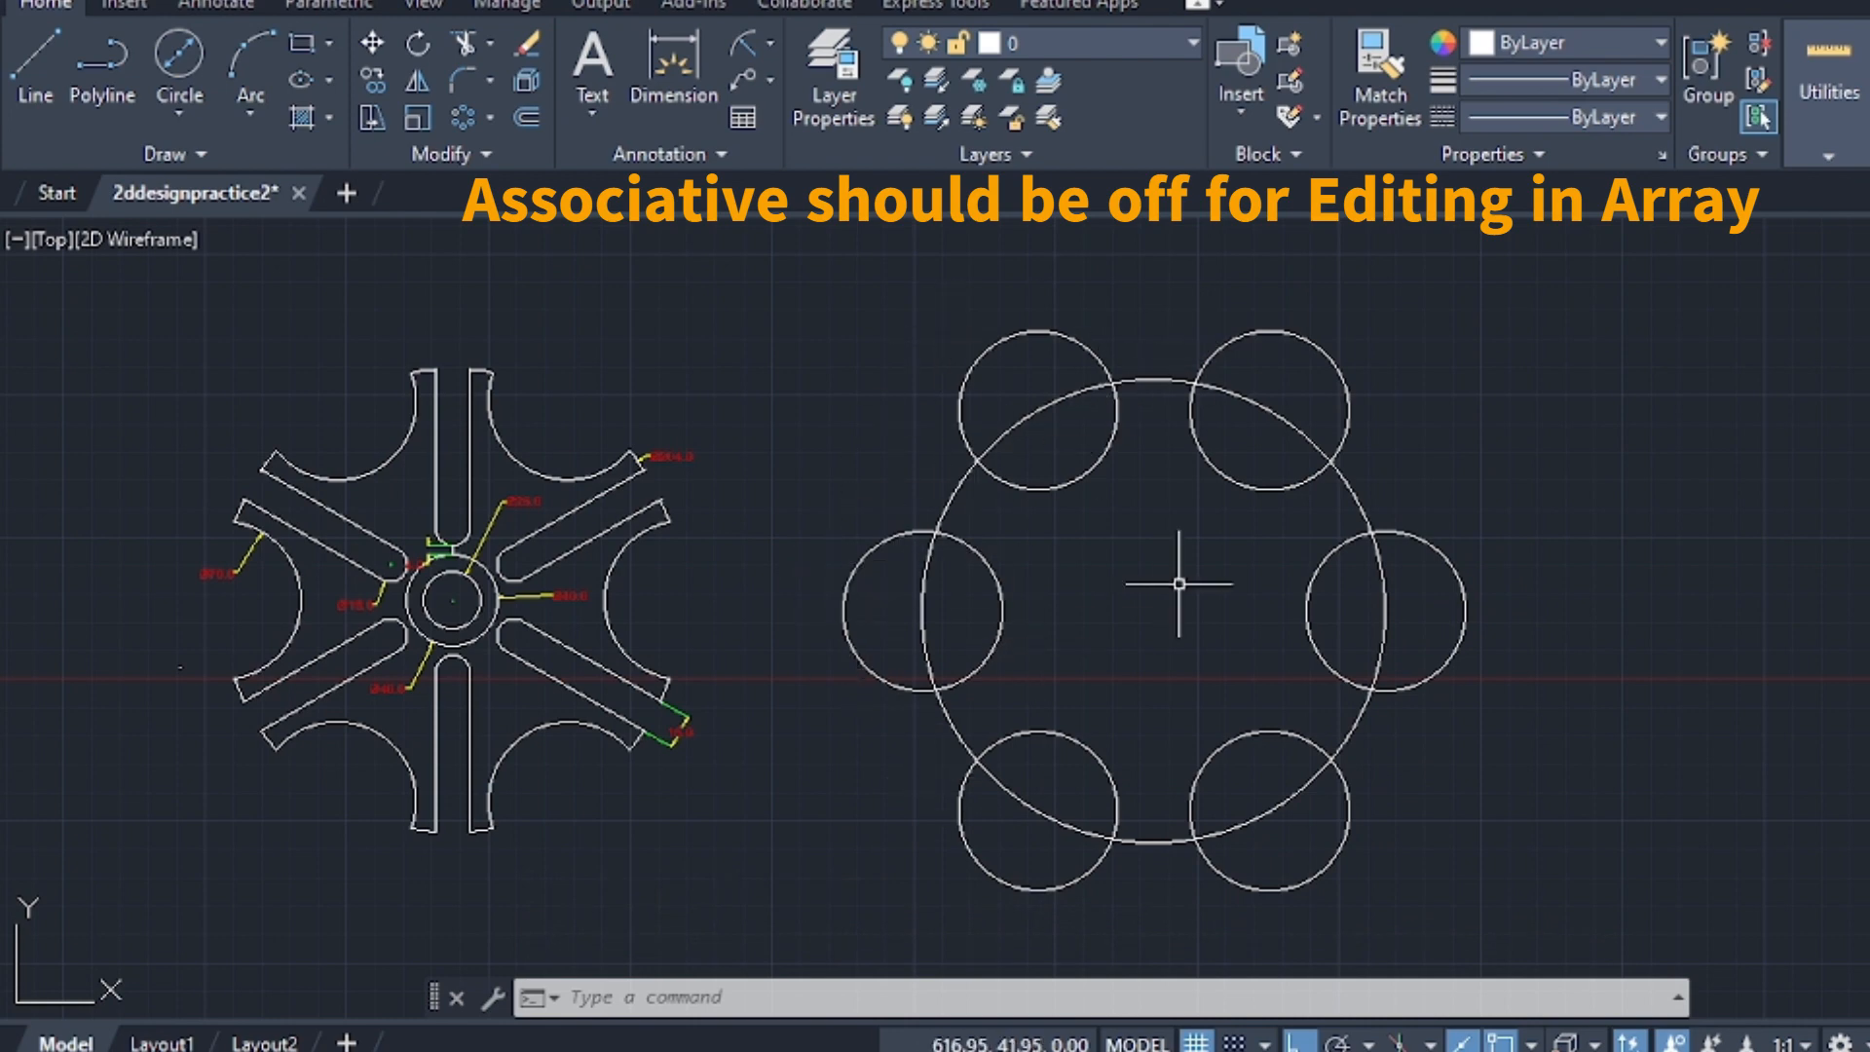
# Trim the two upper small circles outside the large circle and the rim arcs inside them to form concave scallops
pyautogui.scroll(2, 1179, 585)
pyautogui.scroll(-2, 1189, 572)
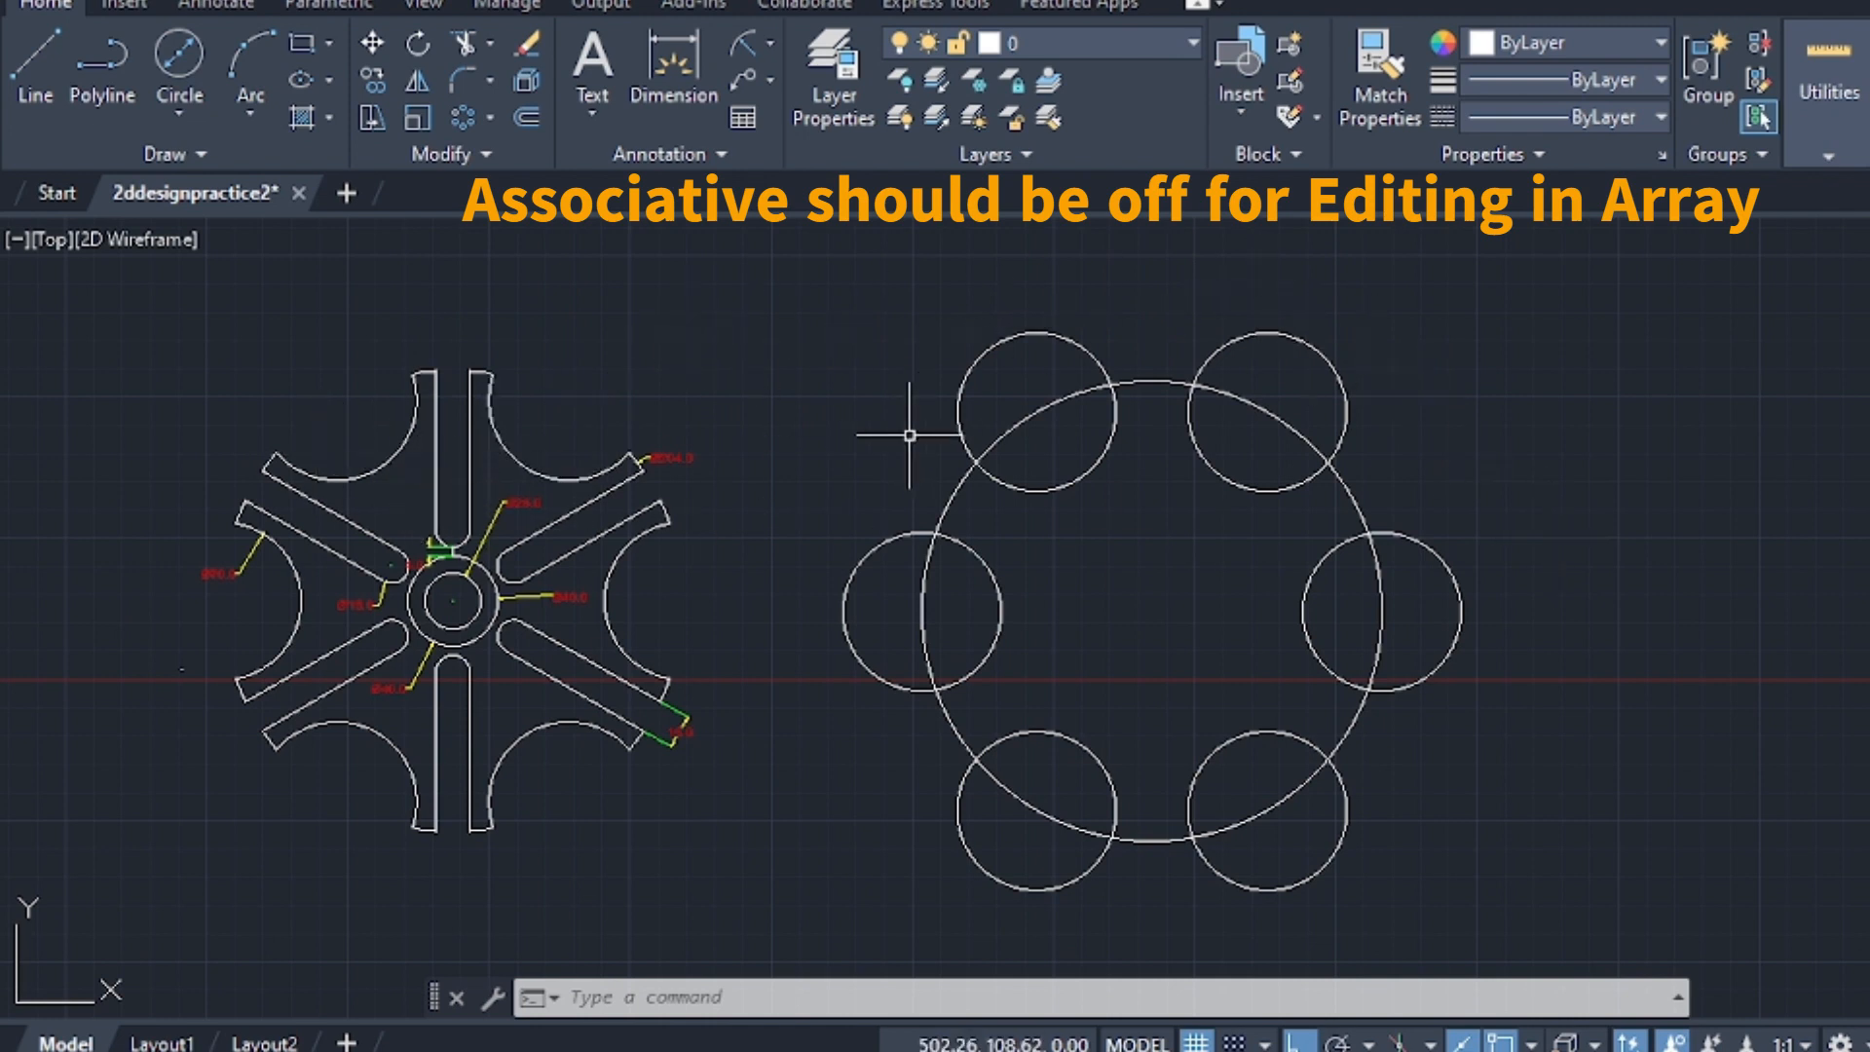
pyautogui.write('TR')
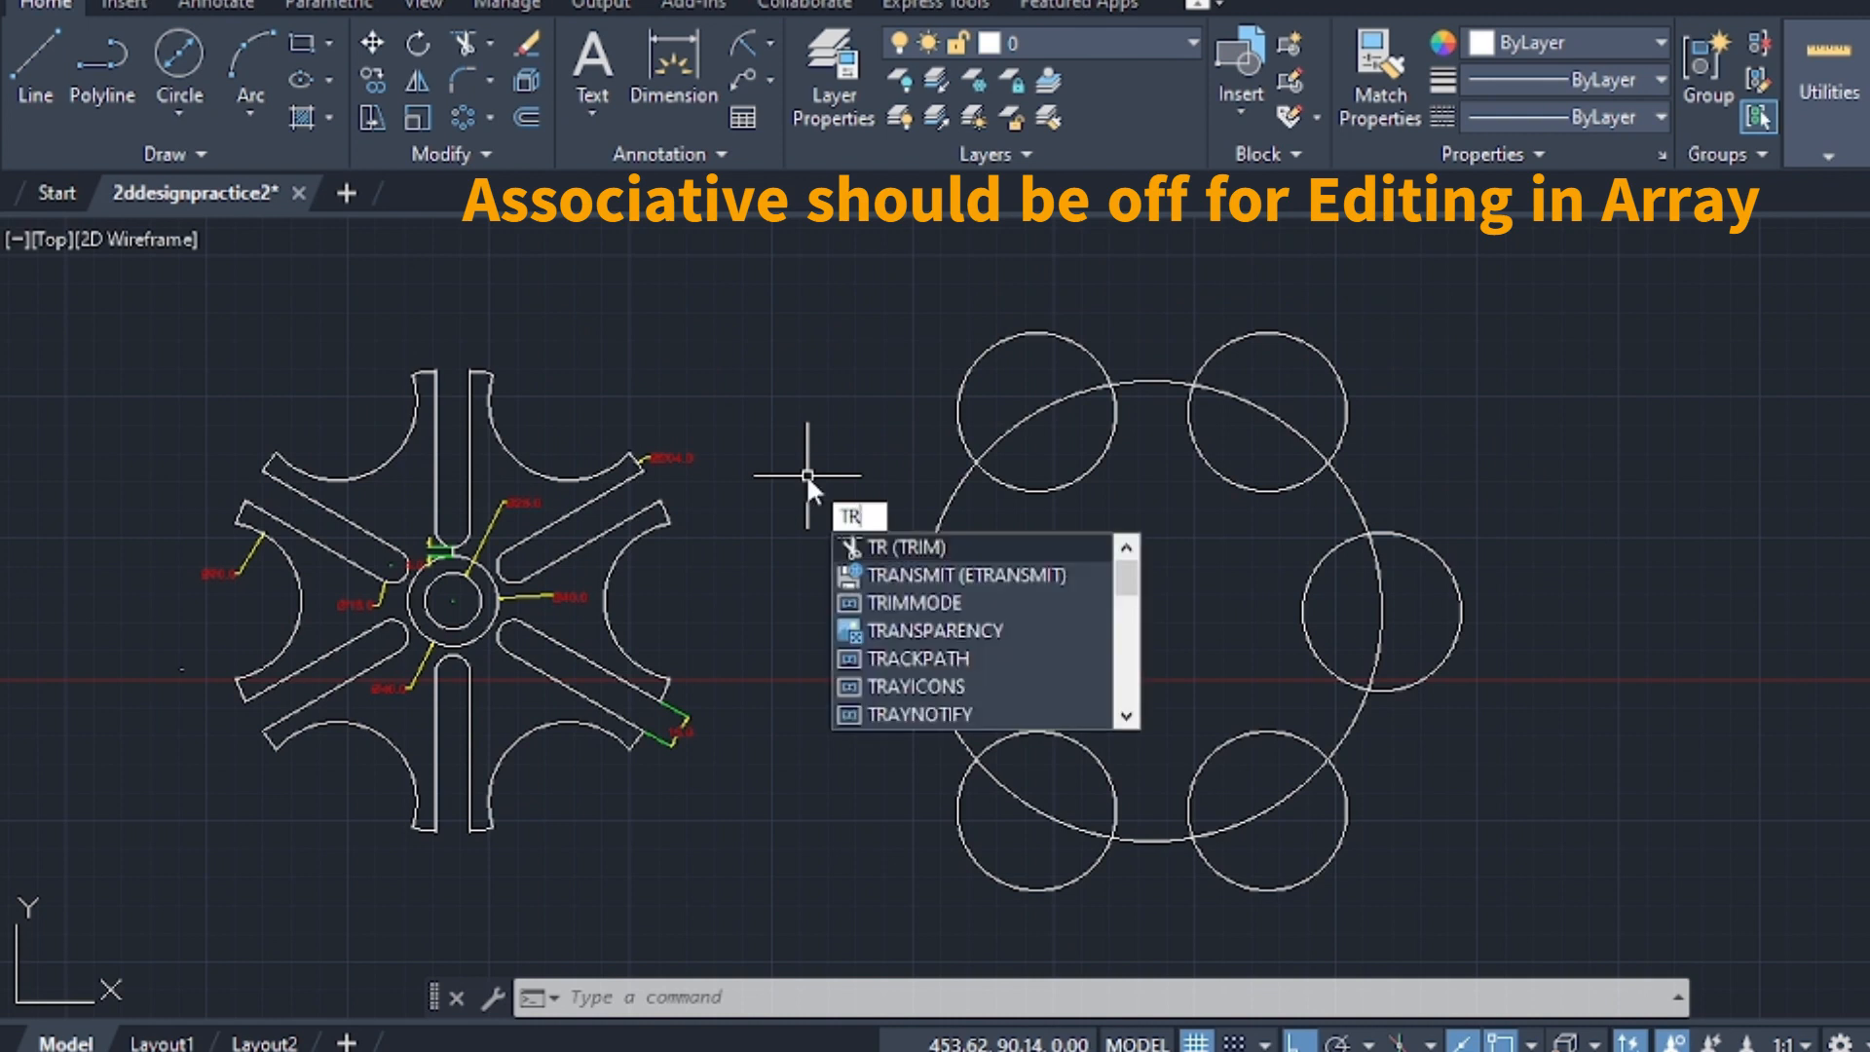
pyautogui.press('Return')
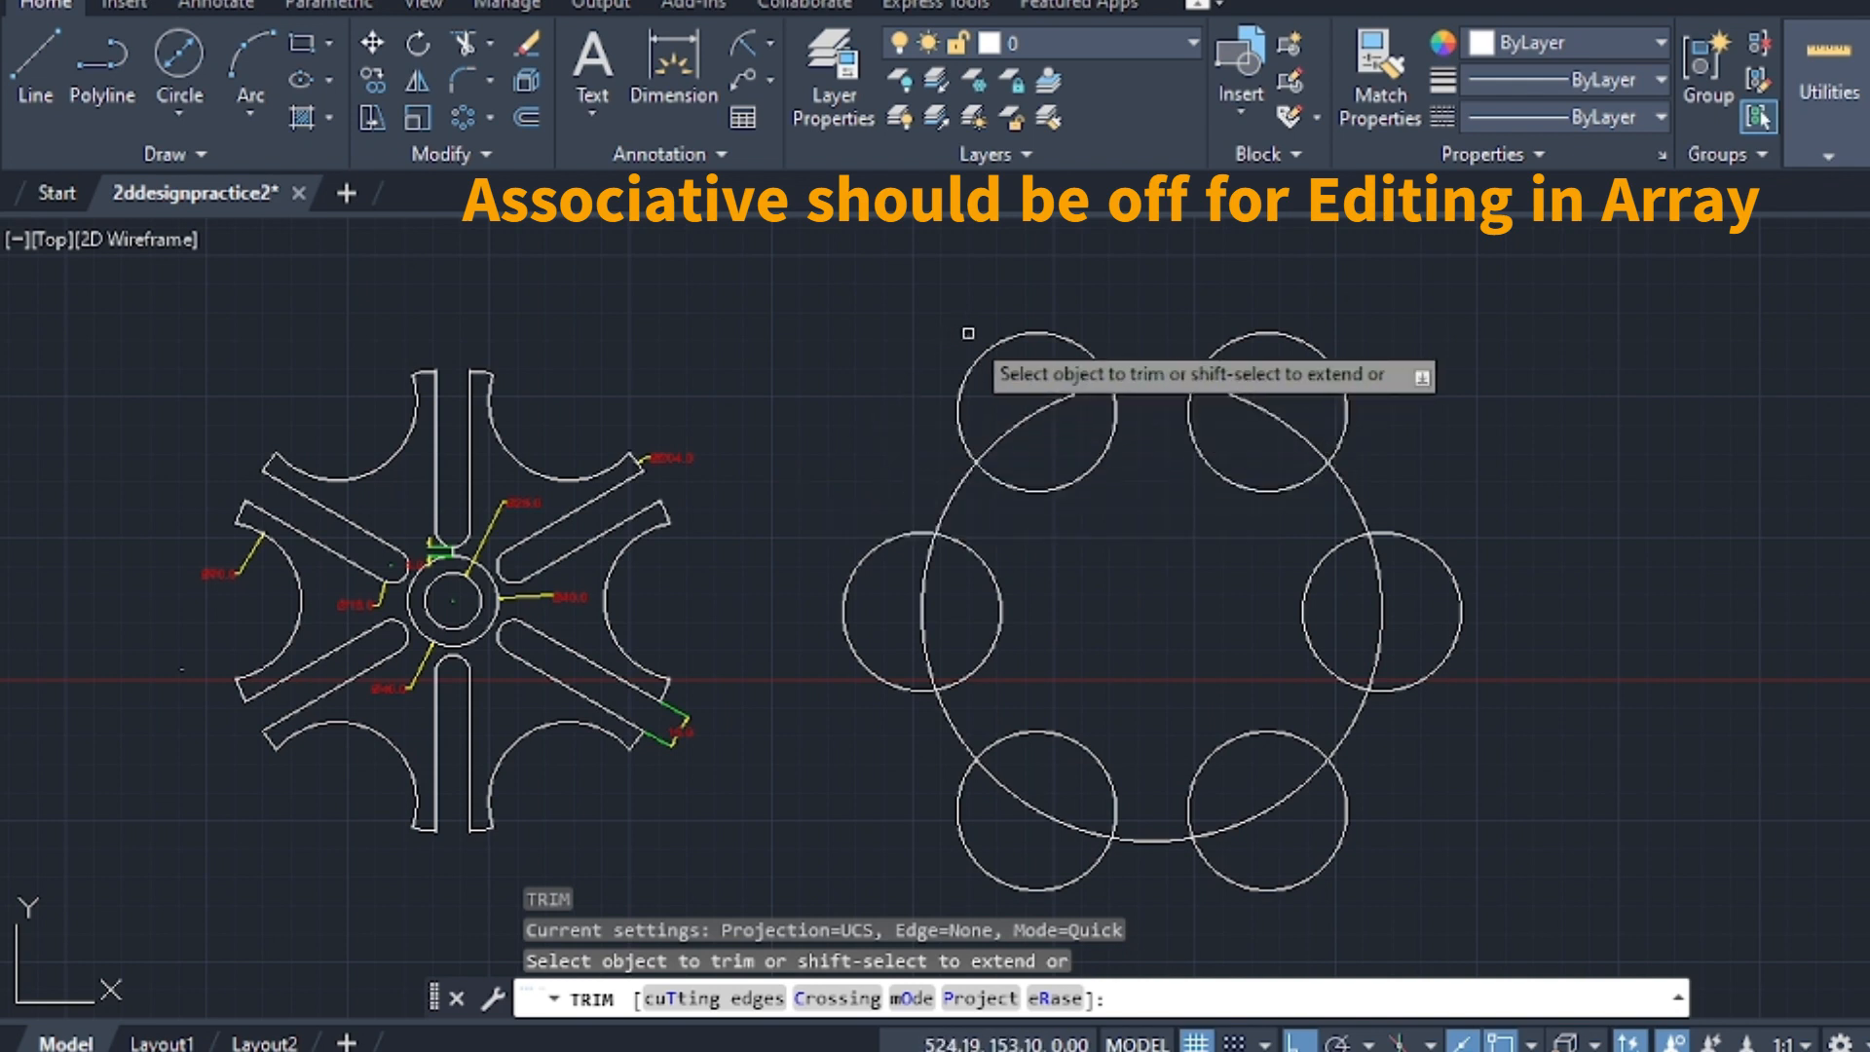
pyautogui.click(1000, 343)
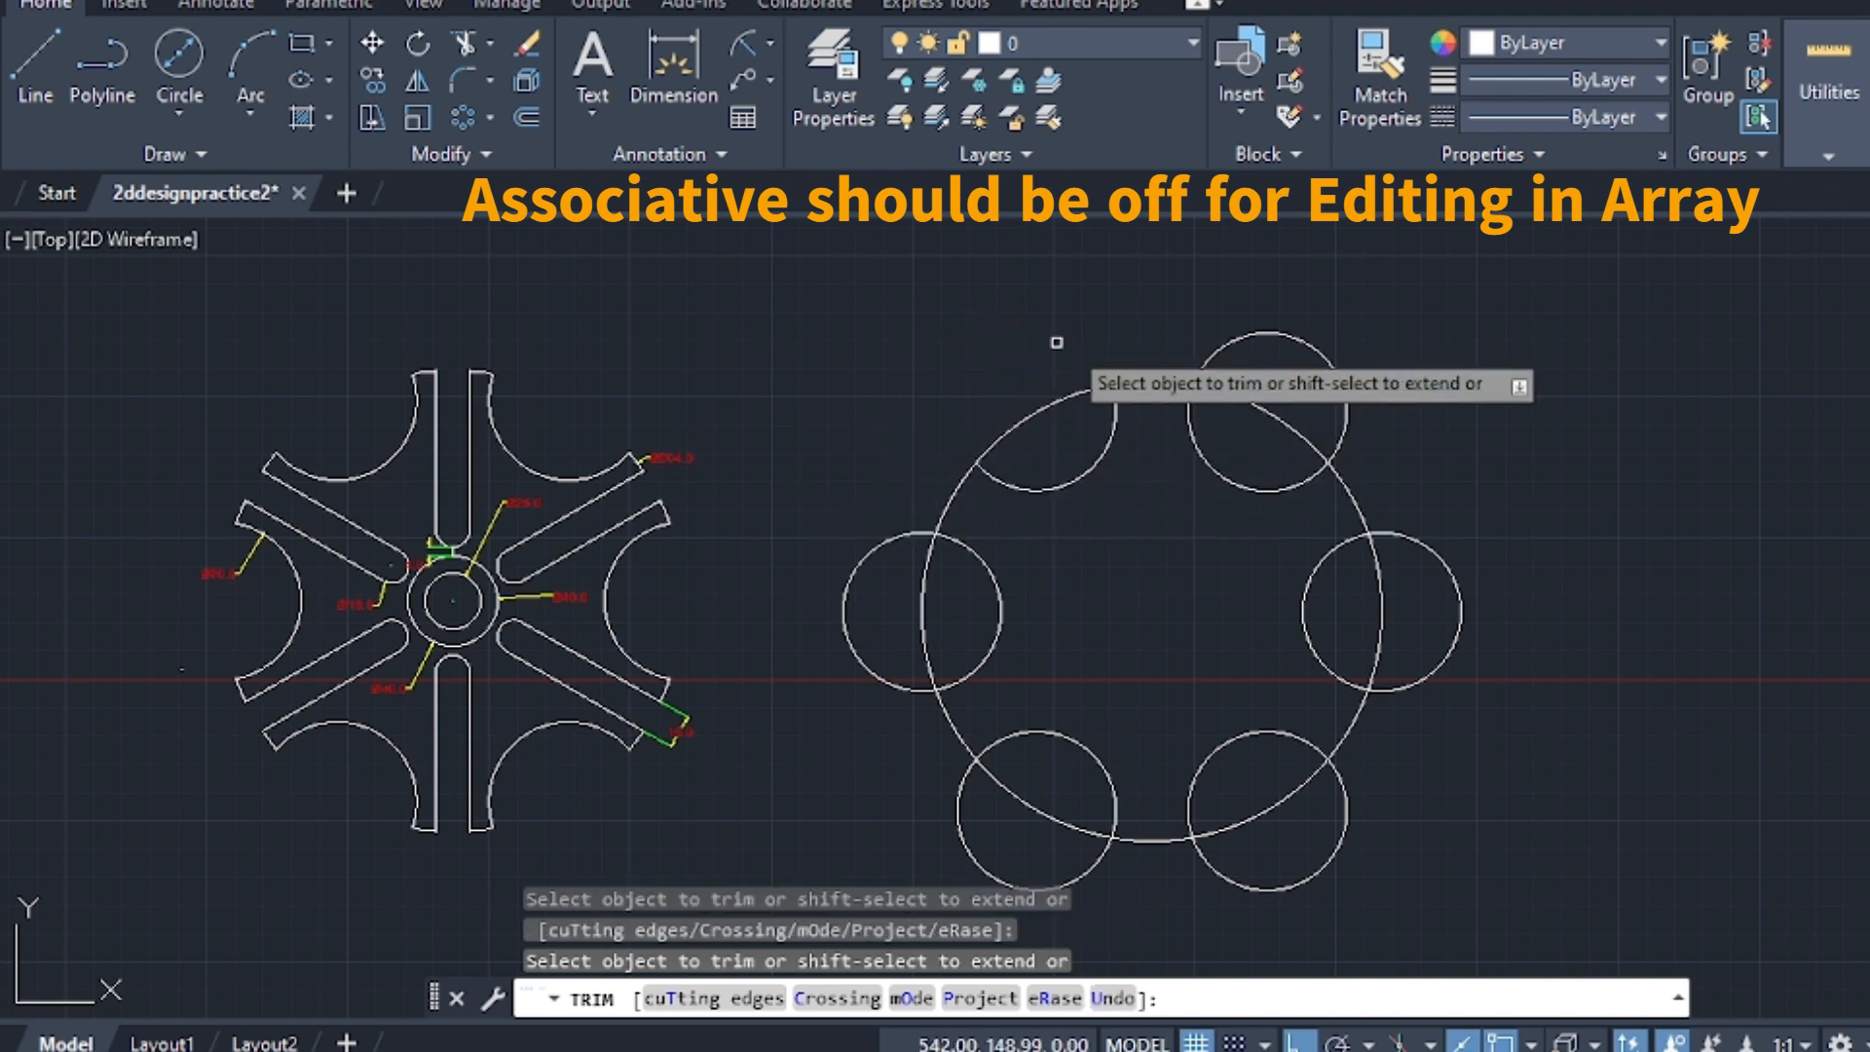
pyautogui.click(1255, 341)
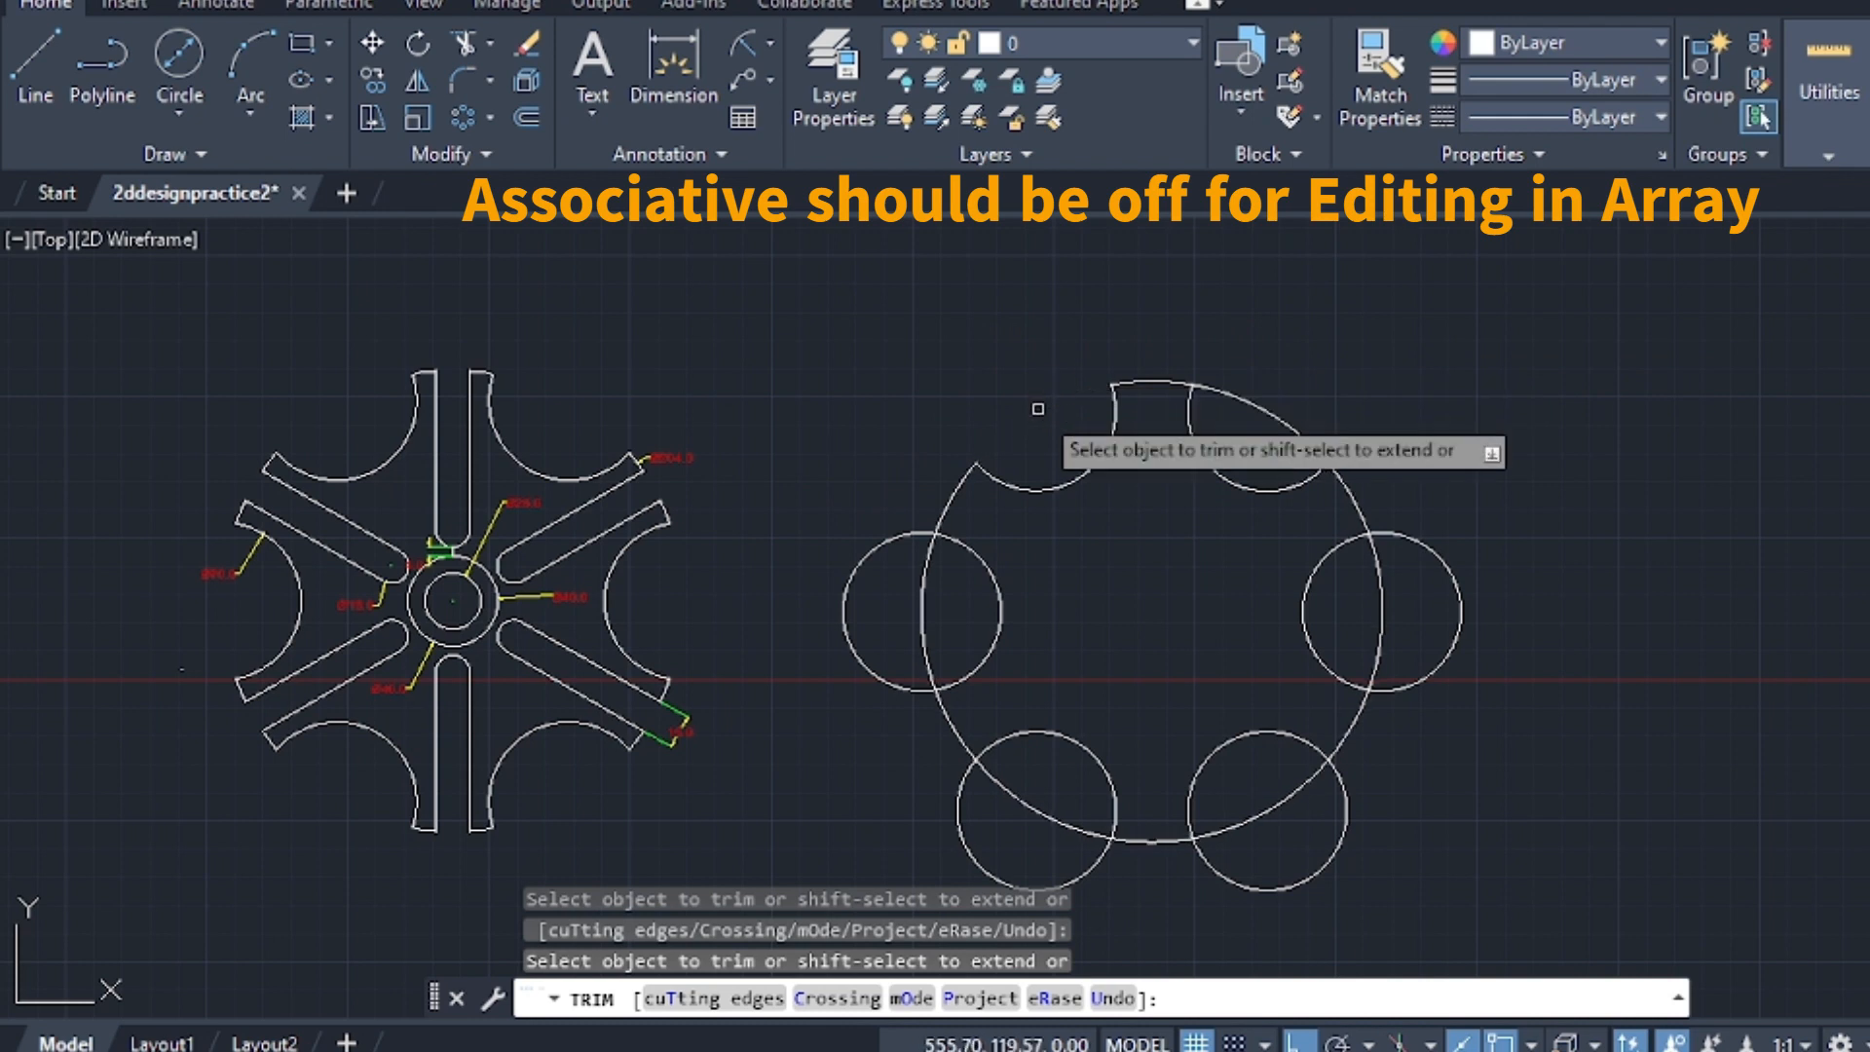
pyautogui.click(1244, 403)
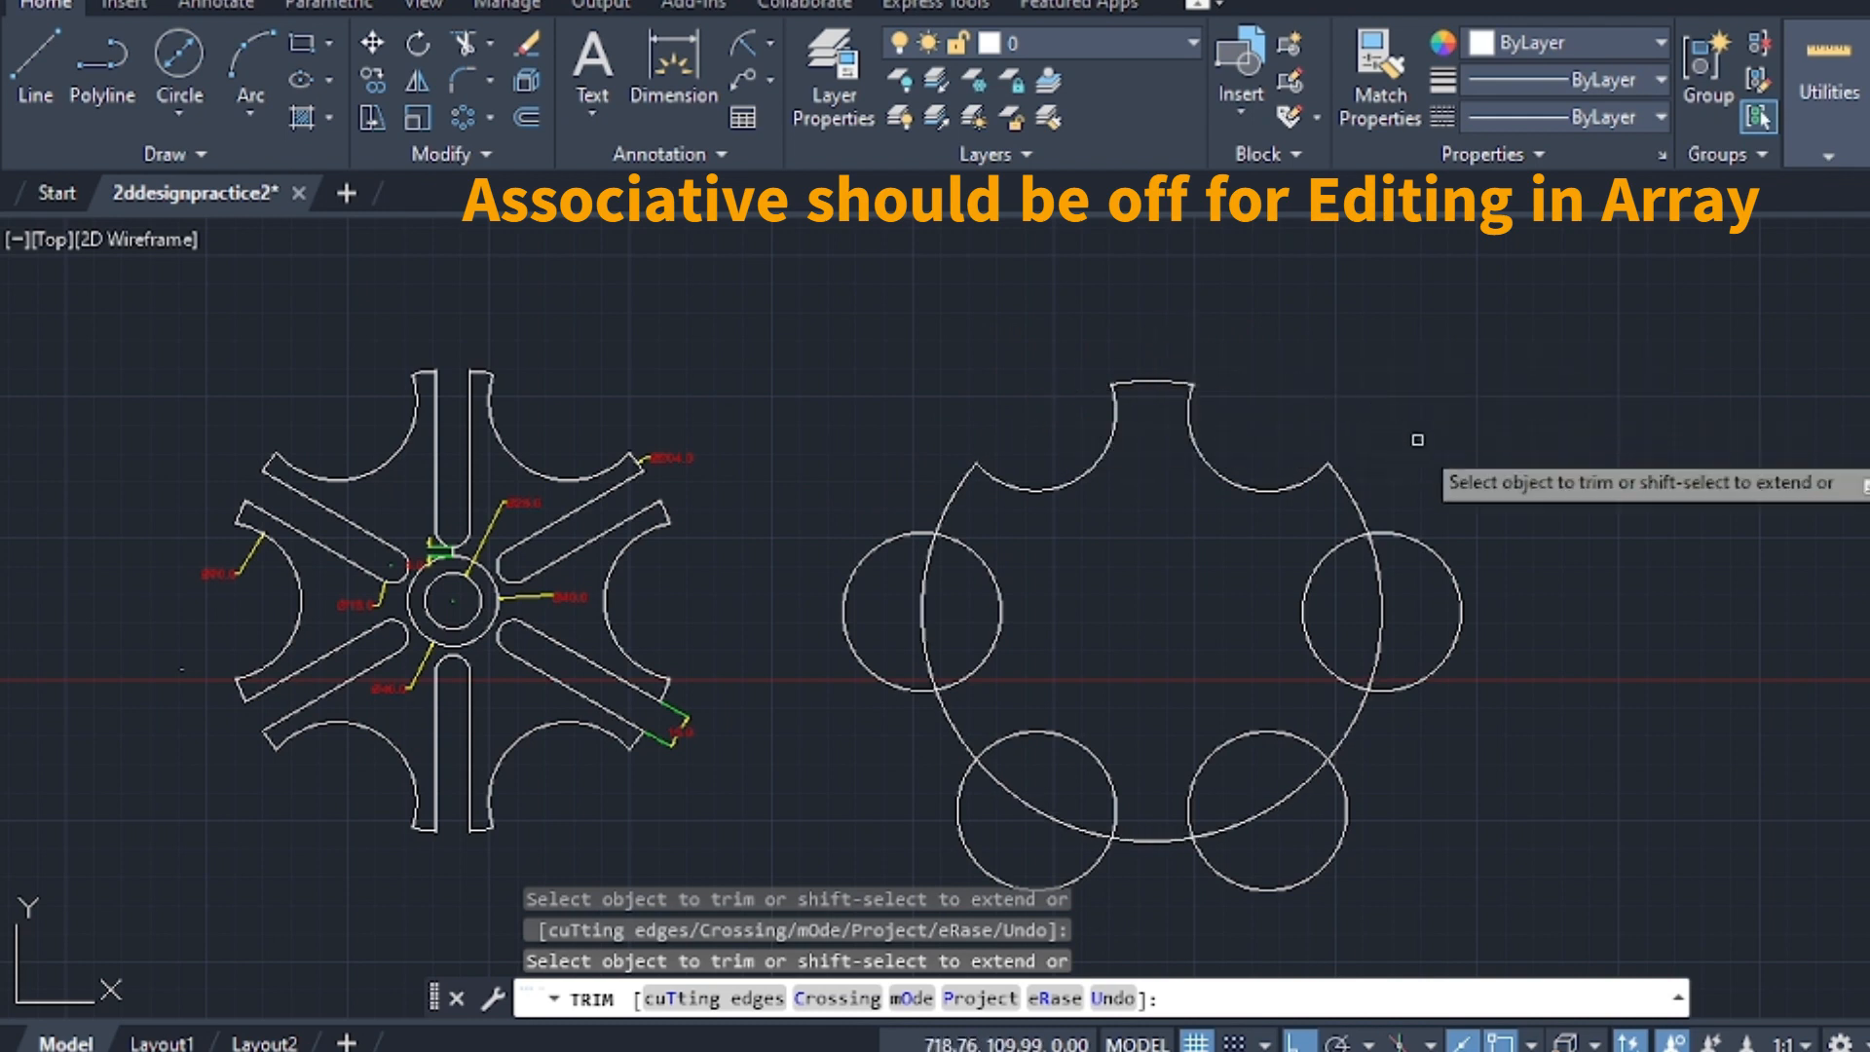
# Trim the outer arcs of the right and lower-right small circles together with the rim arcs crossing them
pyautogui.click(1387, 538)
pyautogui.click(1470, 582)
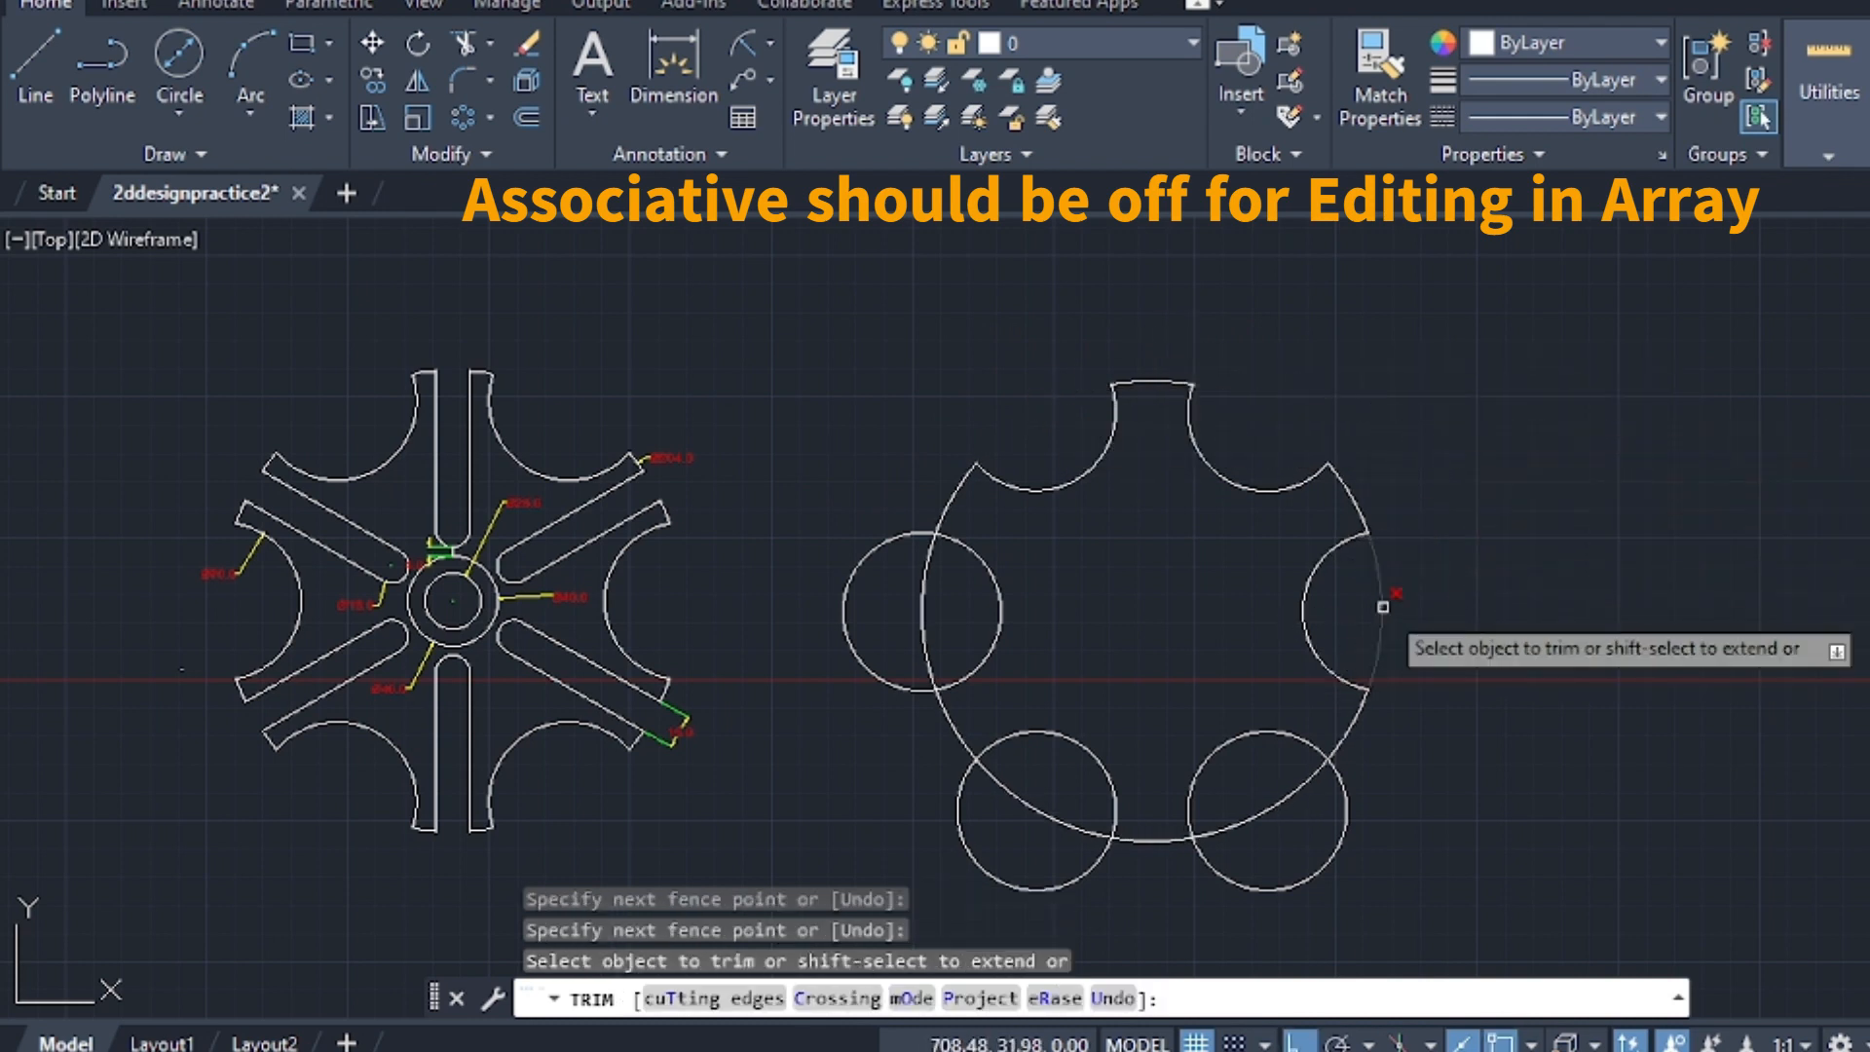
pyautogui.click(1383, 607)
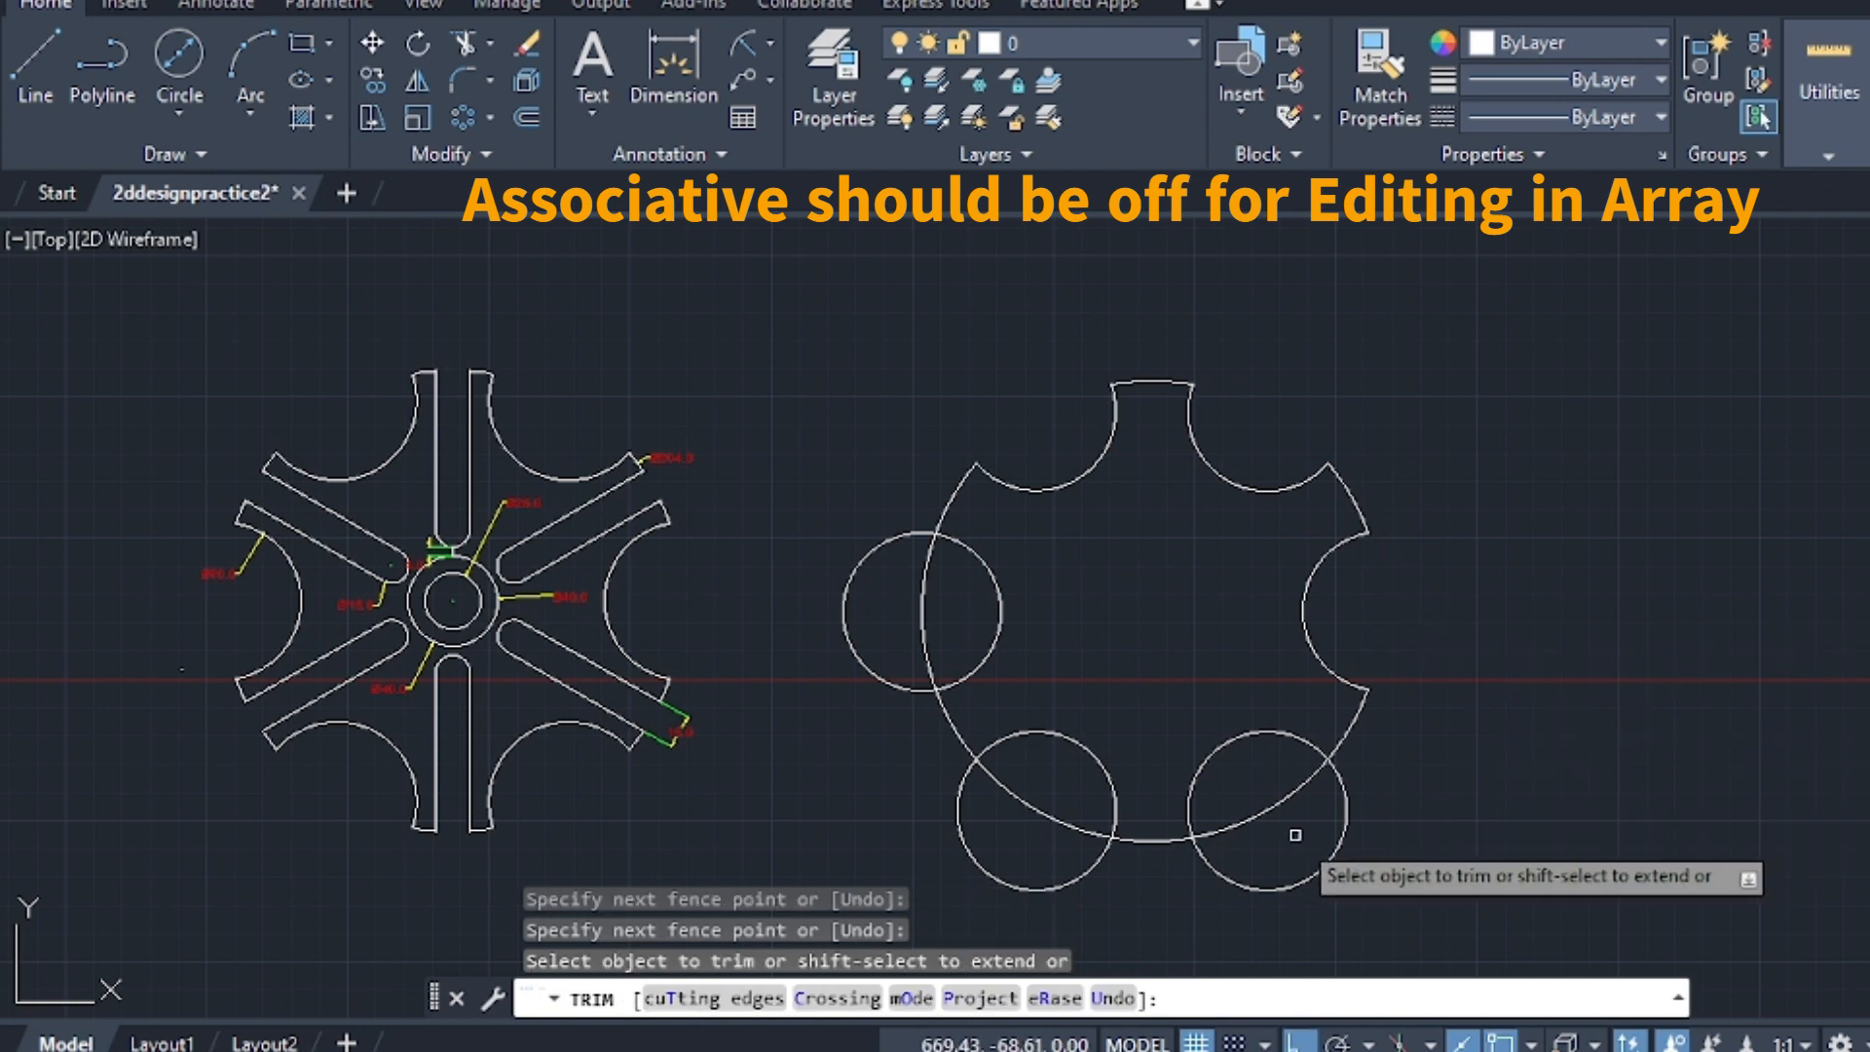
pyautogui.click(1218, 750)
pyautogui.click(1357, 877)
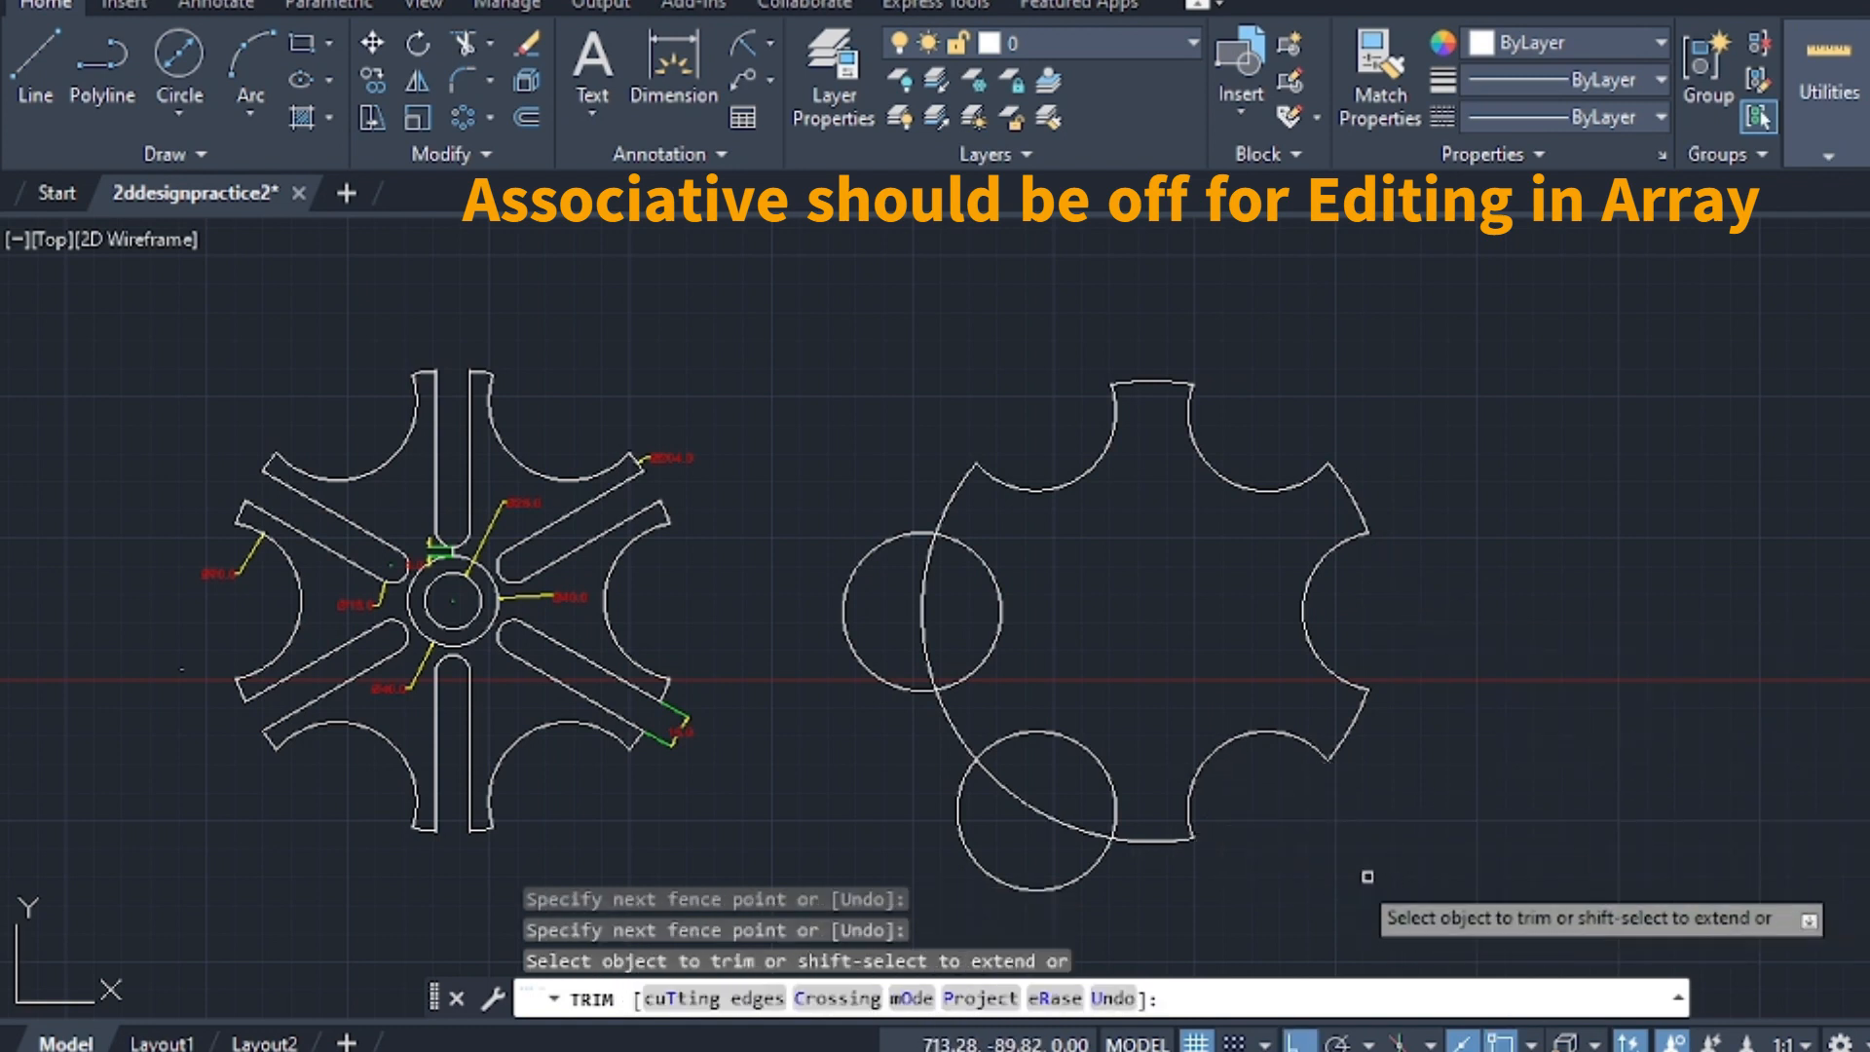
# Trim the lower-left and left small circles and the rim arcs crossing them to complete the six-scalloped outline
pyautogui.click(1018, 796)
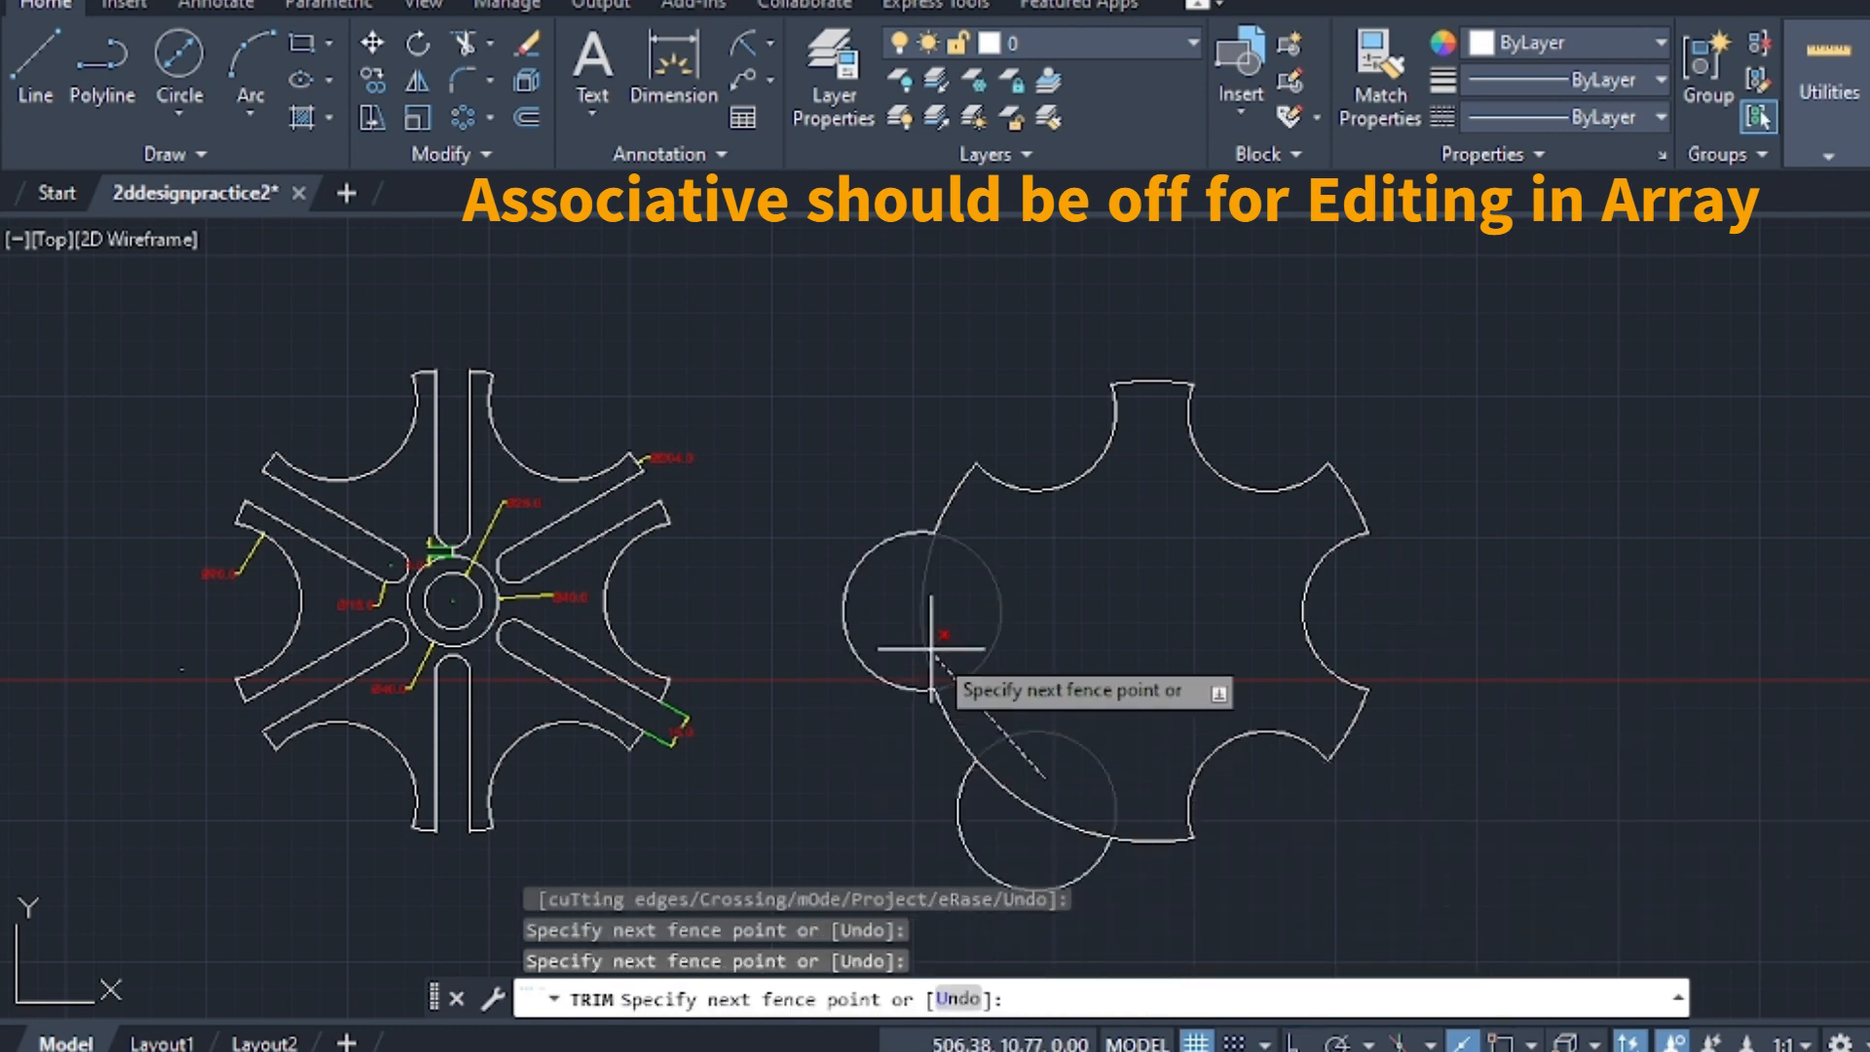
pyautogui.press('Return')
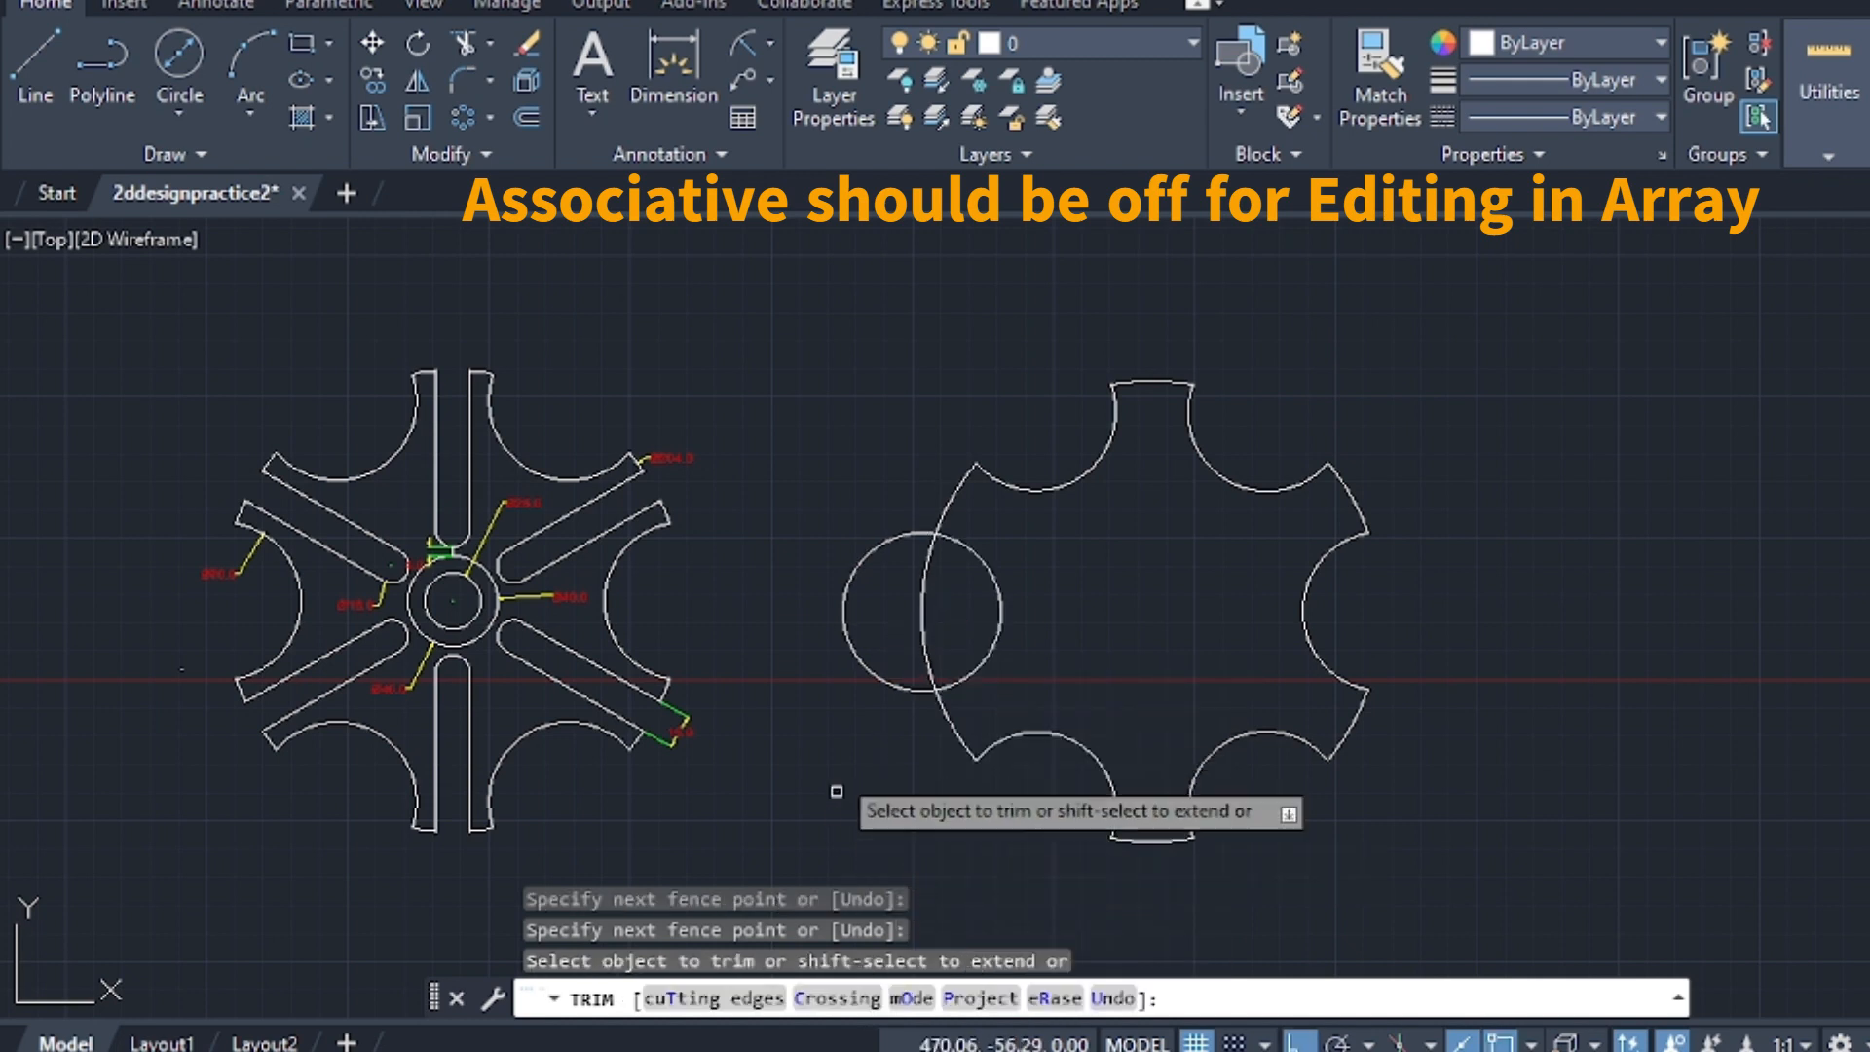
pyautogui.click(946, 614)
pyautogui.click(764, 581)
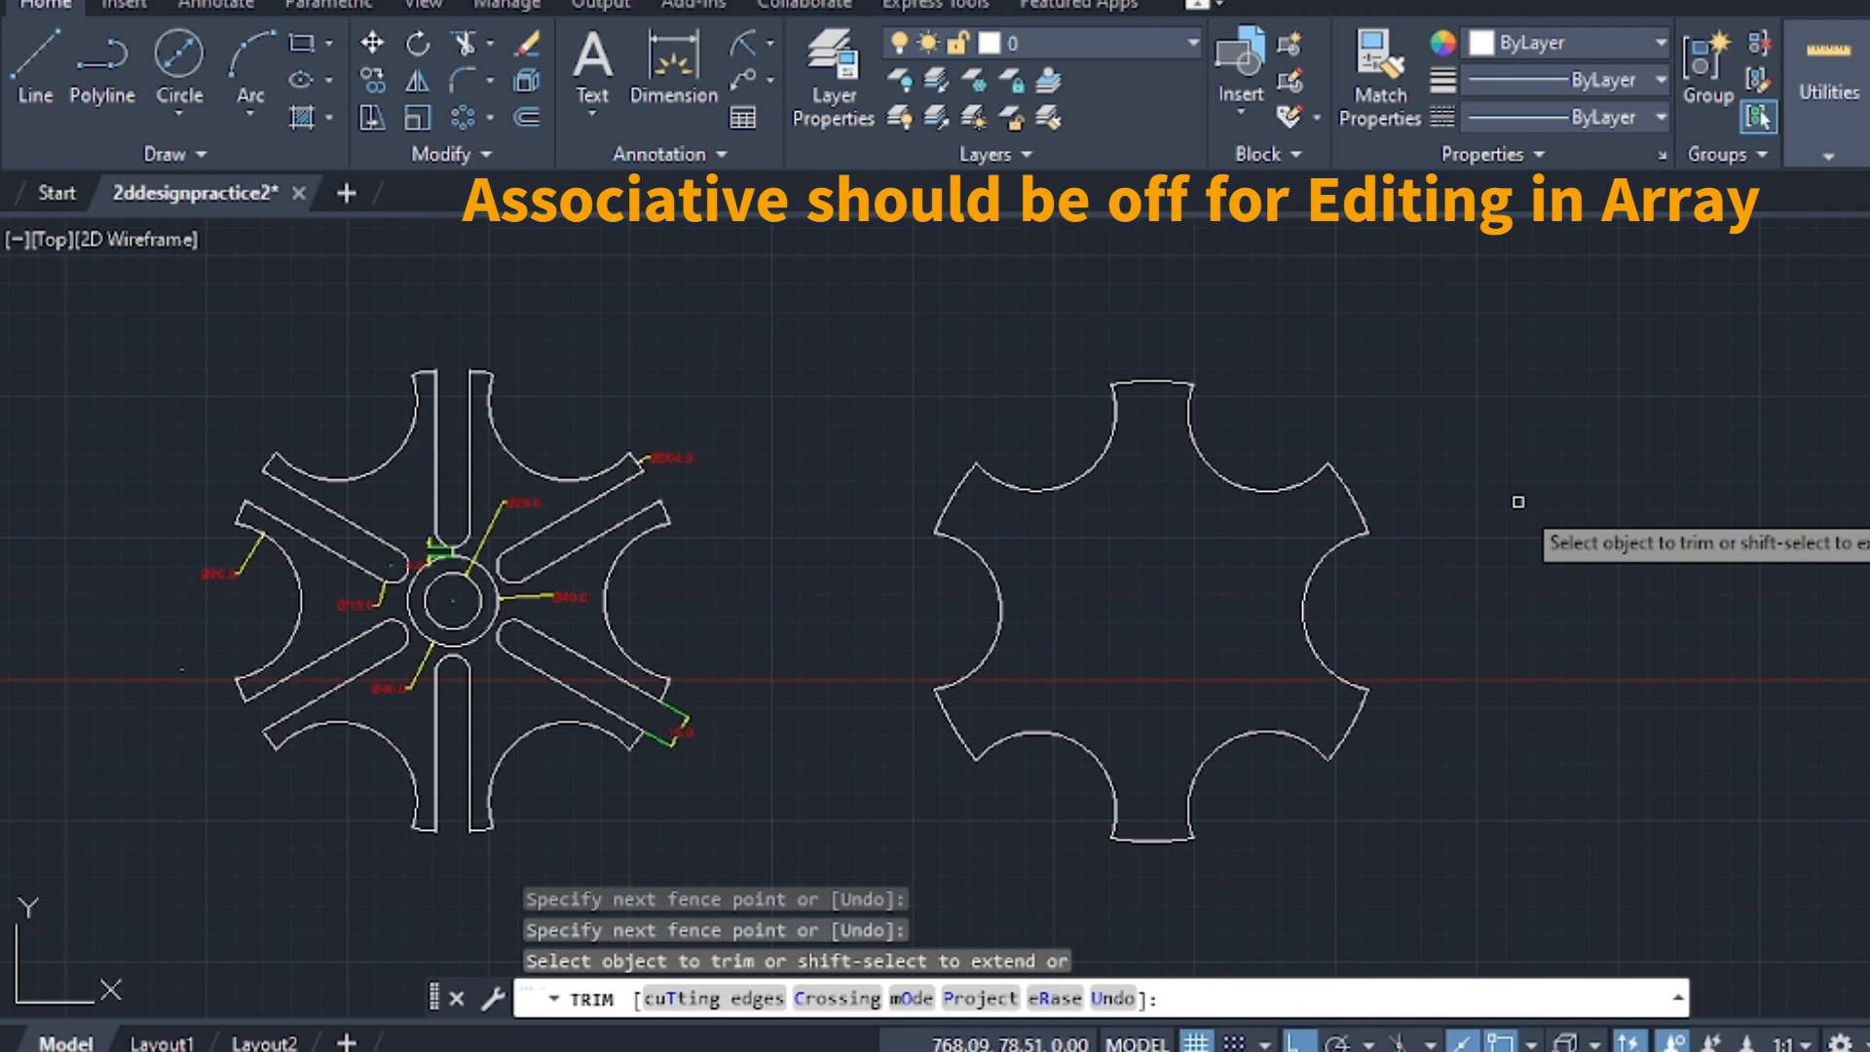
pyautogui.press('Escape')
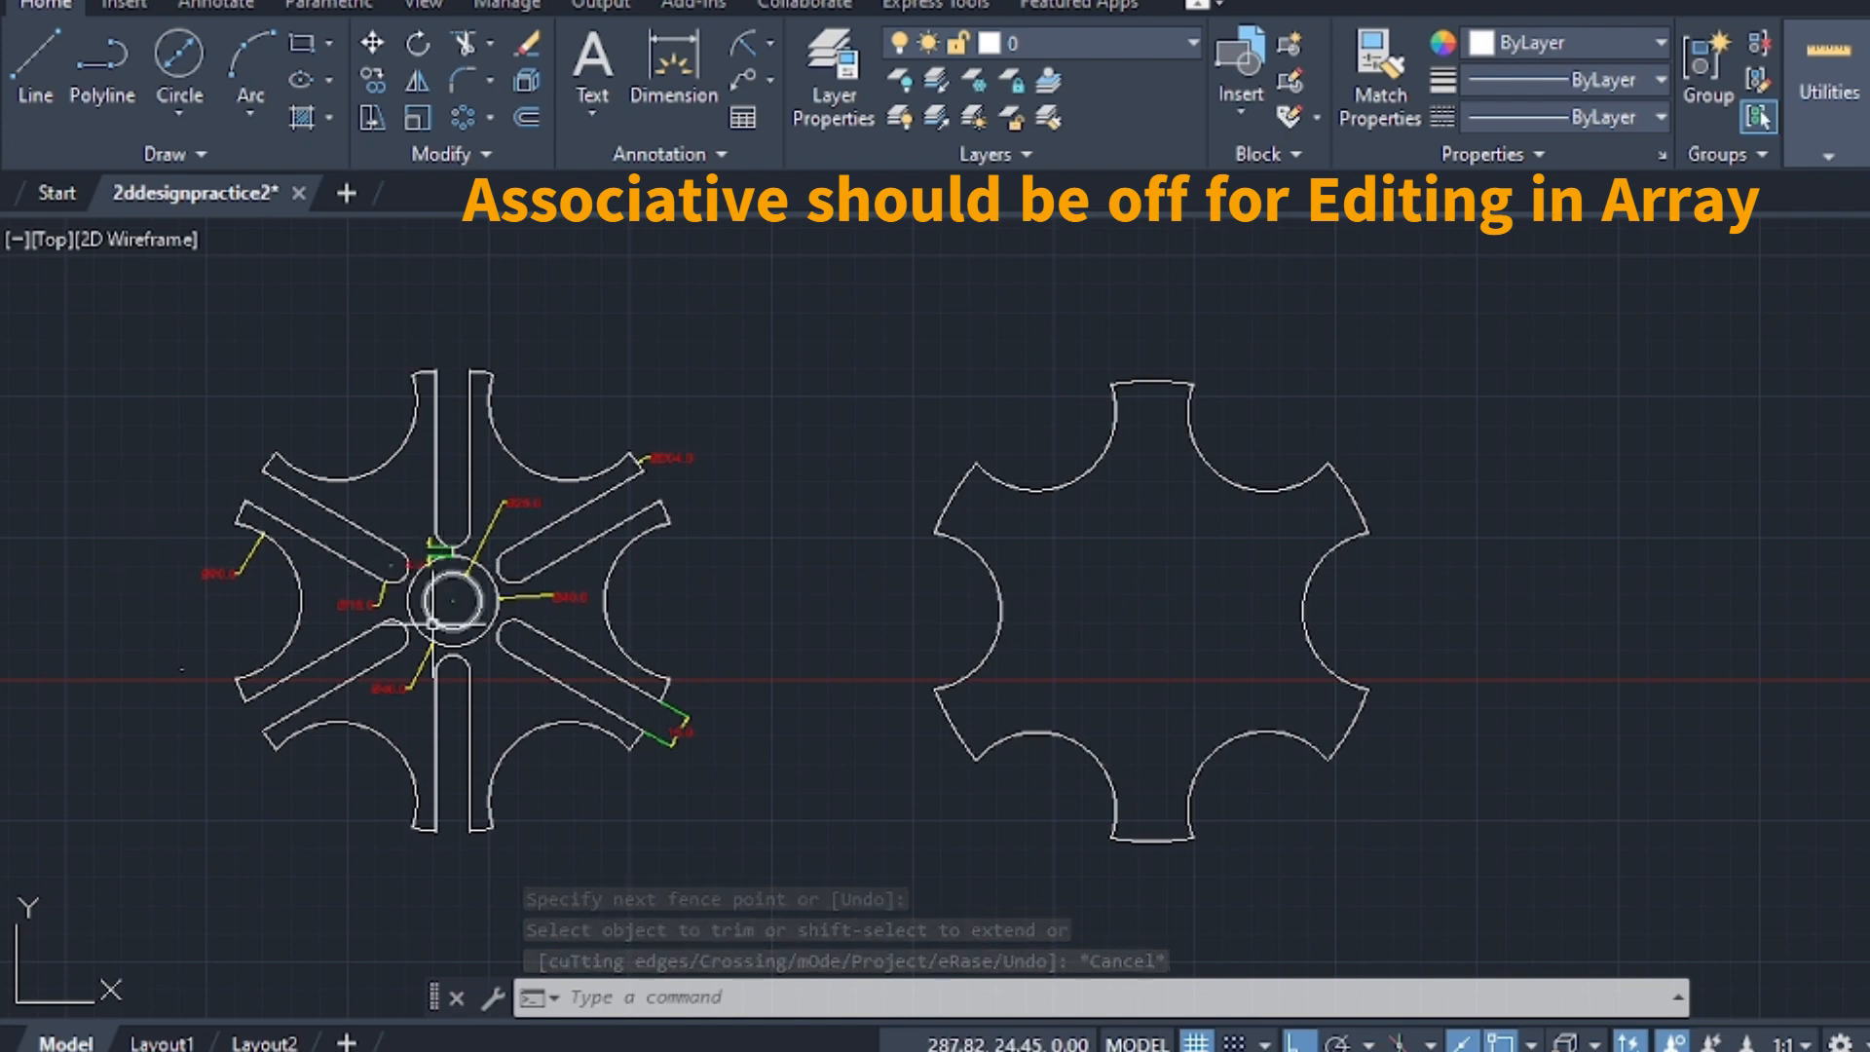
pyautogui.scroll(2, 429, 582)
pyautogui.scroll(-2, 458, 599)
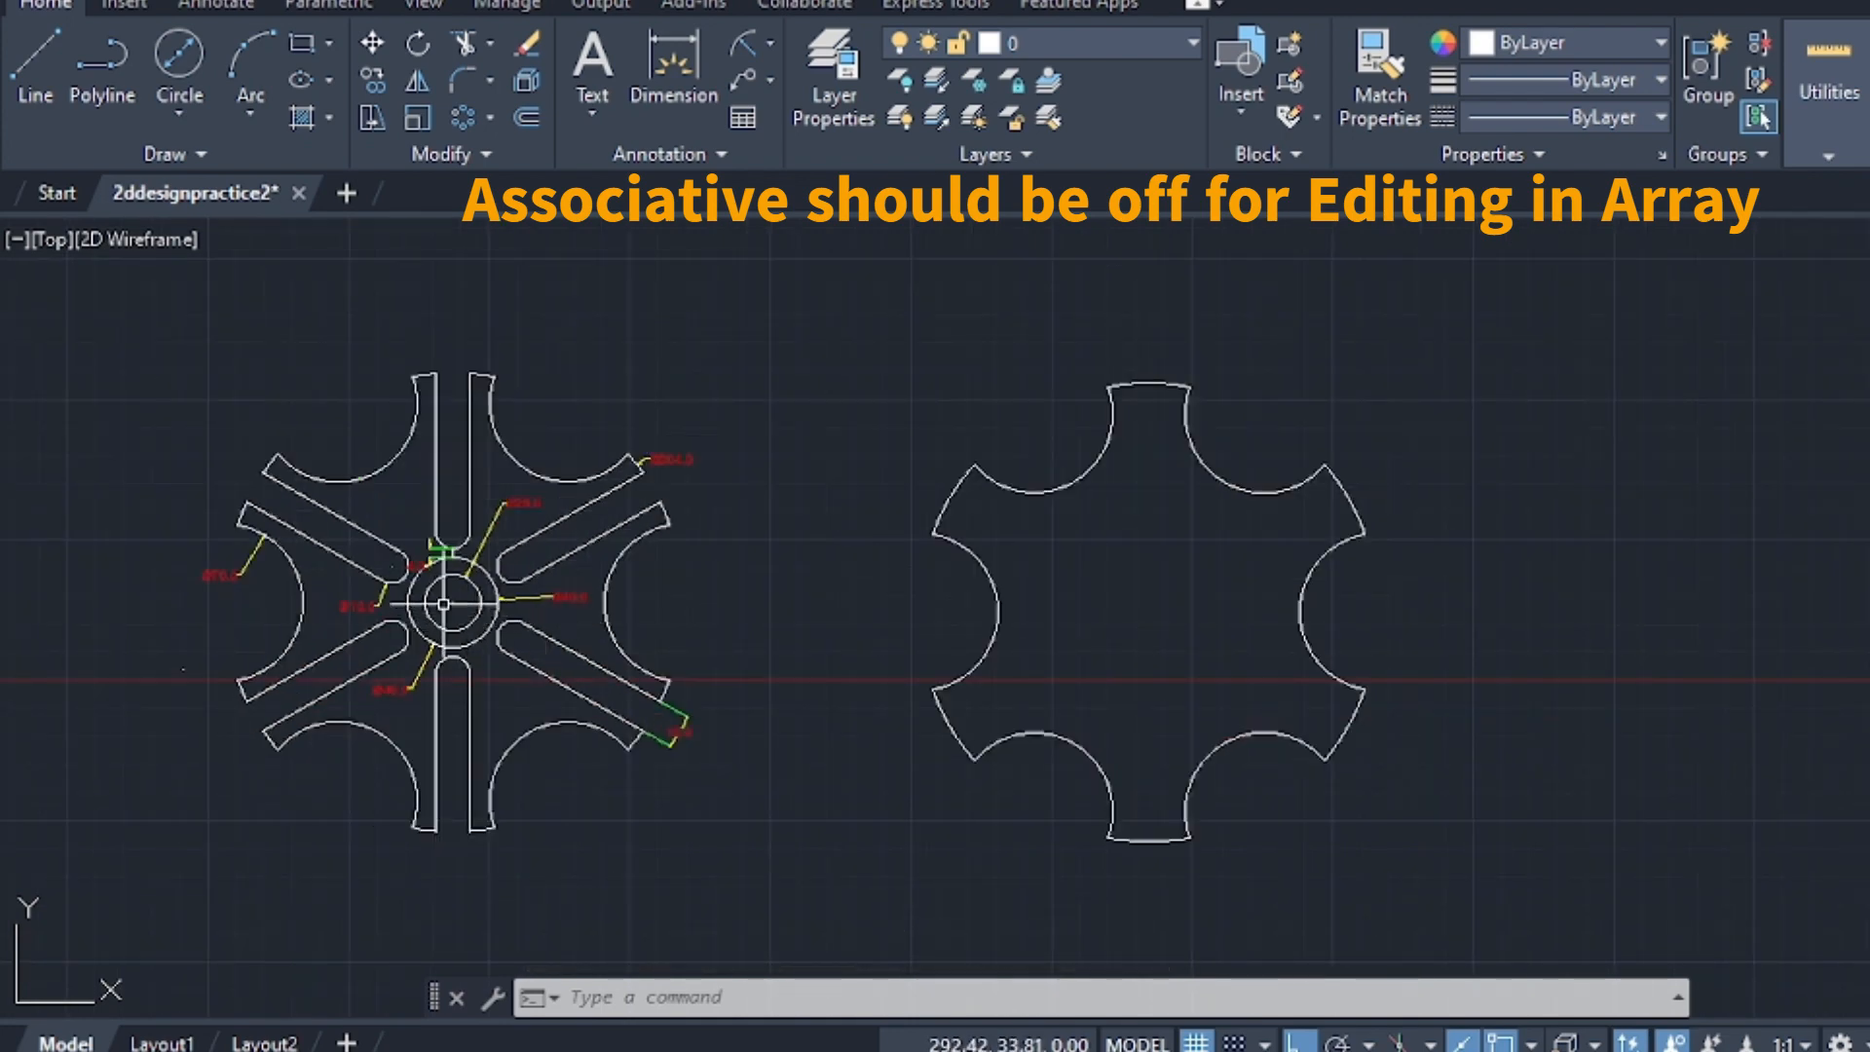
# Draw a 40-diameter hub circle at the centre of the new scalloped outline, matching the reference wheel
pyautogui.scroll(2, 476, 626)
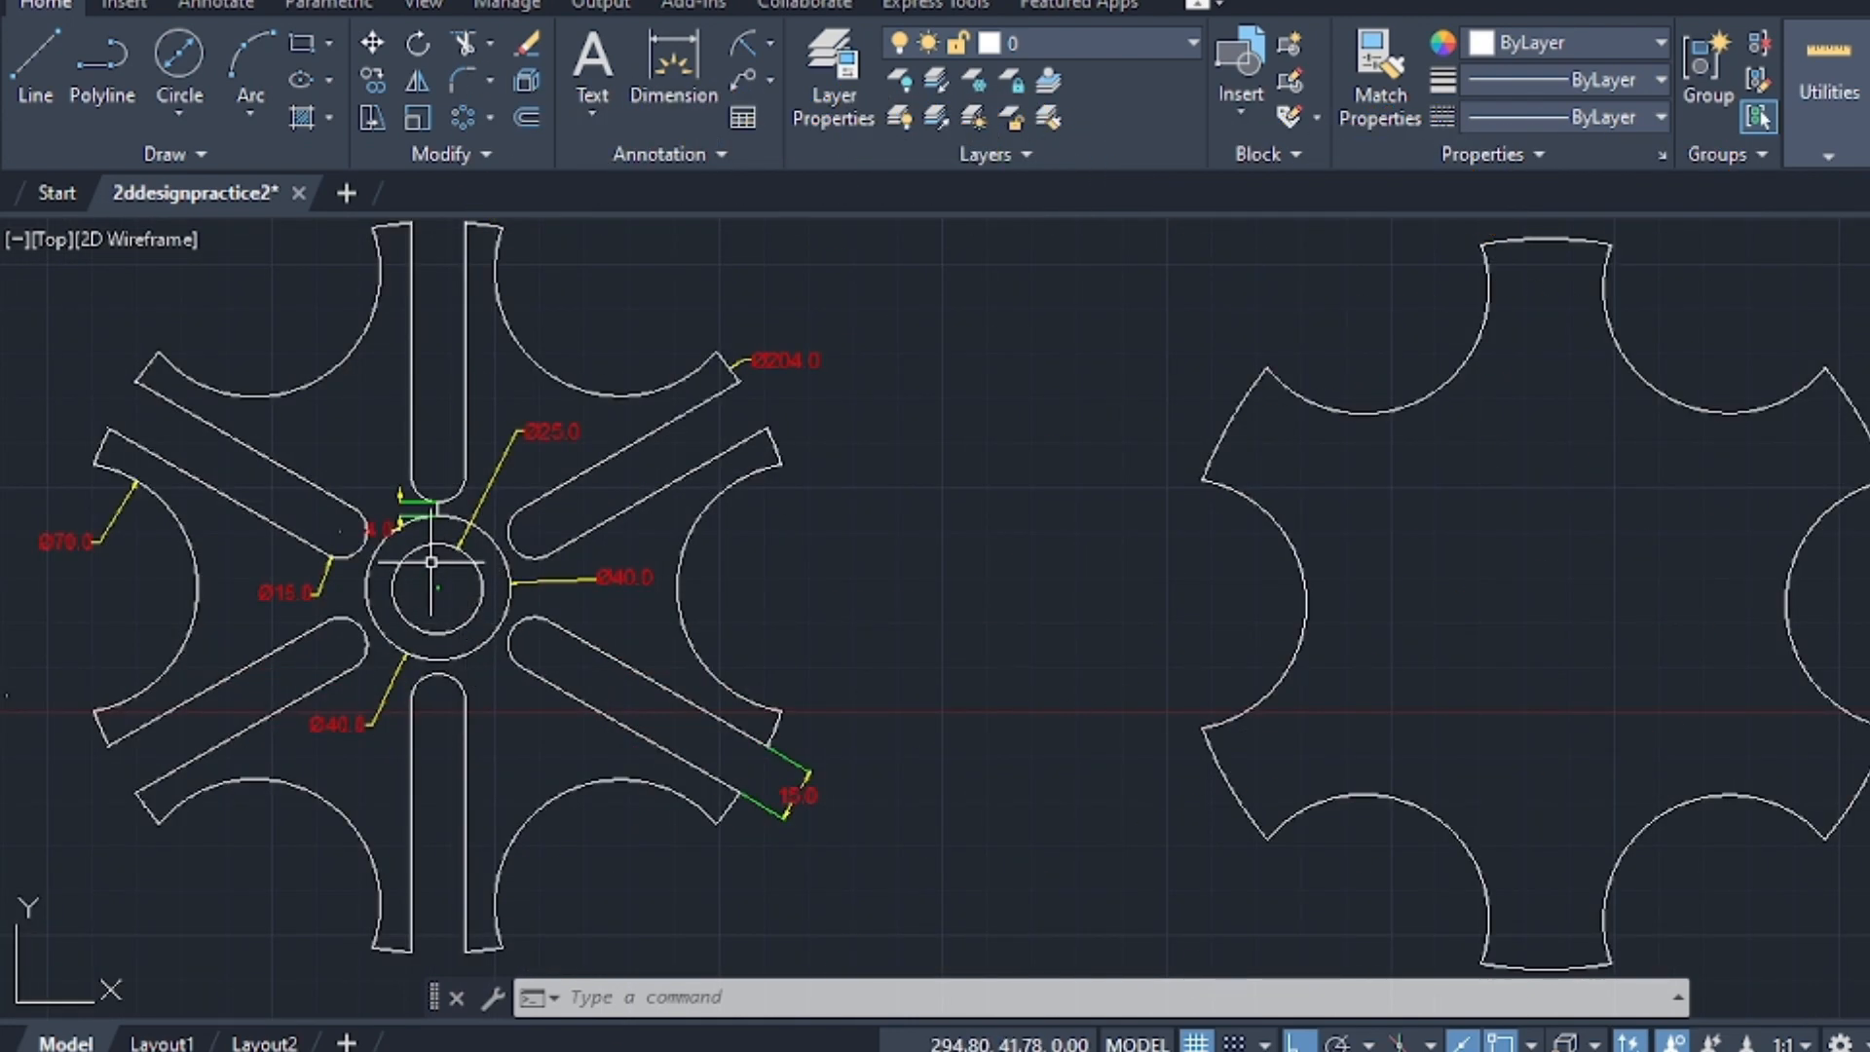
pyautogui.scroll(-2, 425, 563)
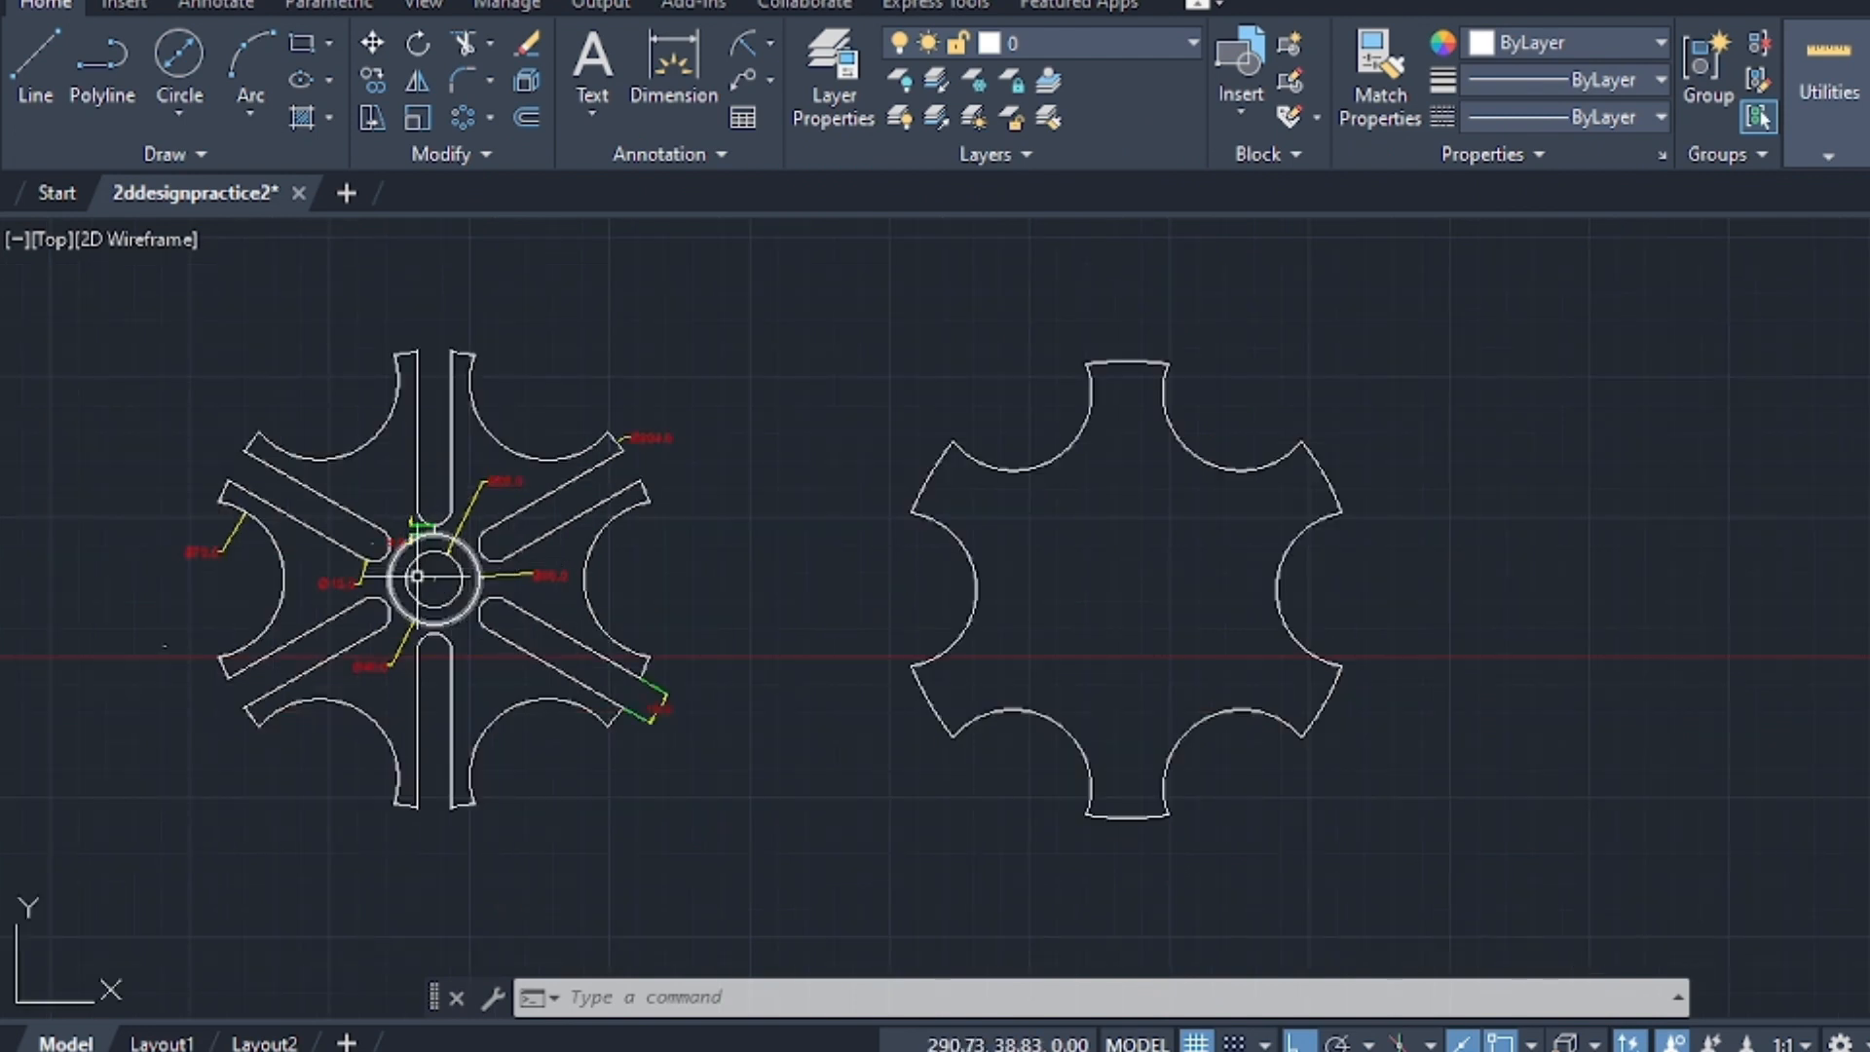
pyautogui.scroll(2, 432, 537)
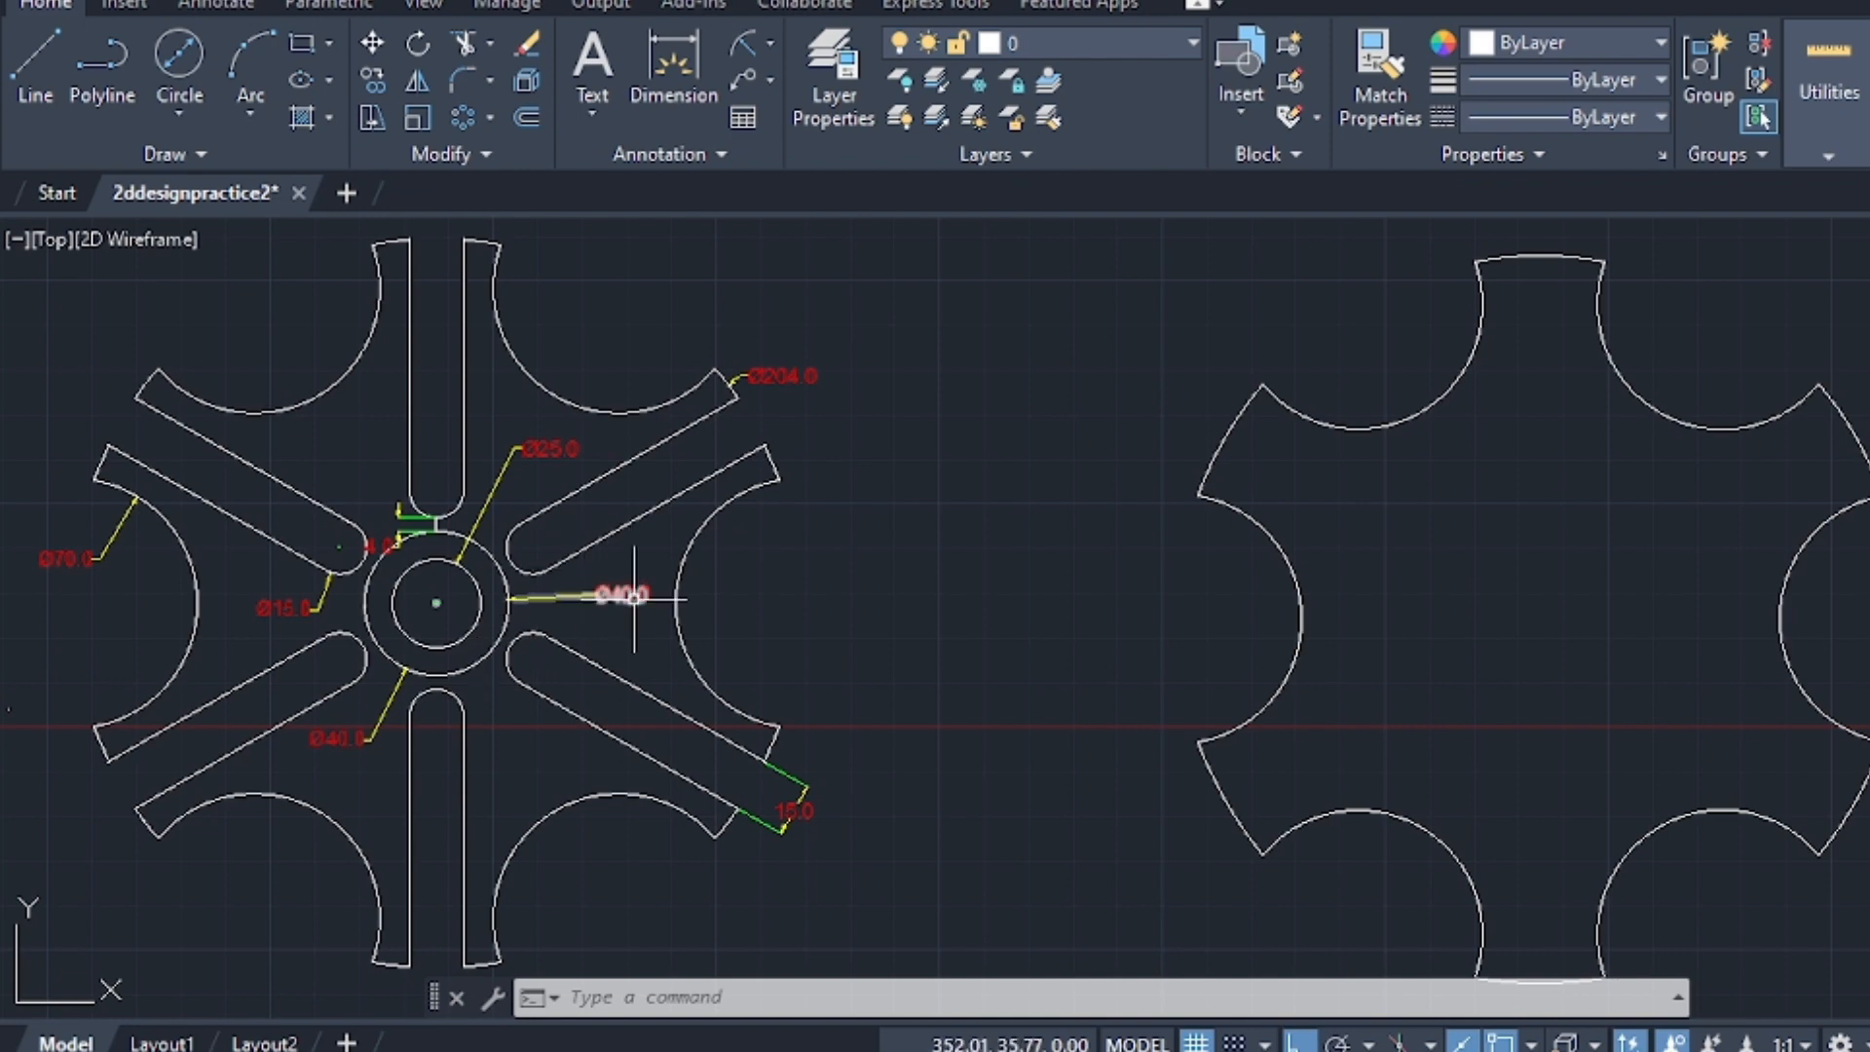
pyautogui.scroll(2, 634, 609)
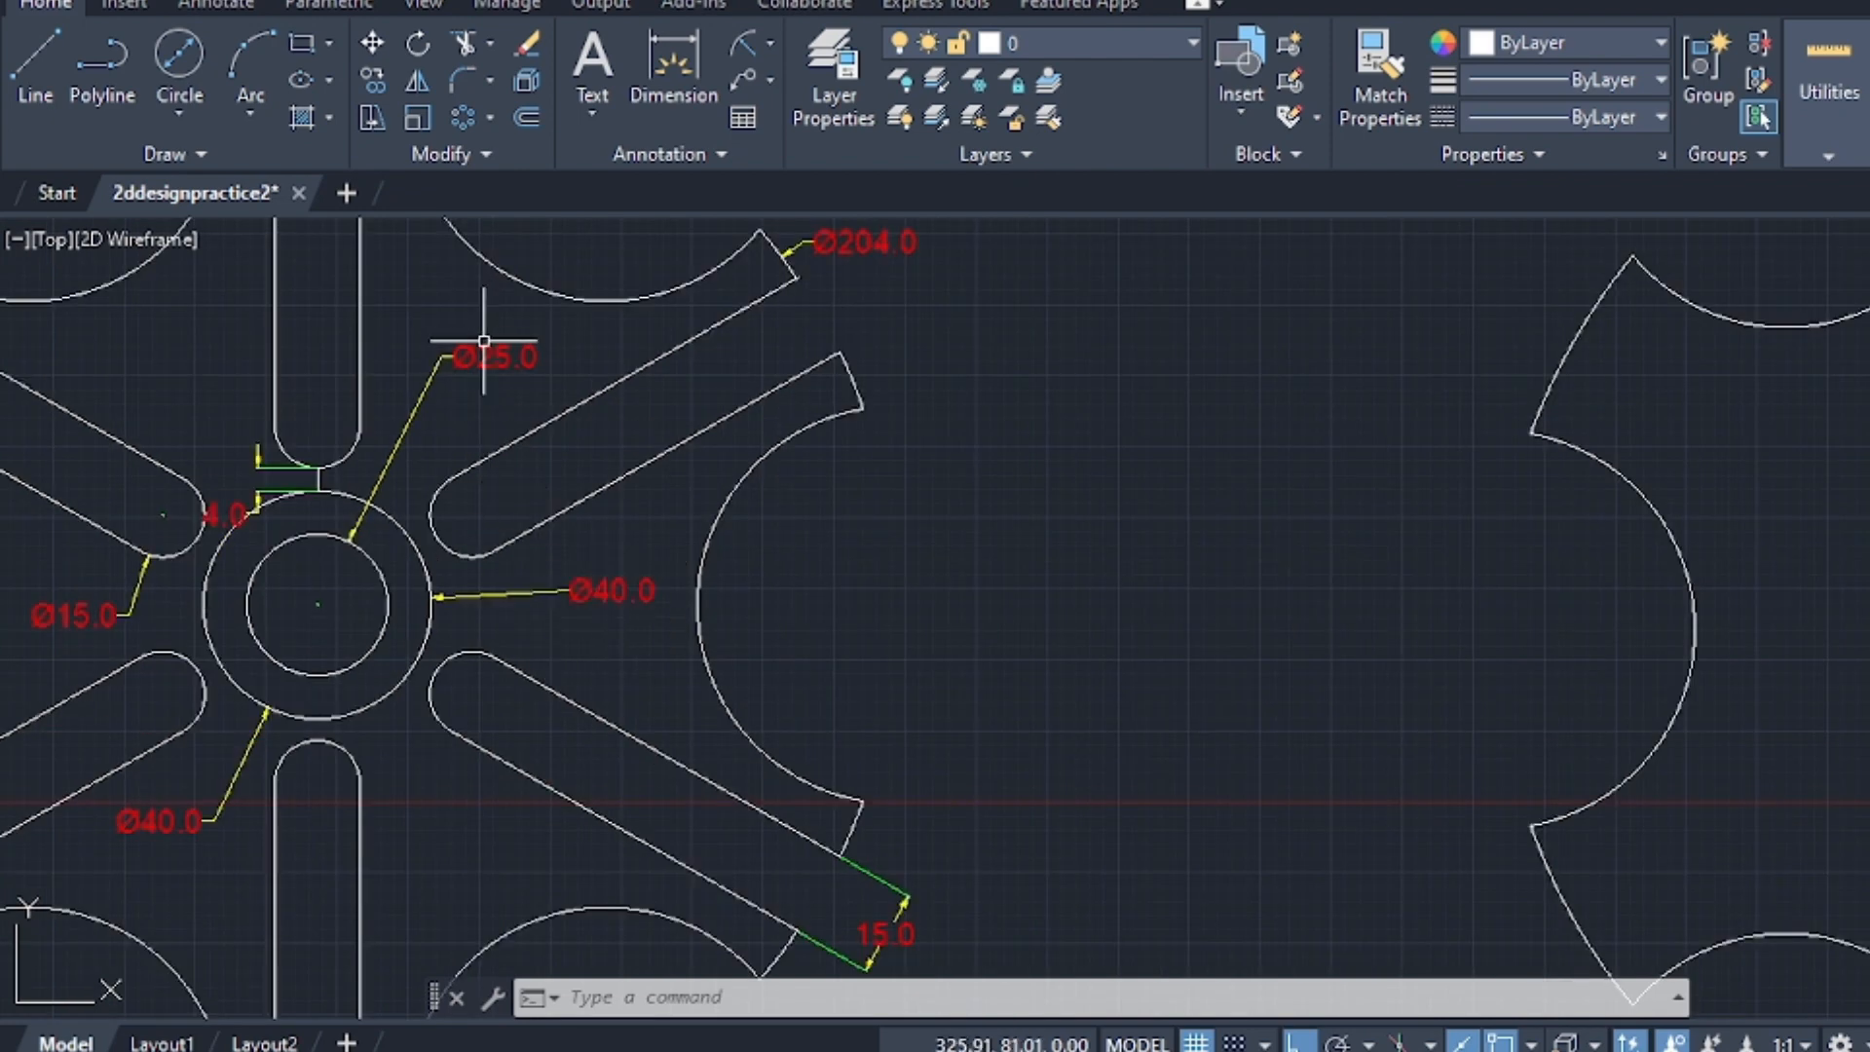
pyautogui.scroll(-3, 457, 438)
pyautogui.scroll(-2, 584, 430)
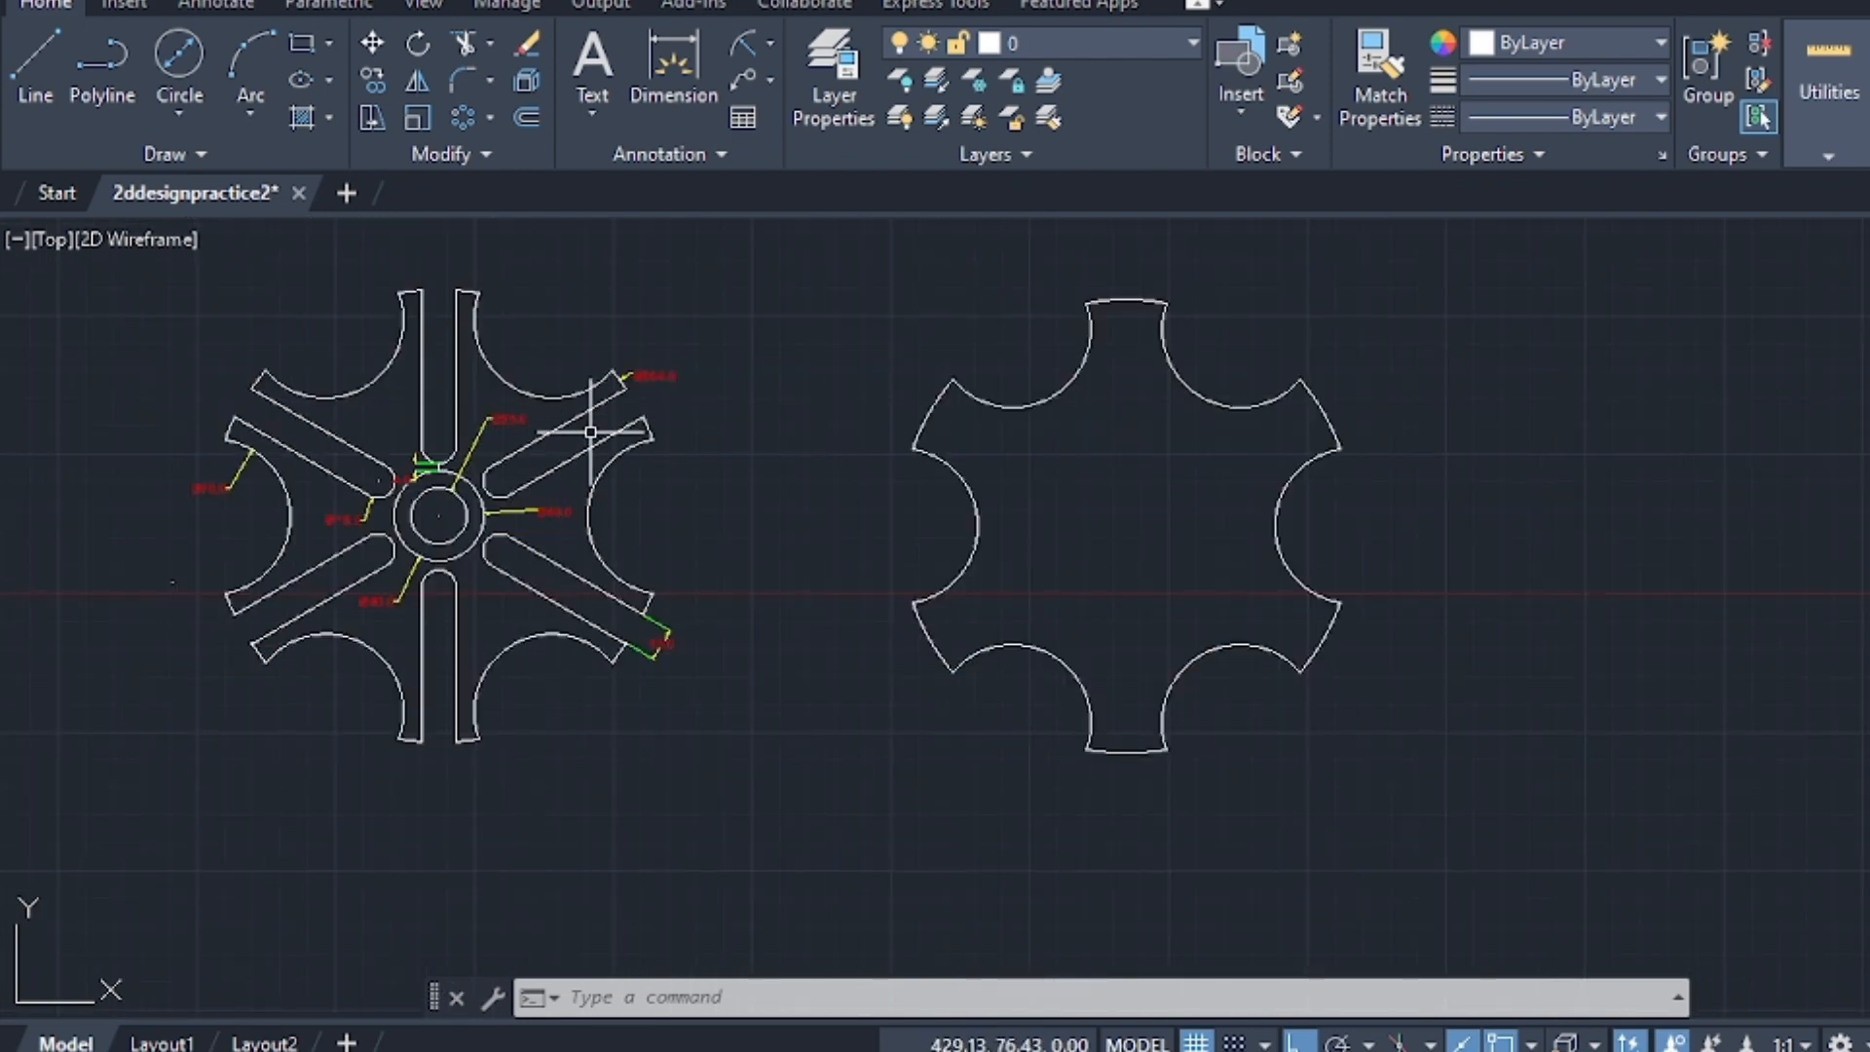
pyautogui.click(185, 60)
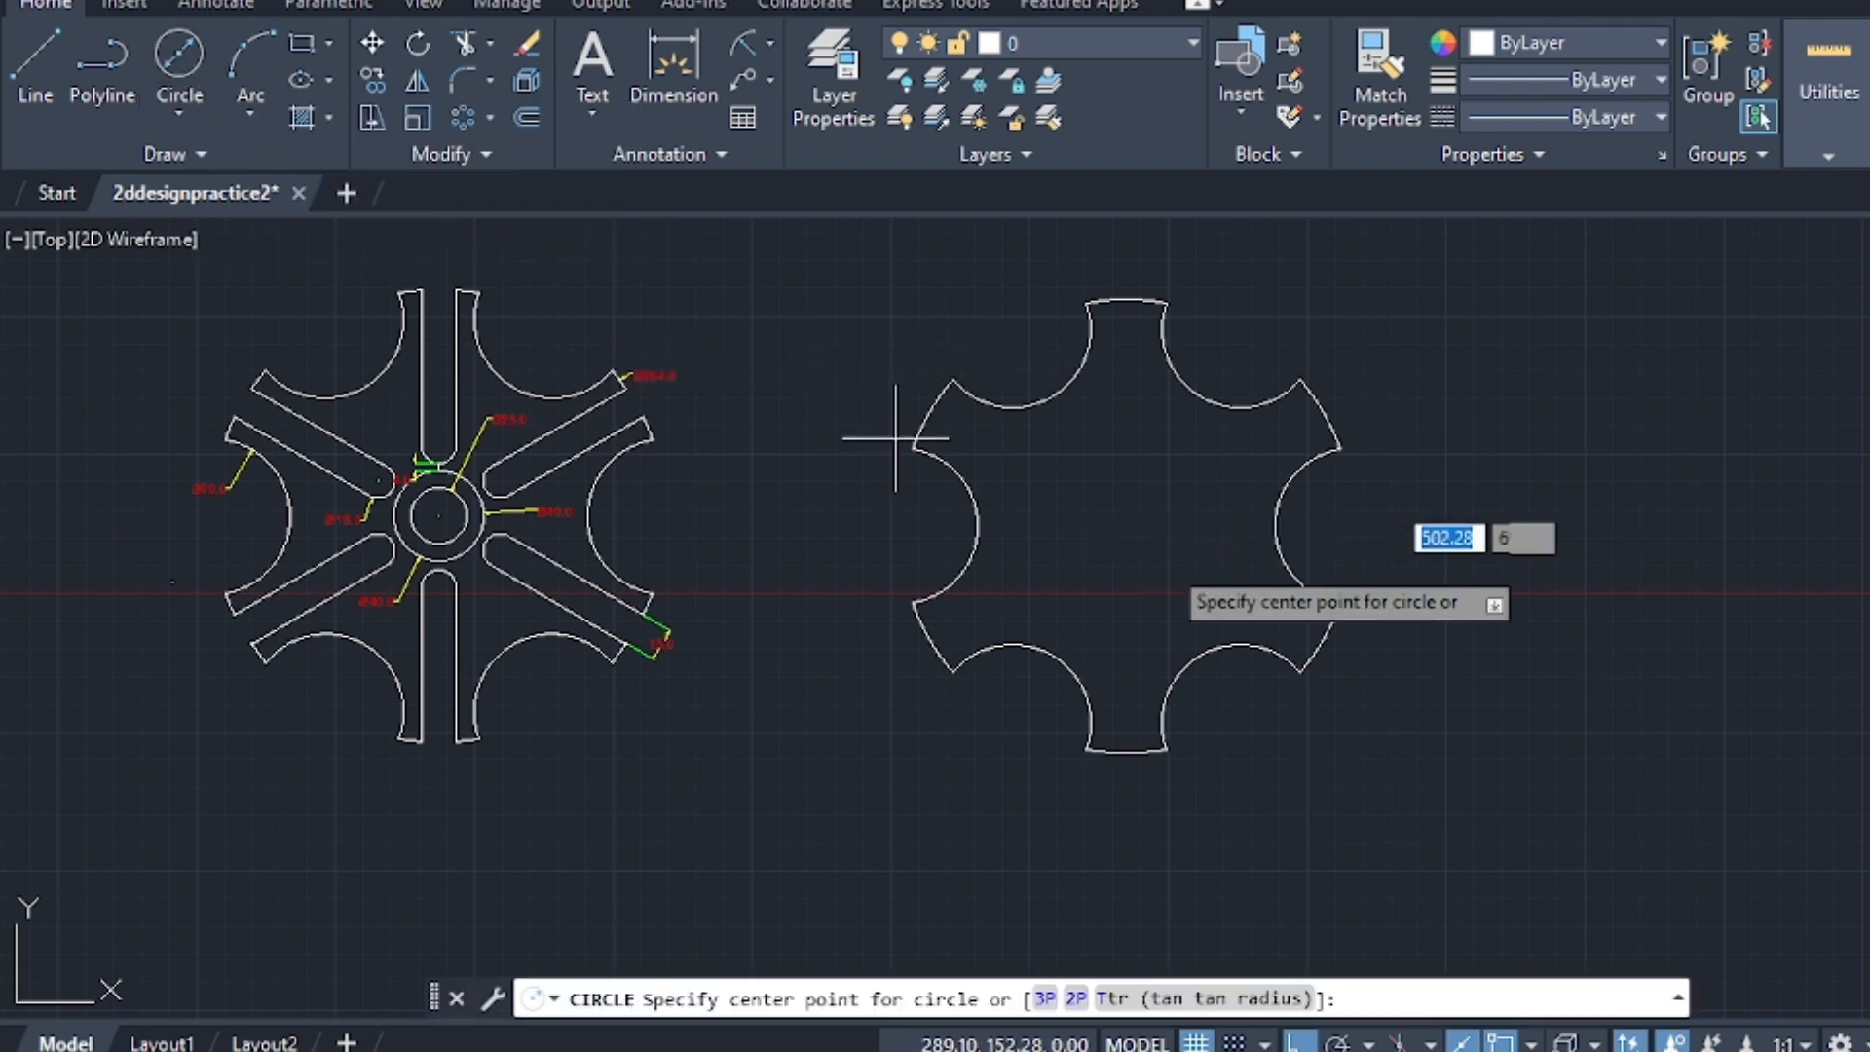
pyautogui.click(1126, 526)
pyautogui.write('d')
pyautogui.press('Return')
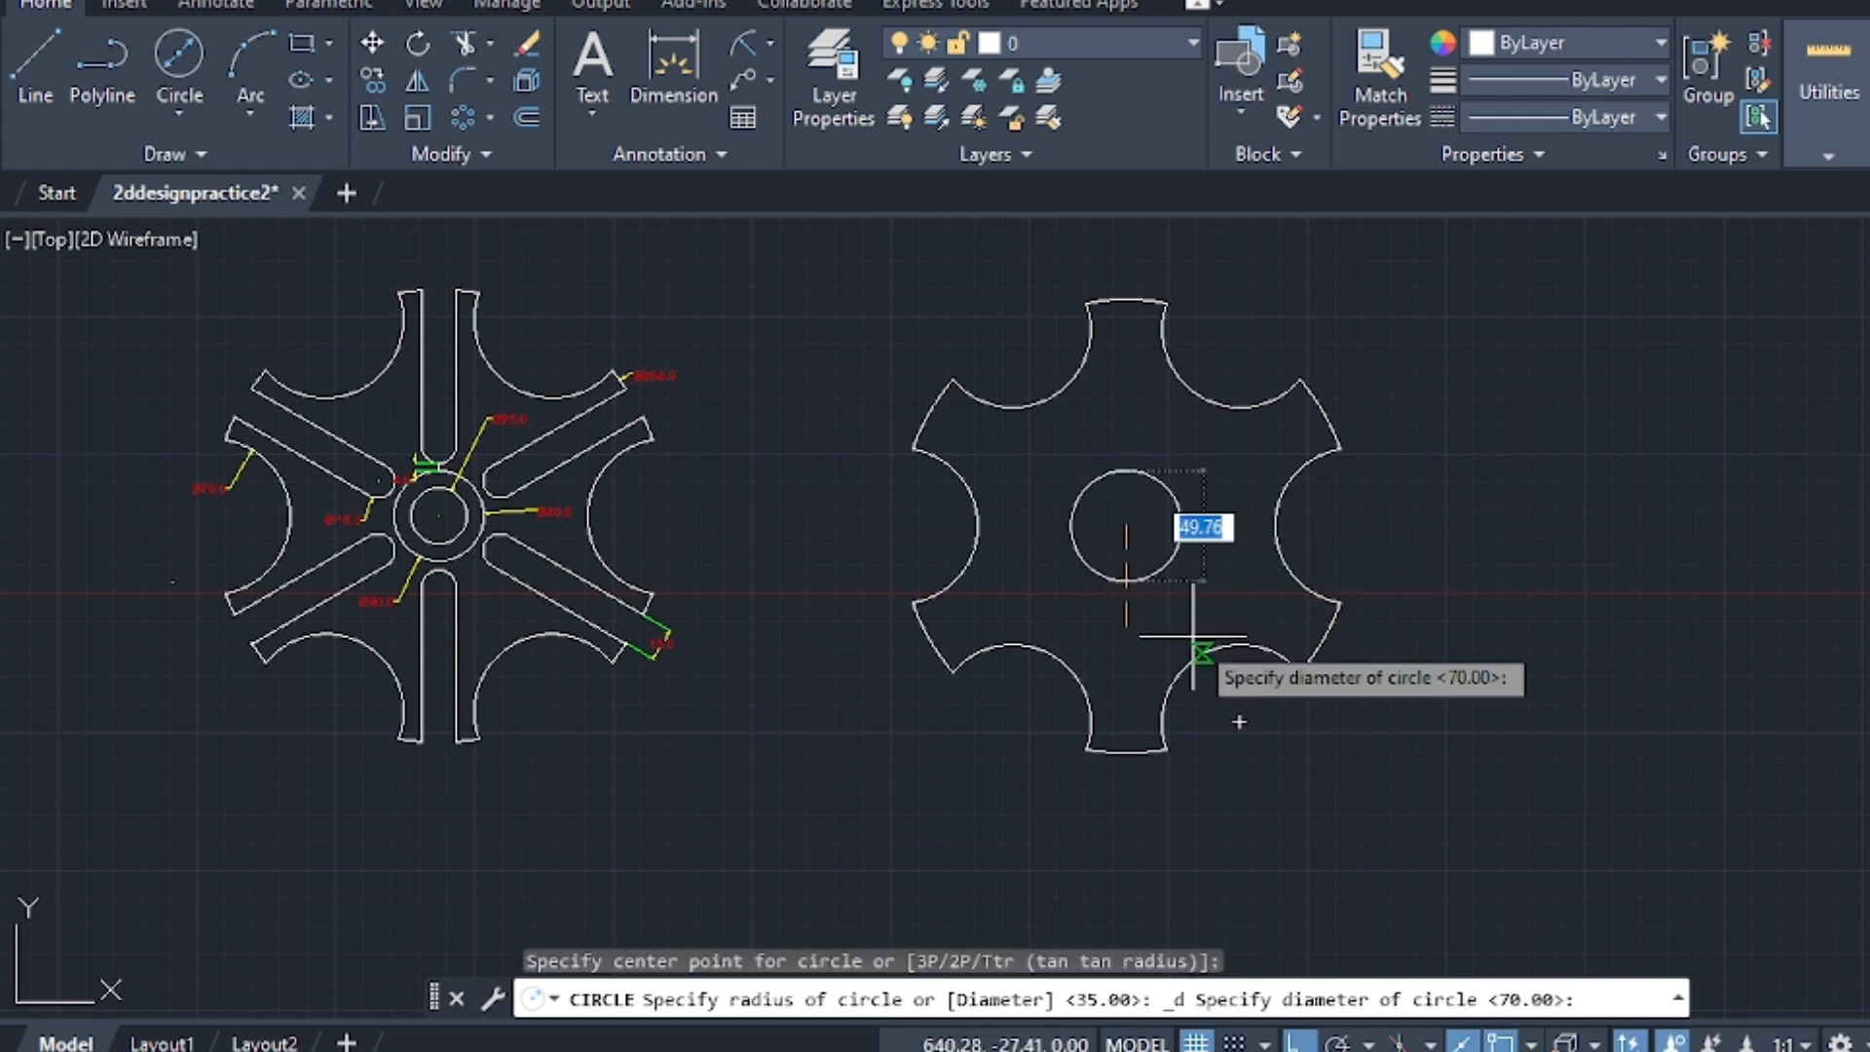
pyautogui.write('40')
pyautogui.press('Return')
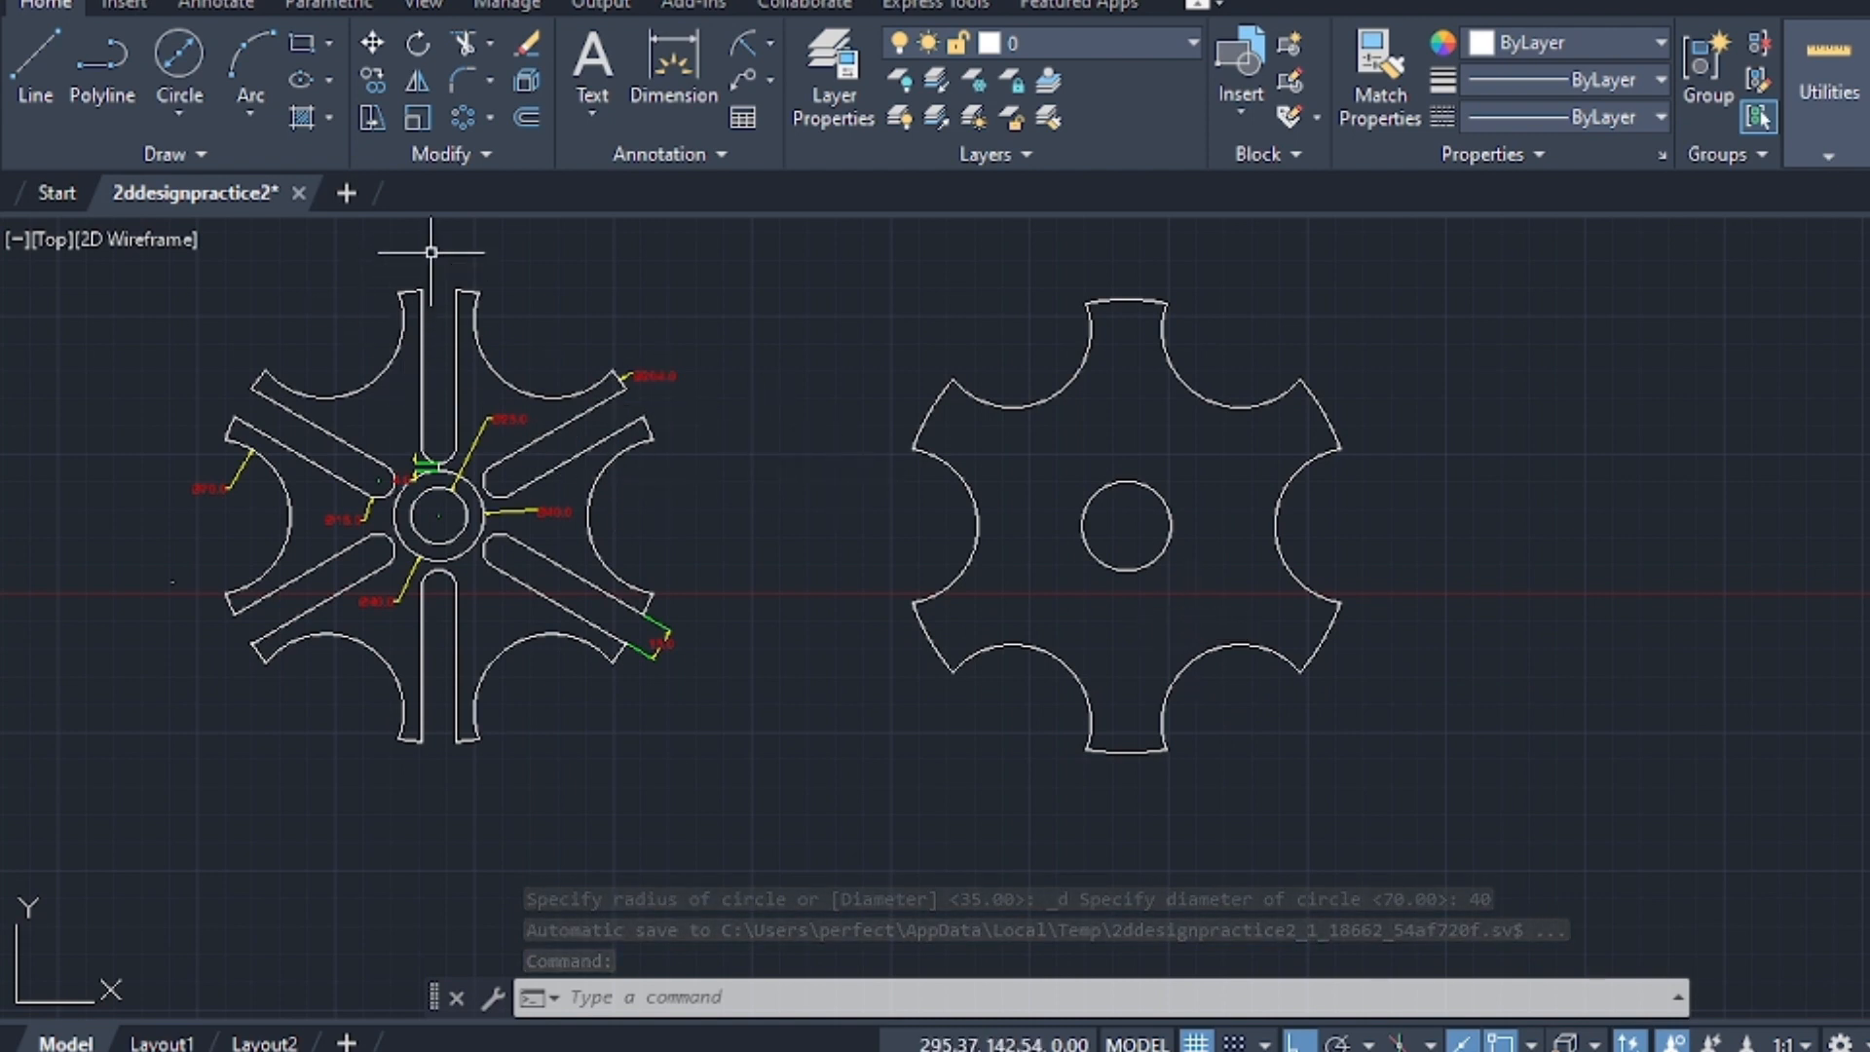
# Draw a 25-diameter circle concentric with the hub circle of the new wheel
pyautogui.click(185, 55)
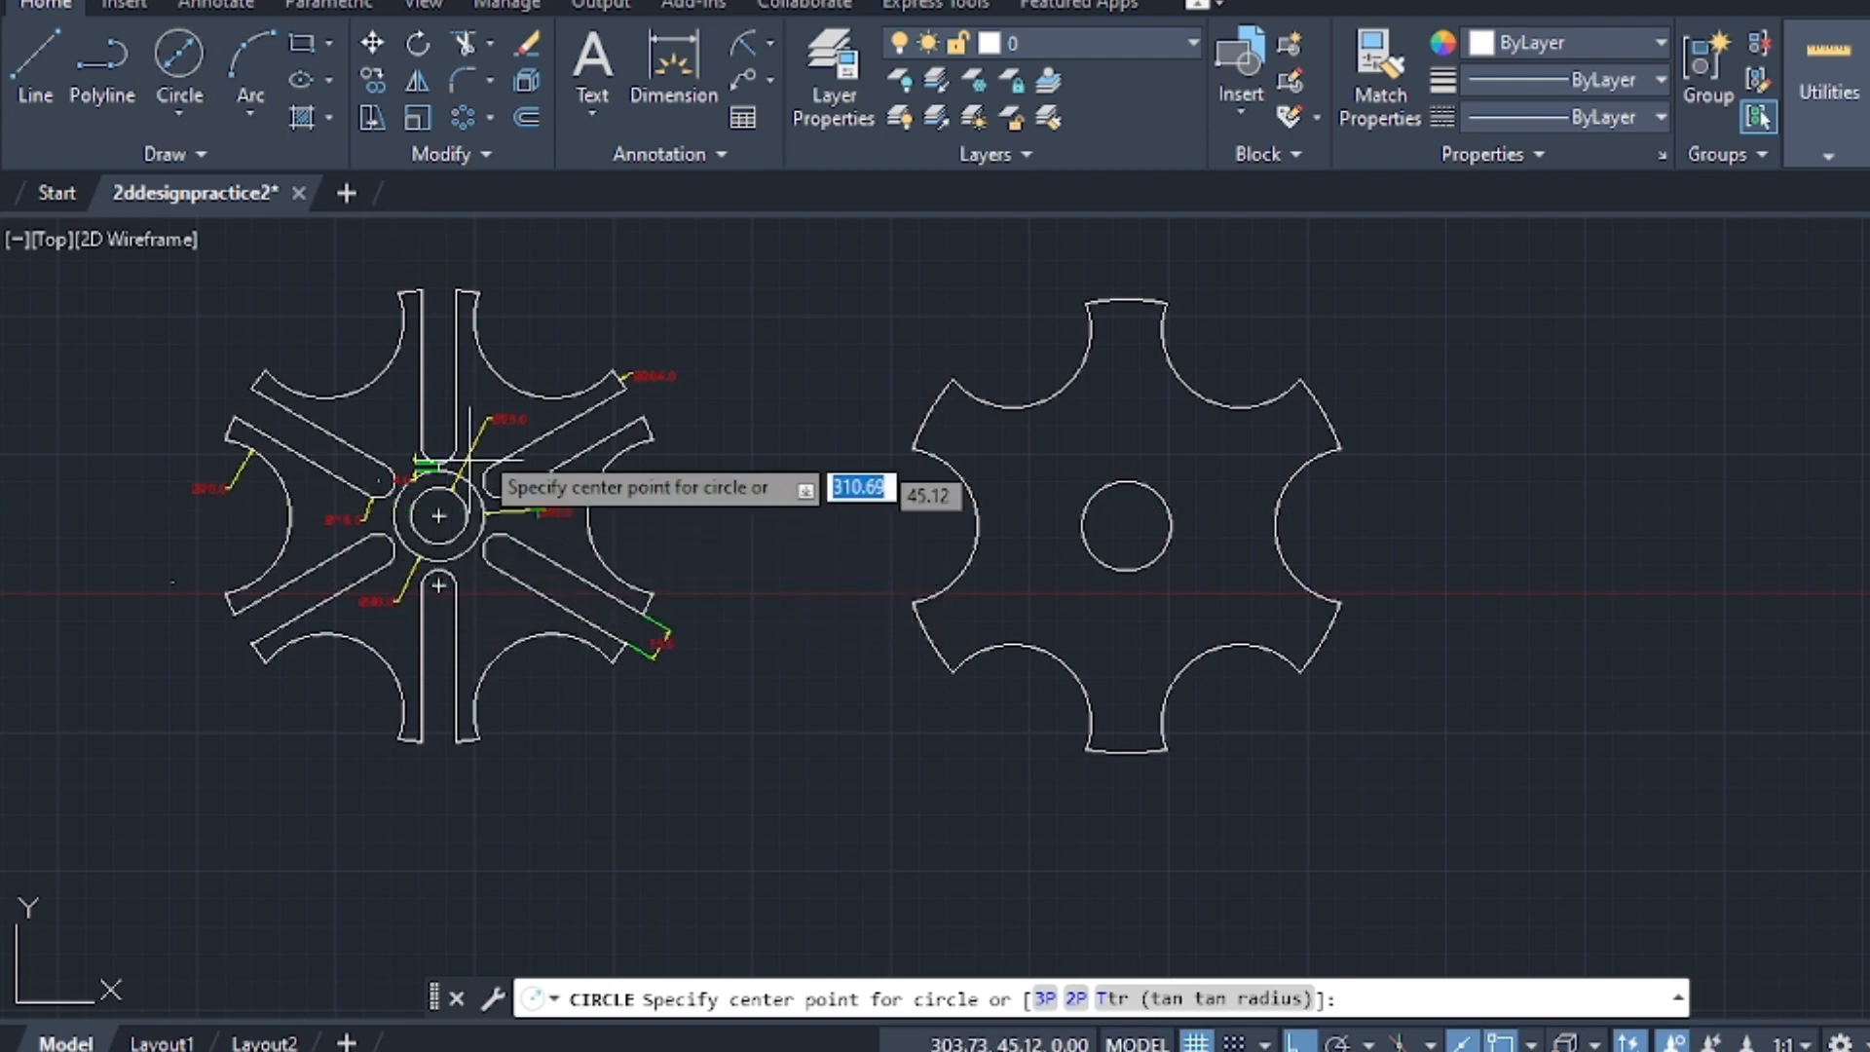
pyautogui.scroll(5, 482, 429)
pyautogui.scroll(-3, 531, 375)
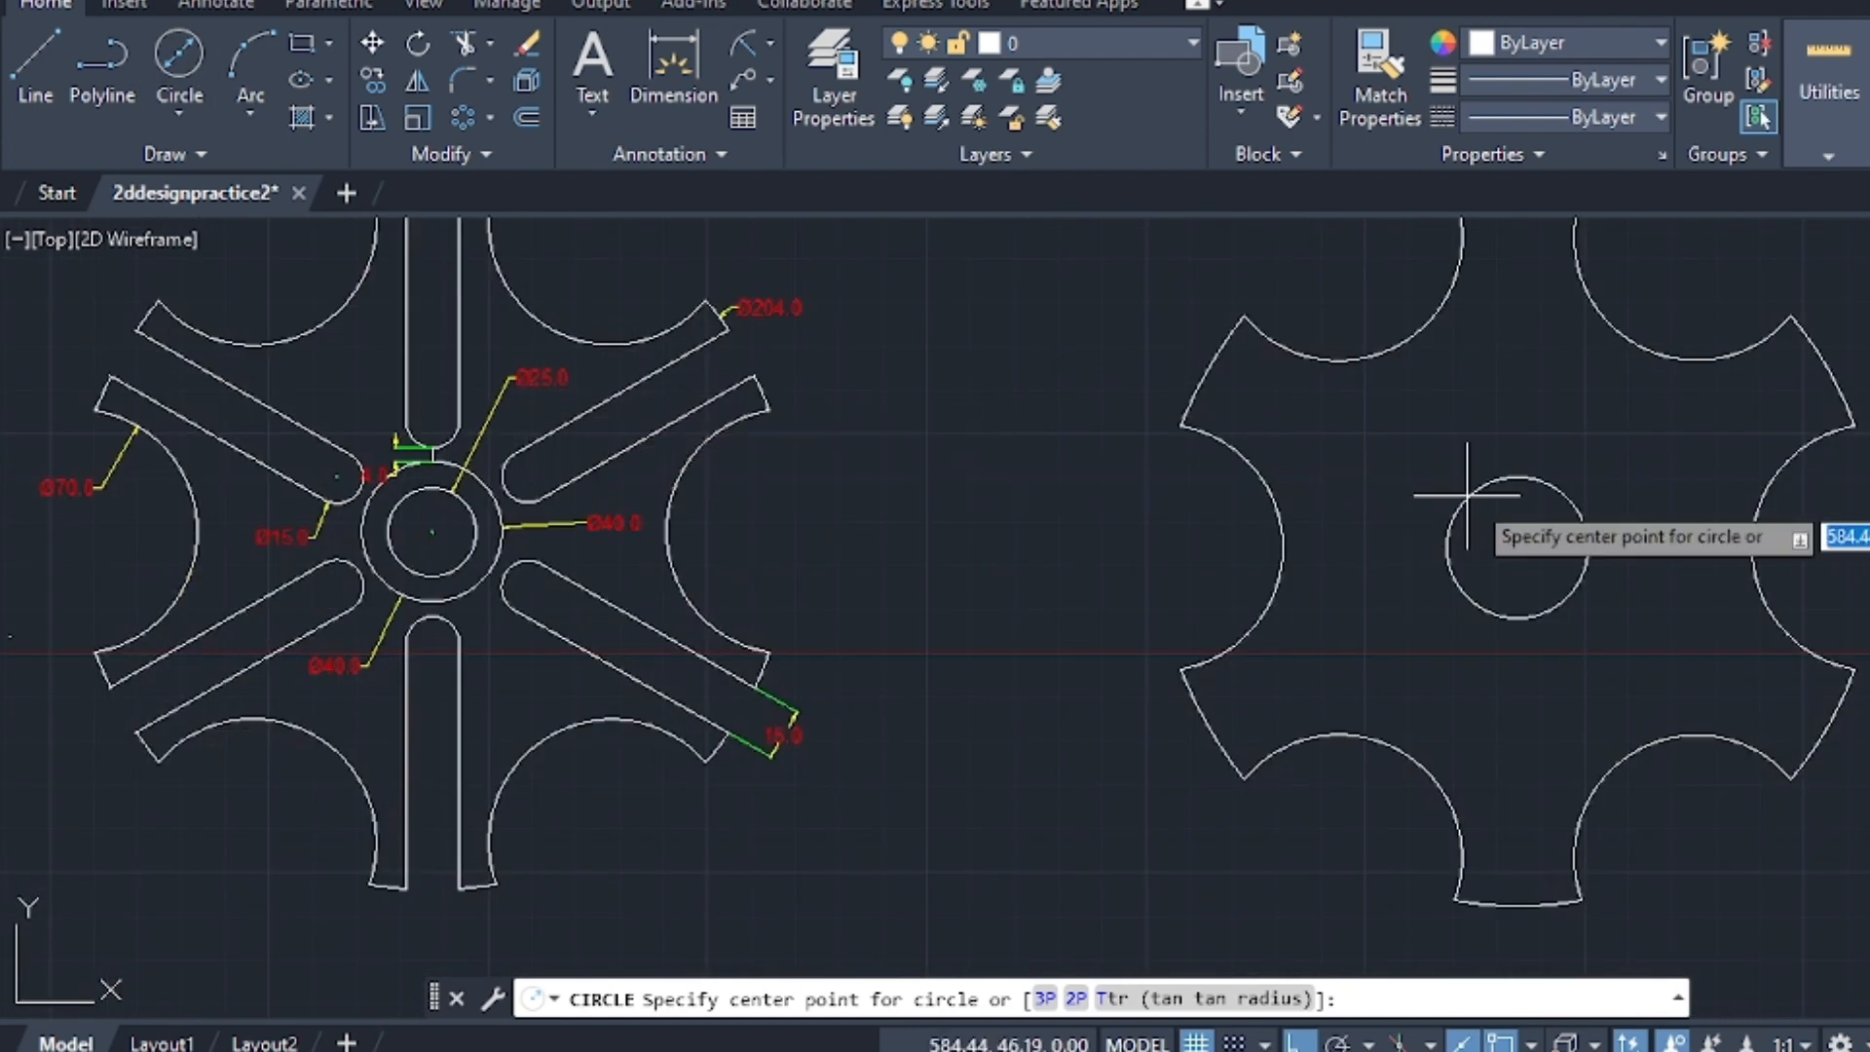
pyautogui.click(1517, 547)
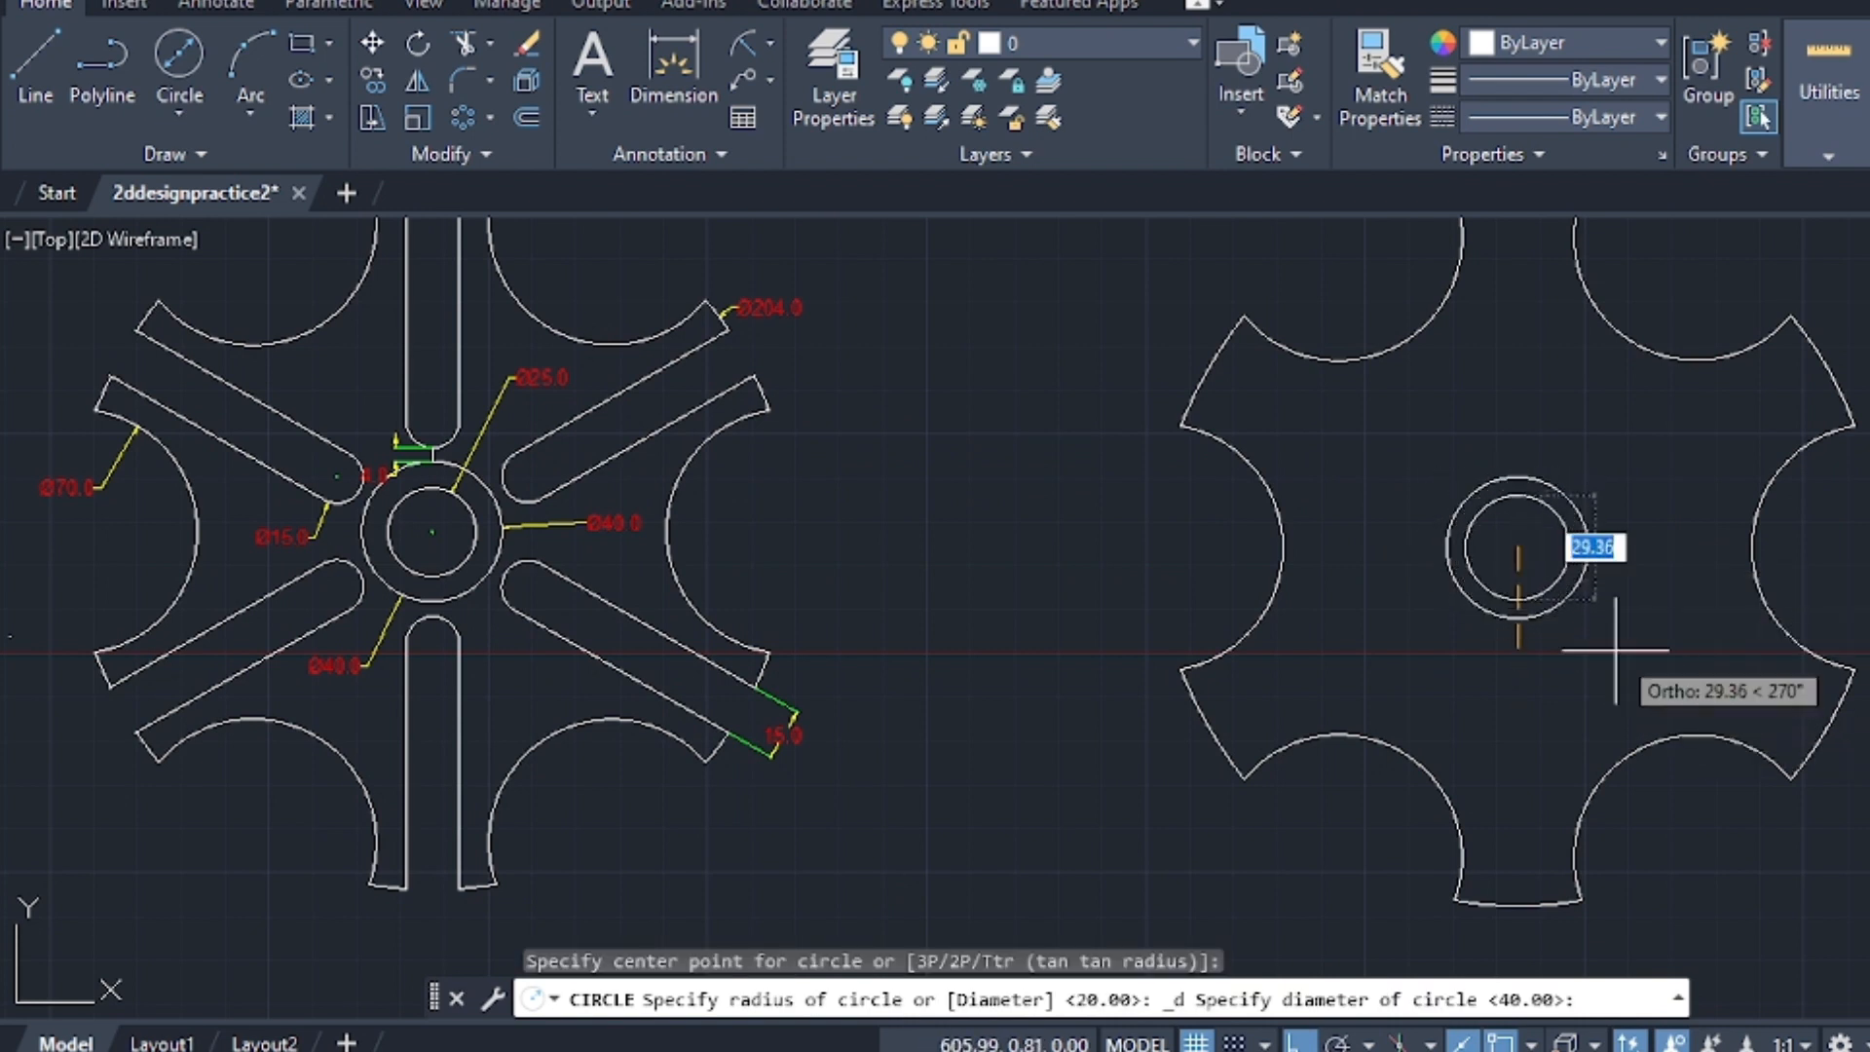
pyautogui.write('25')
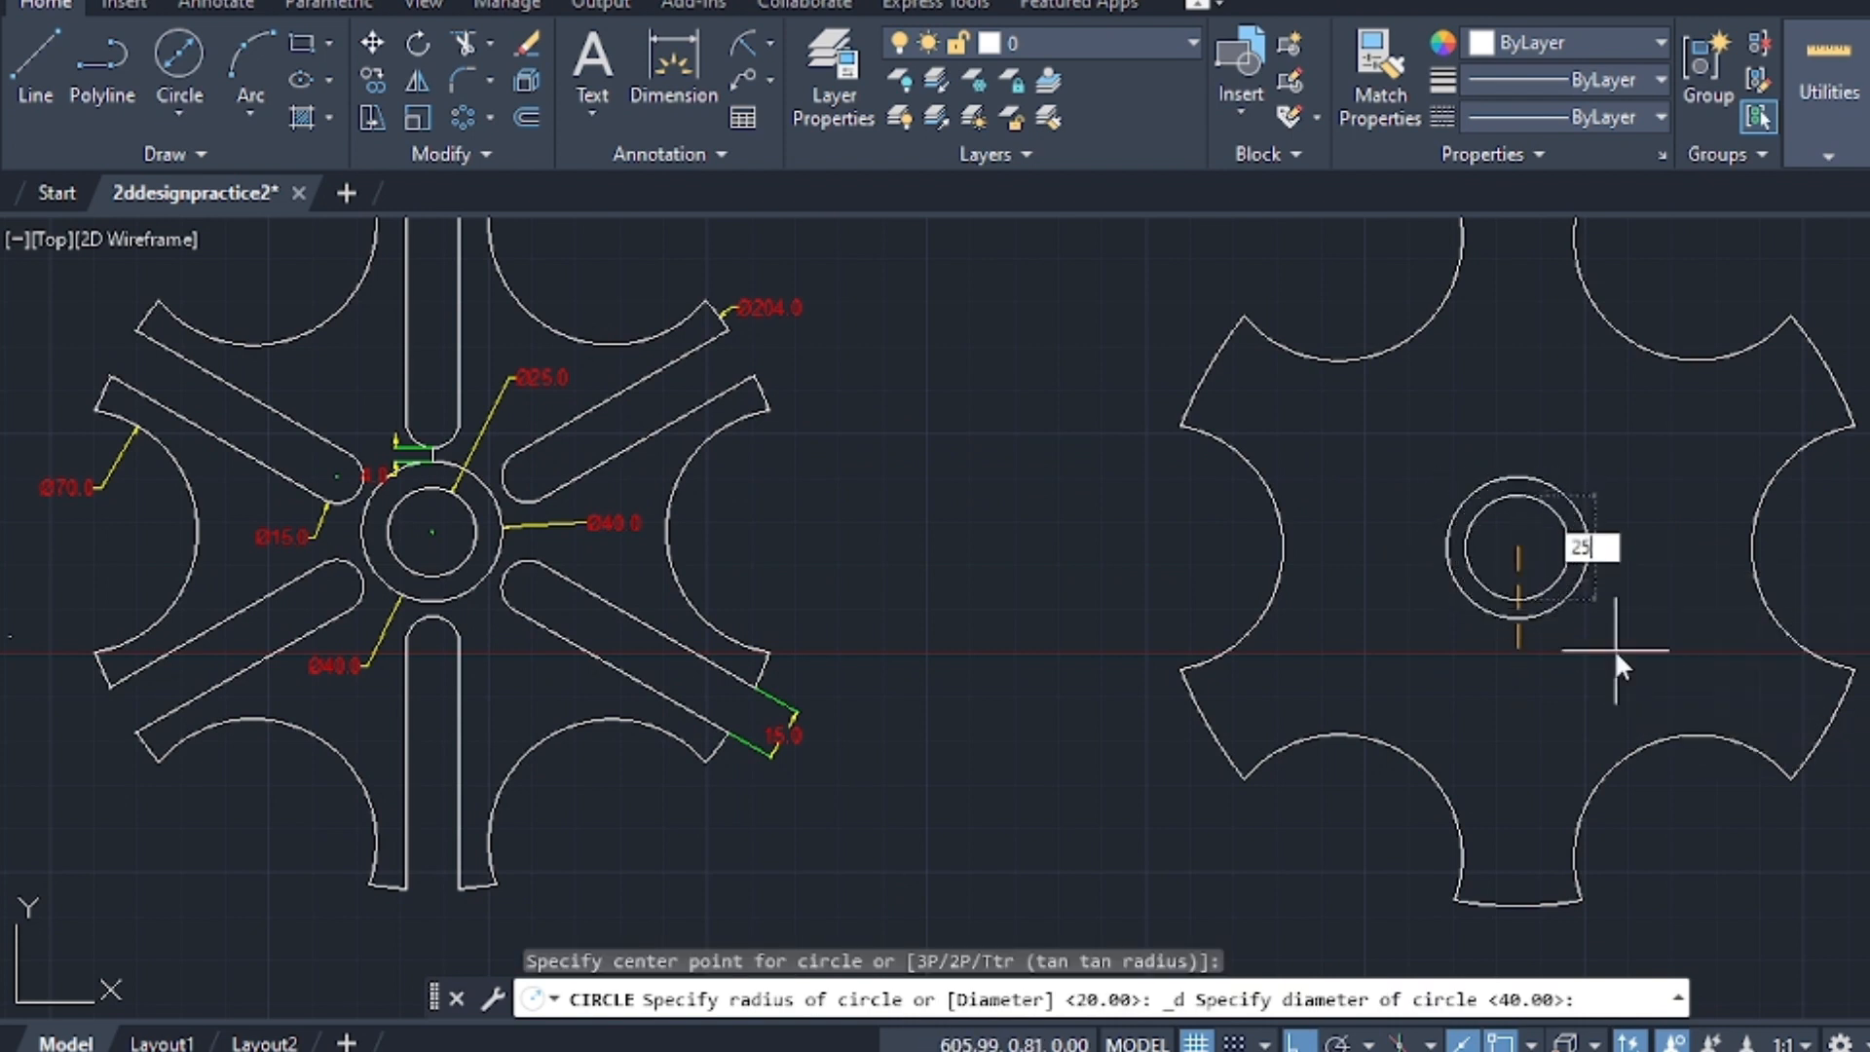
pyautogui.press('Return')
pyautogui.scroll(-2, 1615, 650)
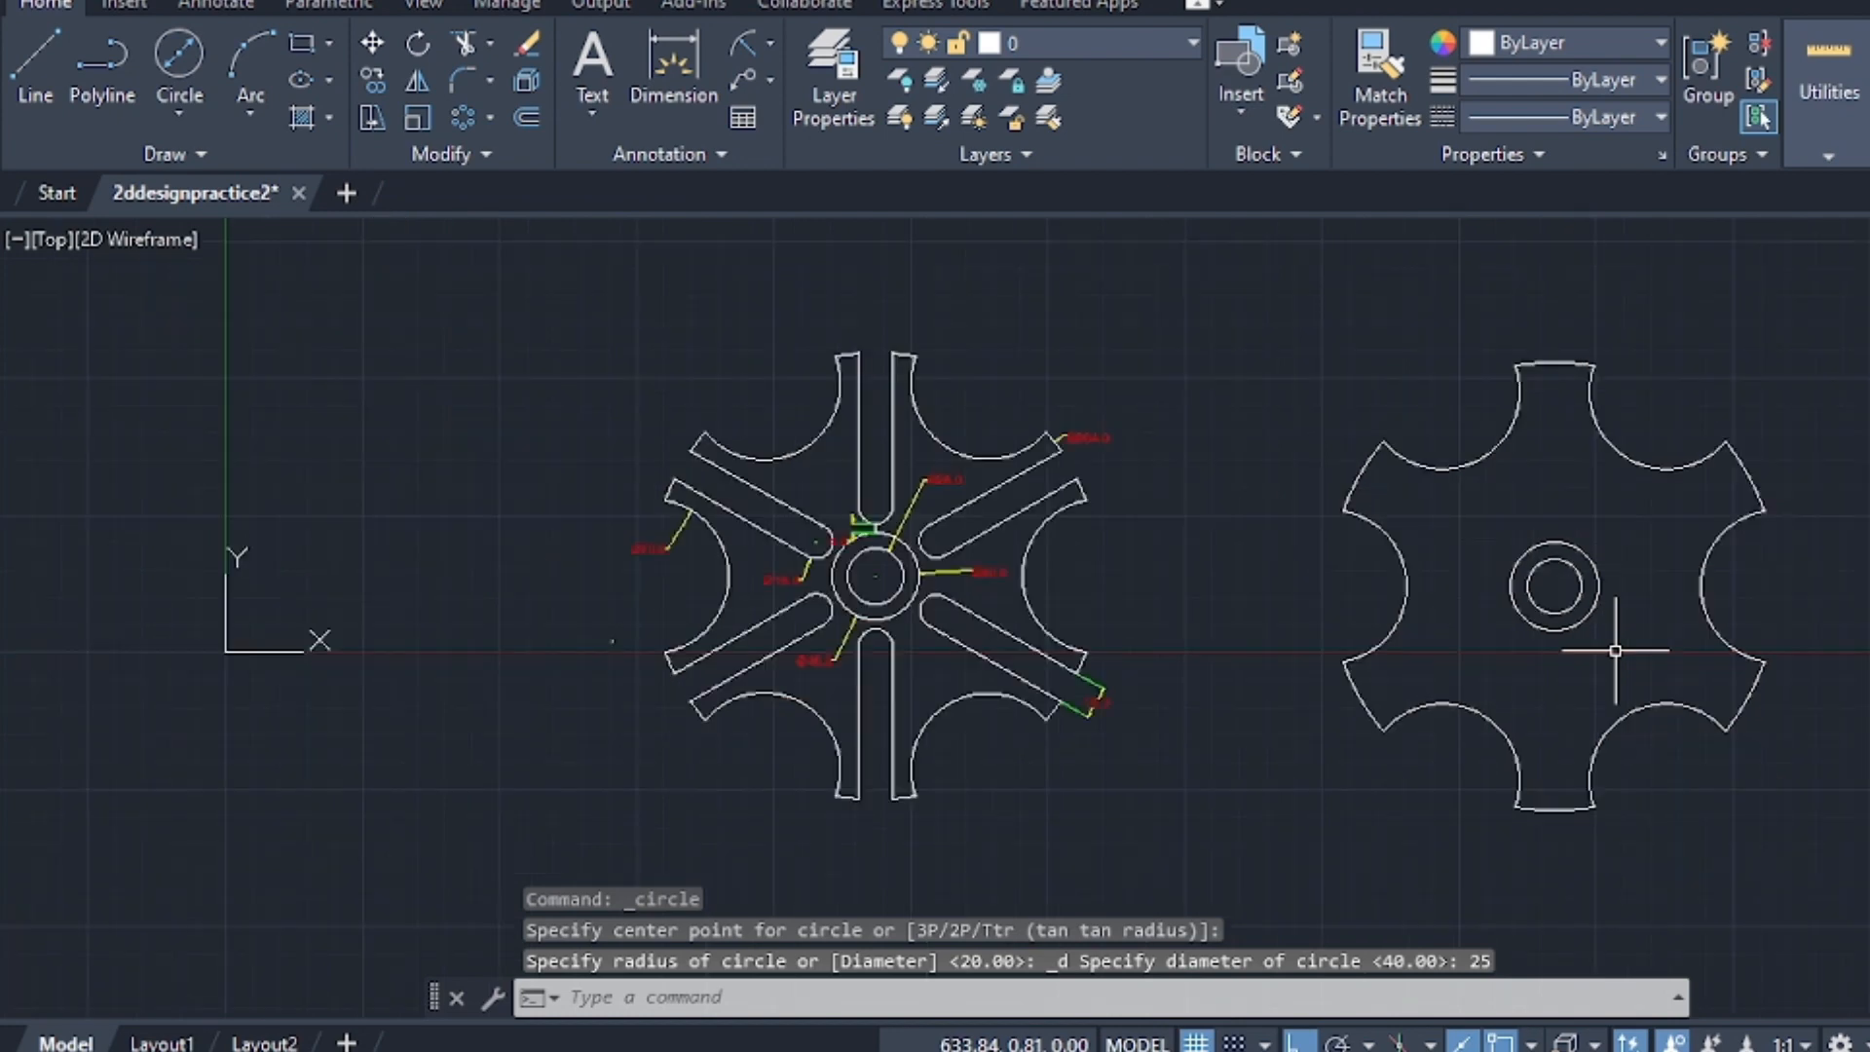
# Examine the reference wheel's slots, including their width, rounded ends and gap to the hub
pyautogui.moveTo(1679, 459)
pyautogui.mouseDown(button='middle')
pyautogui.moveTo(1661, 484)
pyautogui.moveTo(1124, 519)
pyautogui.moveTo(1195, 521)
pyautogui.mouseUp(button='middle')
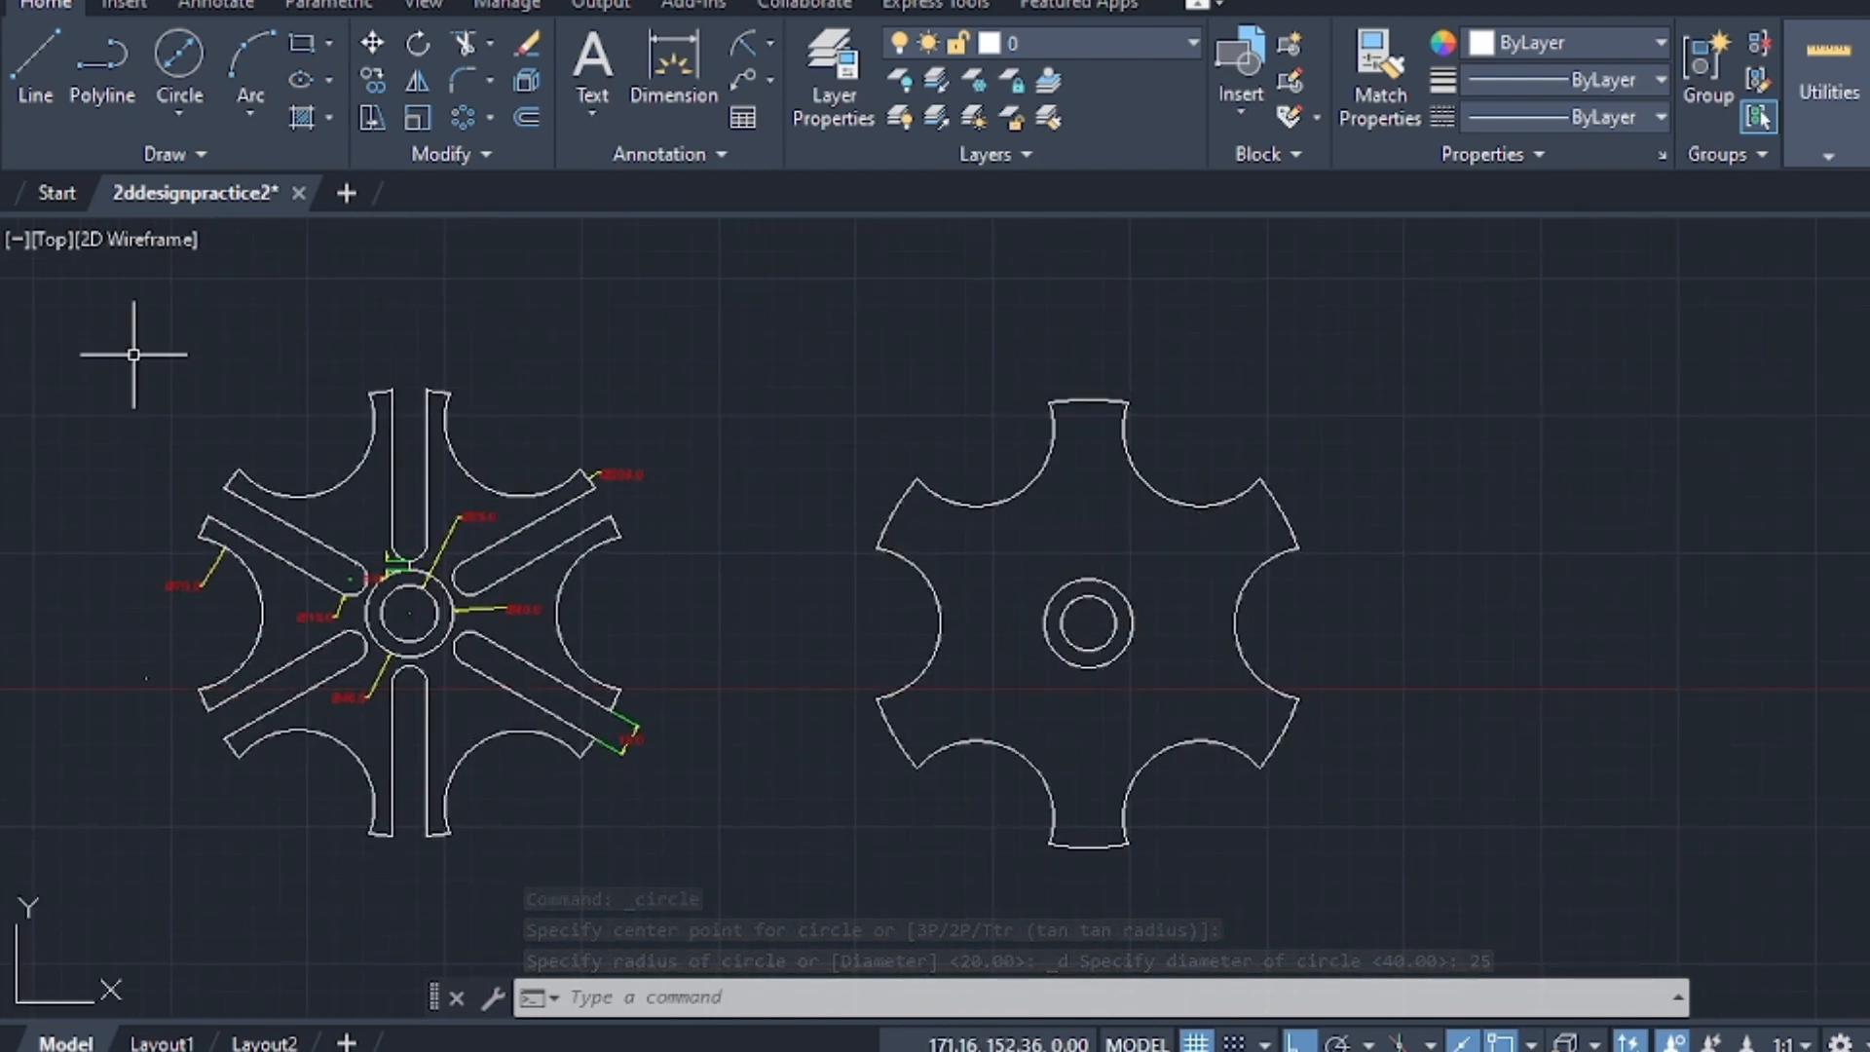
pyautogui.scroll(4, 376, 367)
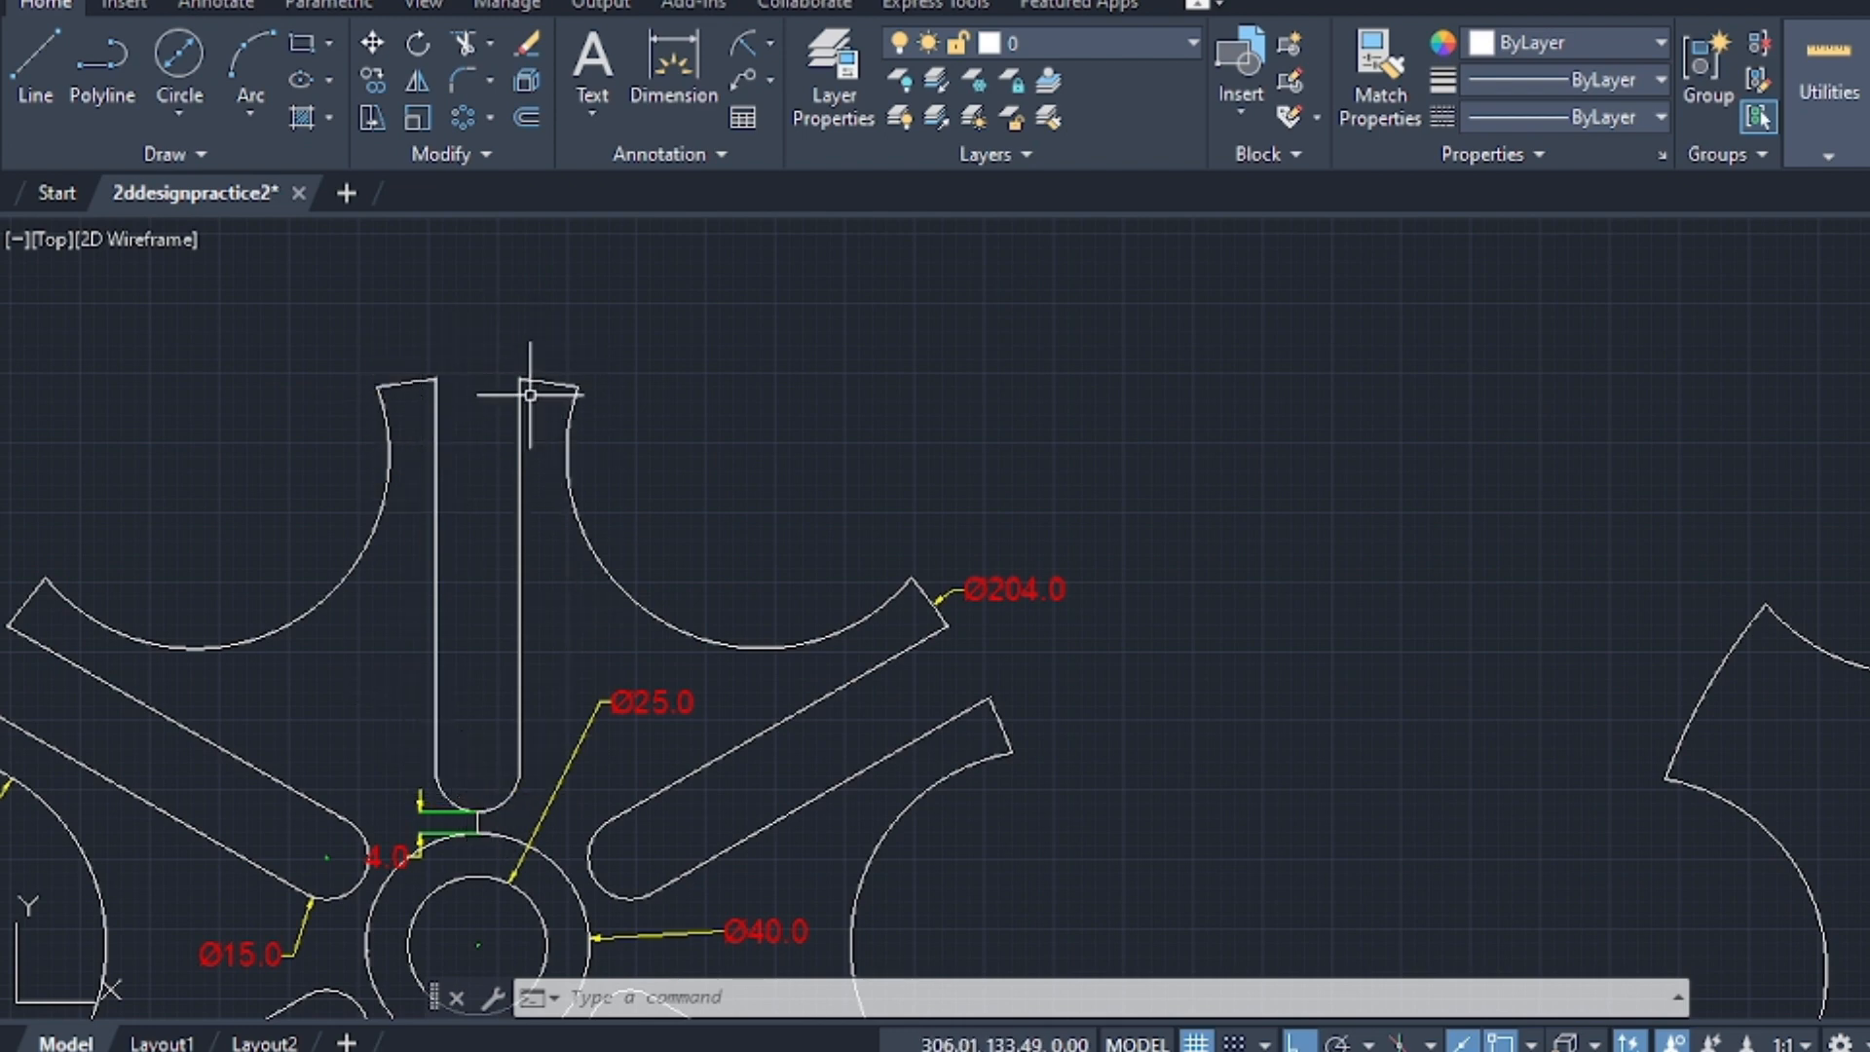
pyautogui.scroll(-3, 448, 753)
pyautogui.scroll(4, 468, 838)
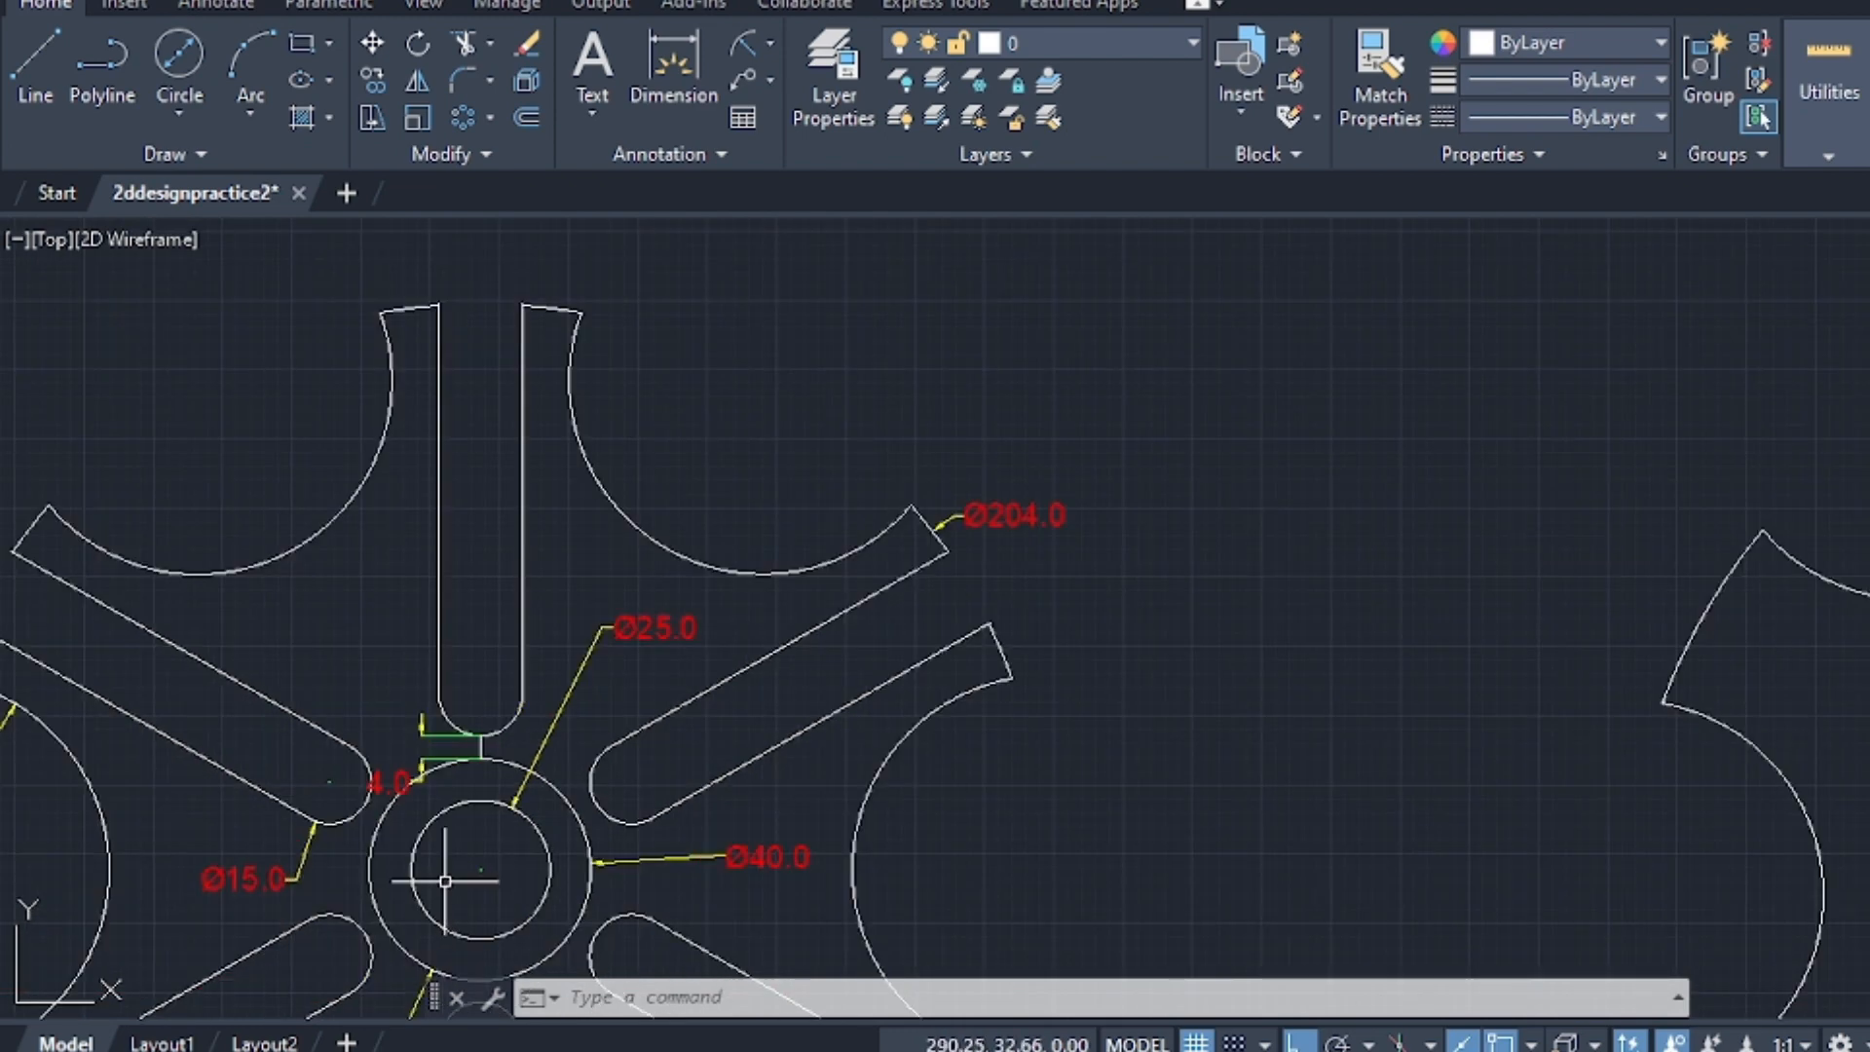
pyautogui.scroll(-1, 478, 846)
pyautogui.moveTo(478, 845)
pyautogui.mouseDown(button='middle')
pyautogui.moveTo(540, 727)
pyautogui.moveTo(568, 374)
pyautogui.mouseUp(button='middle')
pyautogui.scroll(-2, 568, 376)
pyautogui.scroll(3, 950, 533)
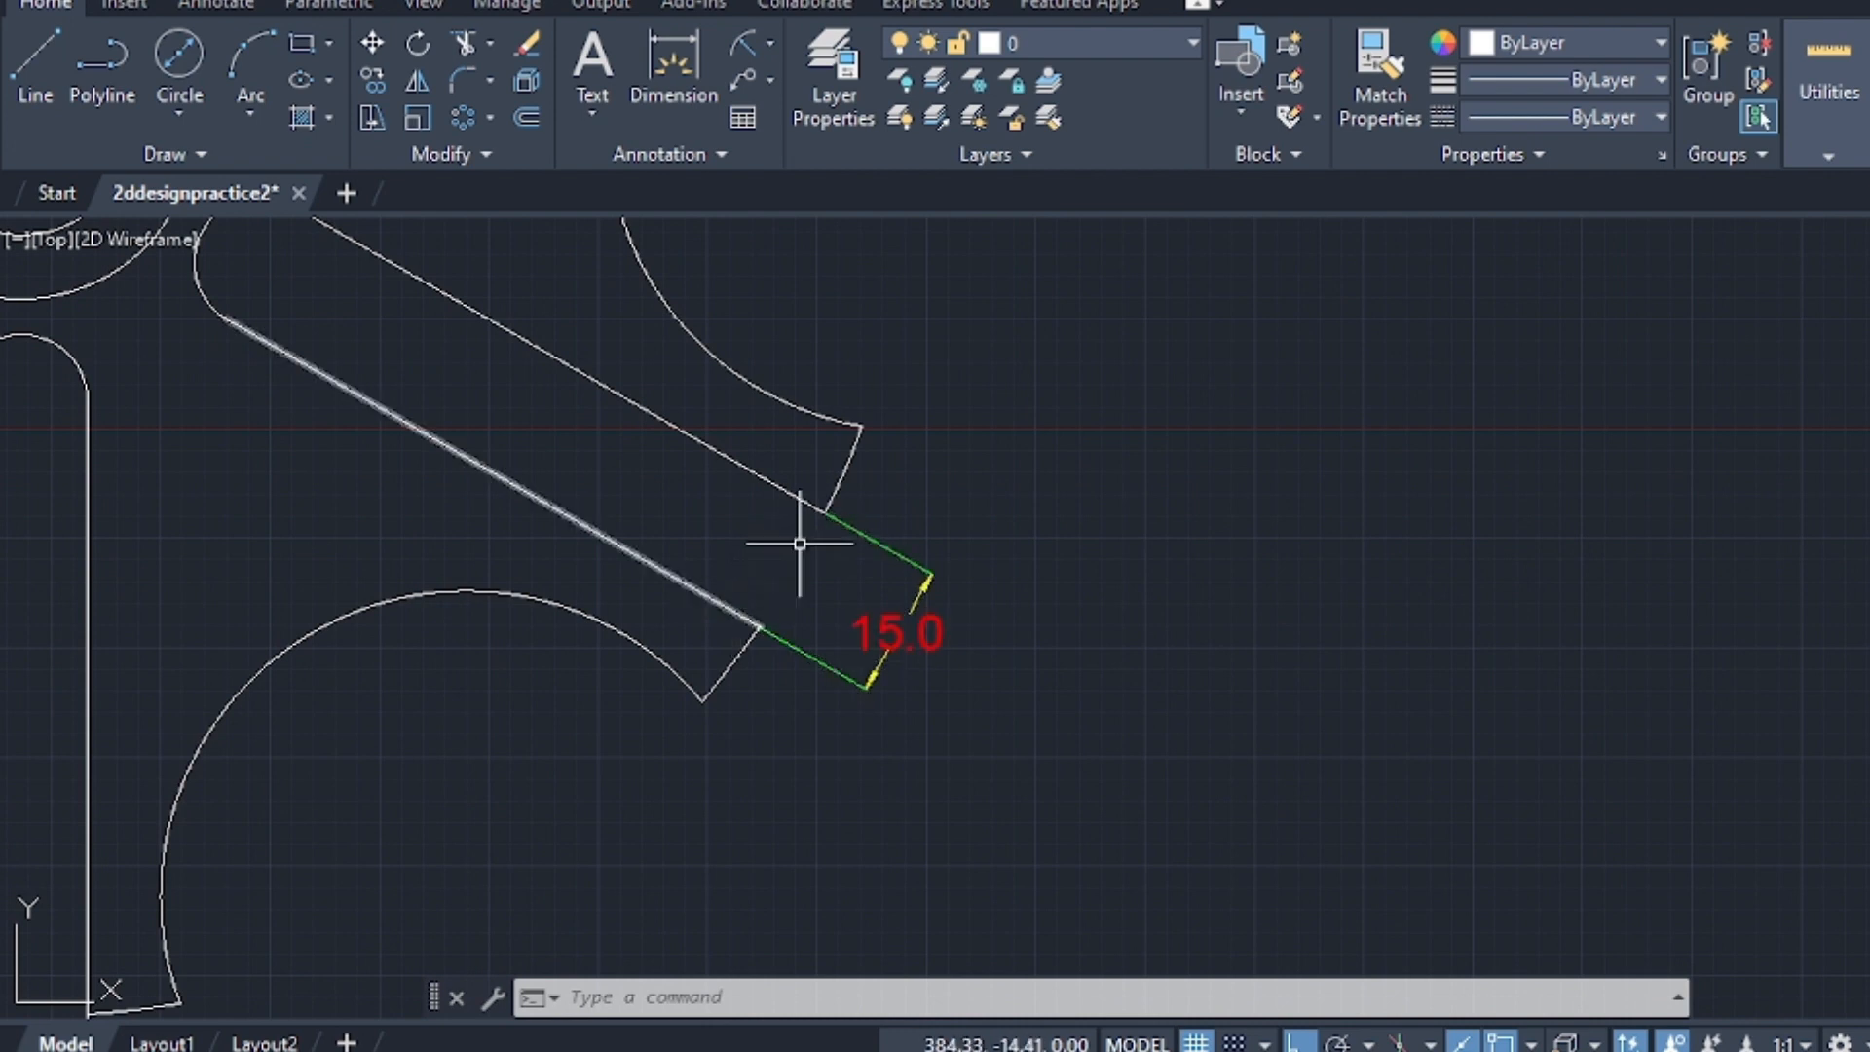
pyautogui.scroll(-4, 848, 623)
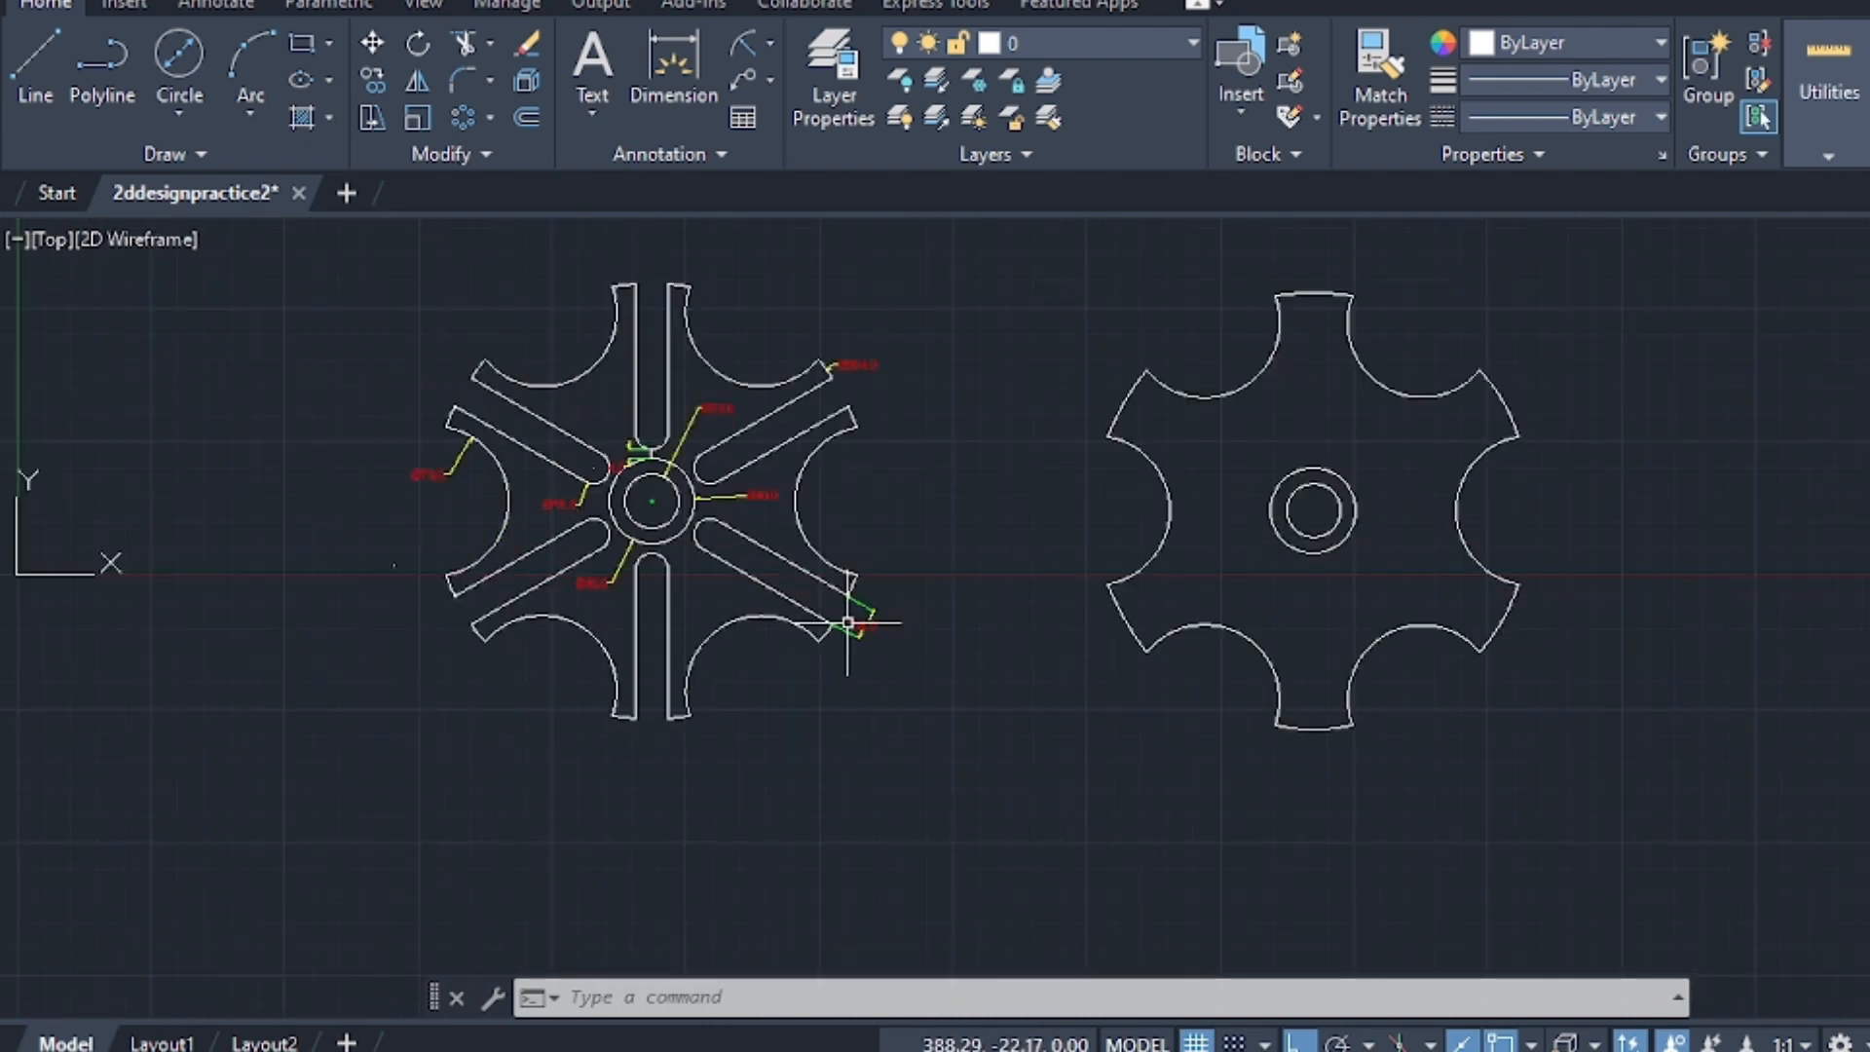
pyautogui.scroll(2, 900, 466)
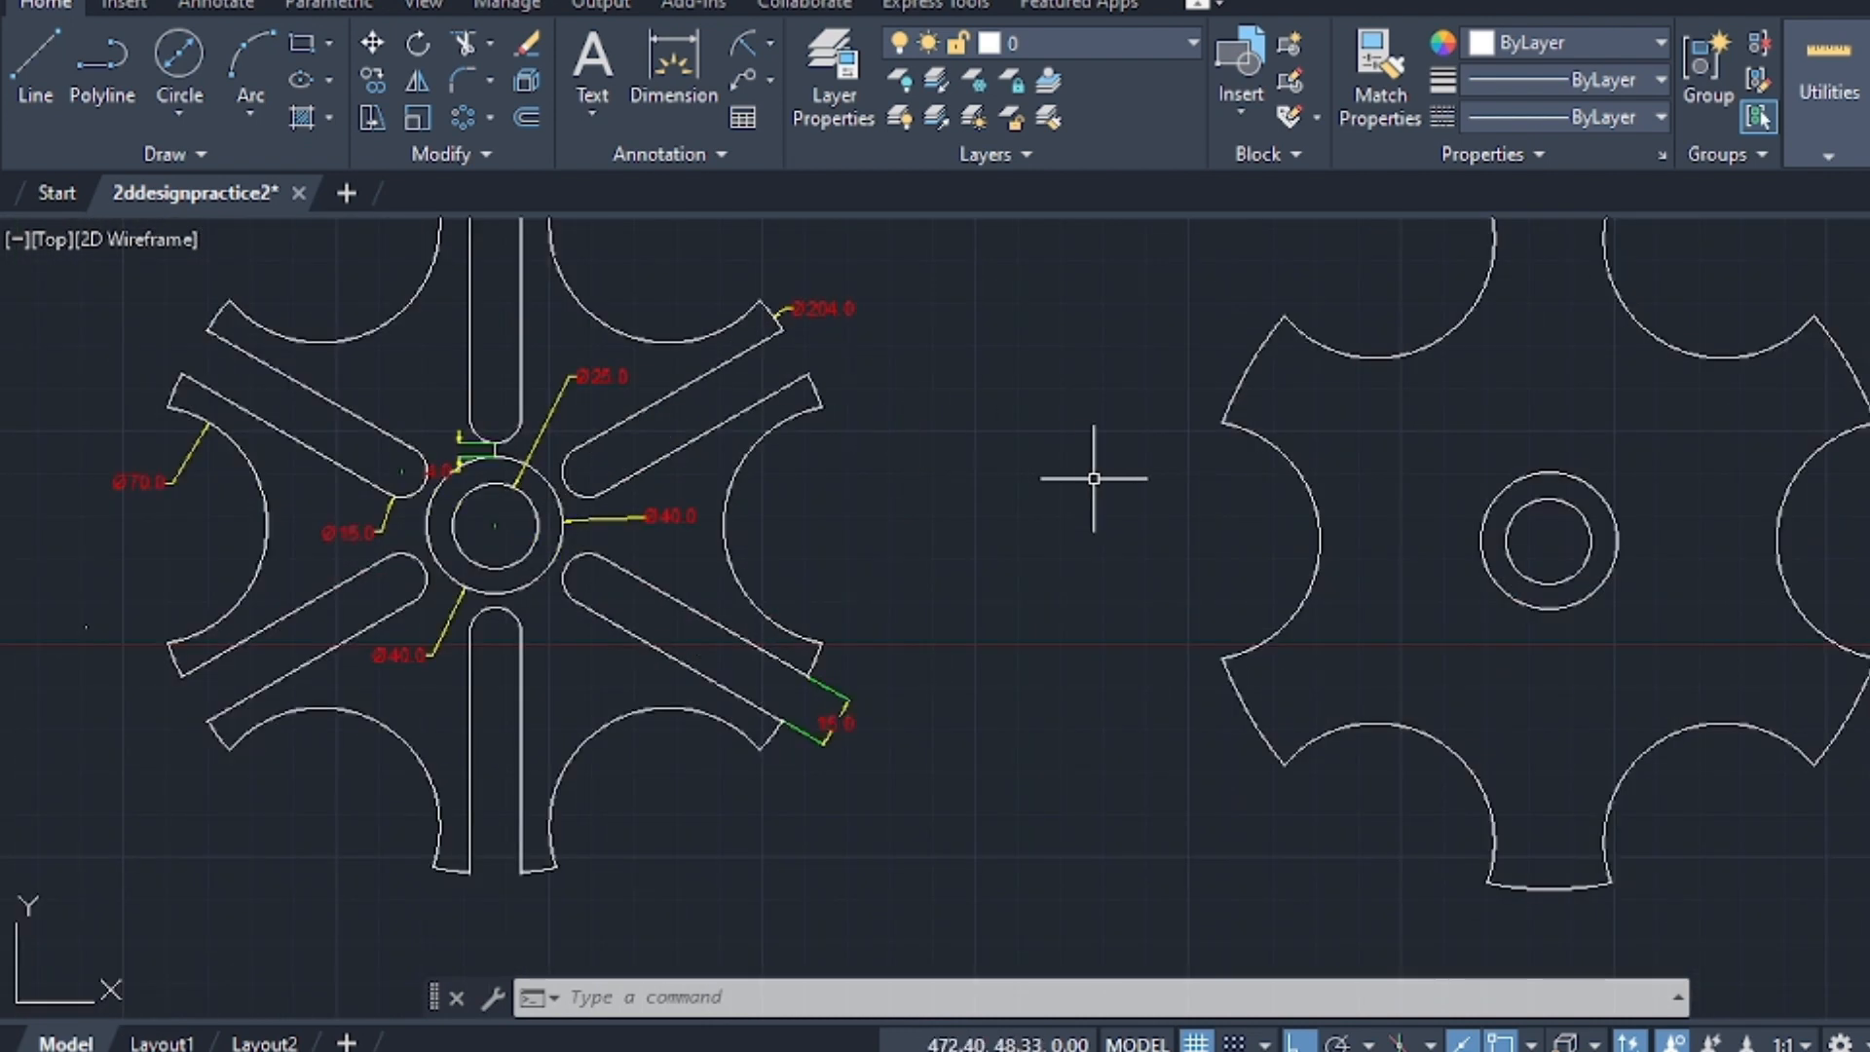
pyautogui.scroll(-2, 926, 499)
pyautogui.scroll(2, 1434, 485)
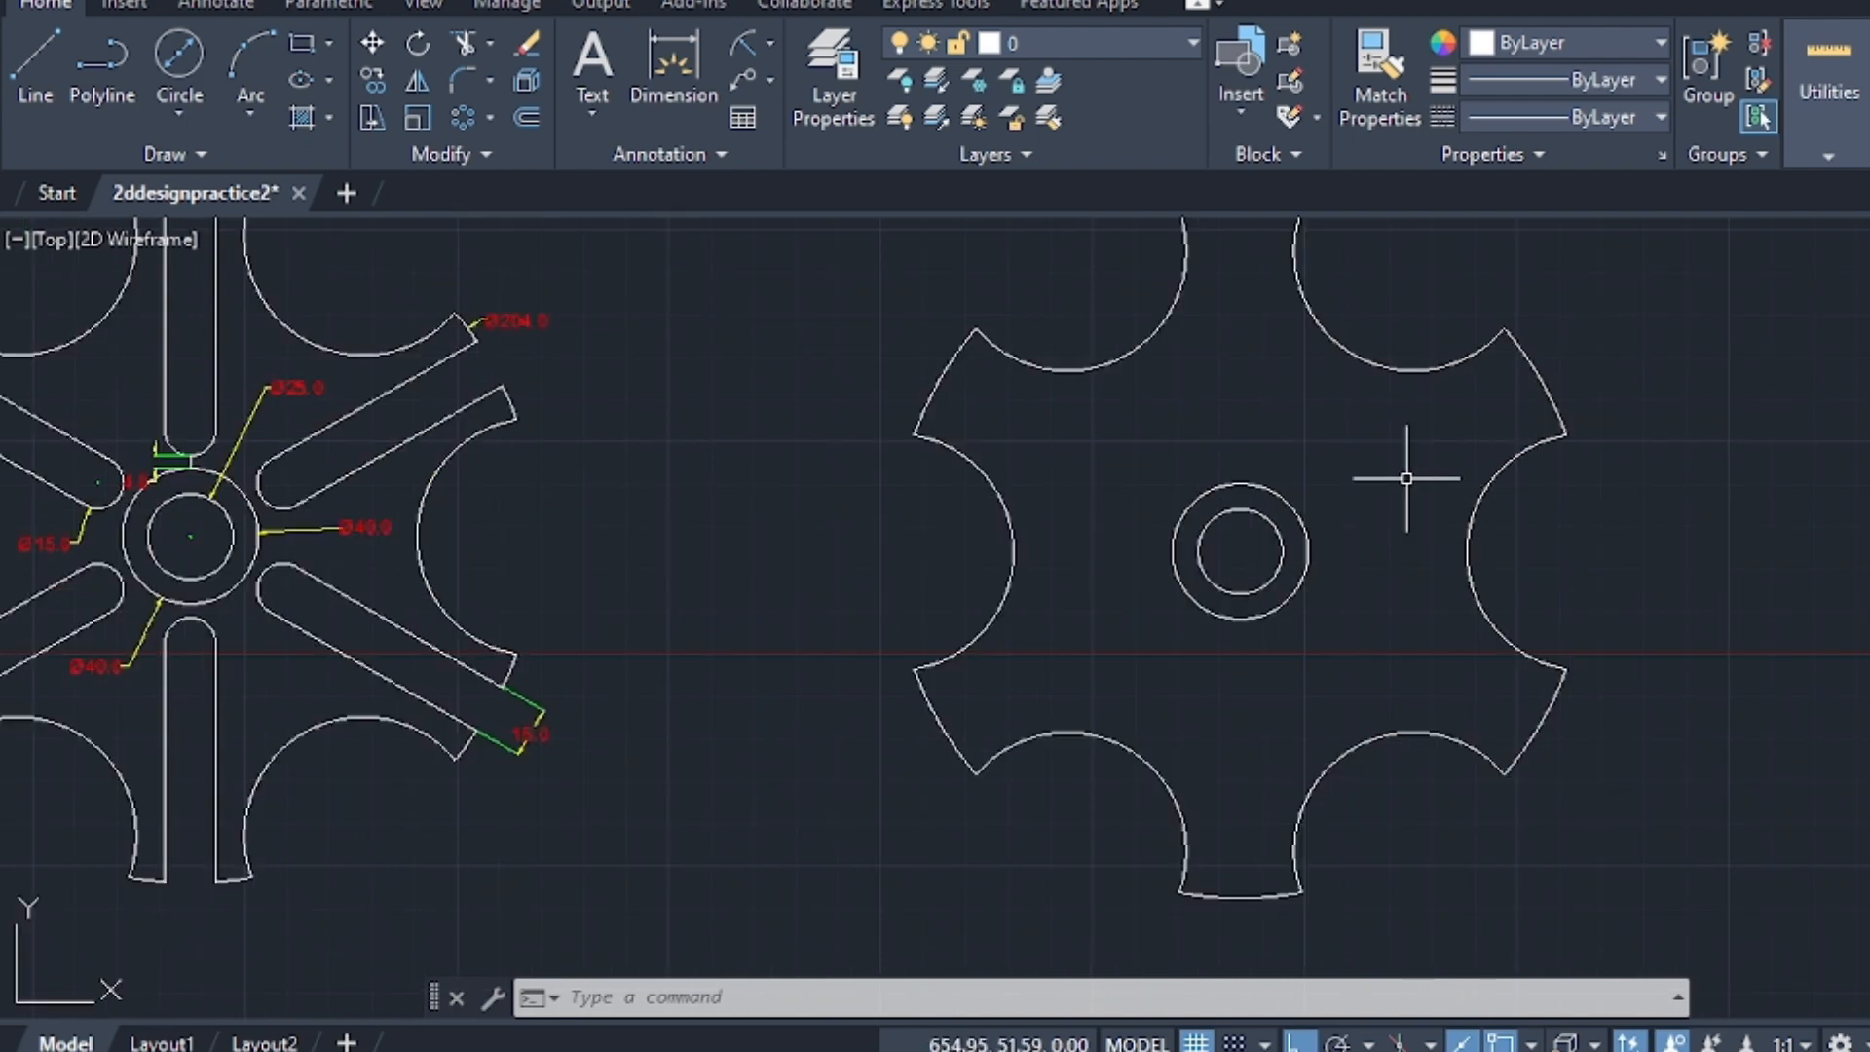
# Draw a vertical line from the hub centre of the new wheel up to the rim arc of its top arm
pyautogui.moveTo(1394, 468); pyautogui.dragTo(1378, 560, button='middle')
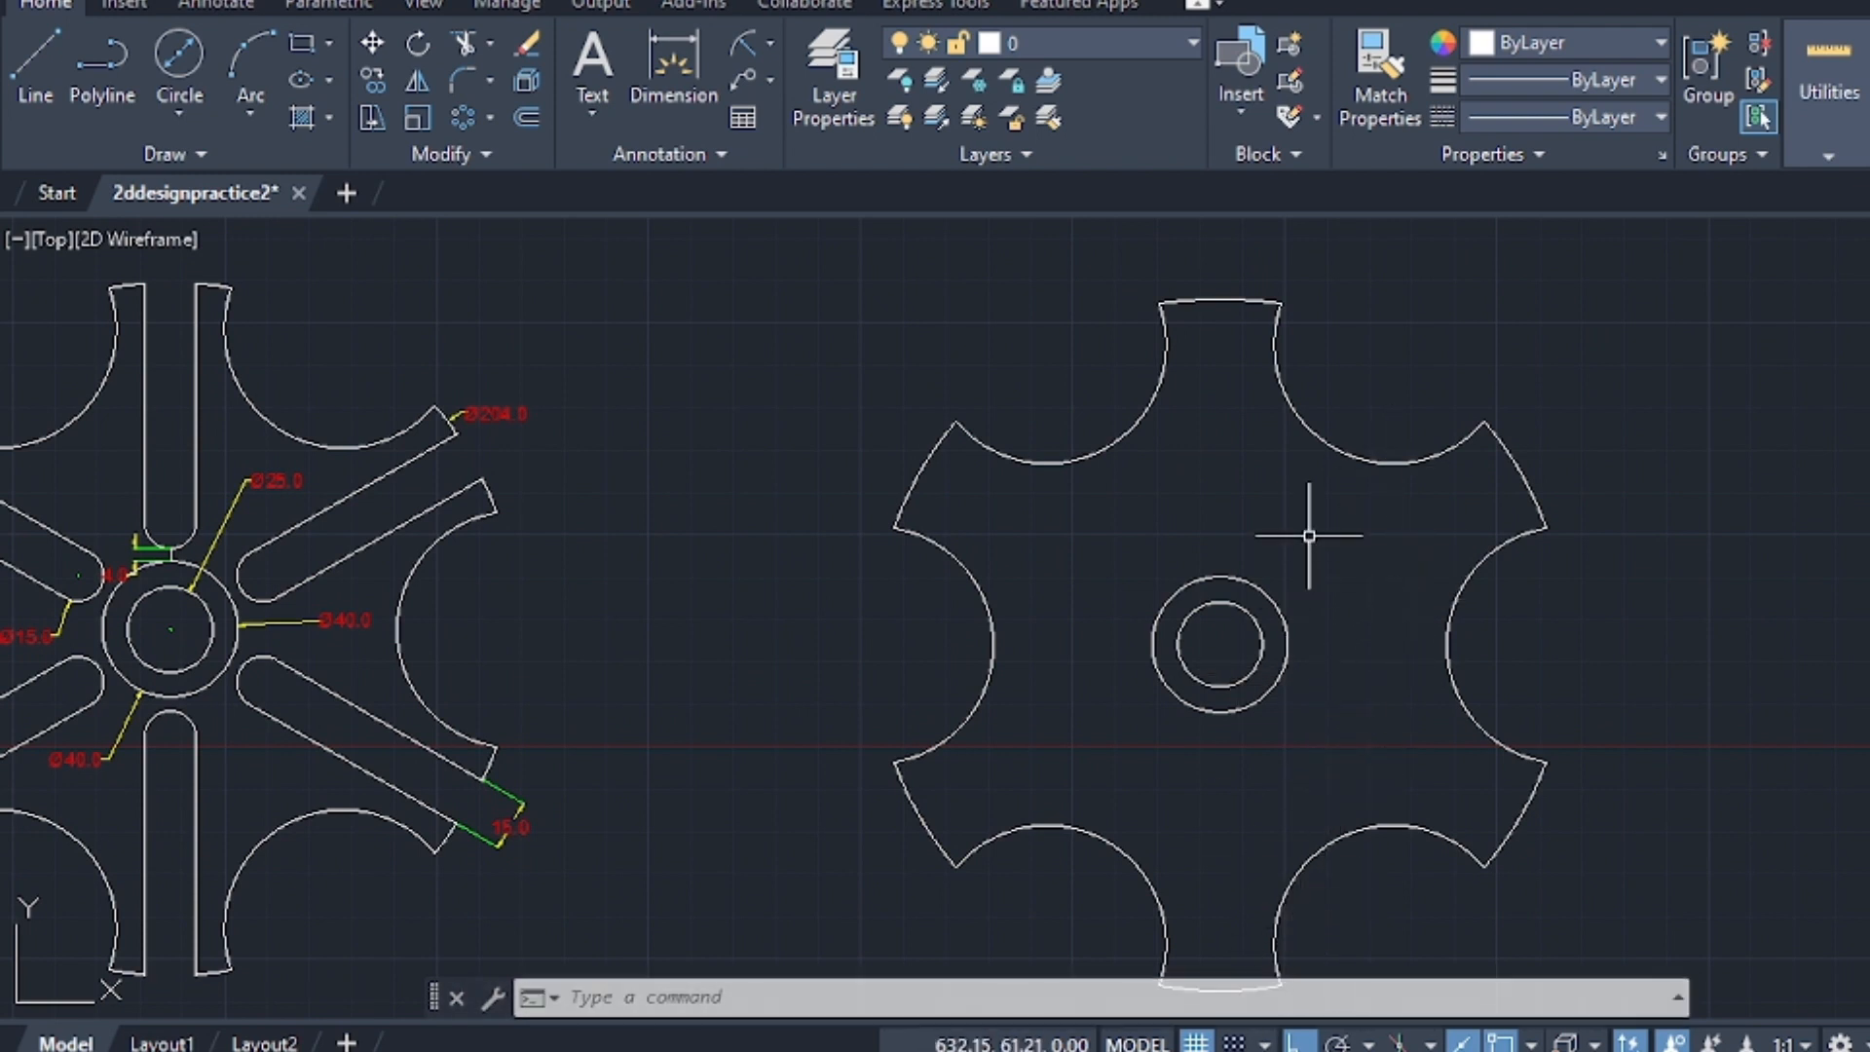
pyautogui.click(26, 54)
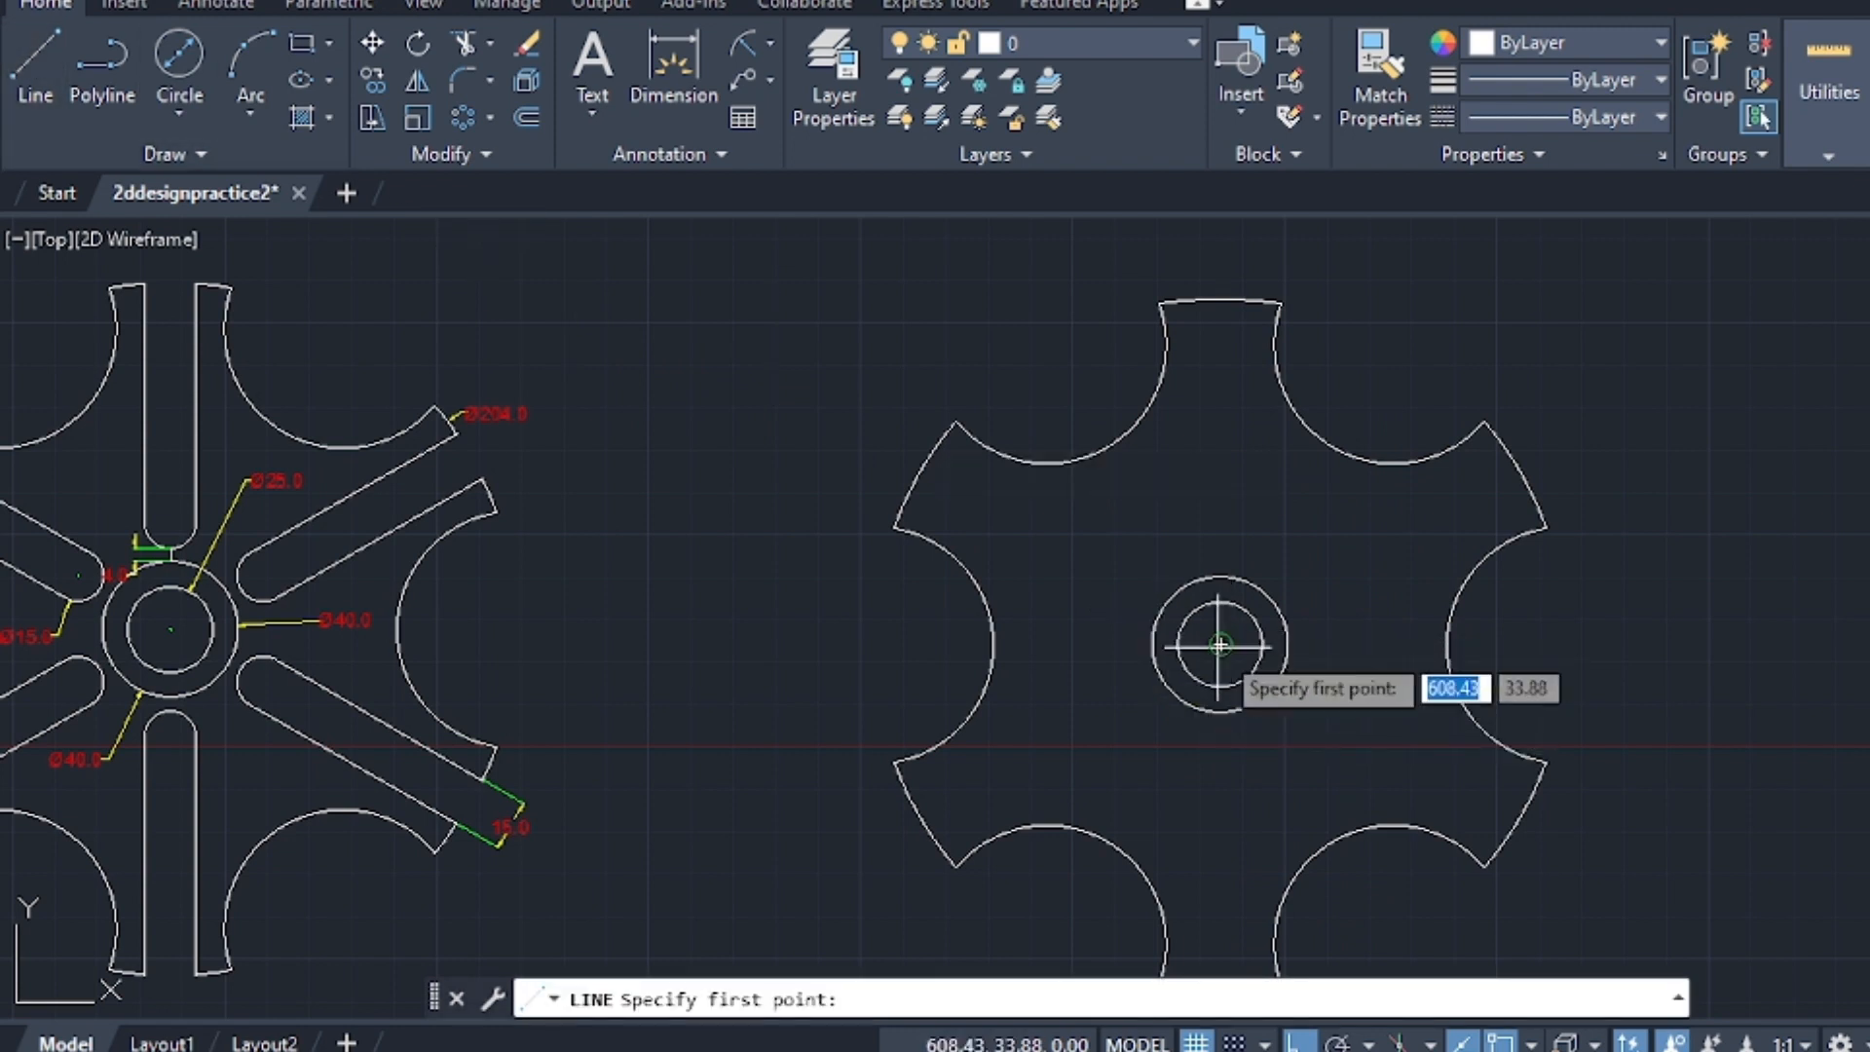
pyautogui.click(1220, 644)
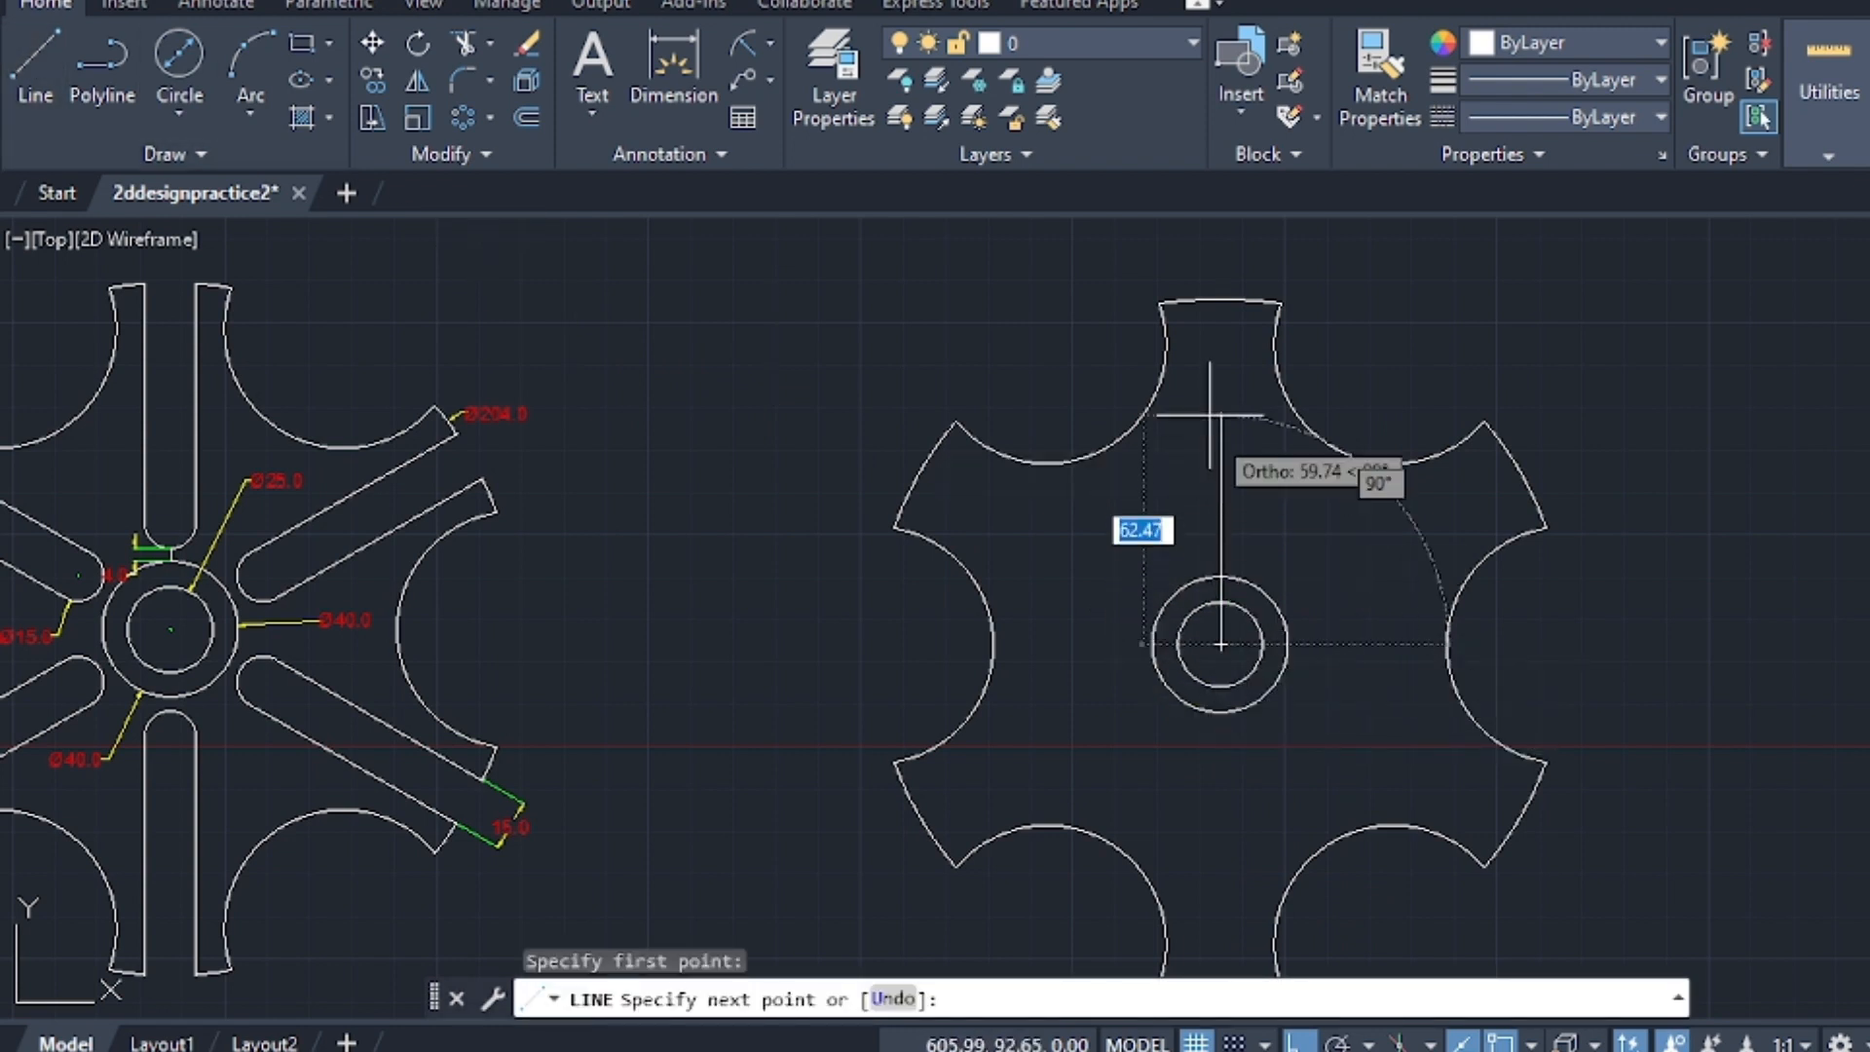
pyautogui.click(1220, 298)
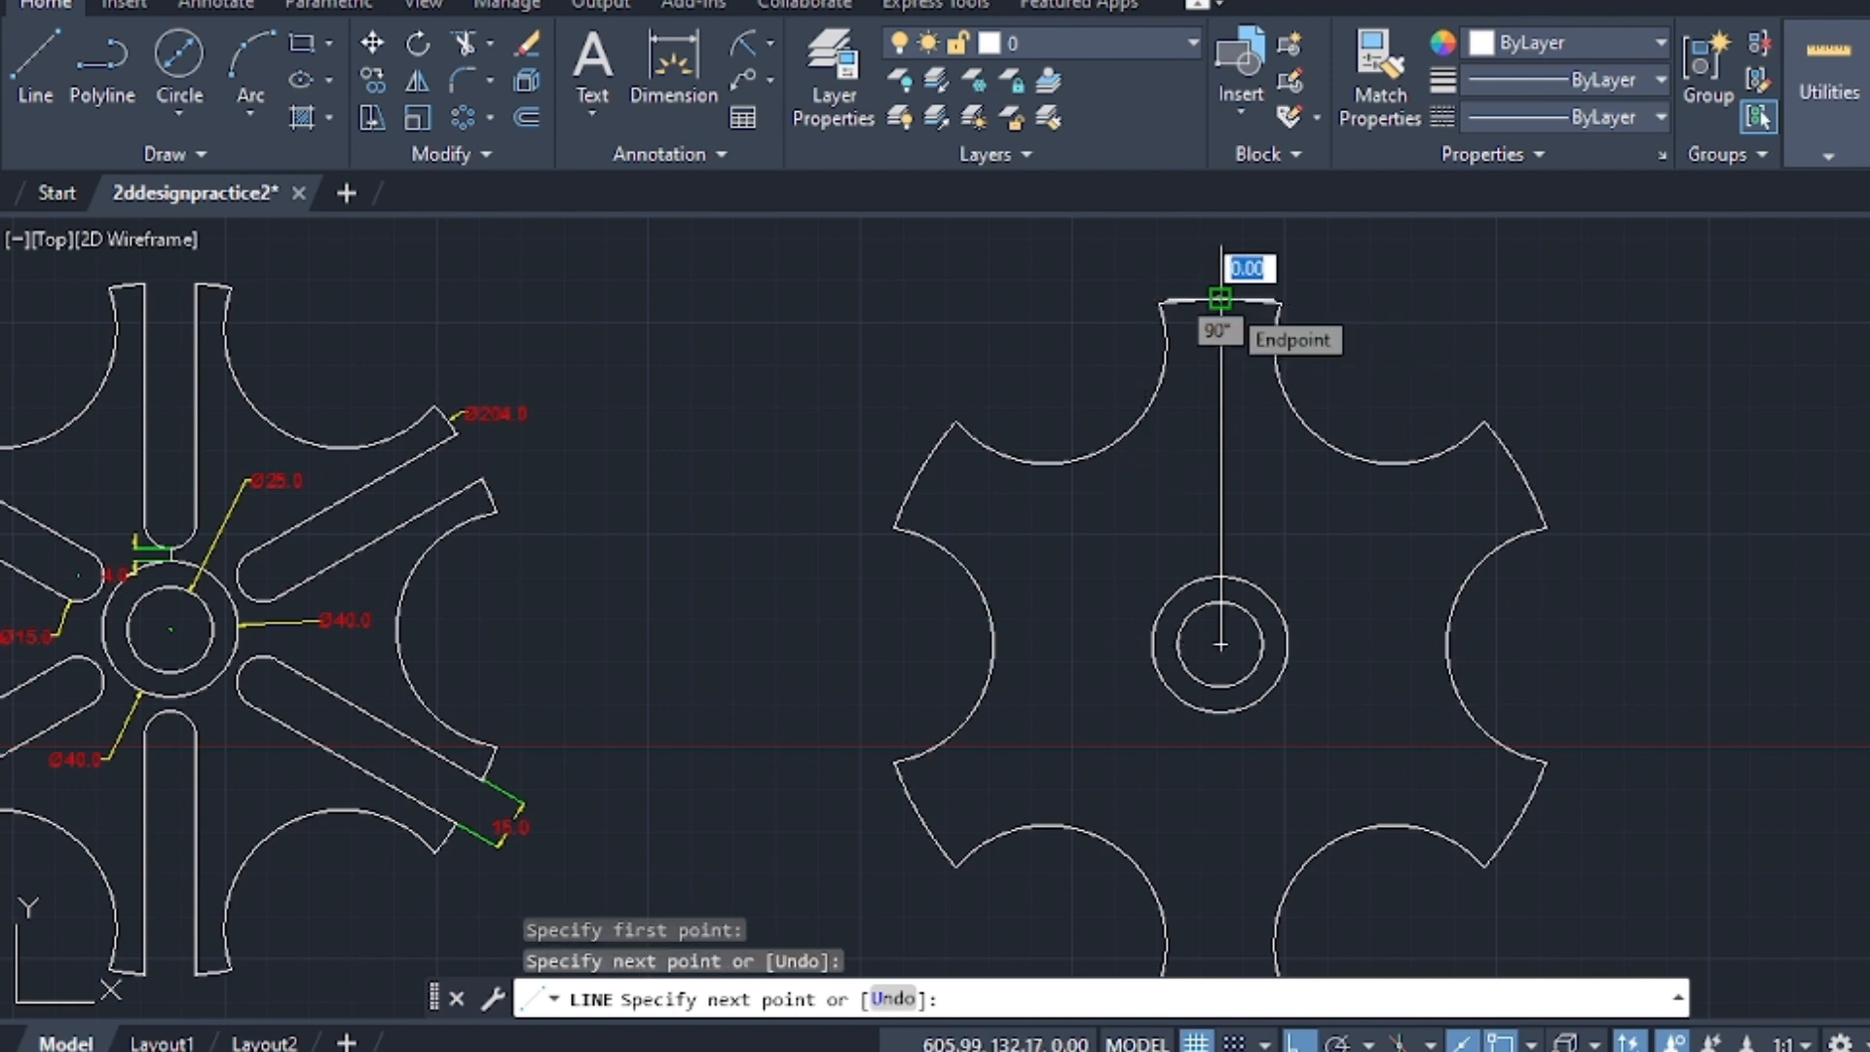
pyautogui.press('Escape')
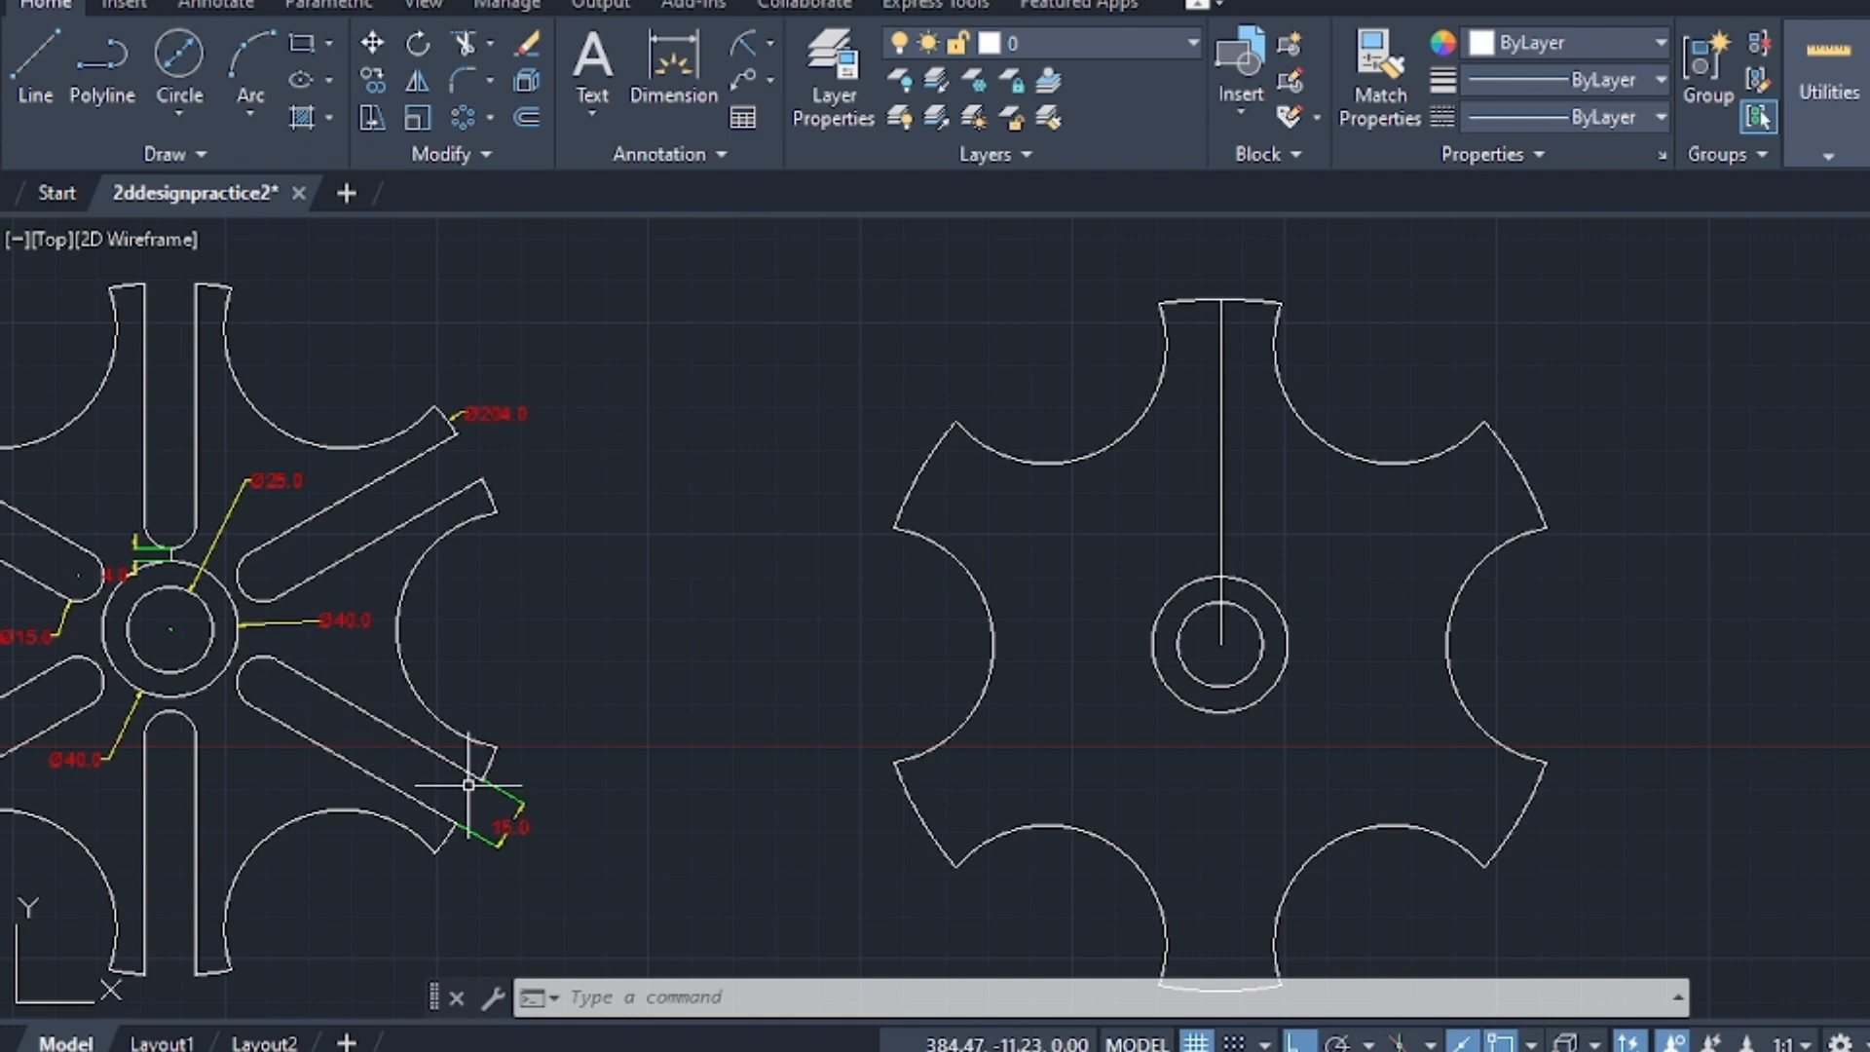
# Check the slot width dimension on the reference wheel's lower-right arm against the new wheel's top arm
pyautogui.scroll(4, 468, 785)
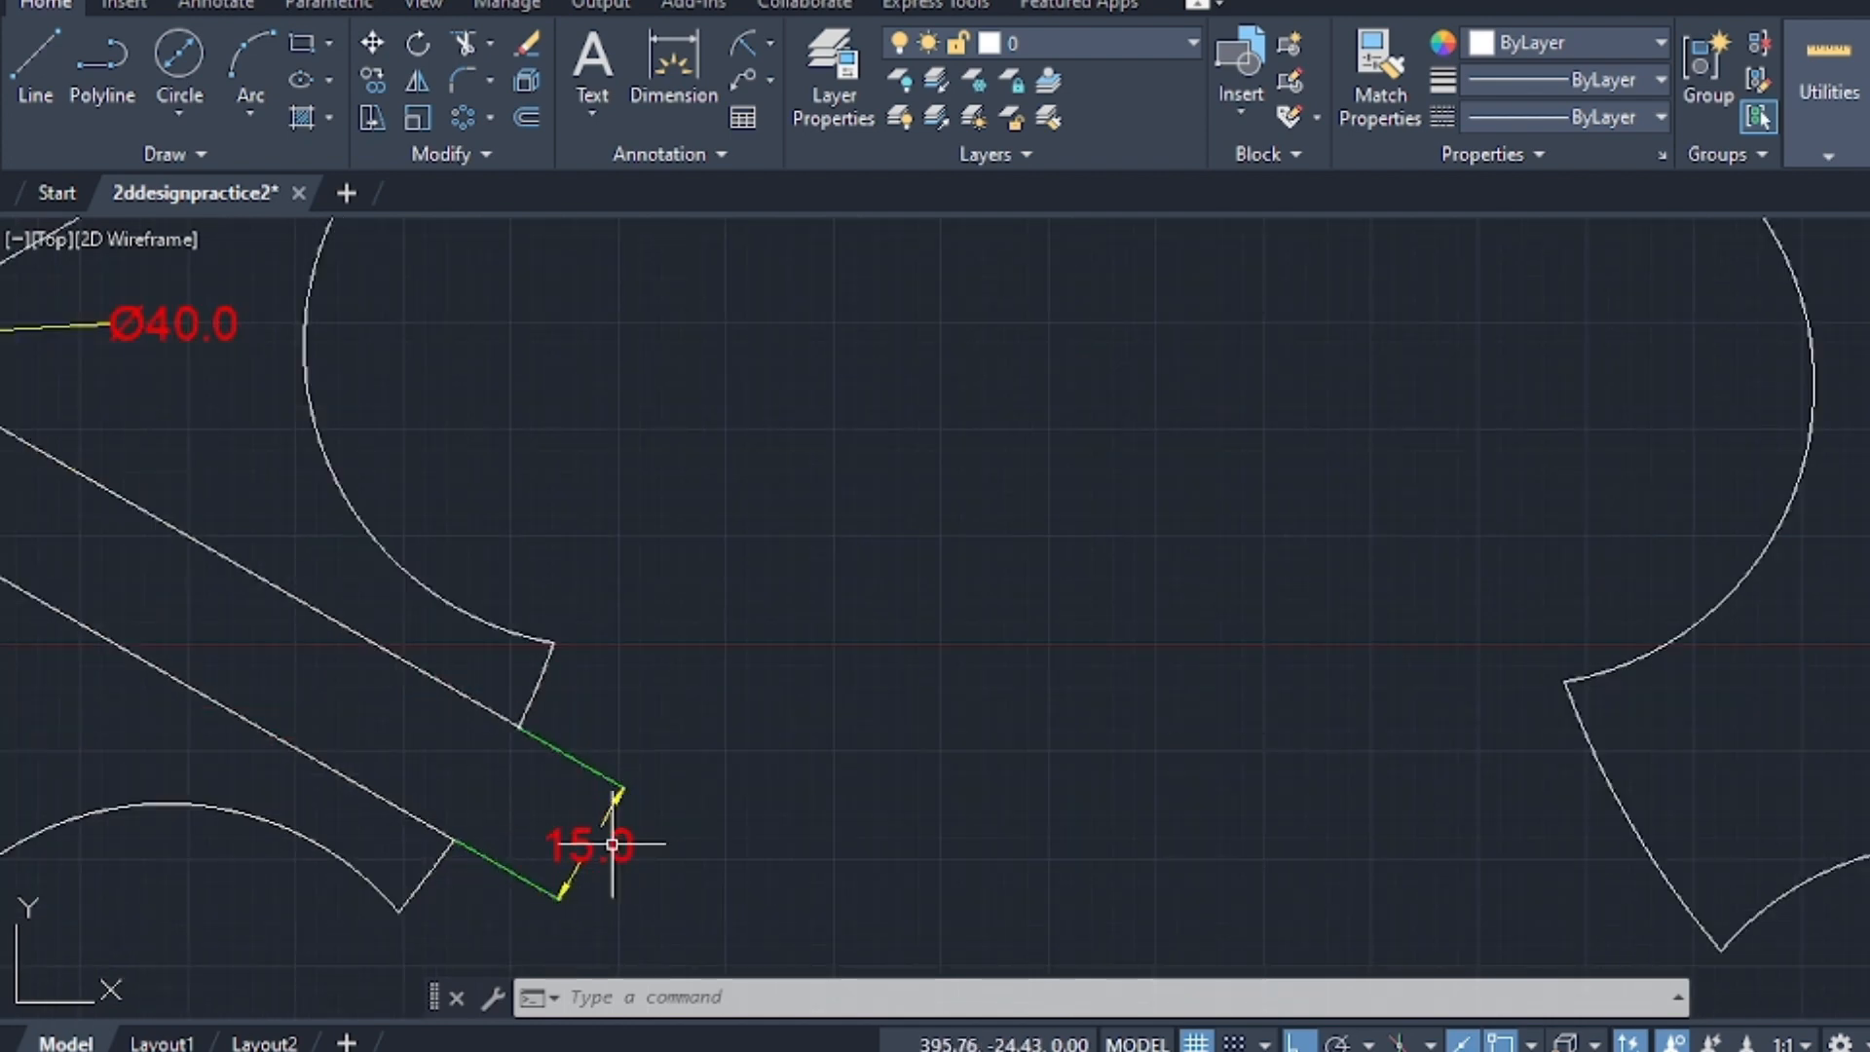
pyautogui.scroll(-2, 604, 845)
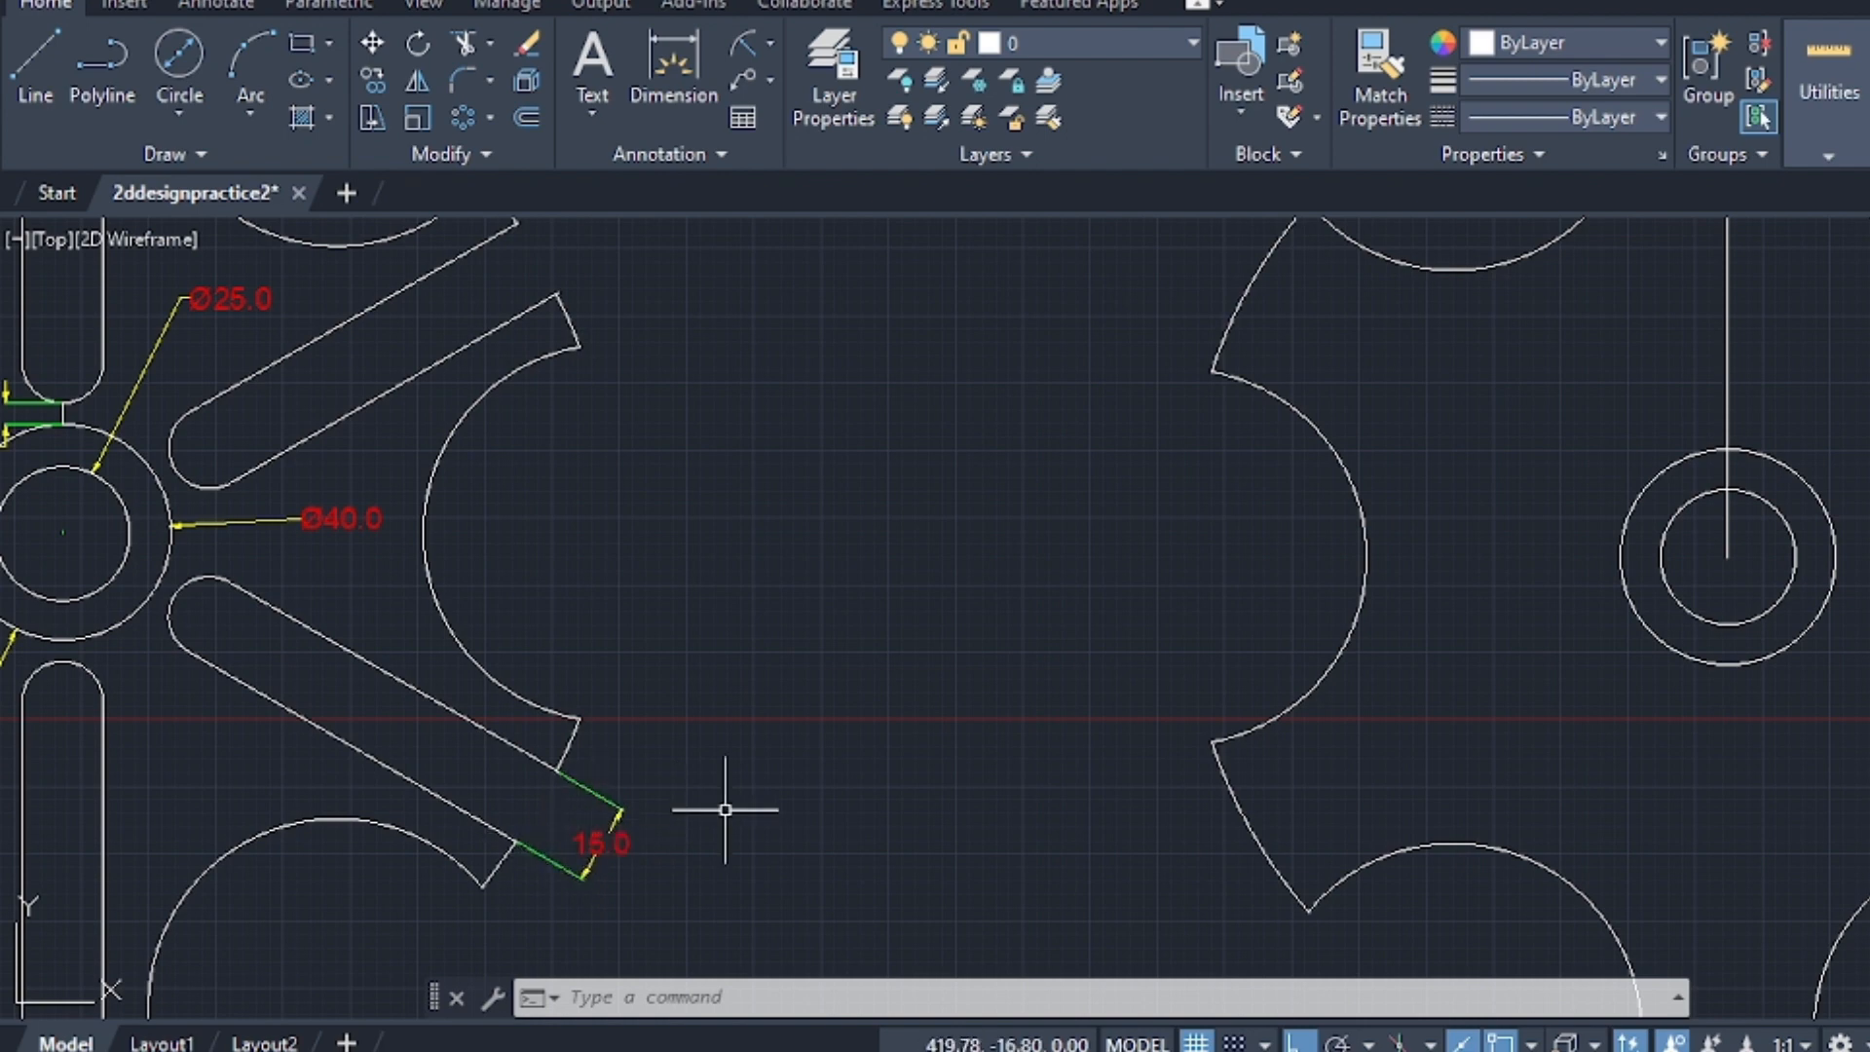
pyautogui.scroll(3, 580, 857)
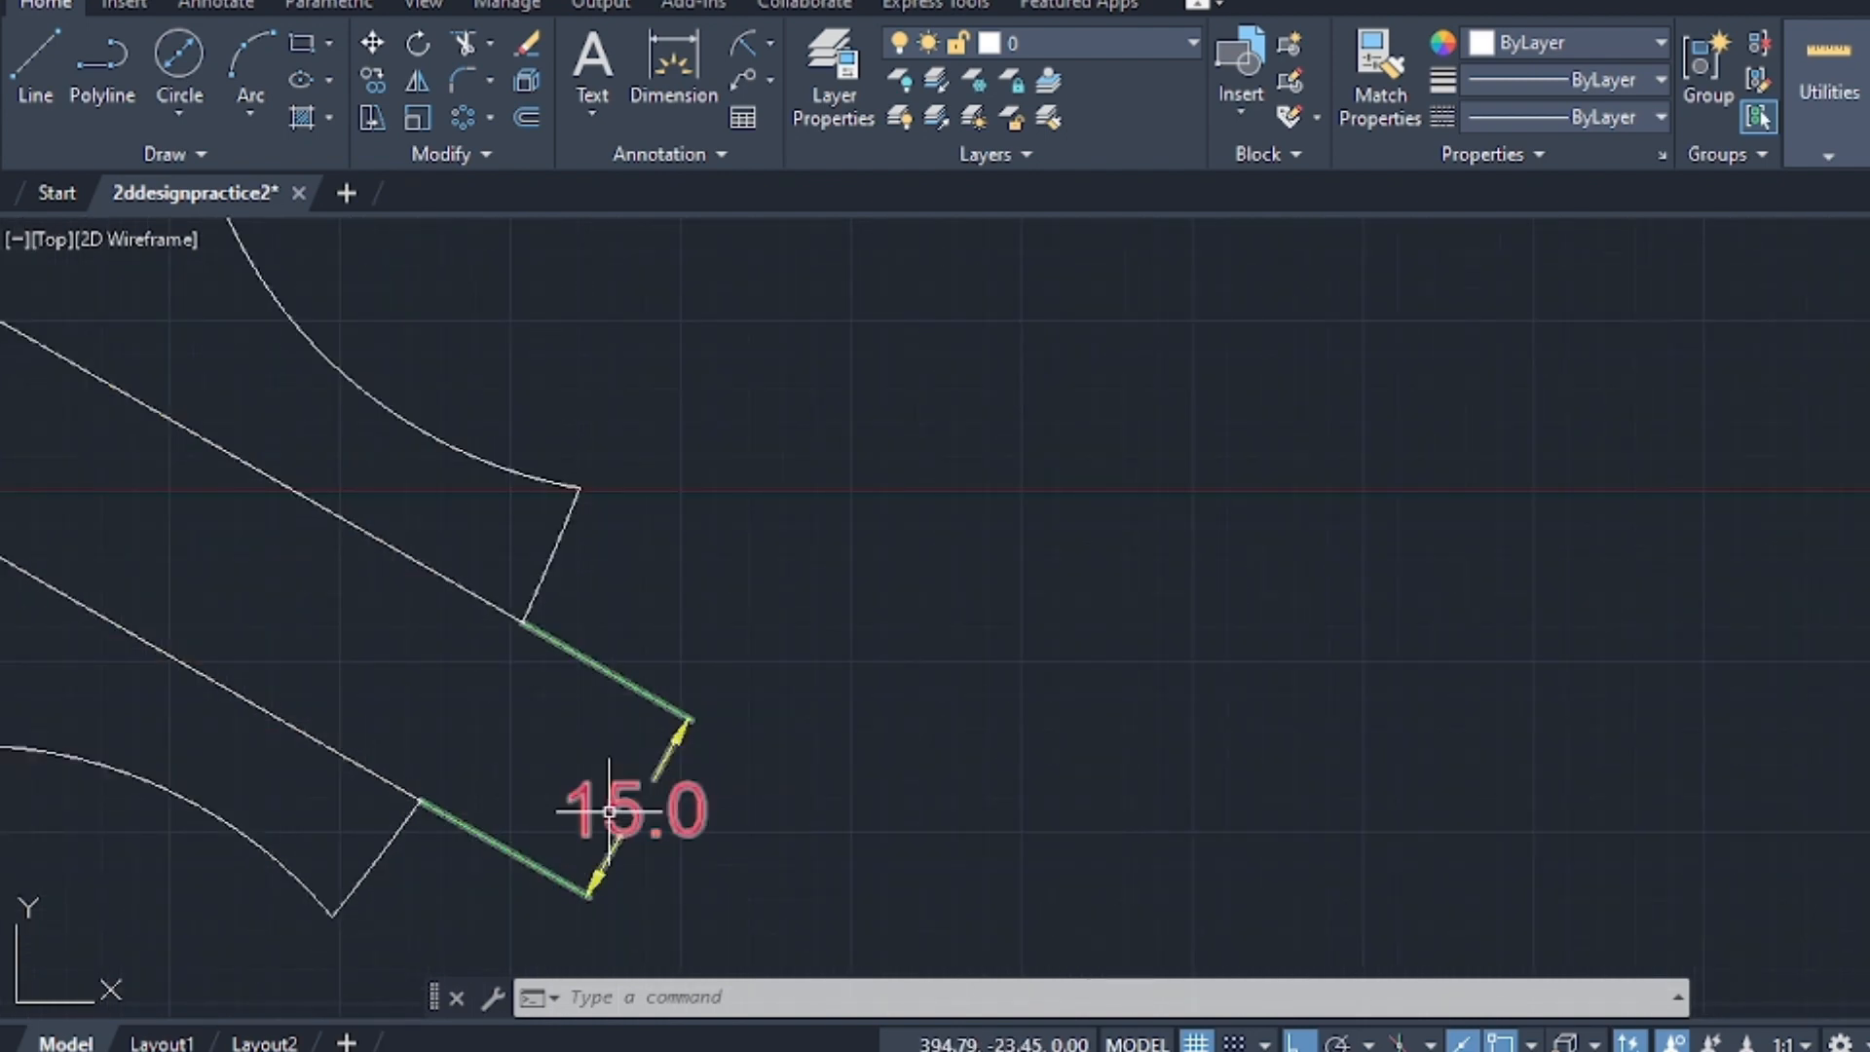
pyautogui.scroll(-4, 543, 781)
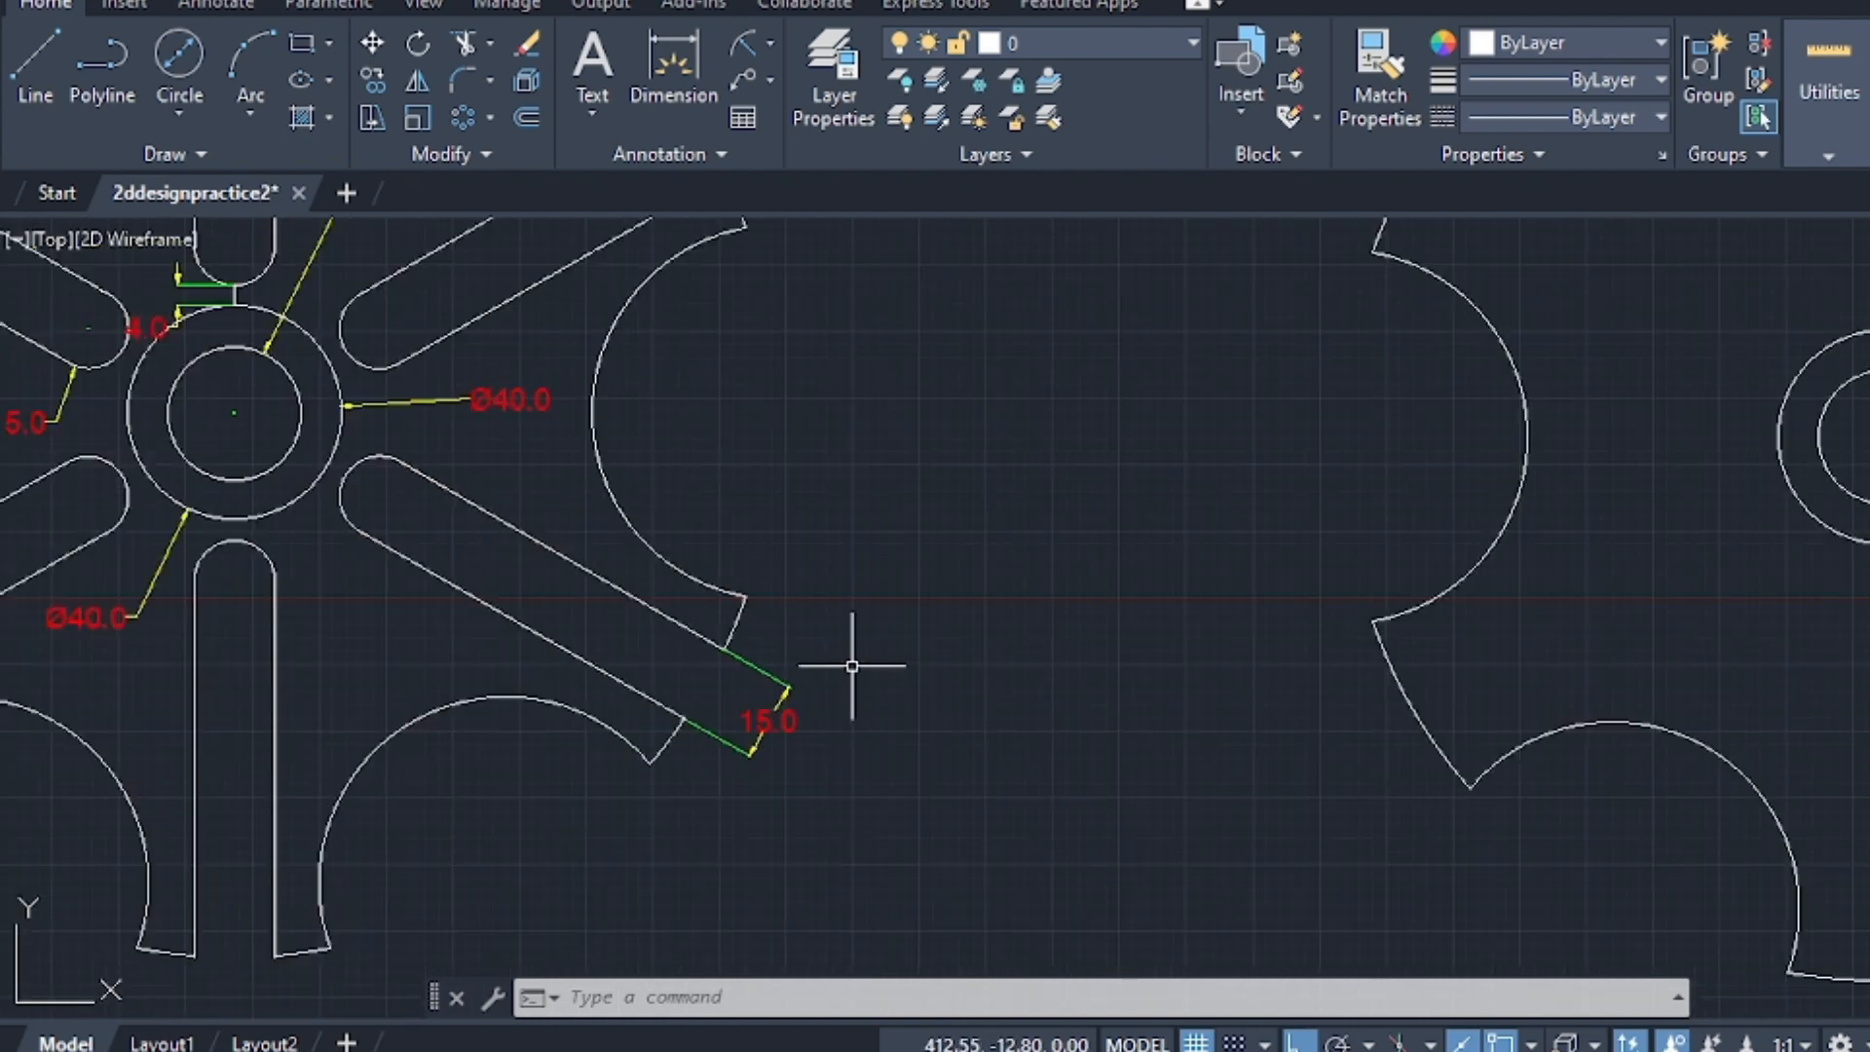
pyautogui.scroll(-2, 1140, 553)
pyautogui.moveTo(1132, 560); pyautogui.dragTo(683, 773, button='middle')
pyautogui.scroll(2, 1106, 382)
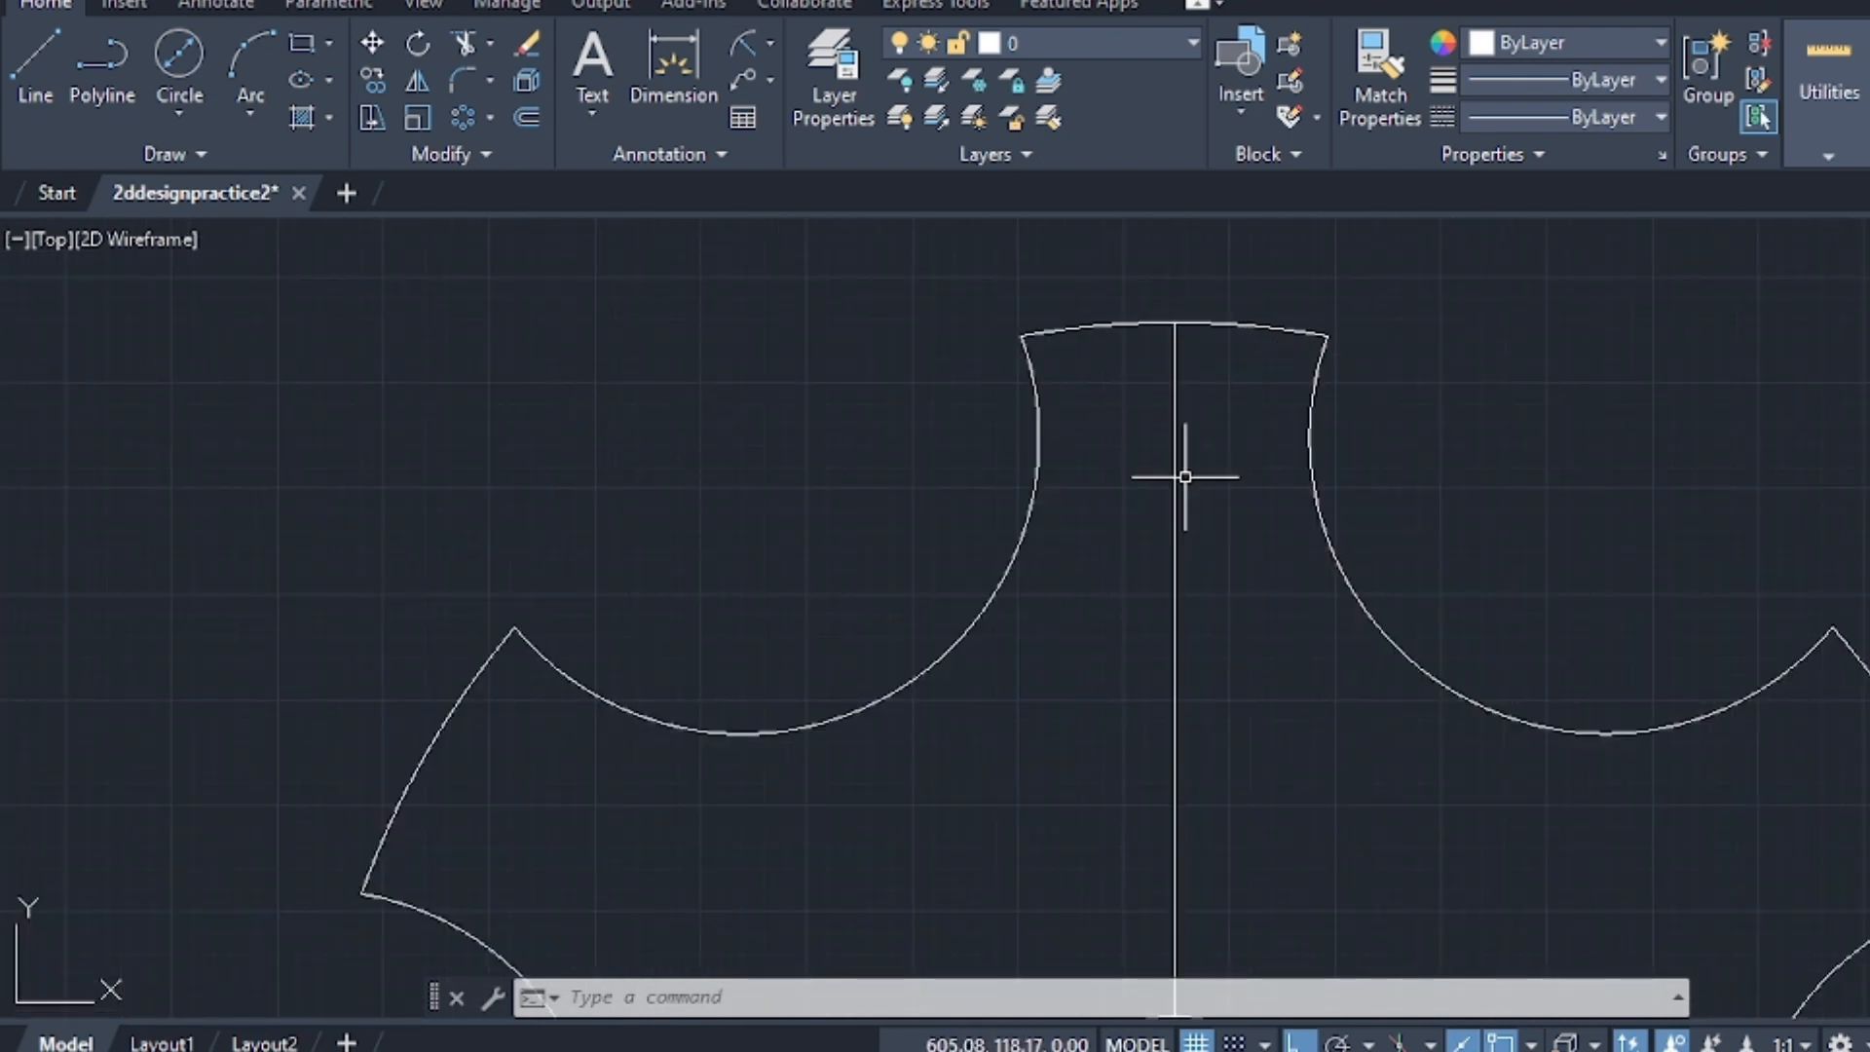
pyautogui.scroll(-2, 1189, 471)
pyautogui.moveTo(1194, 493)
pyautogui.mouseDown(button='middle')
pyautogui.moveTo(1229, 487)
pyautogui.moveTo(1200, 455)
pyautogui.mouseUp(button='middle')
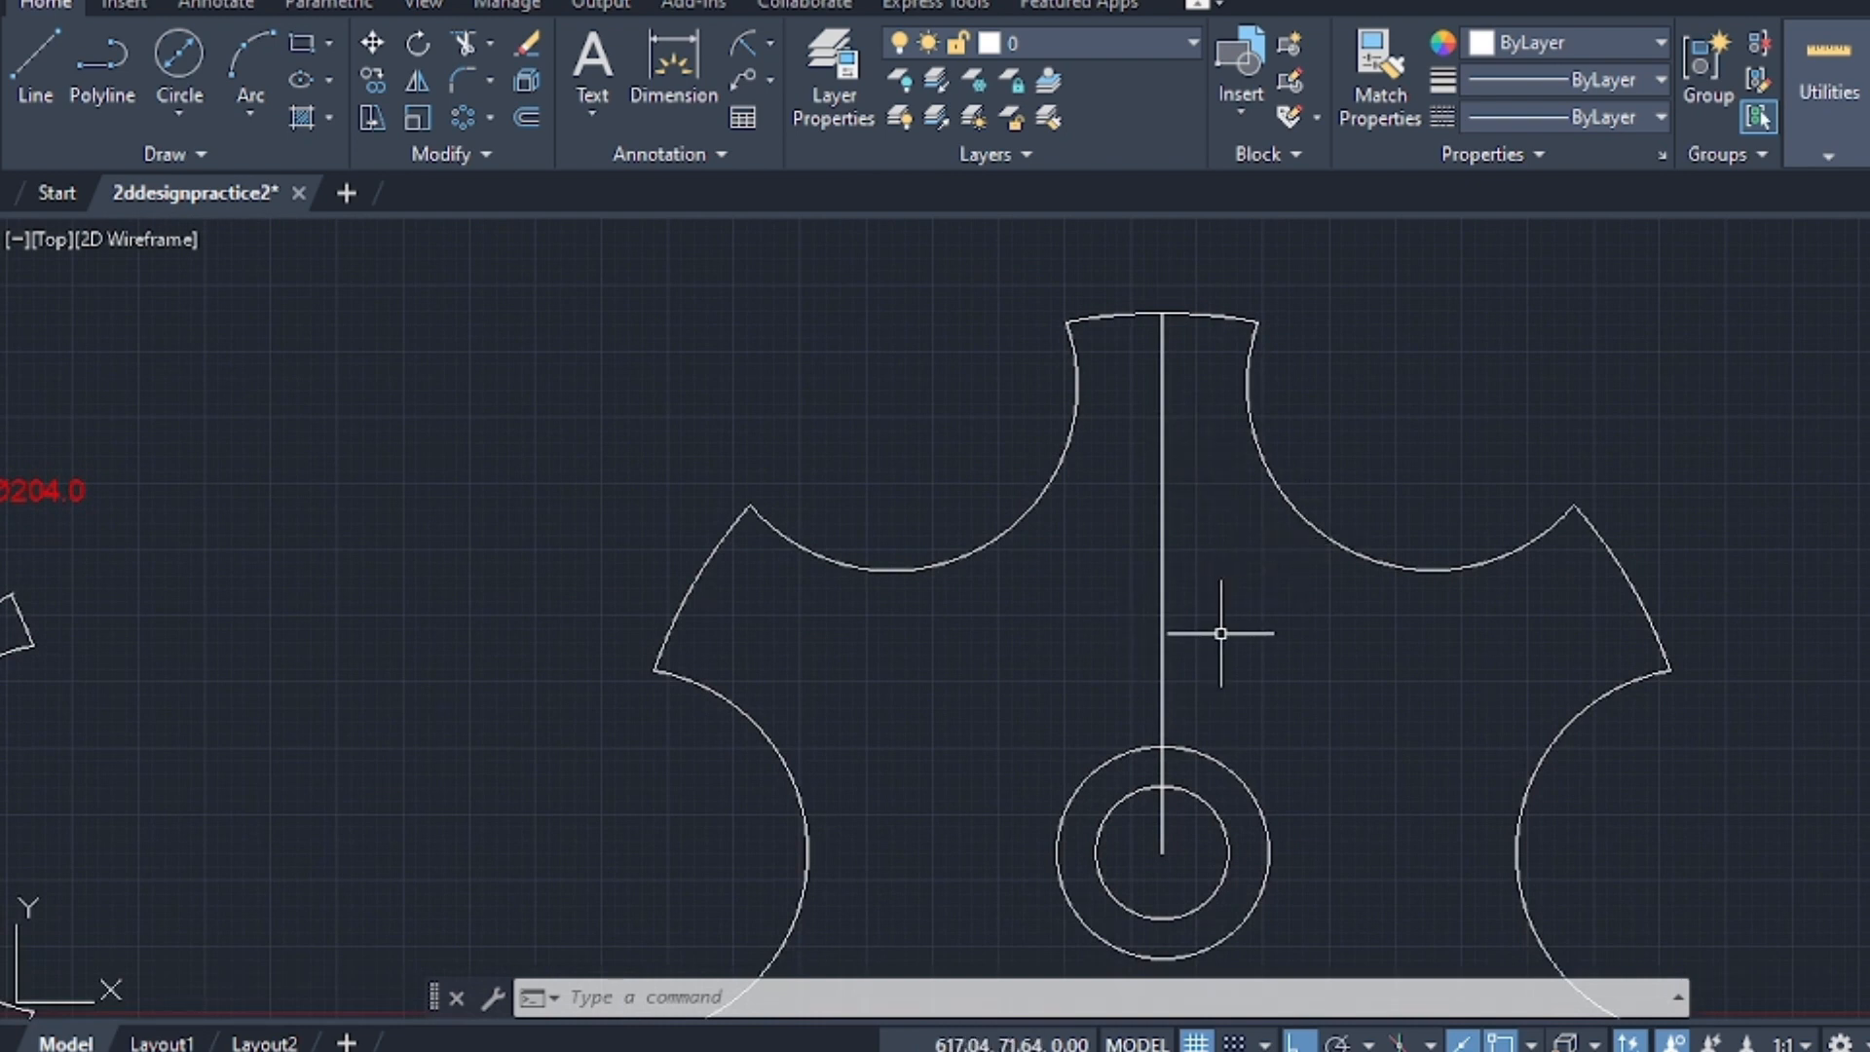
# Offset the vertical centre line of the new wheel's top arm by 7.5 to each side
pyautogui.write('o')
pyautogui.press('Return')
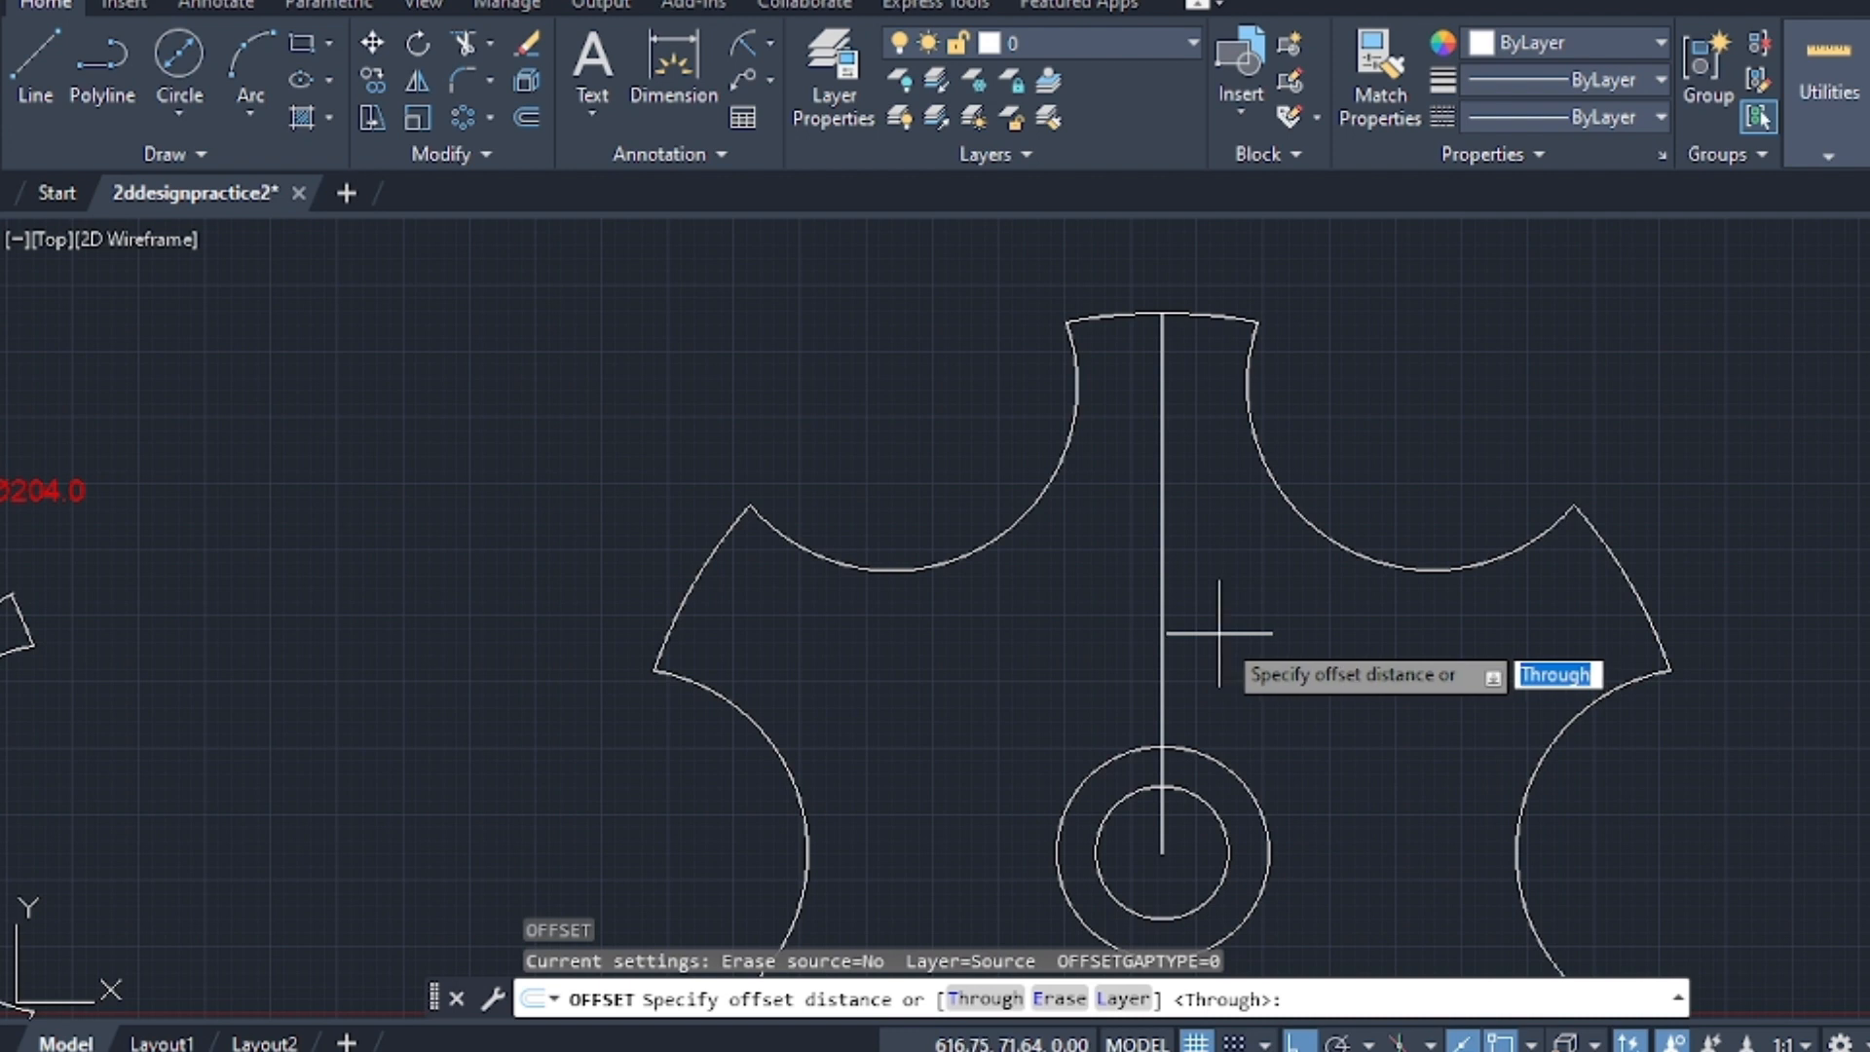
pyautogui.press('BackSpace')
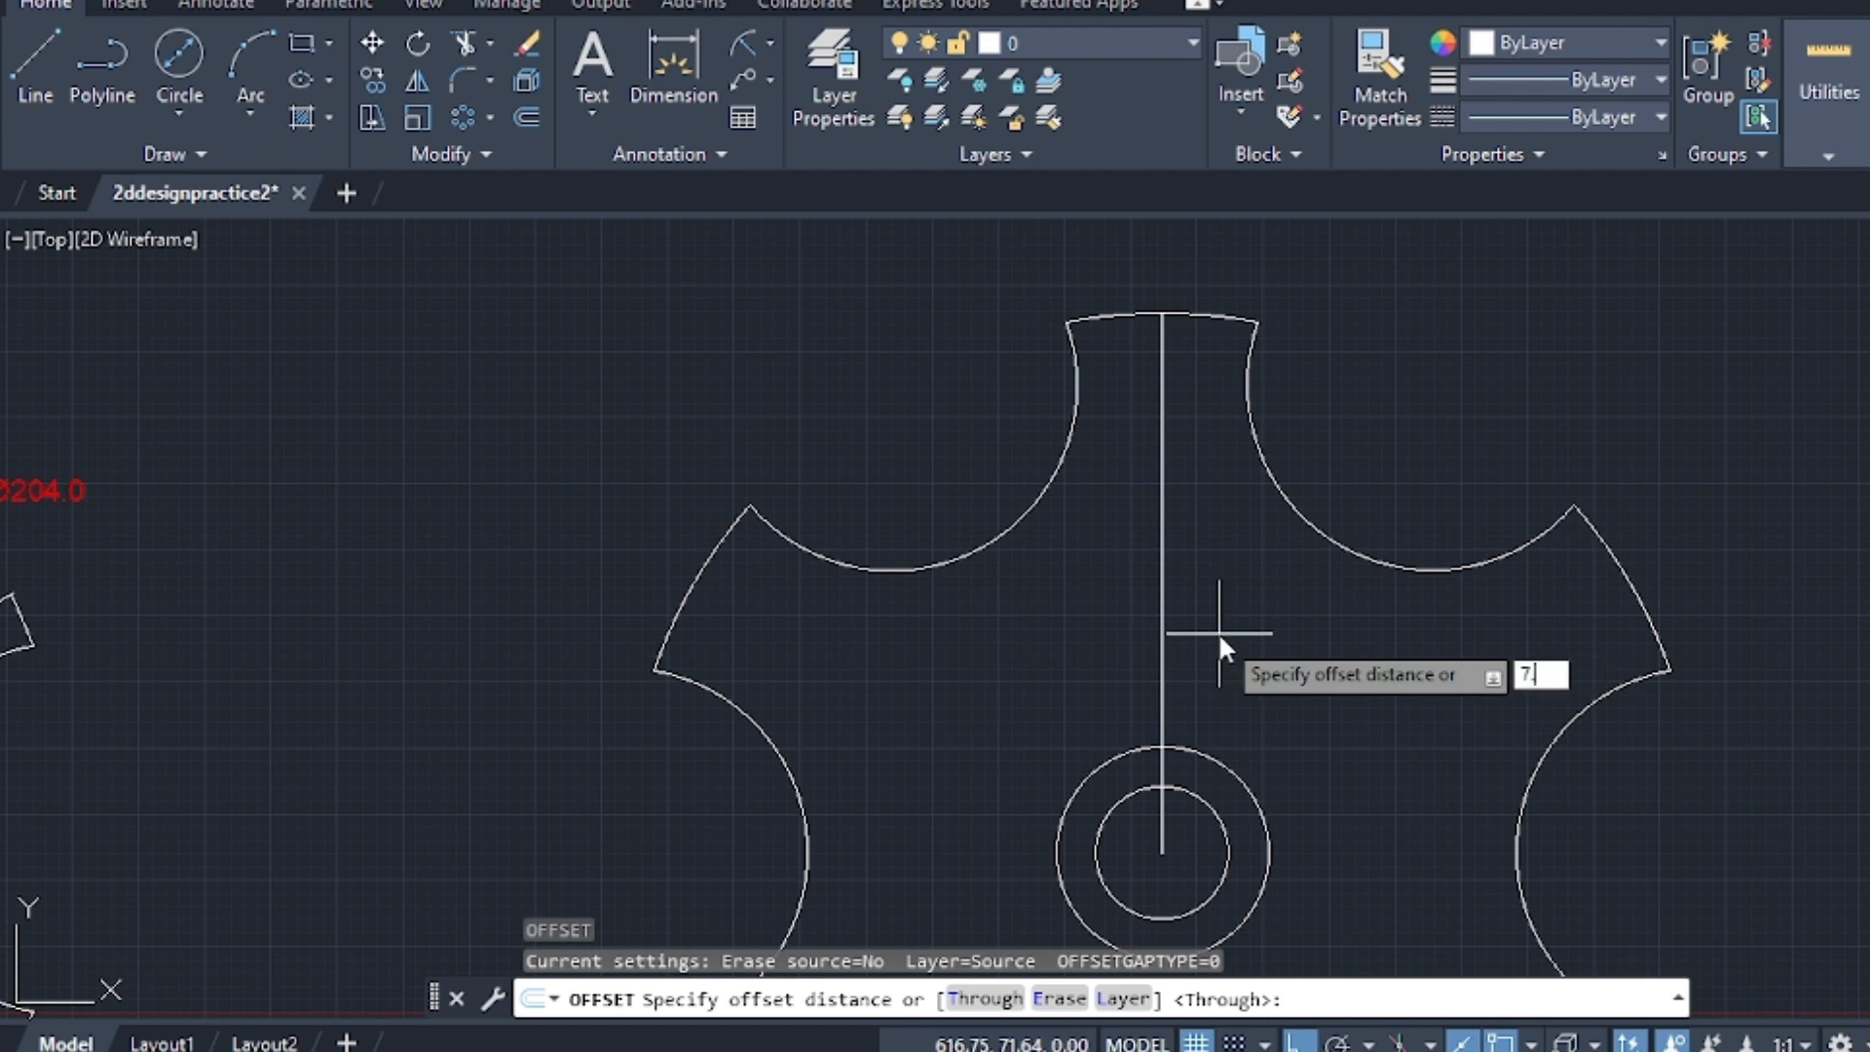
pyautogui.write('7.5')
pyautogui.press('Return')
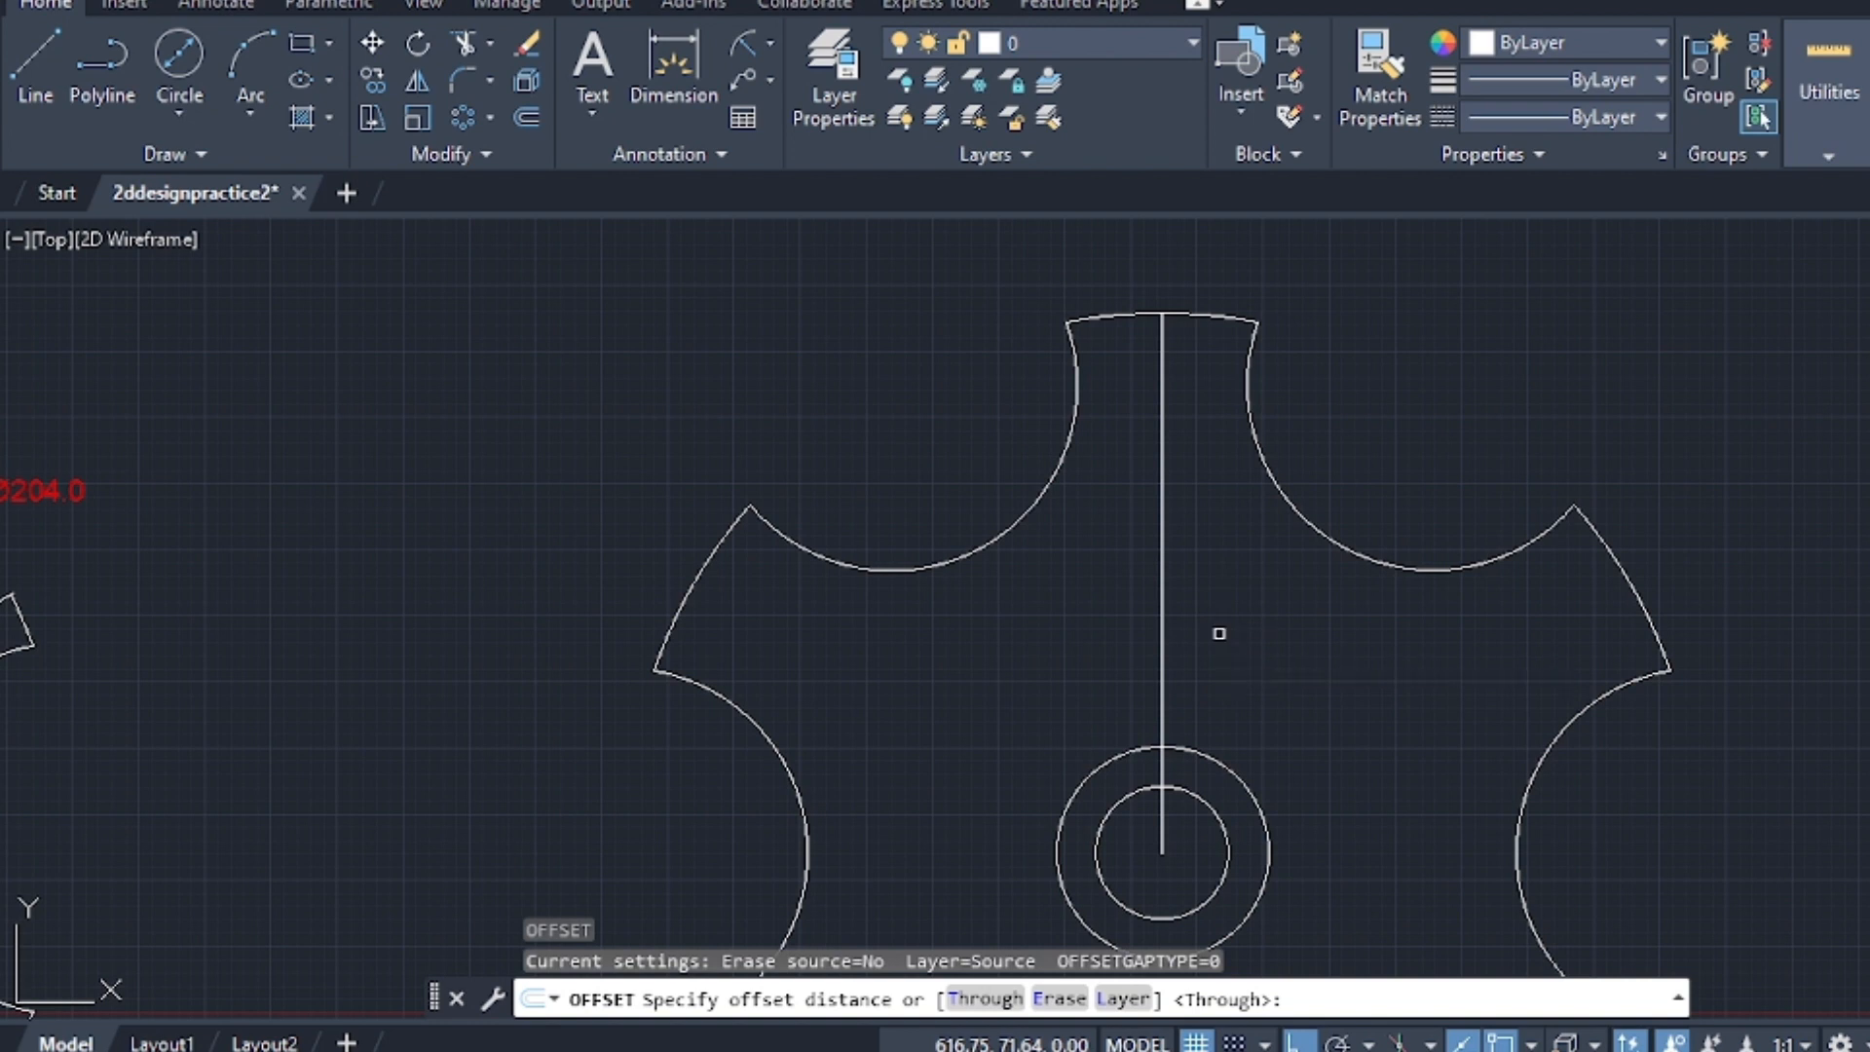
pyautogui.click(1160, 601)
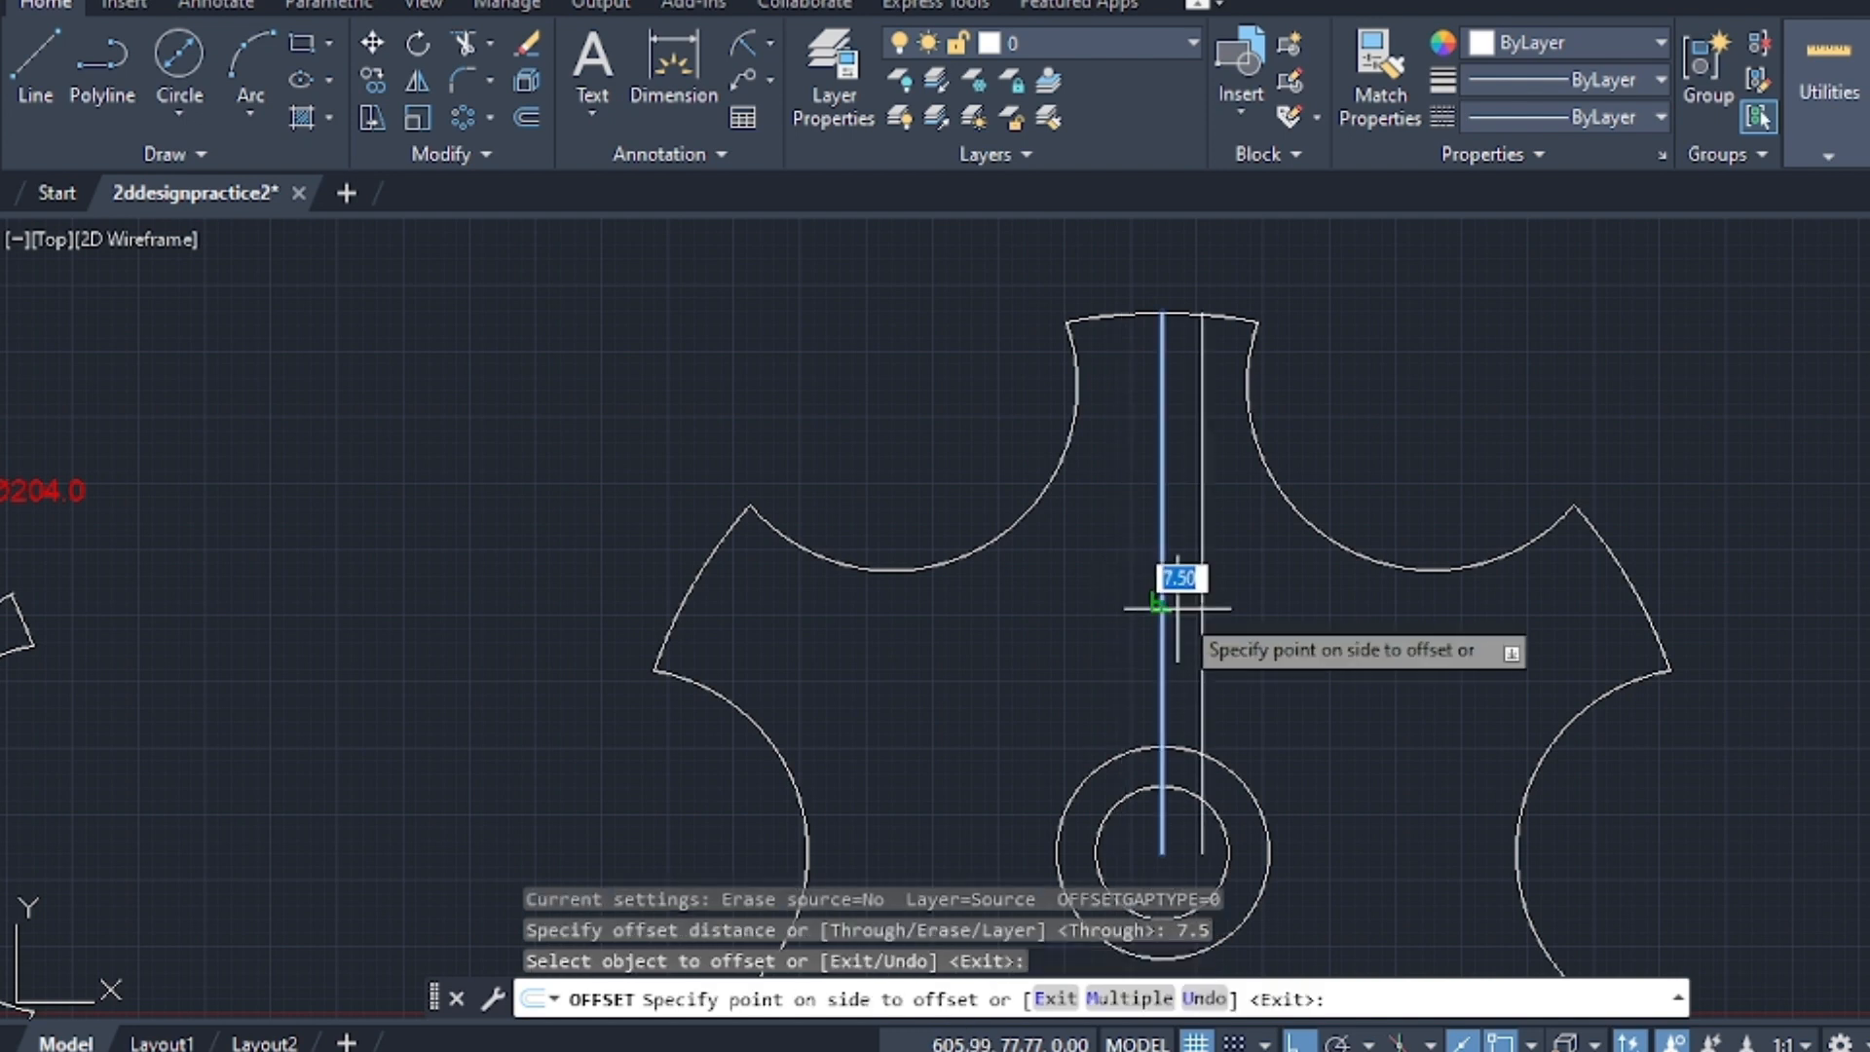
pyautogui.click(1194, 607)
pyautogui.click(1162, 599)
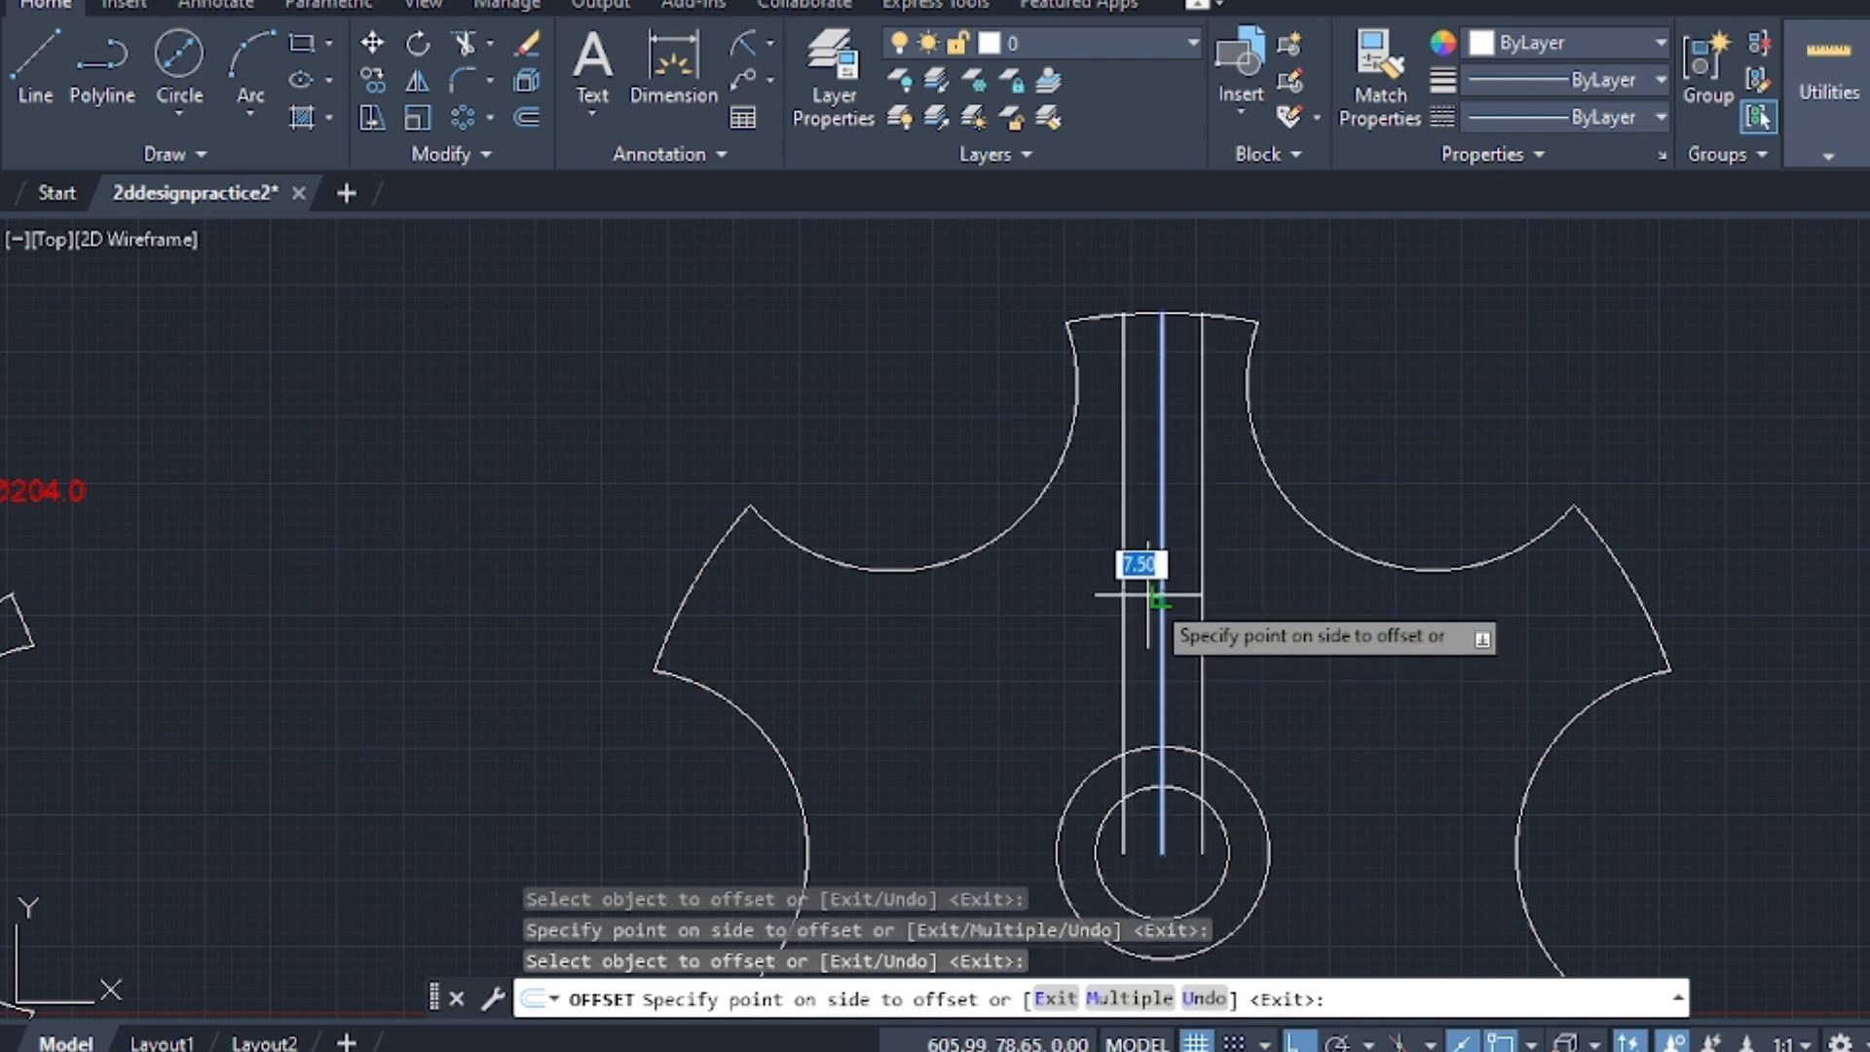
pyautogui.click(1146, 596)
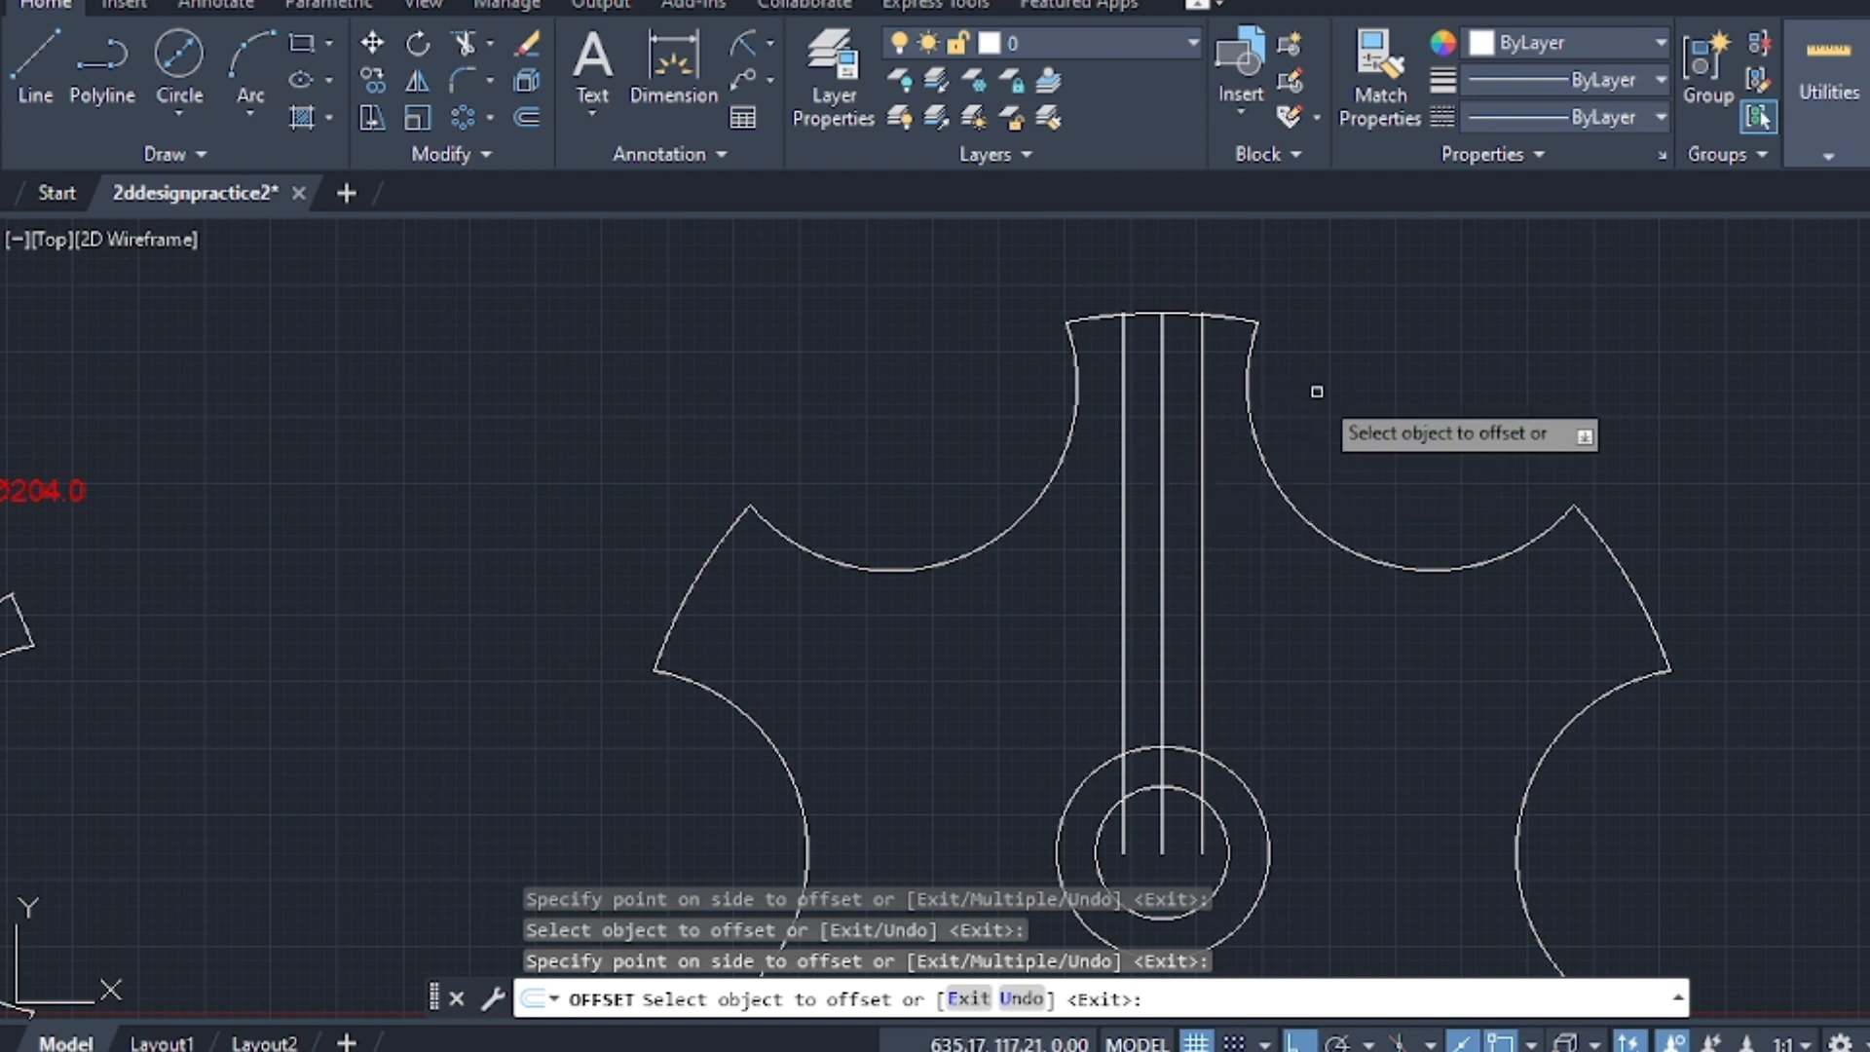
pyautogui.press('Escape')
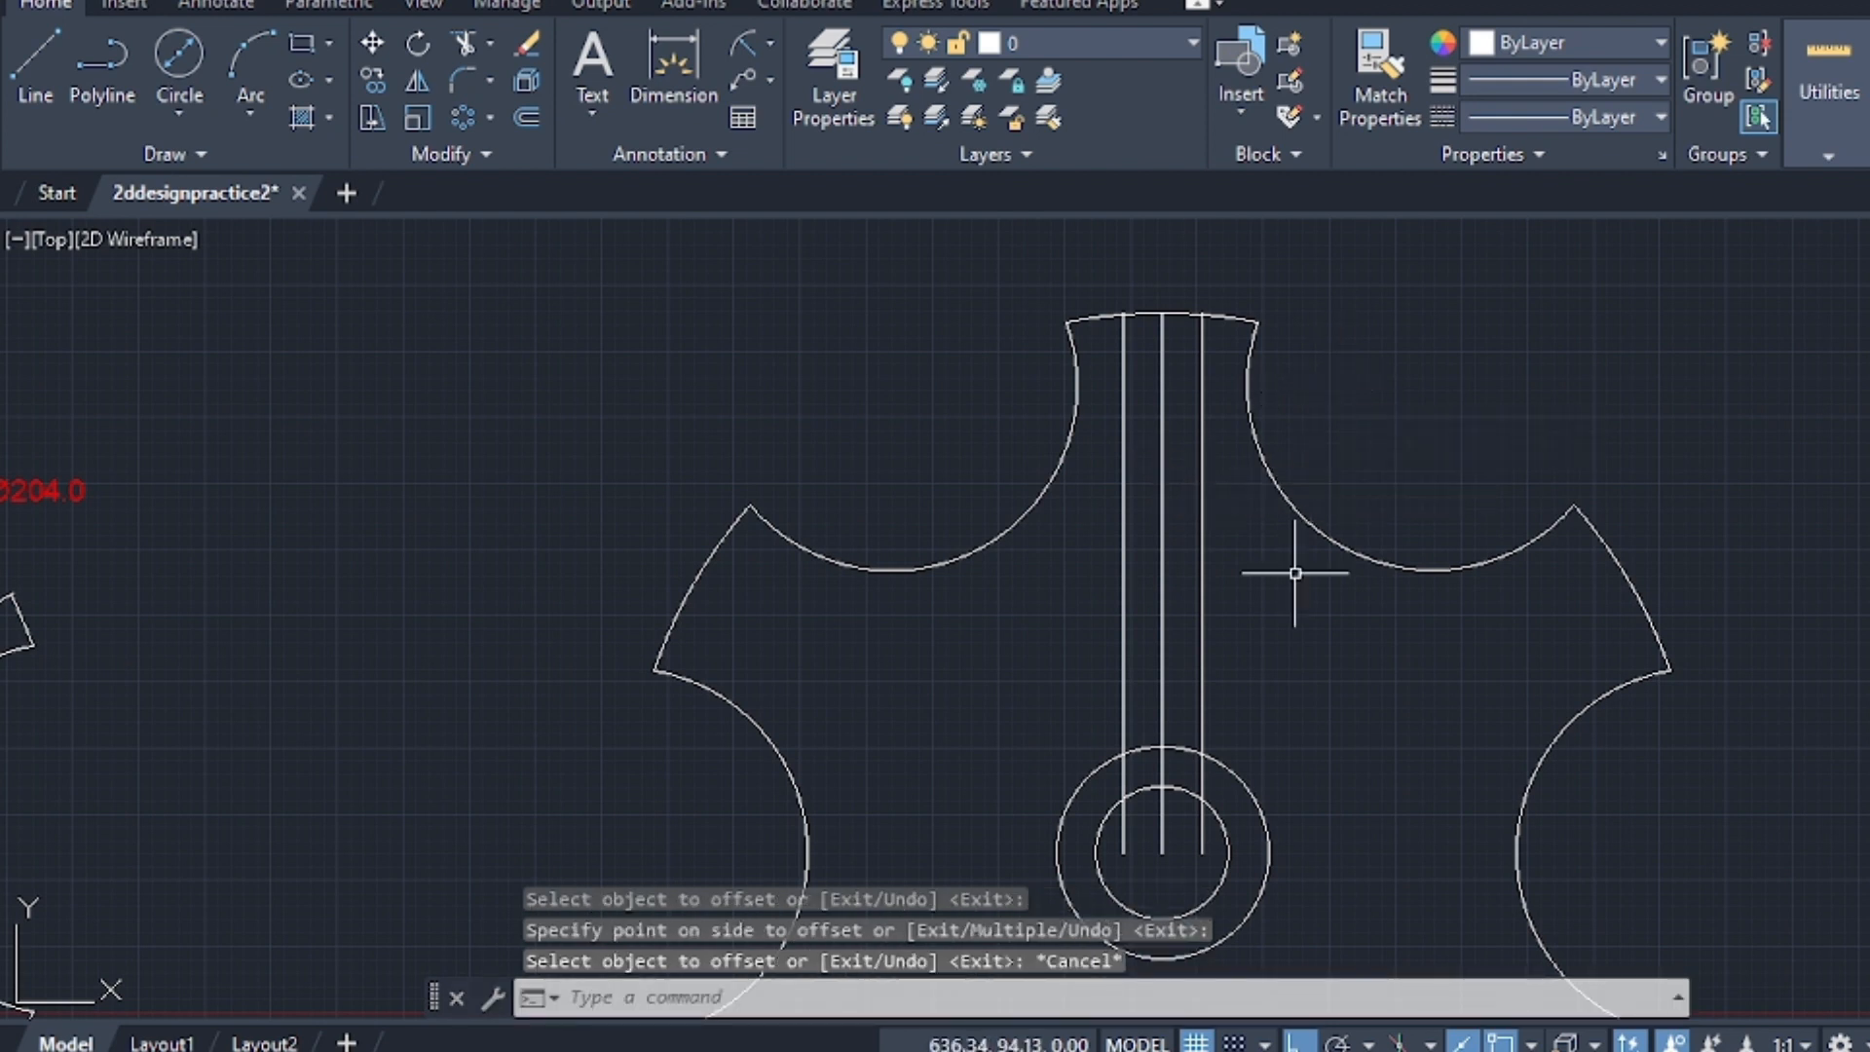
# Trim the three vertical lines where they run inside the inner hub circle of the new wheel
pyautogui.moveTo(1195, 713)
pyautogui.mouseDown(button='middle')
pyautogui.moveTo(1299, 501)
pyautogui.moveTo(1277, 506)
pyautogui.moveTo(1290, 554)
pyautogui.mouseUp(button='middle')
pyautogui.write('tr')
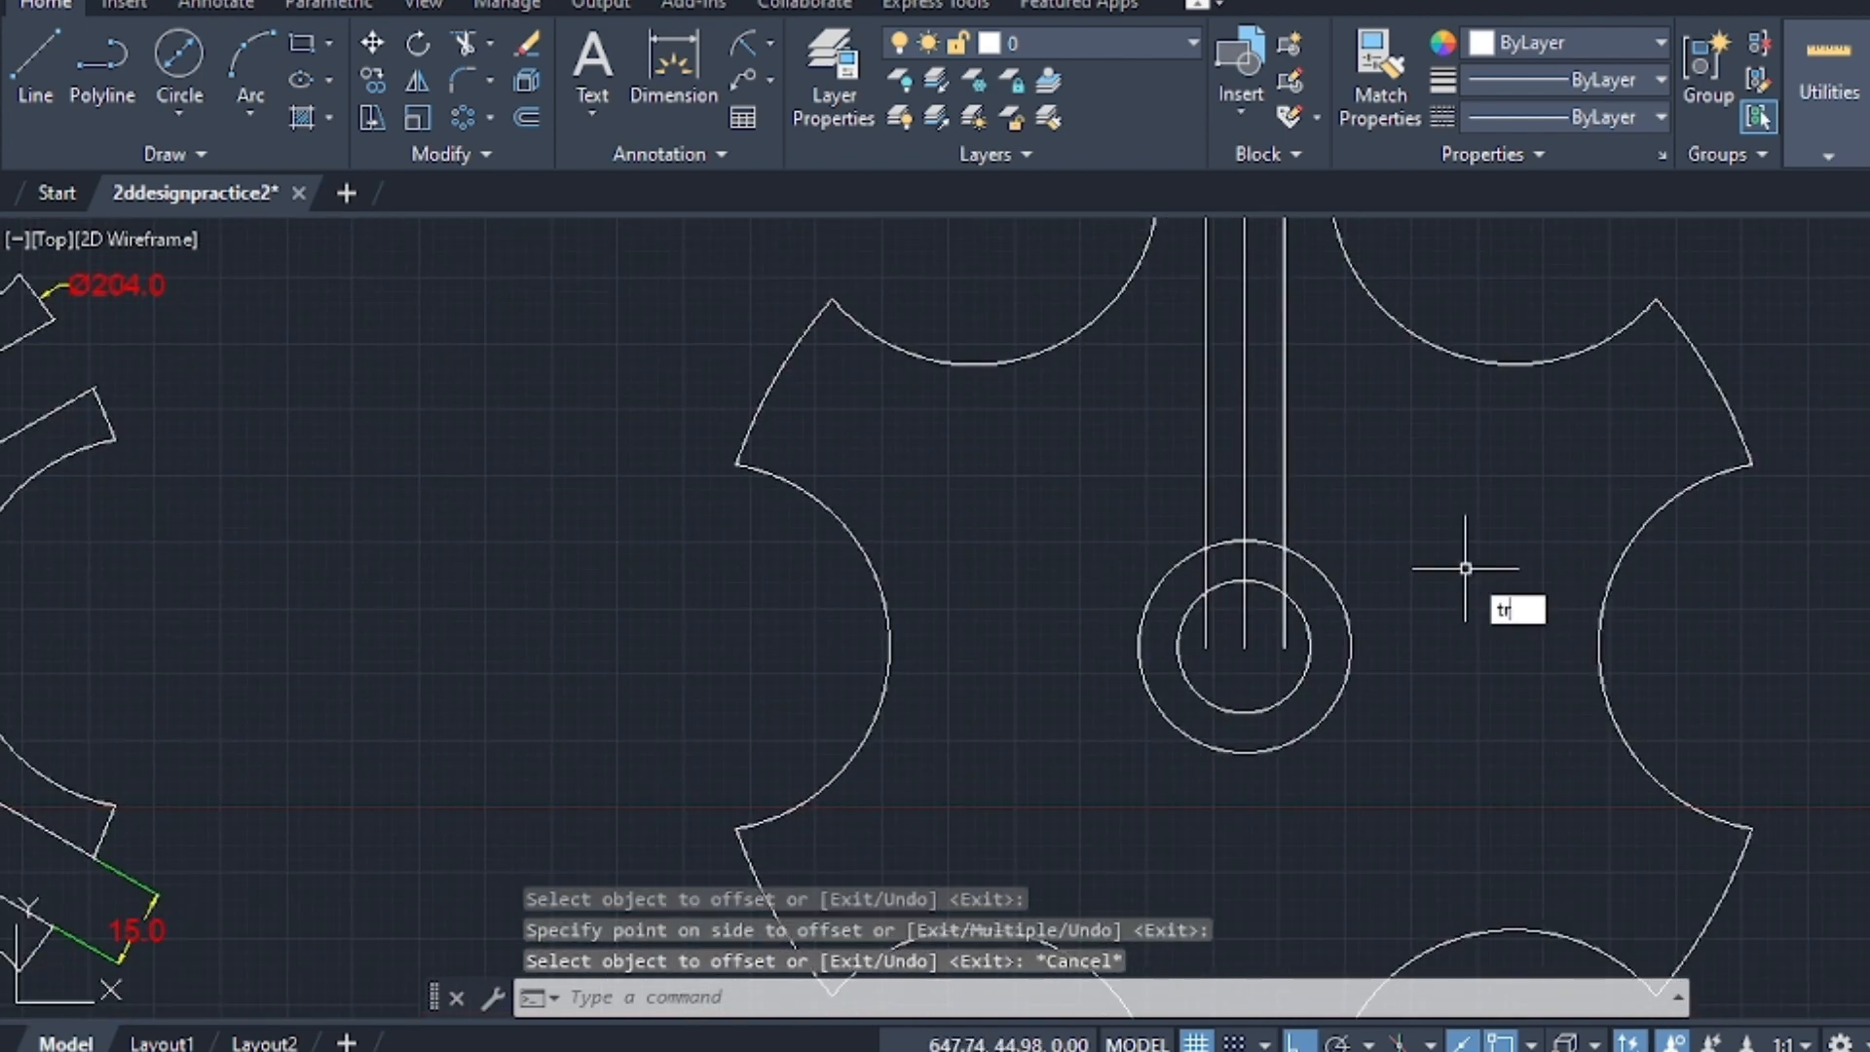
pyautogui.press('Return')
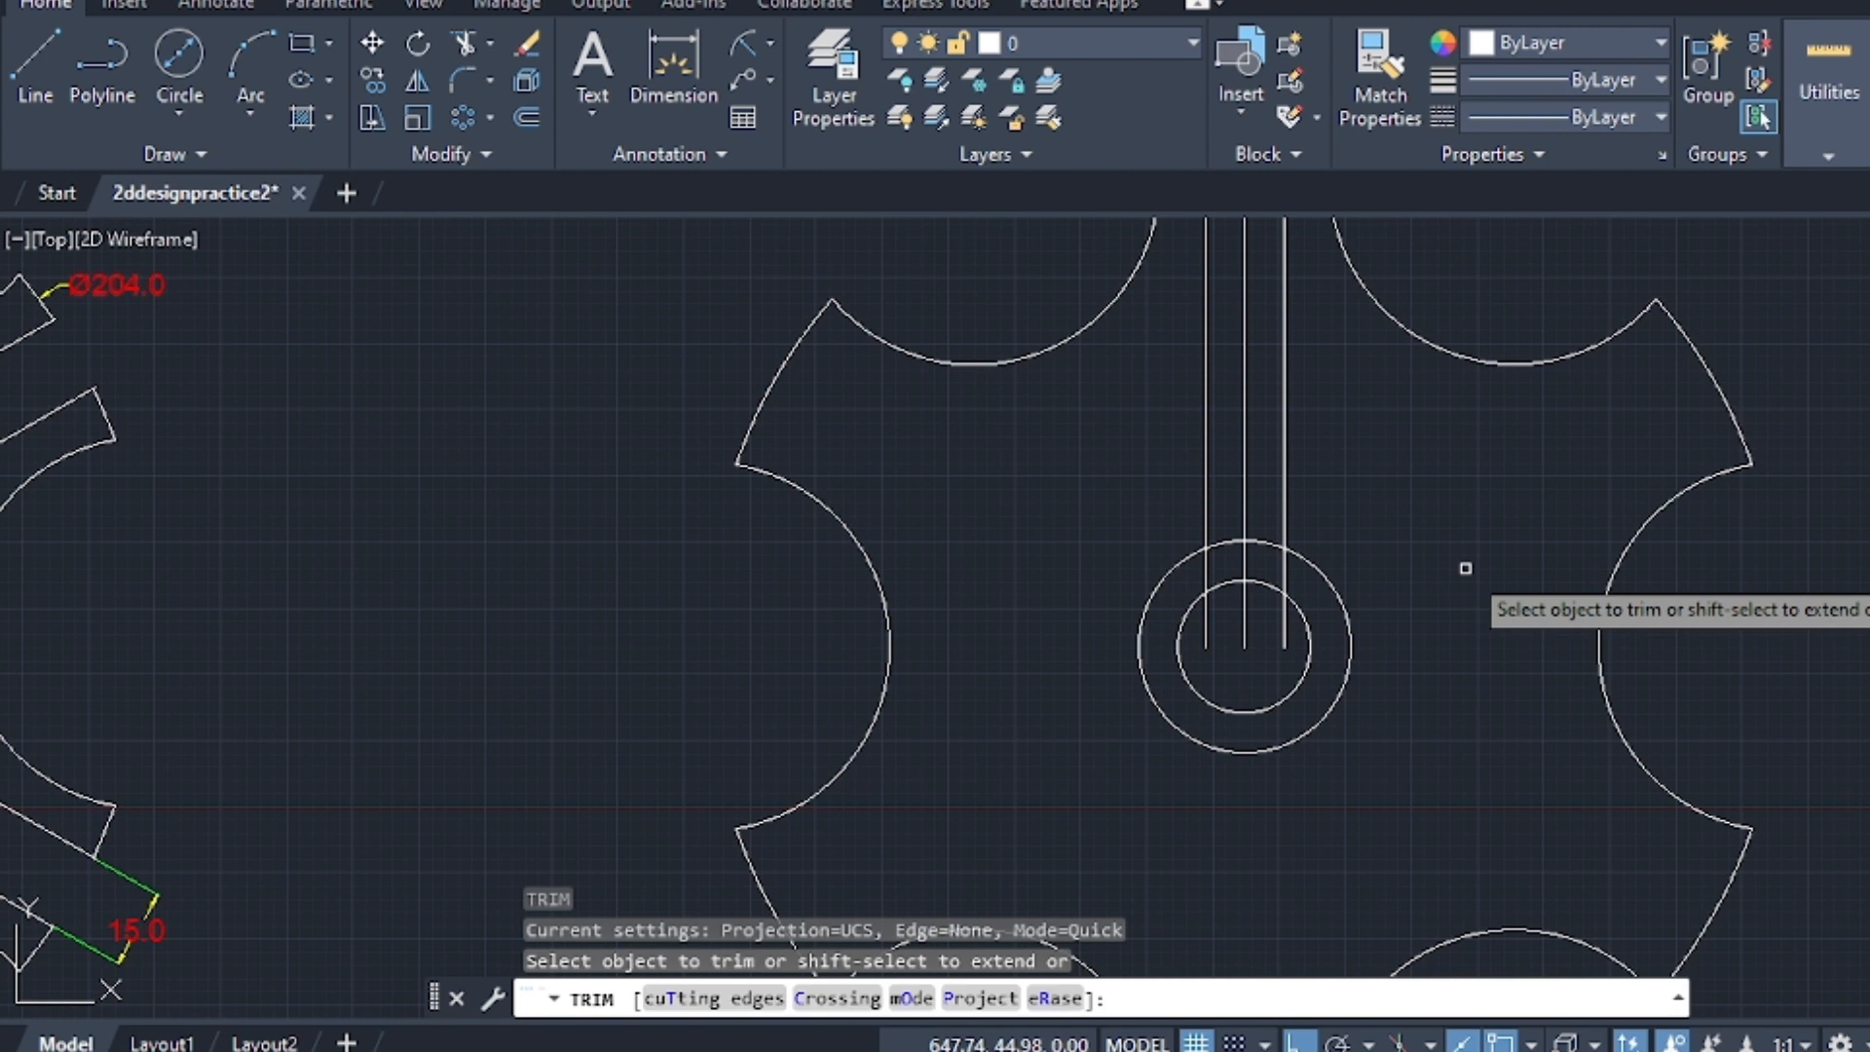
pyautogui.click(1283, 634)
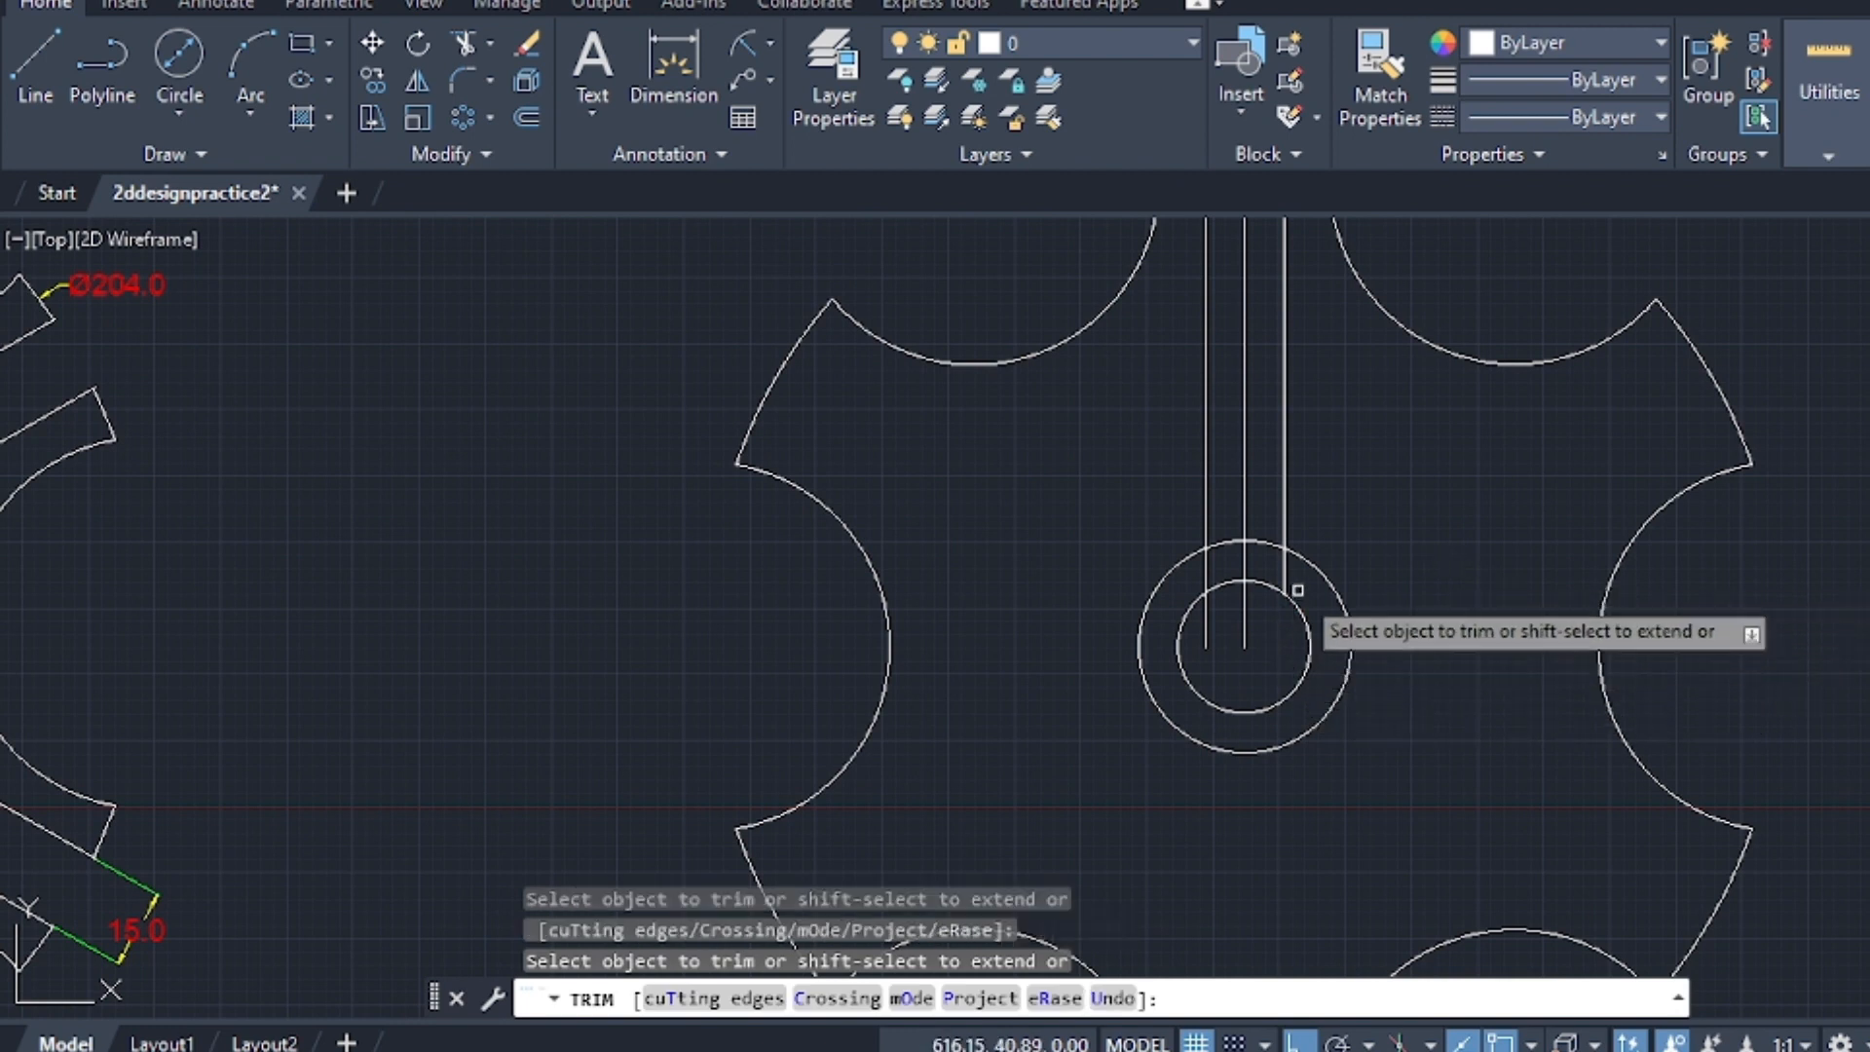
pyautogui.click(1250, 630)
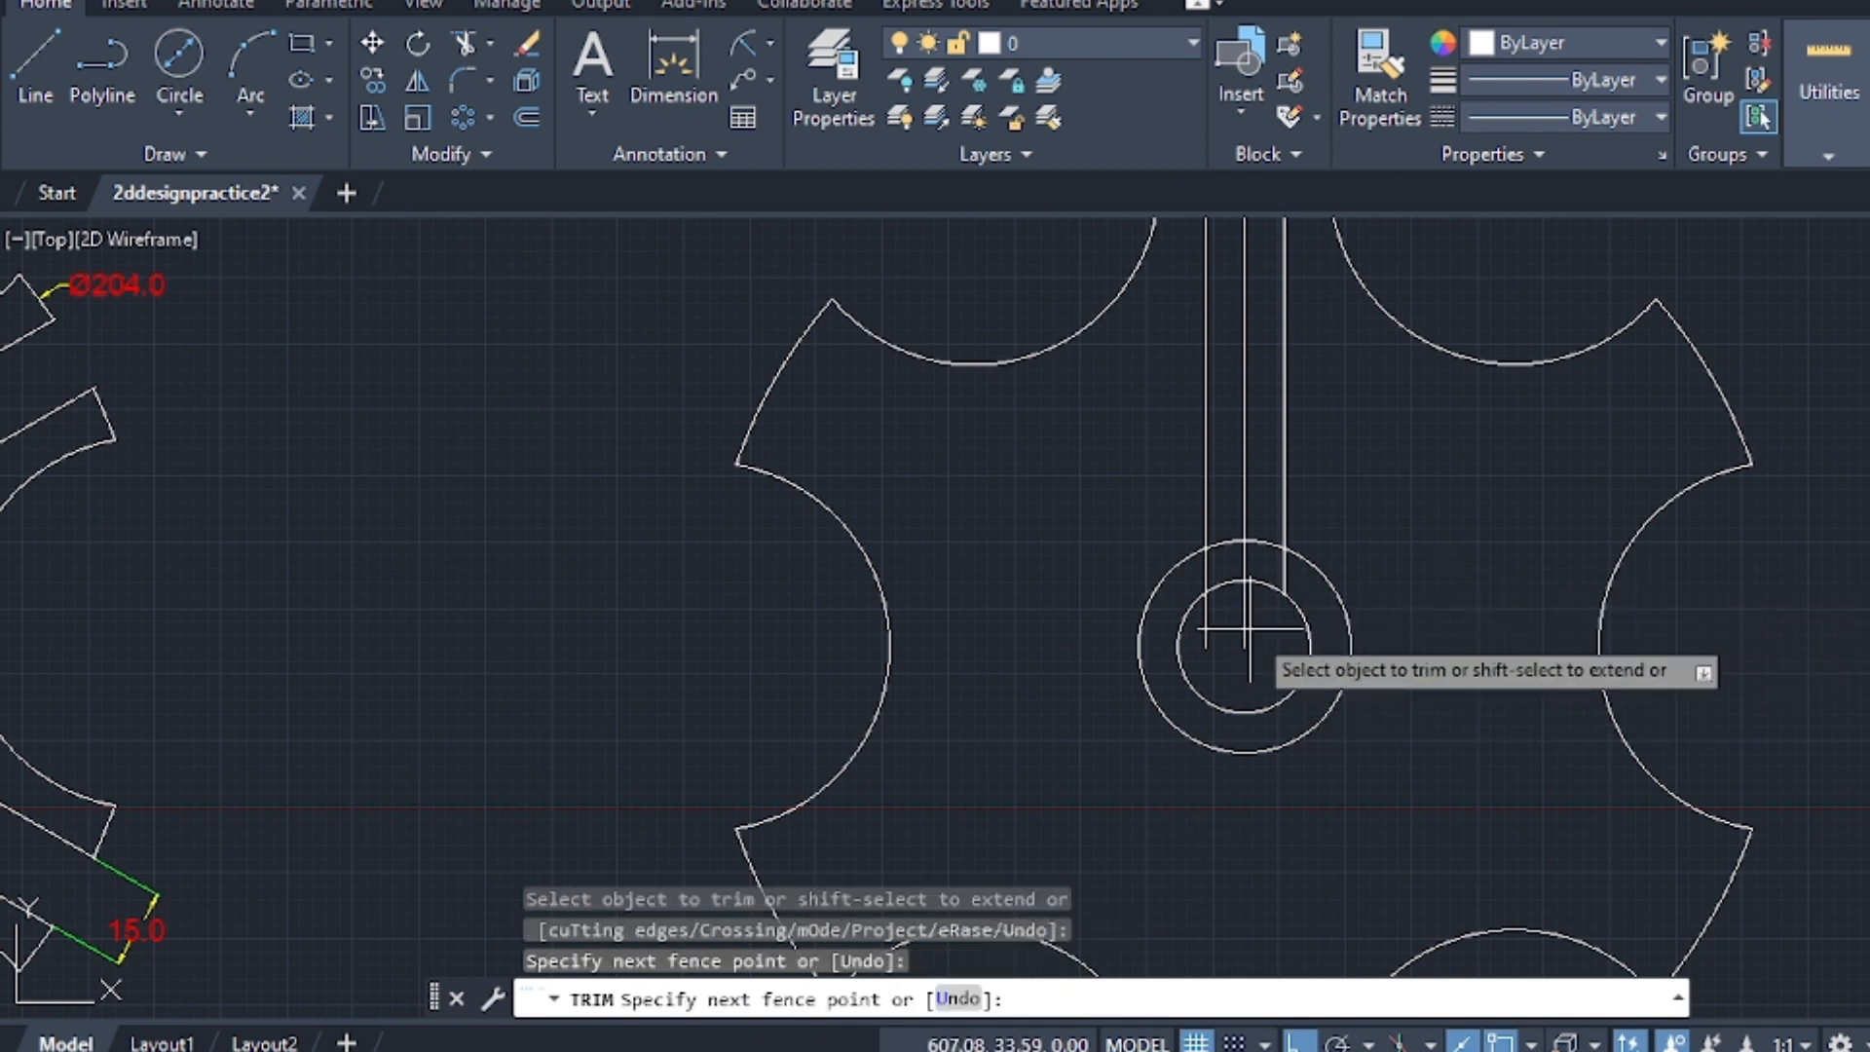
pyautogui.click(1239, 623)
pyautogui.click(1208, 622)
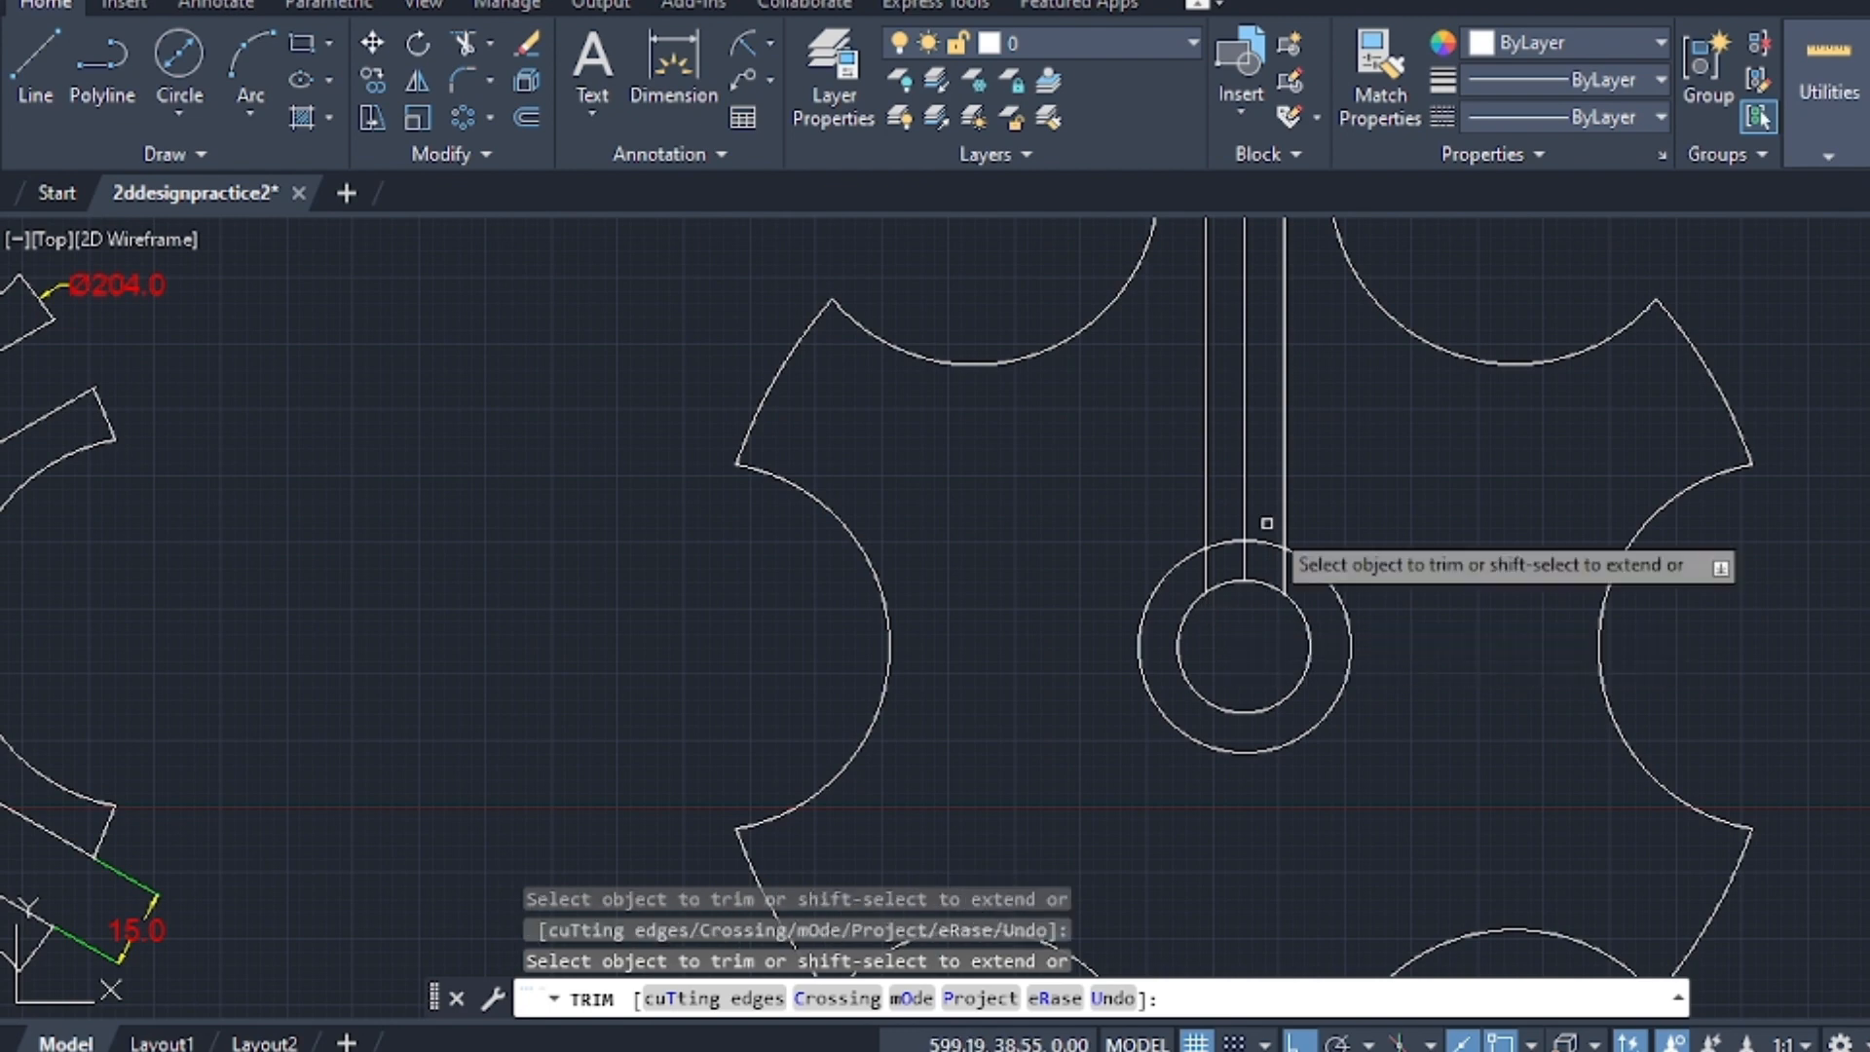
# Trim away the centre line above the hub, the rim arc across the slot, and the slot edges between the two hub circles
pyautogui.scroll(-2, 1334, 436)
pyautogui.click(1277, 424)
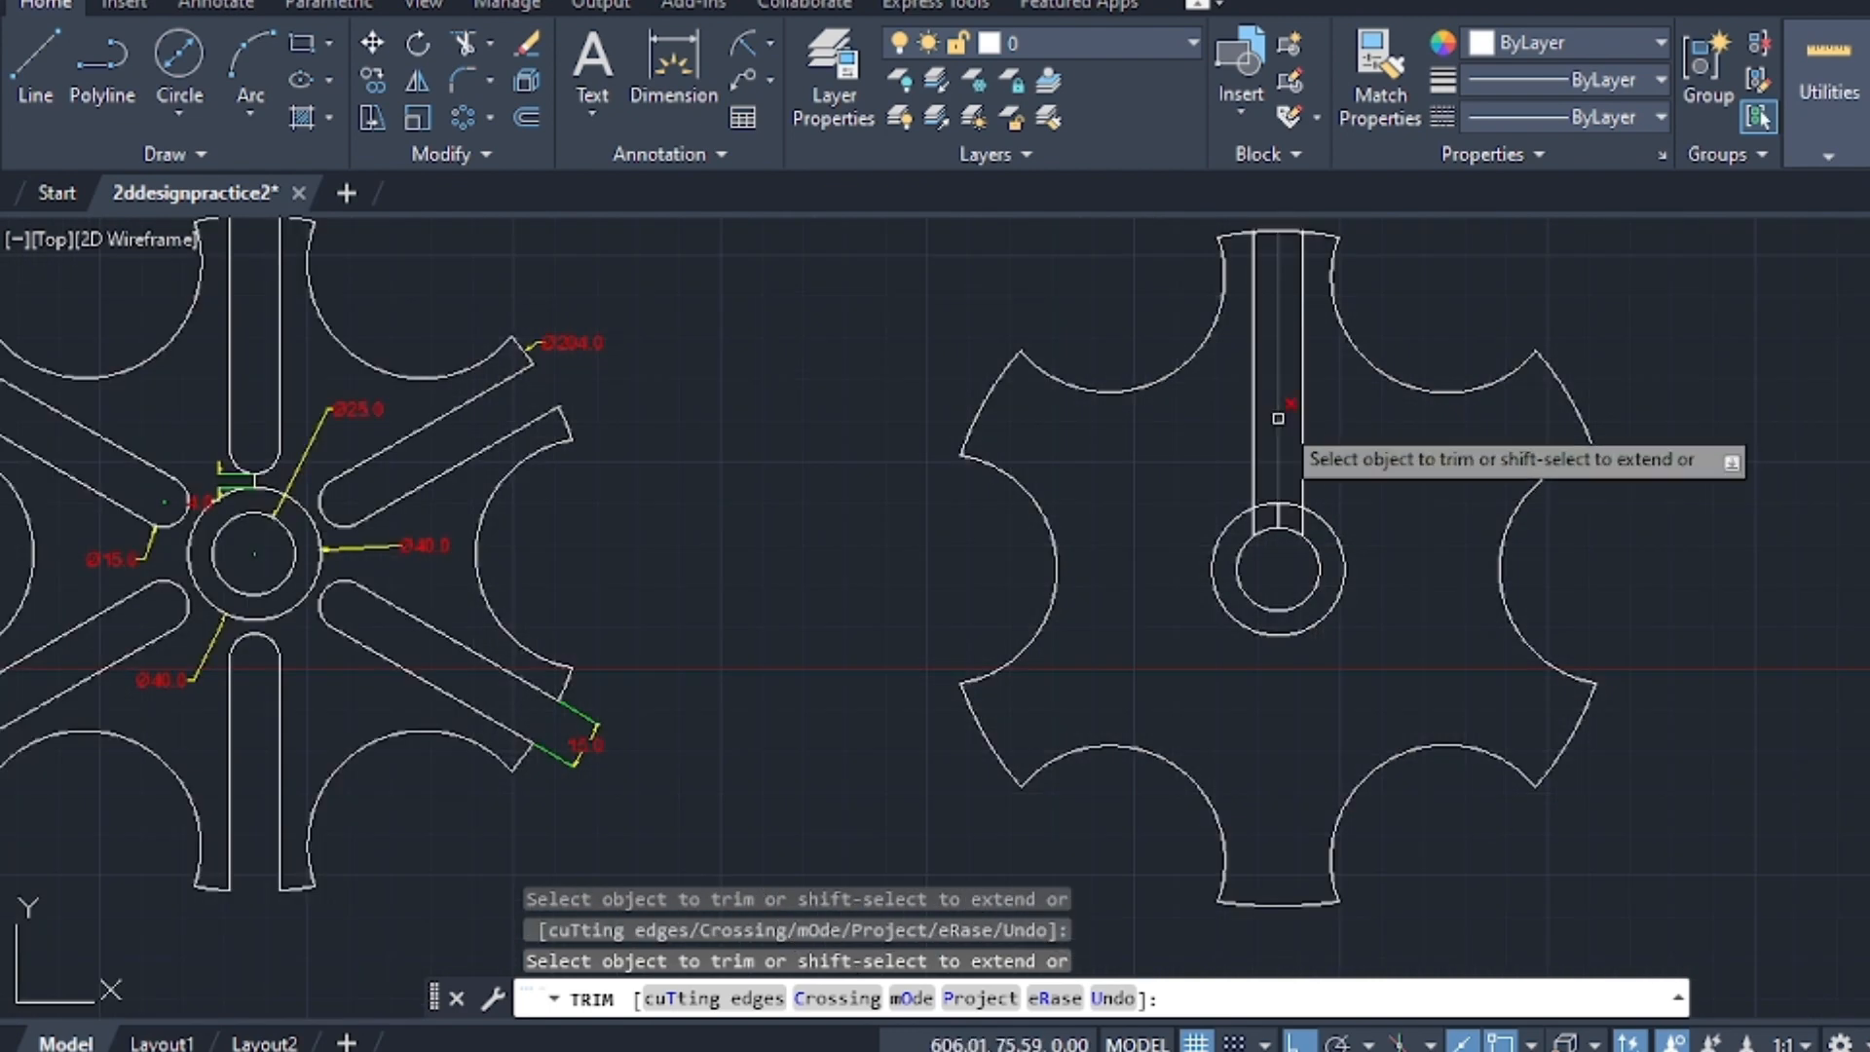
pyautogui.click(1275, 232)
pyautogui.scroll(-2, 1415, 505)
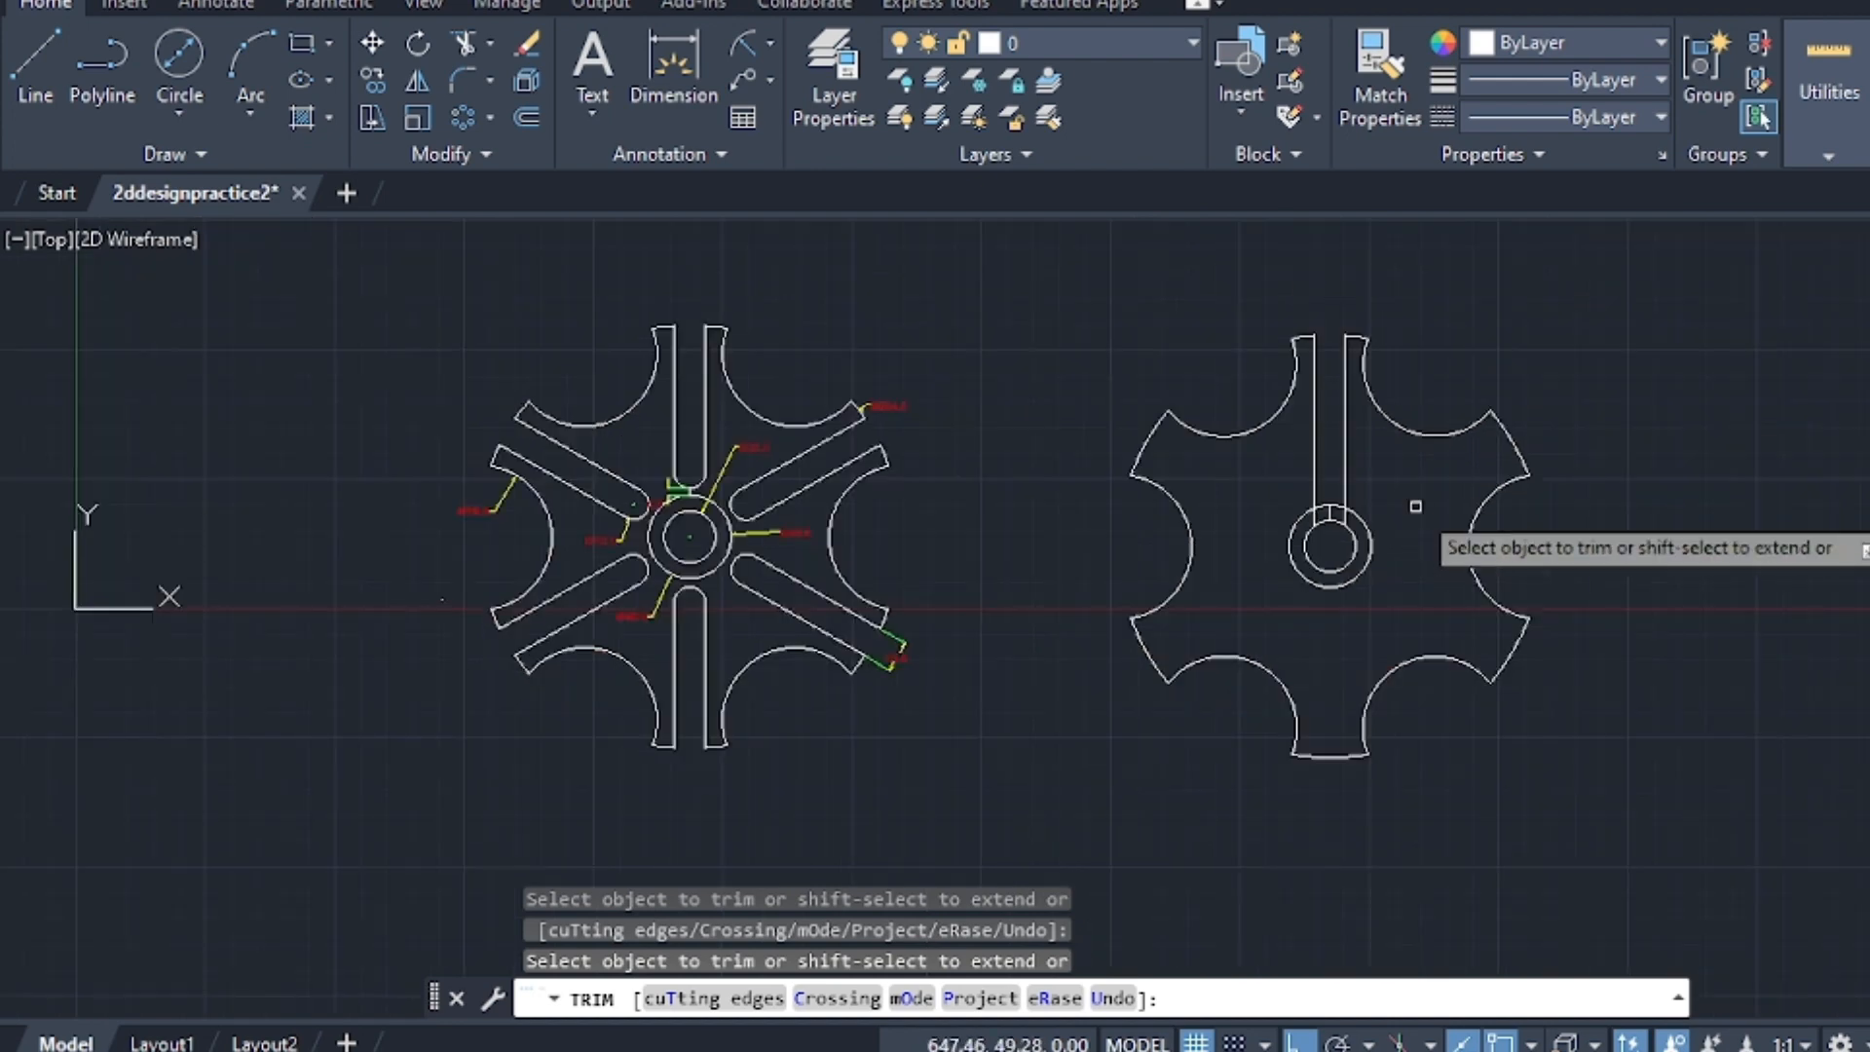
pyautogui.scroll(4, 1388, 574)
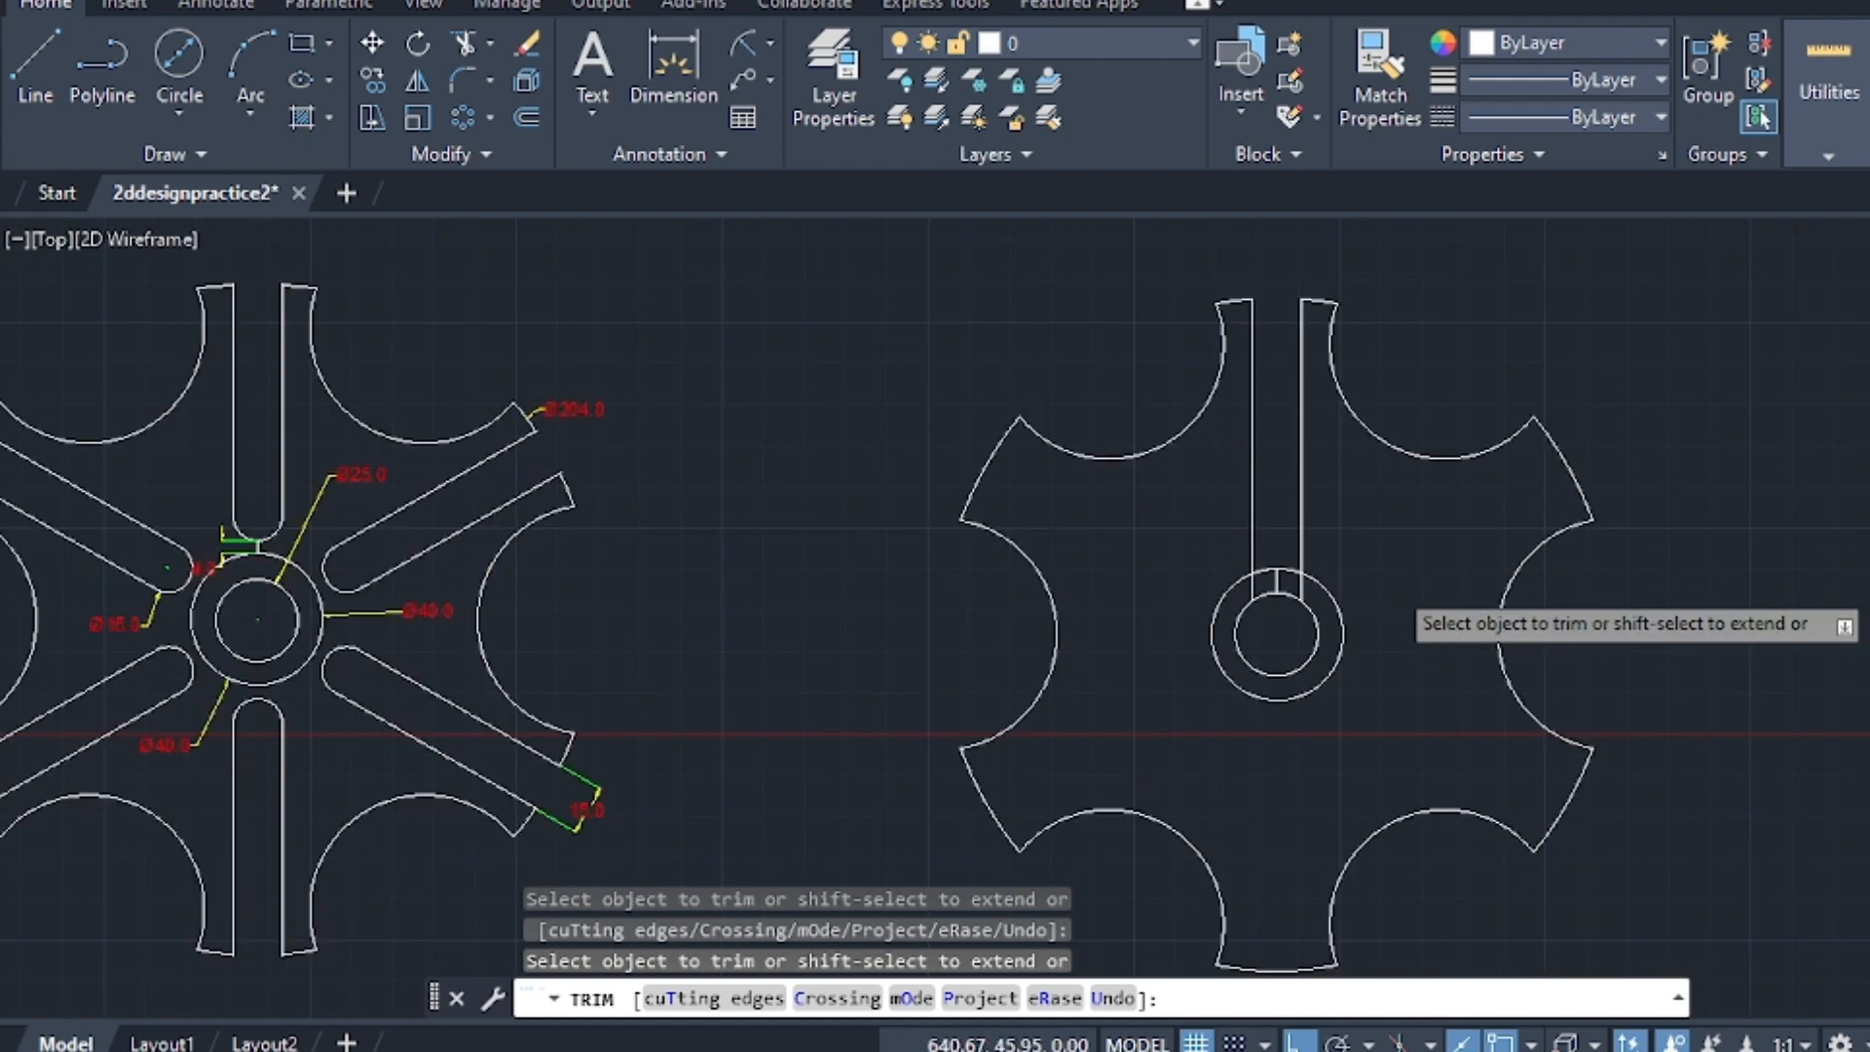
pyautogui.click(1243, 588)
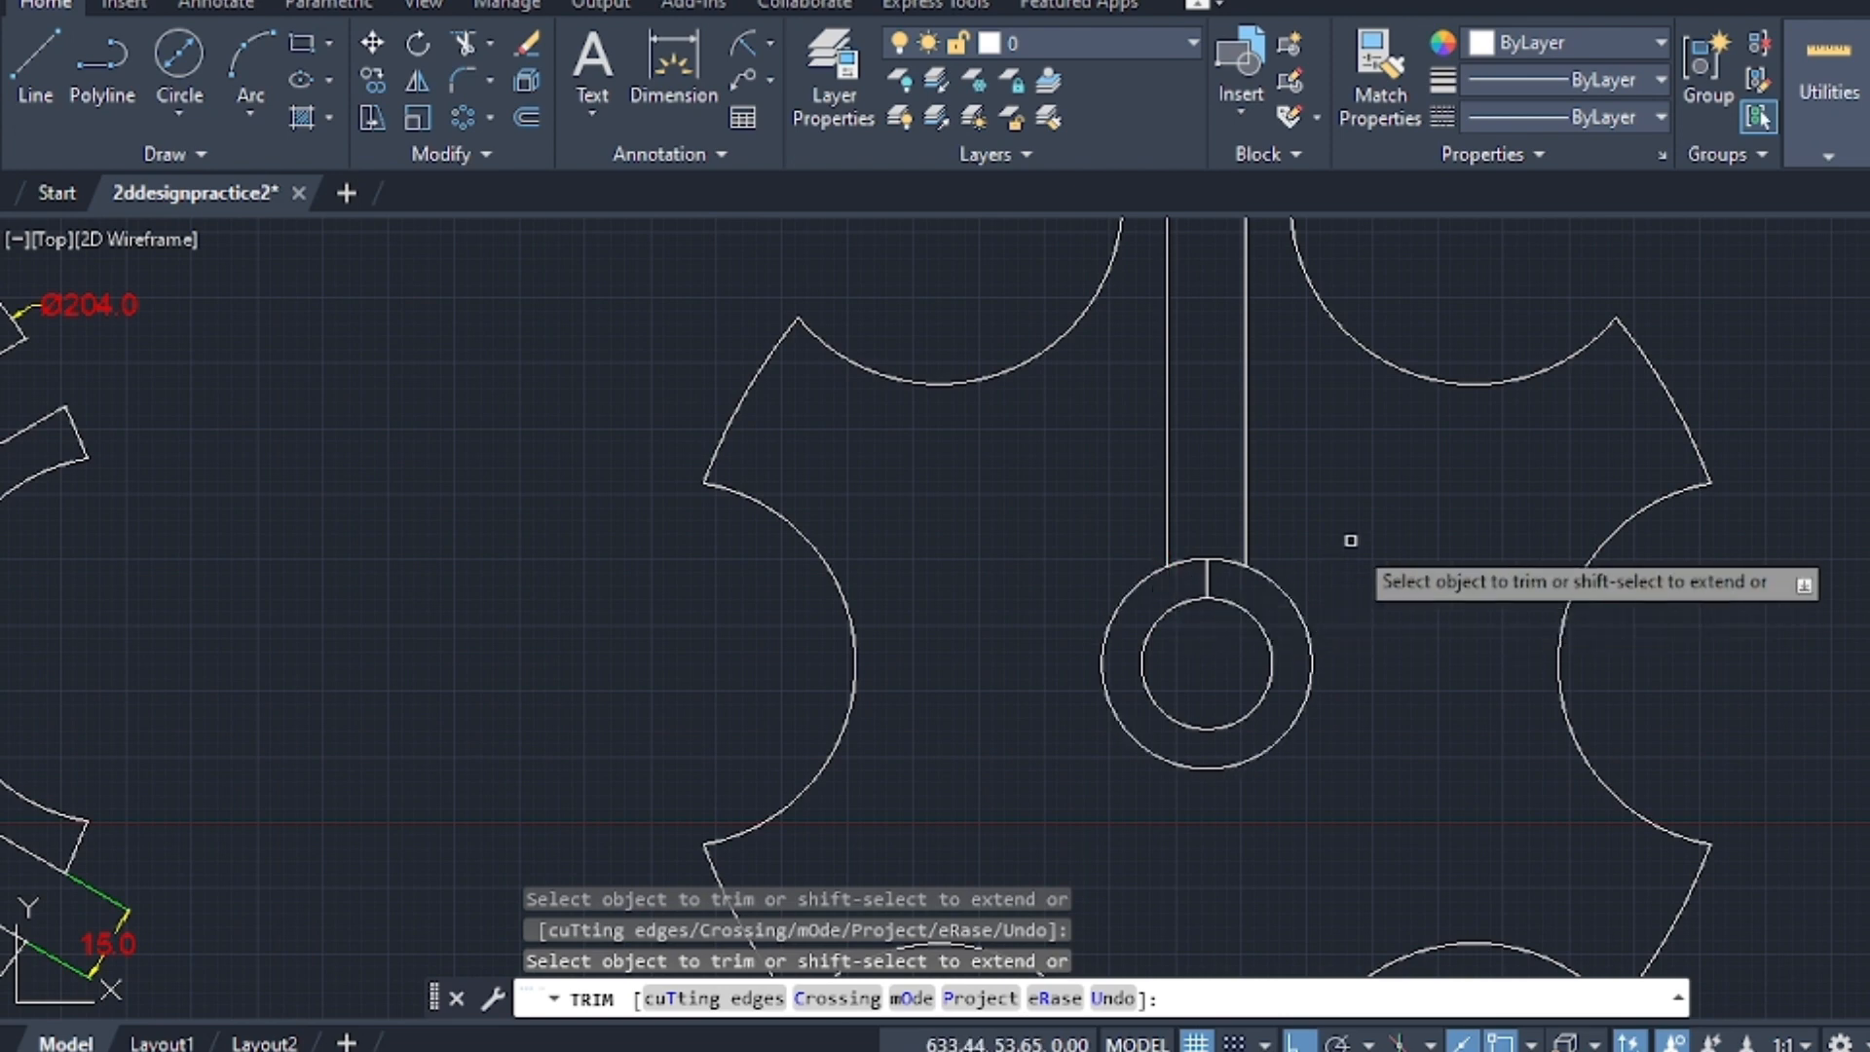
pyautogui.scroll(-2, 1348, 543)
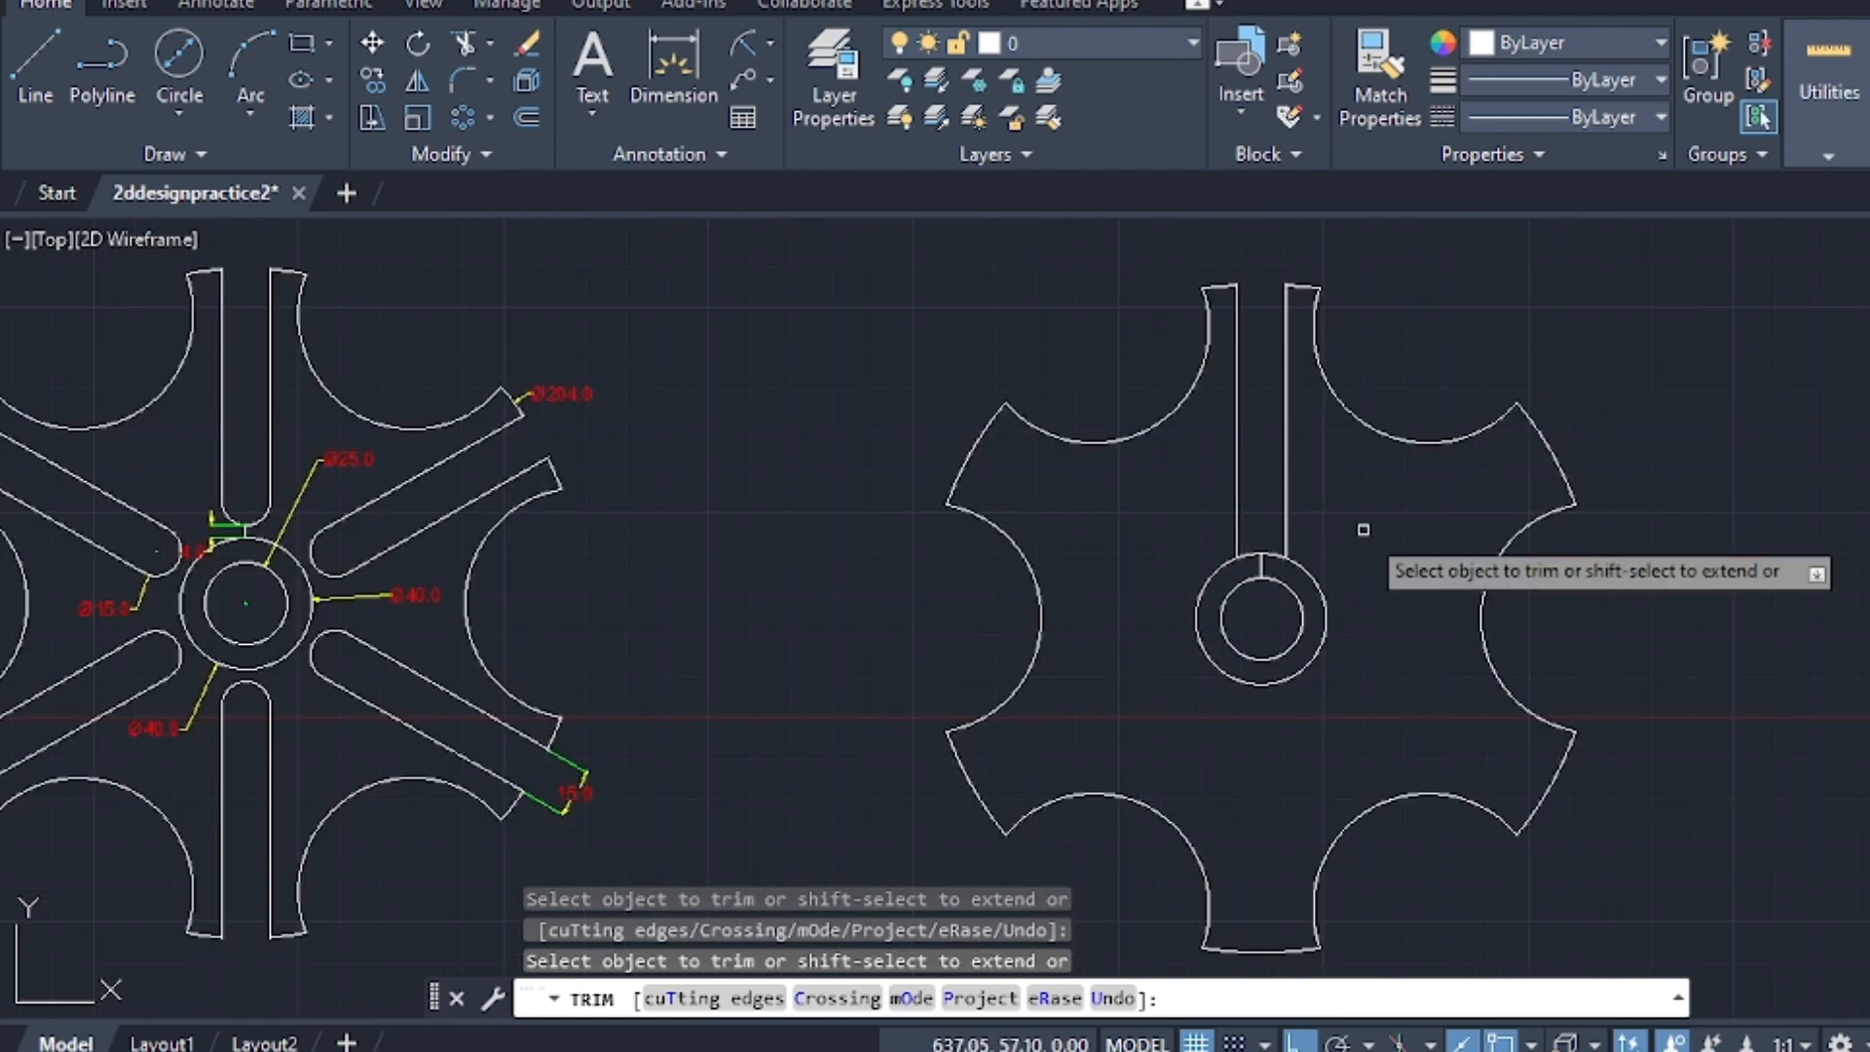
pyautogui.press('Escape')
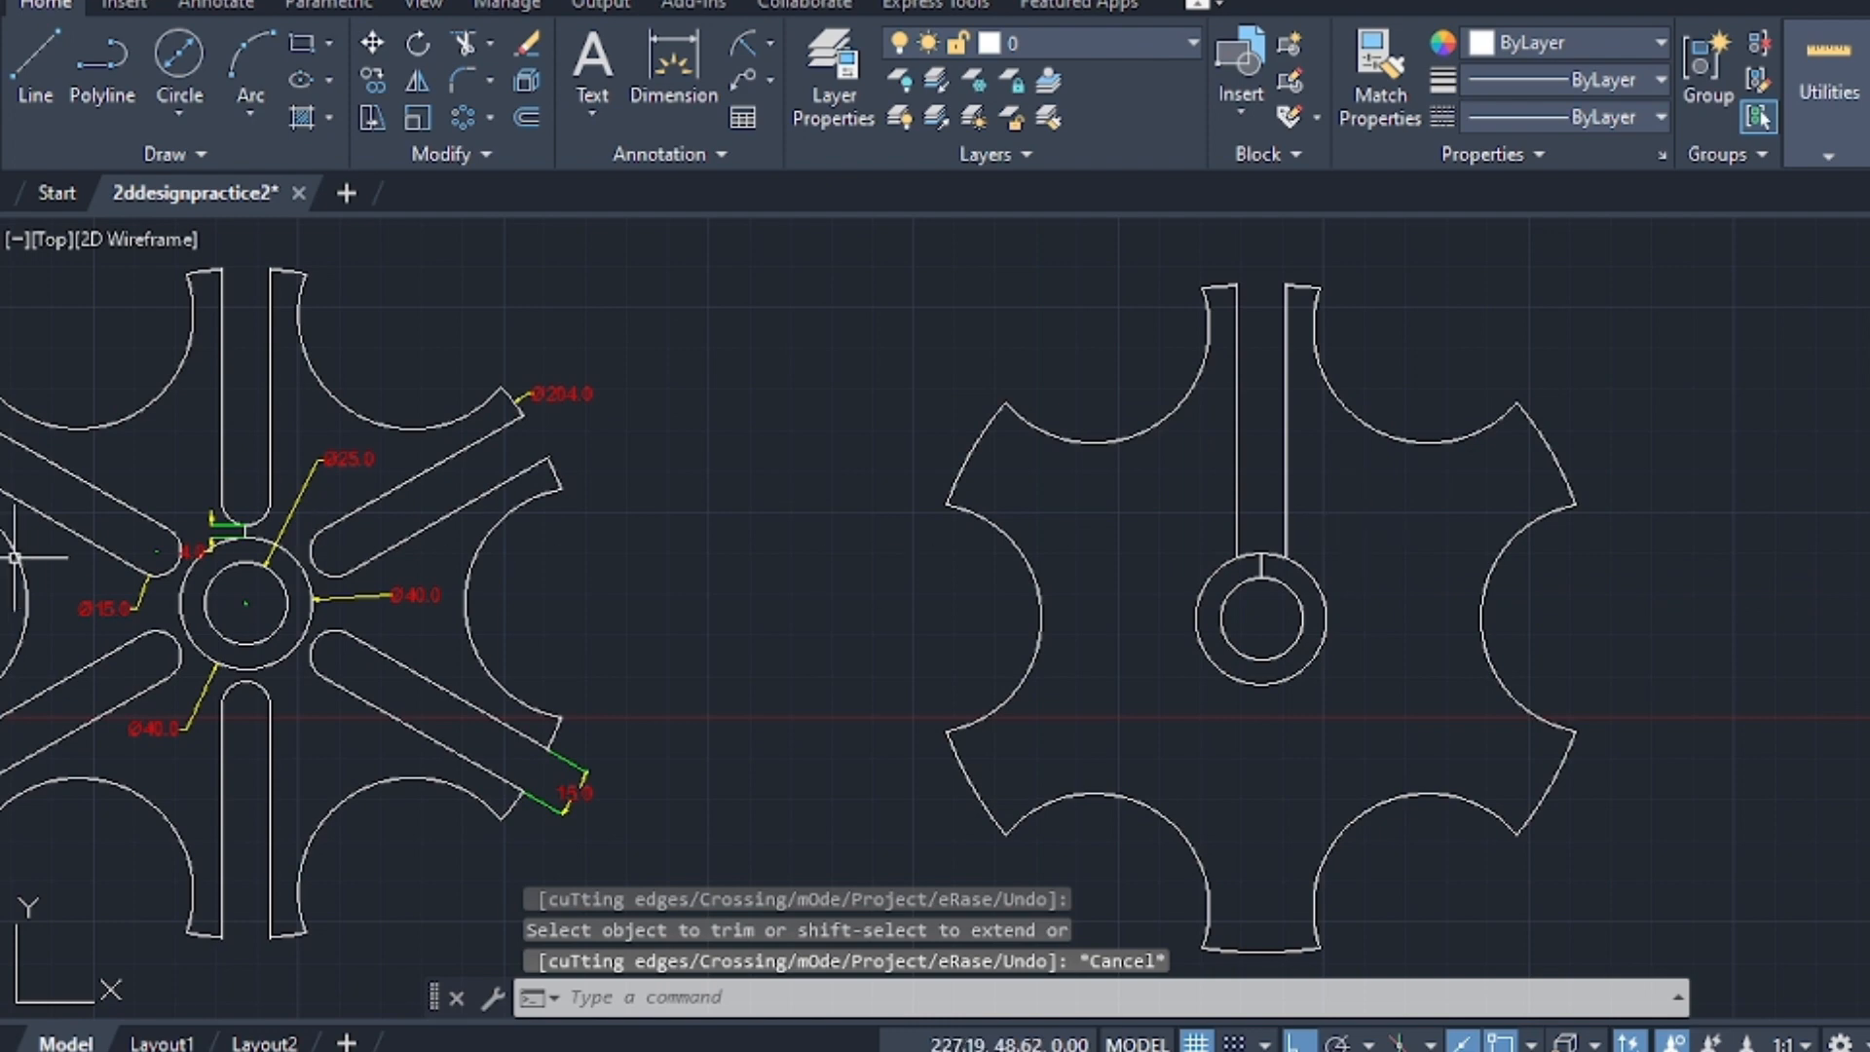
# Examine the dimensioned gap between the hub circle and the rounded end of the reference wheel's top slot
pyautogui.scroll(3, 188, 493)
pyautogui.scroll(-3, 207, 490)
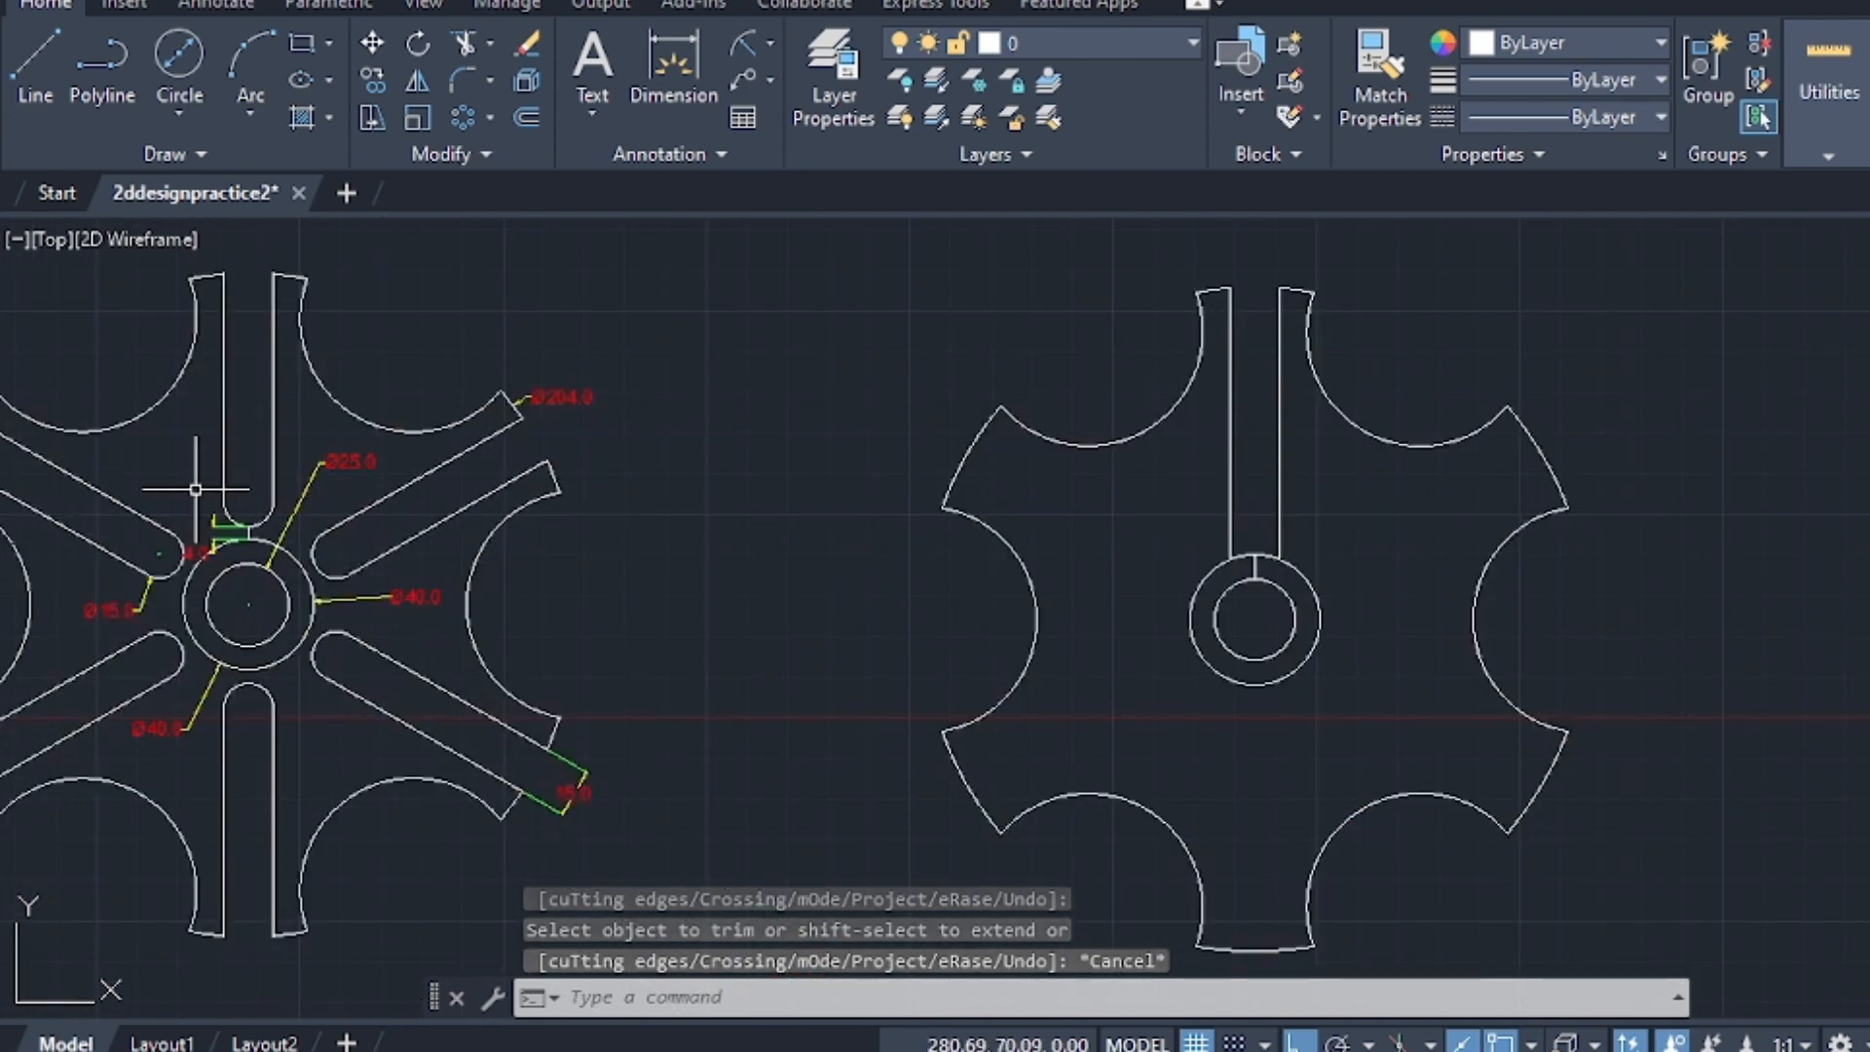
pyautogui.scroll(3, 390, 439)
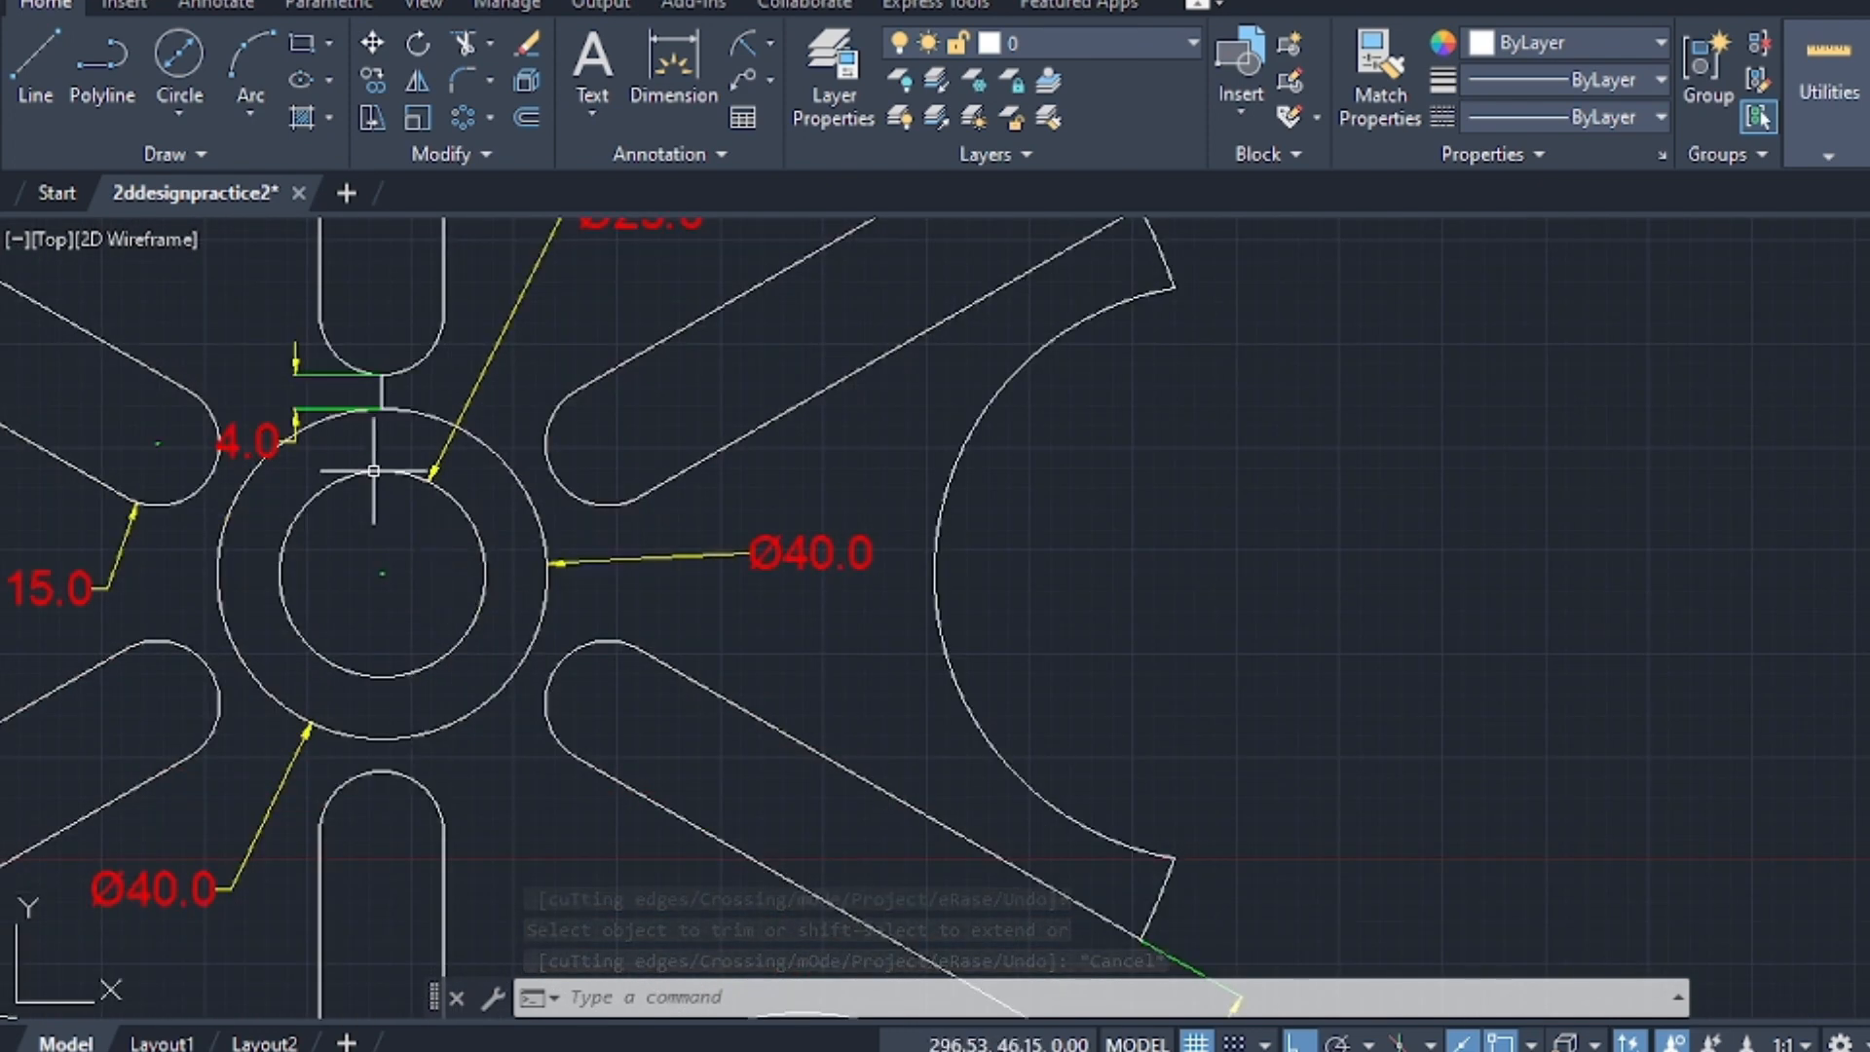
pyautogui.scroll(4, 384, 390)
pyautogui.scroll(-4, 386, 391)
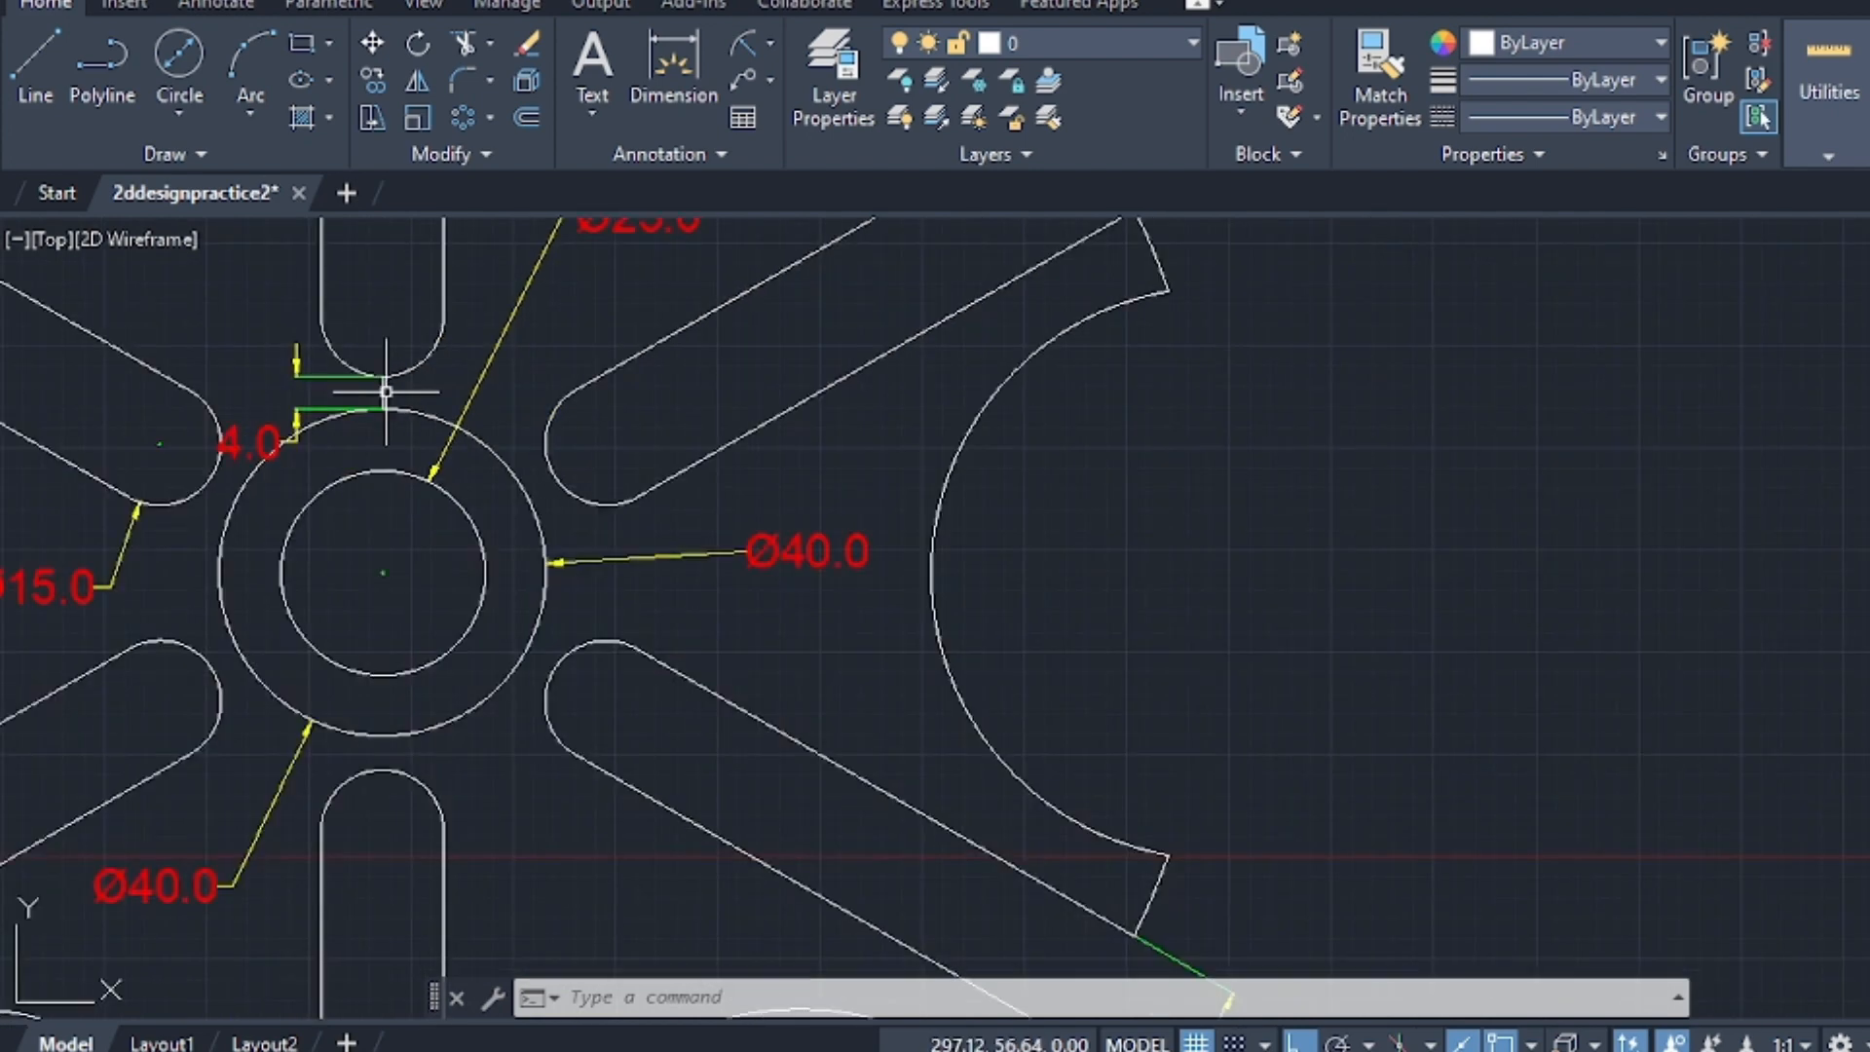
pyautogui.scroll(-3, 389, 390)
pyautogui.scroll(-2, 958, 410)
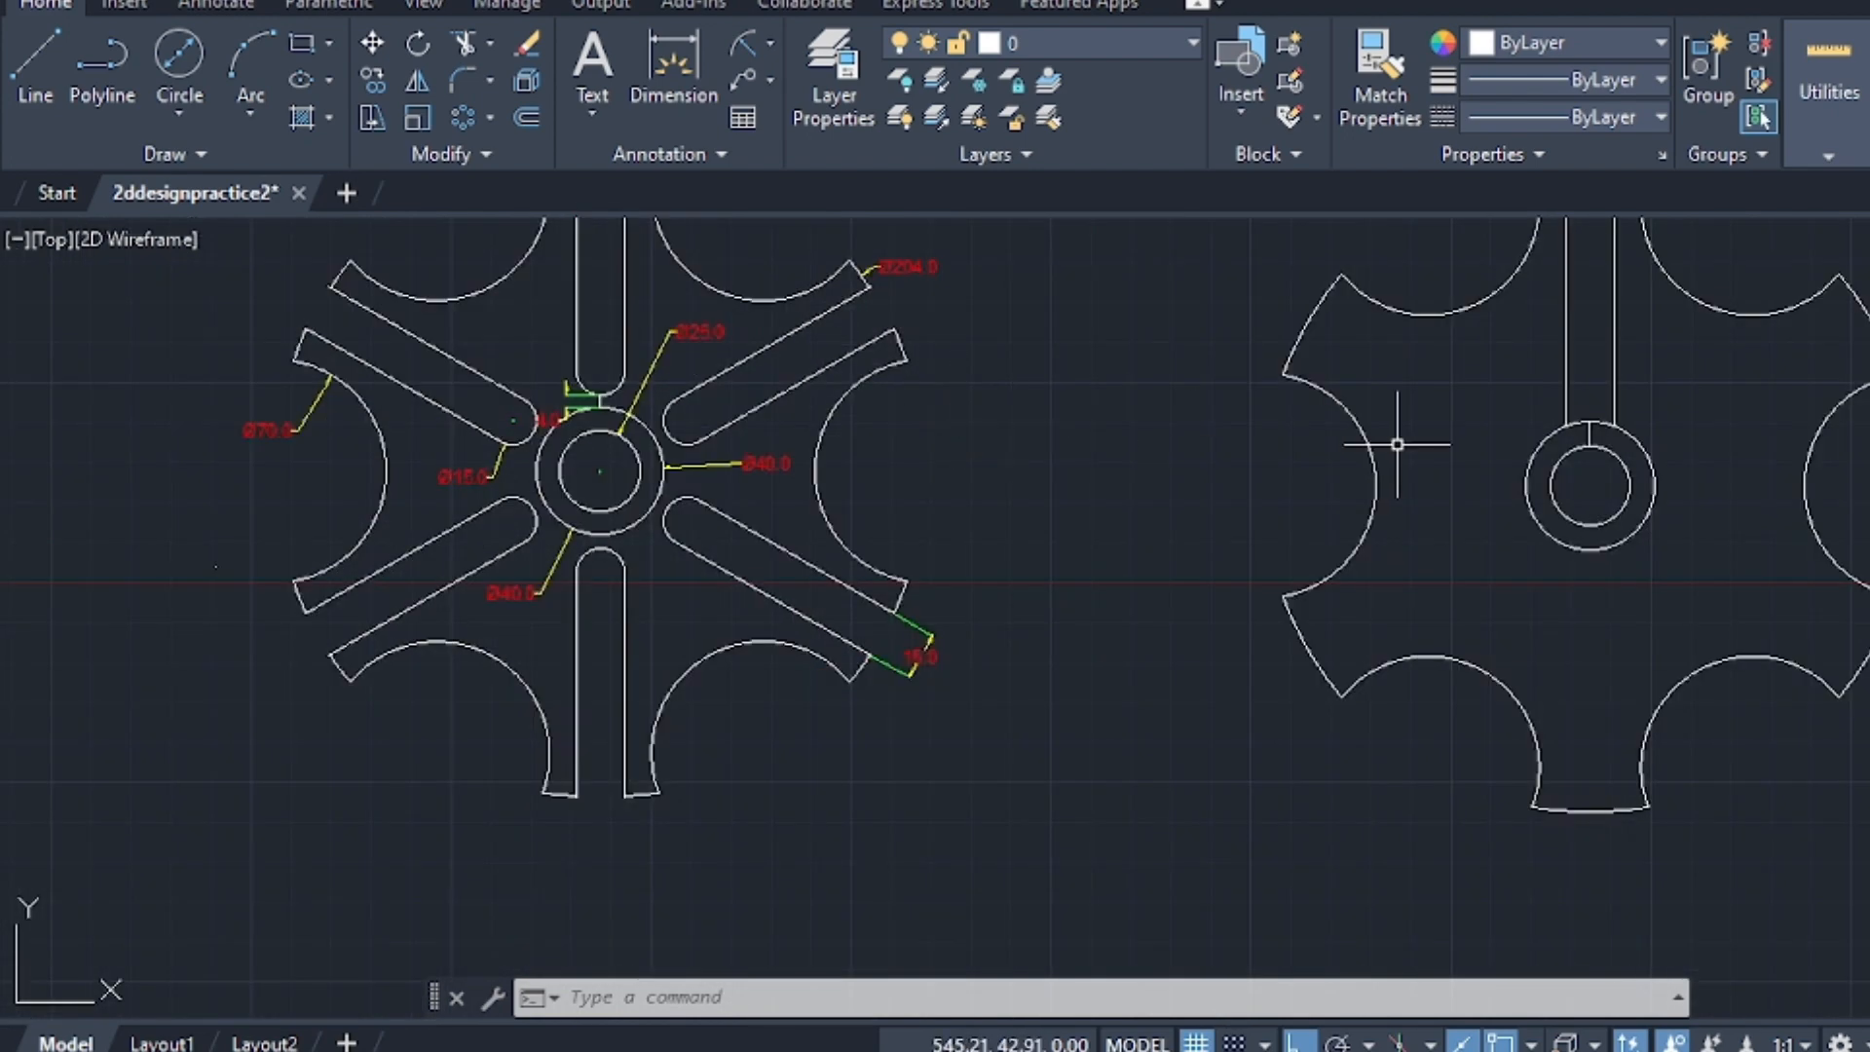
pyautogui.moveTo(1393, 445)
pyautogui.mouseDown(button='middle')
pyautogui.moveTo(1010, 552)
pyautogui.moveTo(1133, 533)
pyautogui.mouseUp(button='middle')
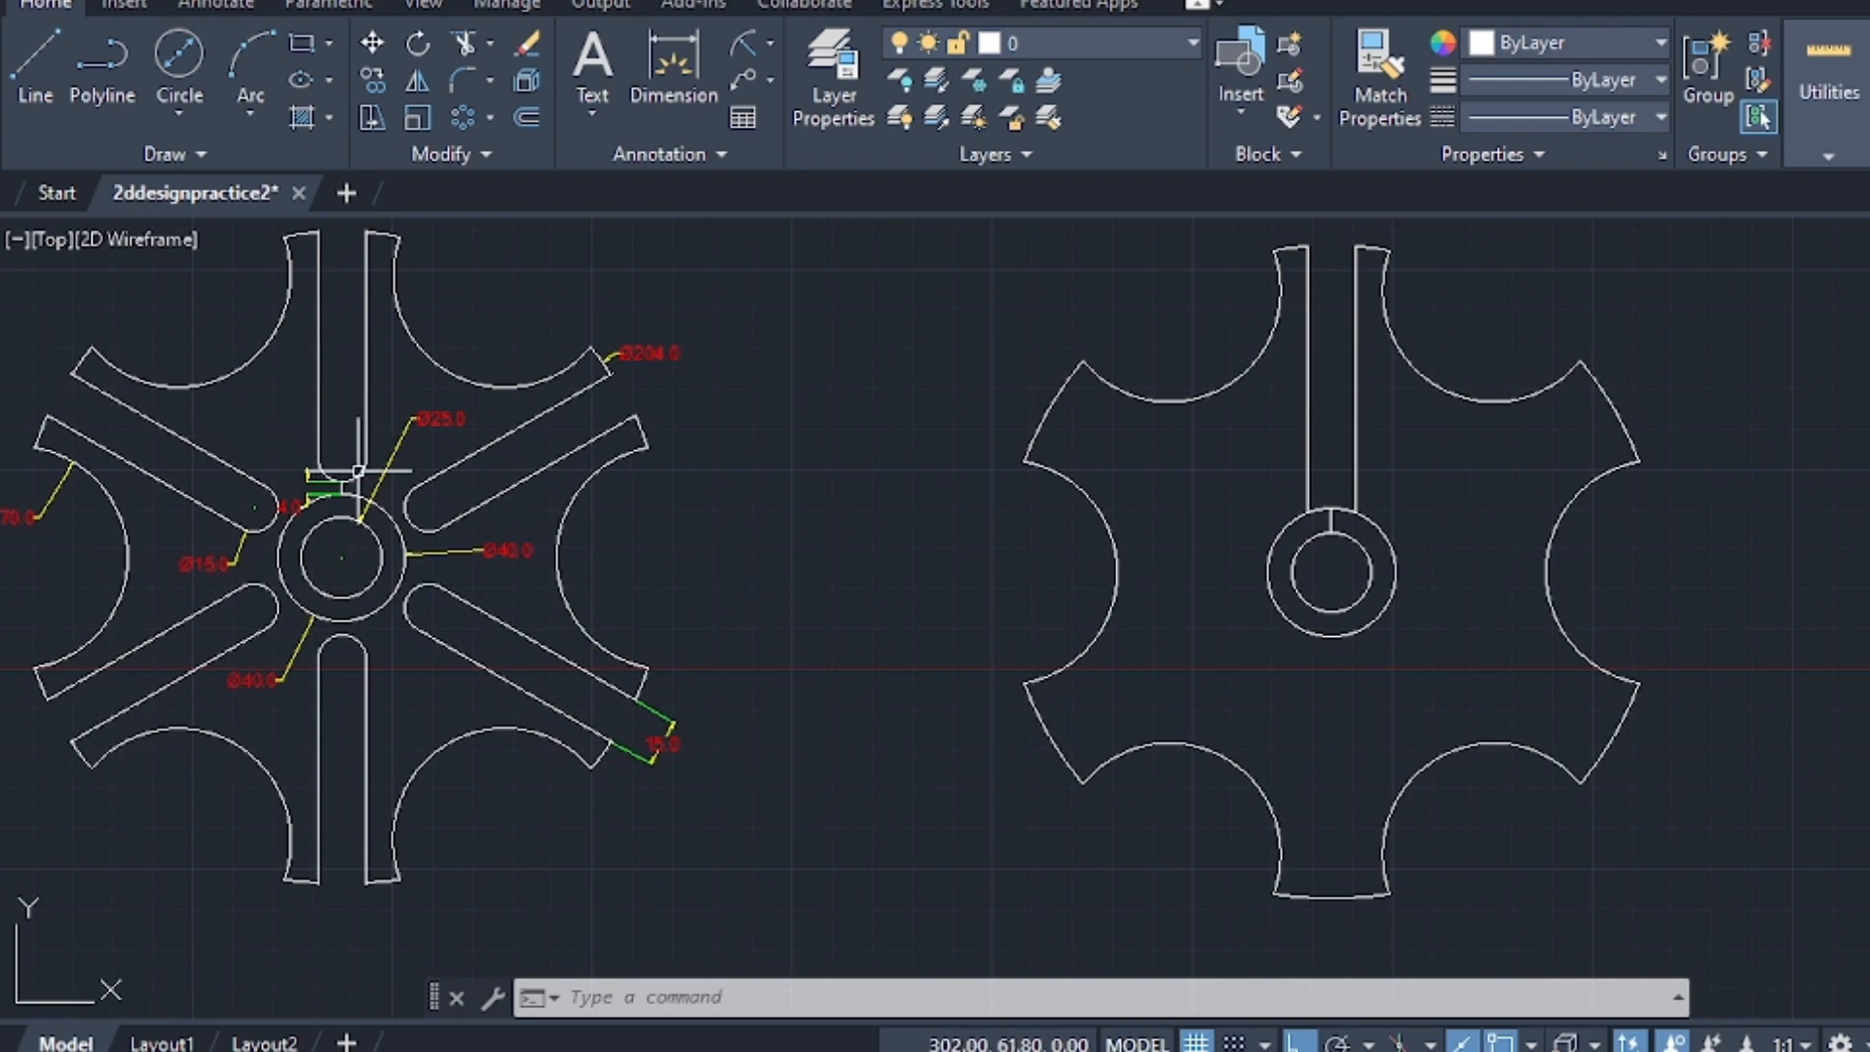
pyautogui.scroll(4, 358, 470)
pyautogui.scroll(-2, 310, 484)
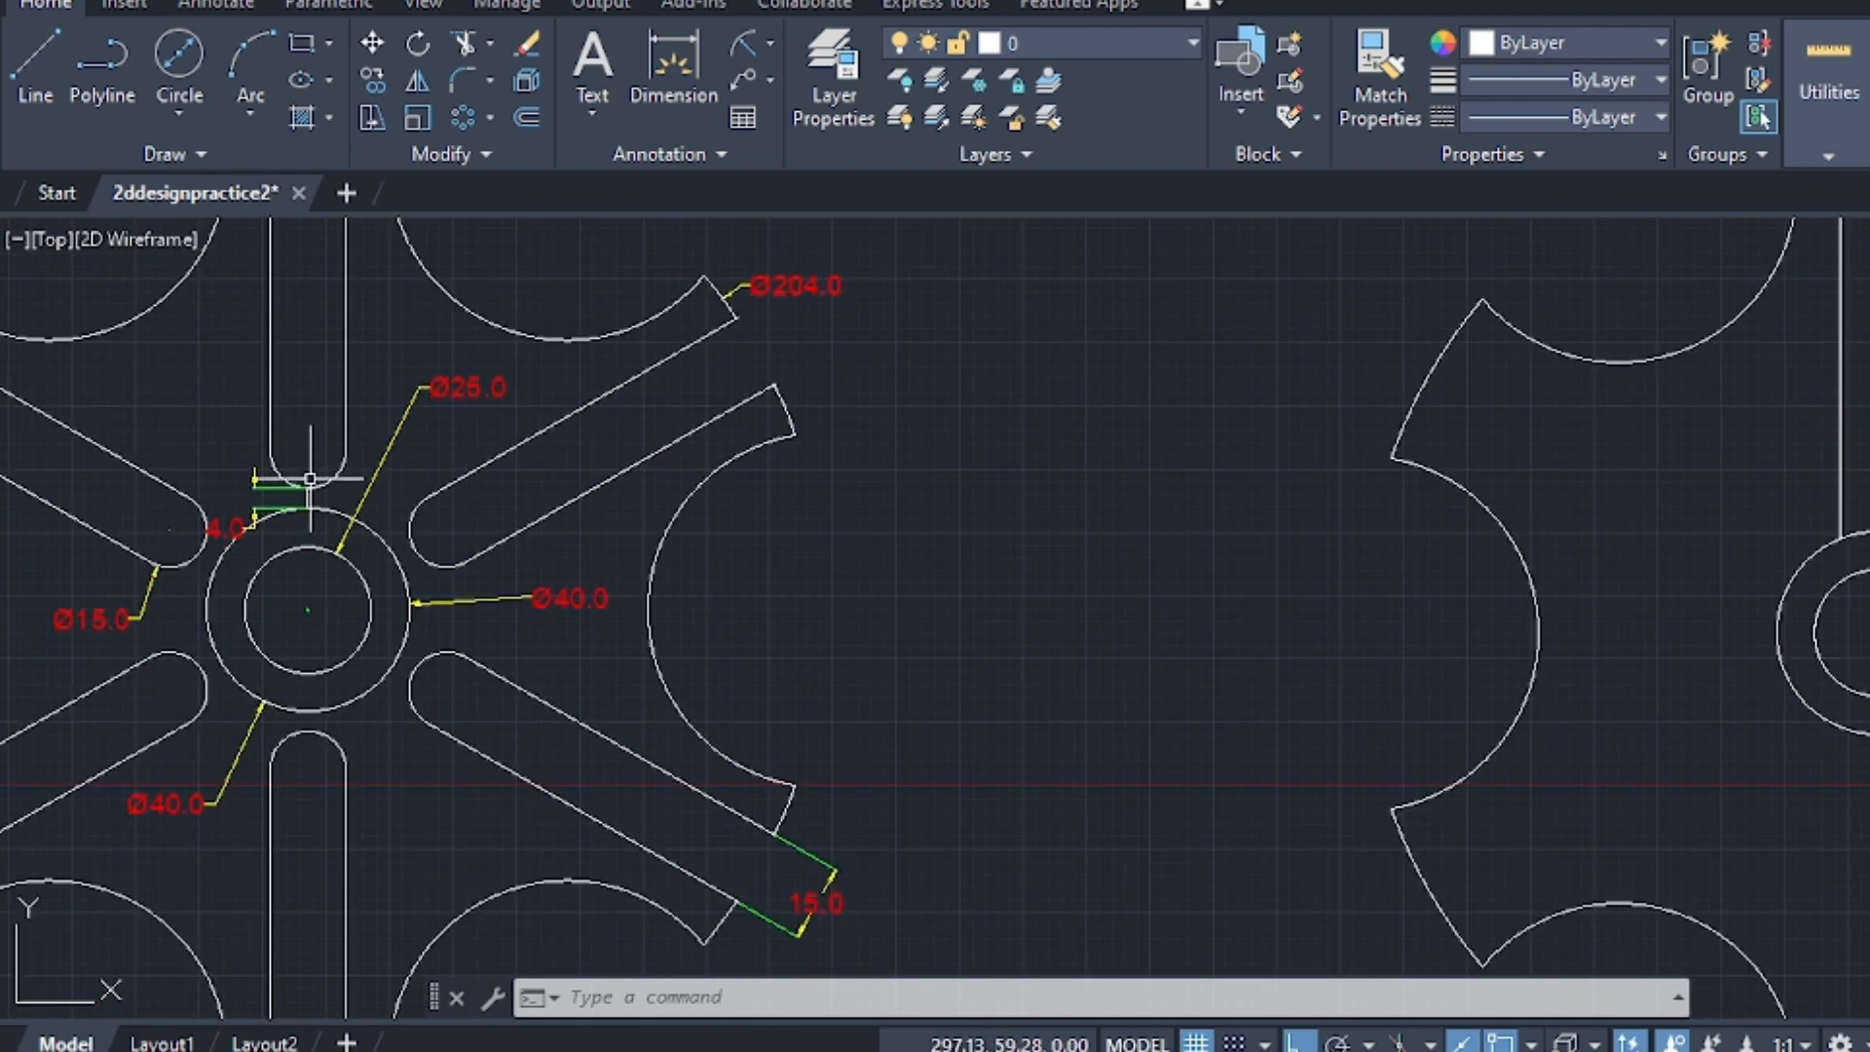
pyautogui.scroll(-2, 911, 426)
pyautogui.moveTo(1431, 504); pyautogui.dragTo(1163, 499, button='middle')
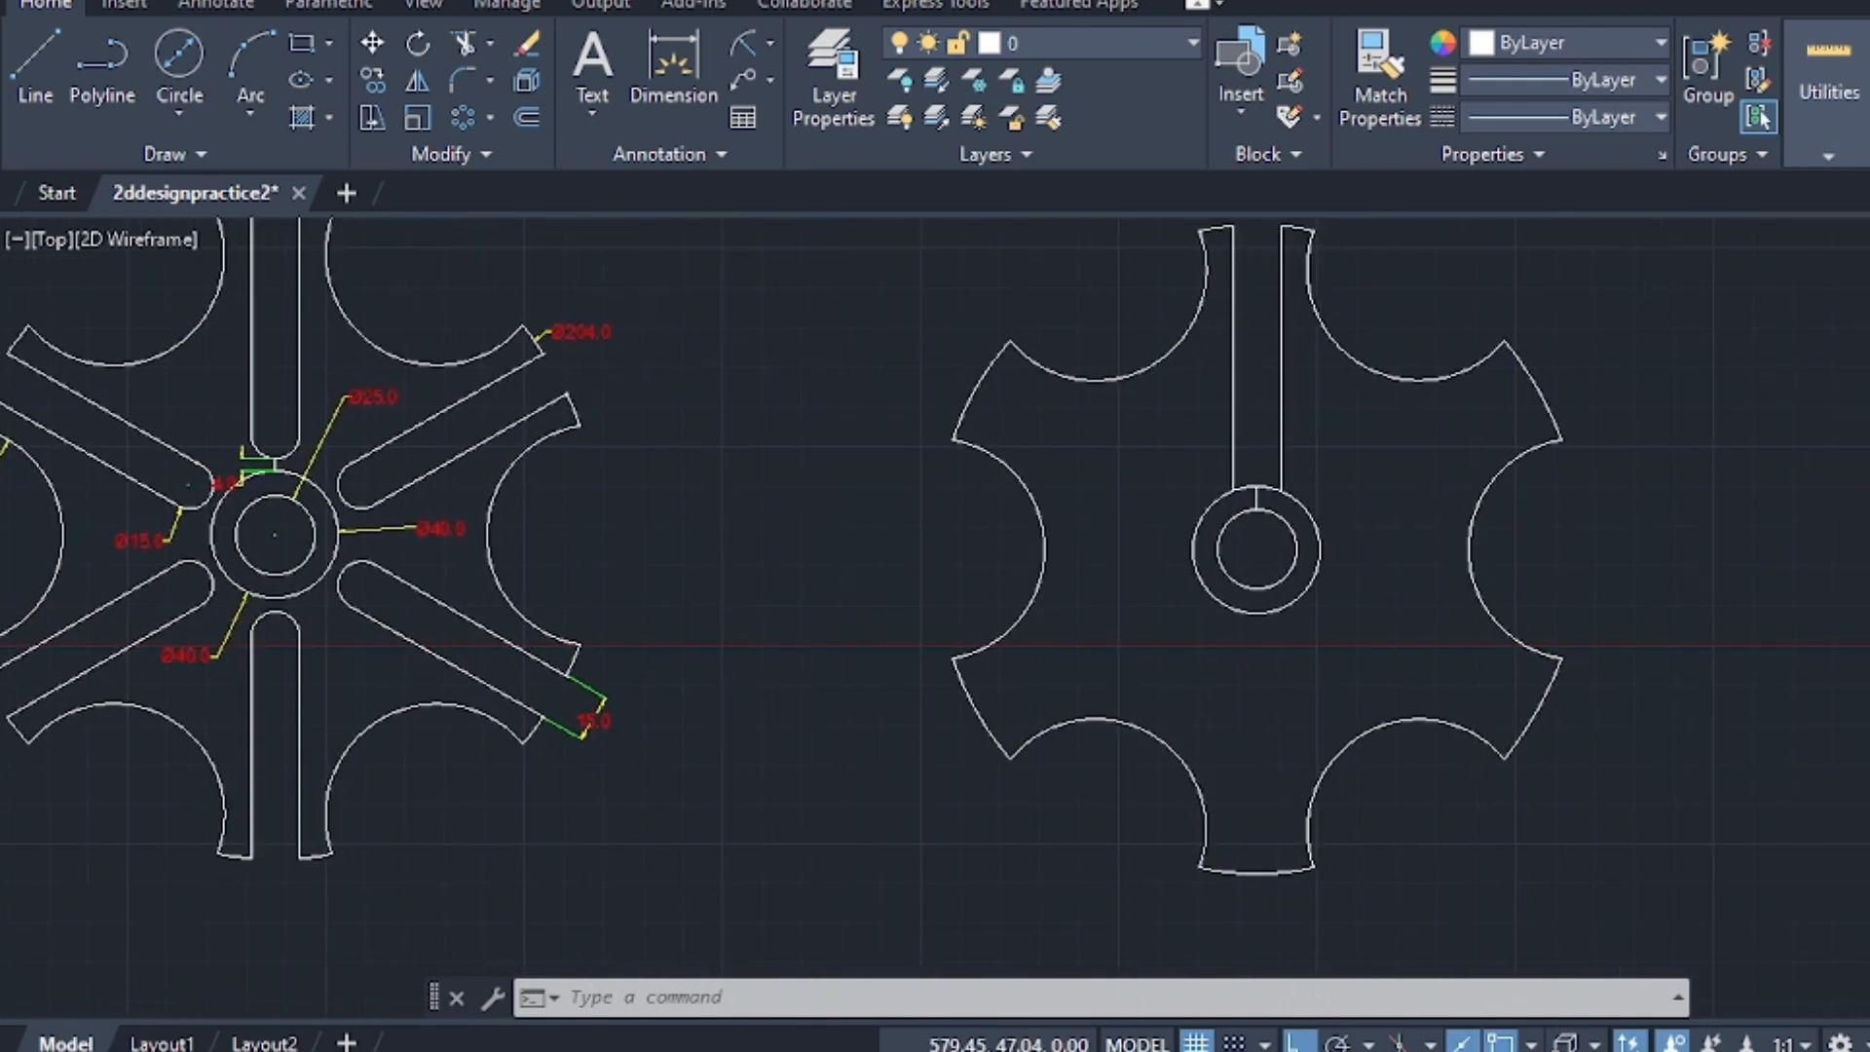
# Compare the new wheel's hub and slot with the reference wheel's hub diameters, slot-end diameter and hub-to-slot gap
pyautogui.scroll(2, 1298, 522)
pyautogui.scroll(-2, 1299, 522)
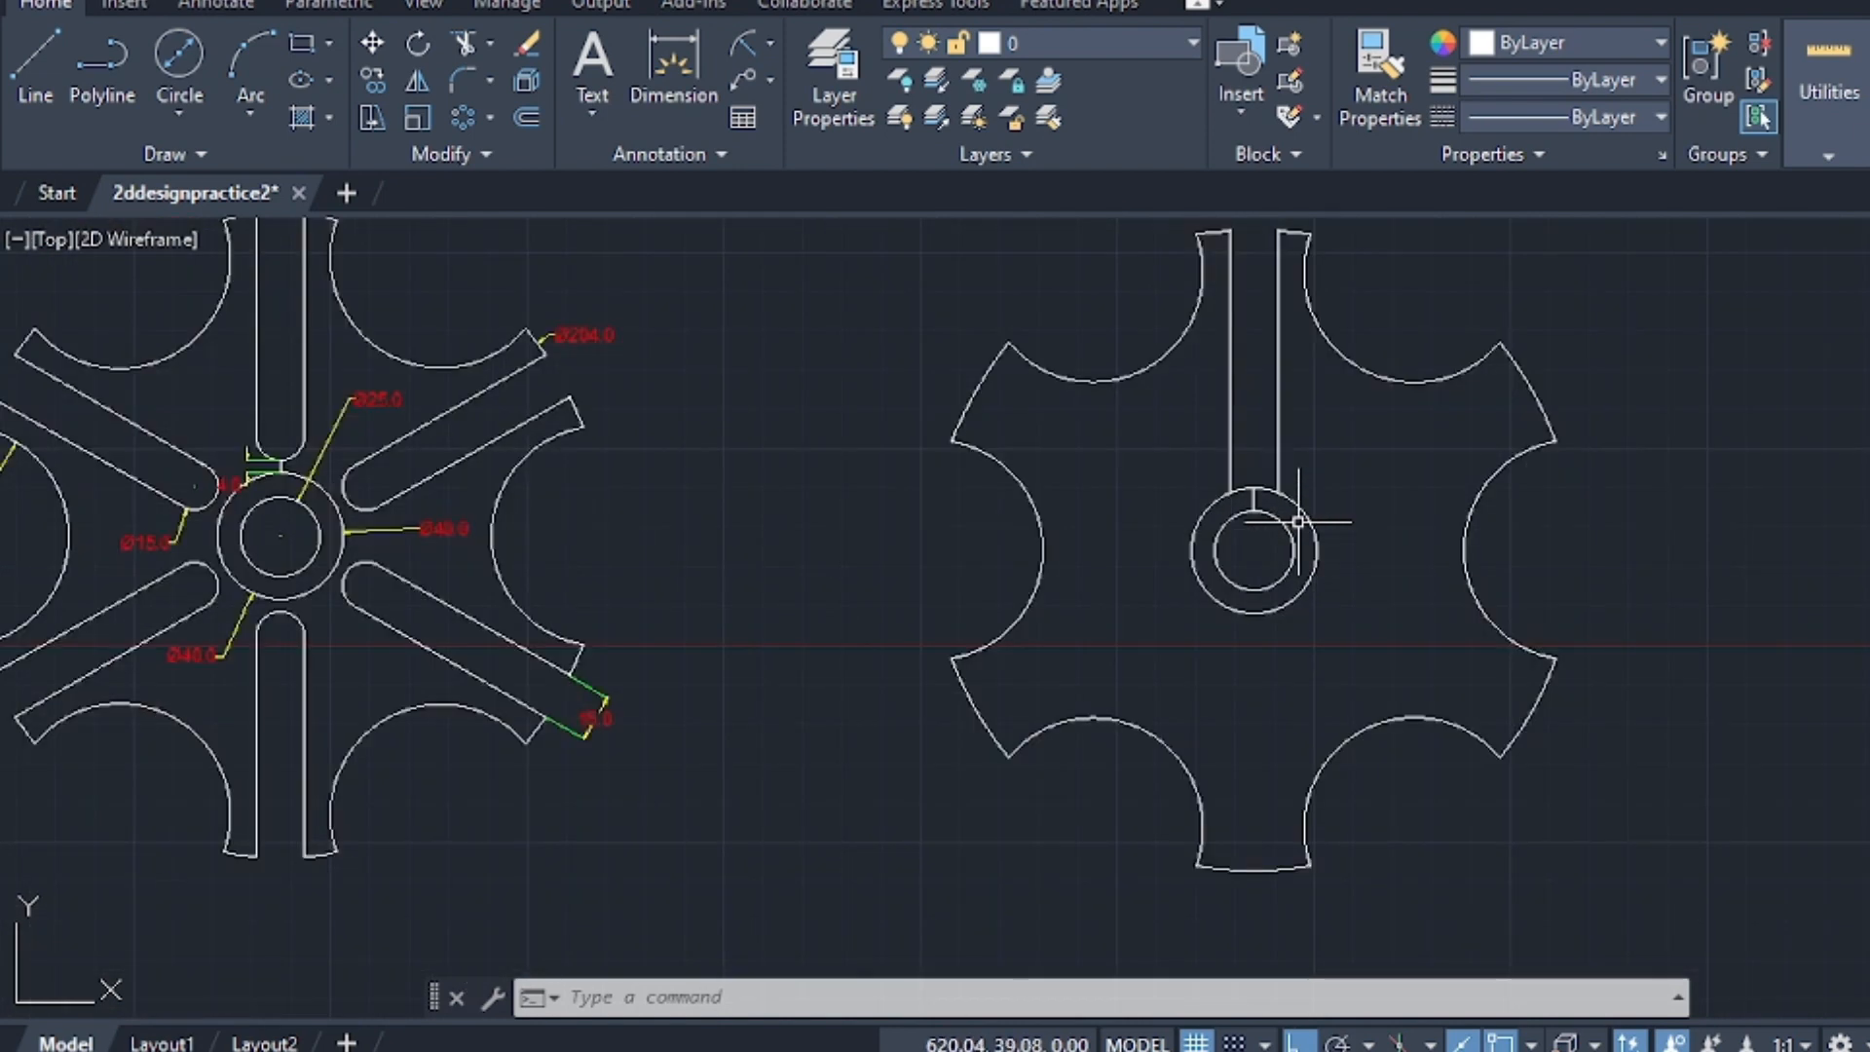
pyautogui.scroll(2, 1297, 530)
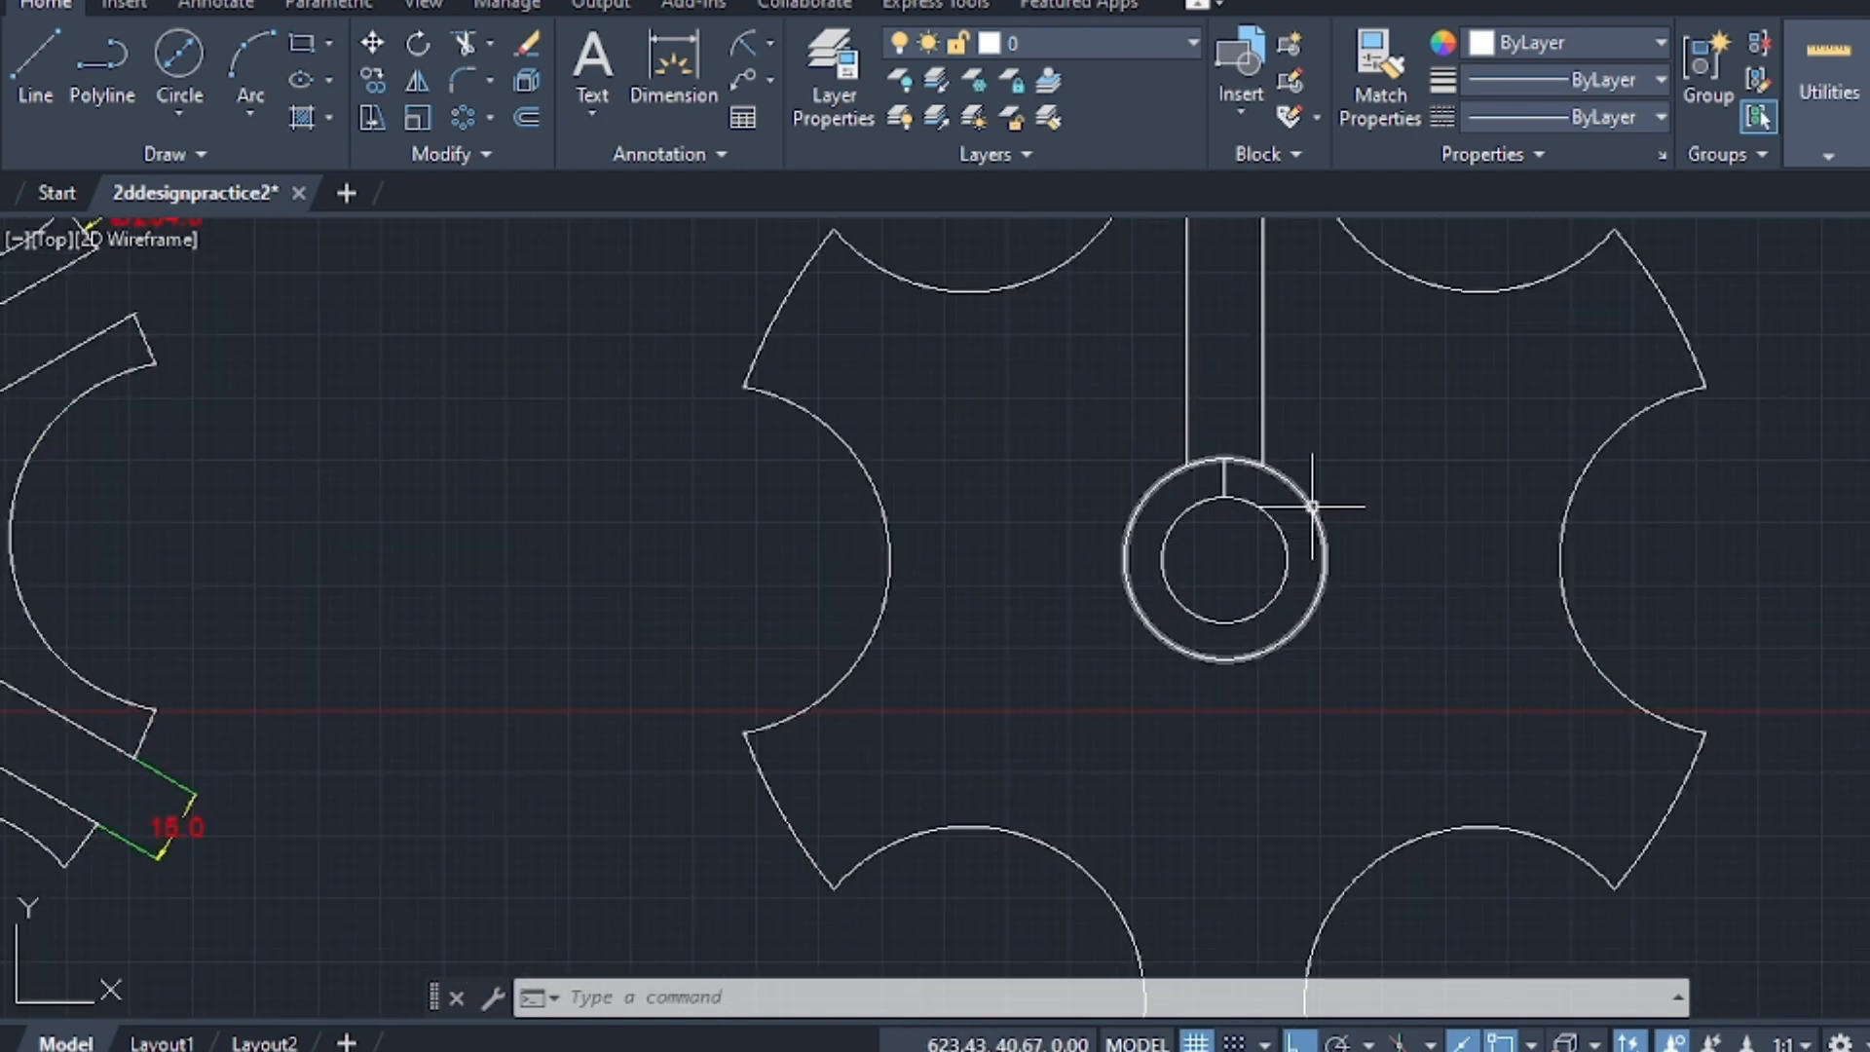
pyautogui.scroll(-2, 1305, 509)
pyautogui.scroll(7, 282, 429)
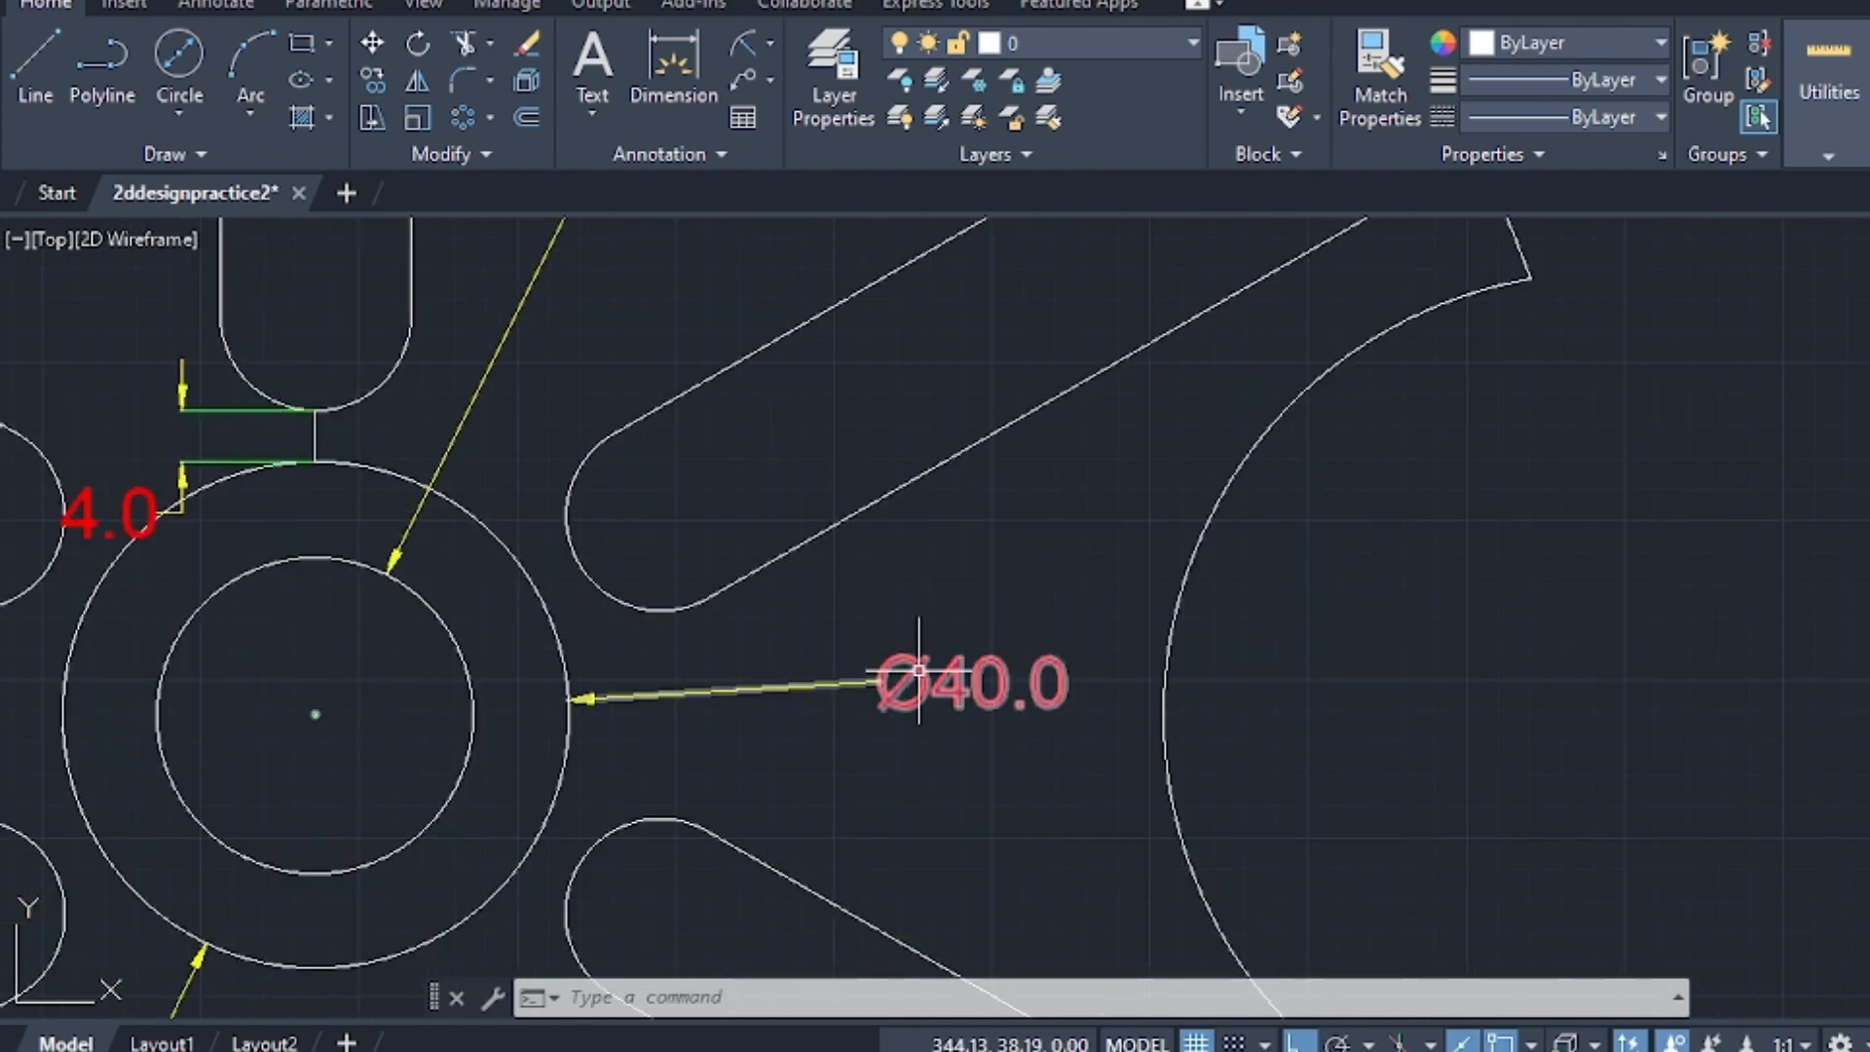
pyautogui.moveTo(618, 585)
pyautogui.mouseDown(button='middle')
pyautogui.moveTo(952, 534)
pyautogui.moveTo(1000, 537)
pyautogui.moveTo(1021, 566)
pyautogui.mouseUp(button='middle')
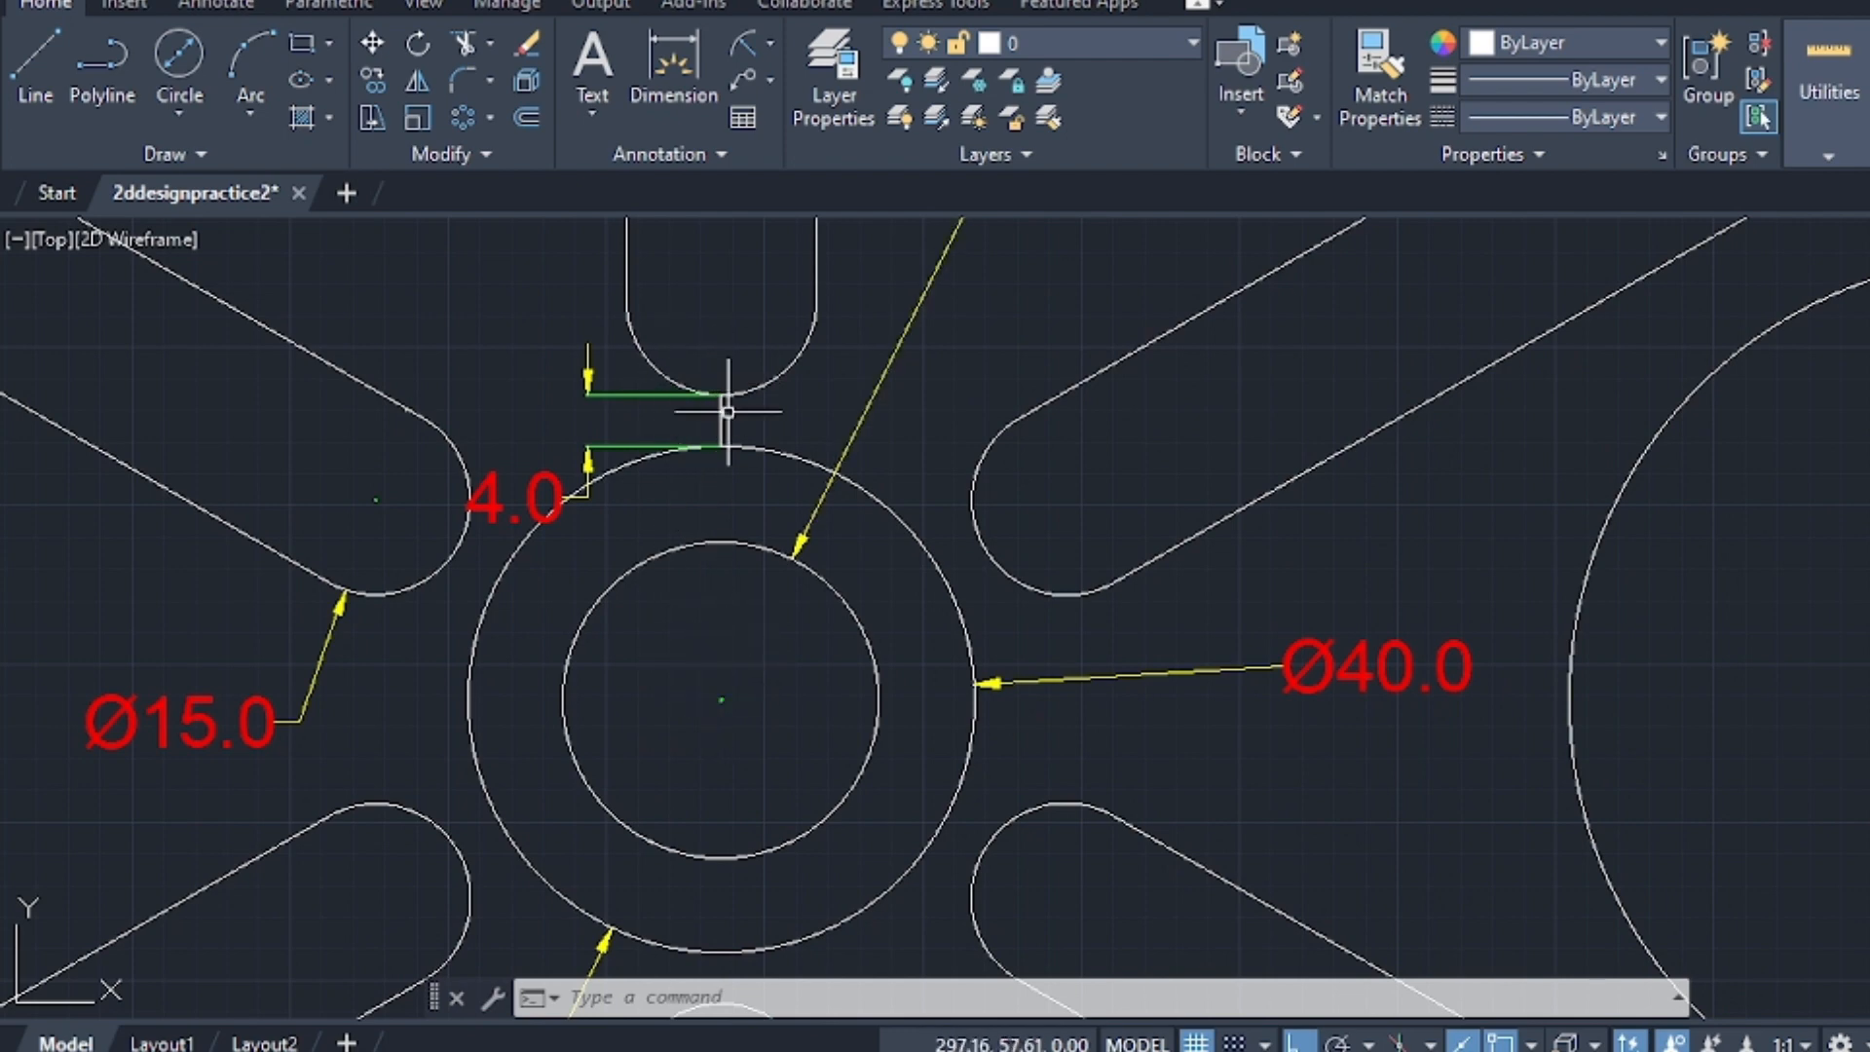
pyautogui.scroll(-4, 722, 422)
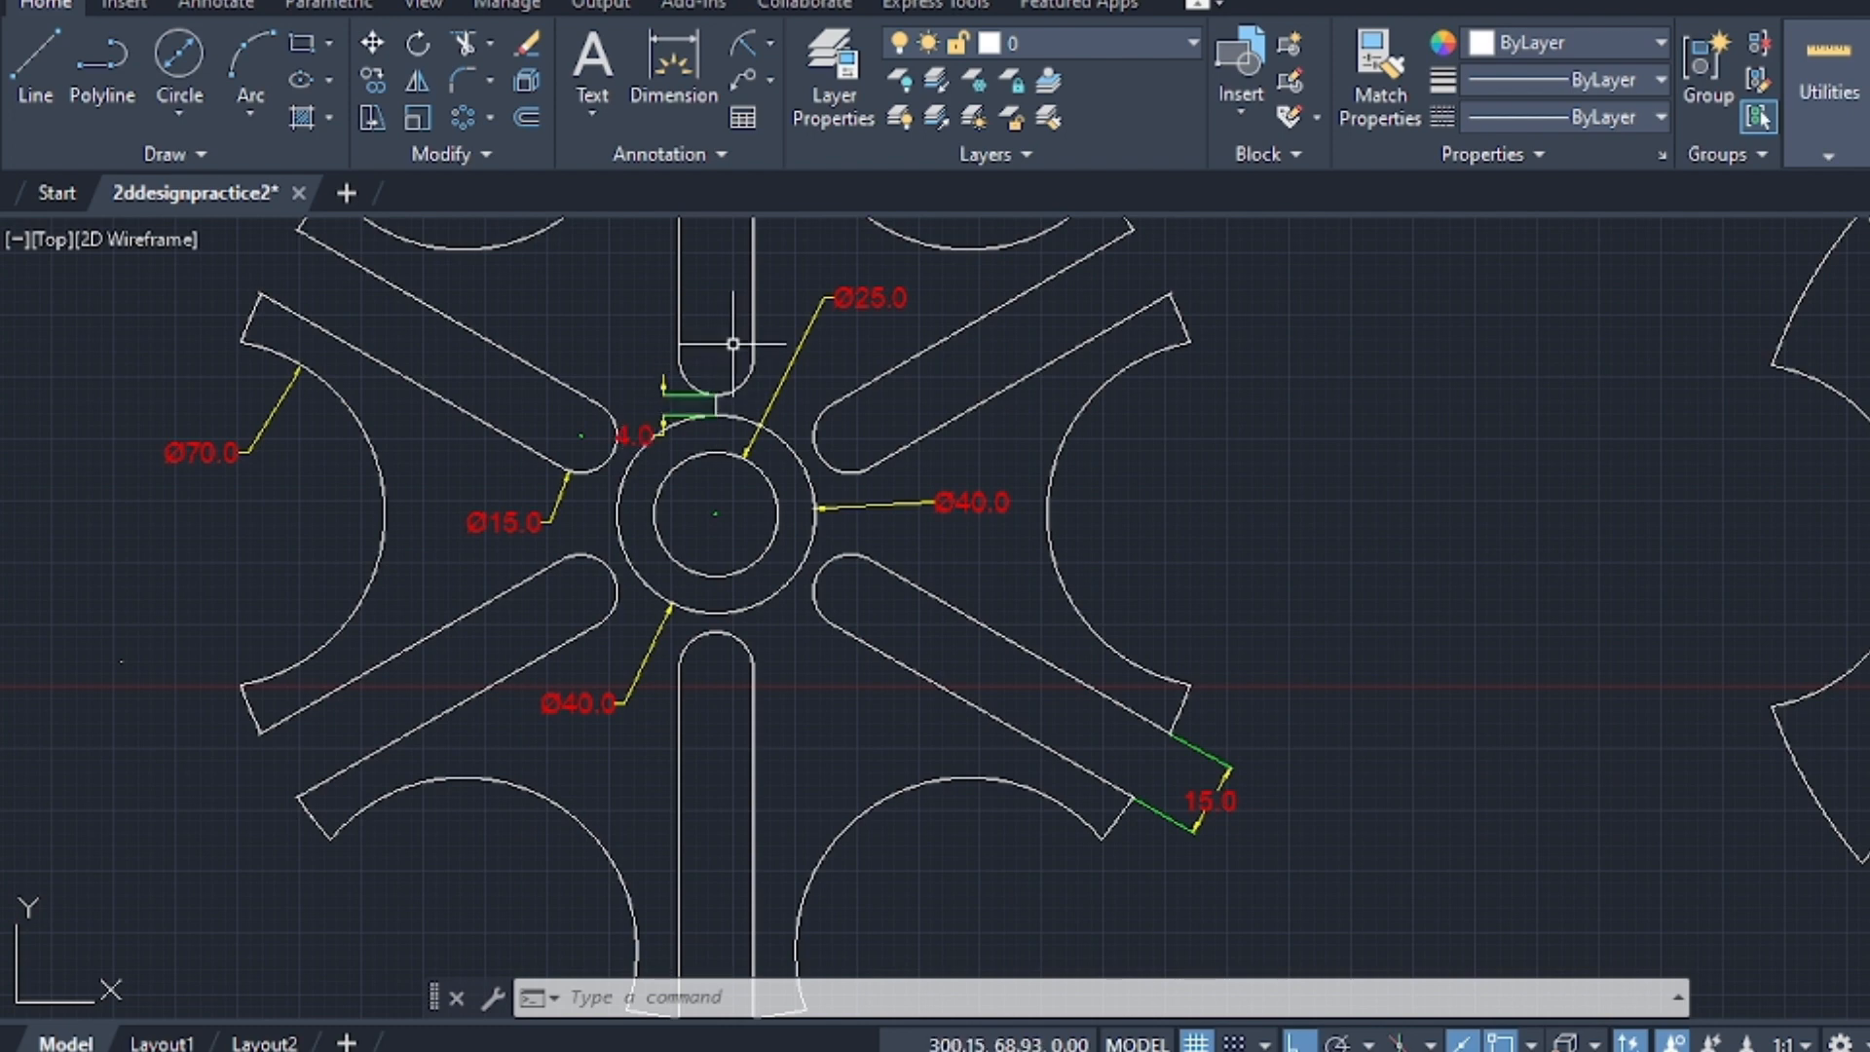
pyautogui.scroll(2, 728, 343)
pyautogui.scroll(-2, 731, 331)
pyautogui.moveTo(731, 334)
pyautogui.mouseDown(button='middle')
pyautogui.moveTo(767, 640)
pyautogui.moveTo(739, 570)
pyautogui.mouseUp(button='middle')
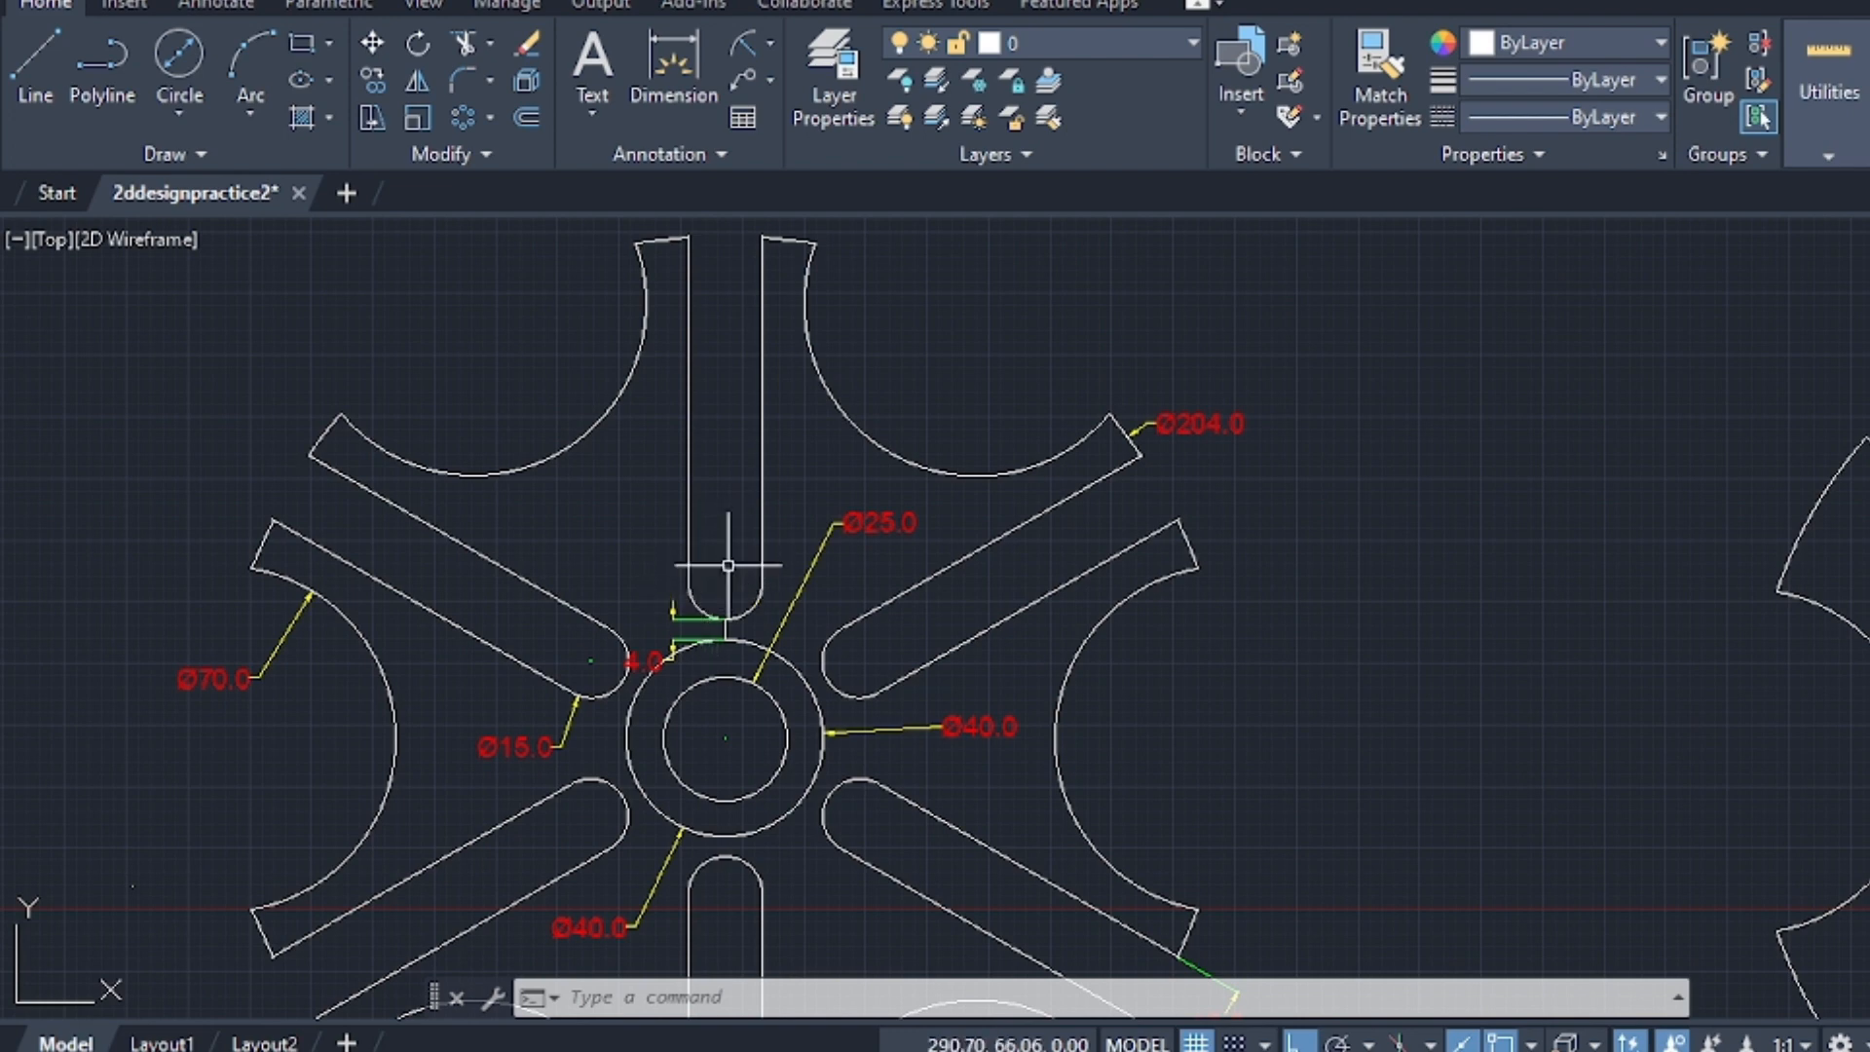
pyautogui.scroll(1, 731, 660)
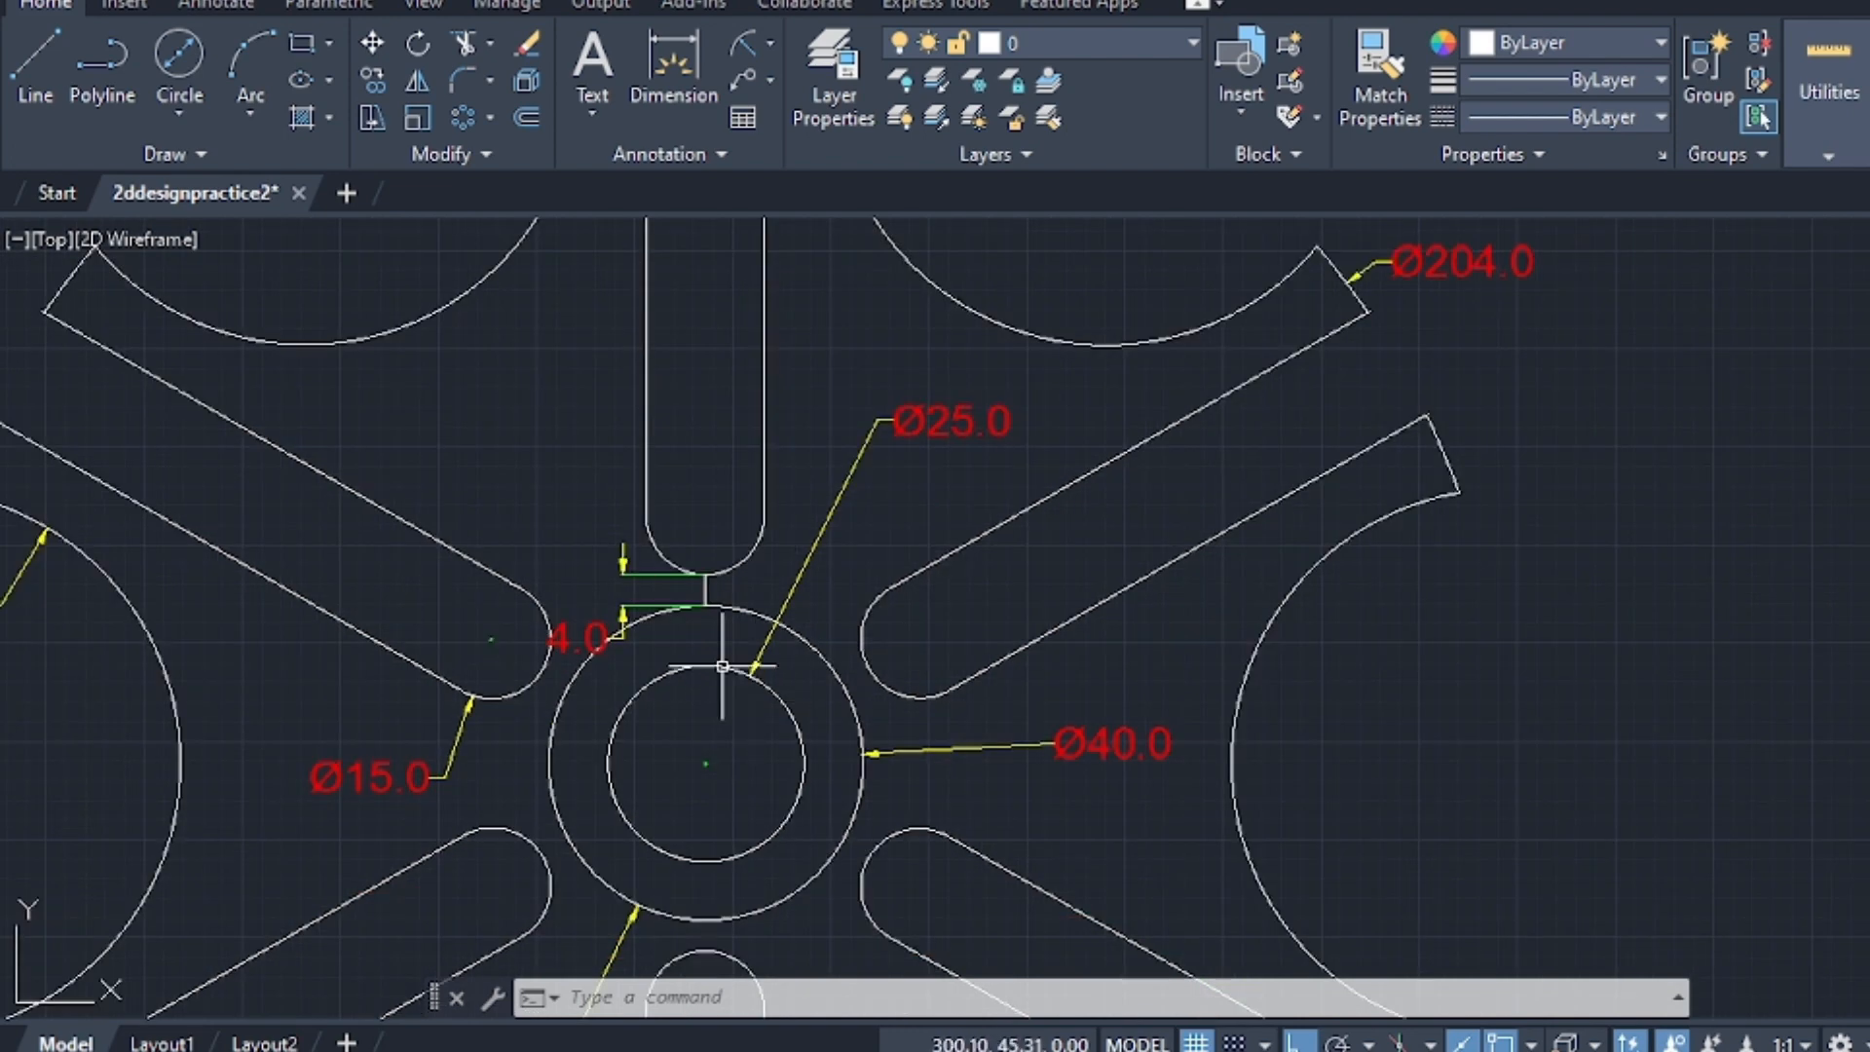
pyautogui.scroll(3, 721, 609)
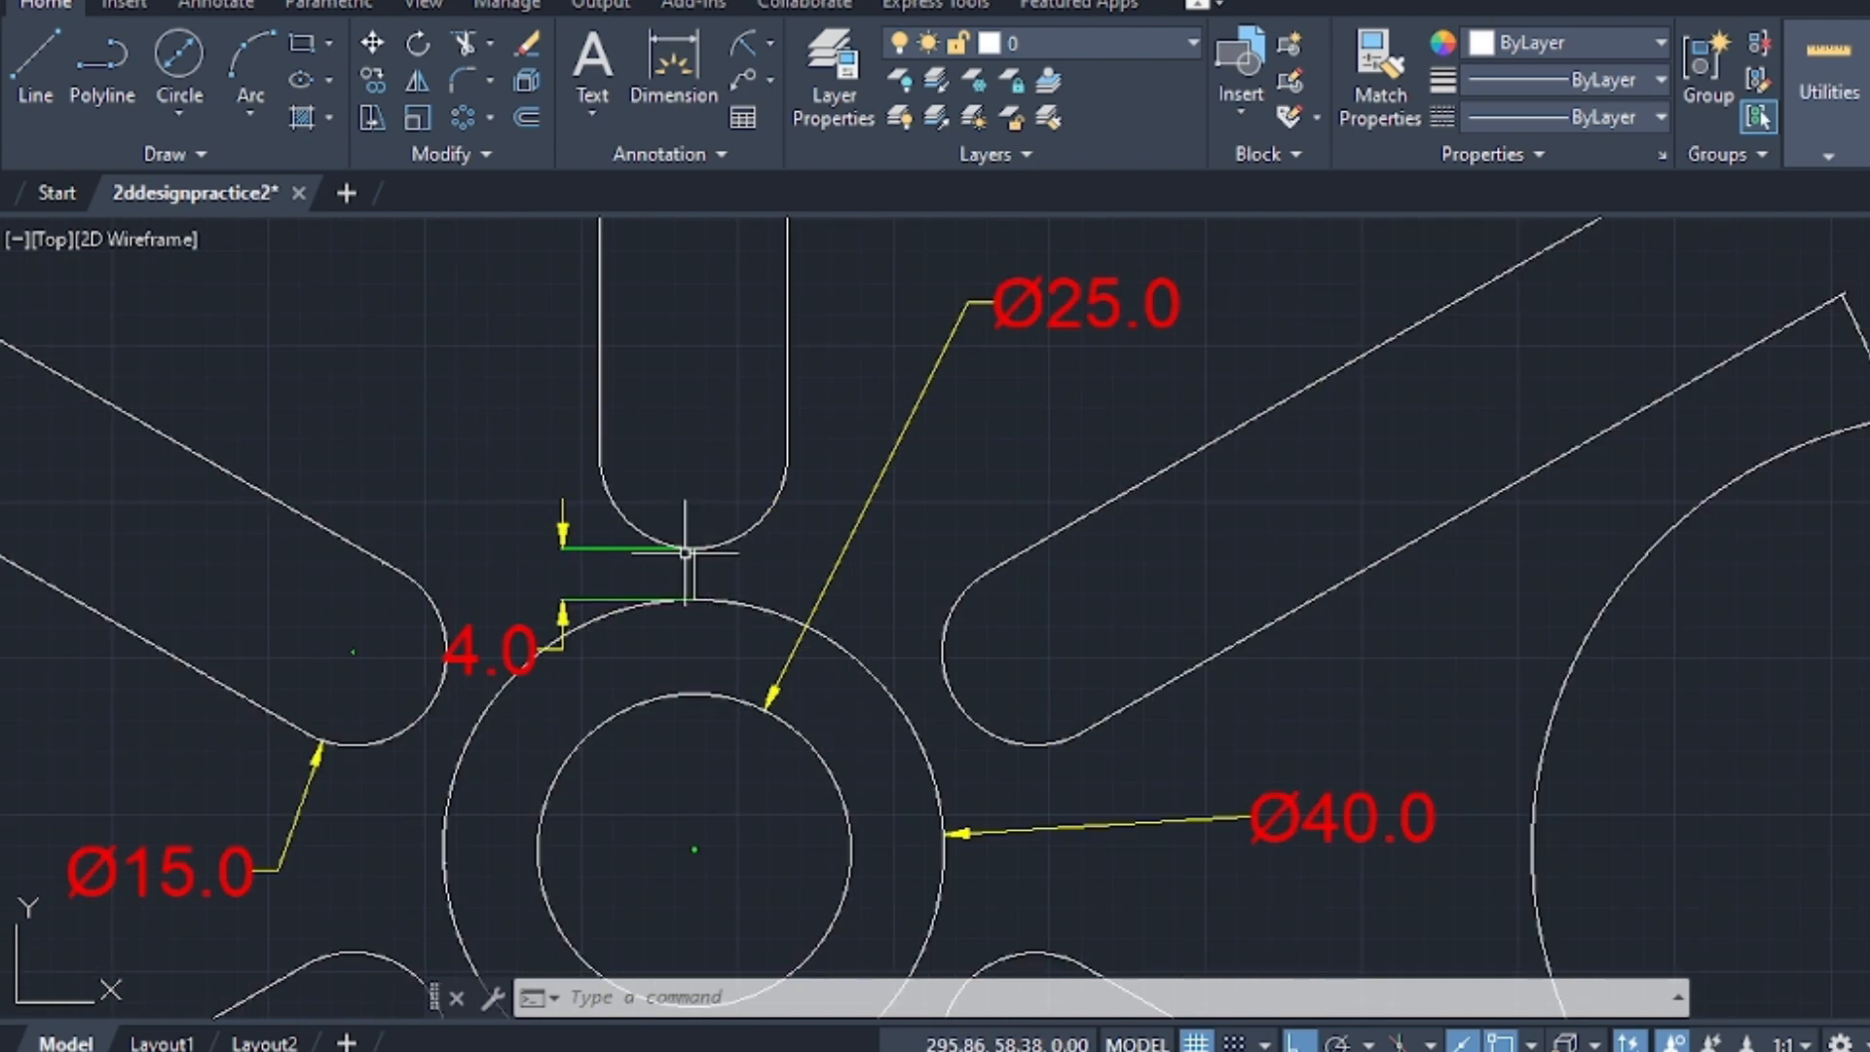
pyautogui.scroll(-2, 651, 602)
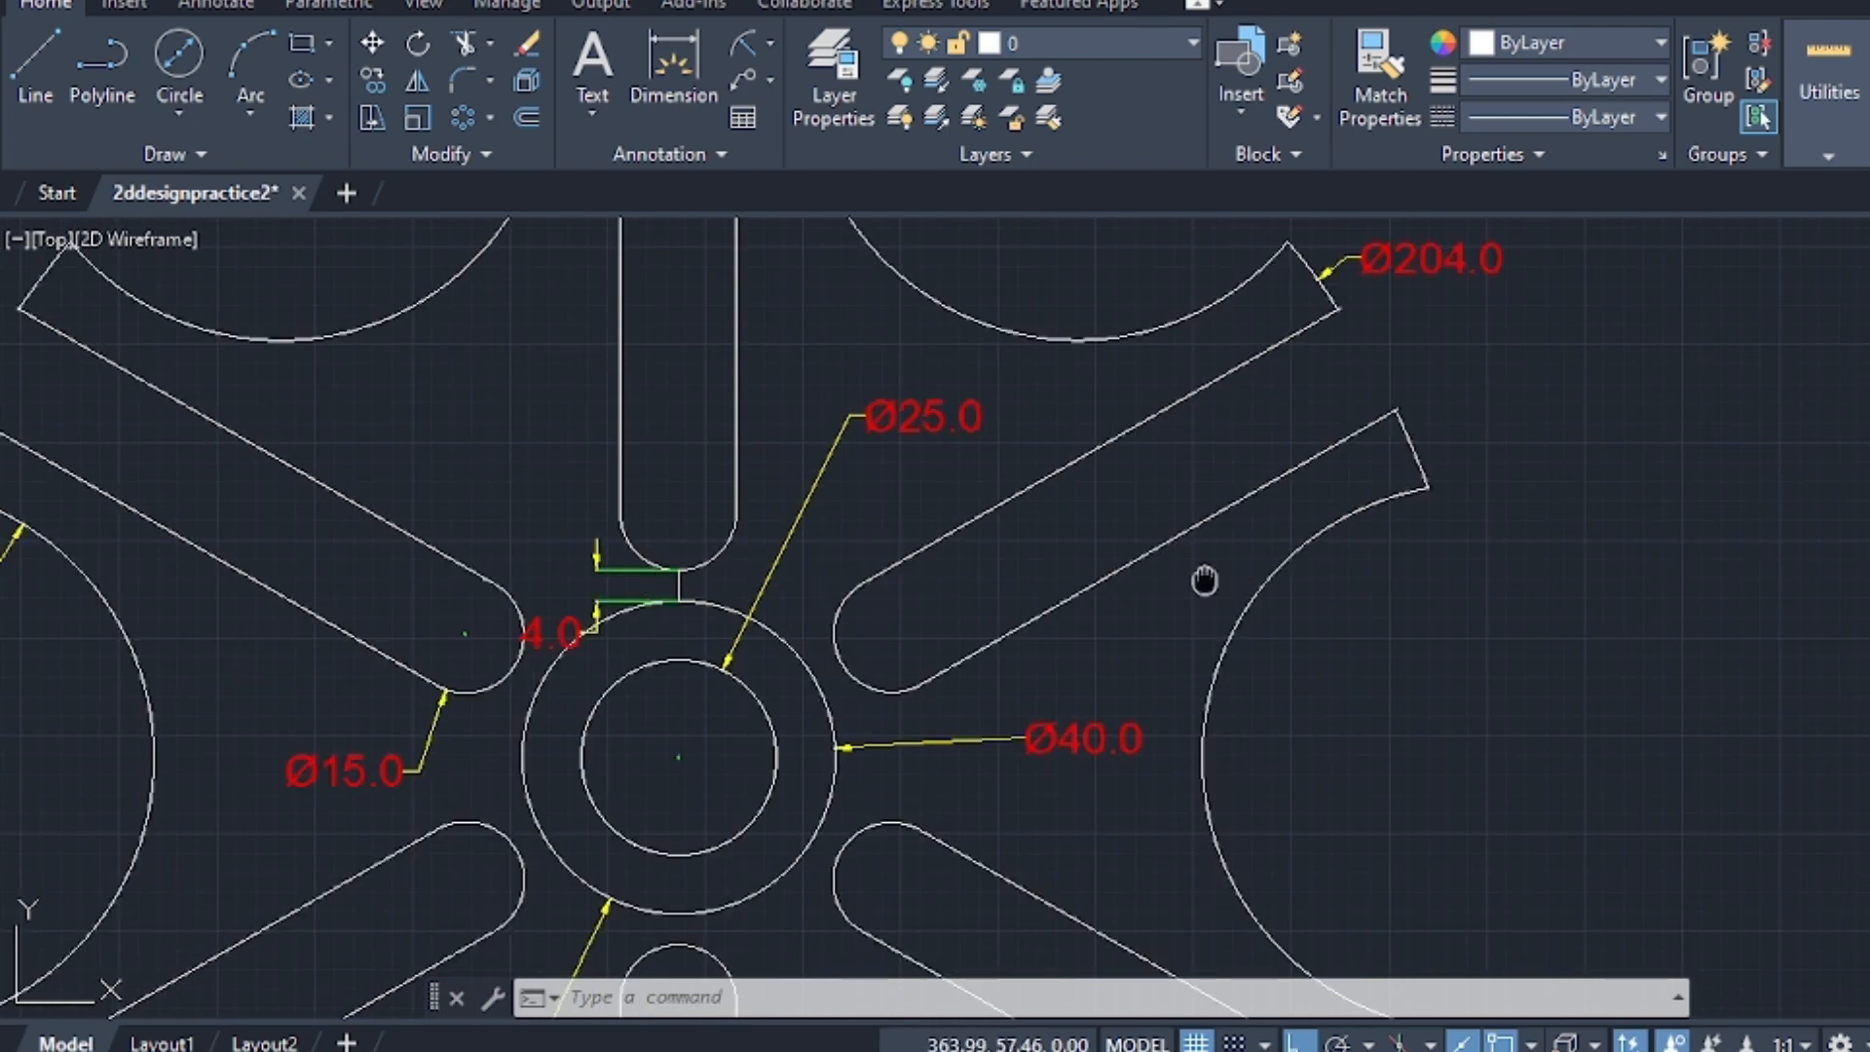
pyautogui.moveTo(1205, 581); pyautogui.dragTo(325, 535, button='middle')
pyautogui.scroll(-2, 1348, 522)
pyautogui.scroll(-1, 1603, 546)
pyautogui.moveTo(1603, 547); pyautogui.dragTo(954, 587, button='middle')
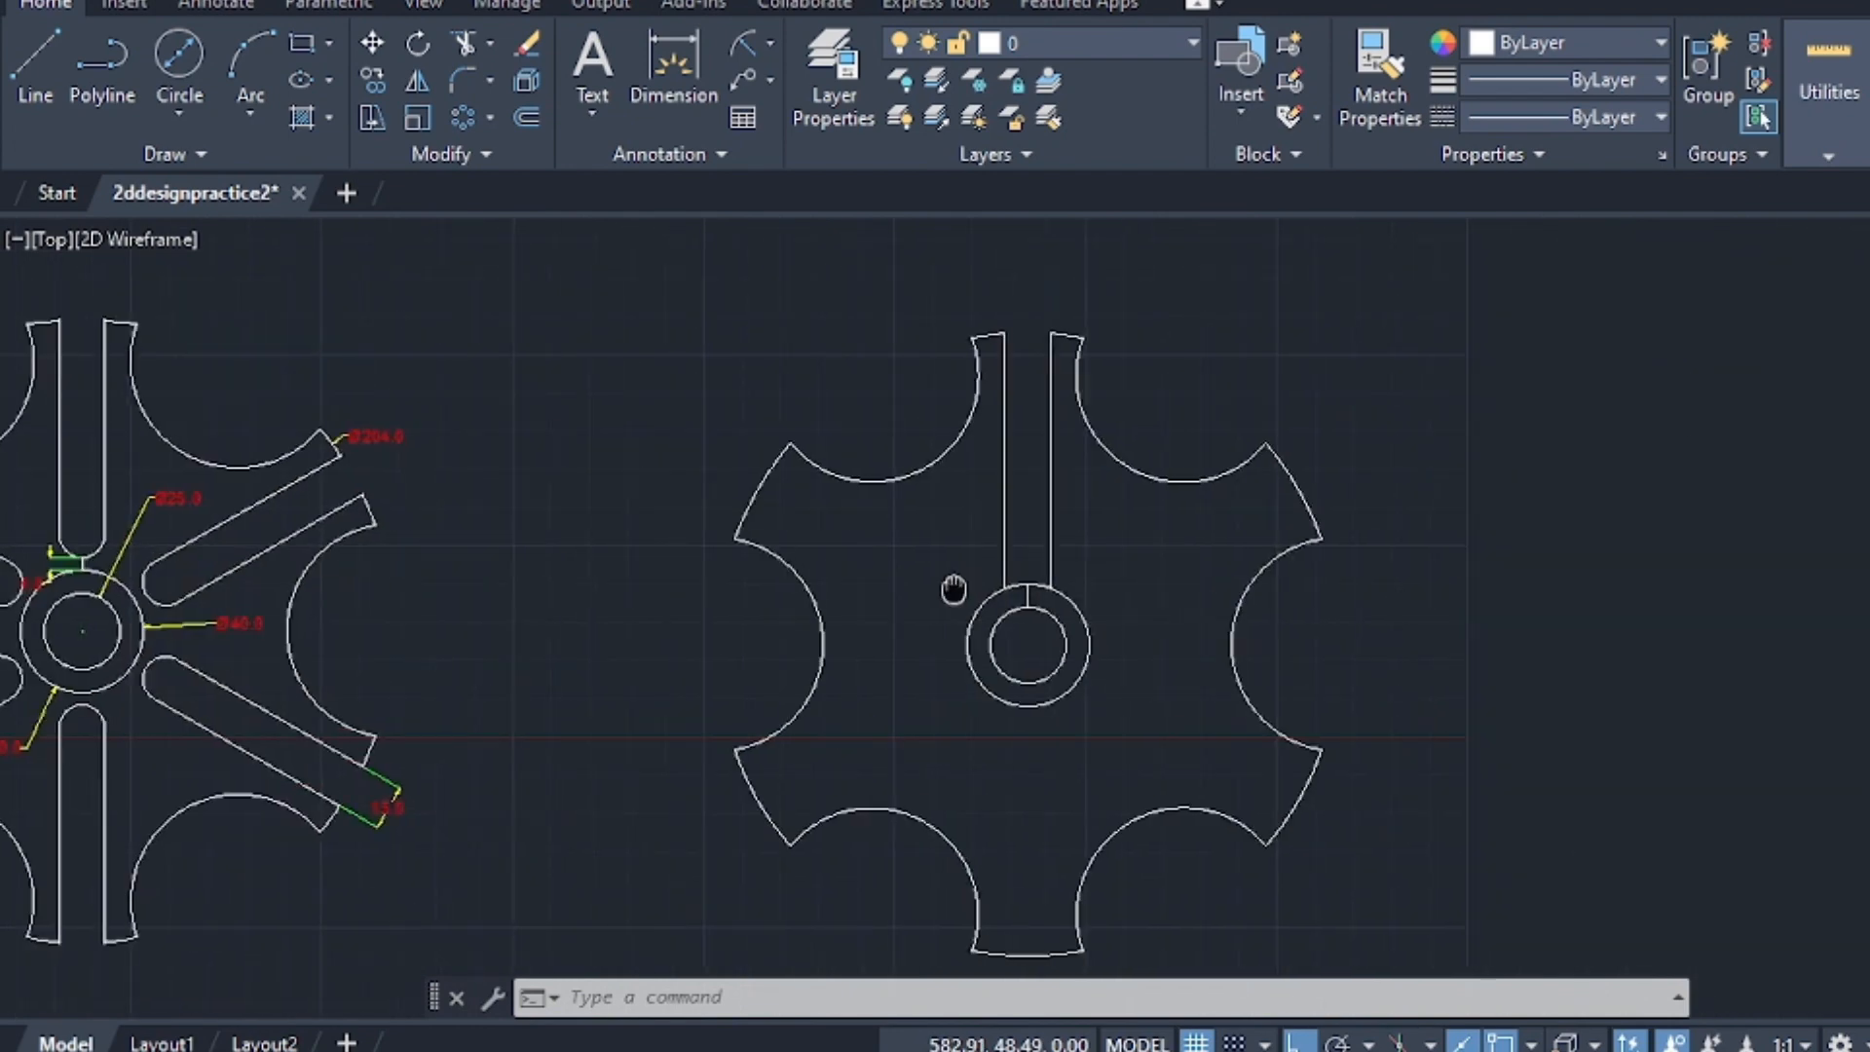
pyautogui.scroll(2, 1078, 584)
pyautogui.scroll(1, 889, 618)
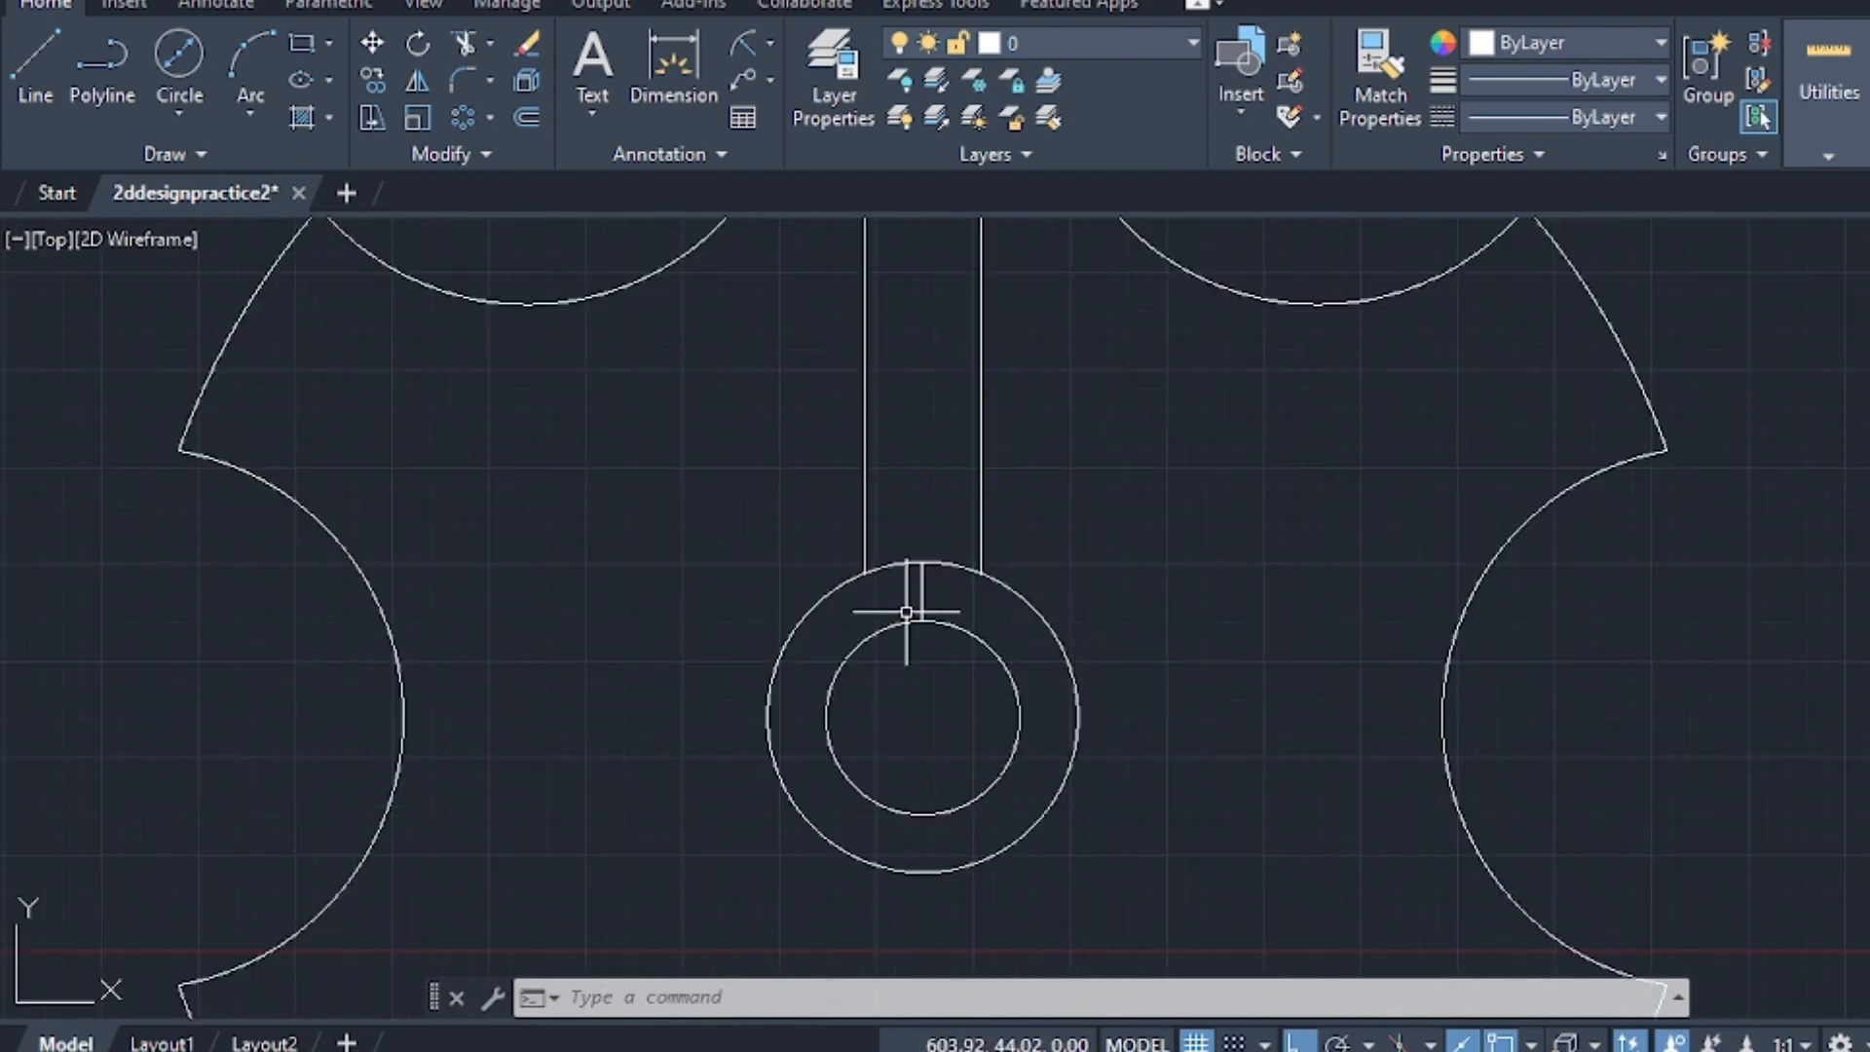
pyautogui.click(25, 53)
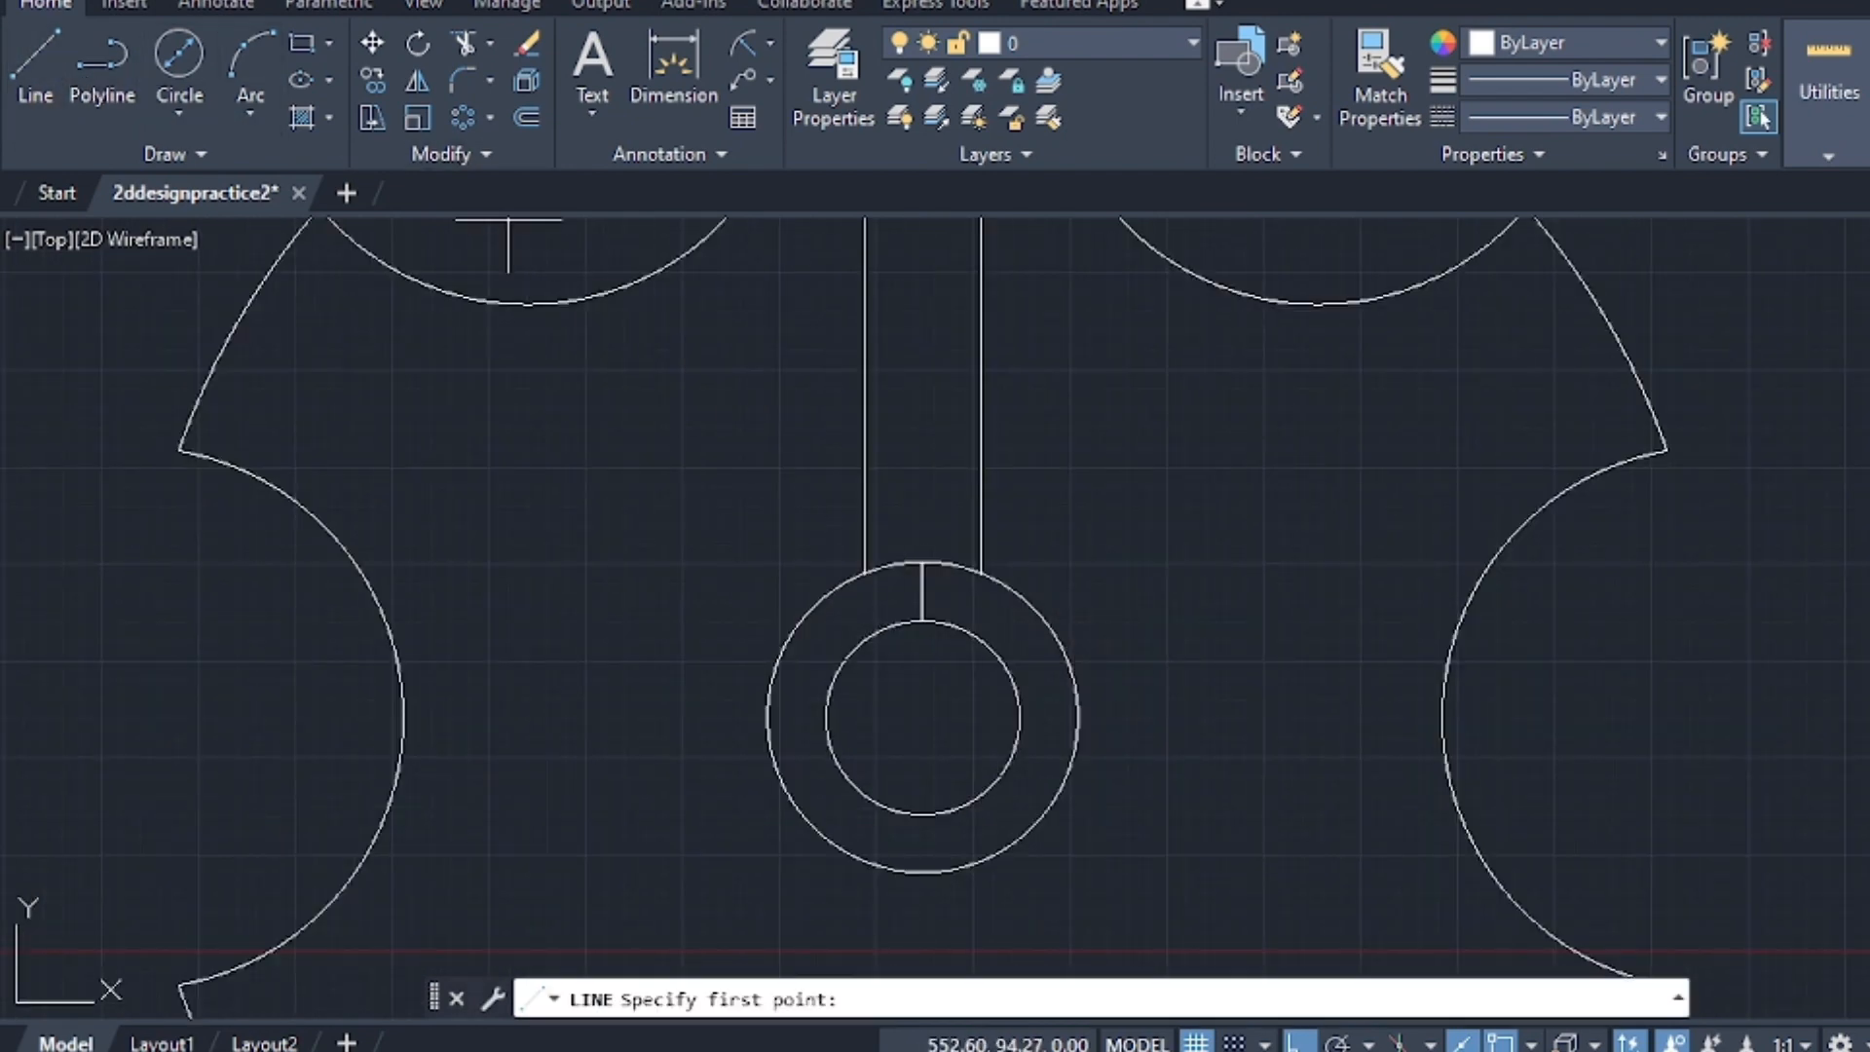
pyautogui.click(921, 717)
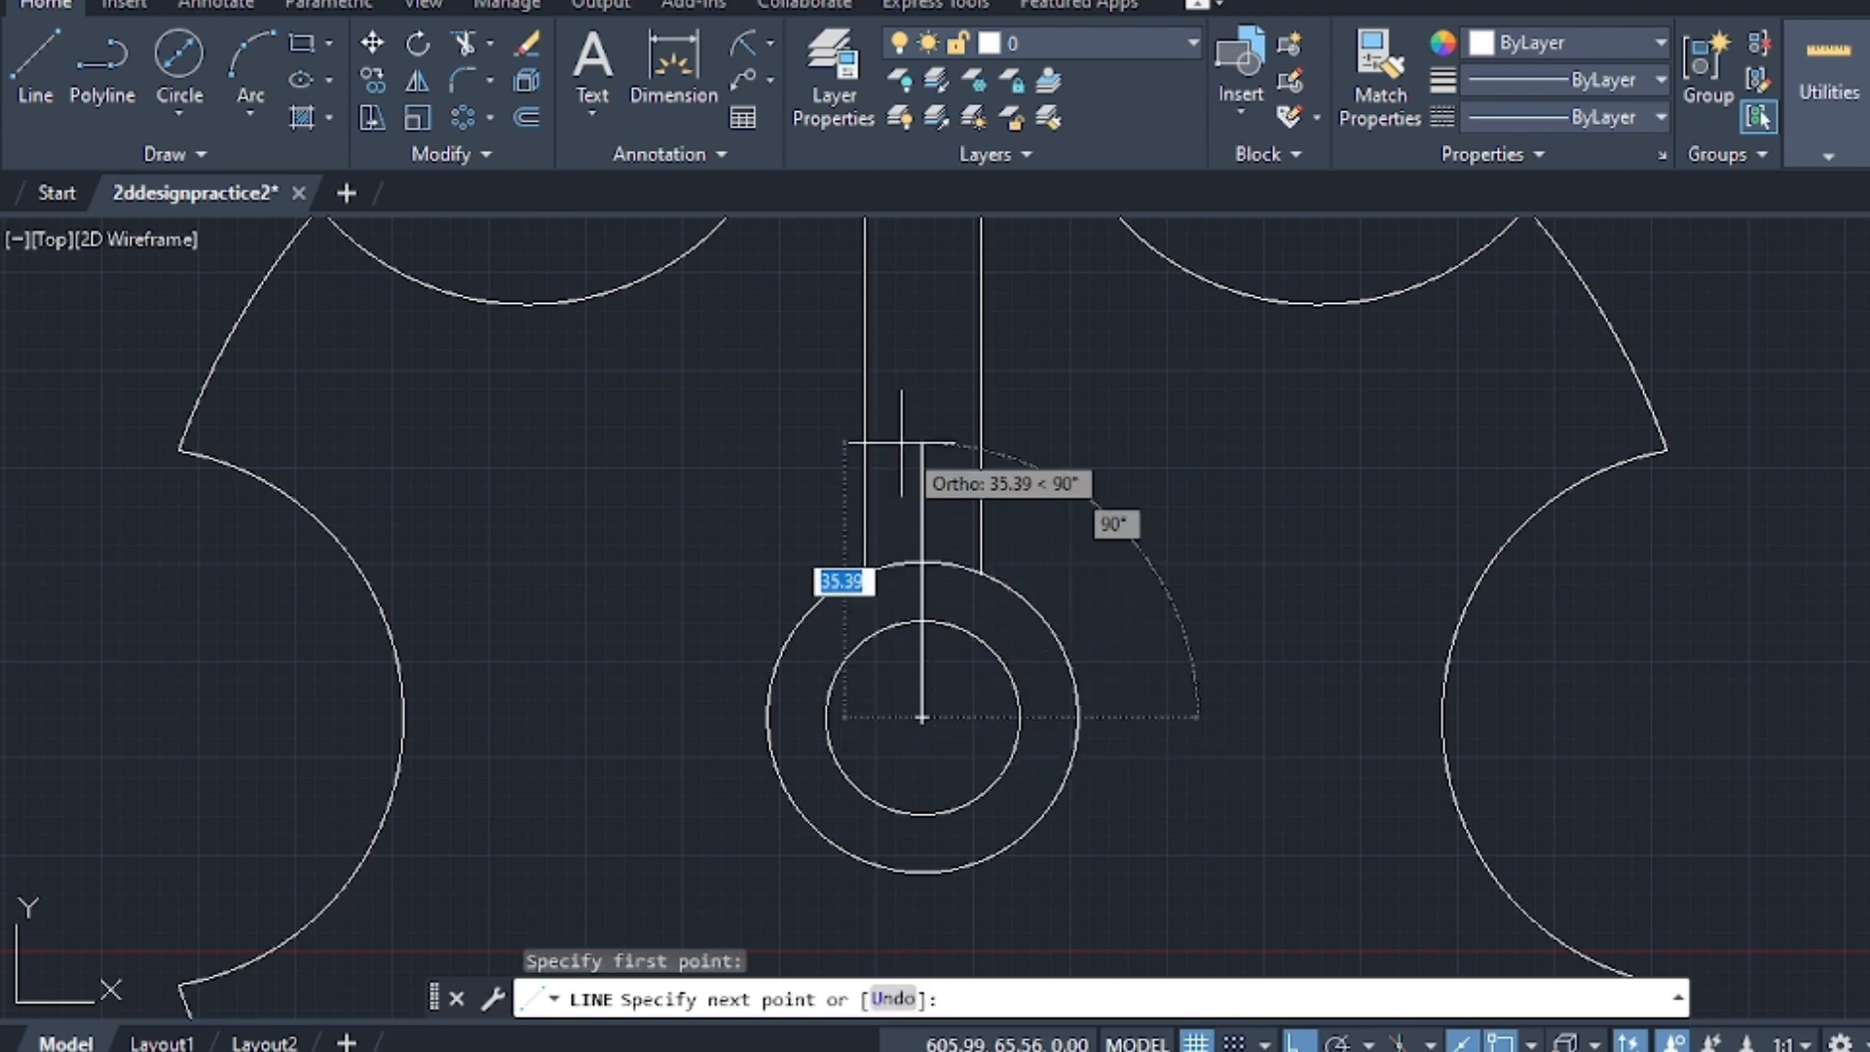
pyautogui.scroll(-2, 901, 443)
pyautogui.moveTo(901, 443); pyautogui.dragTo(1869, 451, button='middle')
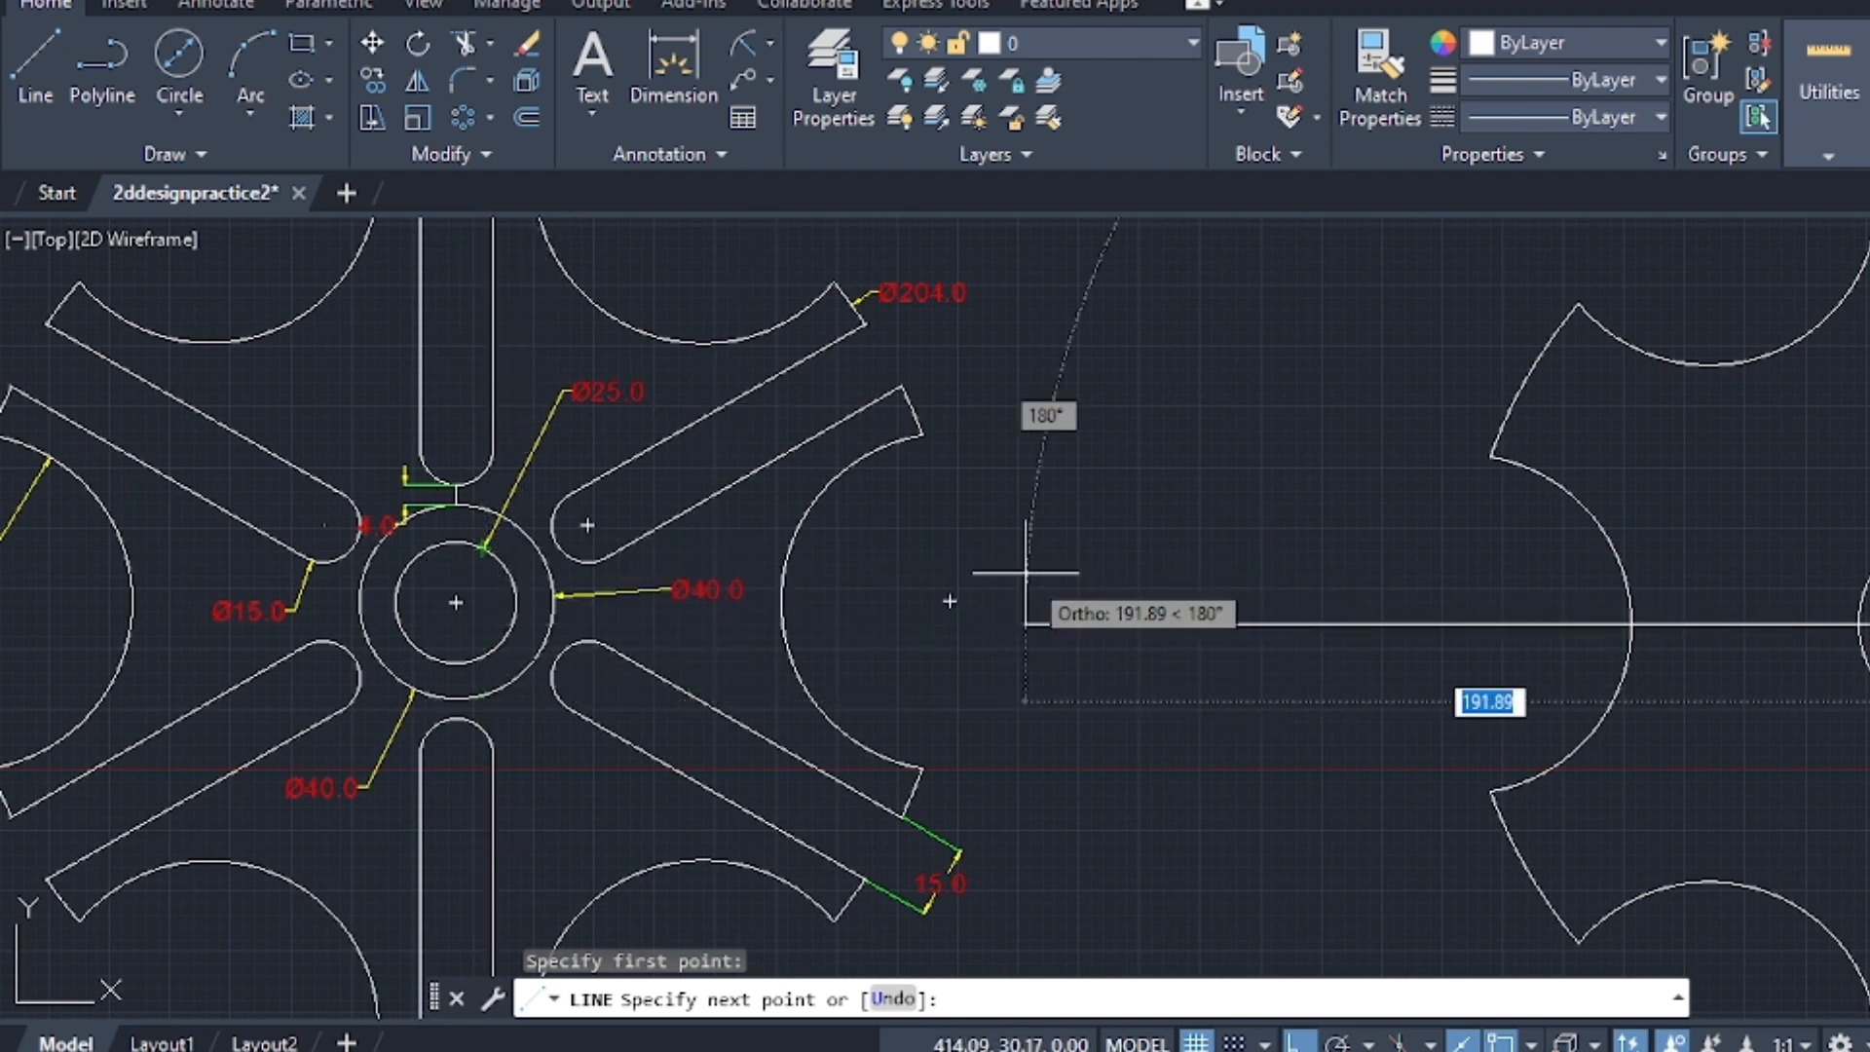
pyautogui.press('Escape')
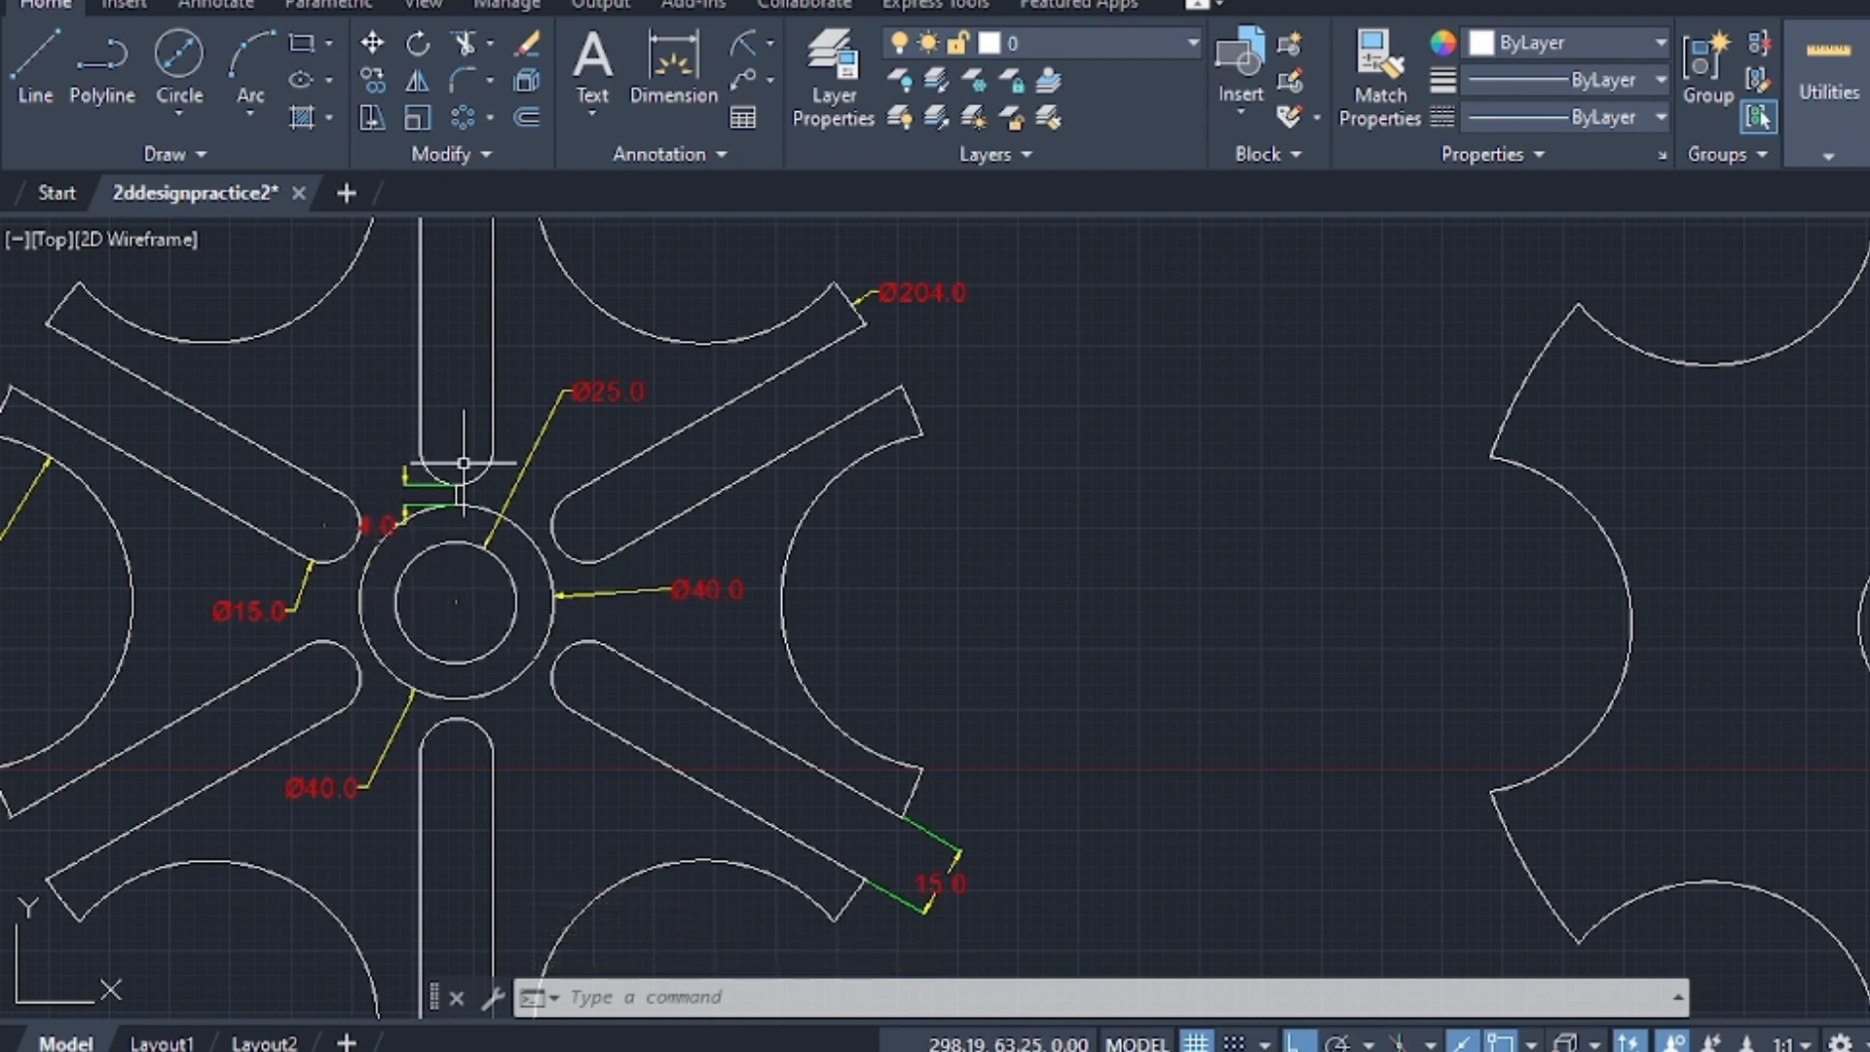
# Draw a 31.5 line straight up from the new wheel's hub centre, followed by a horizontal segment to the slot's right edge
pyautogui.scroll(-3, 911, 490)
pyautogui.scroll(3, 920, 497)
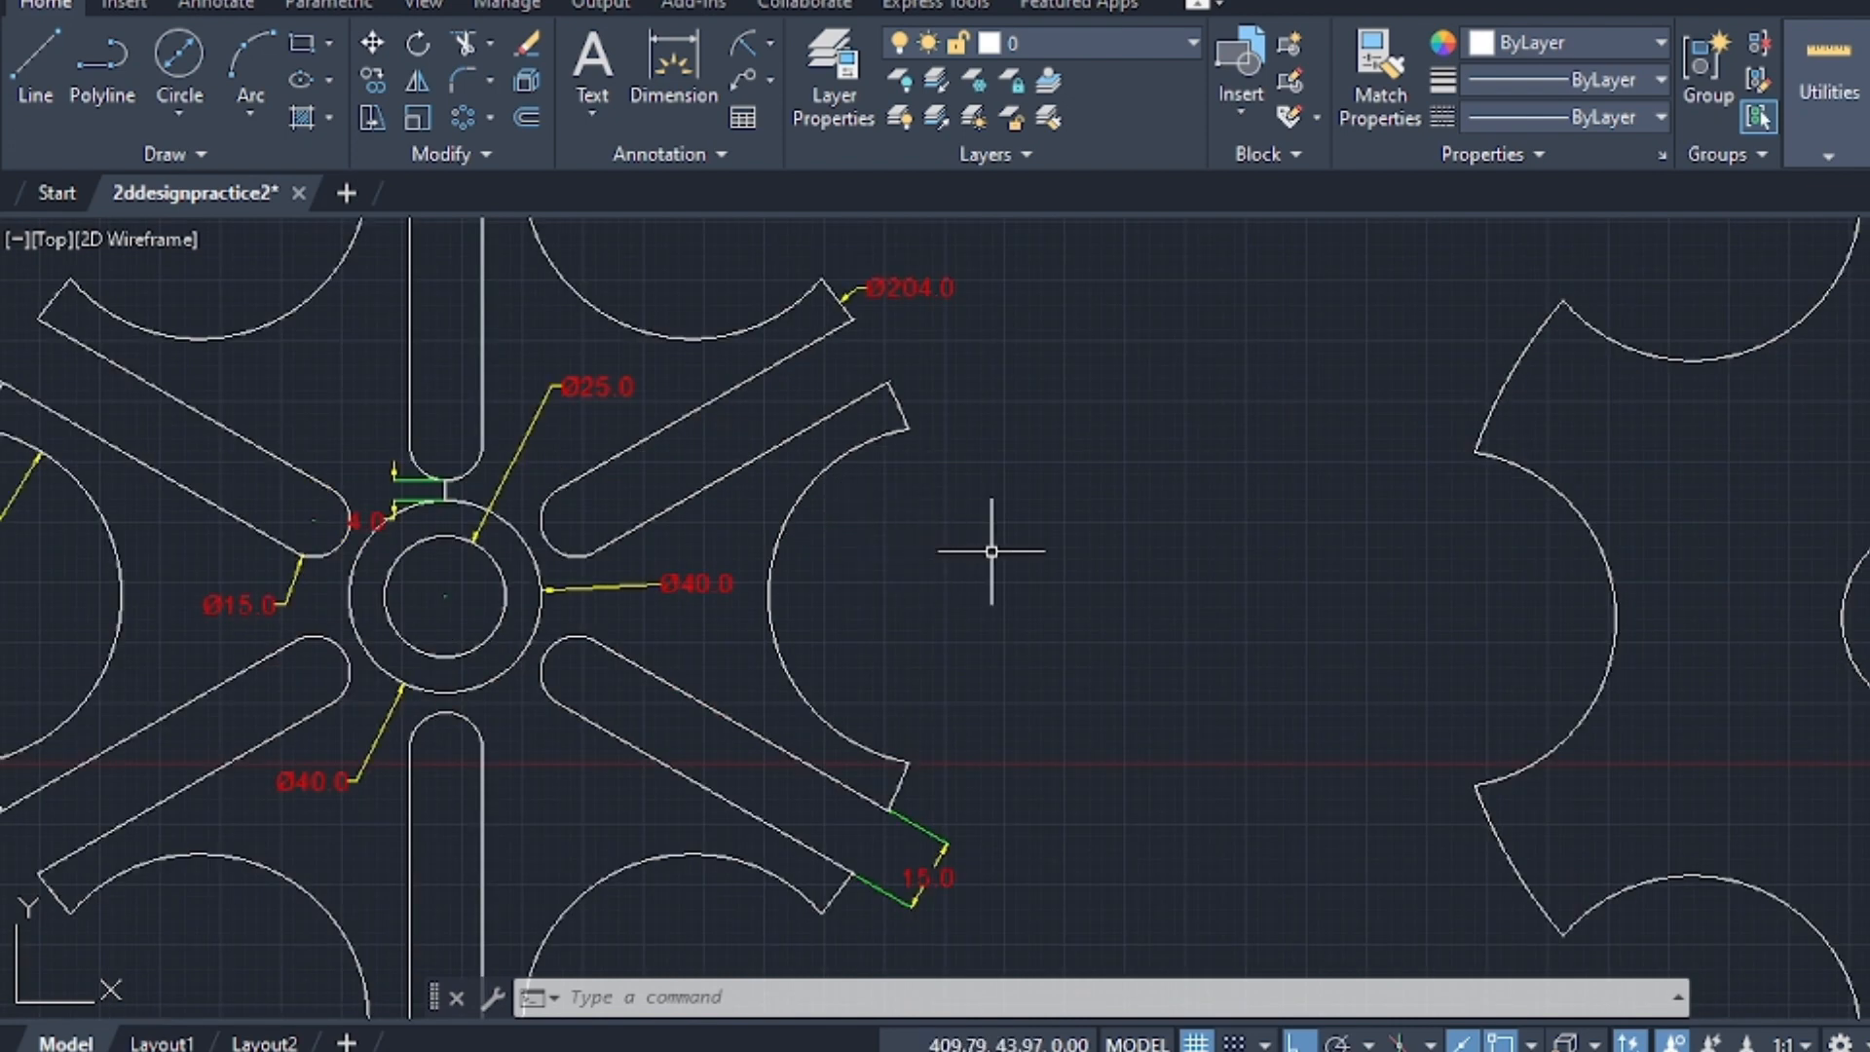
pyautogui.moveTo(1037, 551); pyautogui.dragTo(284, 526, button='middle')
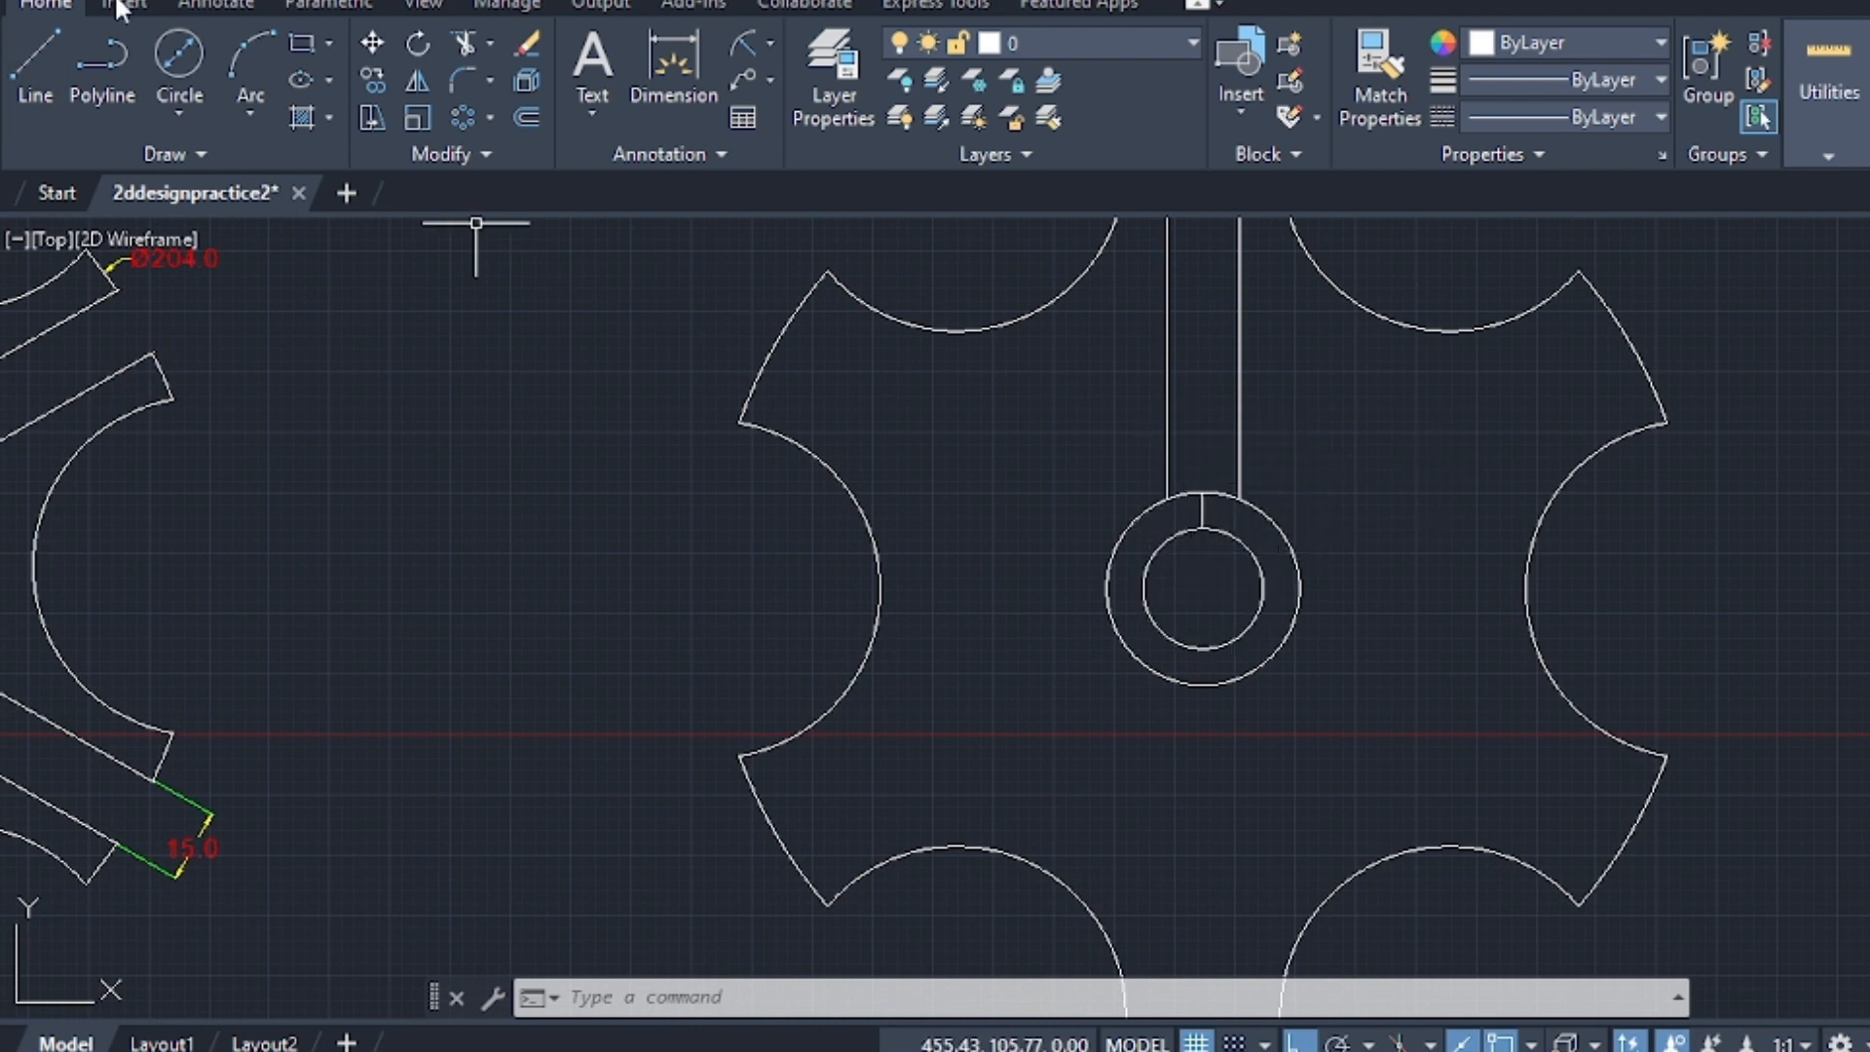
pyautogui.click(45, 41)
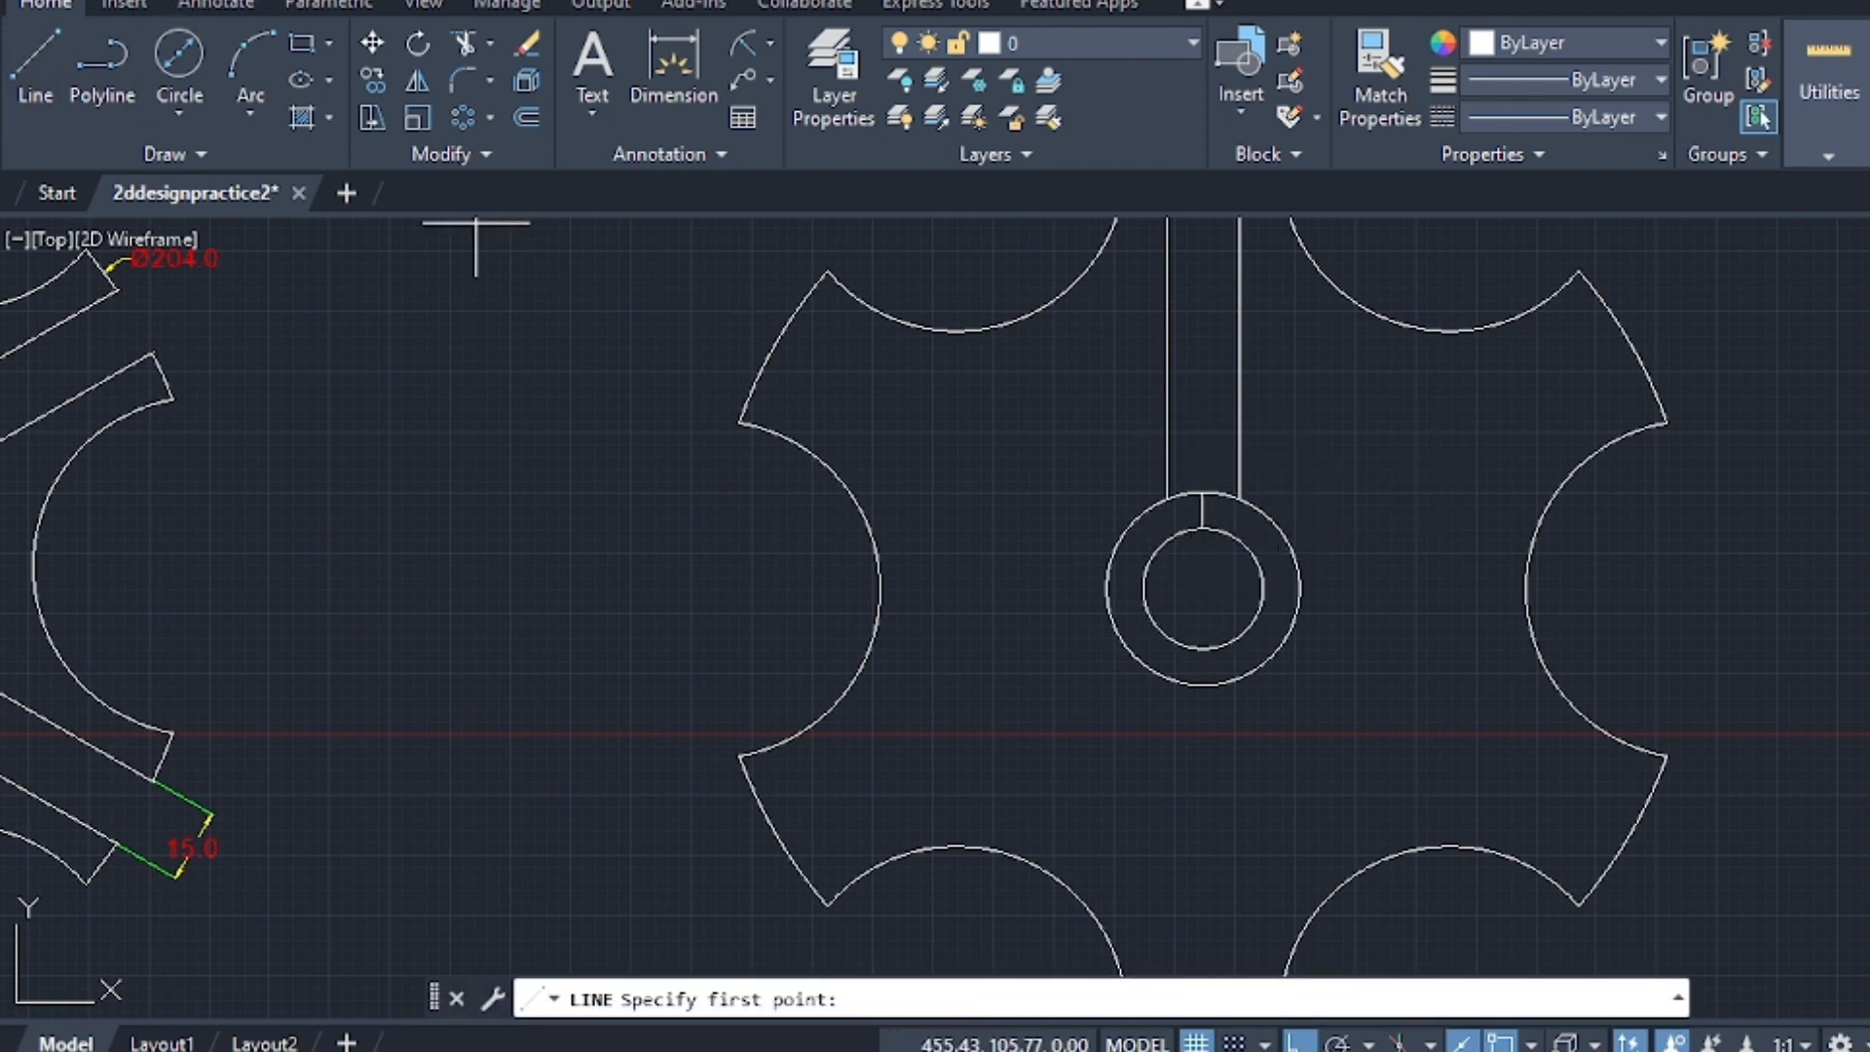
pyautogui.click(1206, 589)
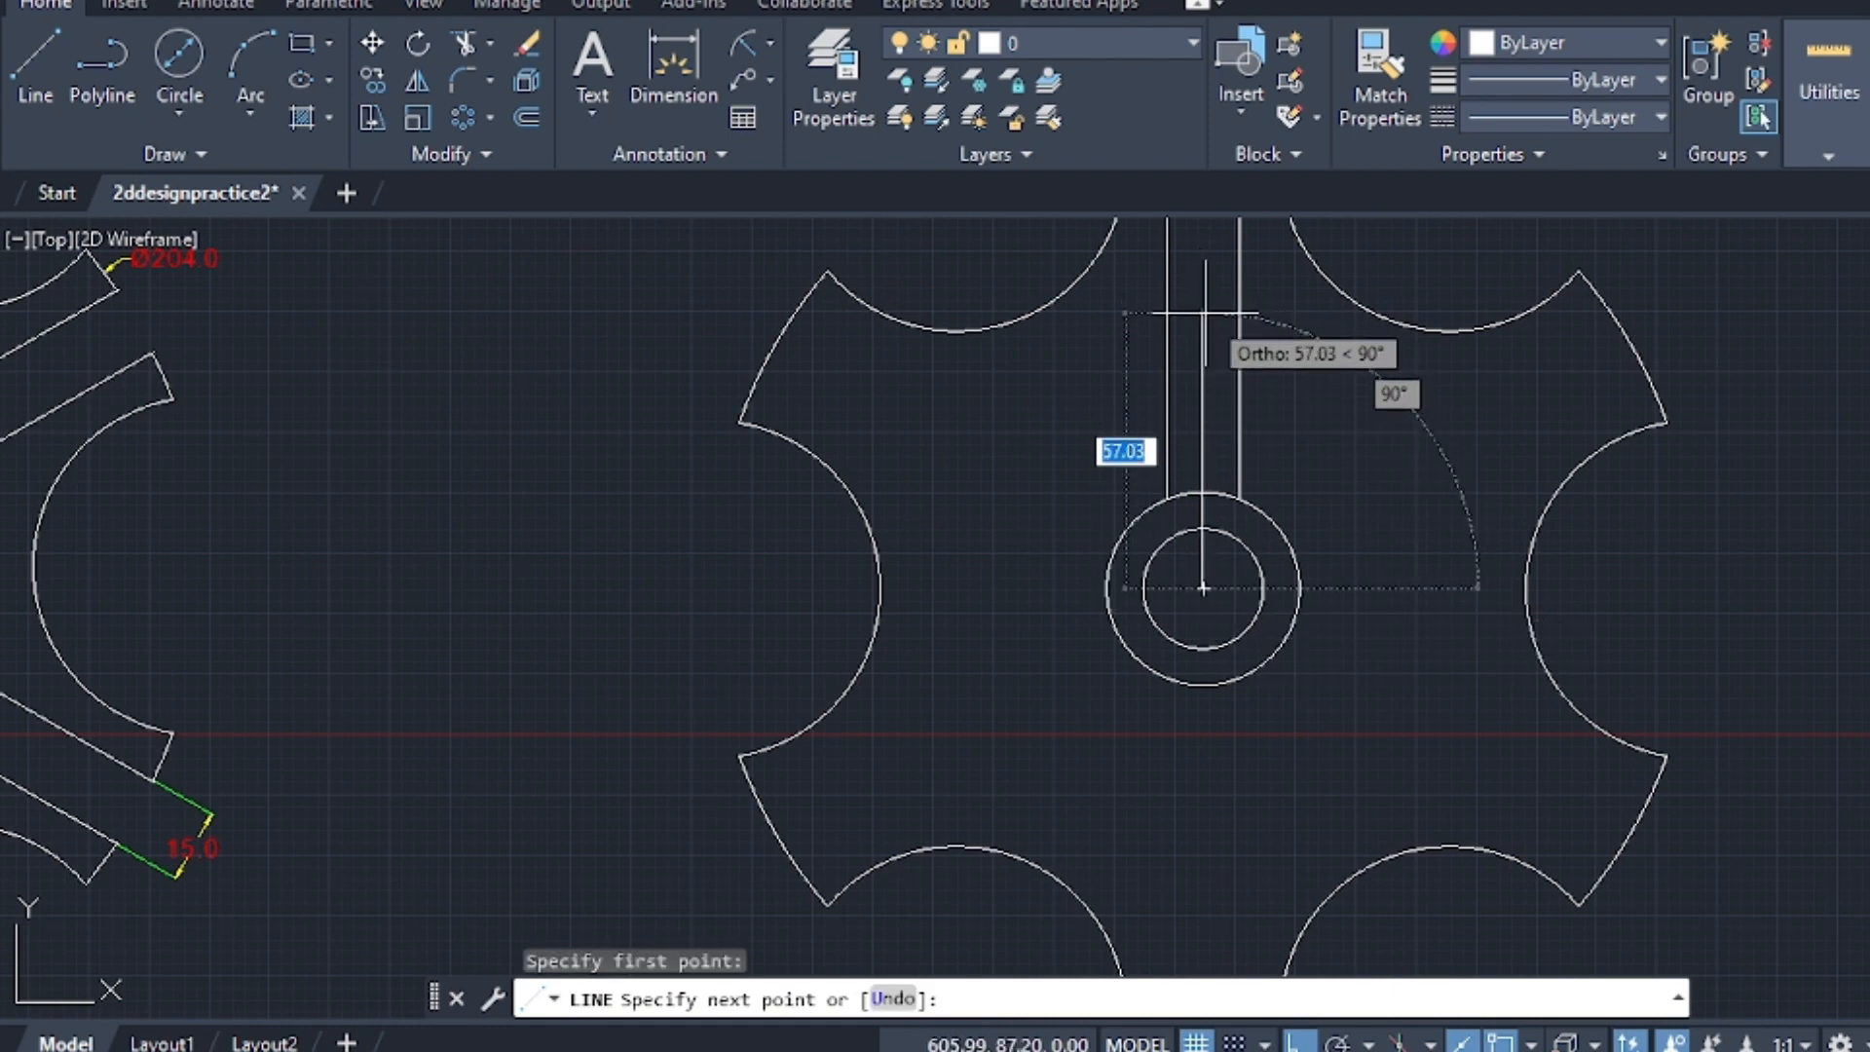
pyautogui.write('31.5')
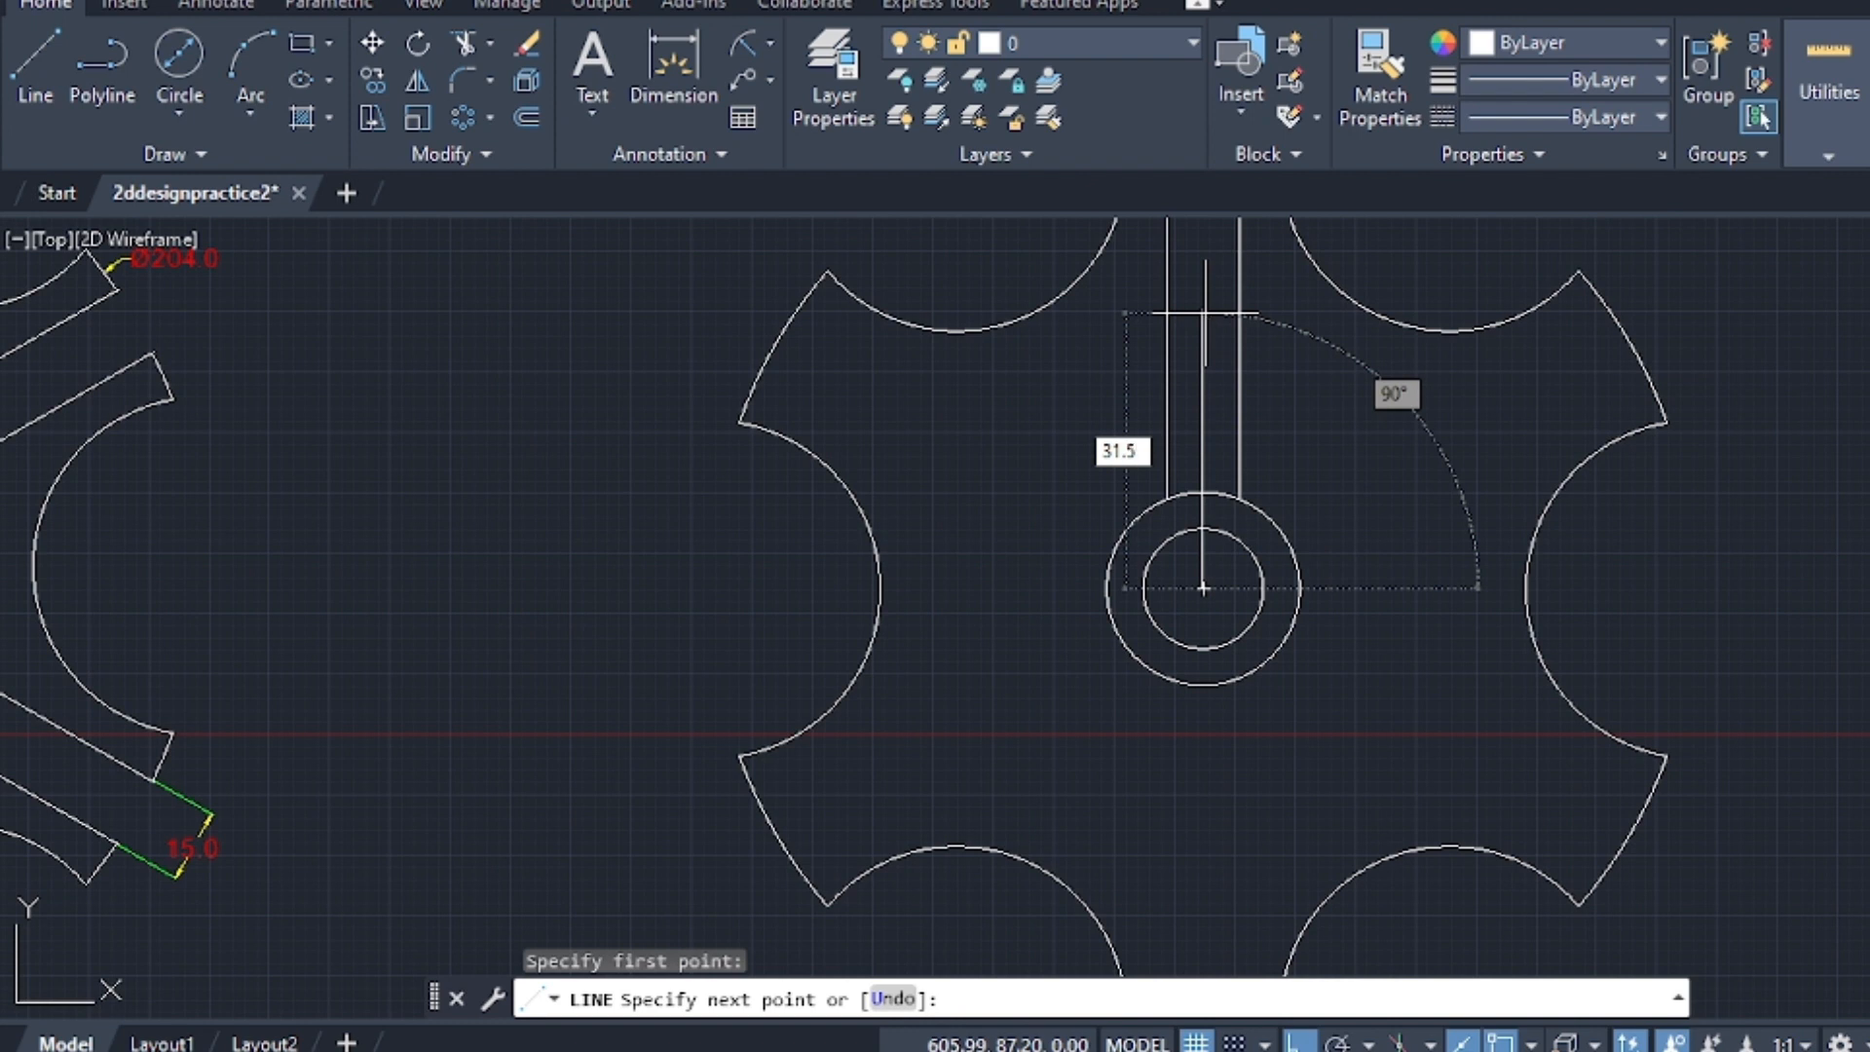
pyautogui.press('Return')
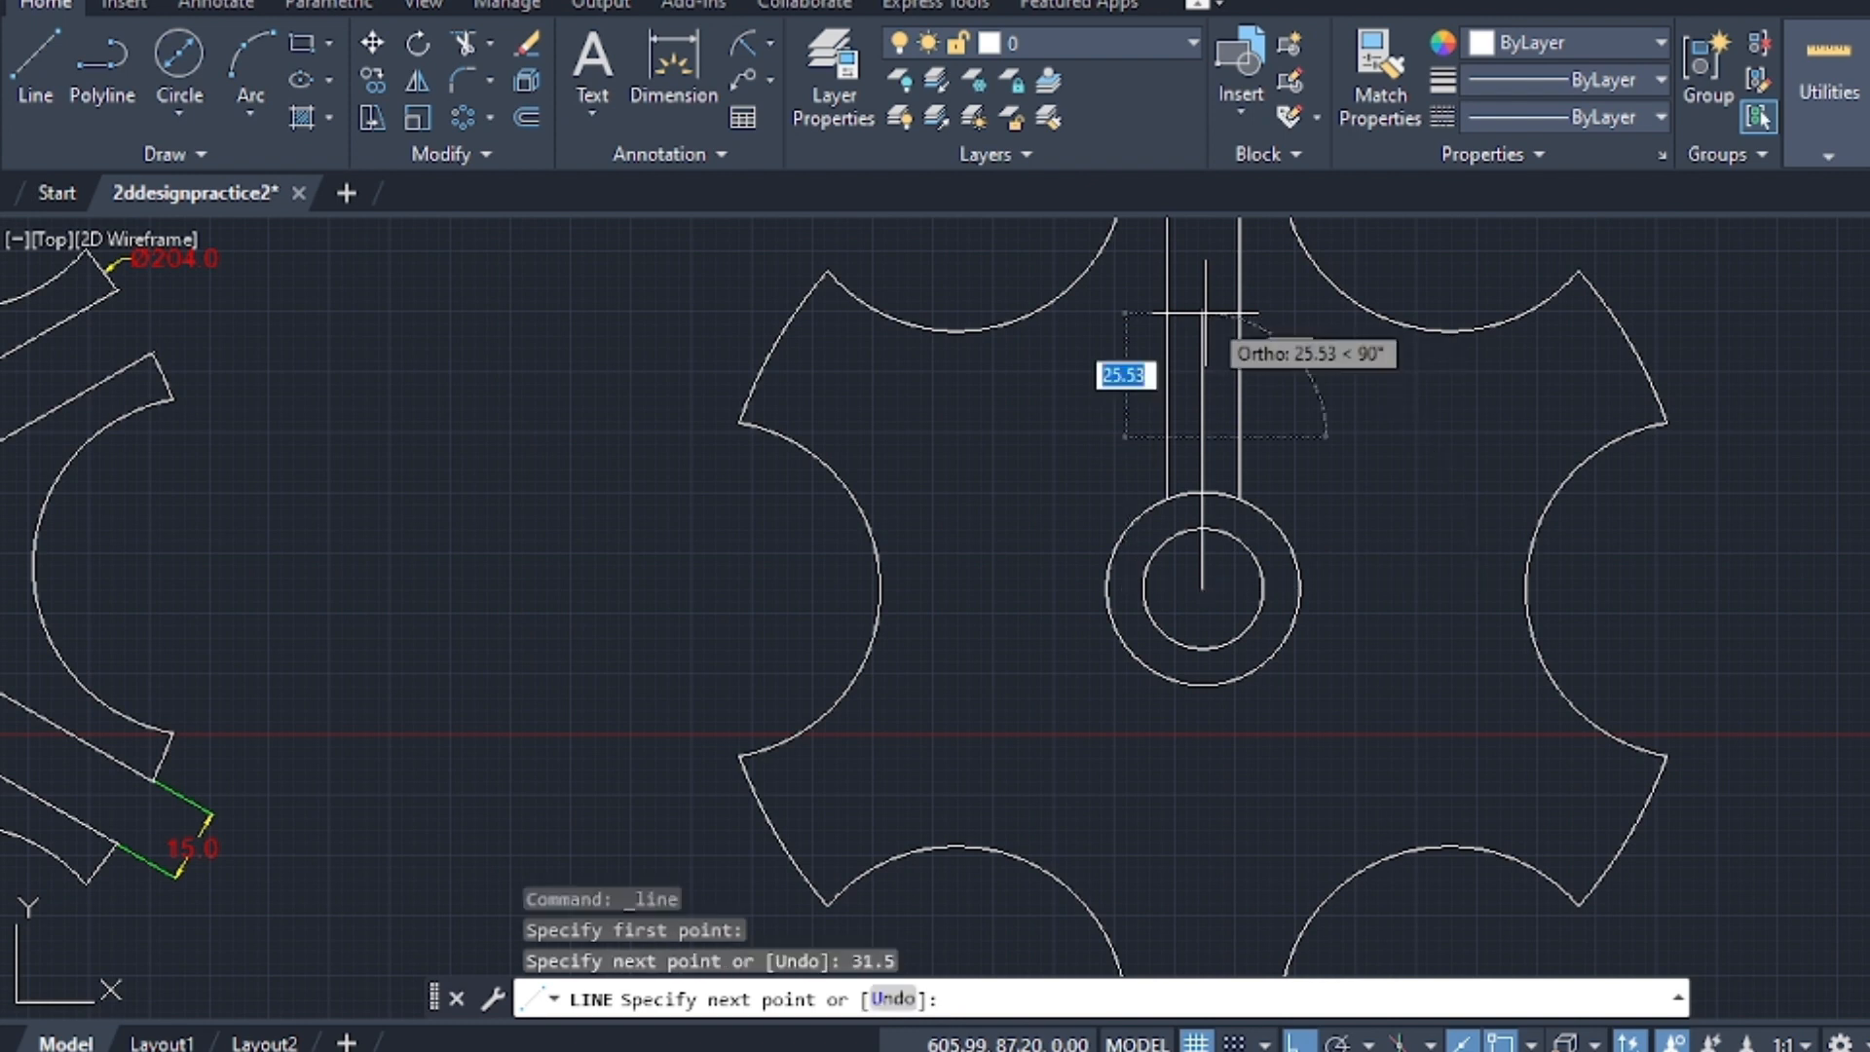
pyautogui.click(1242, 421)
pyautogui.press('Escape')
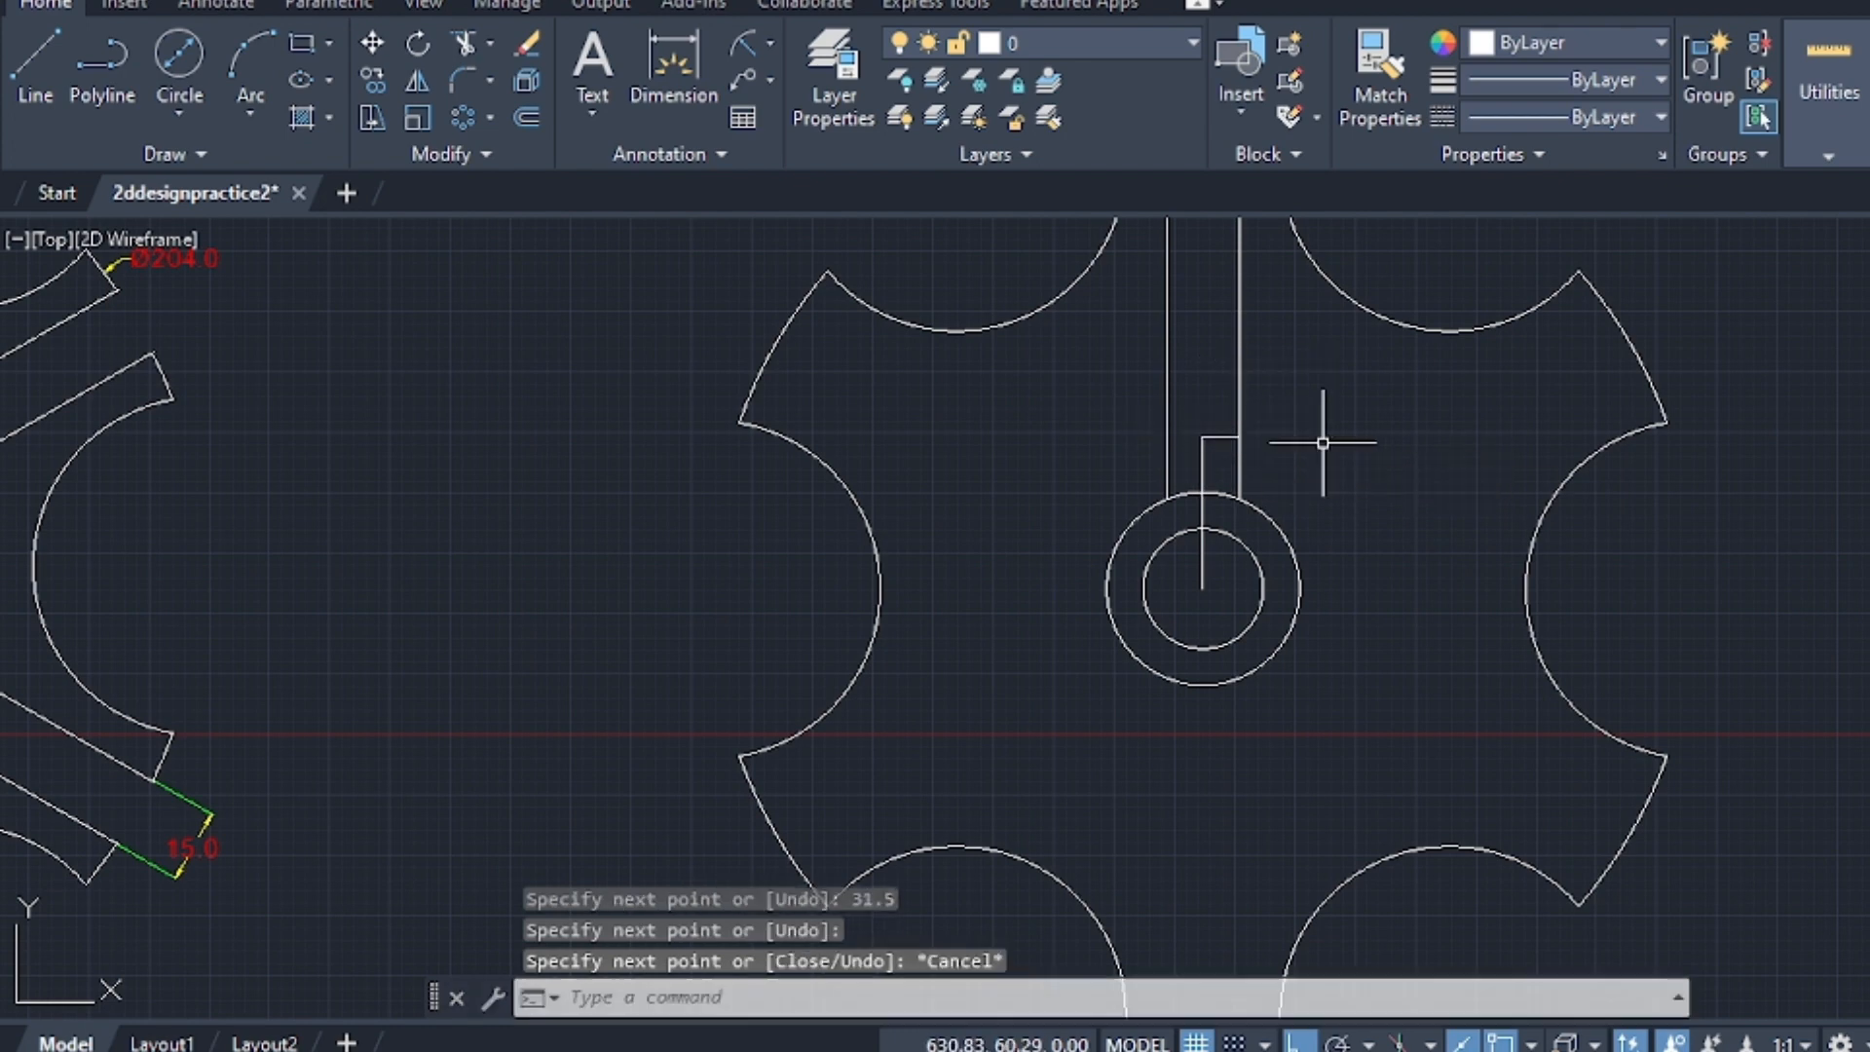
# Draw a 15-diameter circle between the slot edges, centred on the upper end of the 31.5 line
pyautogui.scroll(2, 1175, 404)
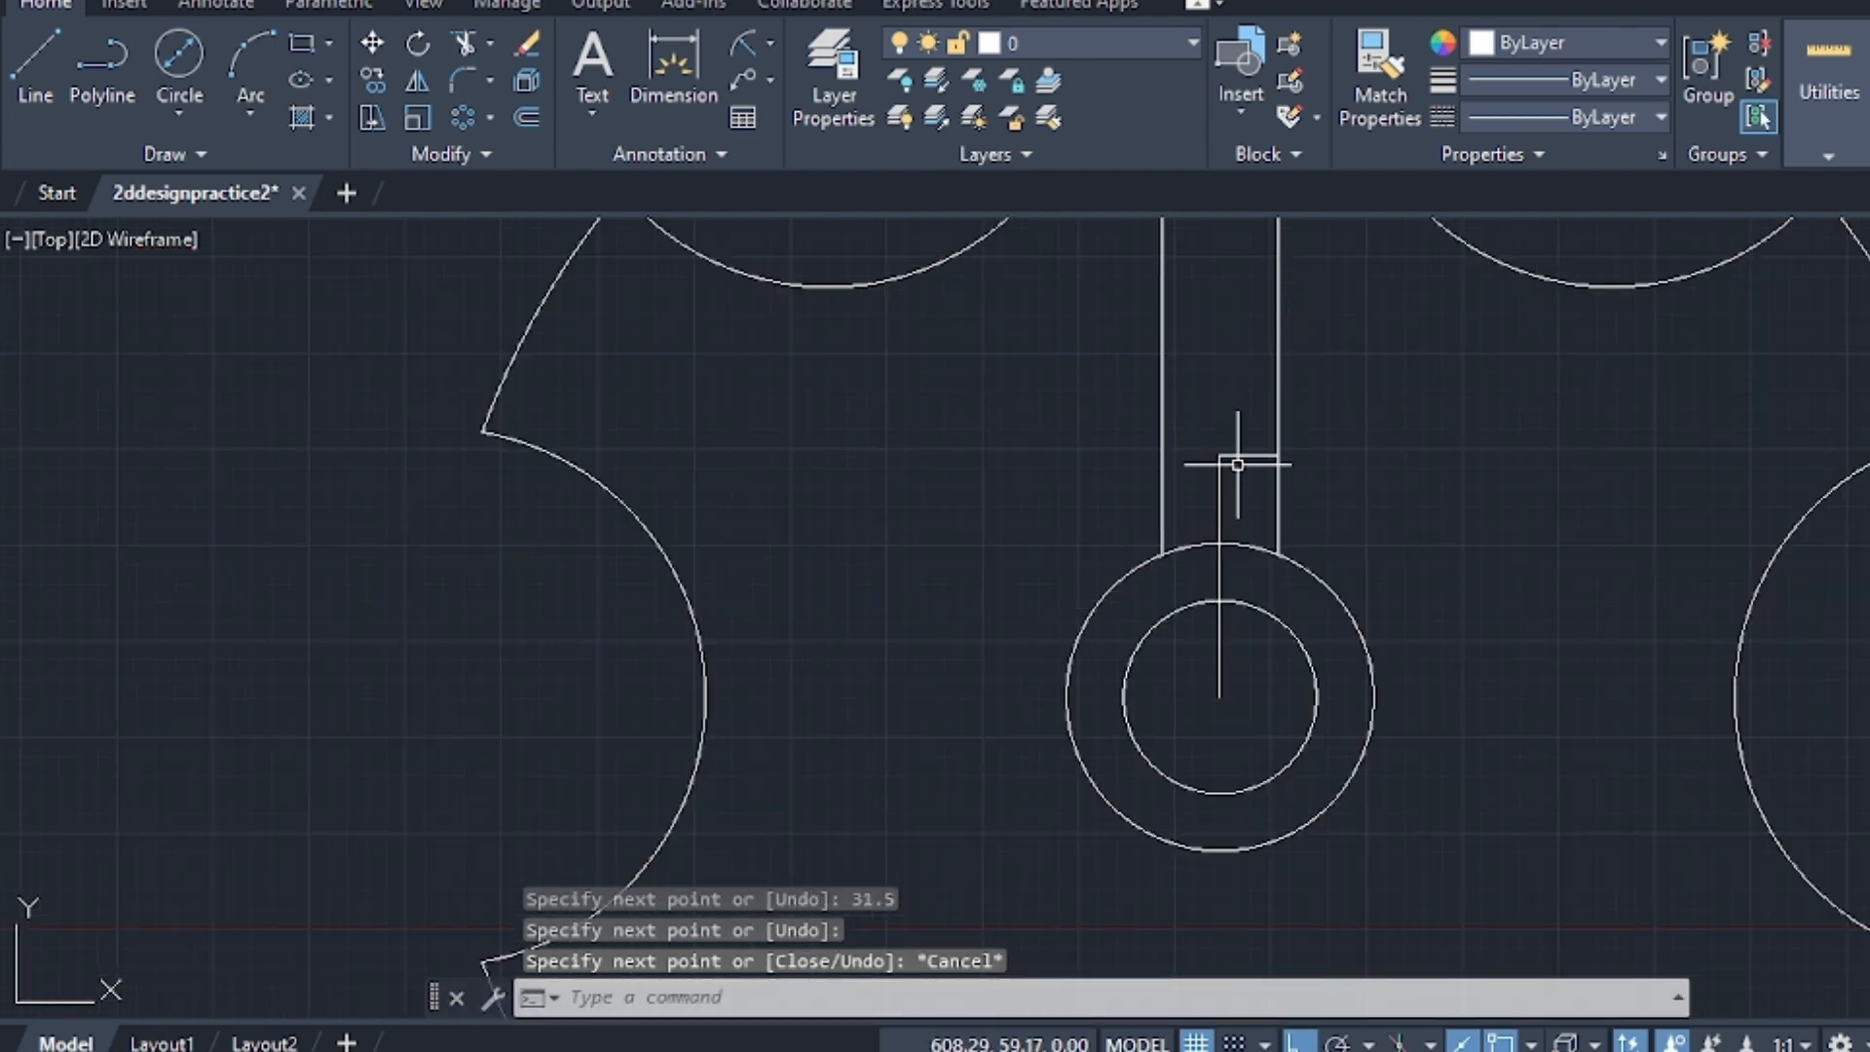
pyautogui.scroll(2, 1220, 441)
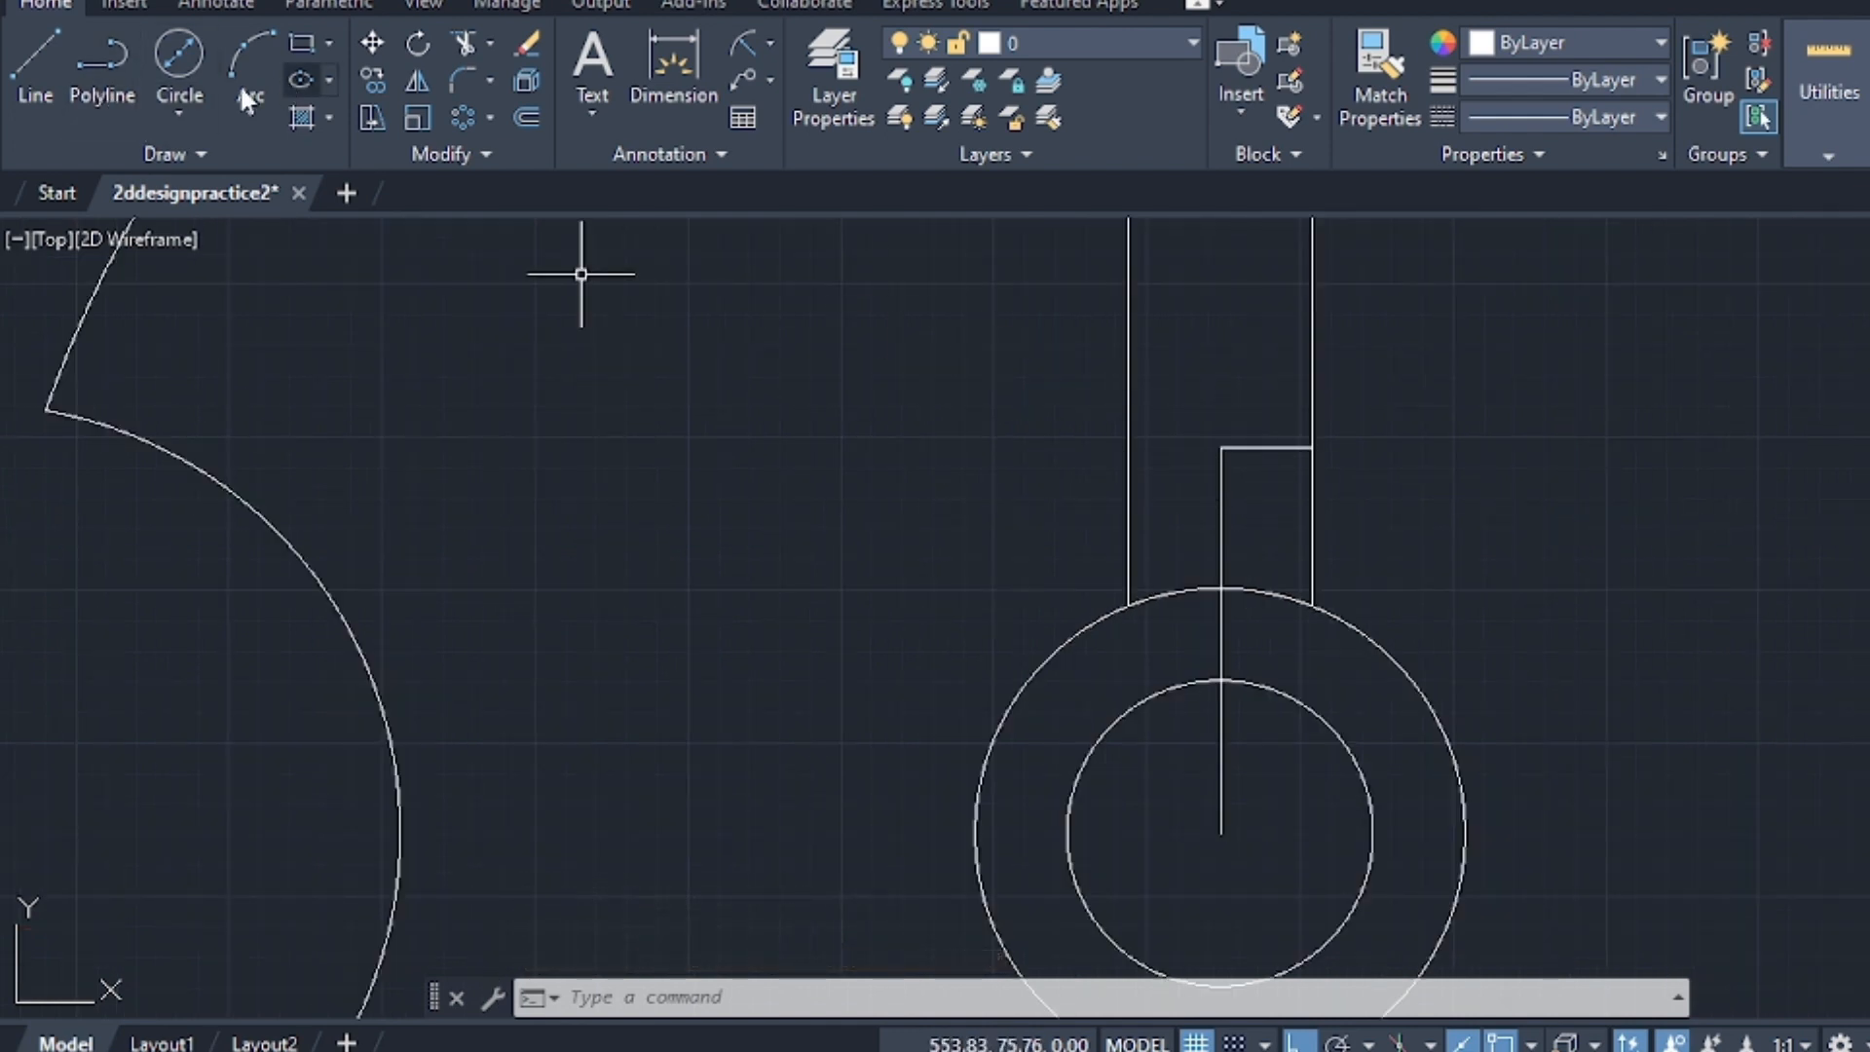
pyautogui.click(179, 115)
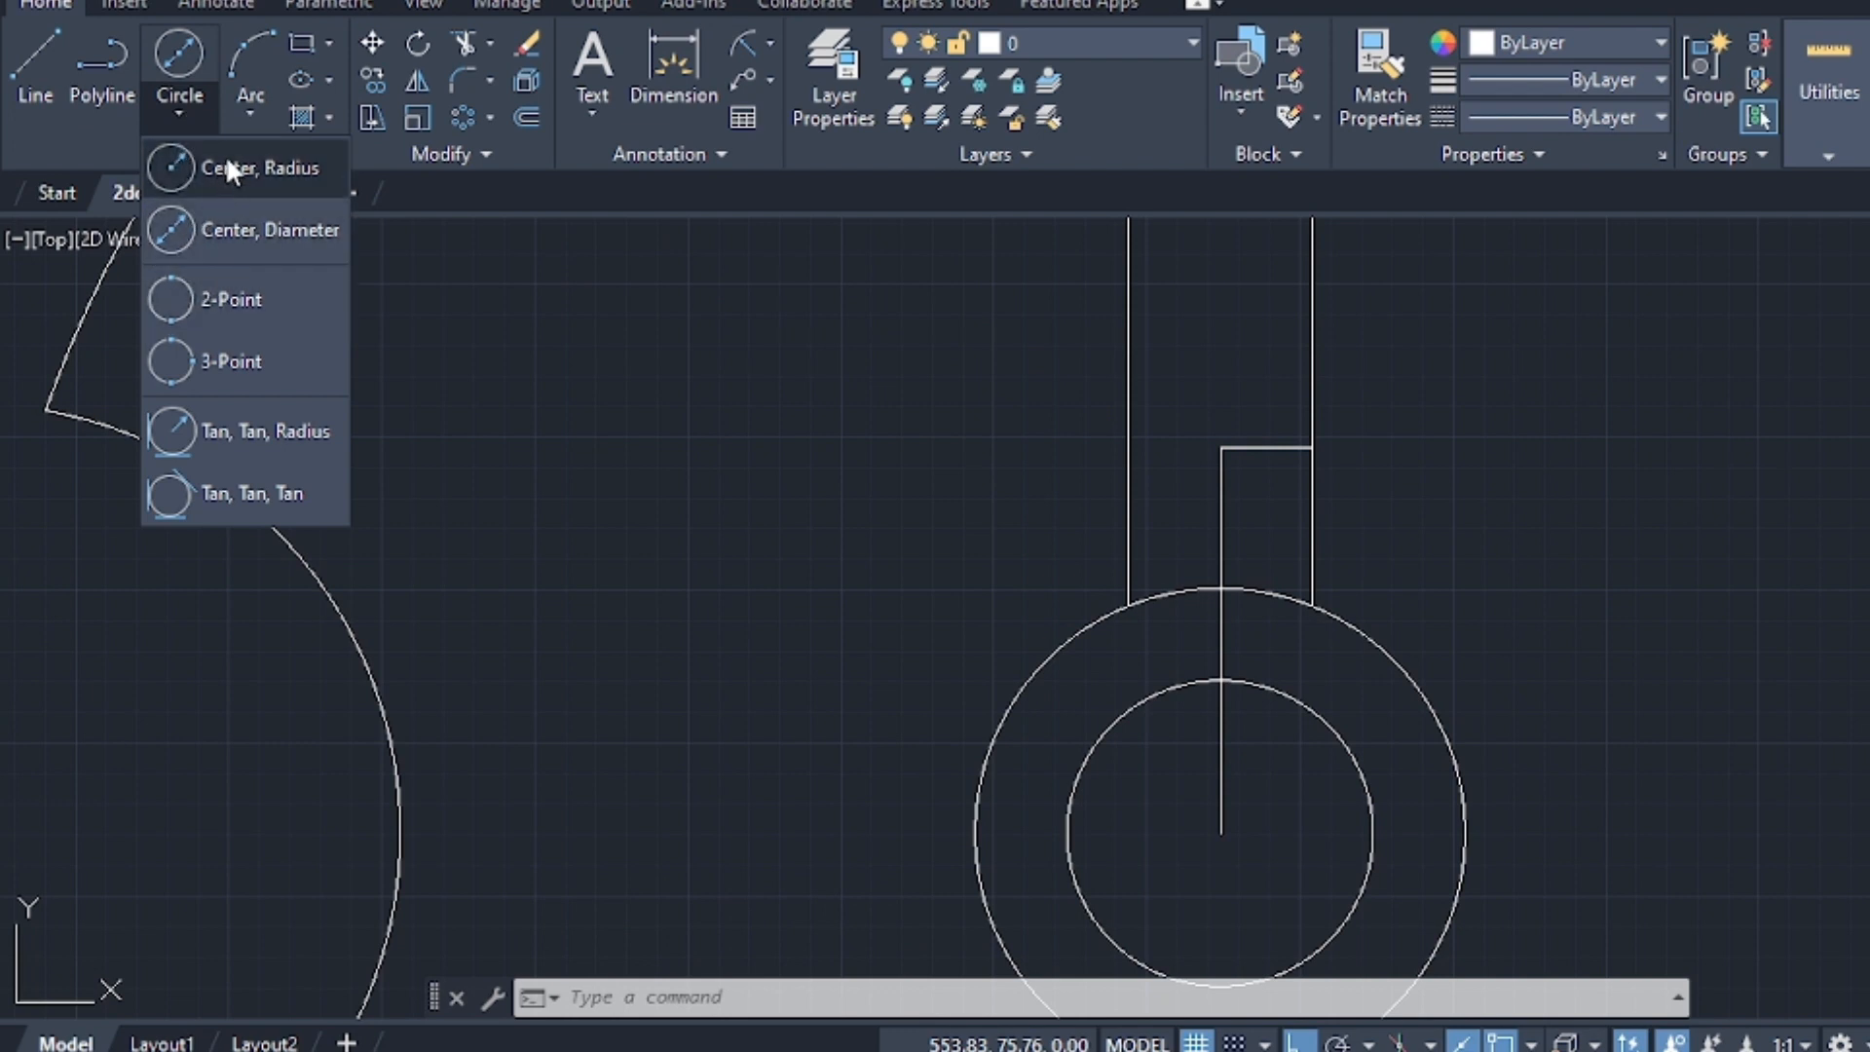
pyautogui.click(196, 220)
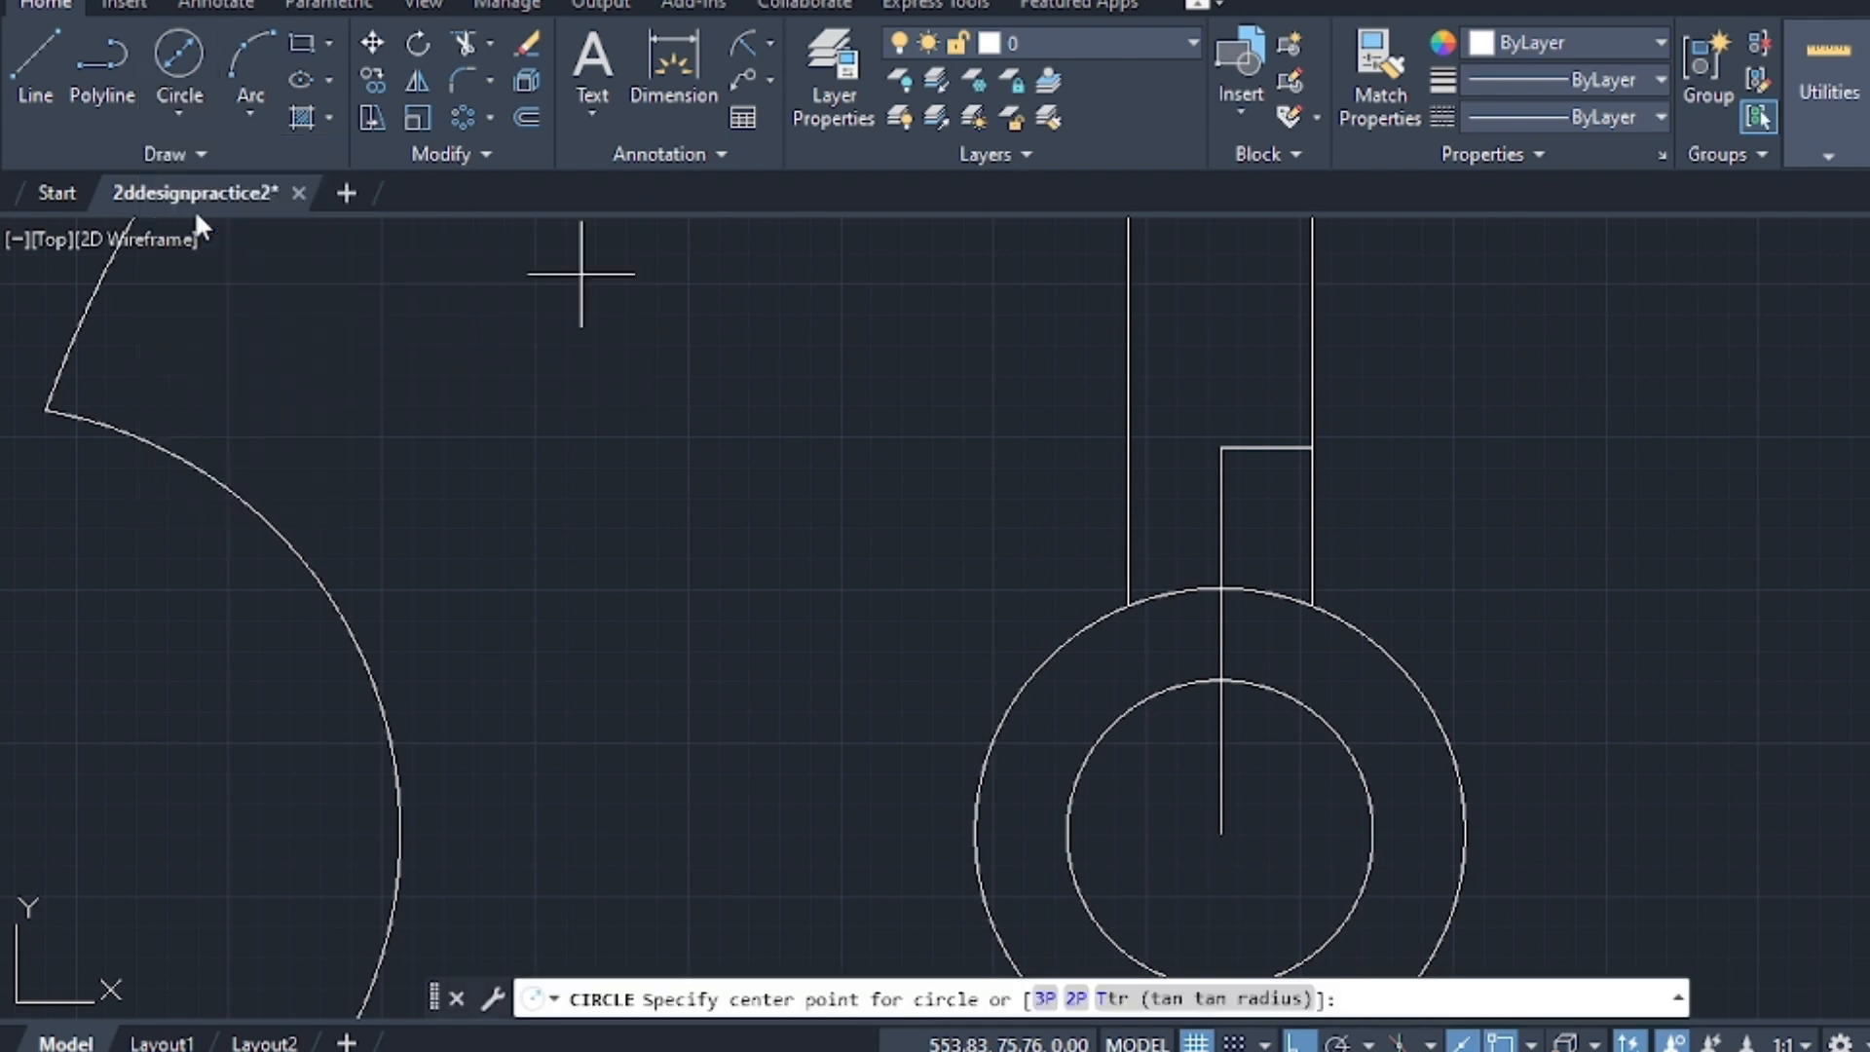
pyautogui.click(1221, 448)
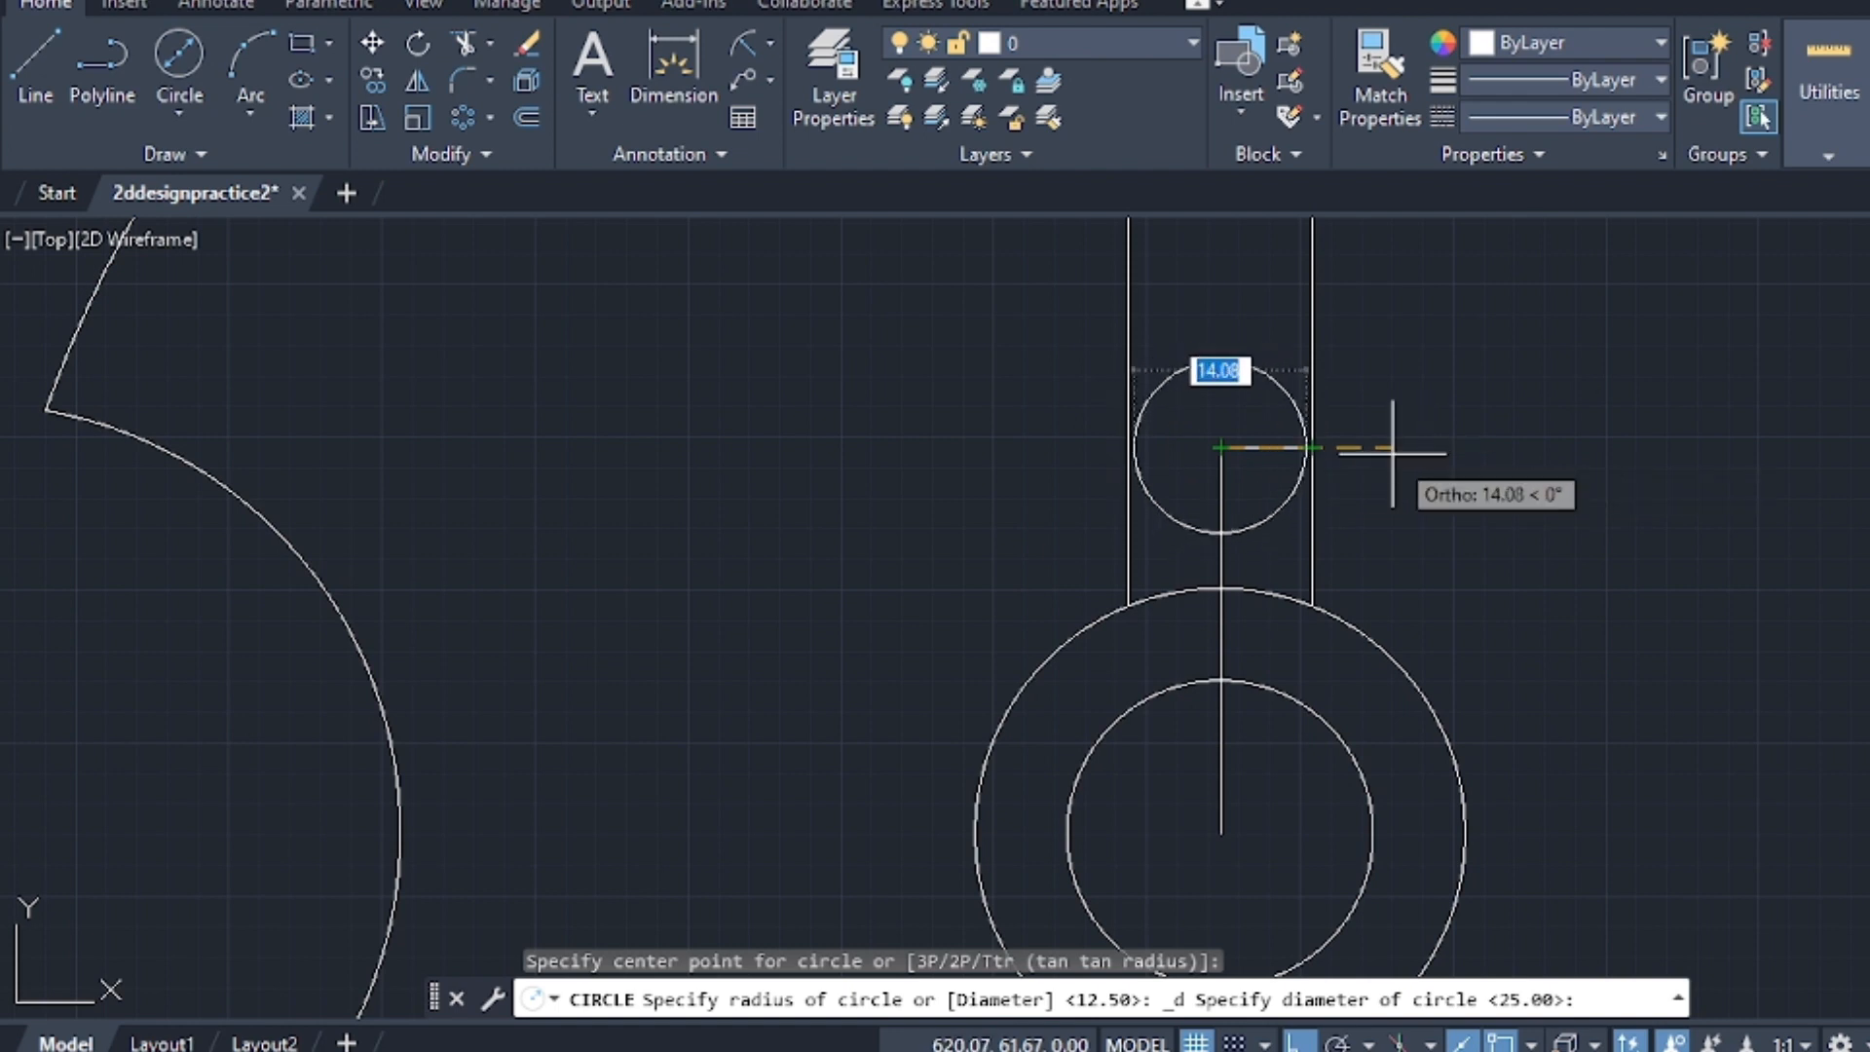
pyautogui.write('15')
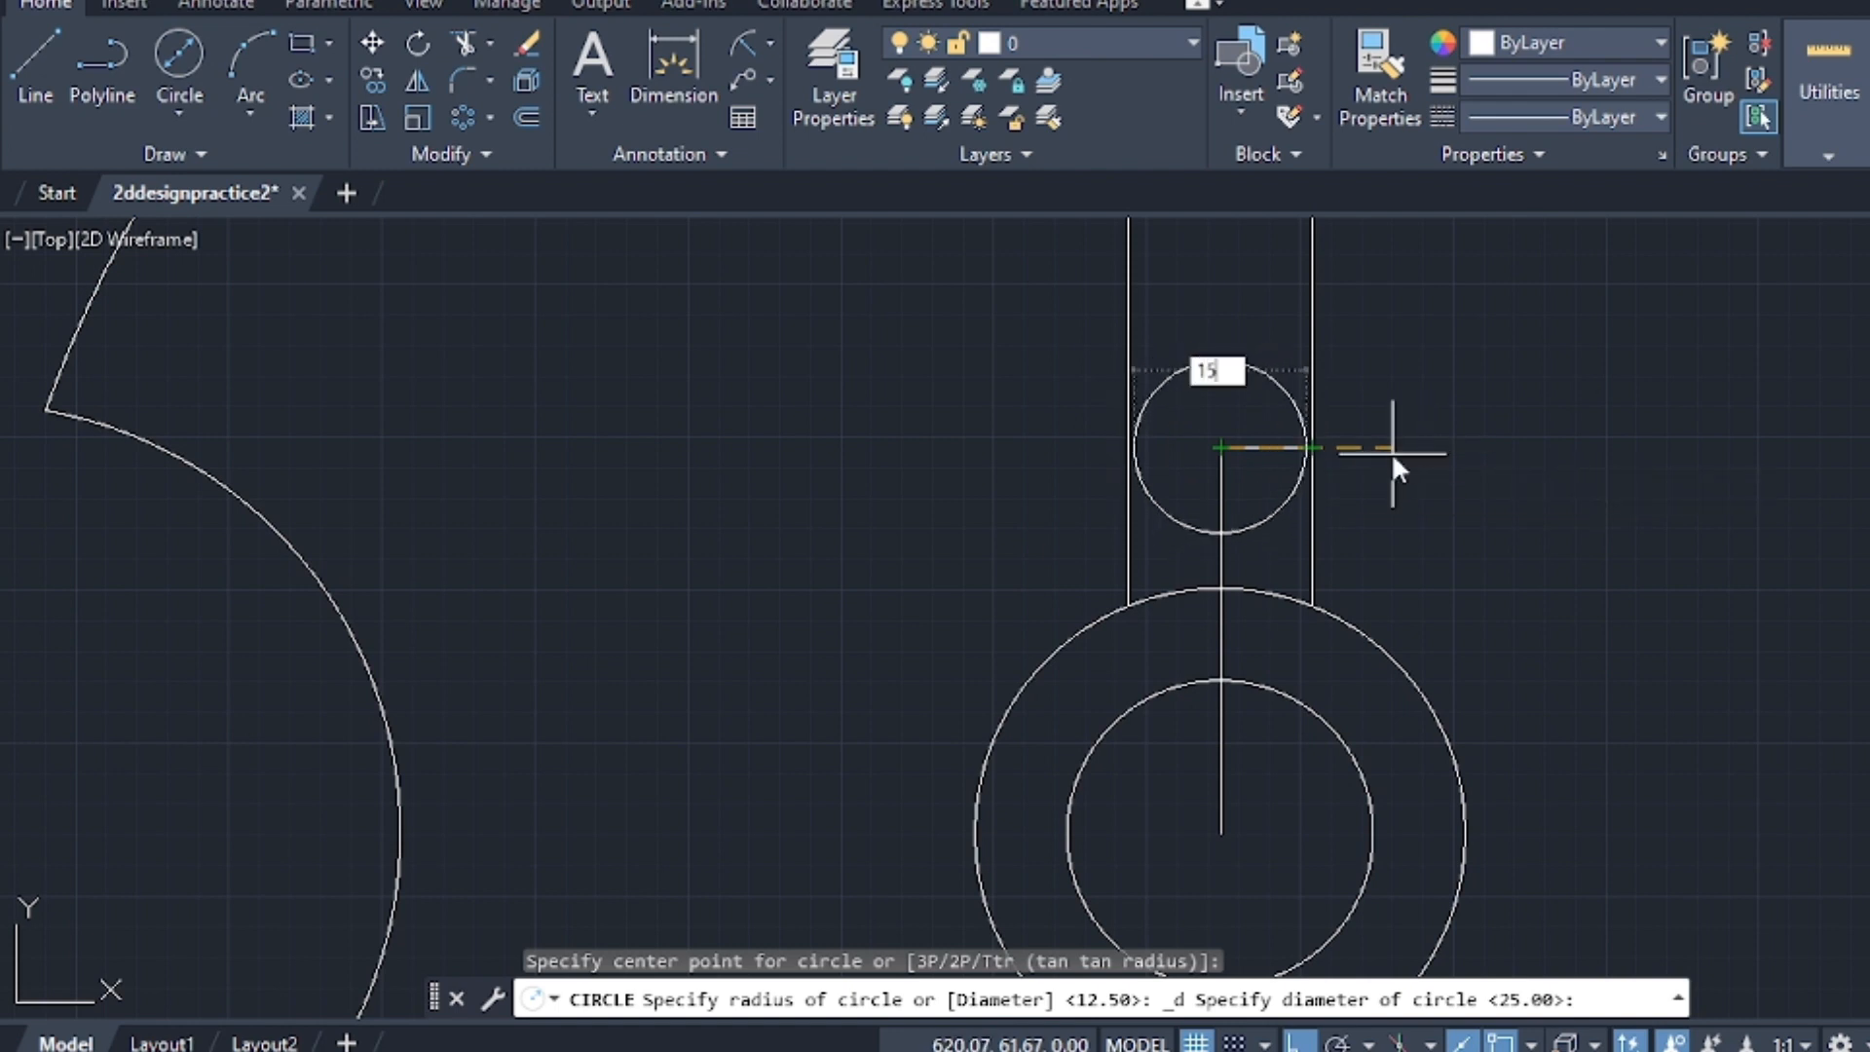
pyautogui.press('Return')
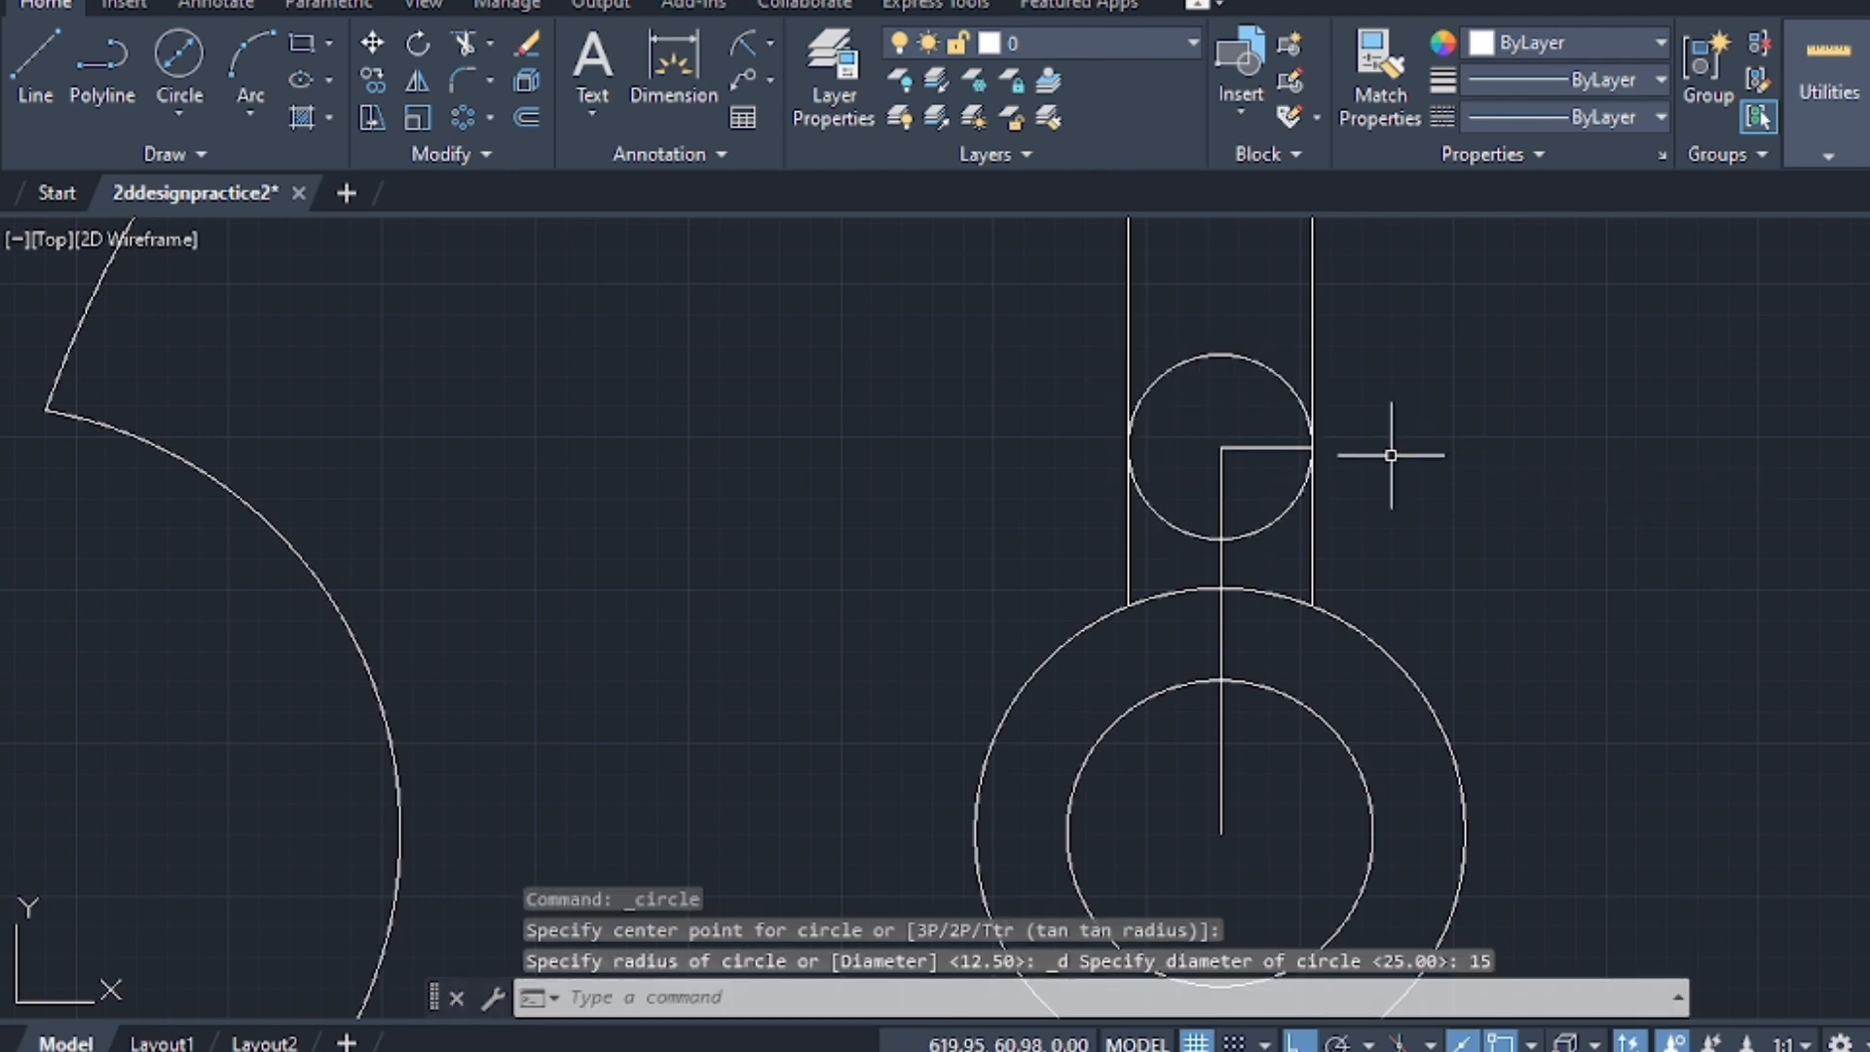
# Compare the circle at the new slot's inner end with the rounded slot ends and 15 slot width on the reference wheel
pyautogui.scroll(-4, 1393, 449)
pyautogui.scroll(-2, 790, 438)
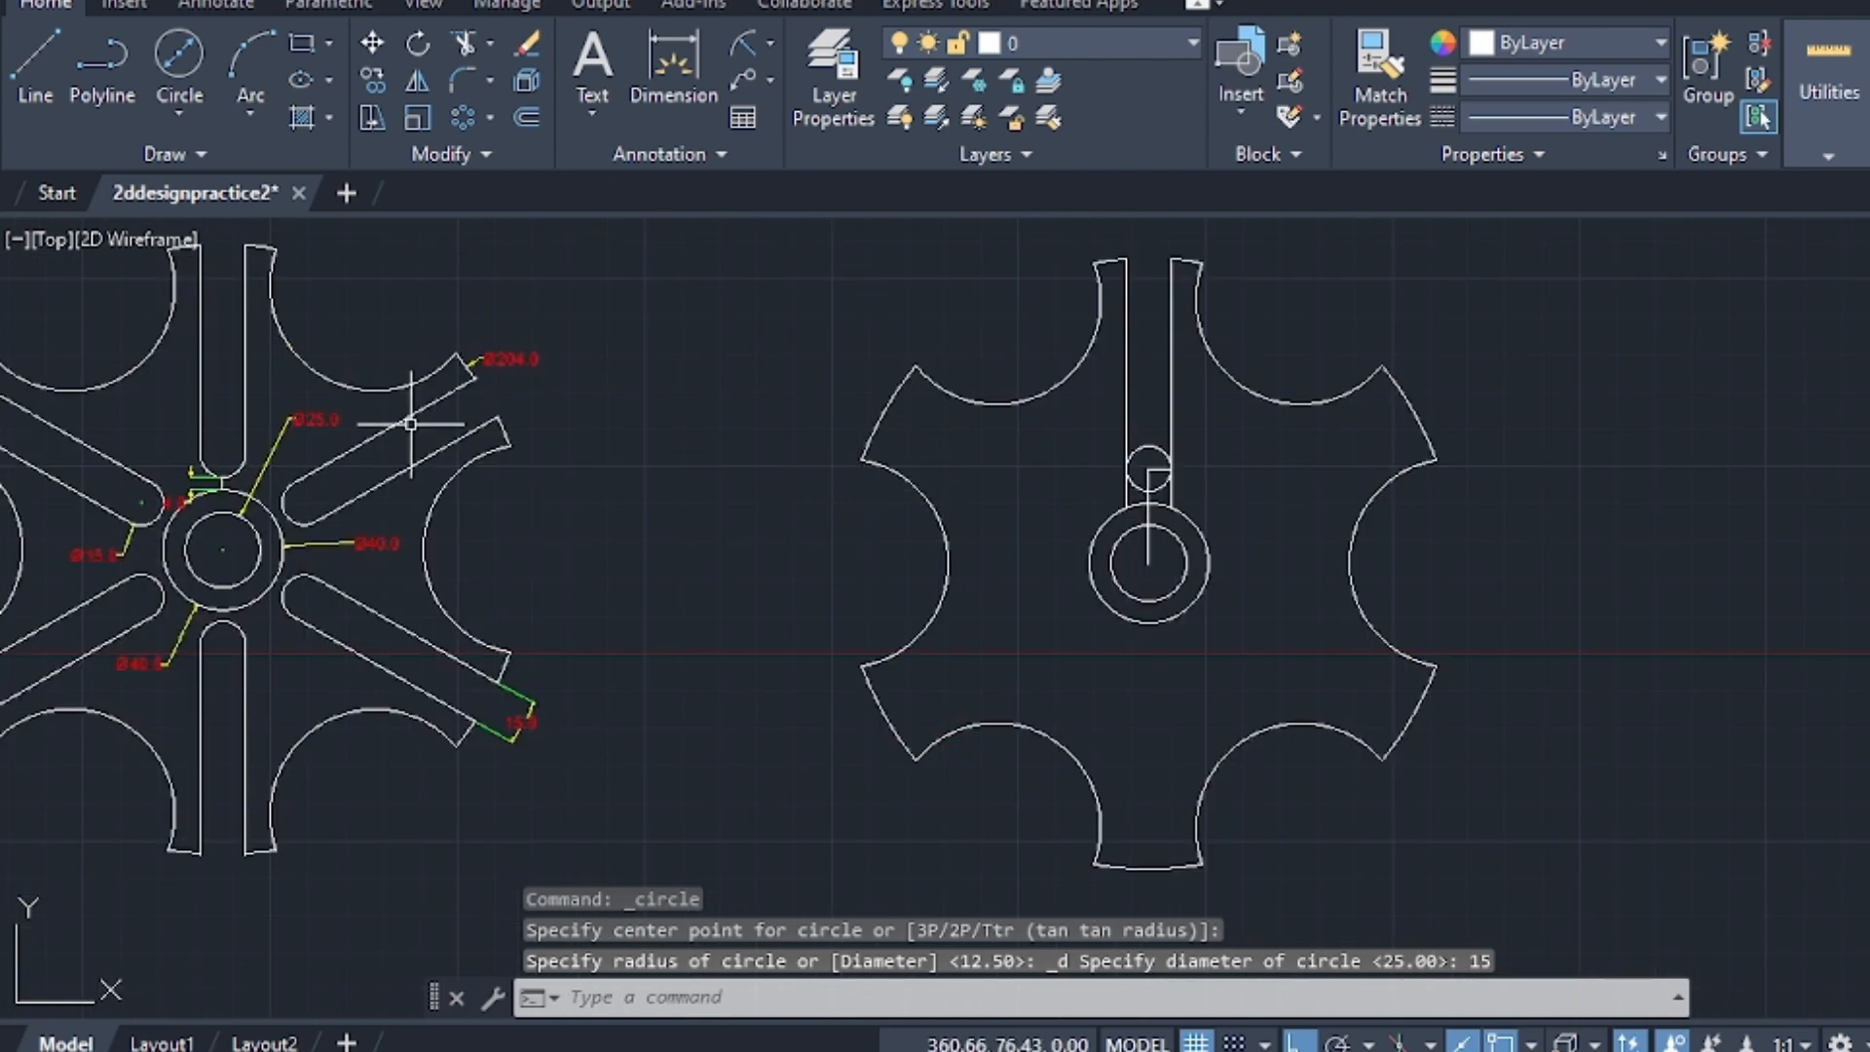
pyautogui.moveTo(397, 405); pyautogui.dragTo(1006, 510, button='middle')
pyautogui.scroll(4, 1063, 796)
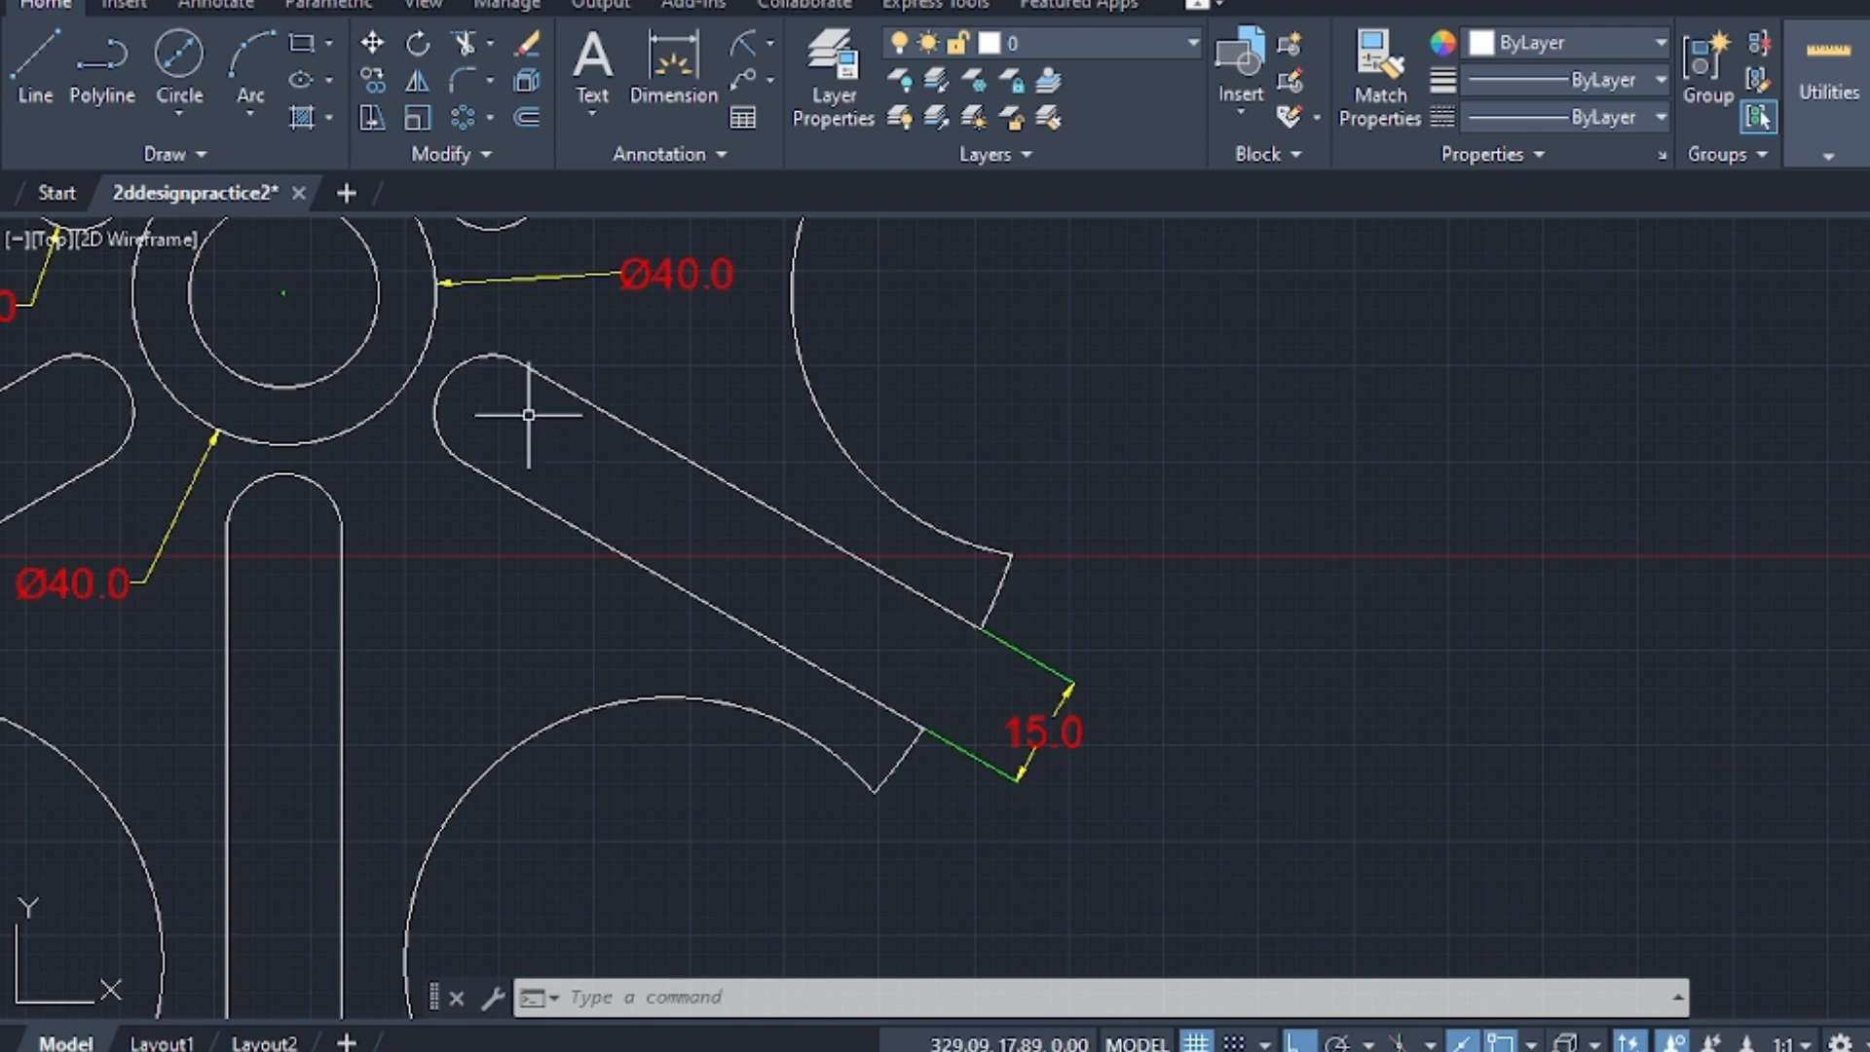
pyautogui.scroll(-2, 826, 637)
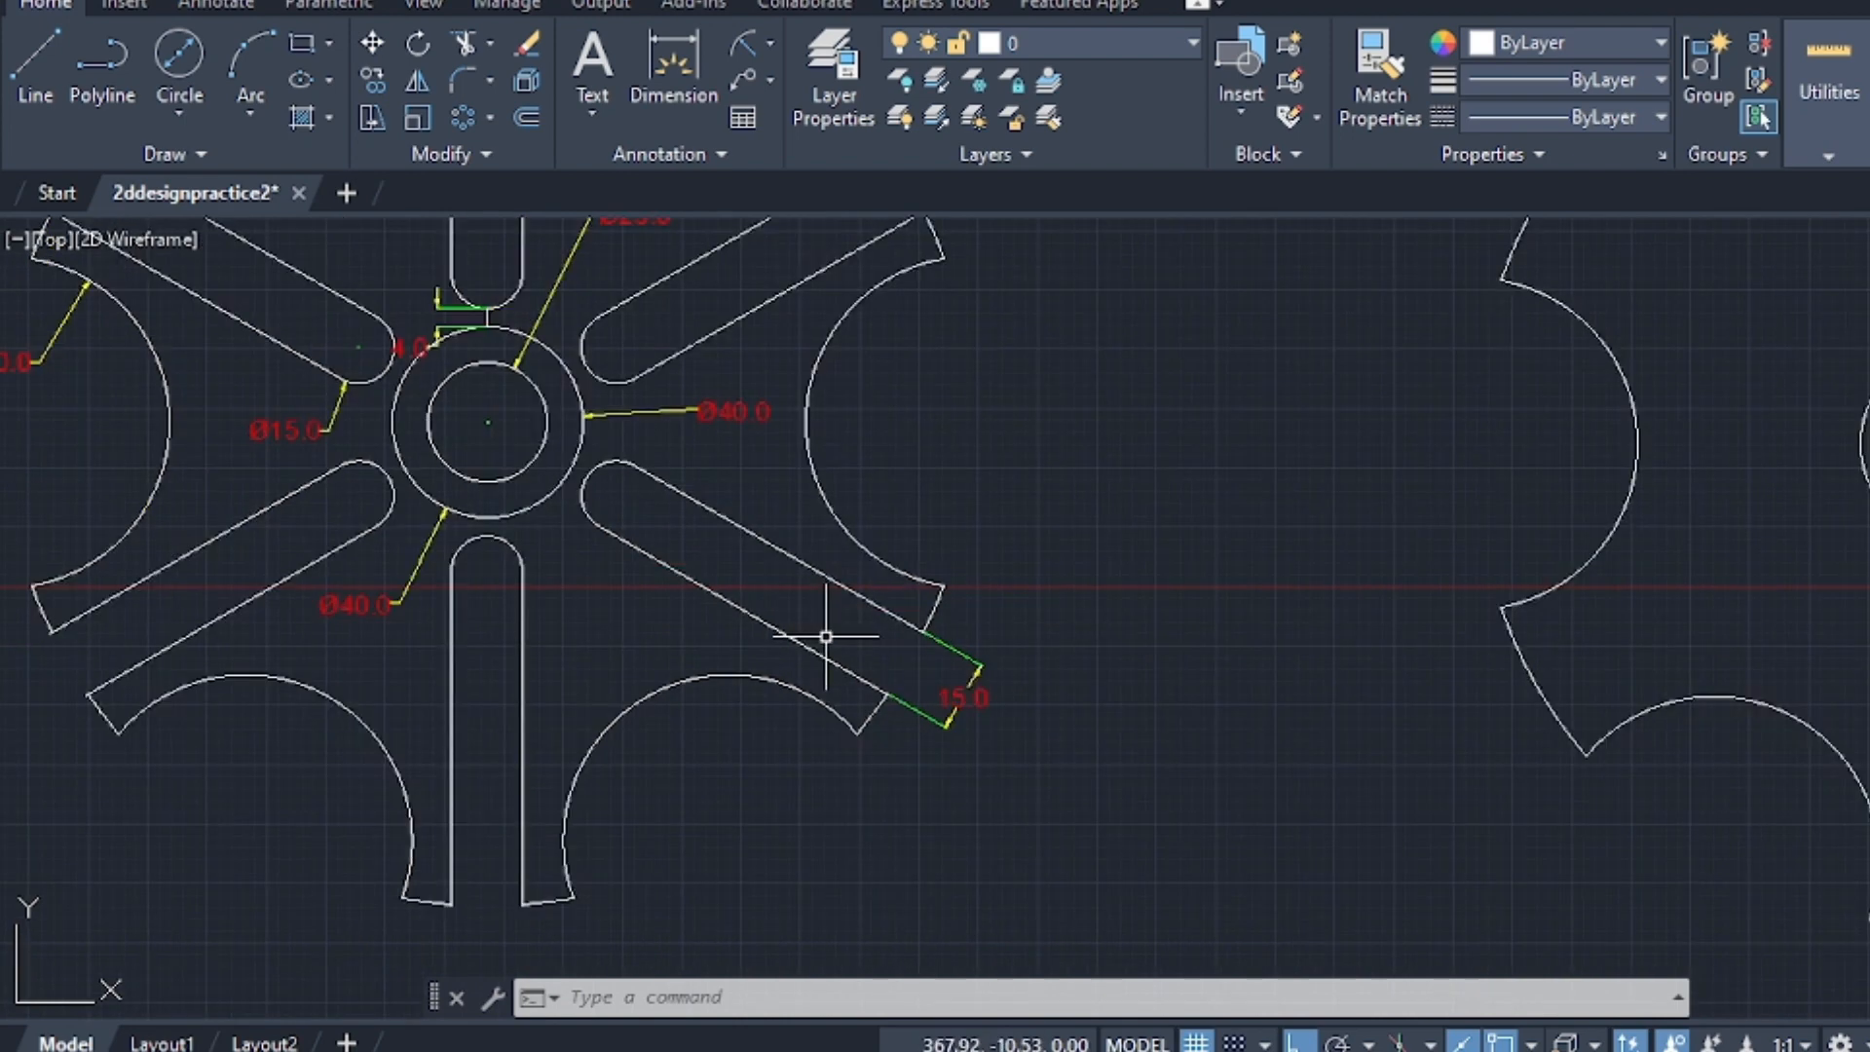
pyautogui.scroll(-3, 665, 484)
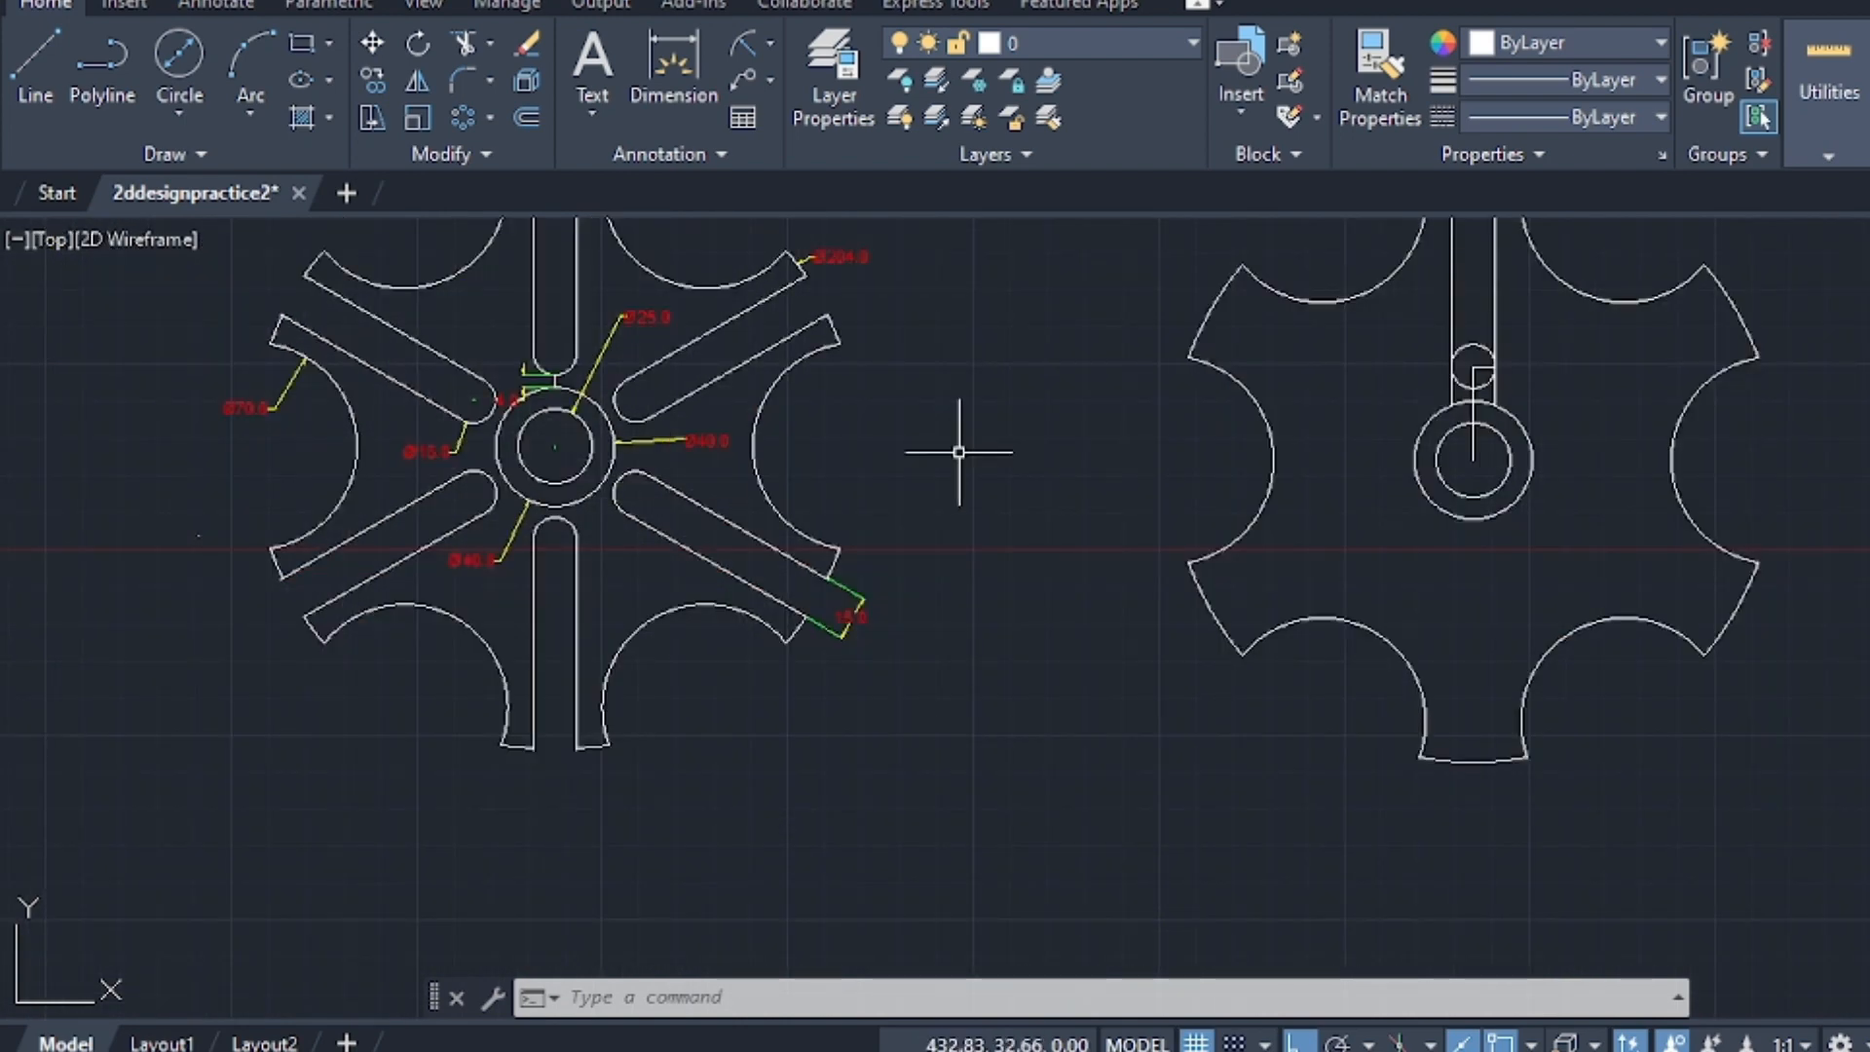
pyautogui.moveTo(960, 447); pyautogui.dragTo(389, 639, button='middle')
pyautogui.scroll(3, 920, 601)
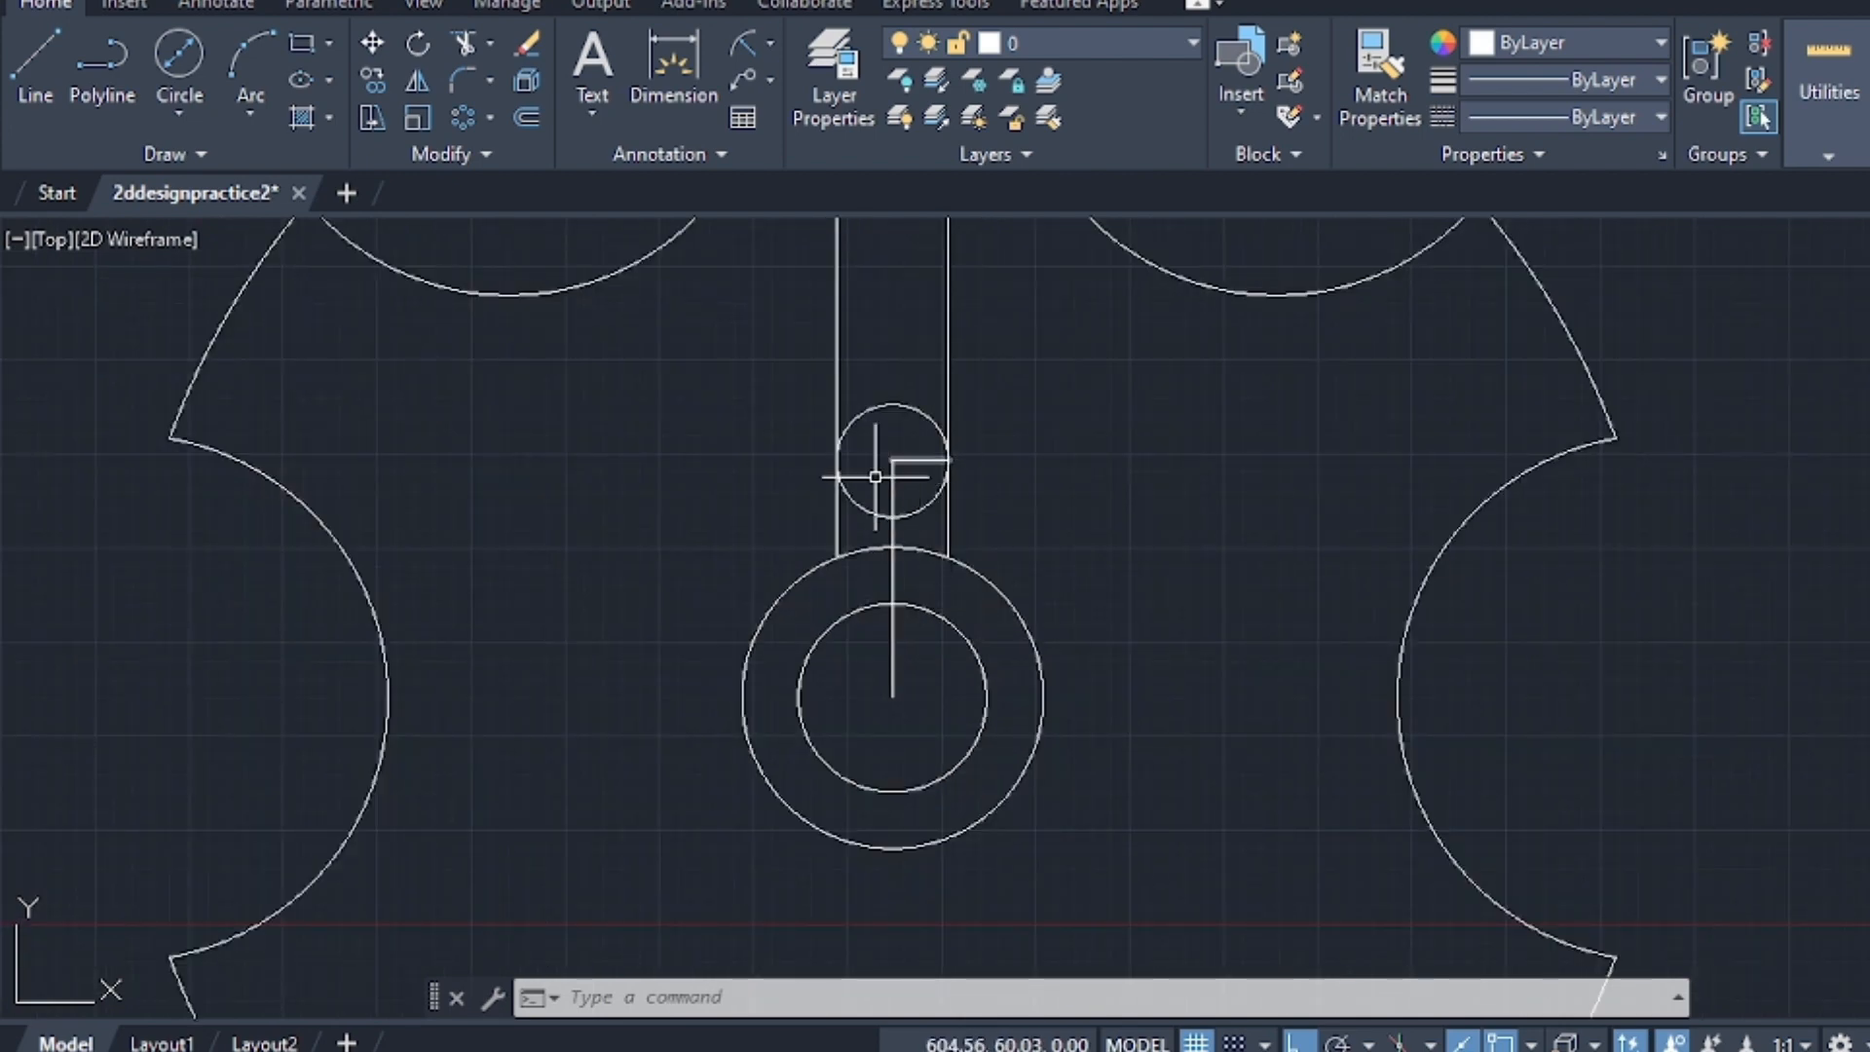
pyautogui.scroll(-2, 868, 487)
pyautogui.scroll(4, 871, 440)
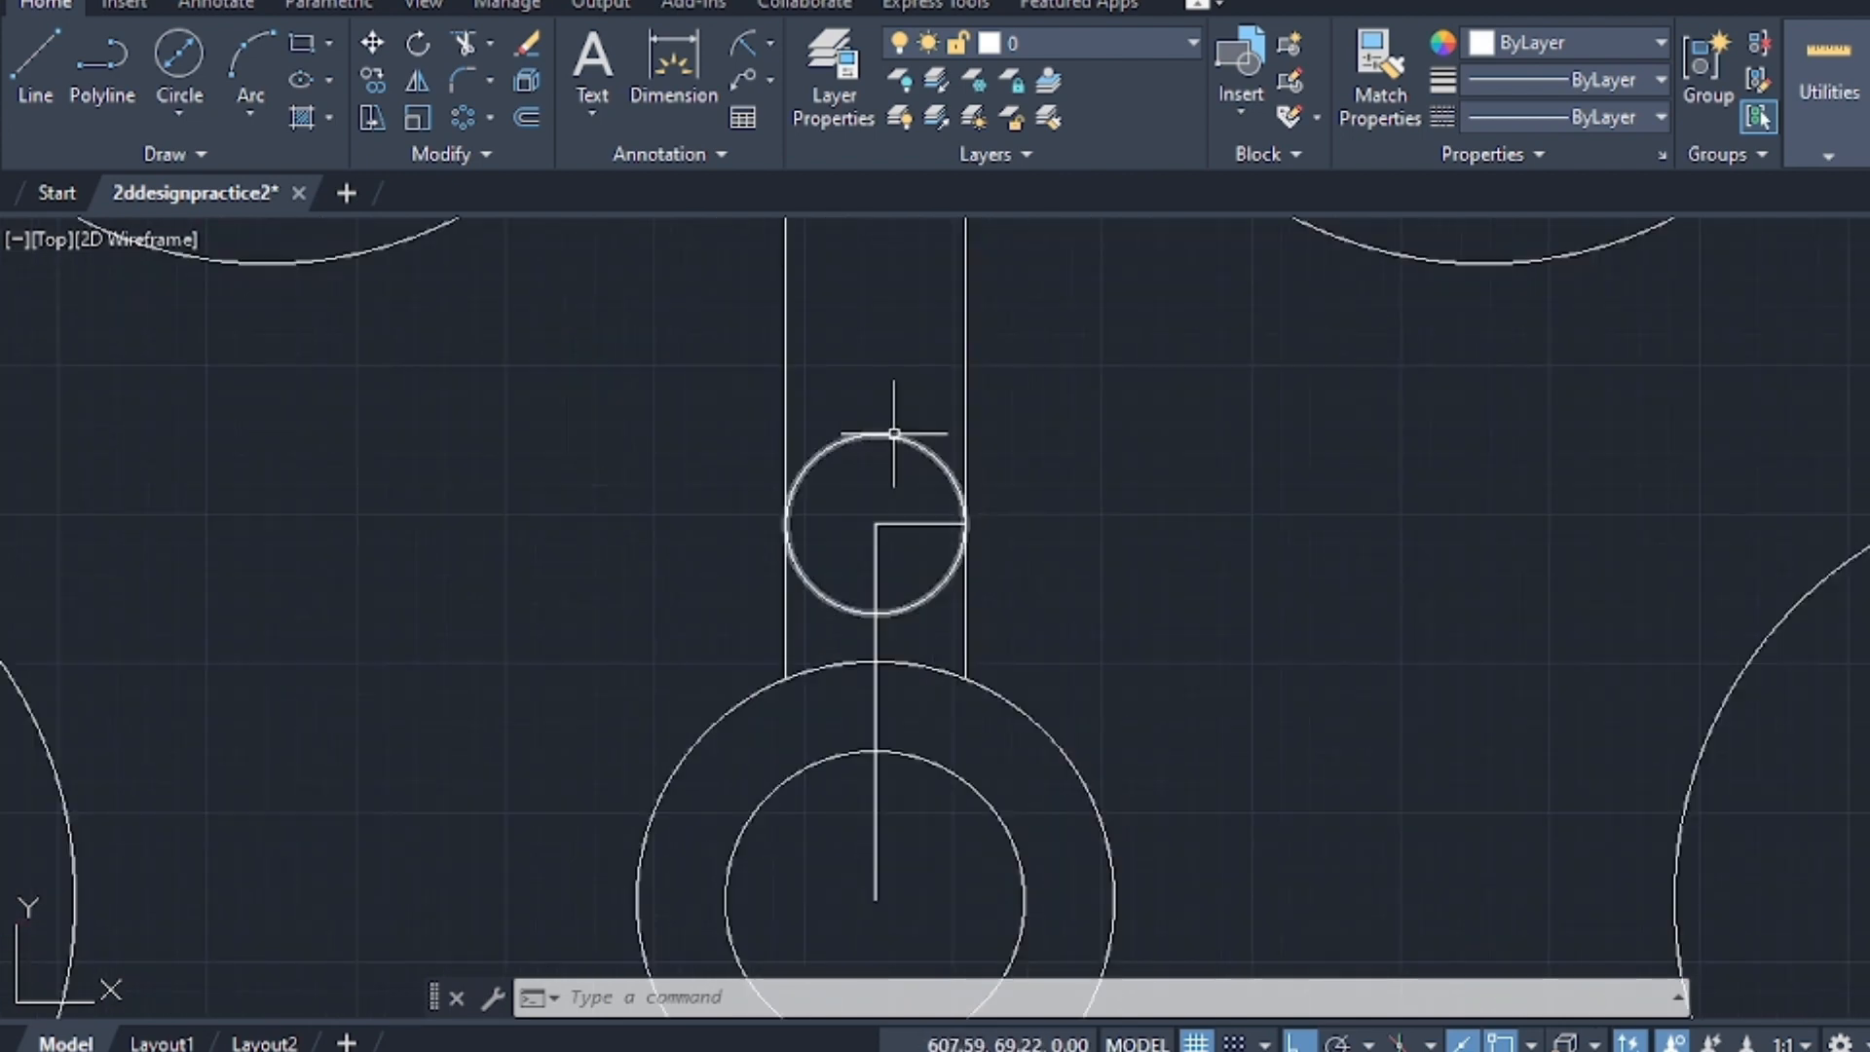
pyautogui.scroll(-2, 895, 432)
pyautogui.scroll(1, 878, 477)
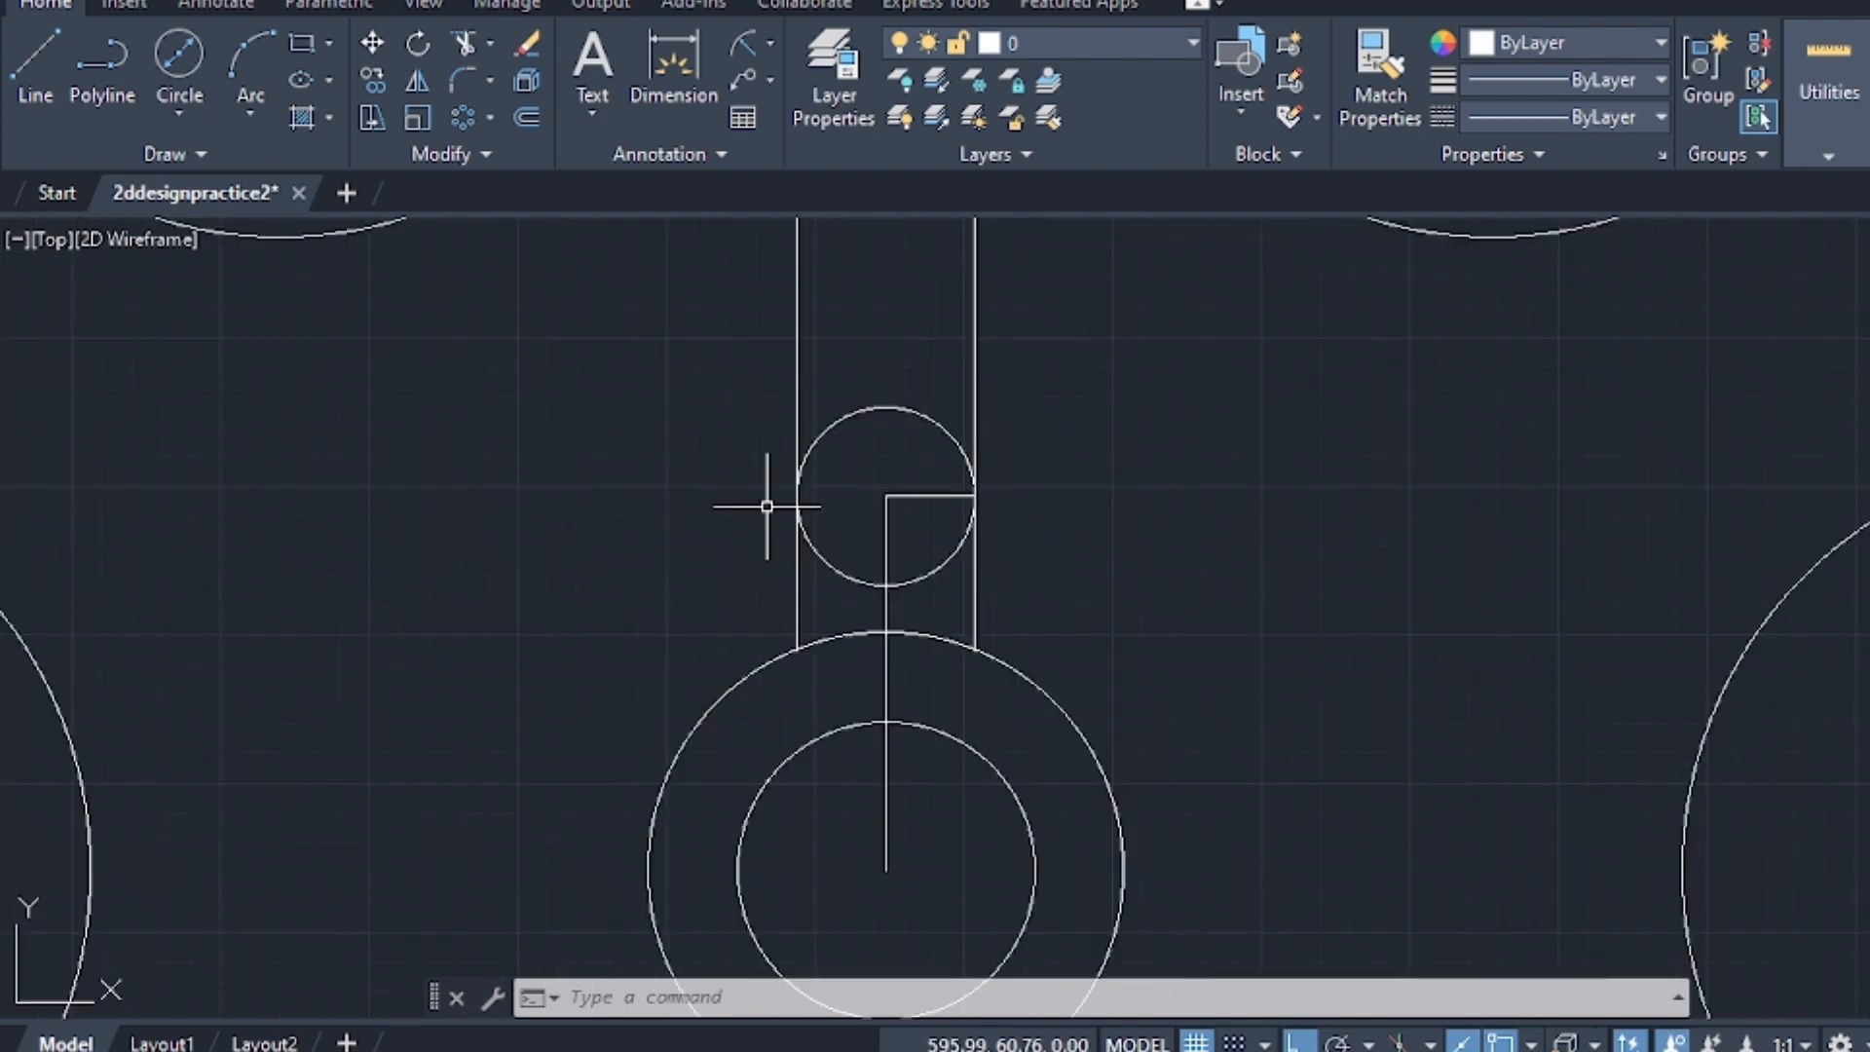
# Trim the slot edges below the 15-diameter circle, the circle's upper half, and the short horizontal segment to leave a rounded slot end
pyautogui.moveTo(1047, 536); pyautogui.dragTo(1308, 503, button='middle')
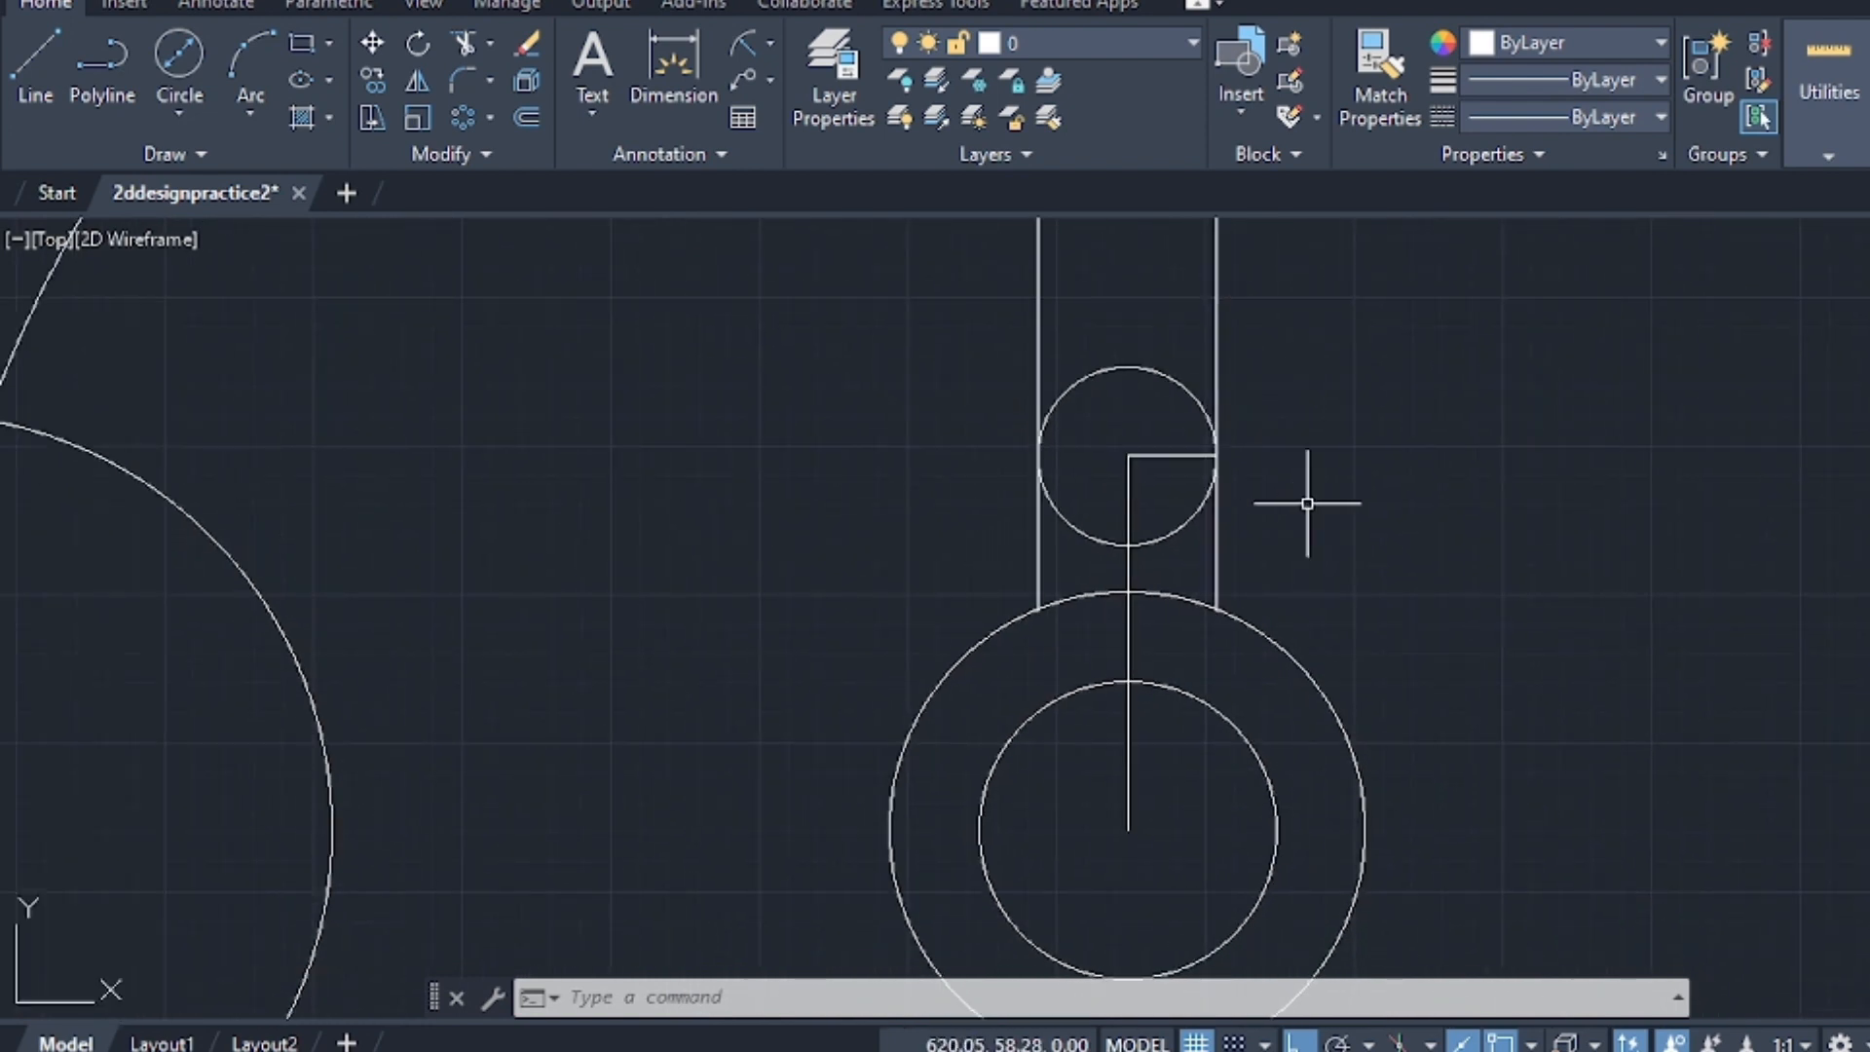
pyautogui.write('t')
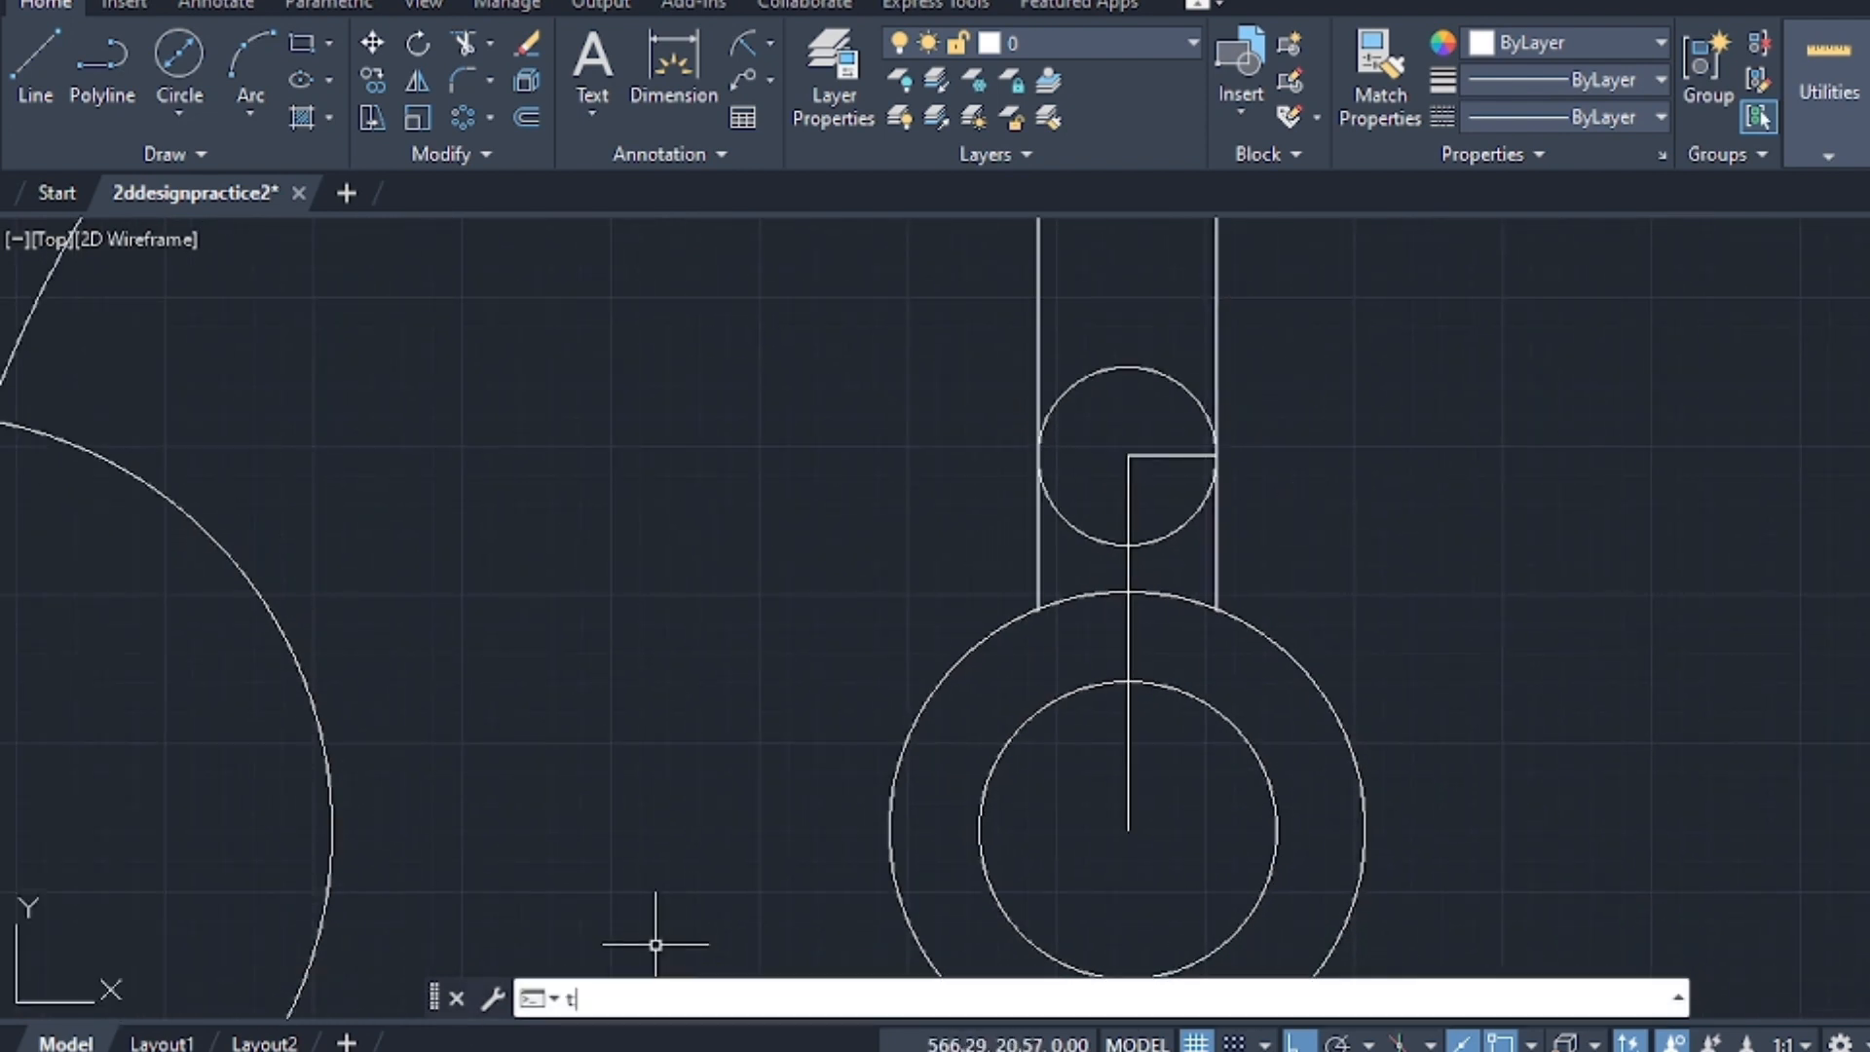
pyautogui.write('r')
pyautogui.press('Return')
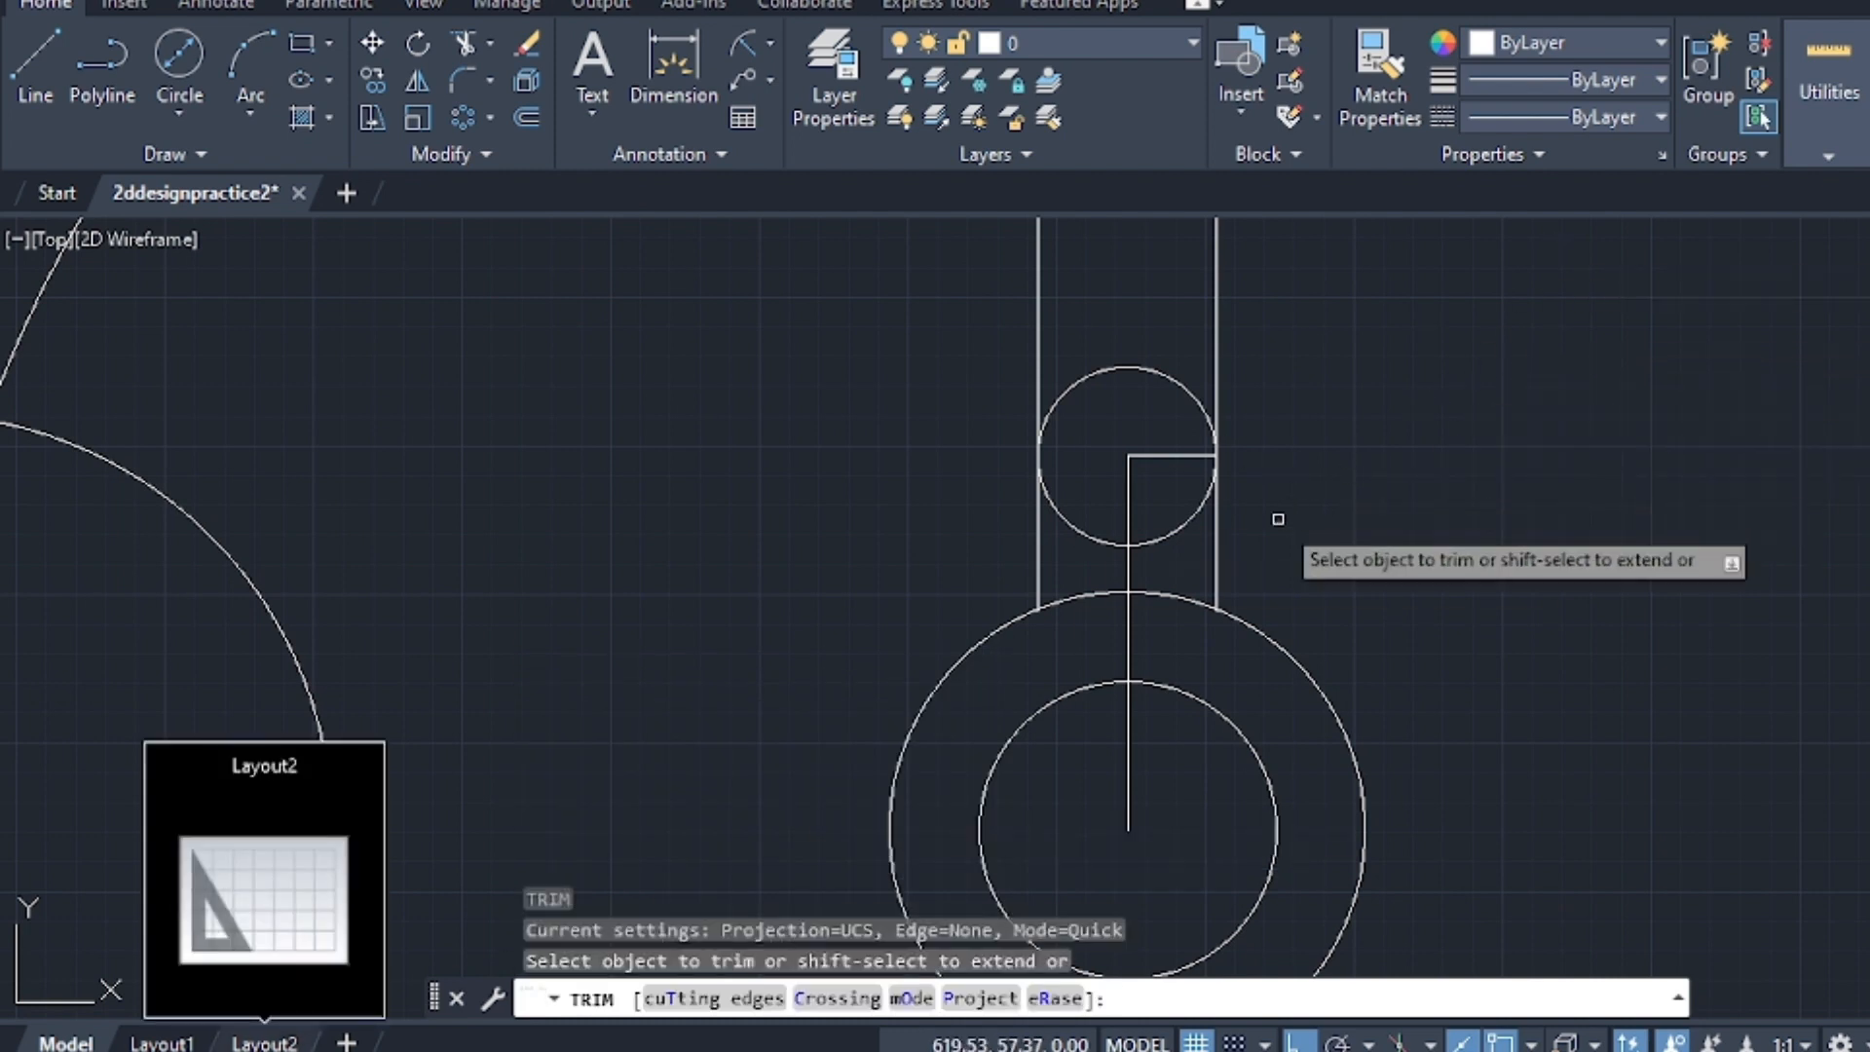
pyautogui.click(1216, 551)
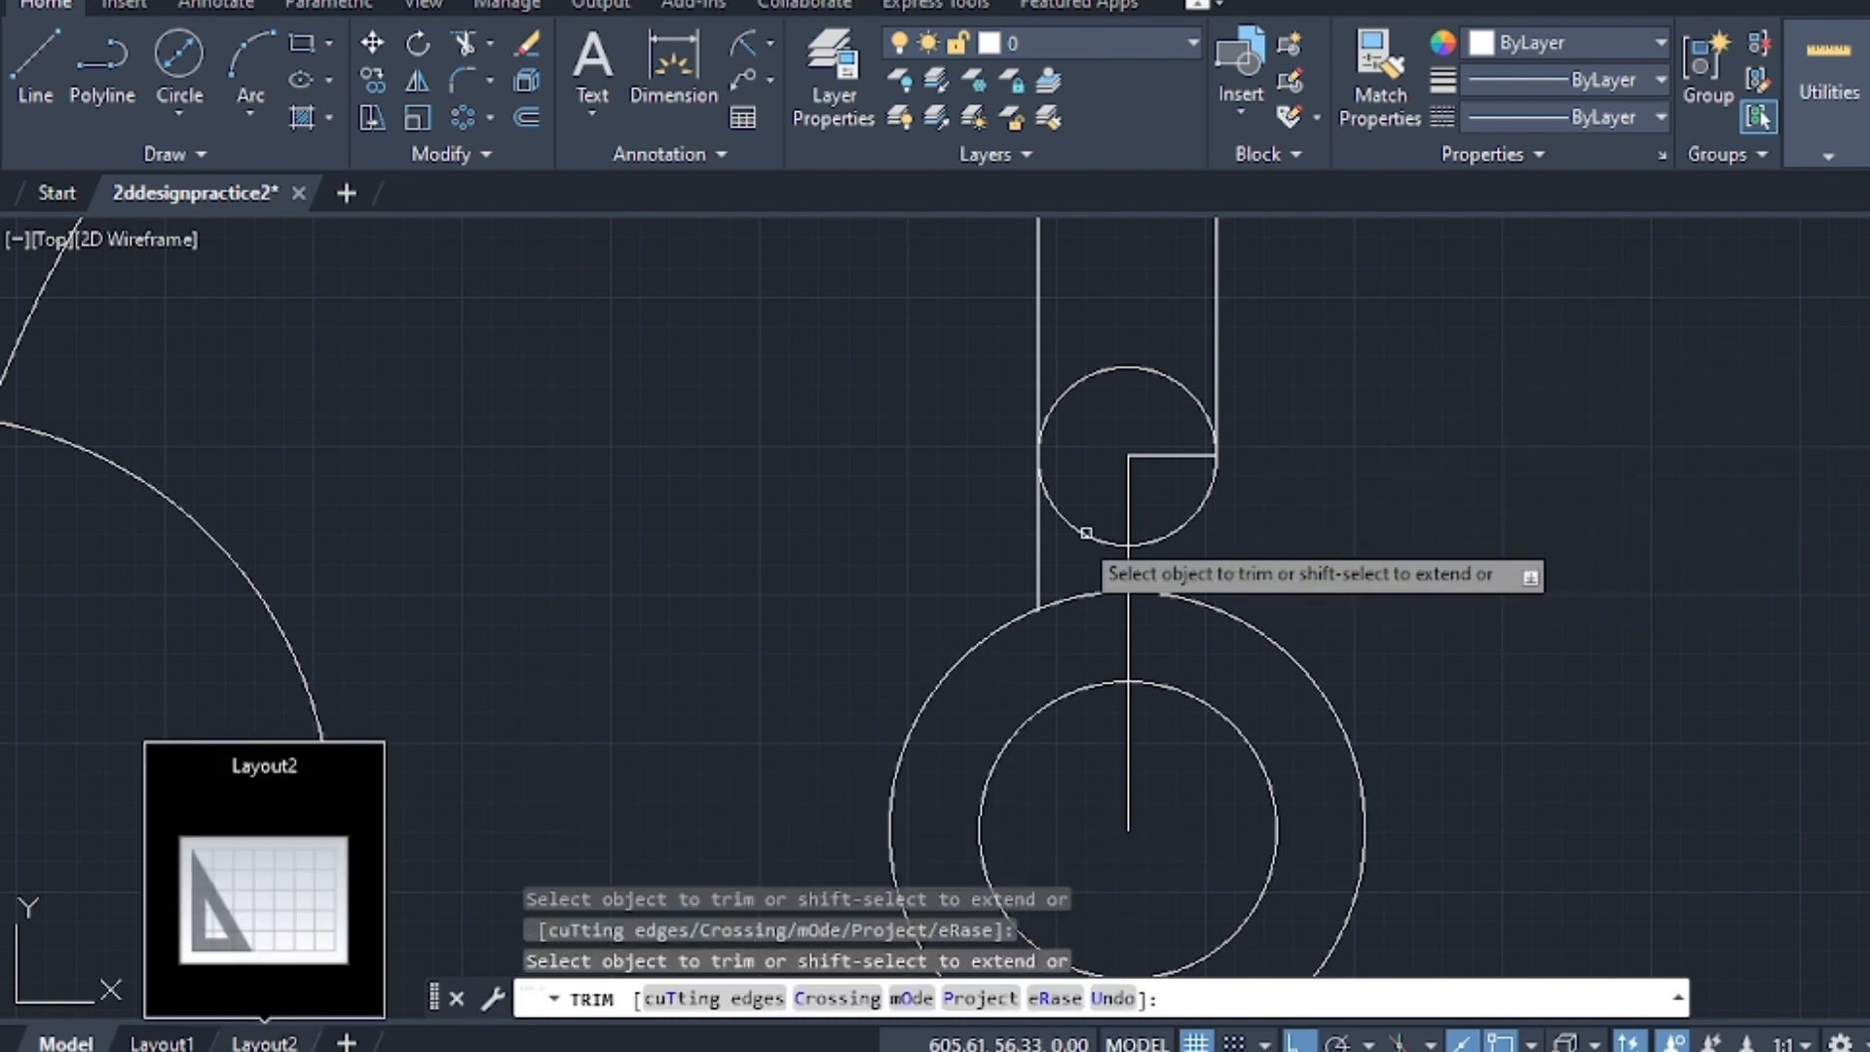
pyautogui.click(1038, 538)
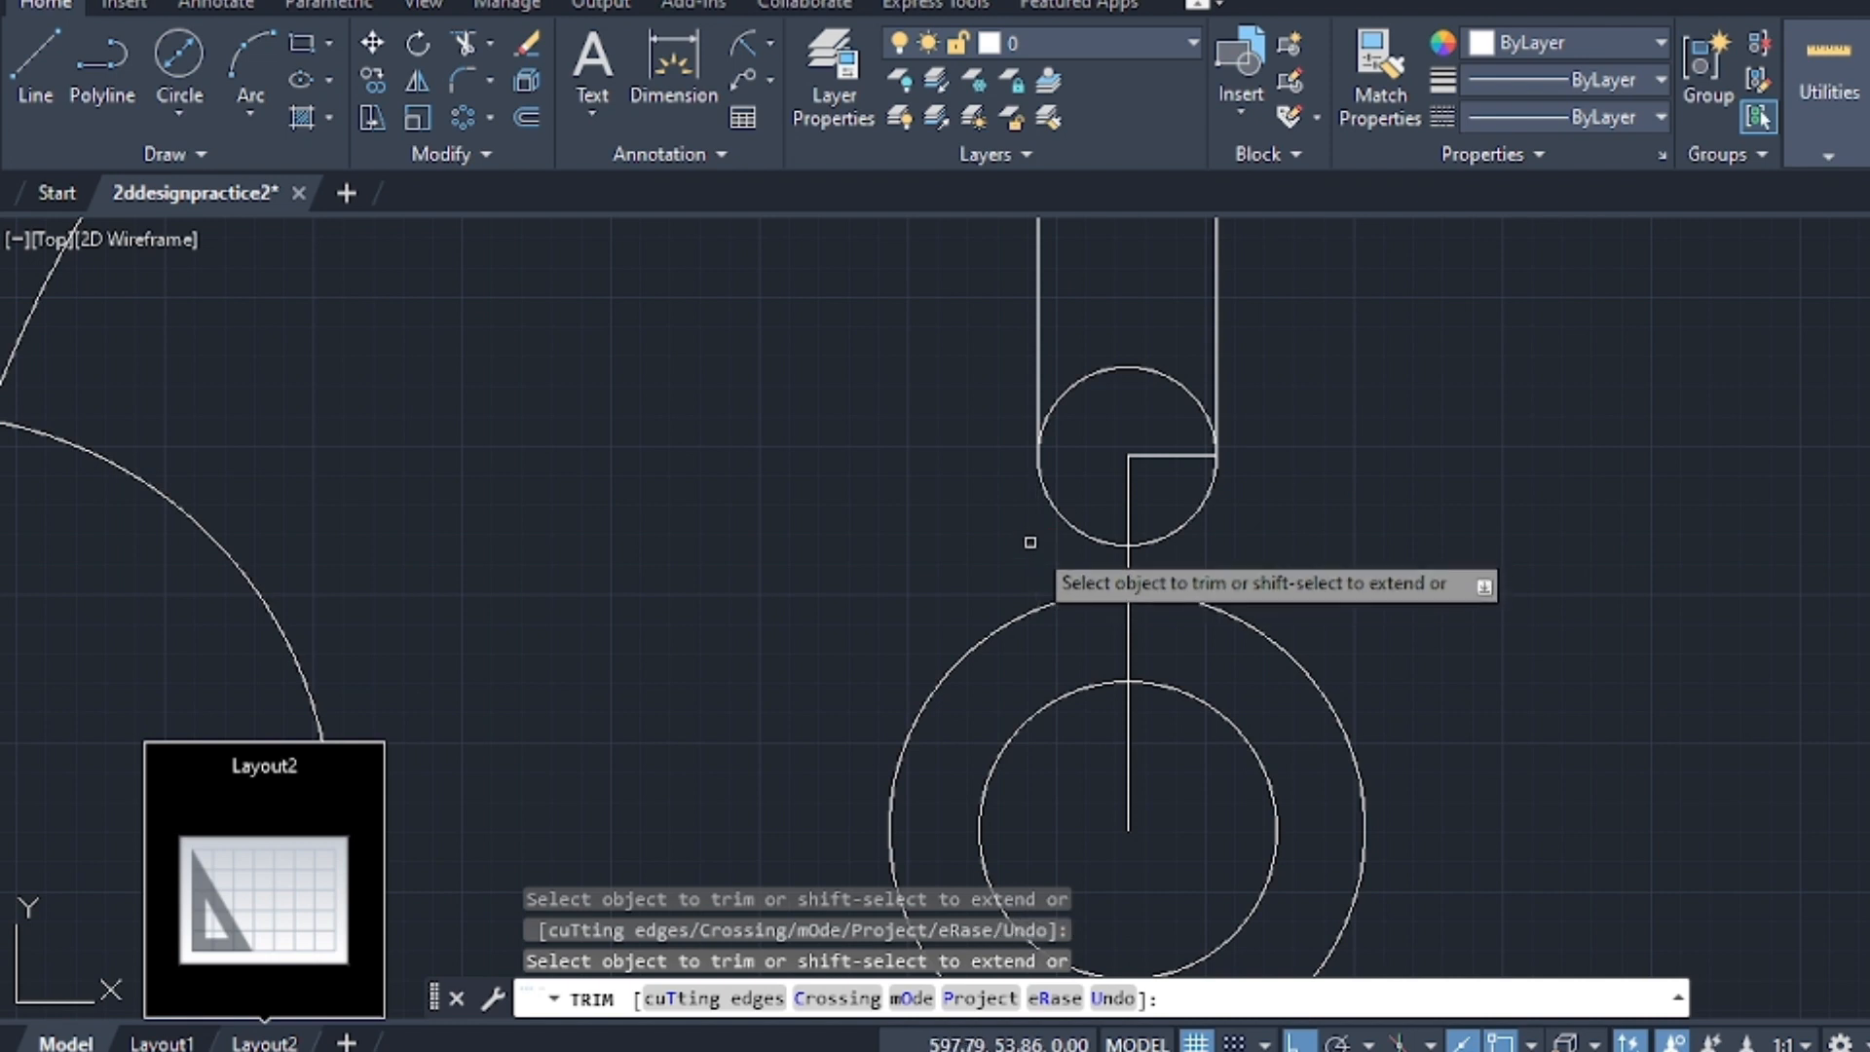
pyautogui.click(1176, 454)
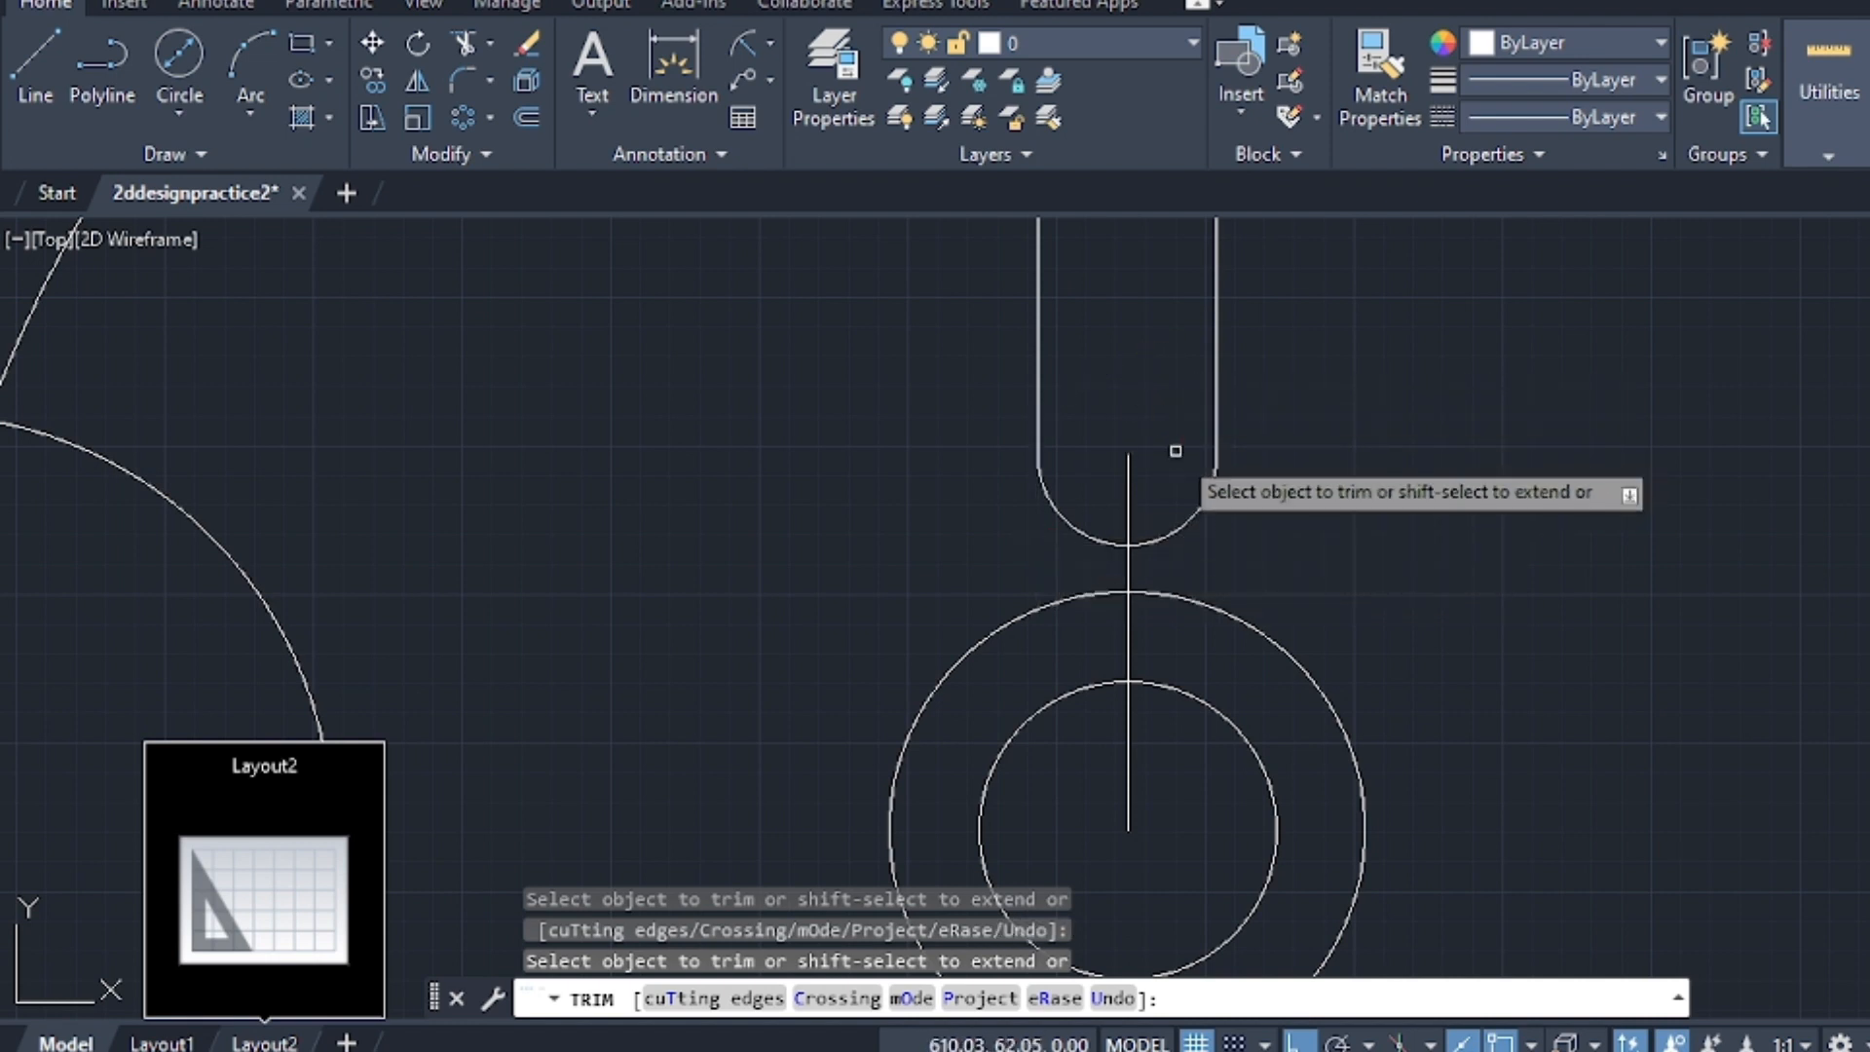
# Compare the new wheel's single rounded slot with the slot layout and 4.0 hub gap on the reference wheel
pyautogui.scroll(-4, 1174, 456)
pyautogui.scroll(-2, 1376, 463)
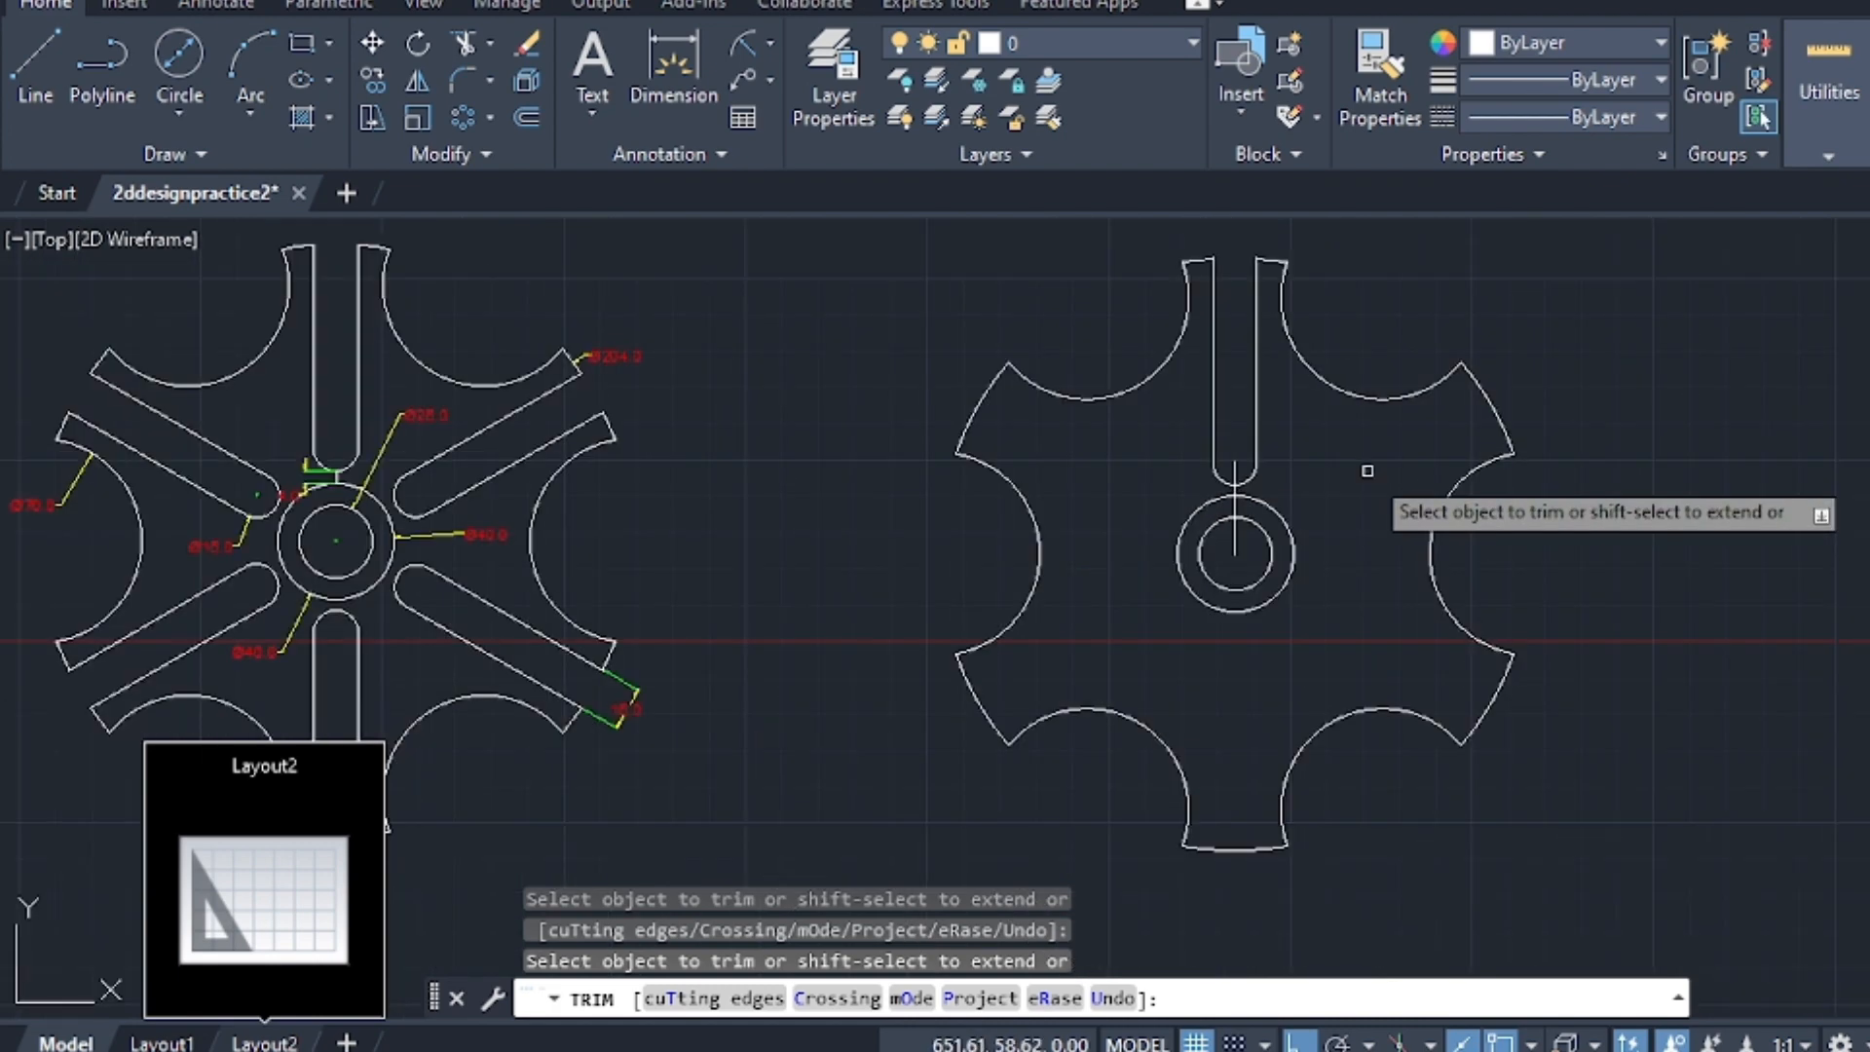
pyautogui.moveTo(793, 534); pyautogui.dragTo(919, 565, button='middle')
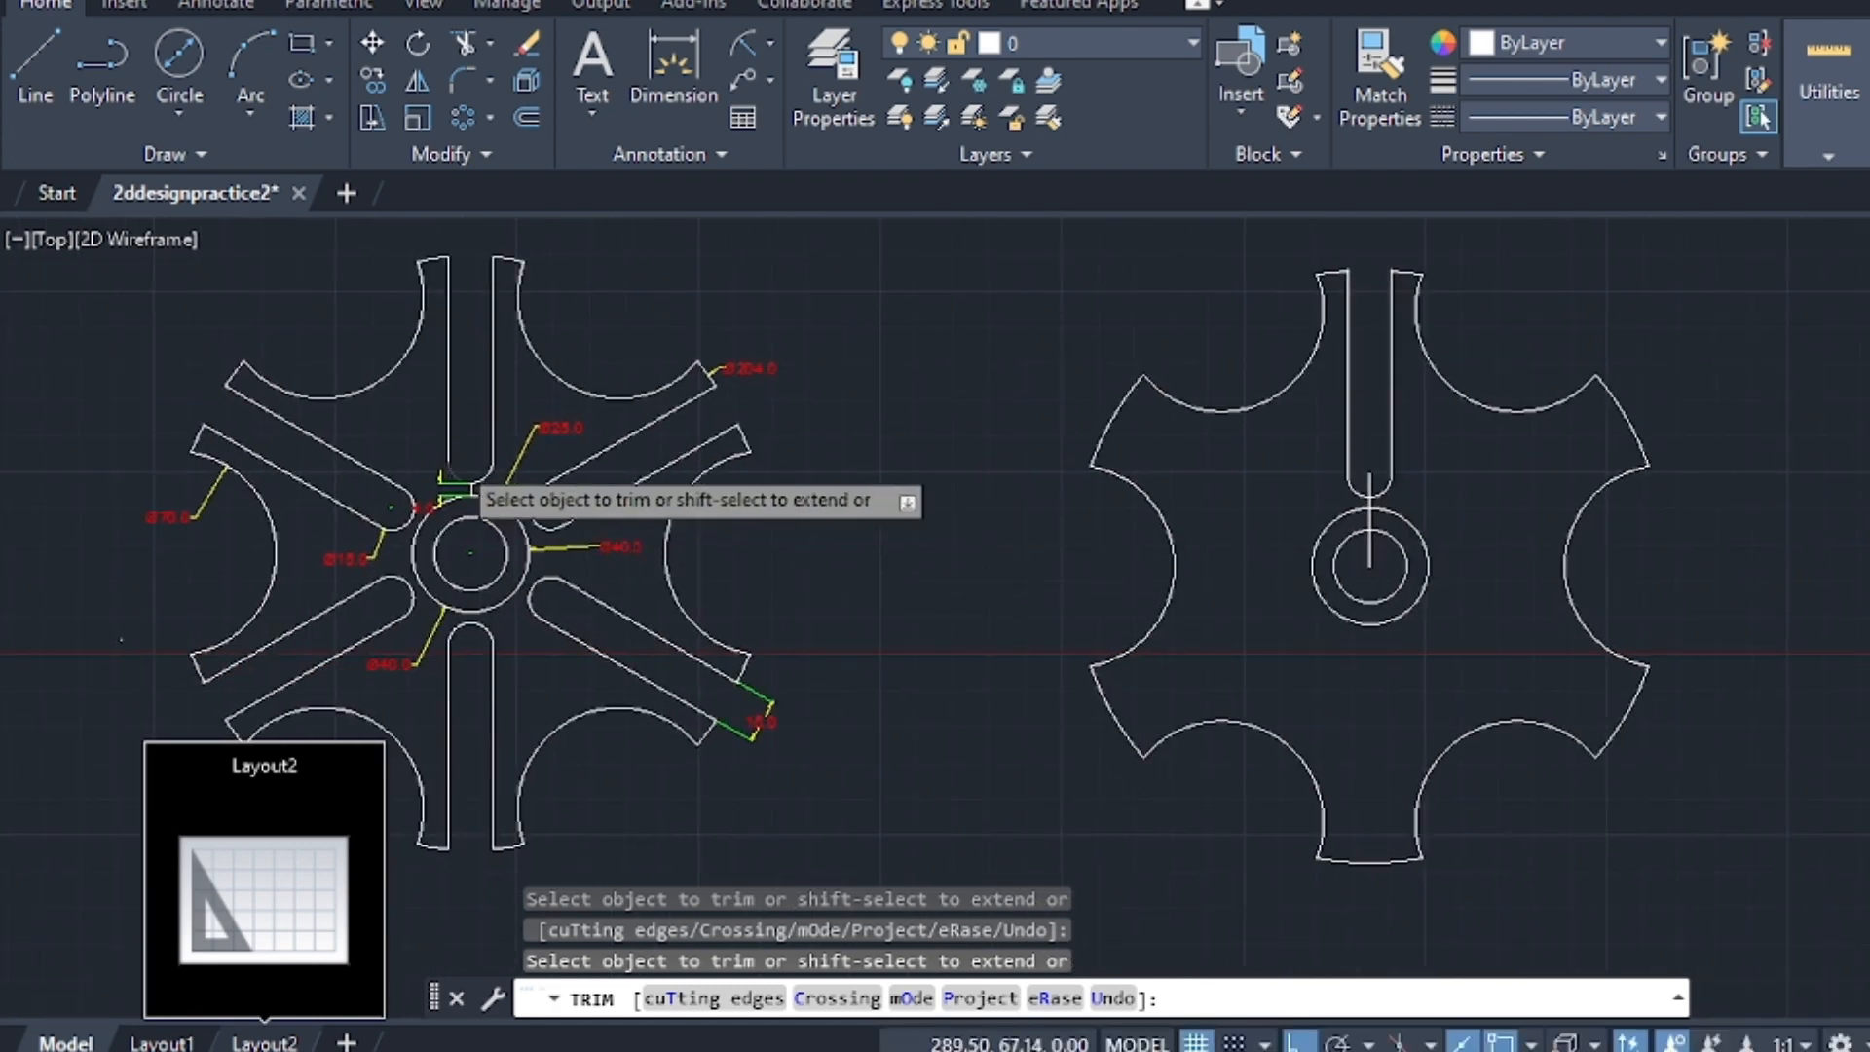
pyautogui.scroll(4, 472, 493)
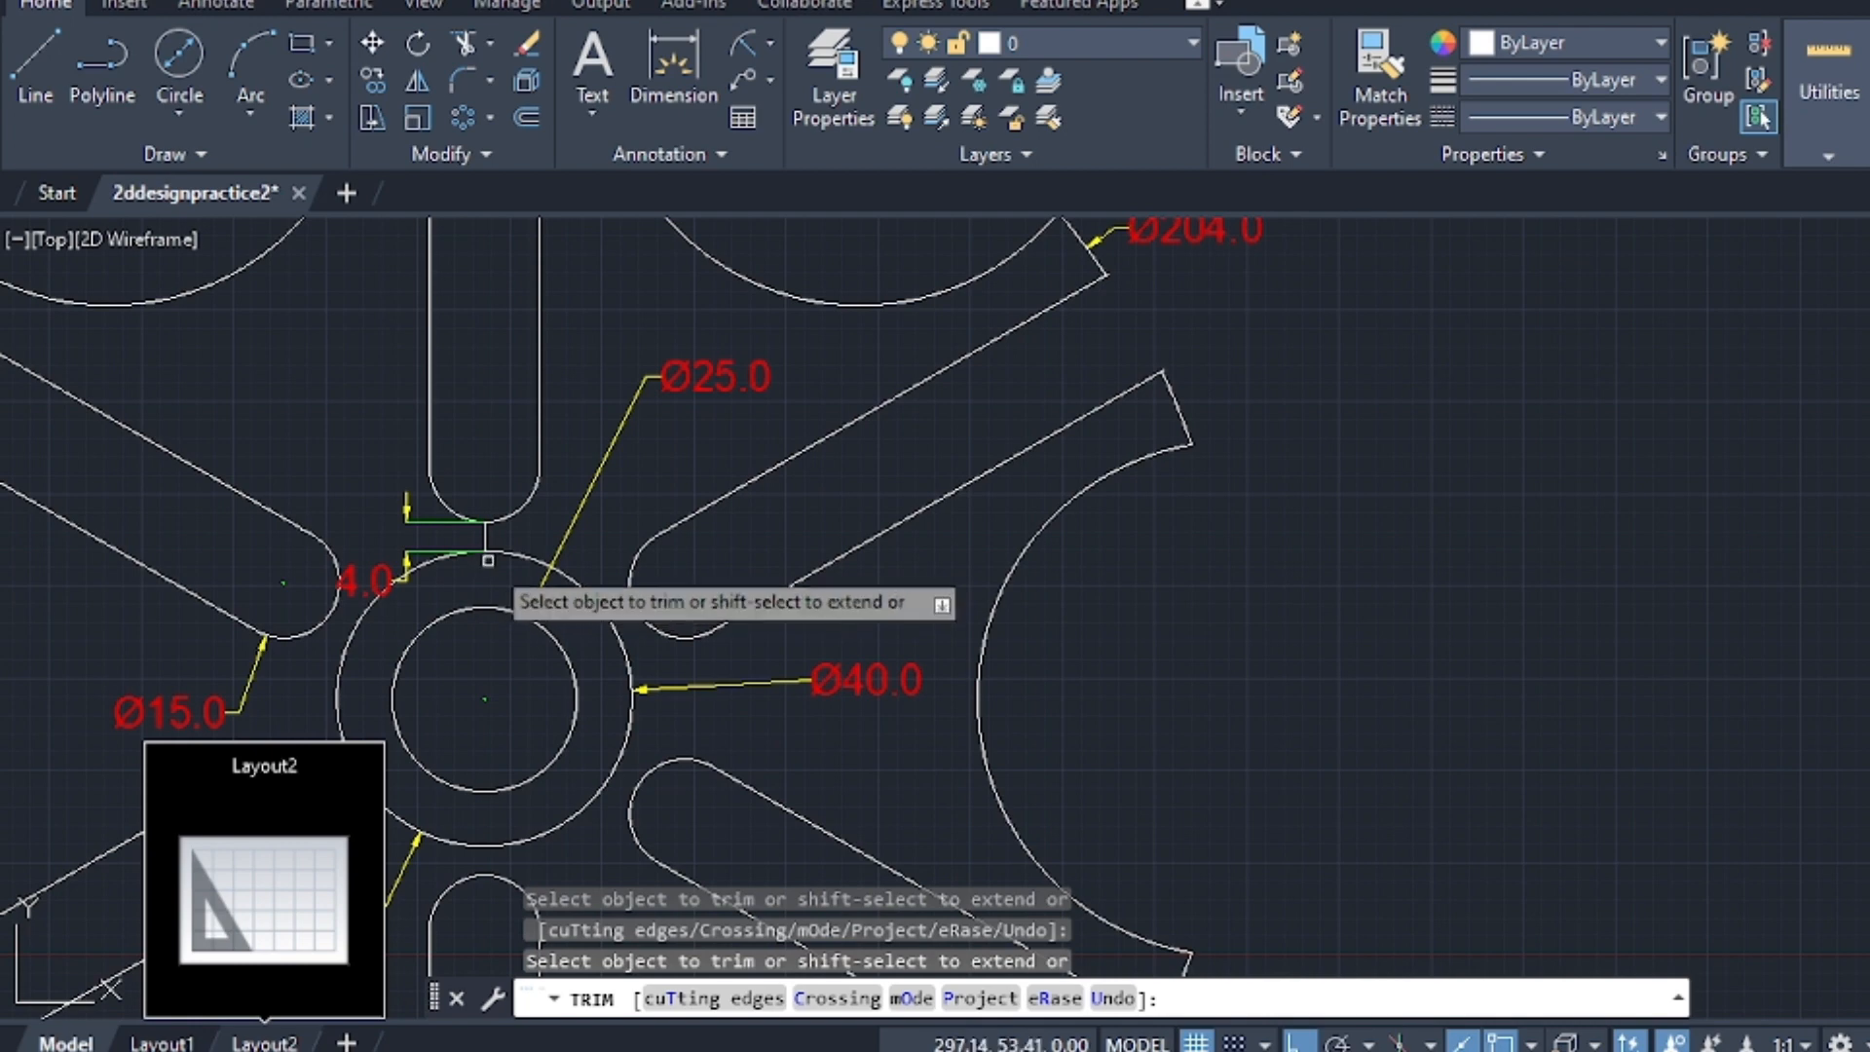
pyautogui.scroll(-2, 507, 561)
pyautogui.scroll(-3, 680, 529)
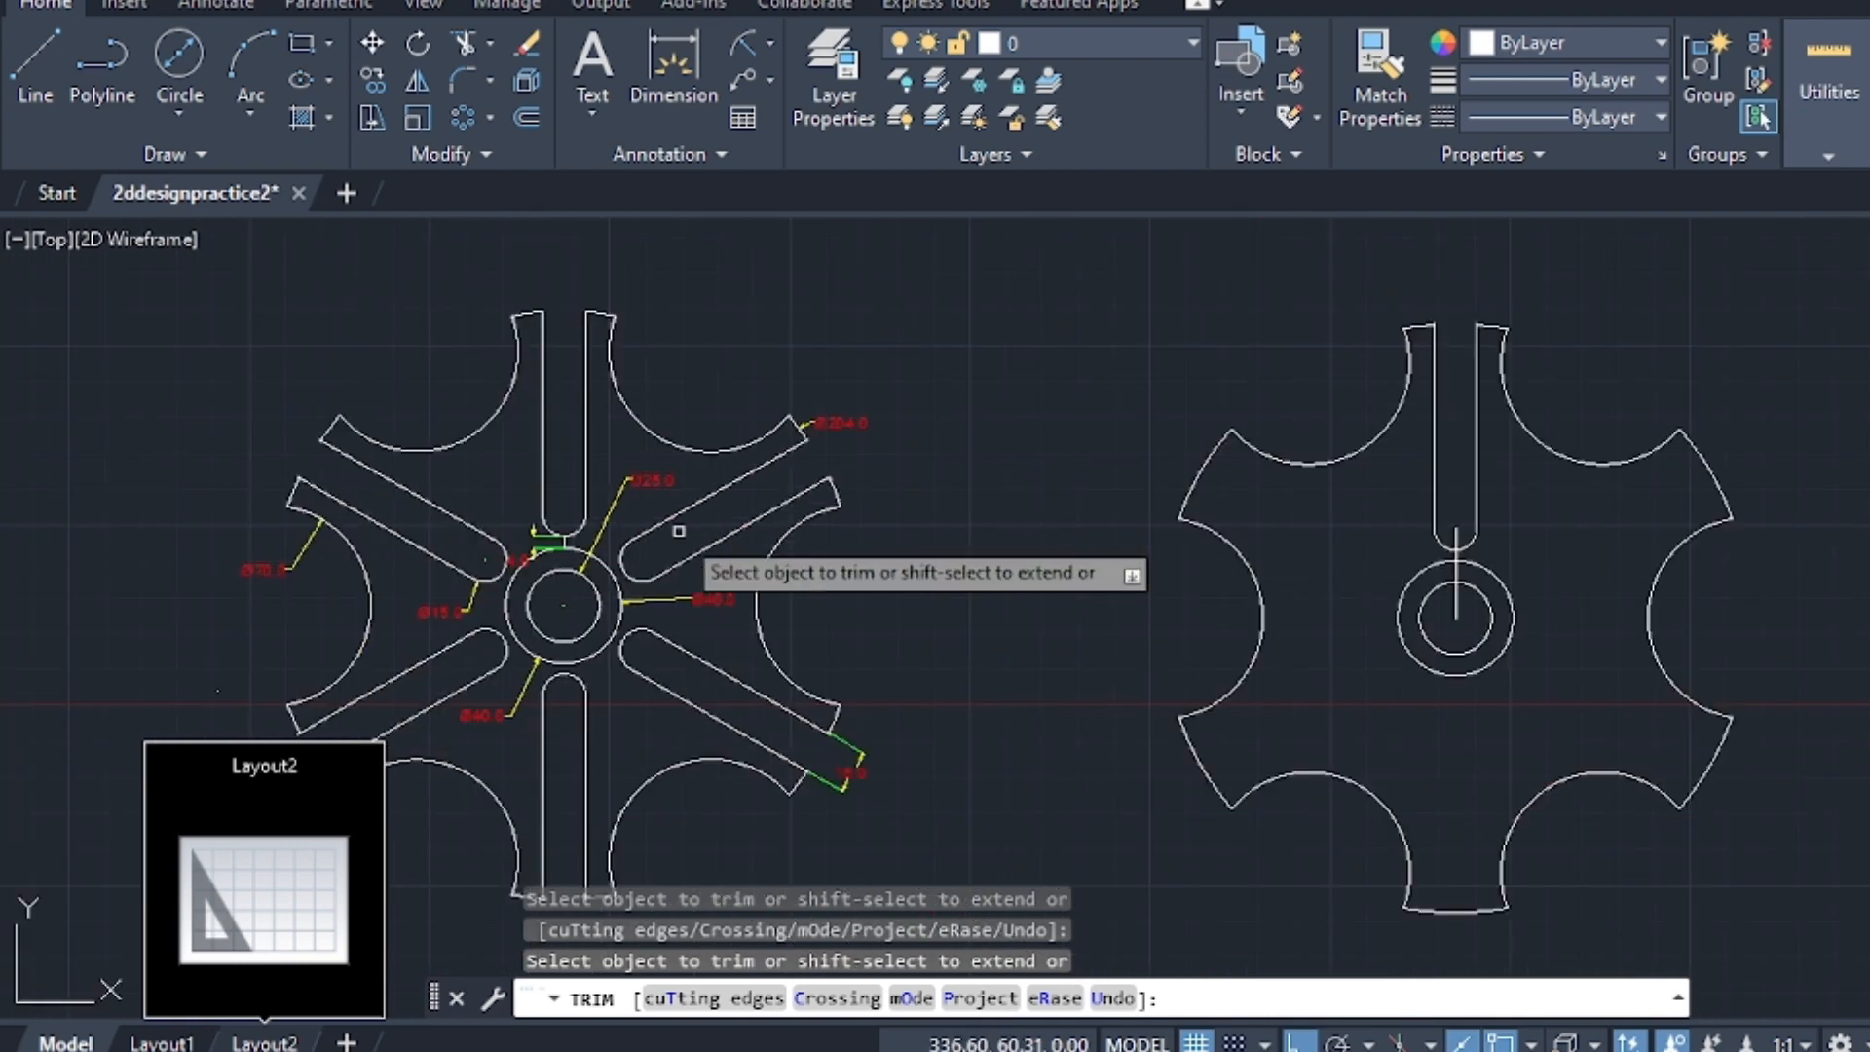
pyautogui.scroll(4, 560, 589)
pyautogui.scroll(-2, 563, 566)
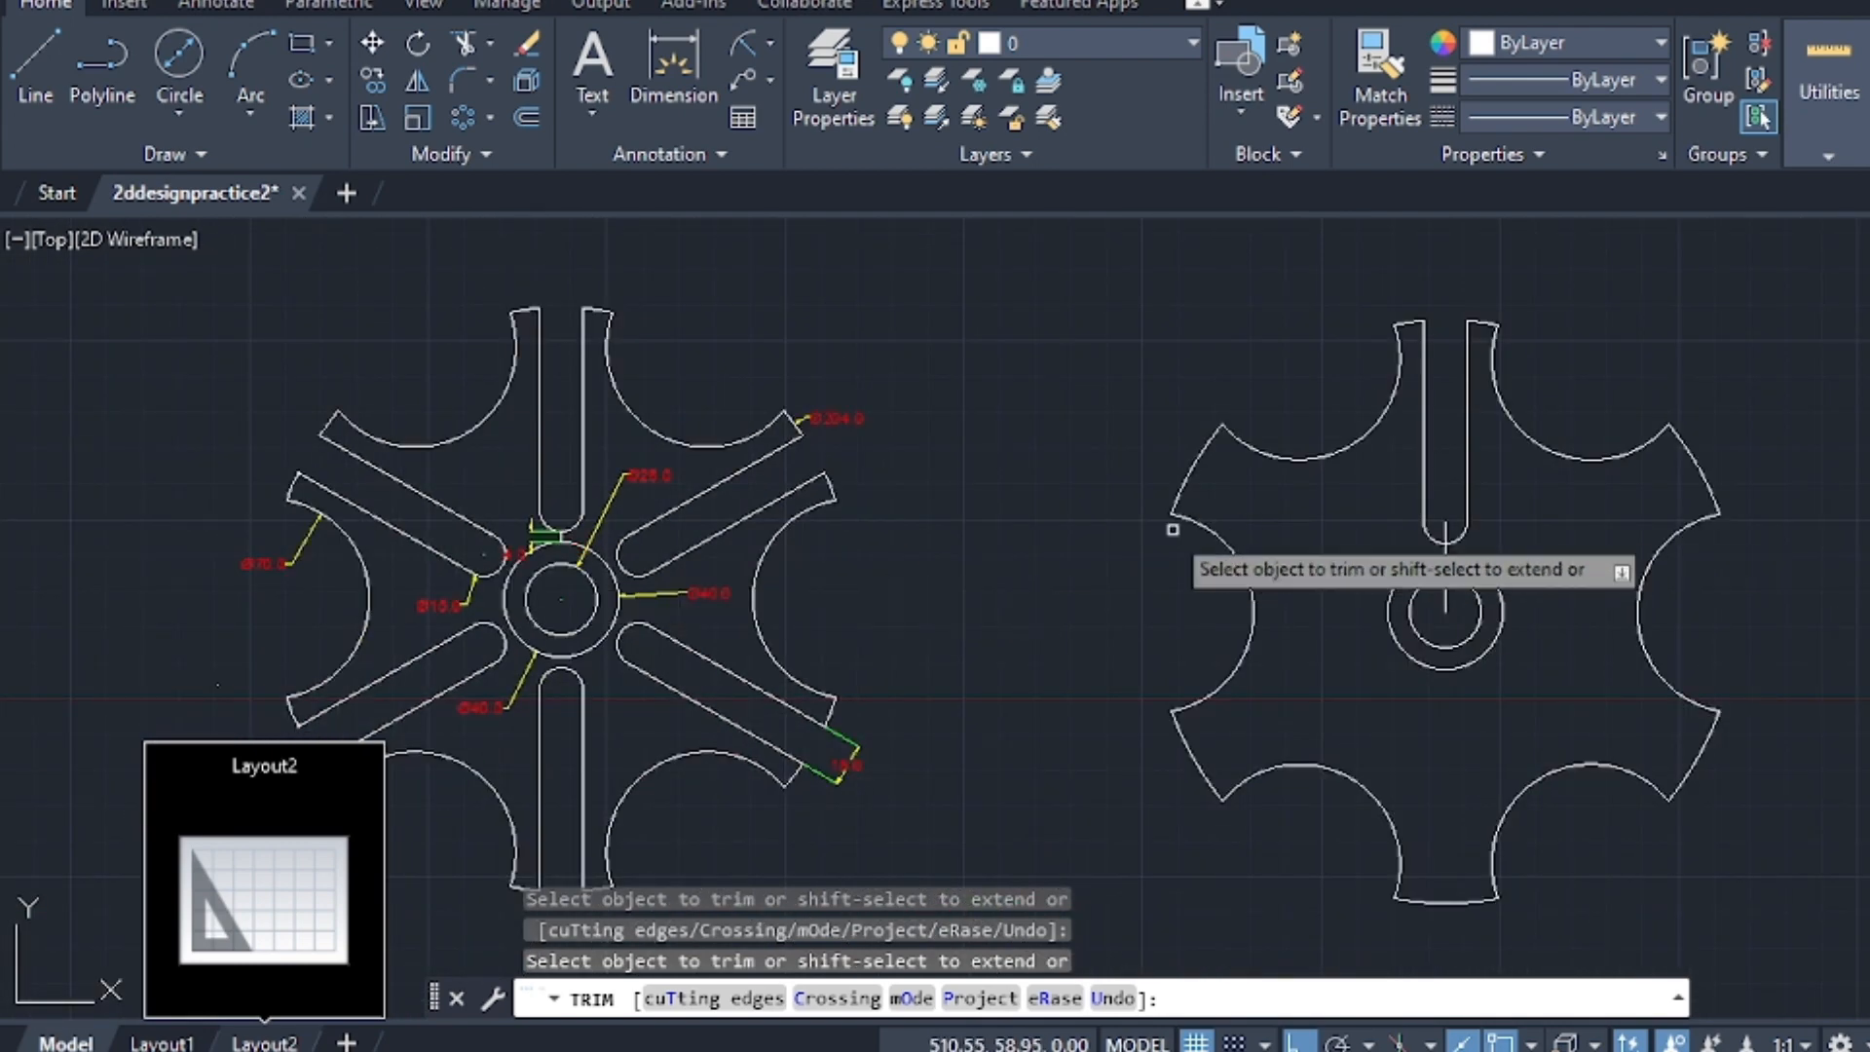
pyautogui.moveTo(1080, 499); pyautogui.dragTo(757, 464, button='middle')
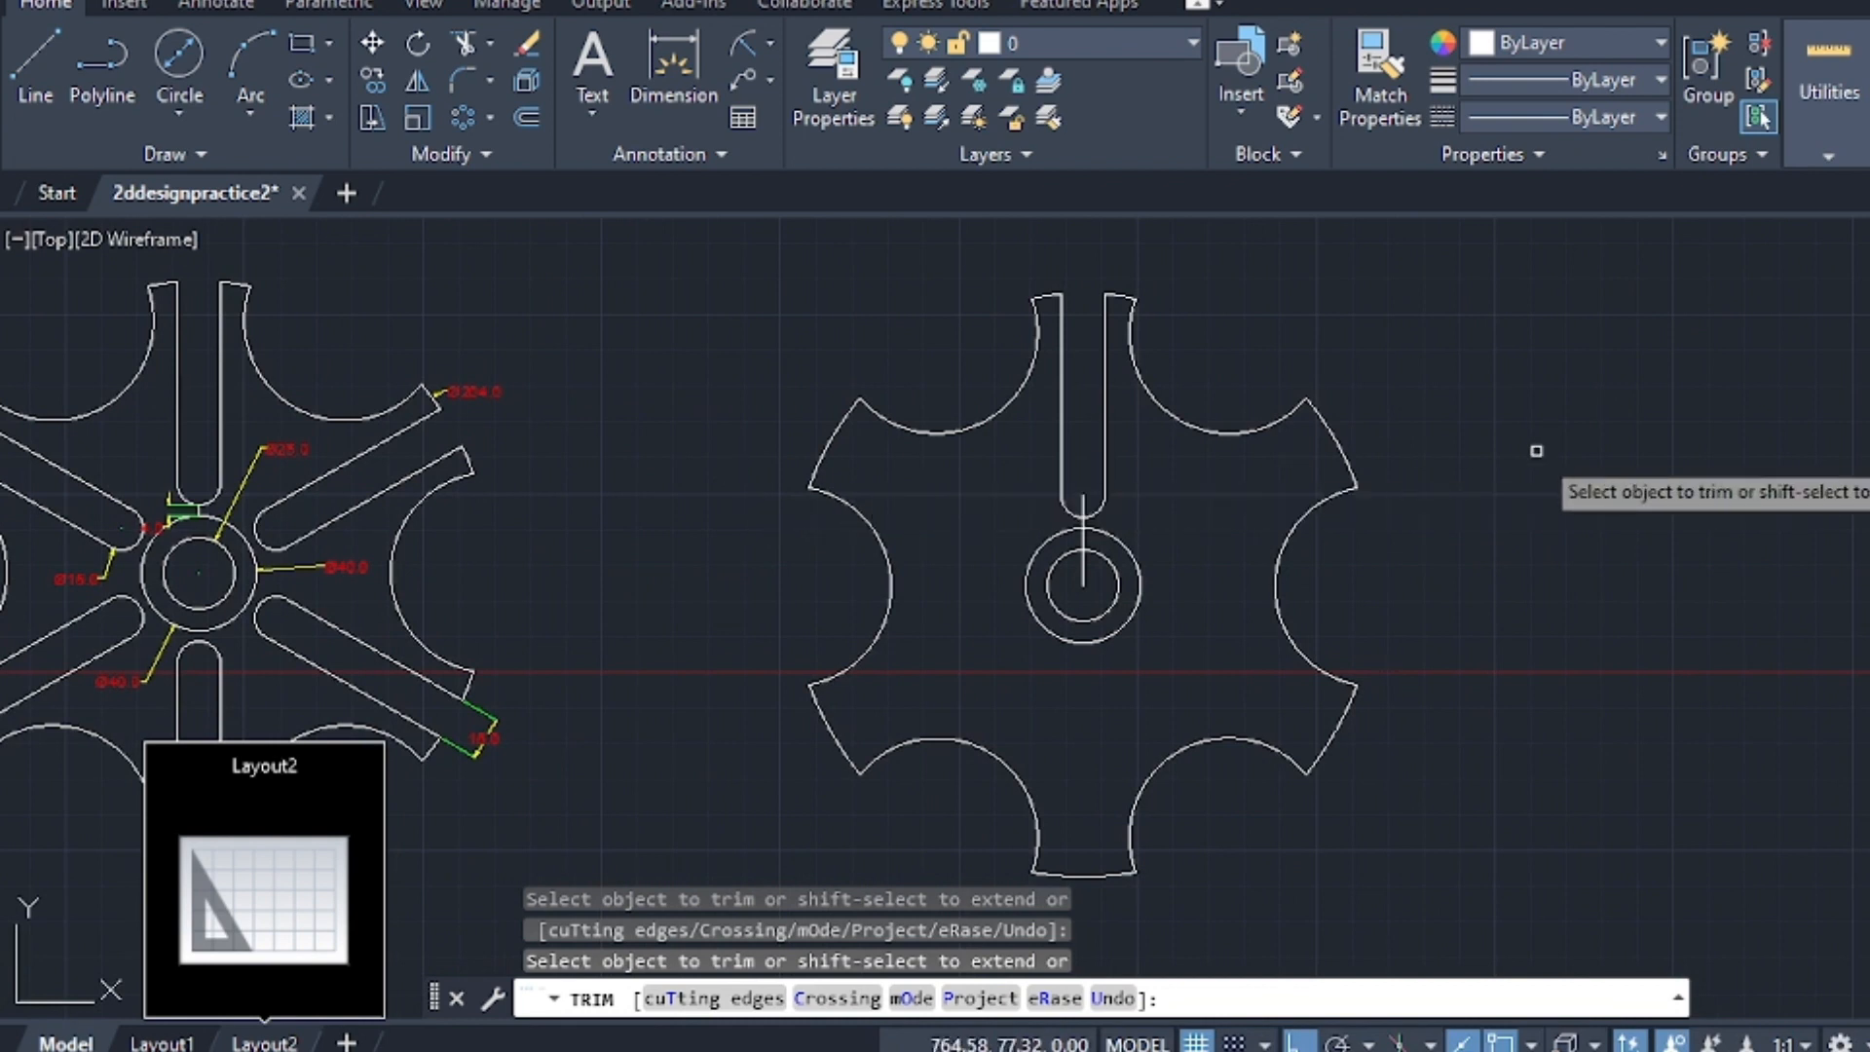
pyautogui.press('Escape')
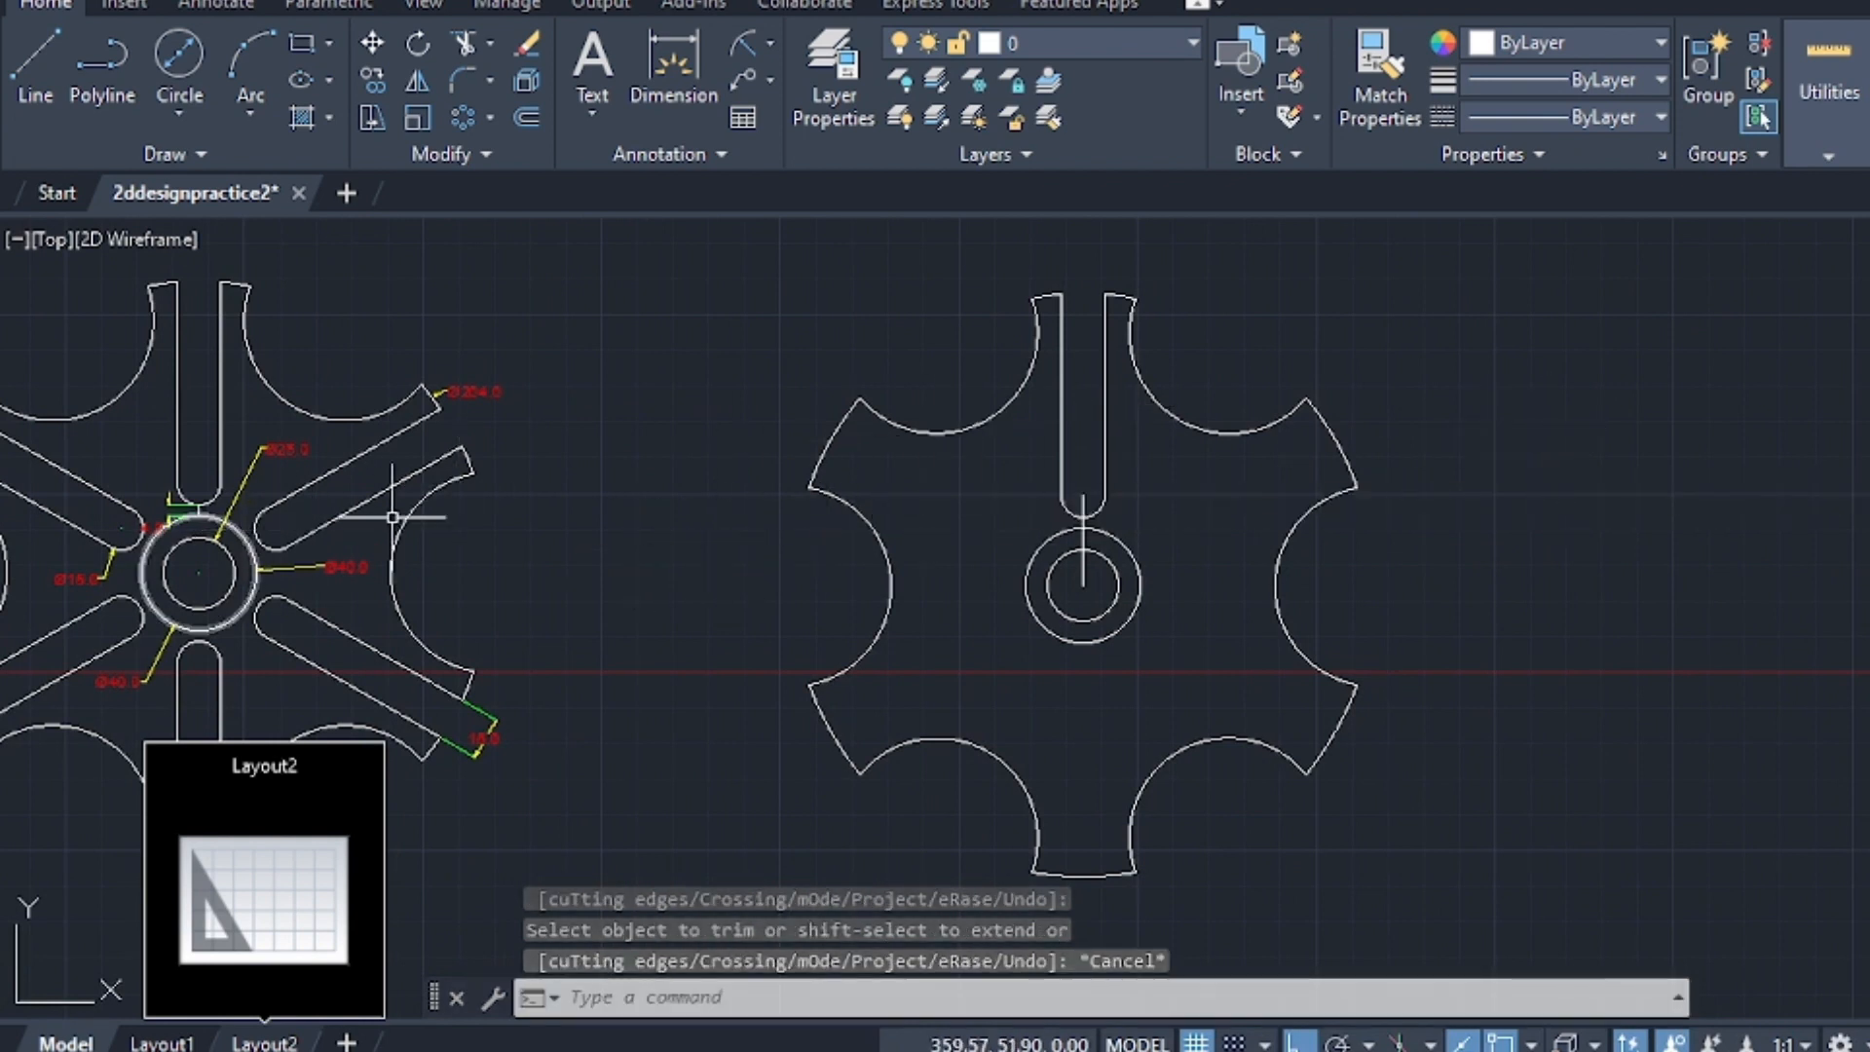
pyautogui.moveTo(393, 518); pyautogui.dragTo(702, 446, button='middle')
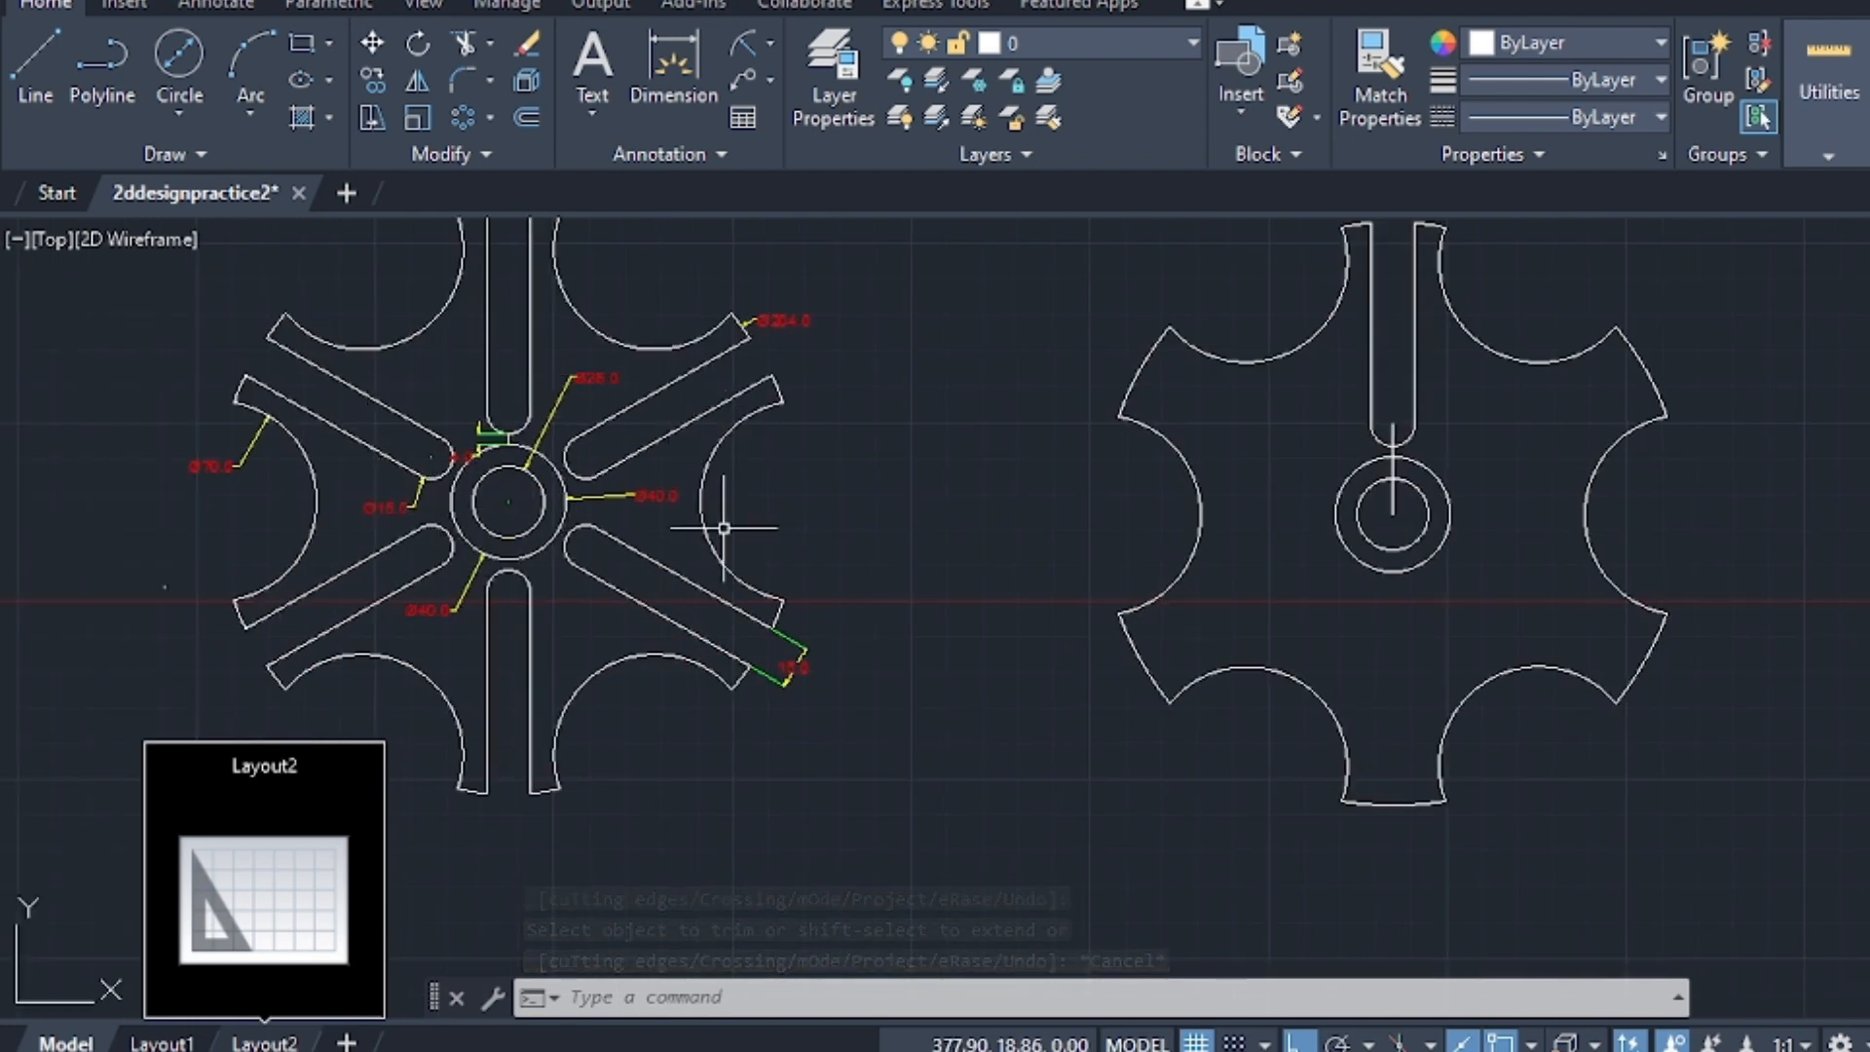
pyautogui.scroll(-2, 950, 406)
pyautogui.scroll(2, 1113, 295)
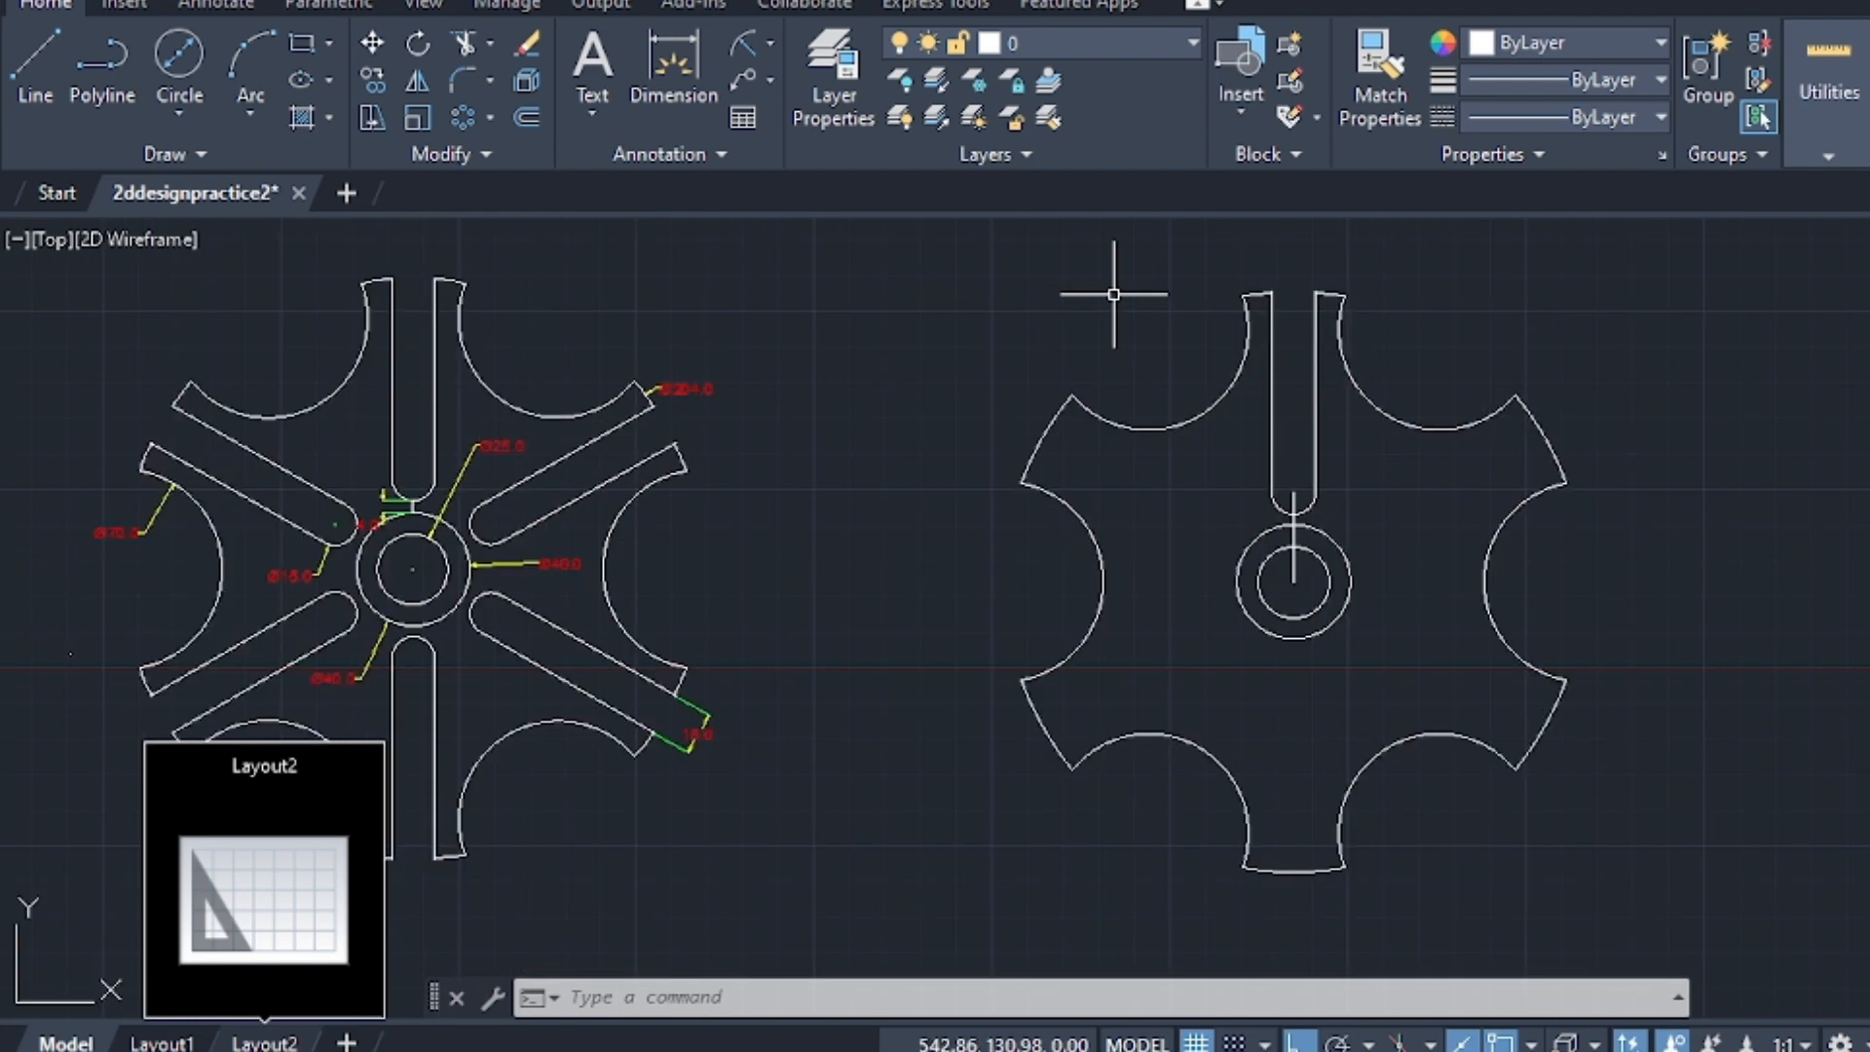
pyautogui.scroll(2, 1023, 319)
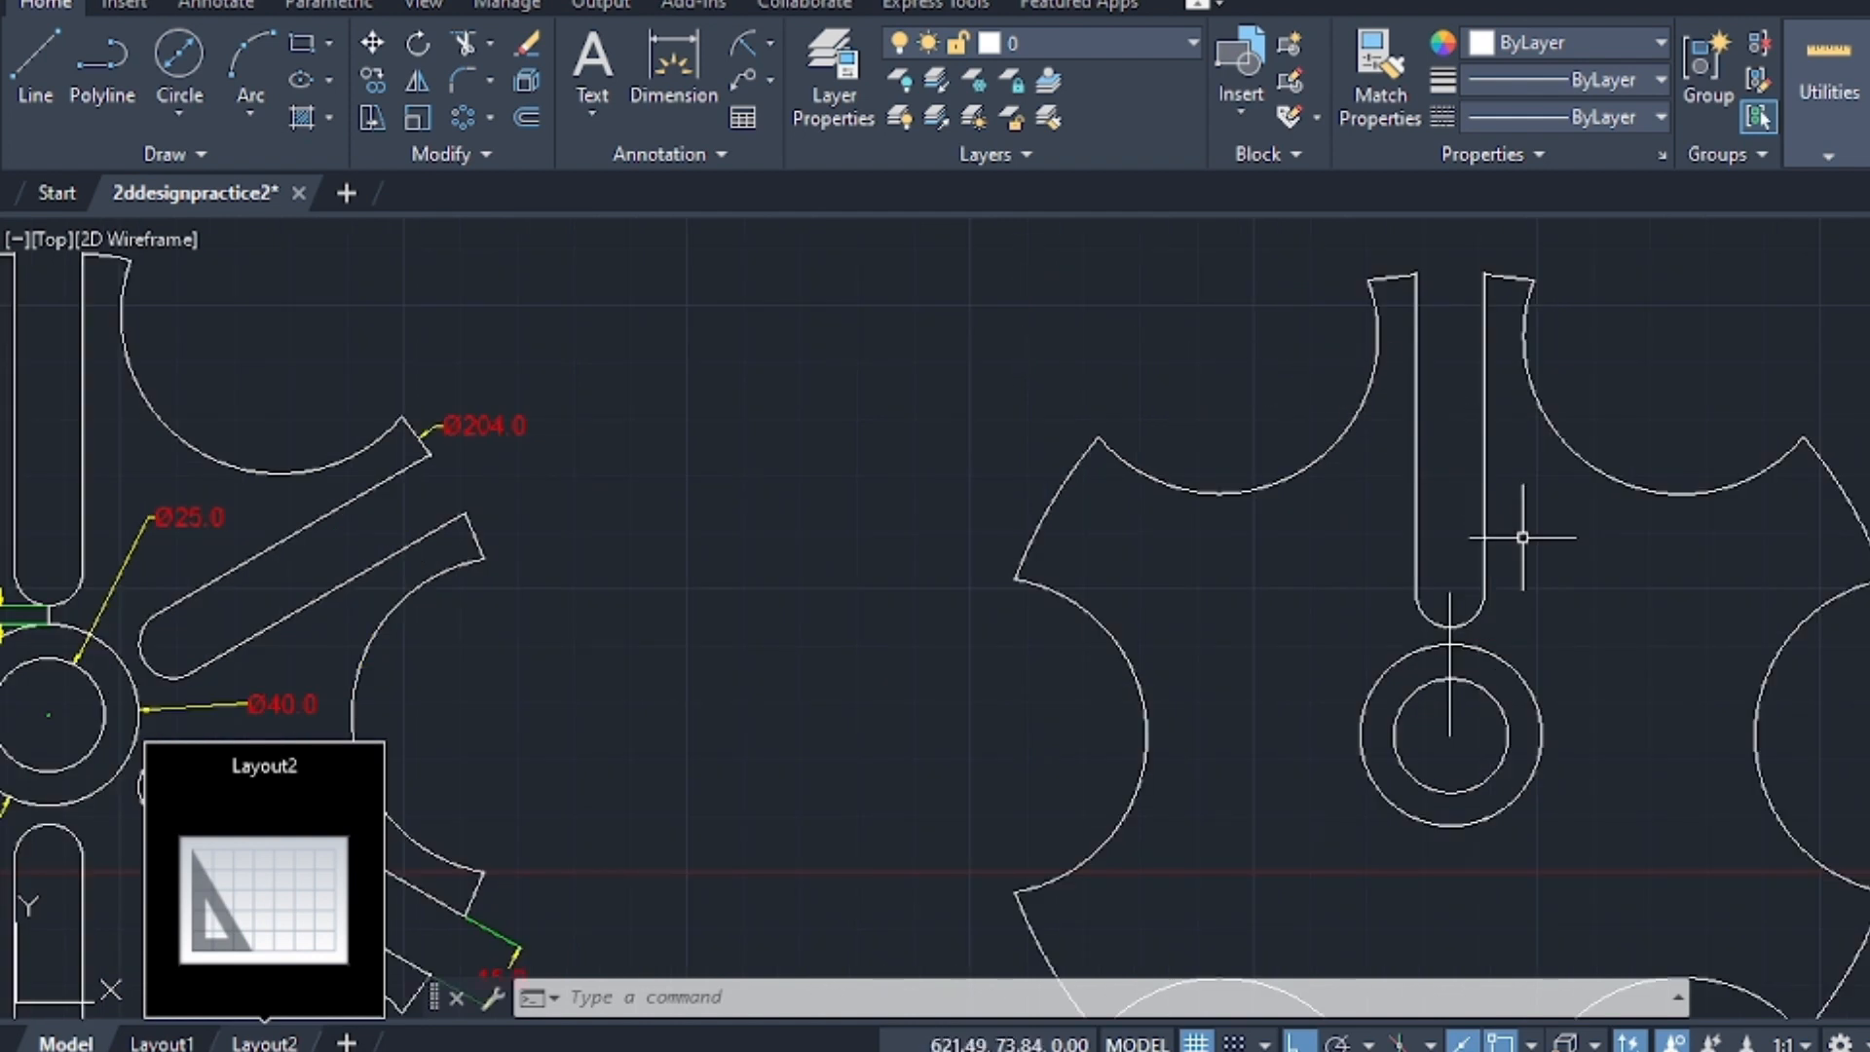
# Polar-array the new slot's two edges and rounded end around the hub centre, with 6 items over 360 degrees
pyautogui.click(492, 118)
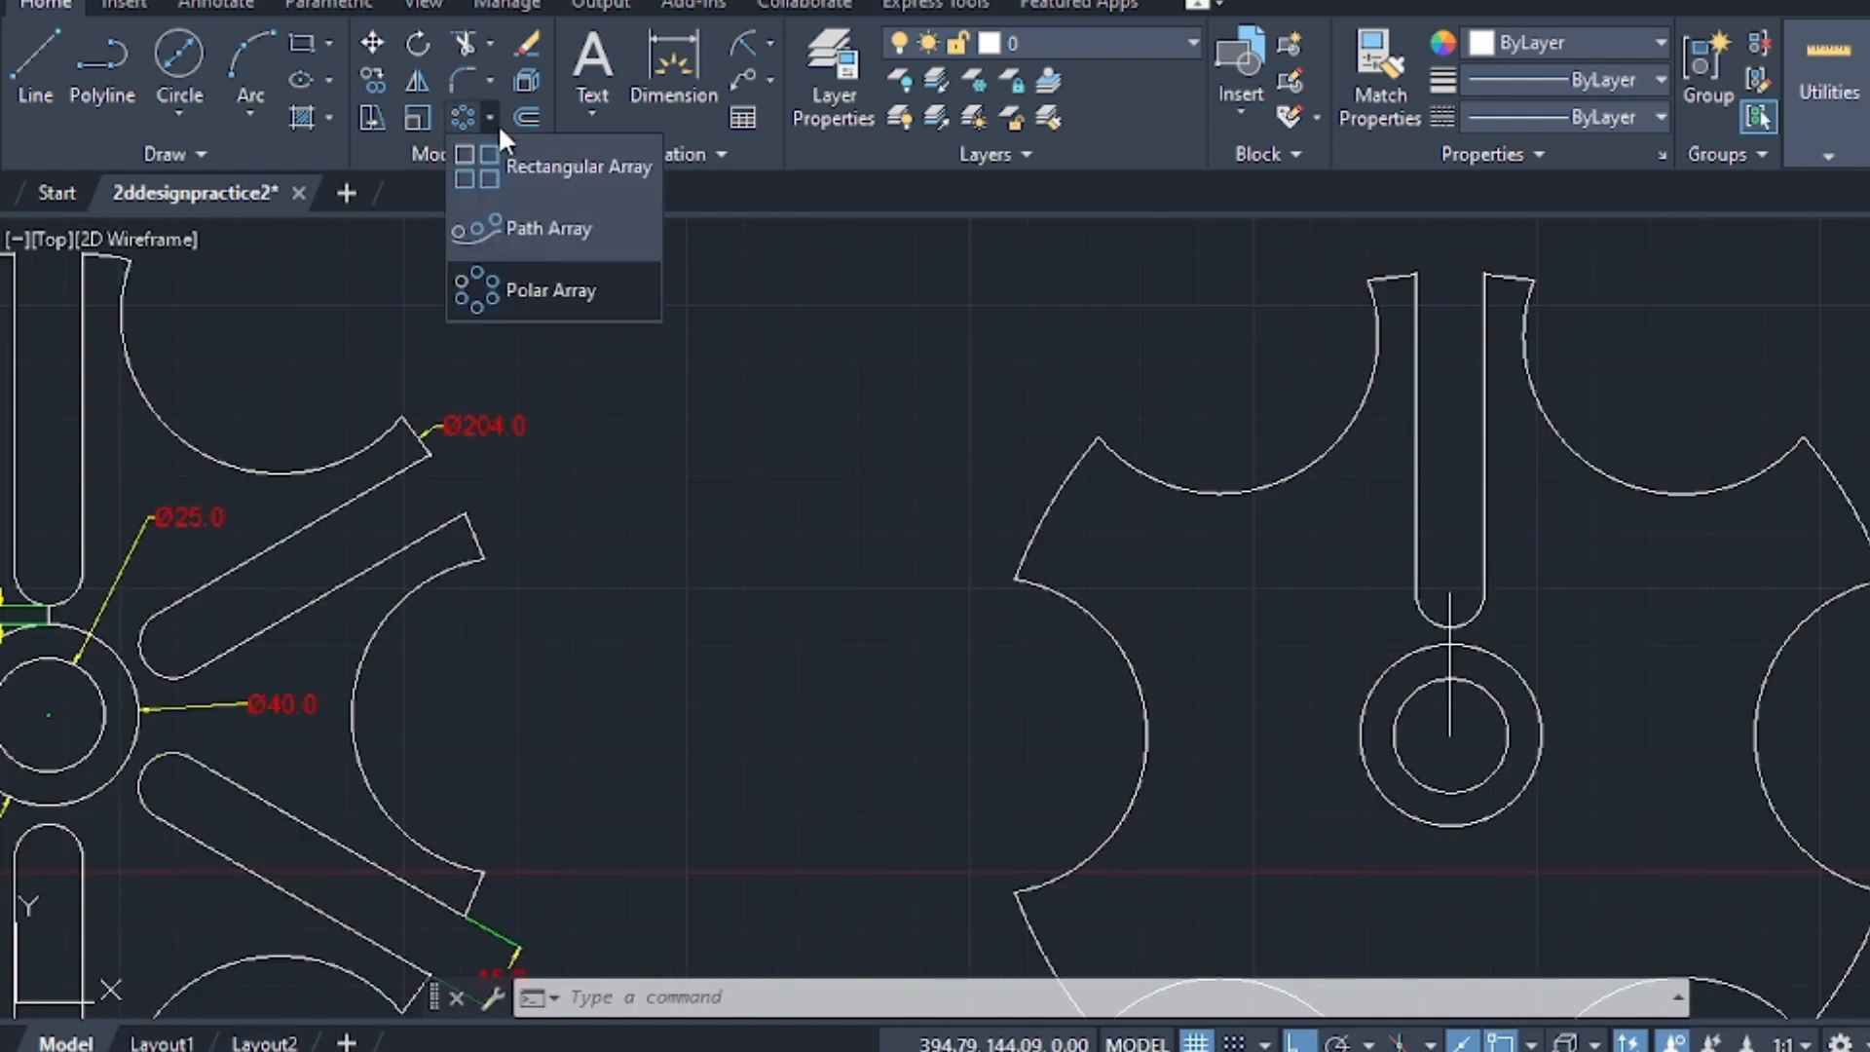
pyautogui.click(510, 294)
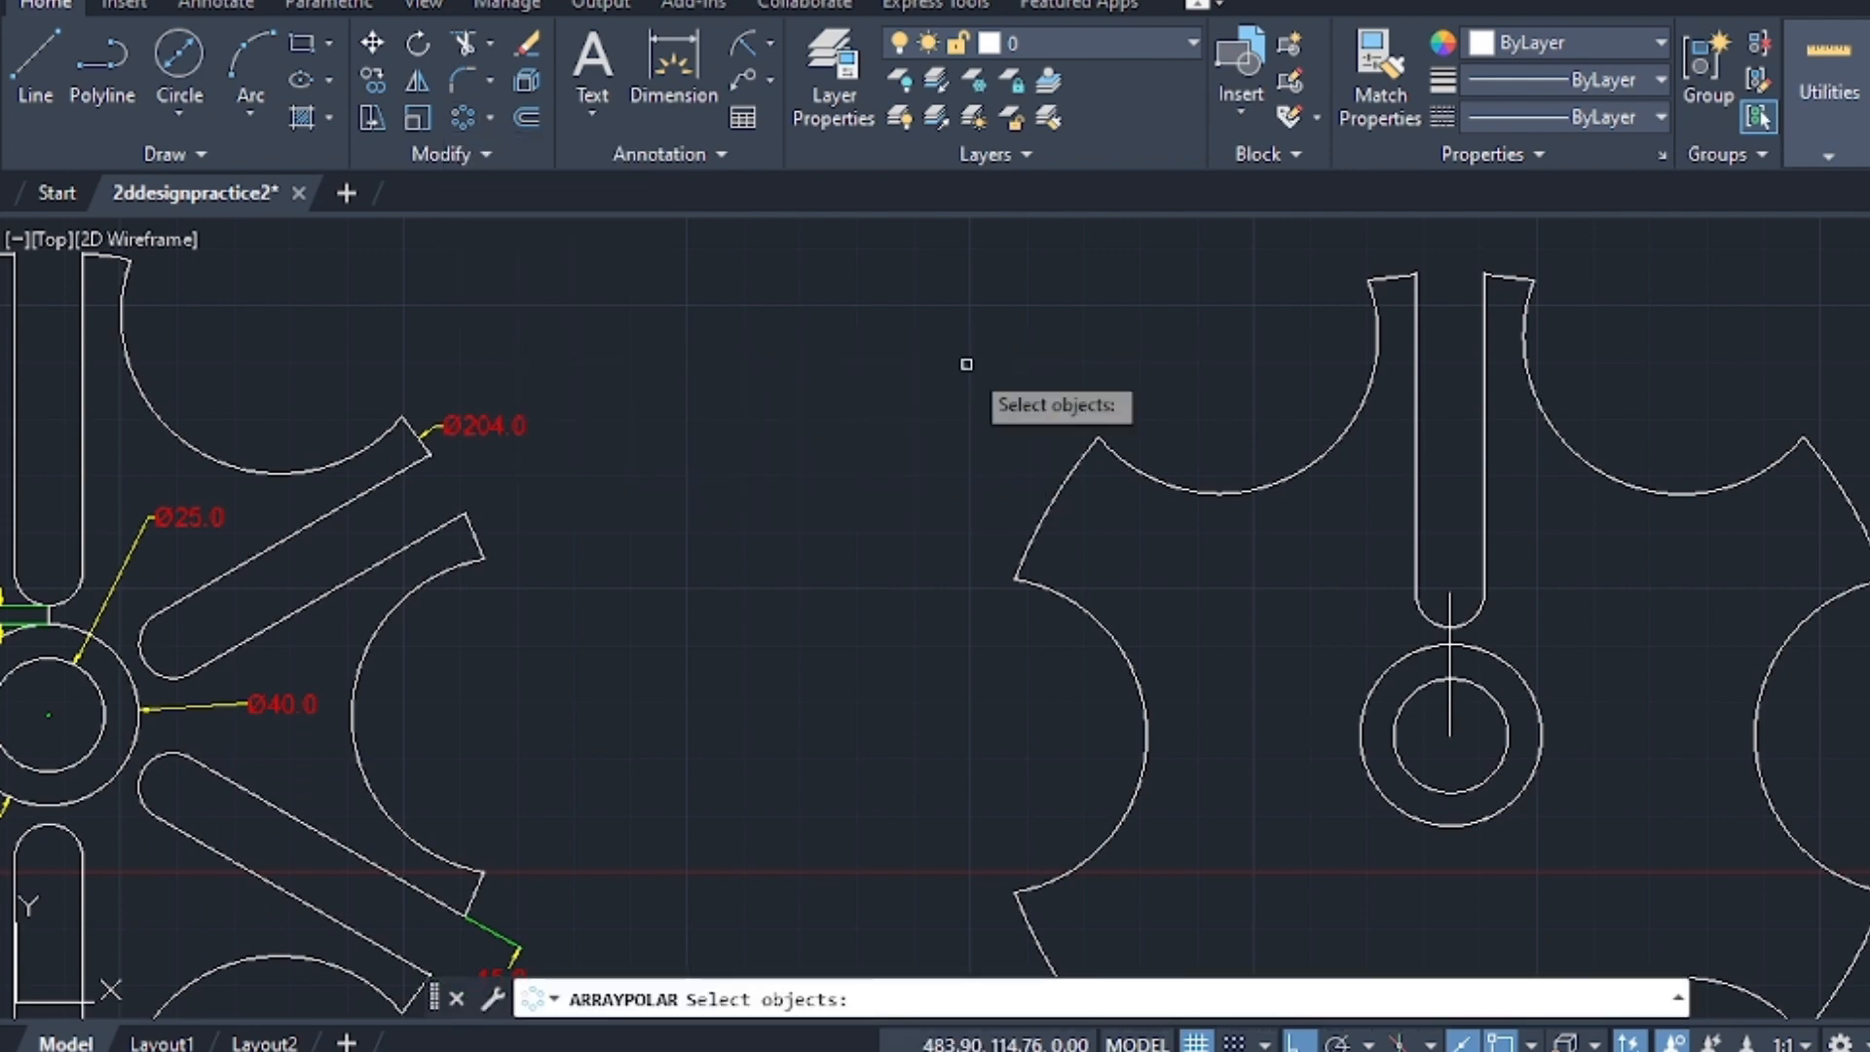
pyautogui.scroll(-2, 1100, 308)
pyautogui.moveTo(1102, 306); pyautogui.dragTo(868, 318, button='middle')
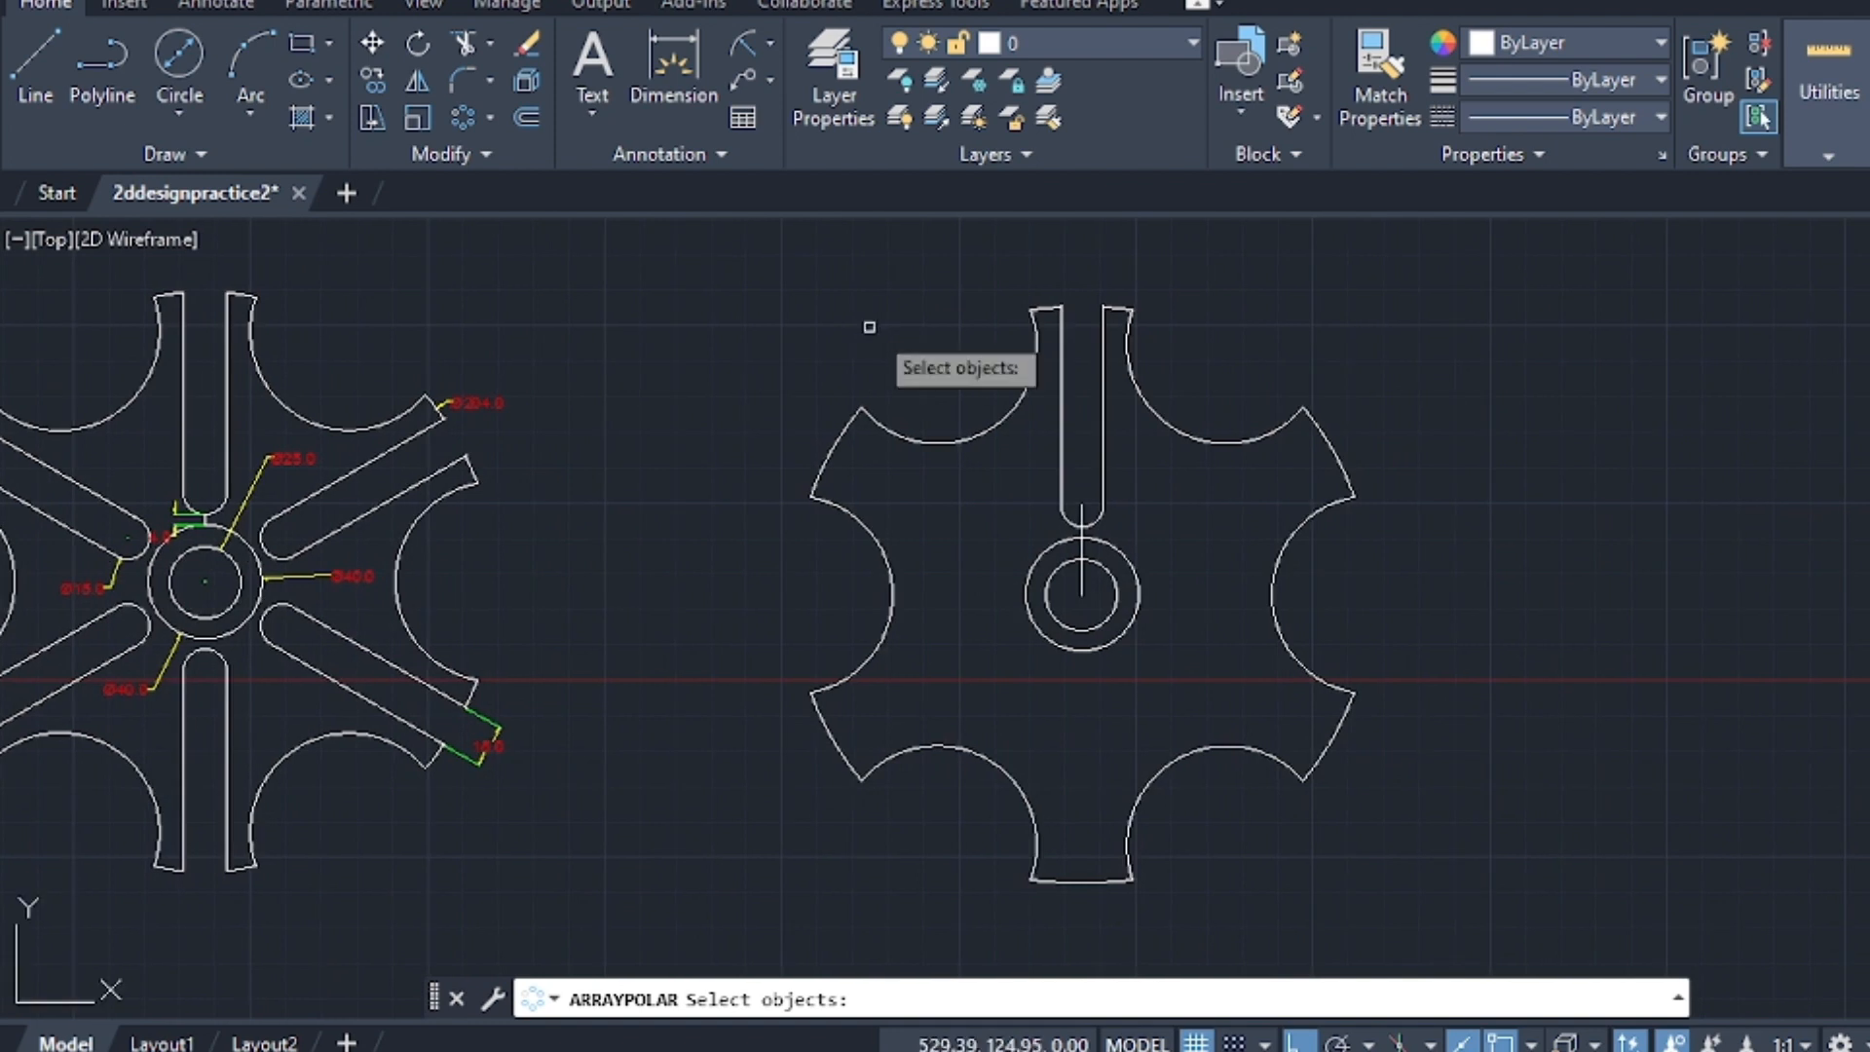
pyautogui.click(1105, 439)
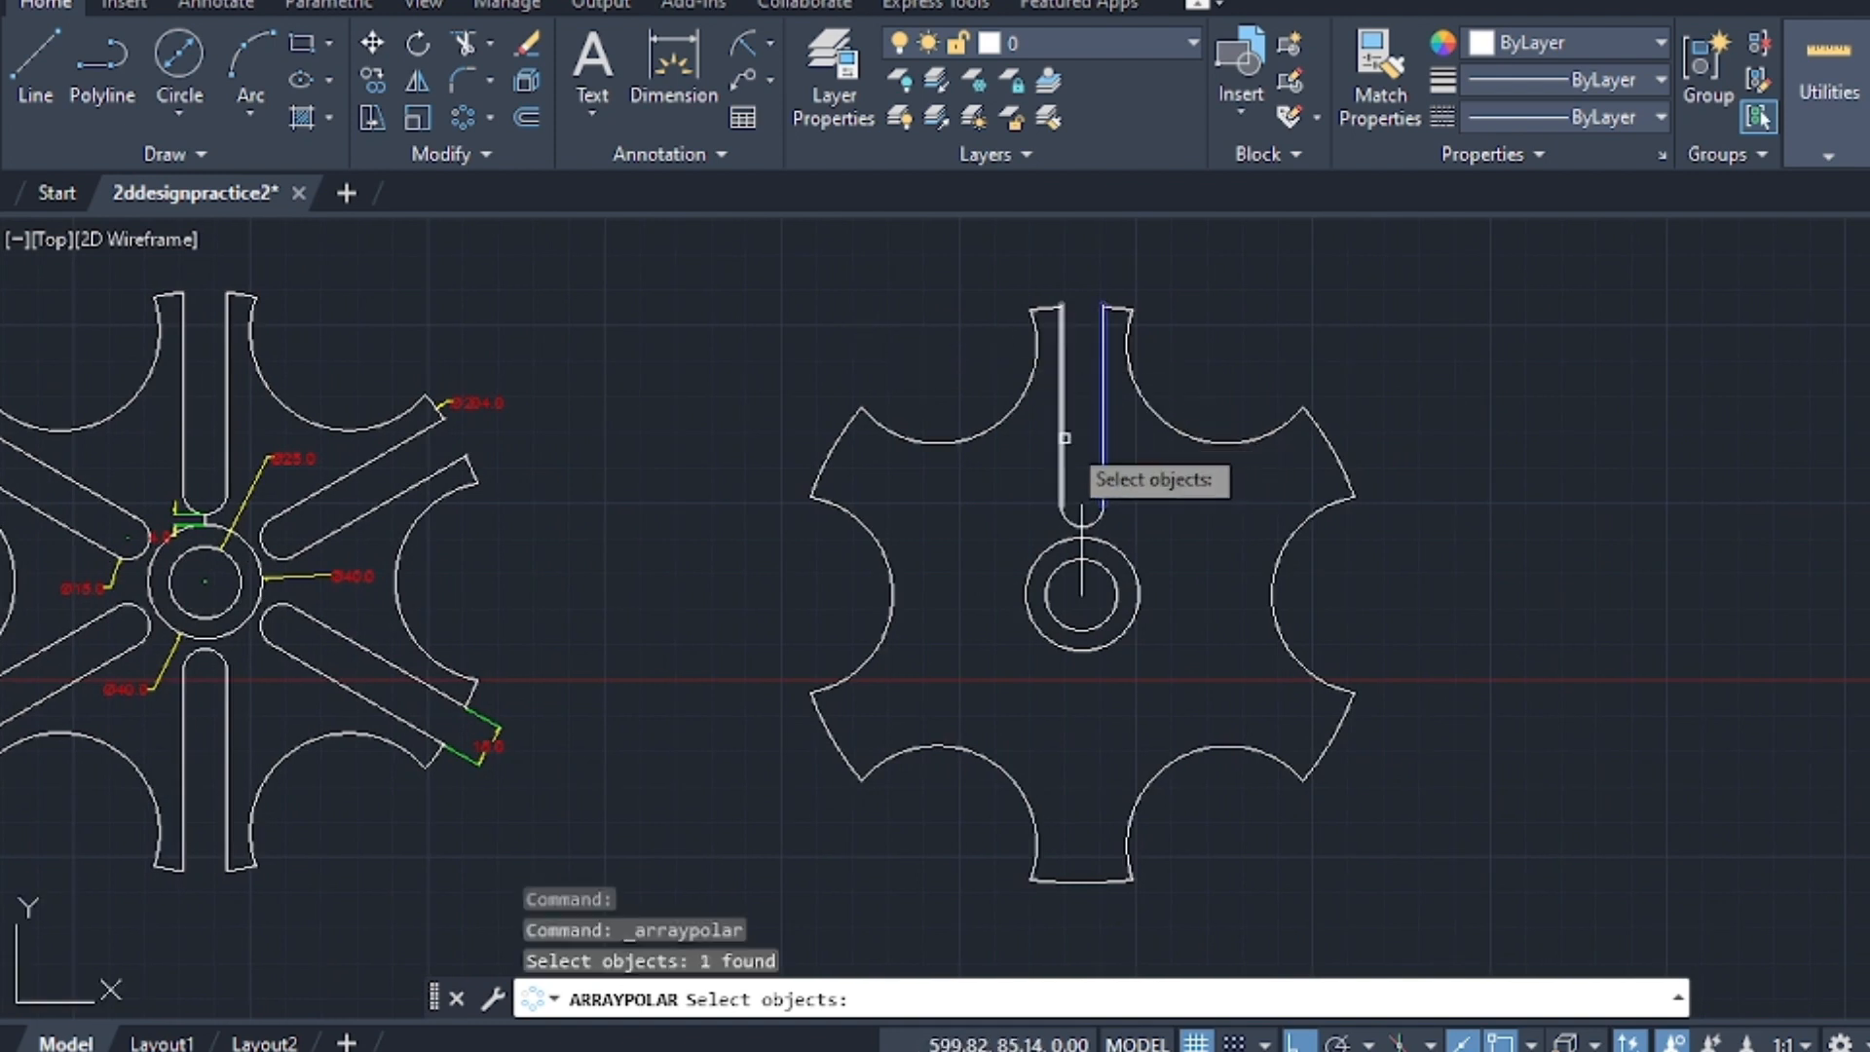
pyautogui.click(1066, 438)
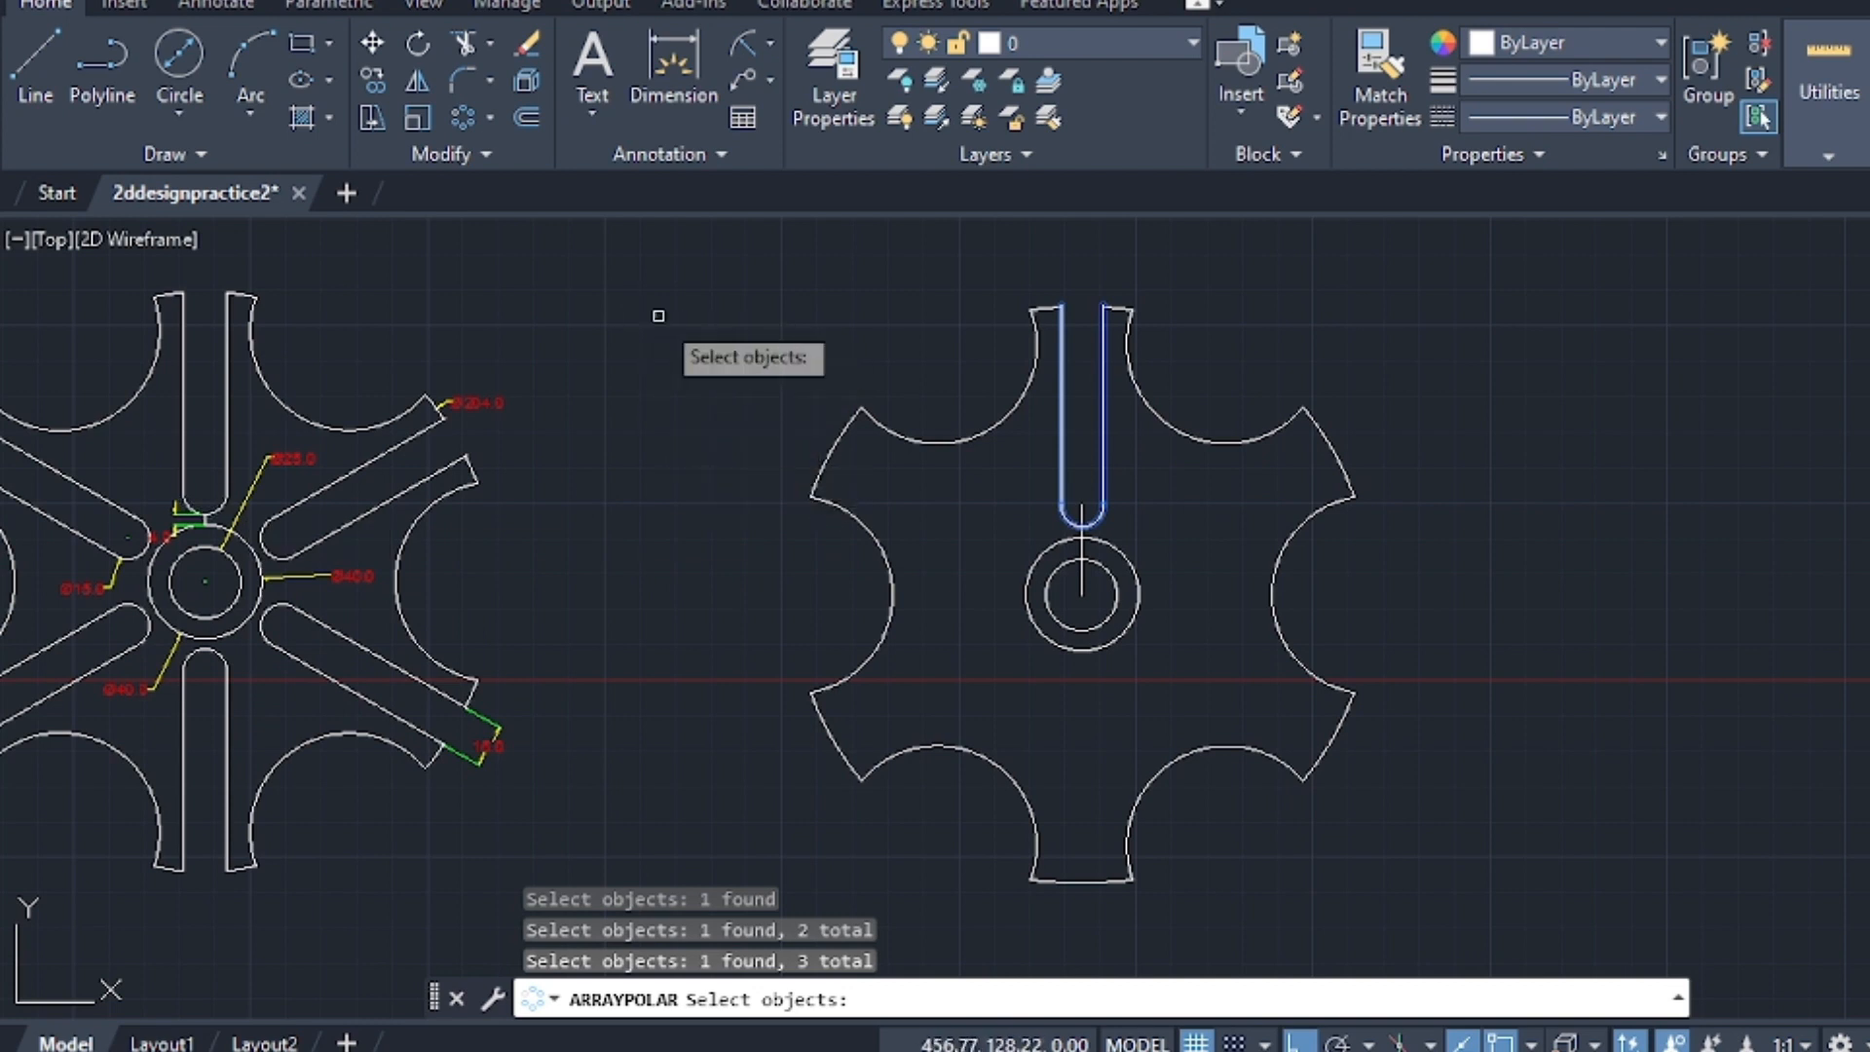
pyautogui.press('Return')
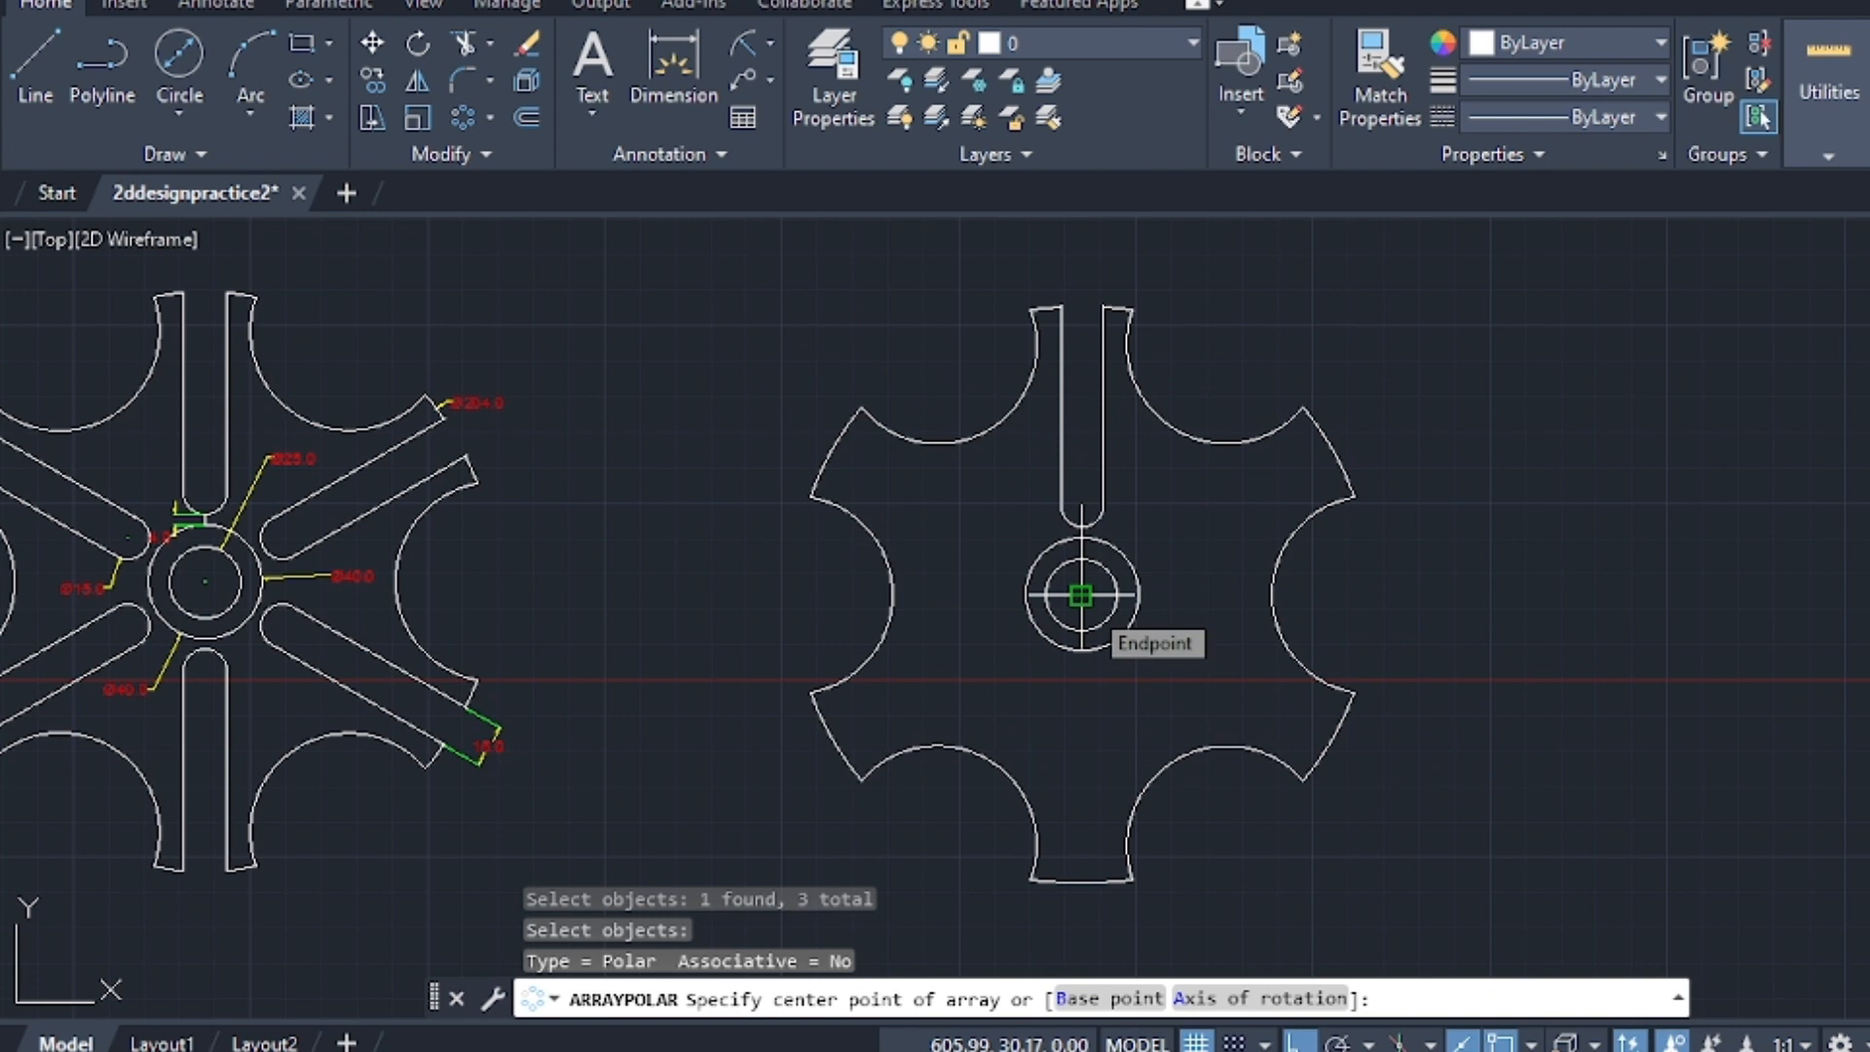
pyautogui.click(1081, 594)
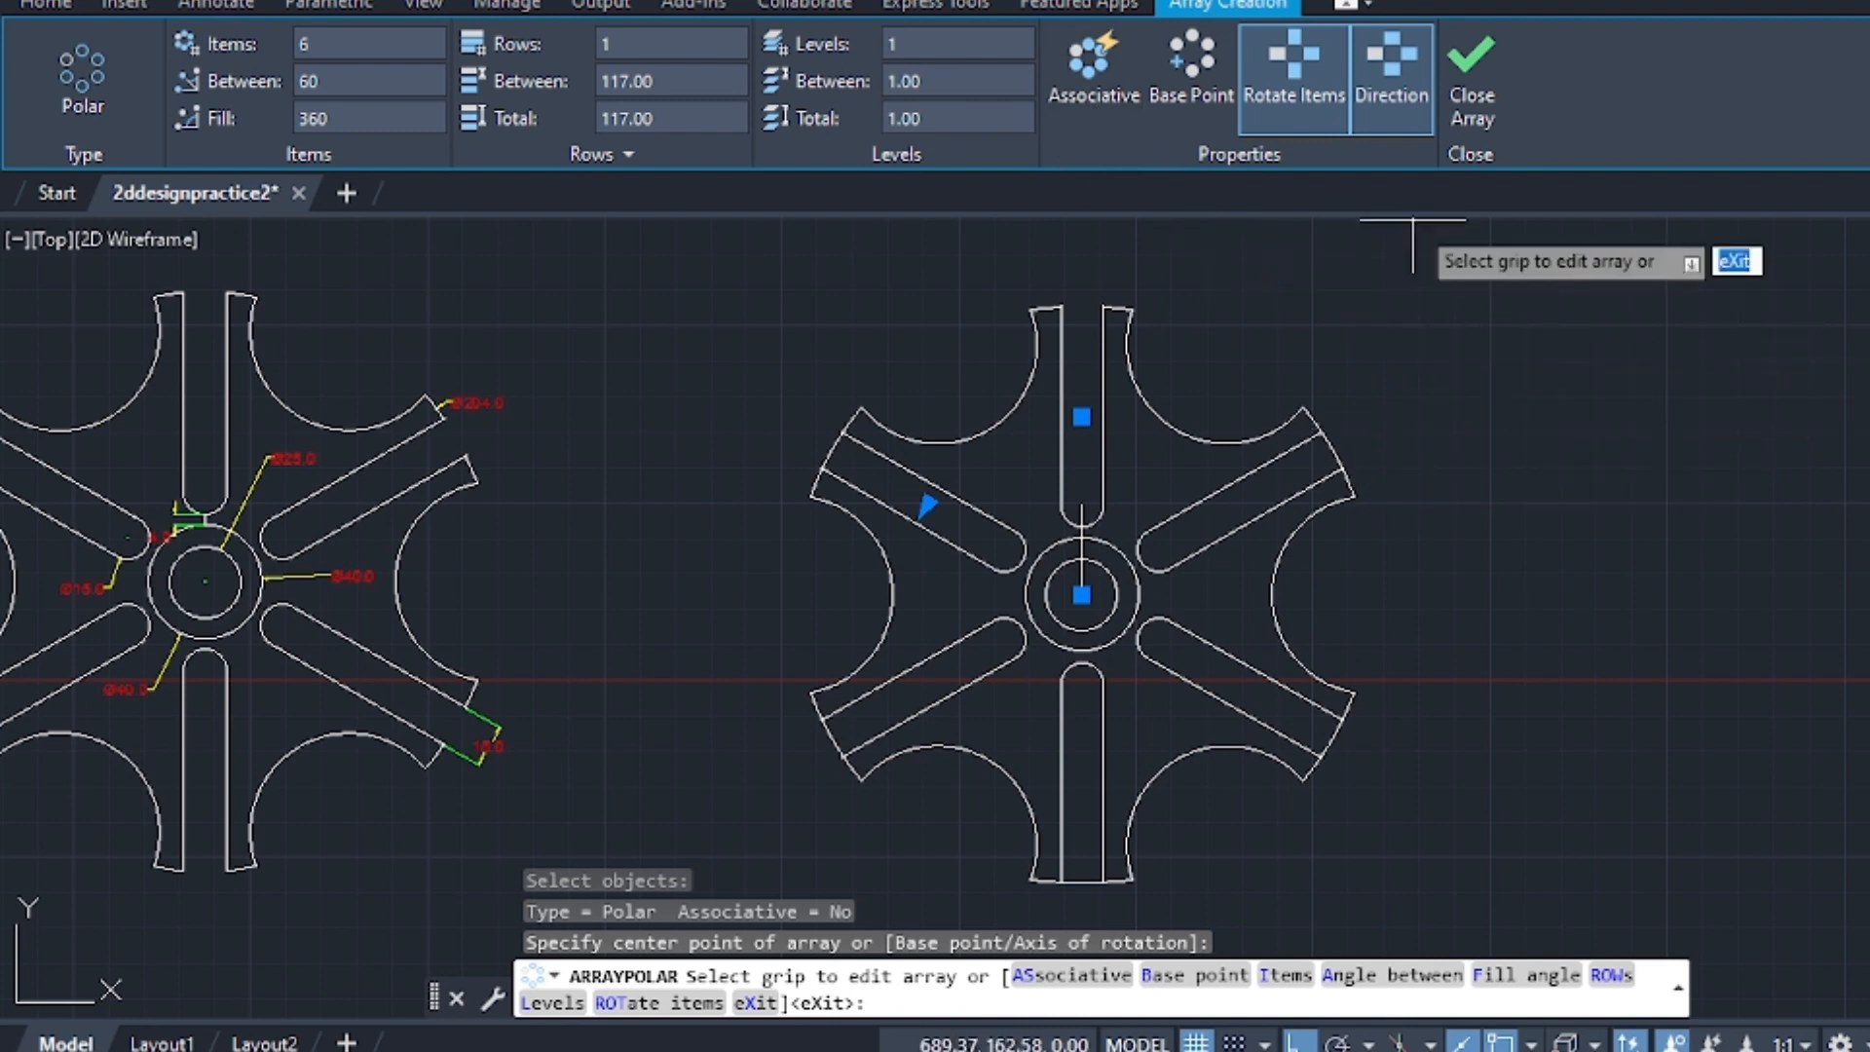
pyautogui.click(1475, 98)
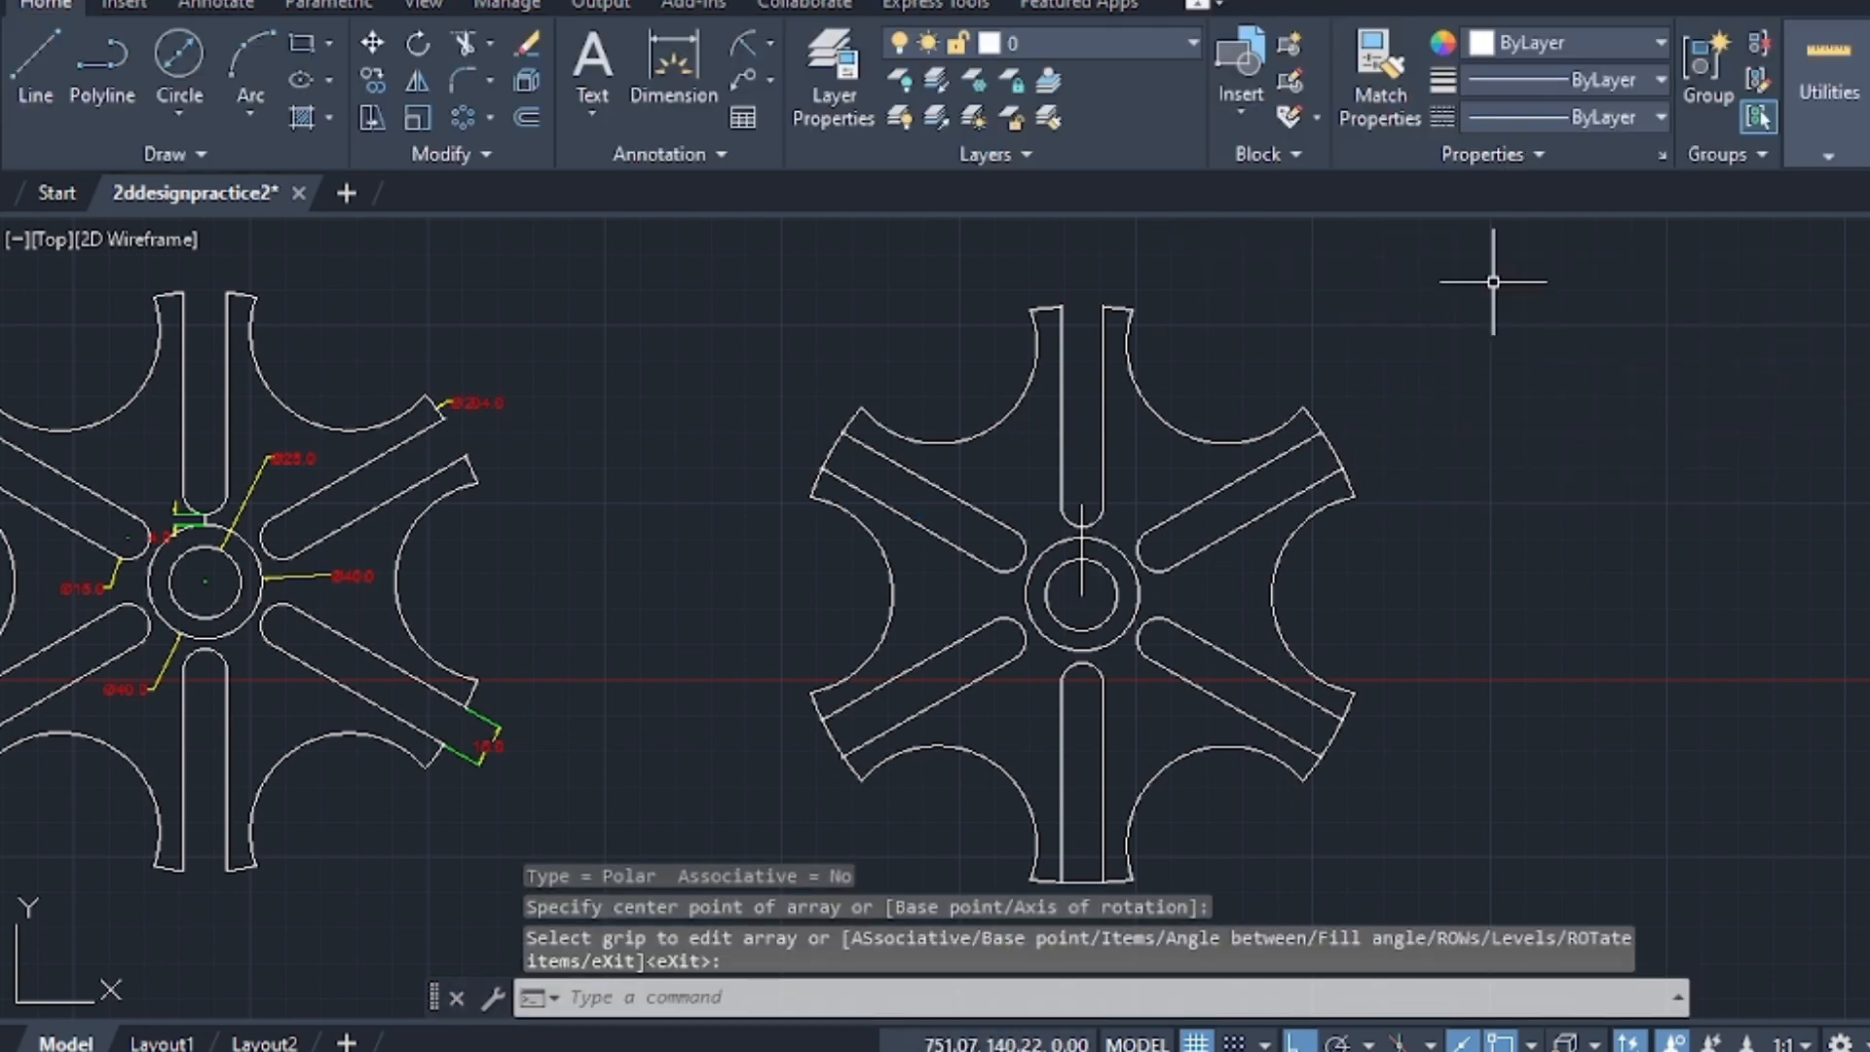
# Trim the outer rim arcs across the open ends of the five arrayed slots on the new wheel
pyautogui.scroll(-2, 1481, 514)
pyautogui.scroll(2, 1478, 520)
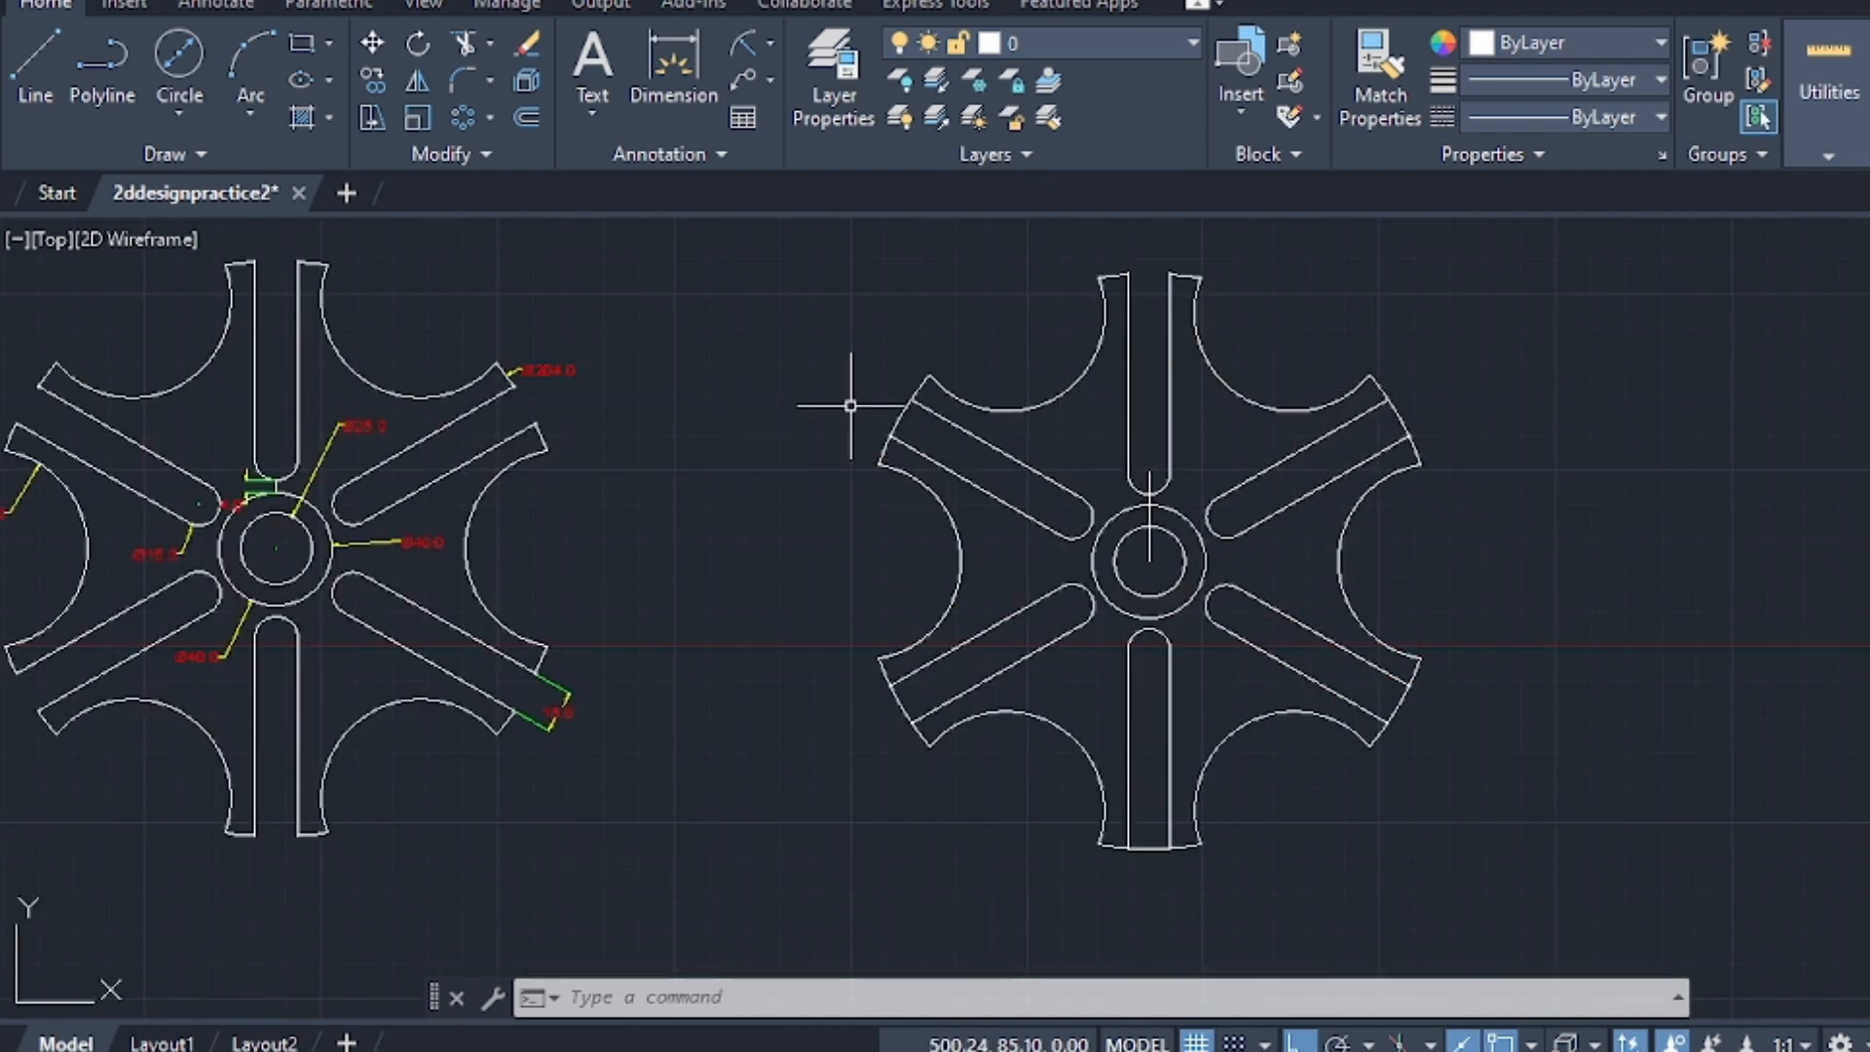
pyautogui.scroll(3, 877, 417)
pyautogui.scroll(-1, 872, 412)
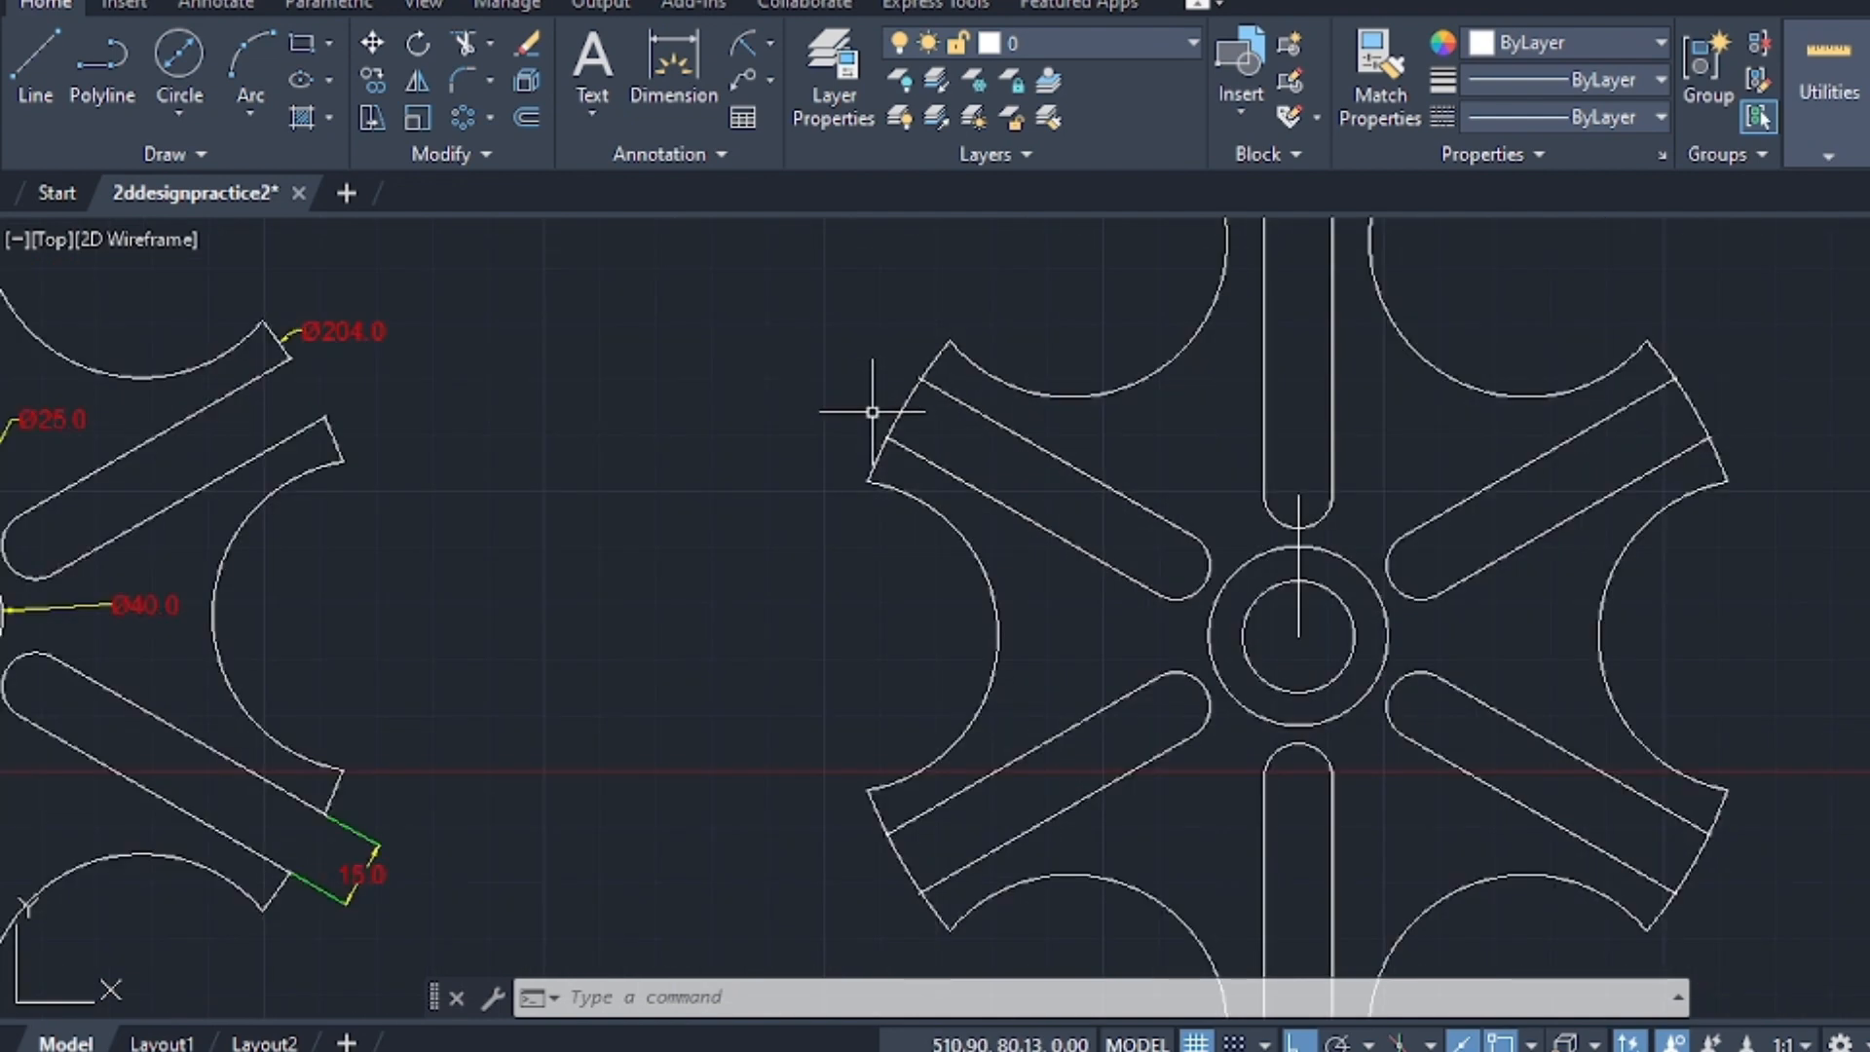
pyautogui.write('tr')
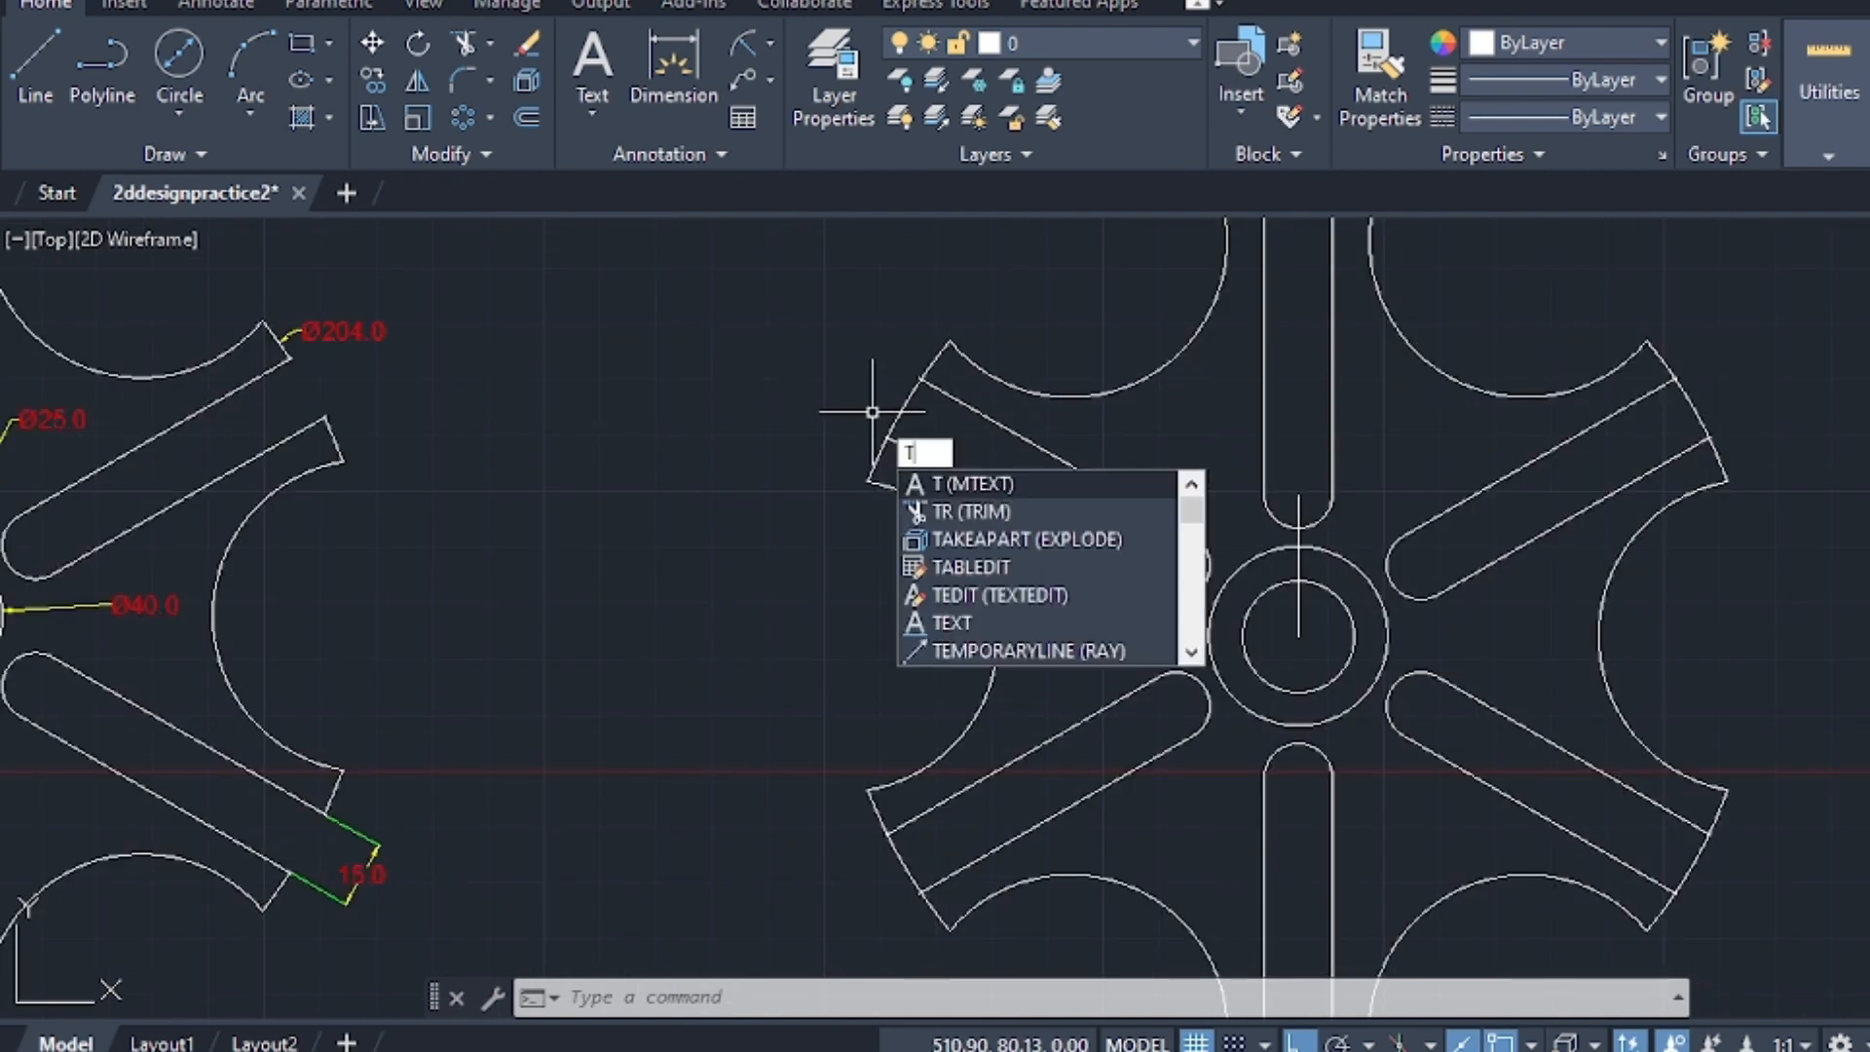
pyautogui.press('Return')
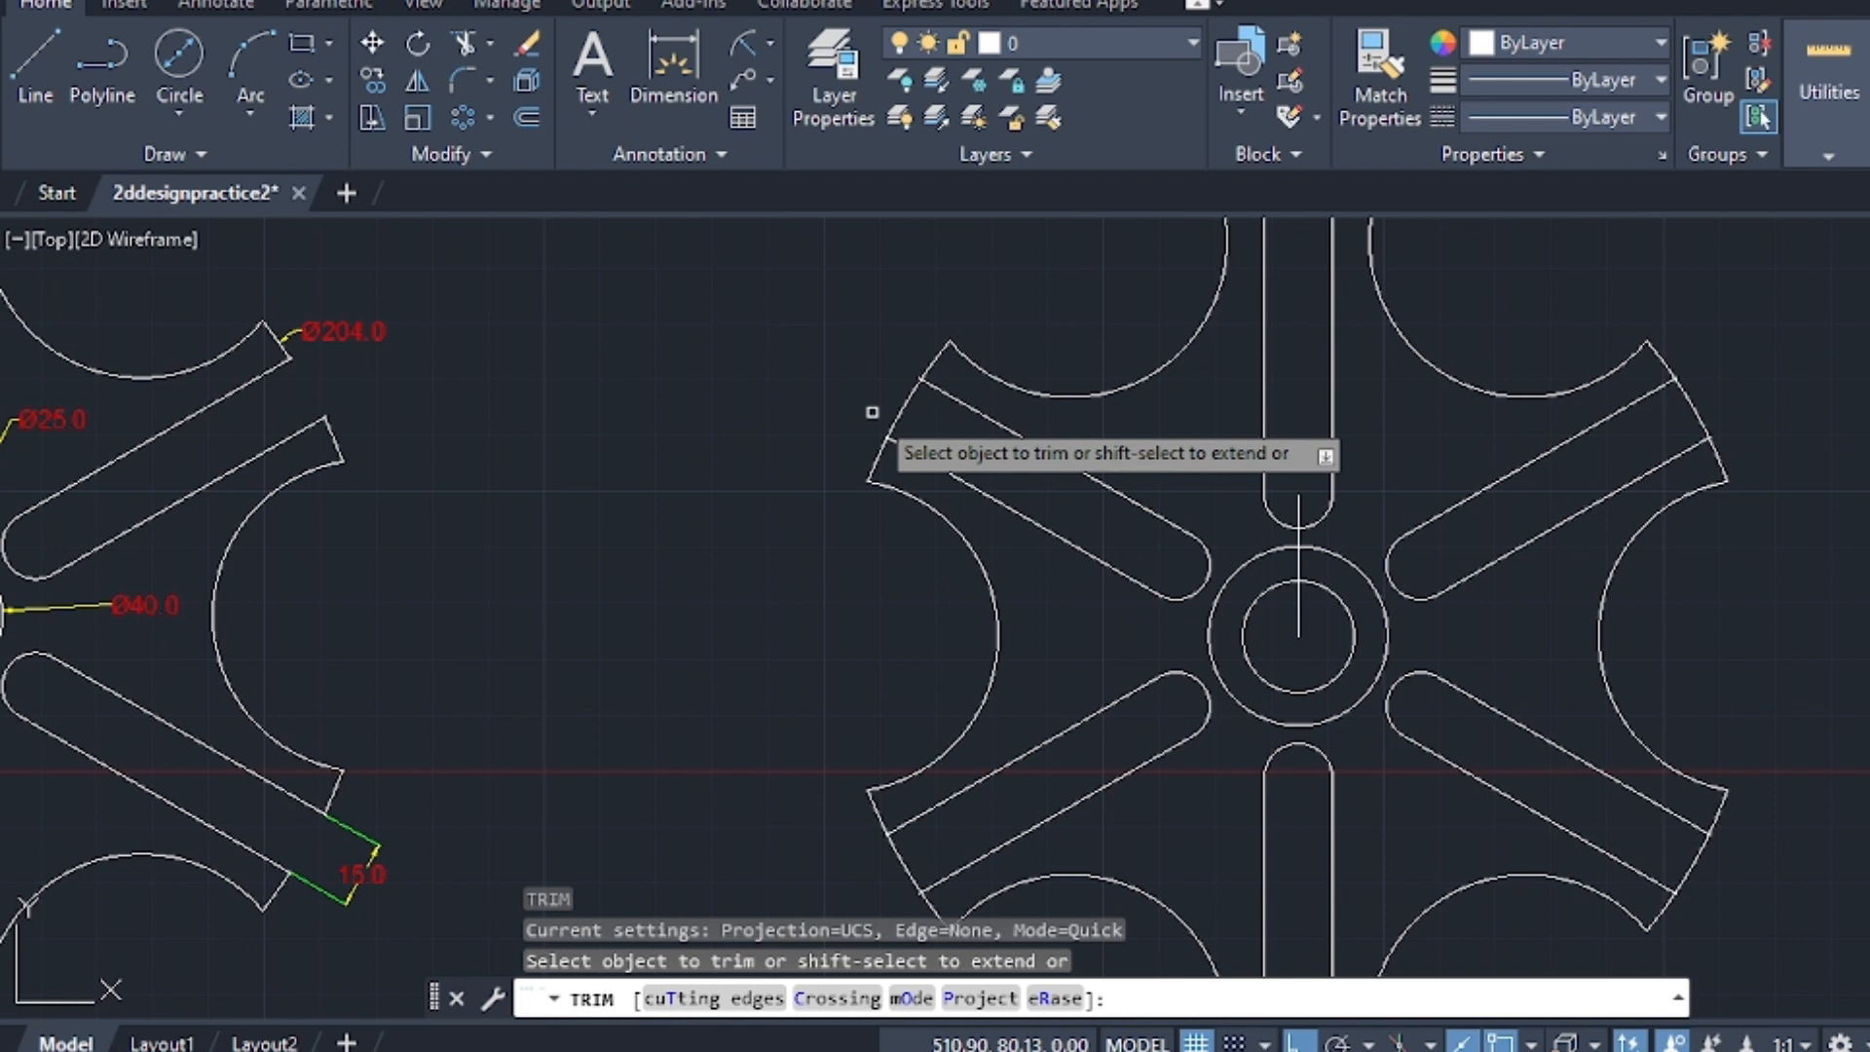
pyautogui.click(914, 418)
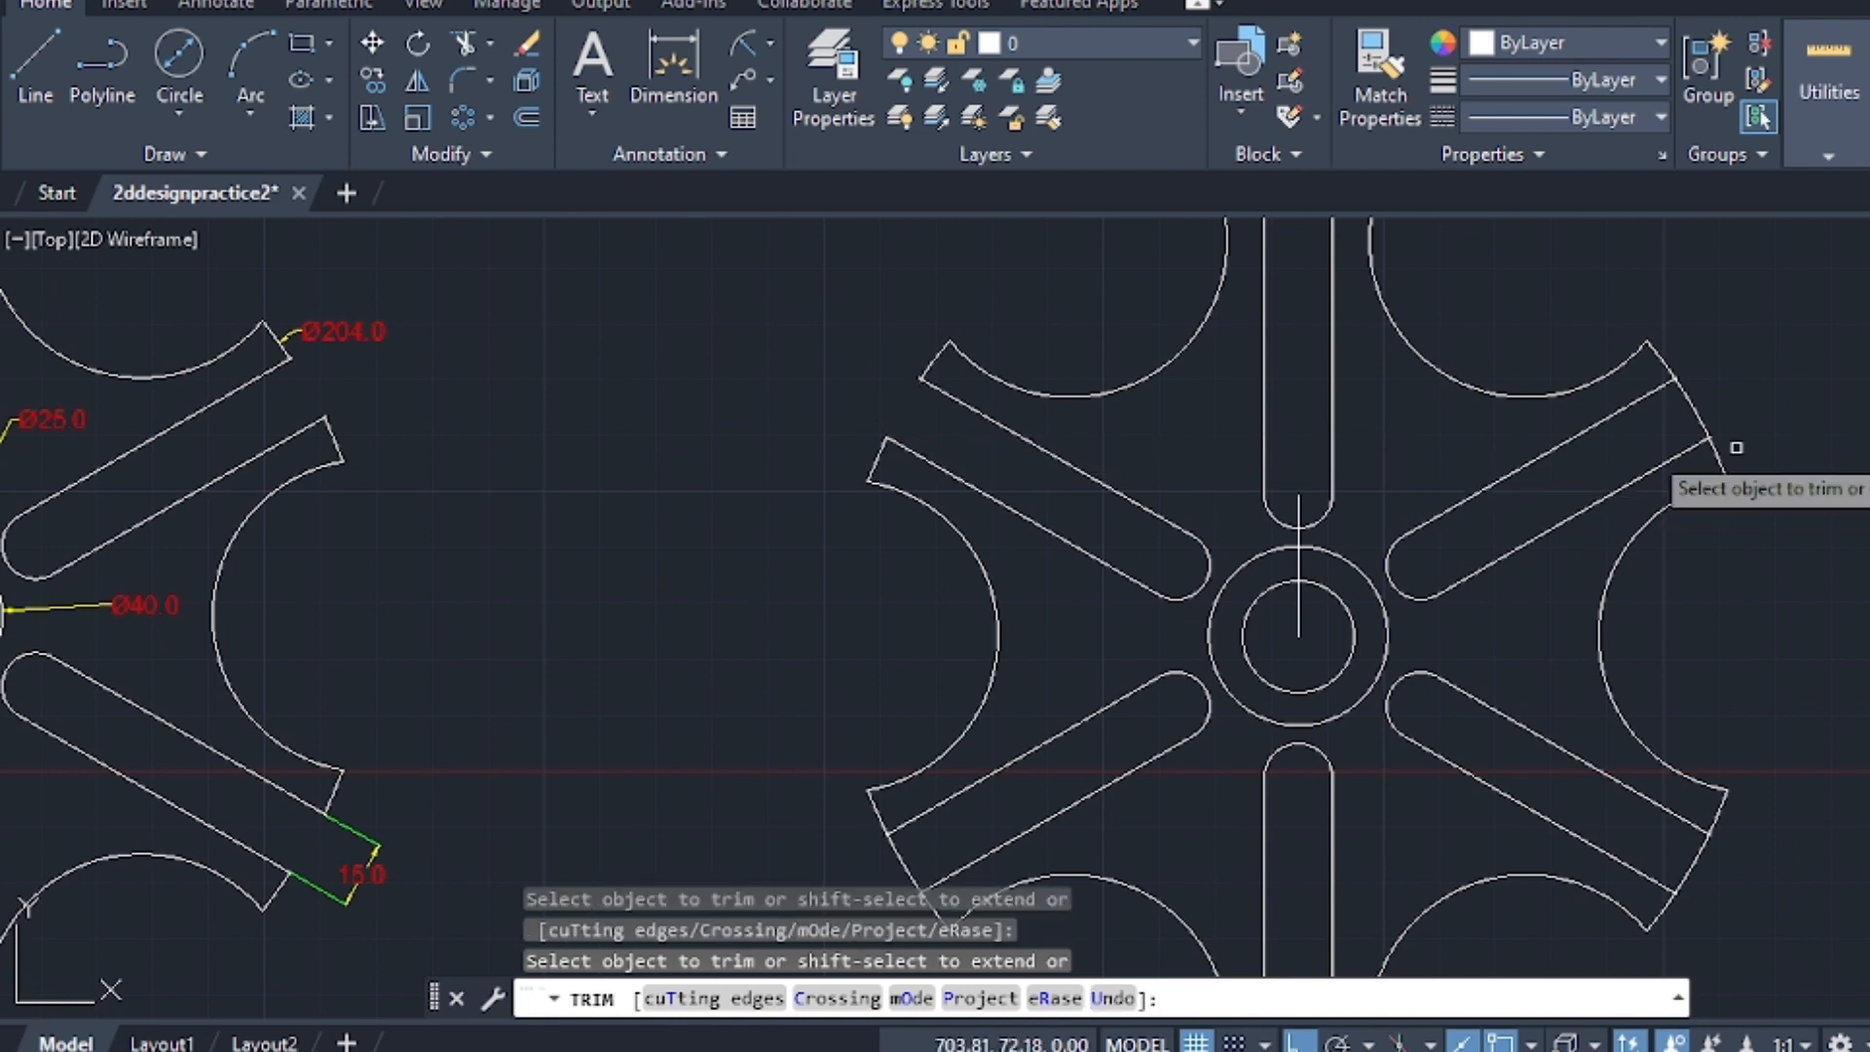
pyautogui.scroll(-2, 1701, 589)
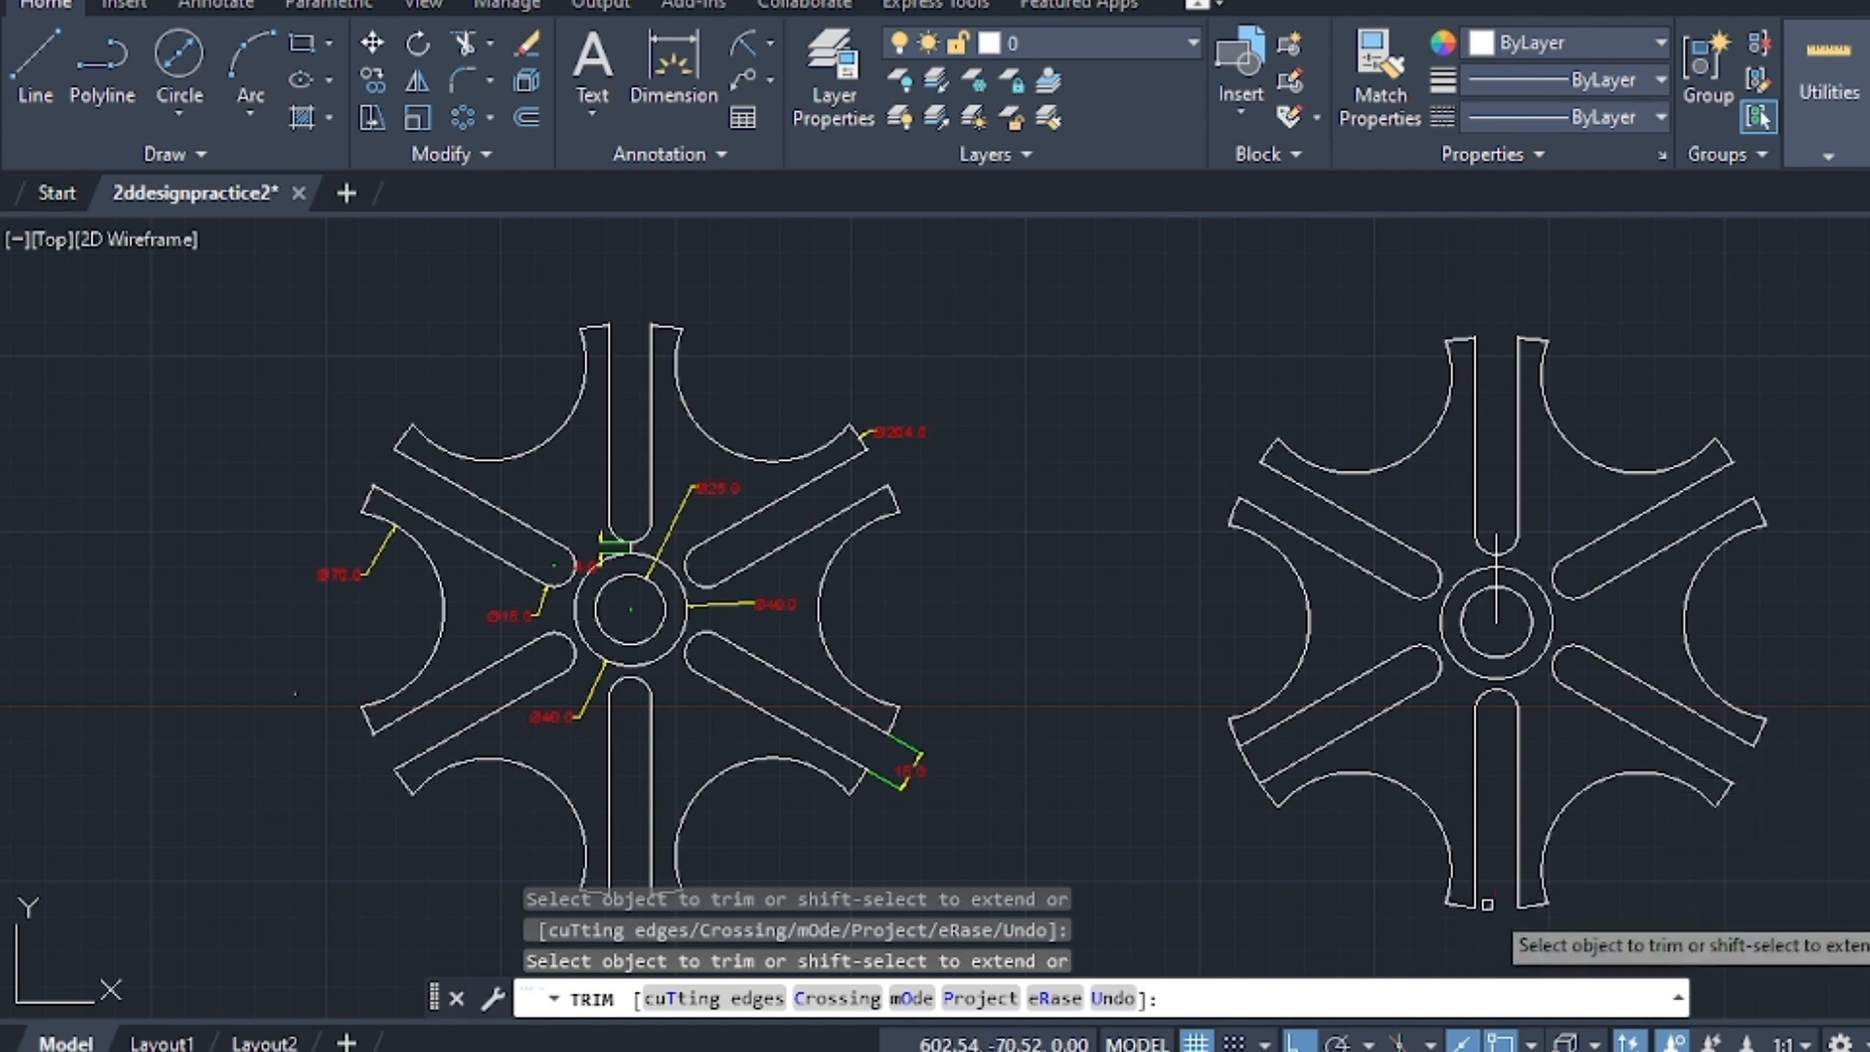
pyautogui.click(1487, 904)
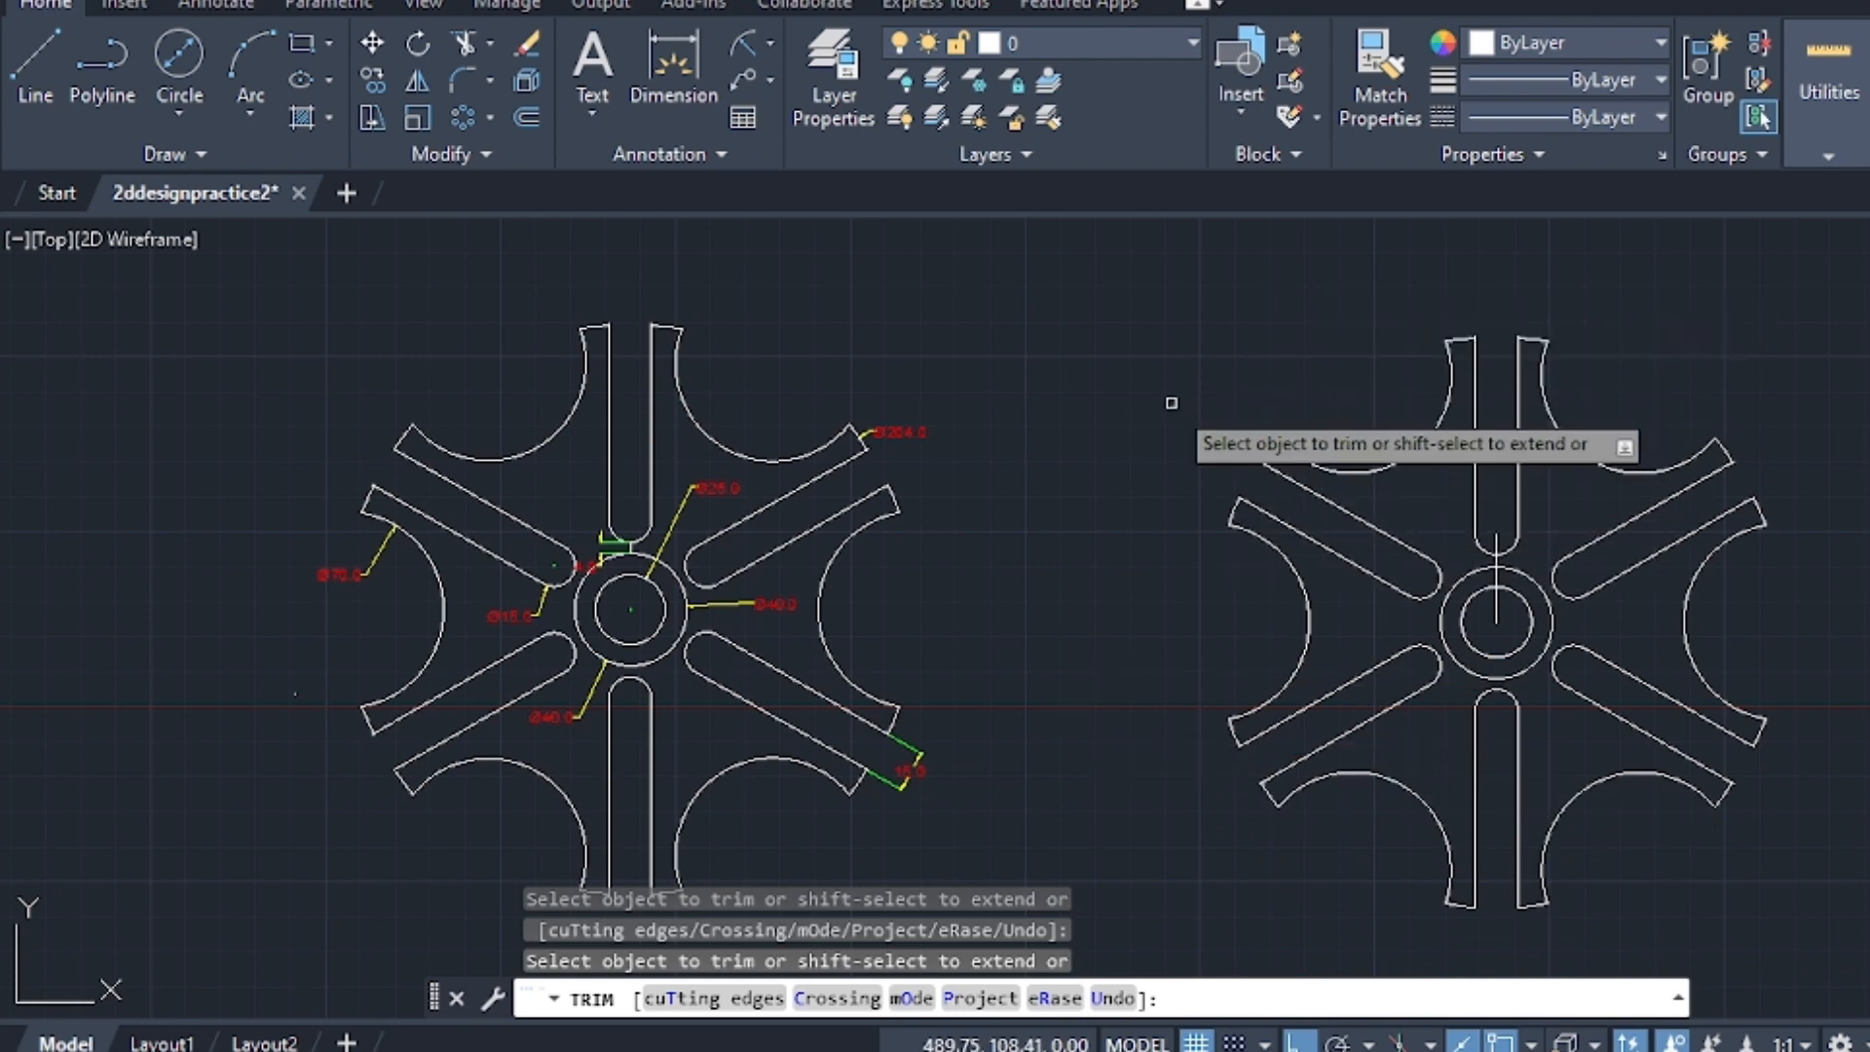
pyautogui.moveTo(973, 530); pyautogui.dragTo(914, 460, button='middle')
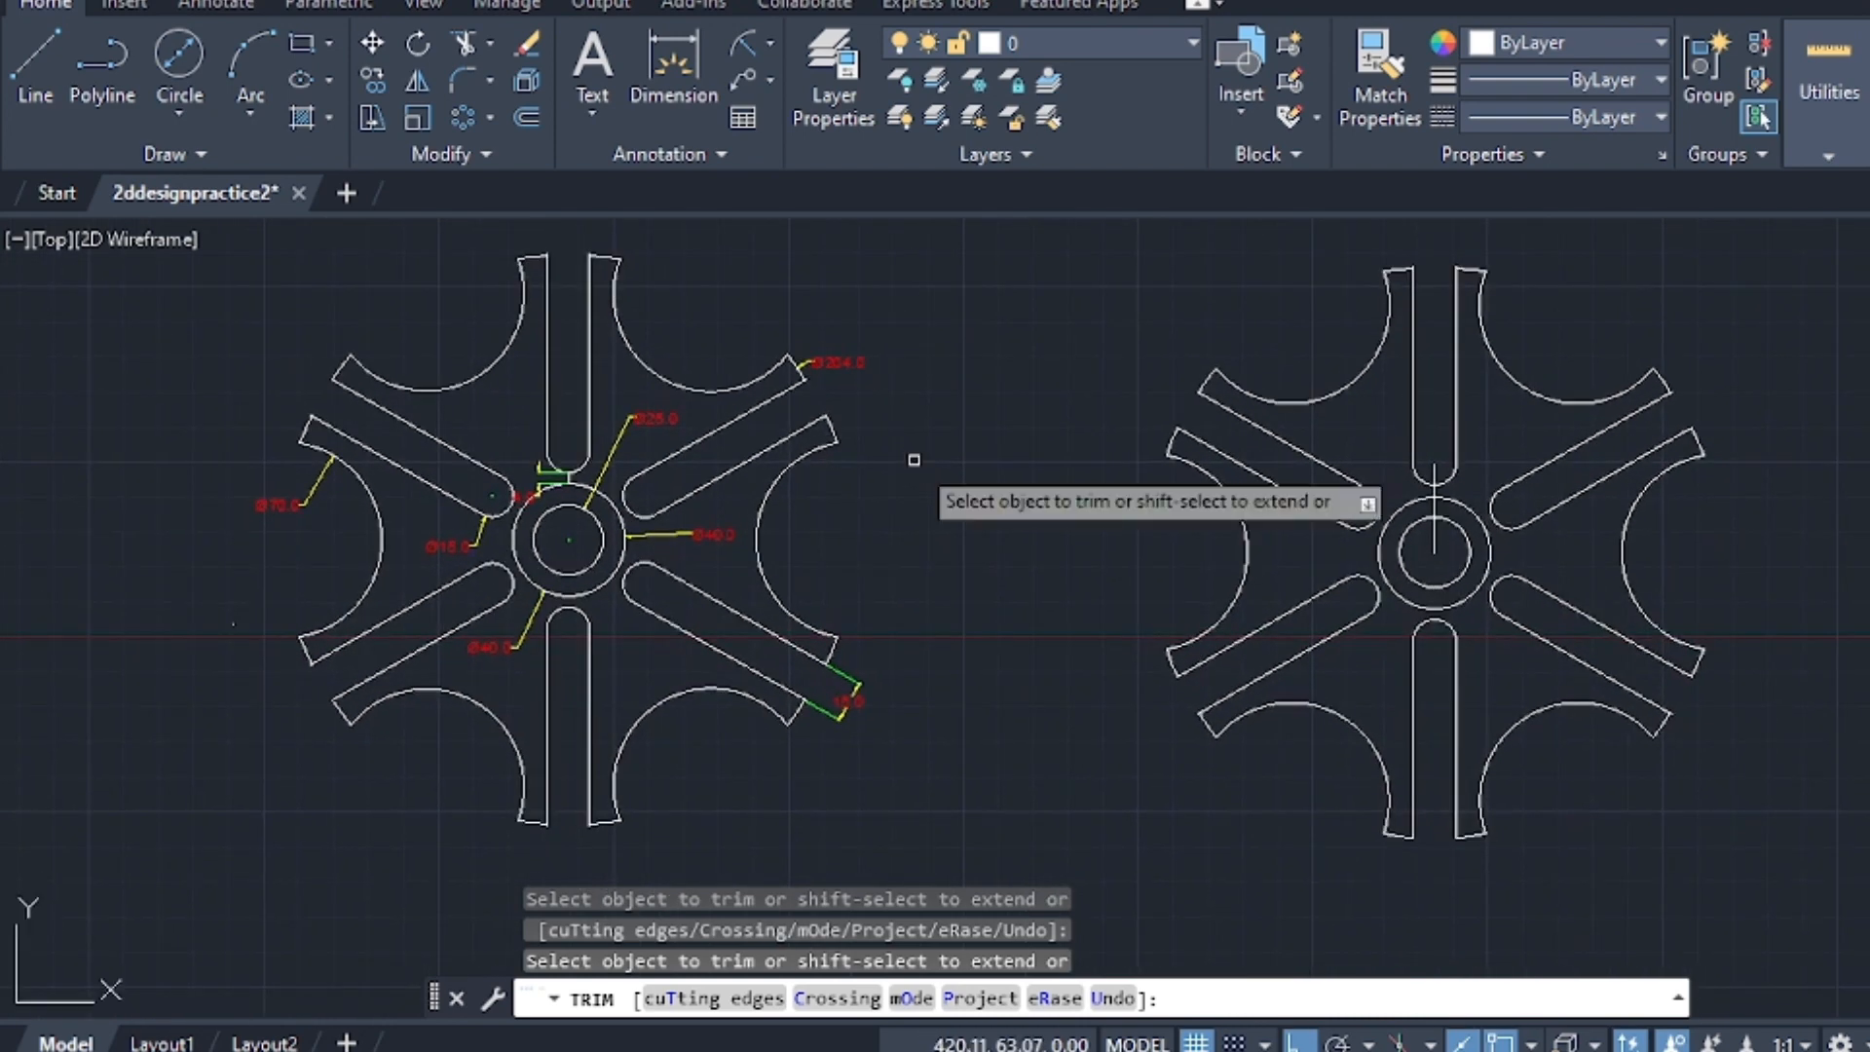
pyautogui.scroll(-2, 914, 460)
pyautogui.scroll(2, 911, 460)
pyautogui.press('Escape')
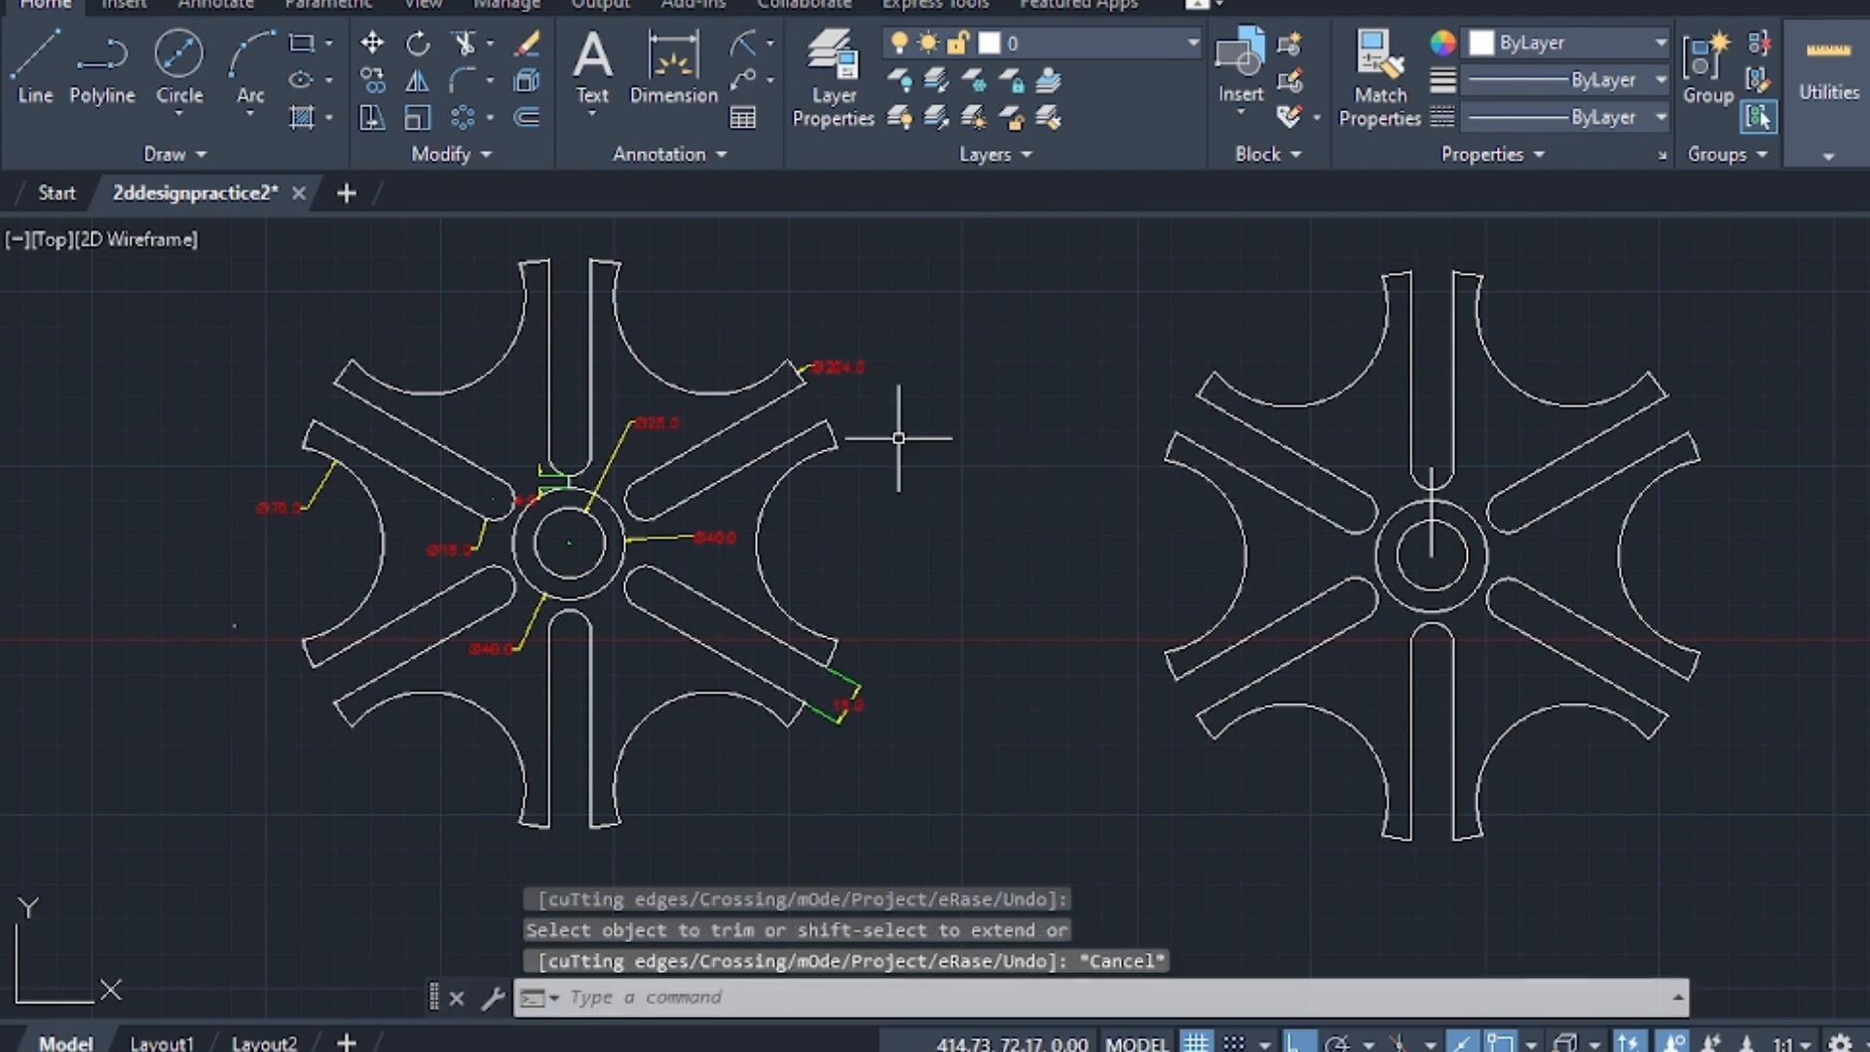
# Inspect the new wheel's slots and hub against the dimensioned reference wheel
pyautogui.scroll(3, 1365, 504)
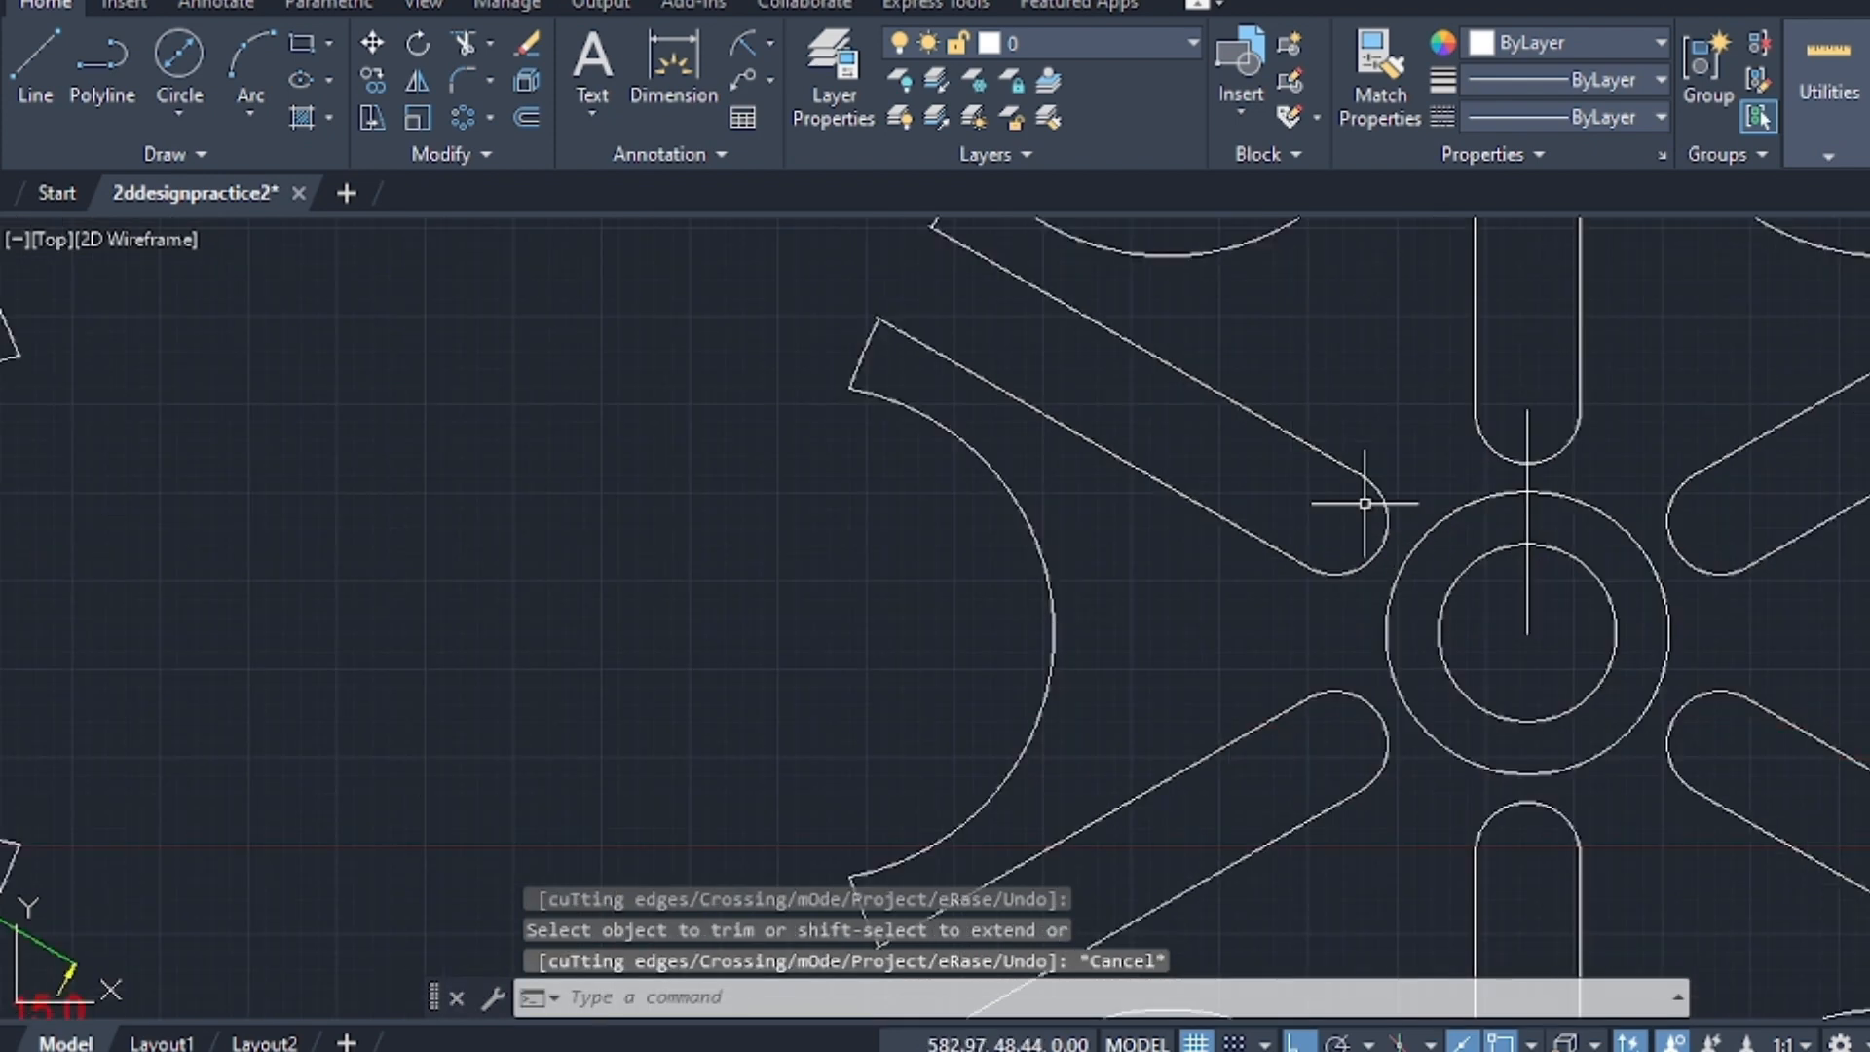
pyautogui.scroll(-3, 1365, 503)
pyautogui.scroll(2, 1566, 460)
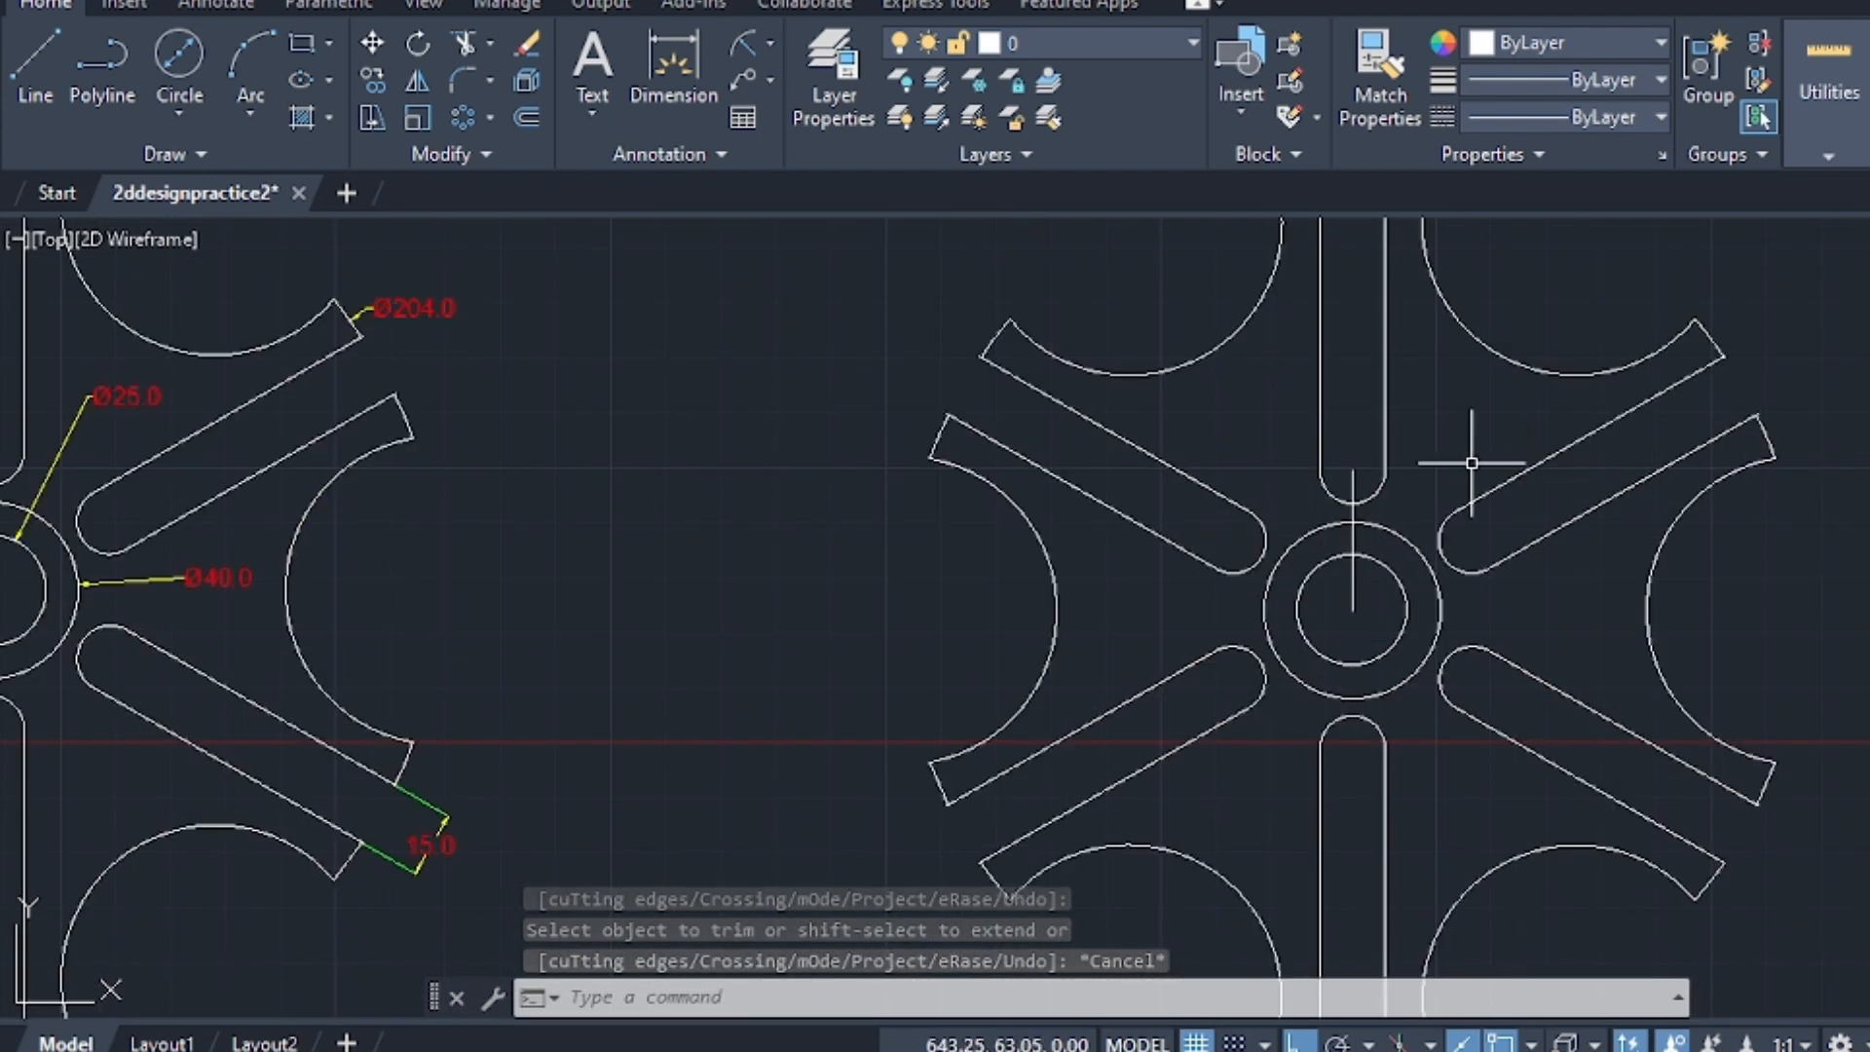
pyautogui.scroll(2, 1453, 453)
pyautogui.scroll(-2, 1454, 457)
pyautogui.scroll(-2, 1453, 457)
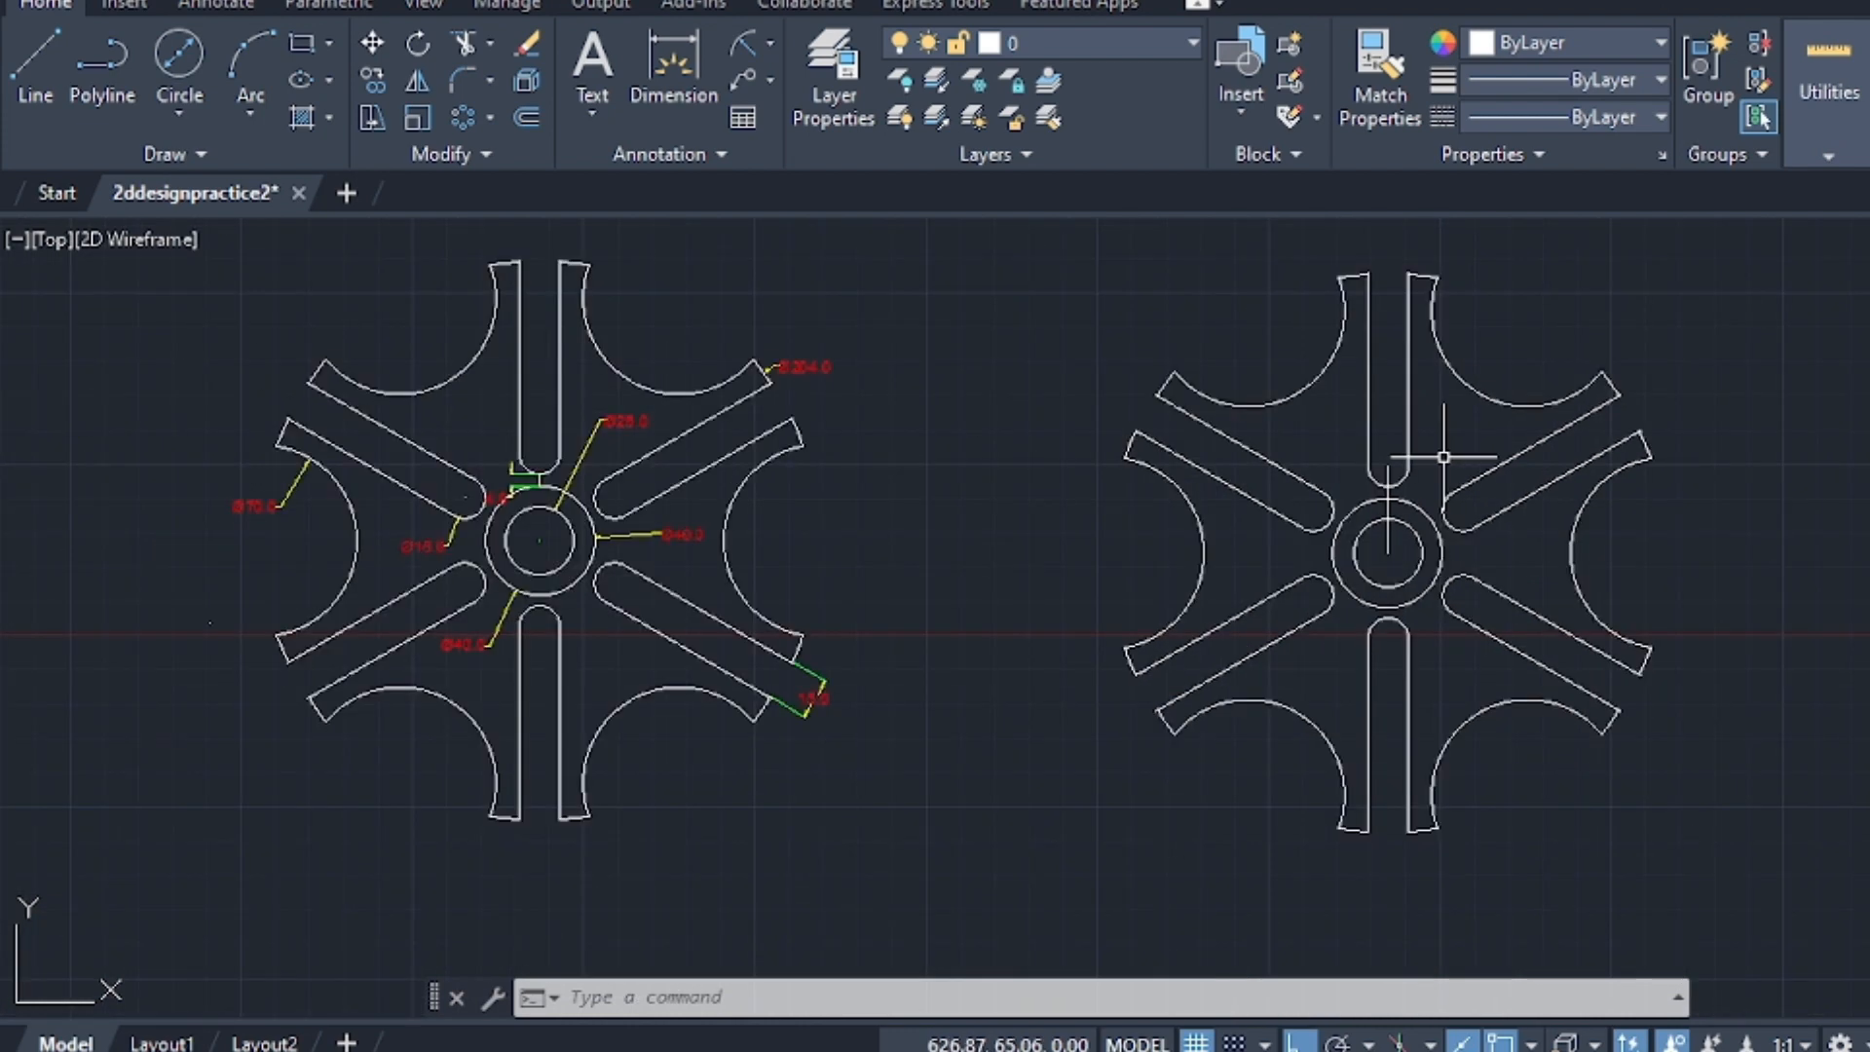
pyautogui.moveTo(1443, 459)
pyautogui.mouseDown(button='middle')
pyautogui.moveTo(1324, 516)
pyautogui.moveTo(1105, 529)
pyautogui.mouseUp(button='middle')
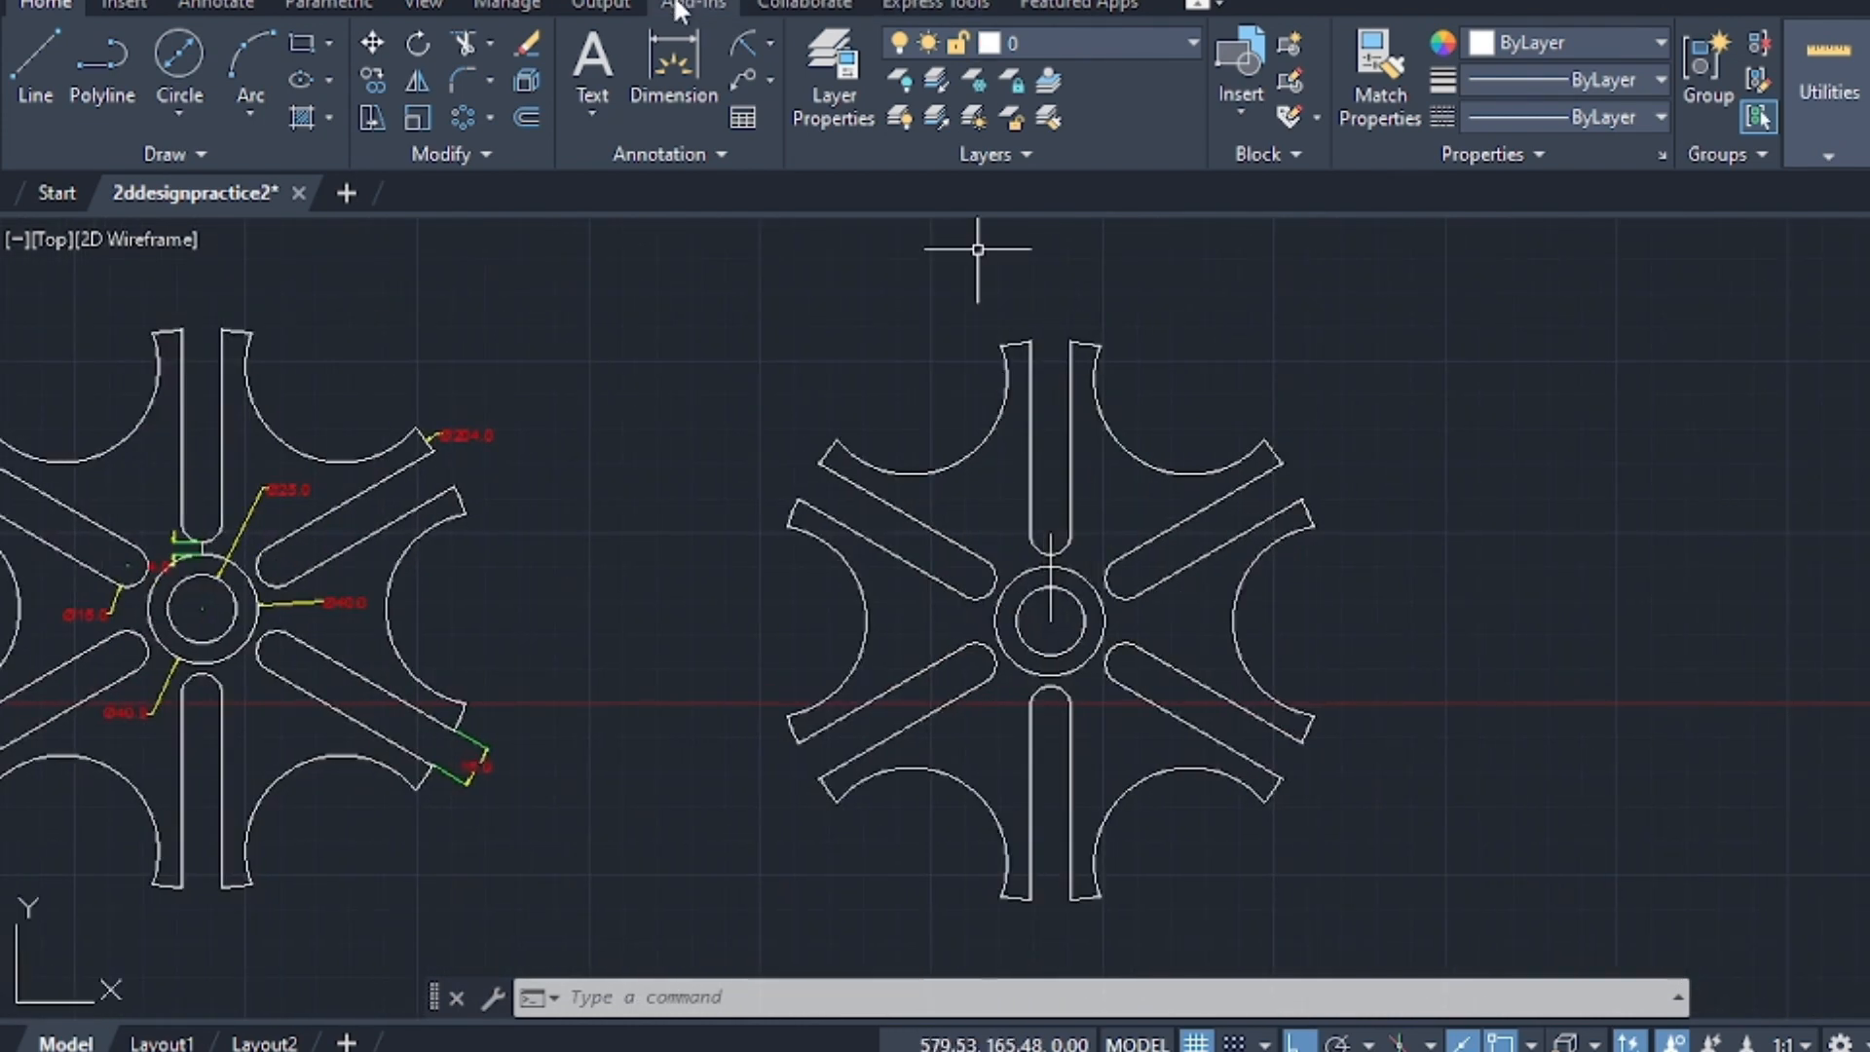
# Add a diameter dimension to the new wheel's scallop arc just right of the top slot, with its text above the arc
pyautogui.click(769, 46)
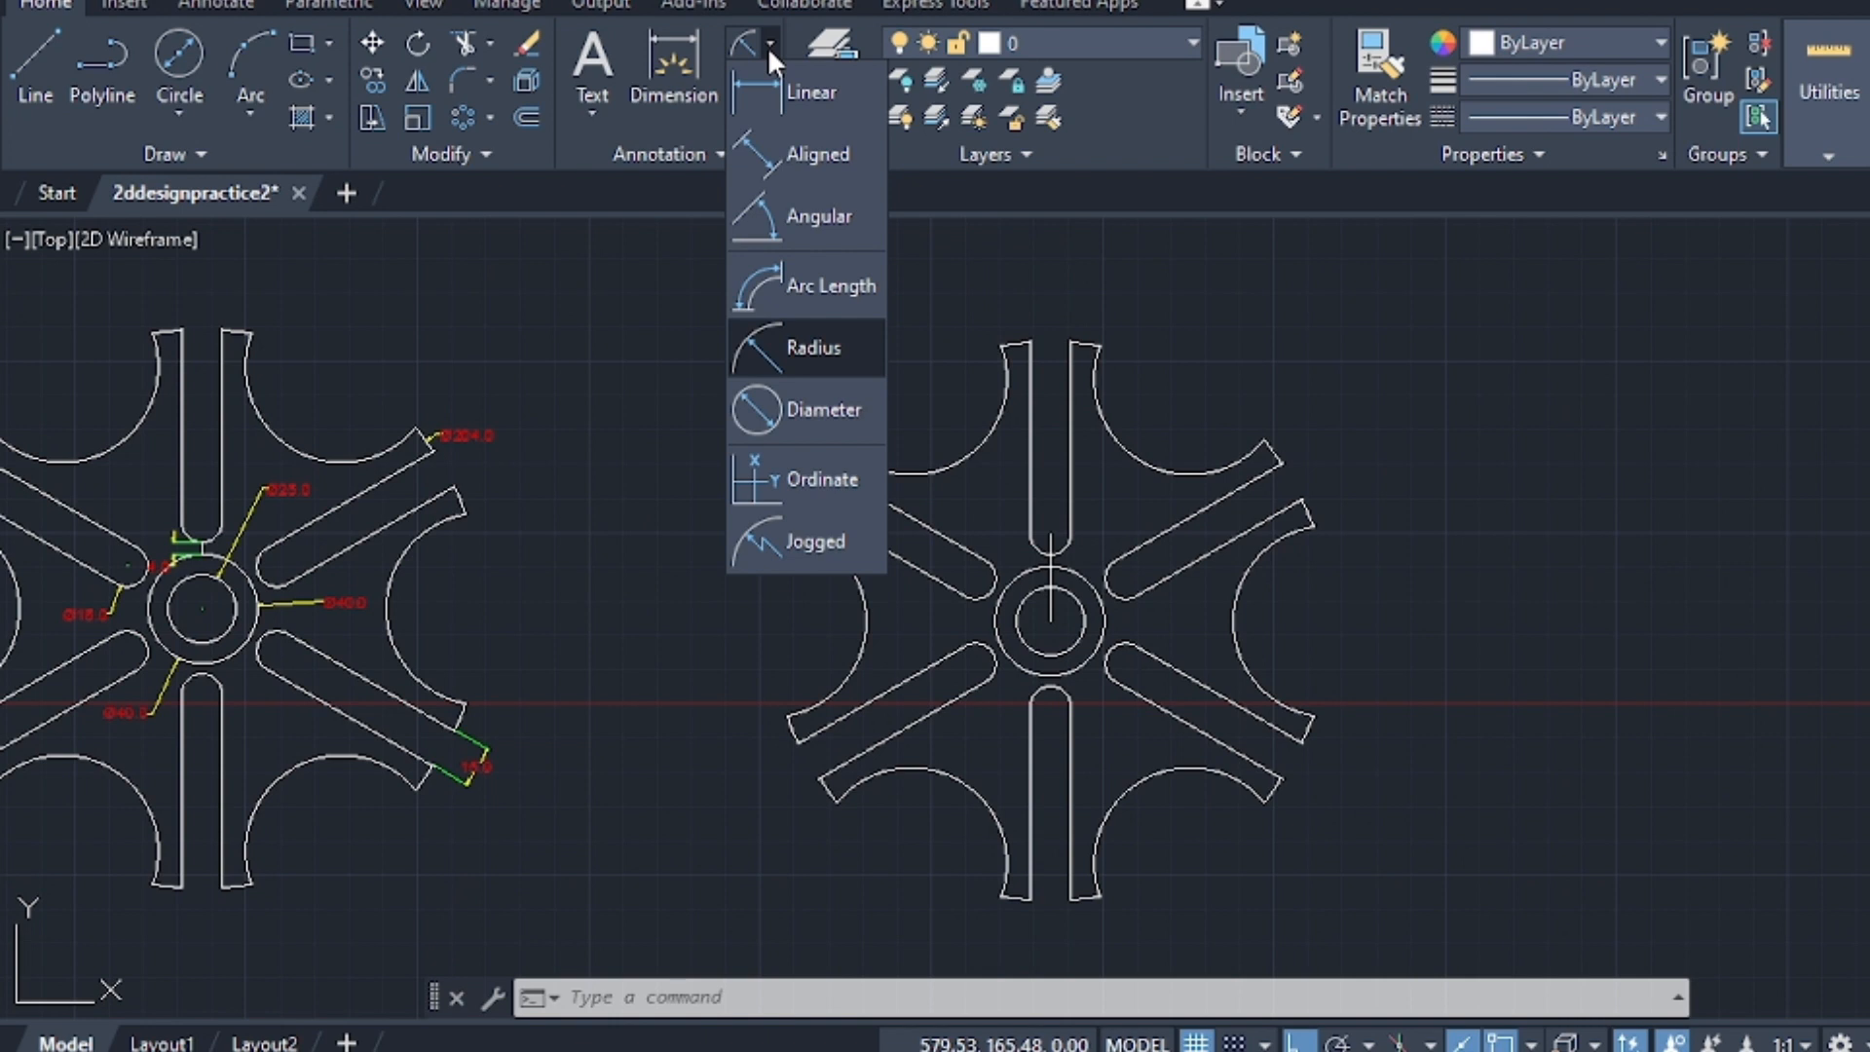
pyautogui.click(818, 410)
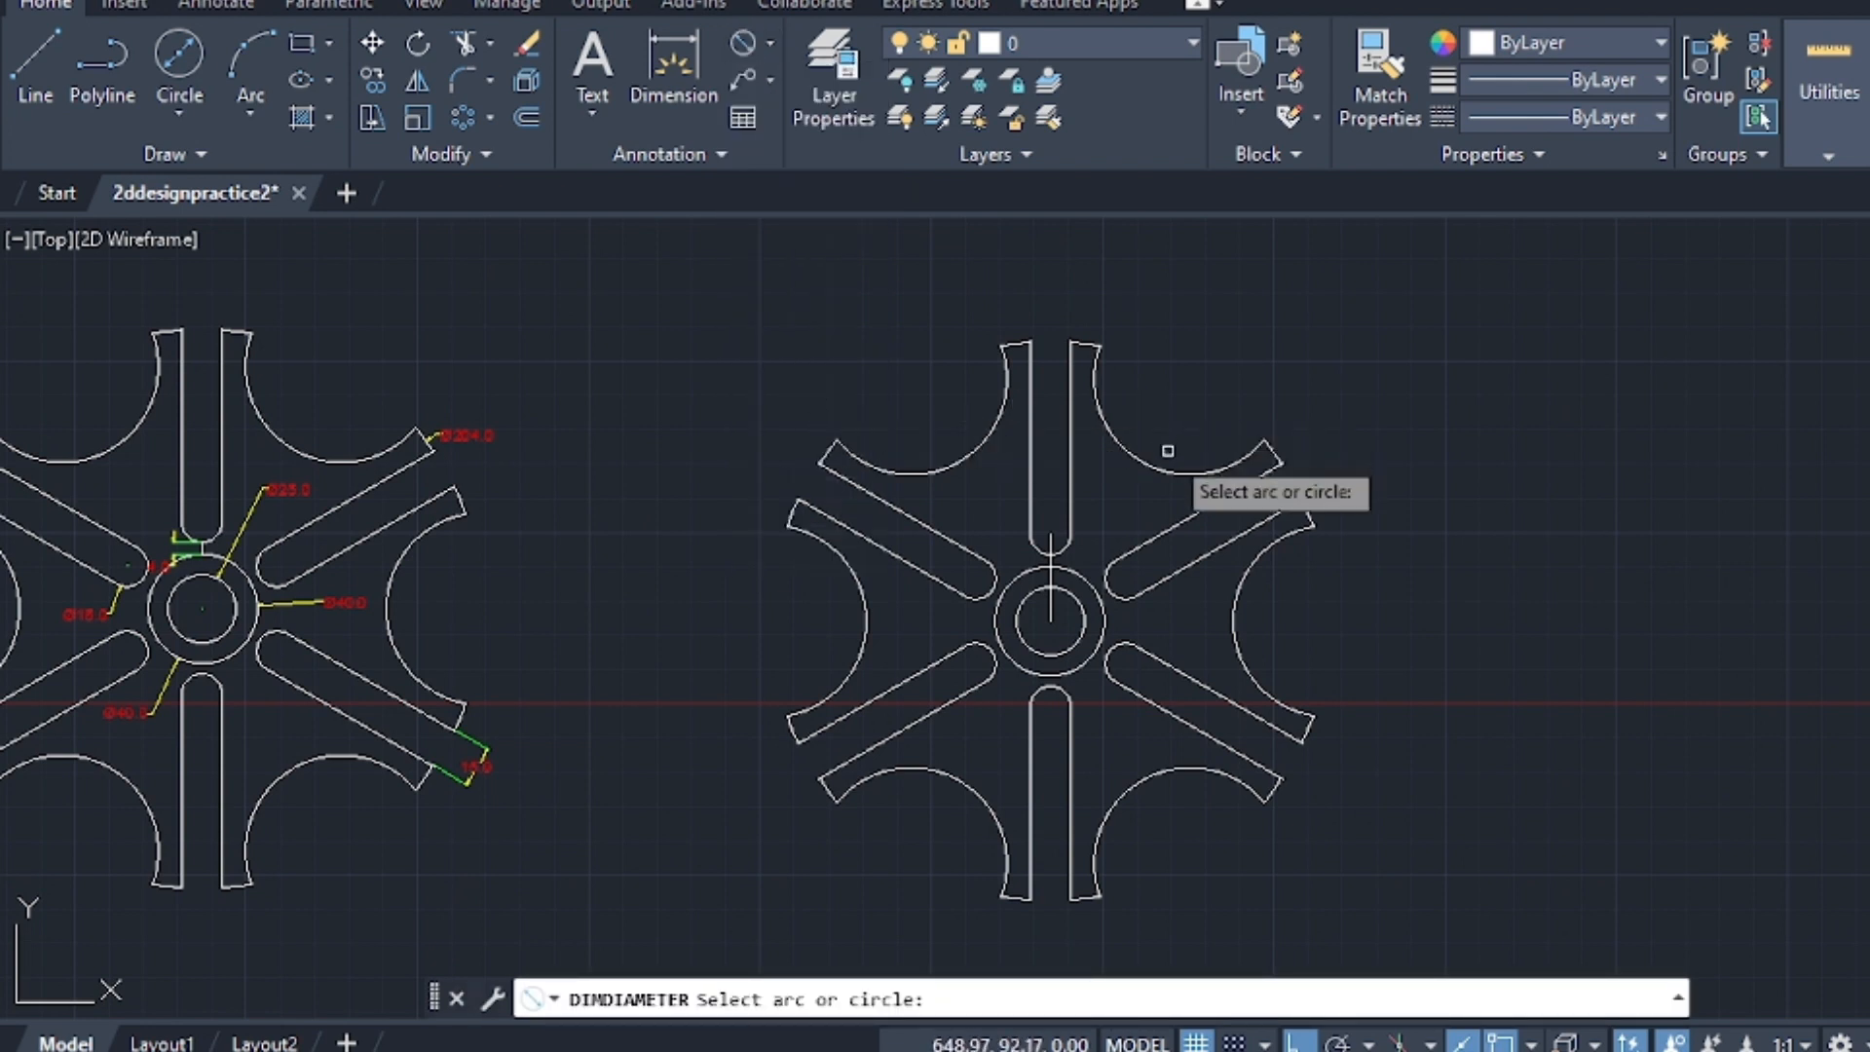
pyautogui.click(1208, 471)
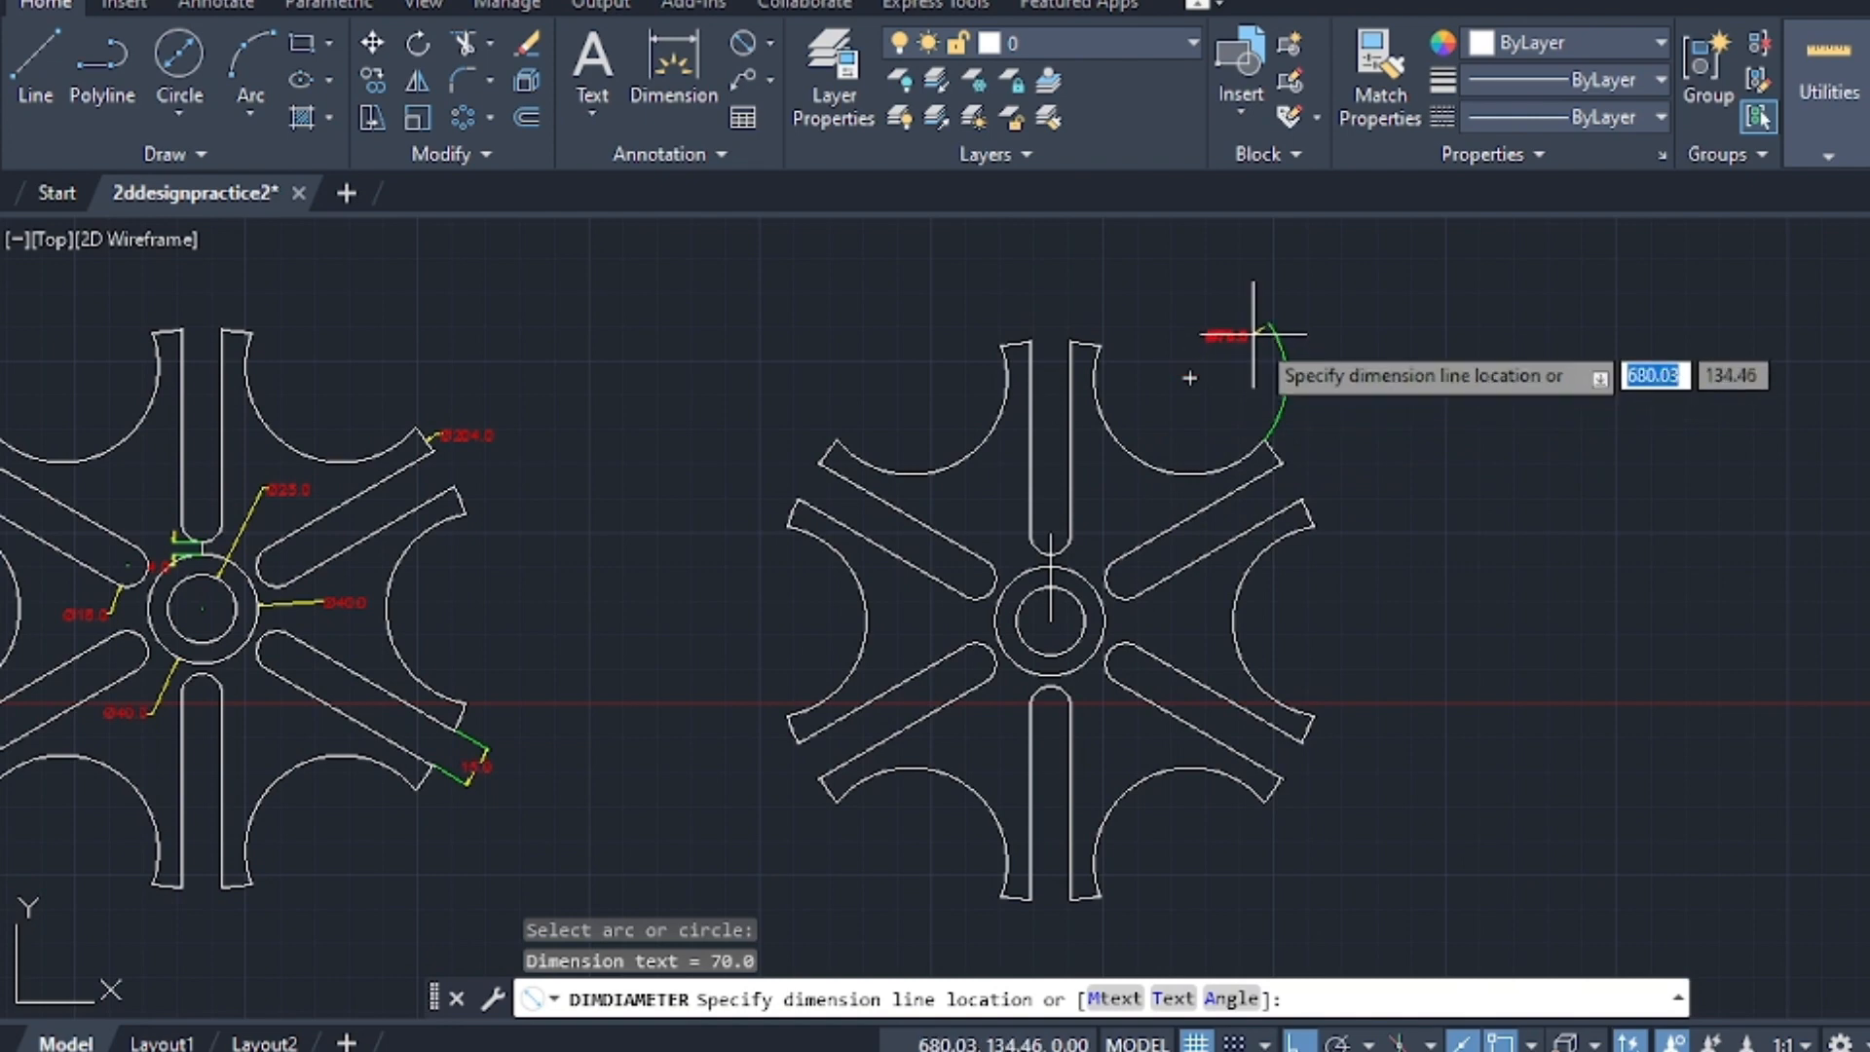
pyautogui.scroll(5, 1206, 355)
pyautogui.scroll(-4, 1253, 326)
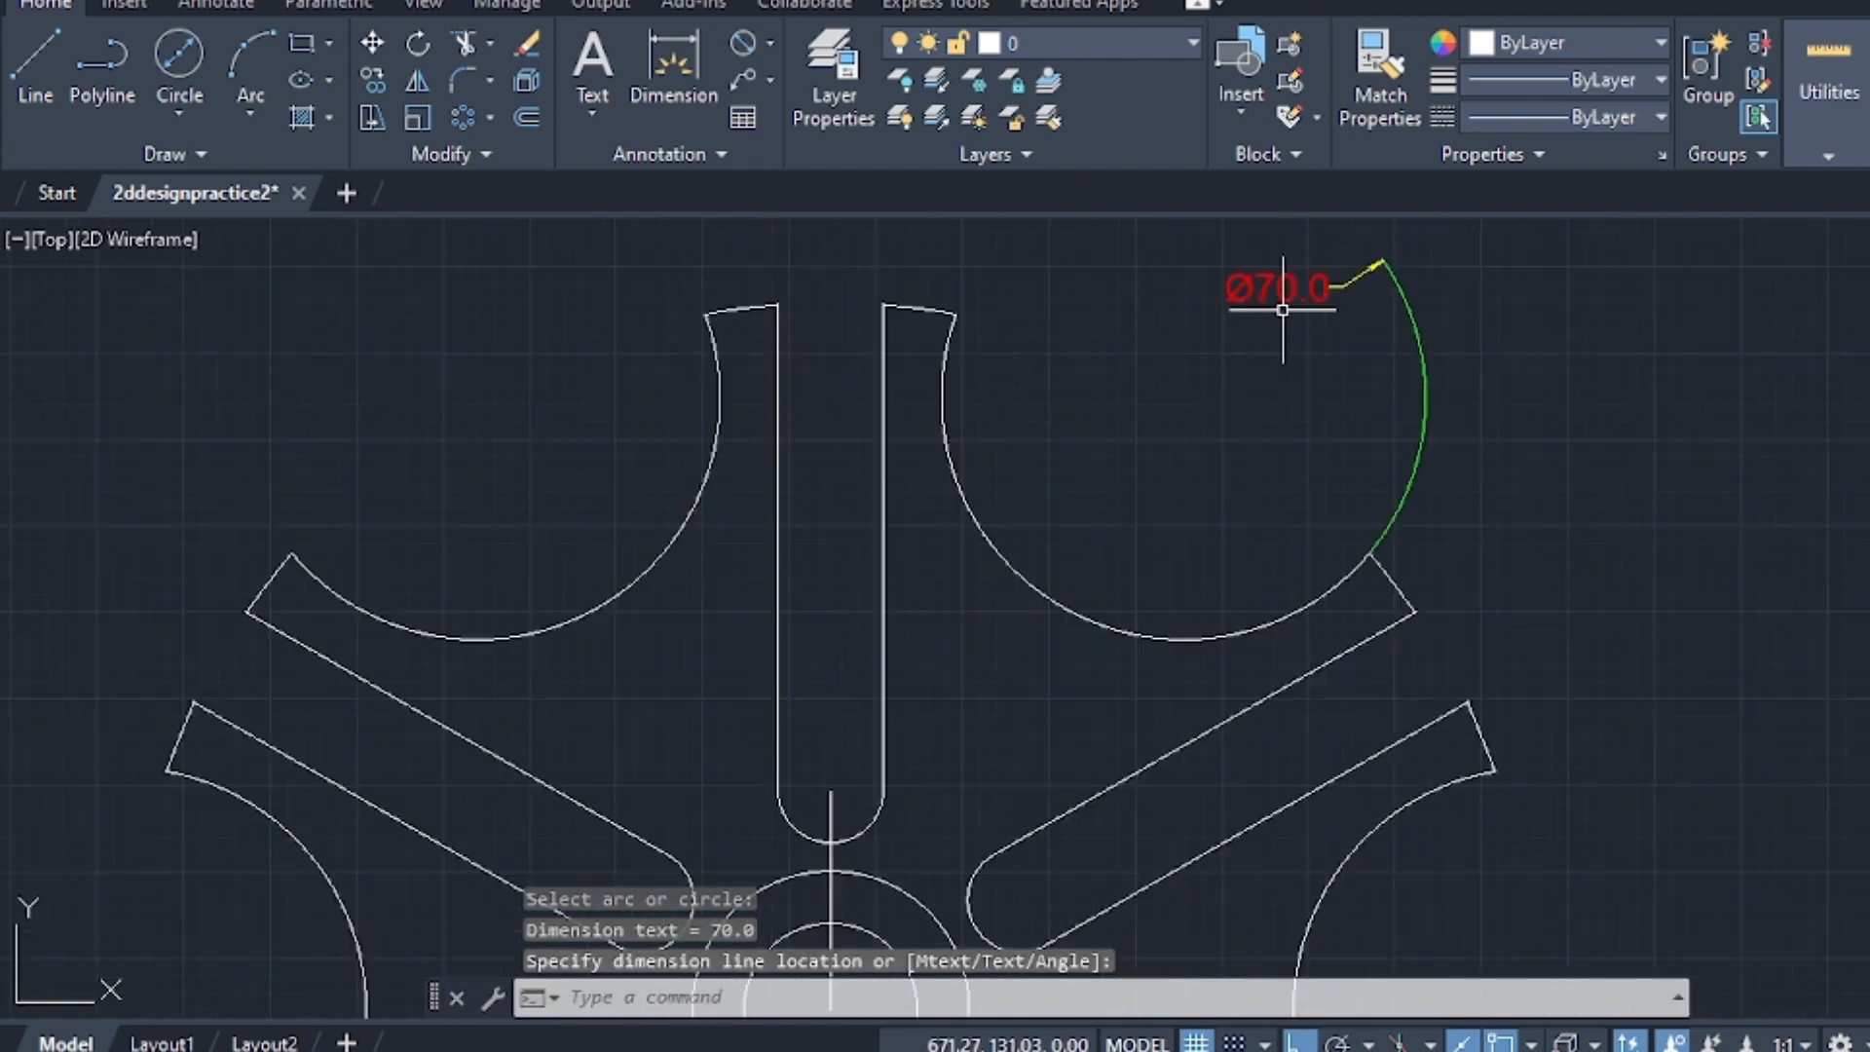
# Add a diameter dimension to the rounded inner end of the new wheel's upper-left slot, with its text outside the scallop above
pyautogui.scroll(-2, 1242, 284)
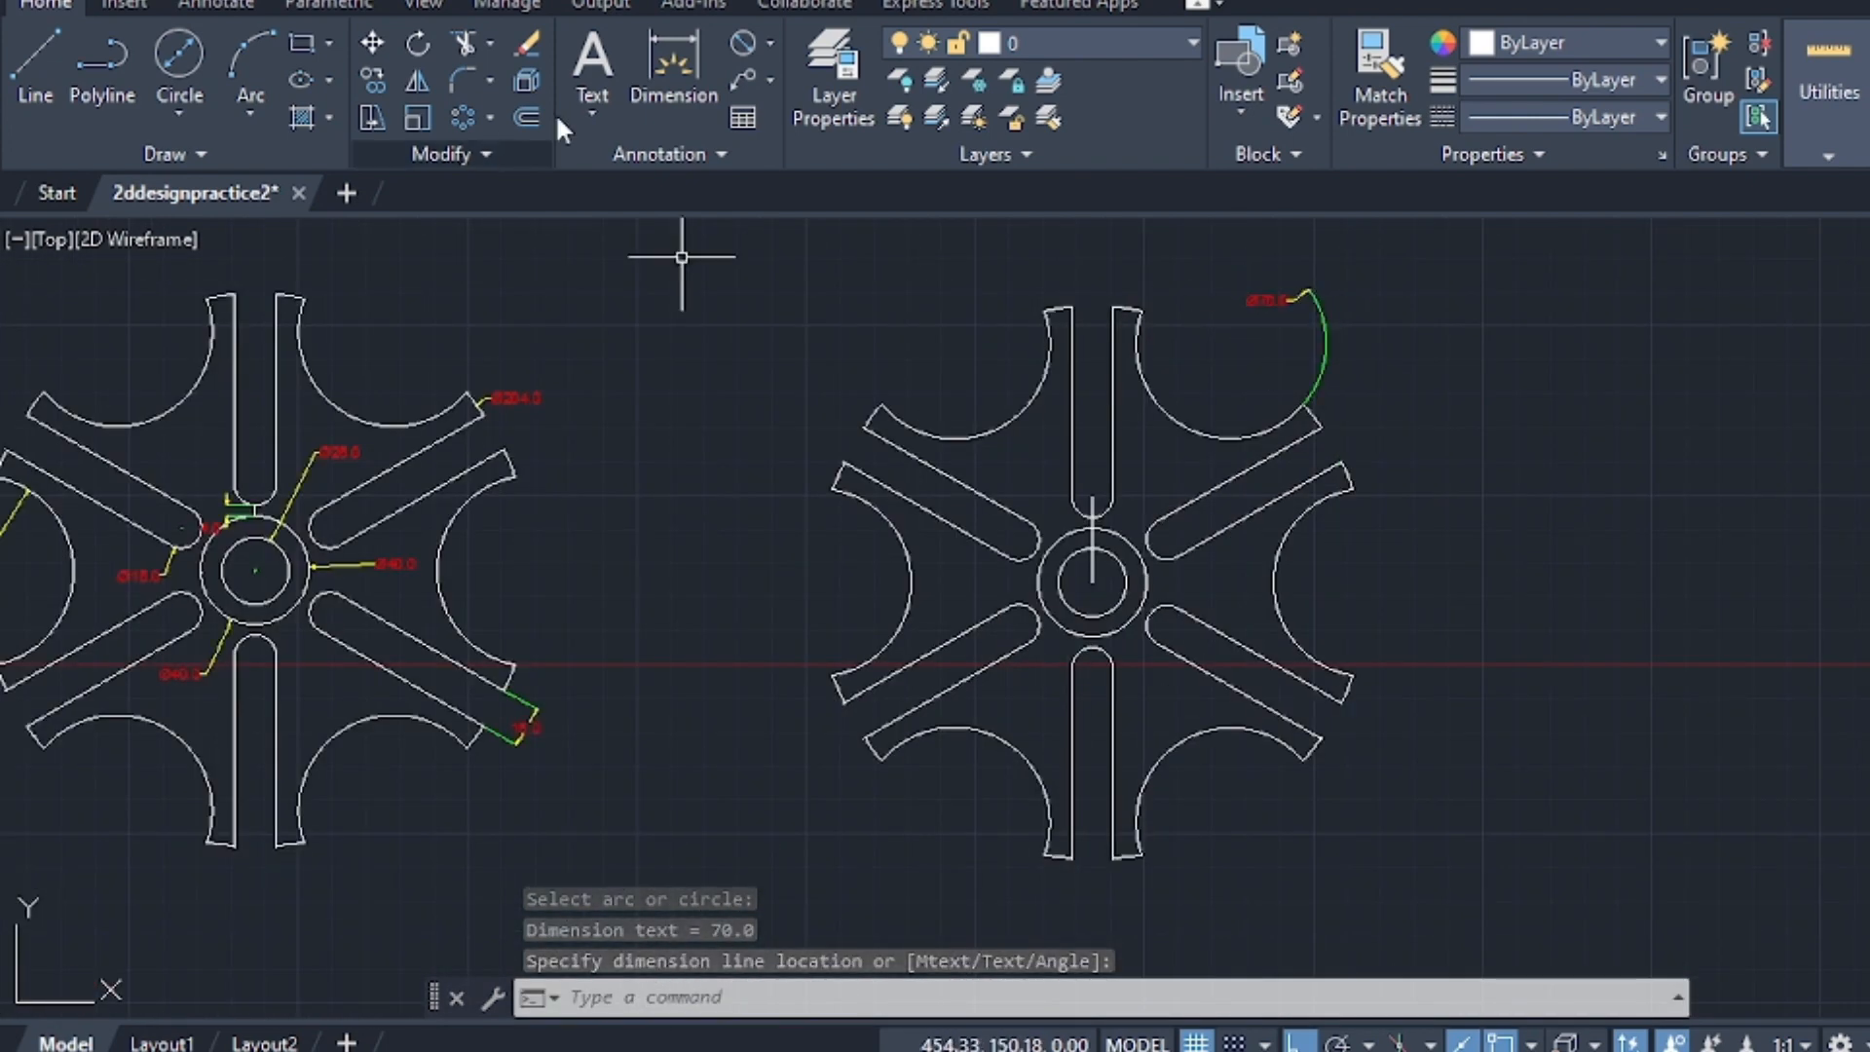
pyautogui.click(745, 37)
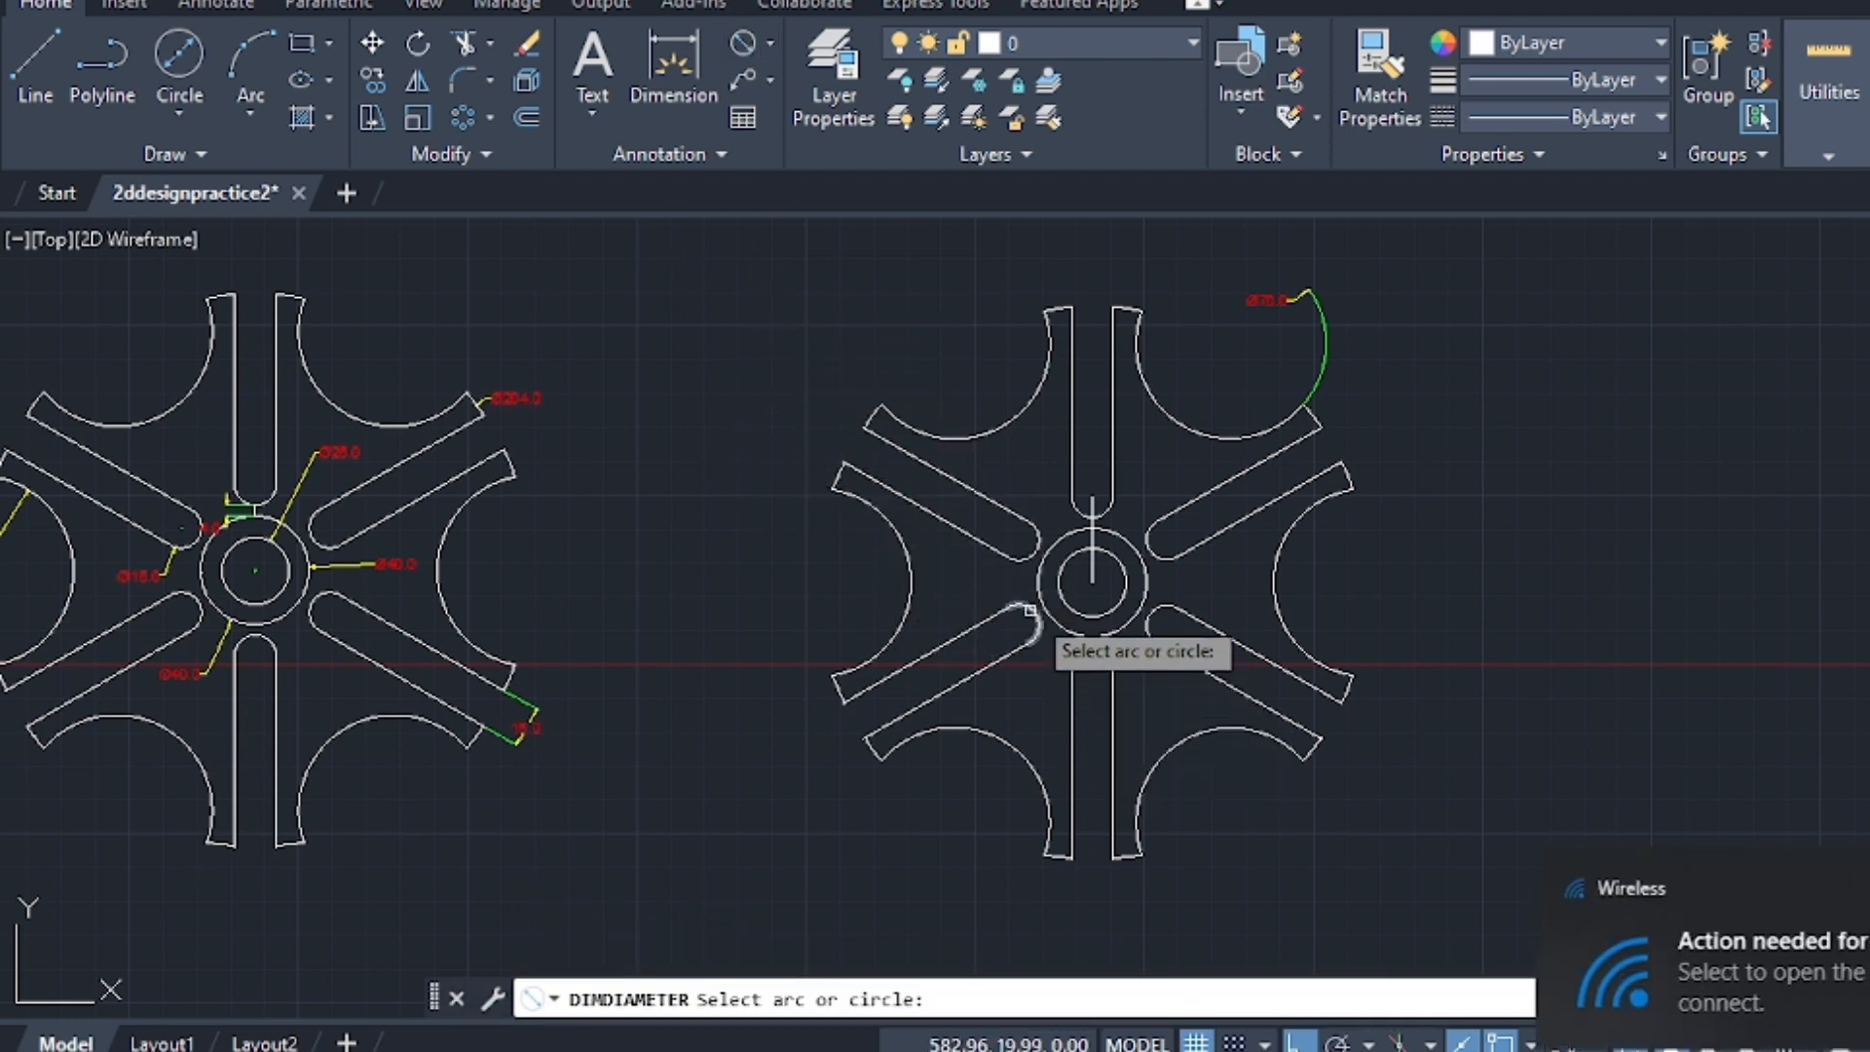
pyautogui.click(1029, 548)
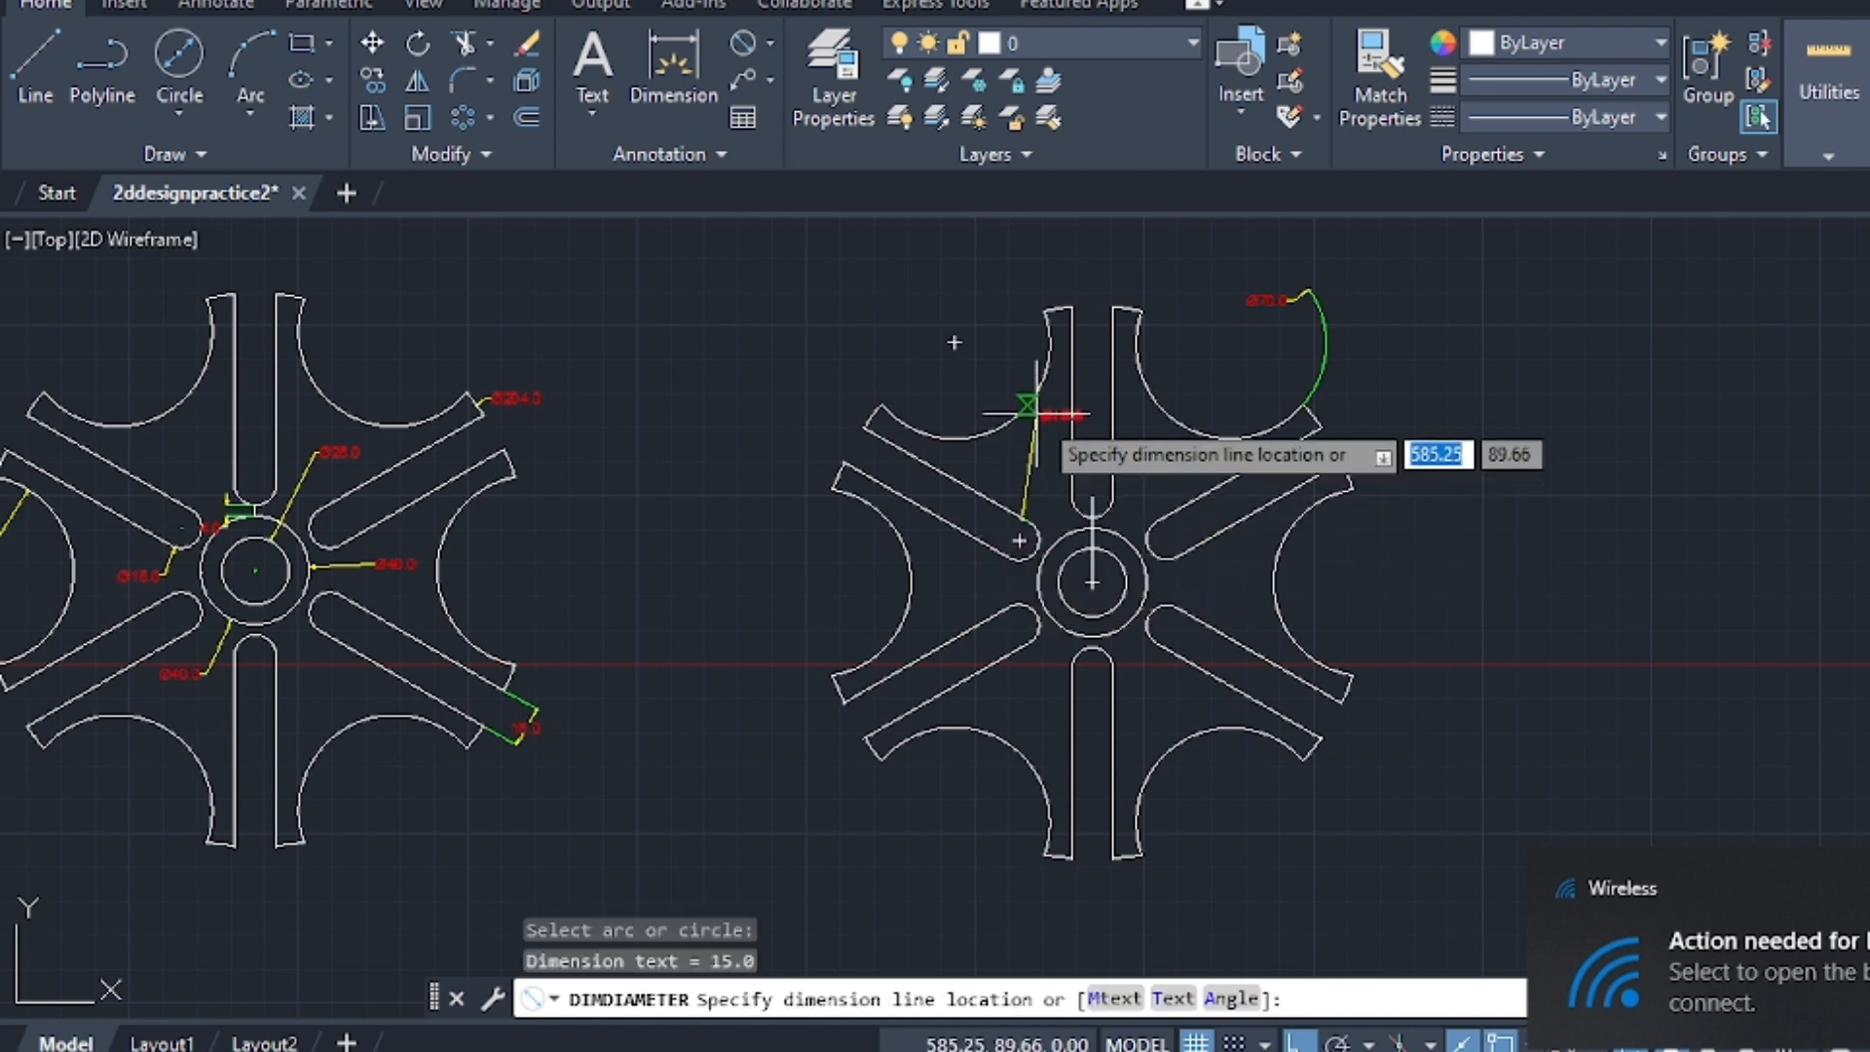
pyautogui.click(950, 357)
pyautogui.scroll(2, 950, 357)
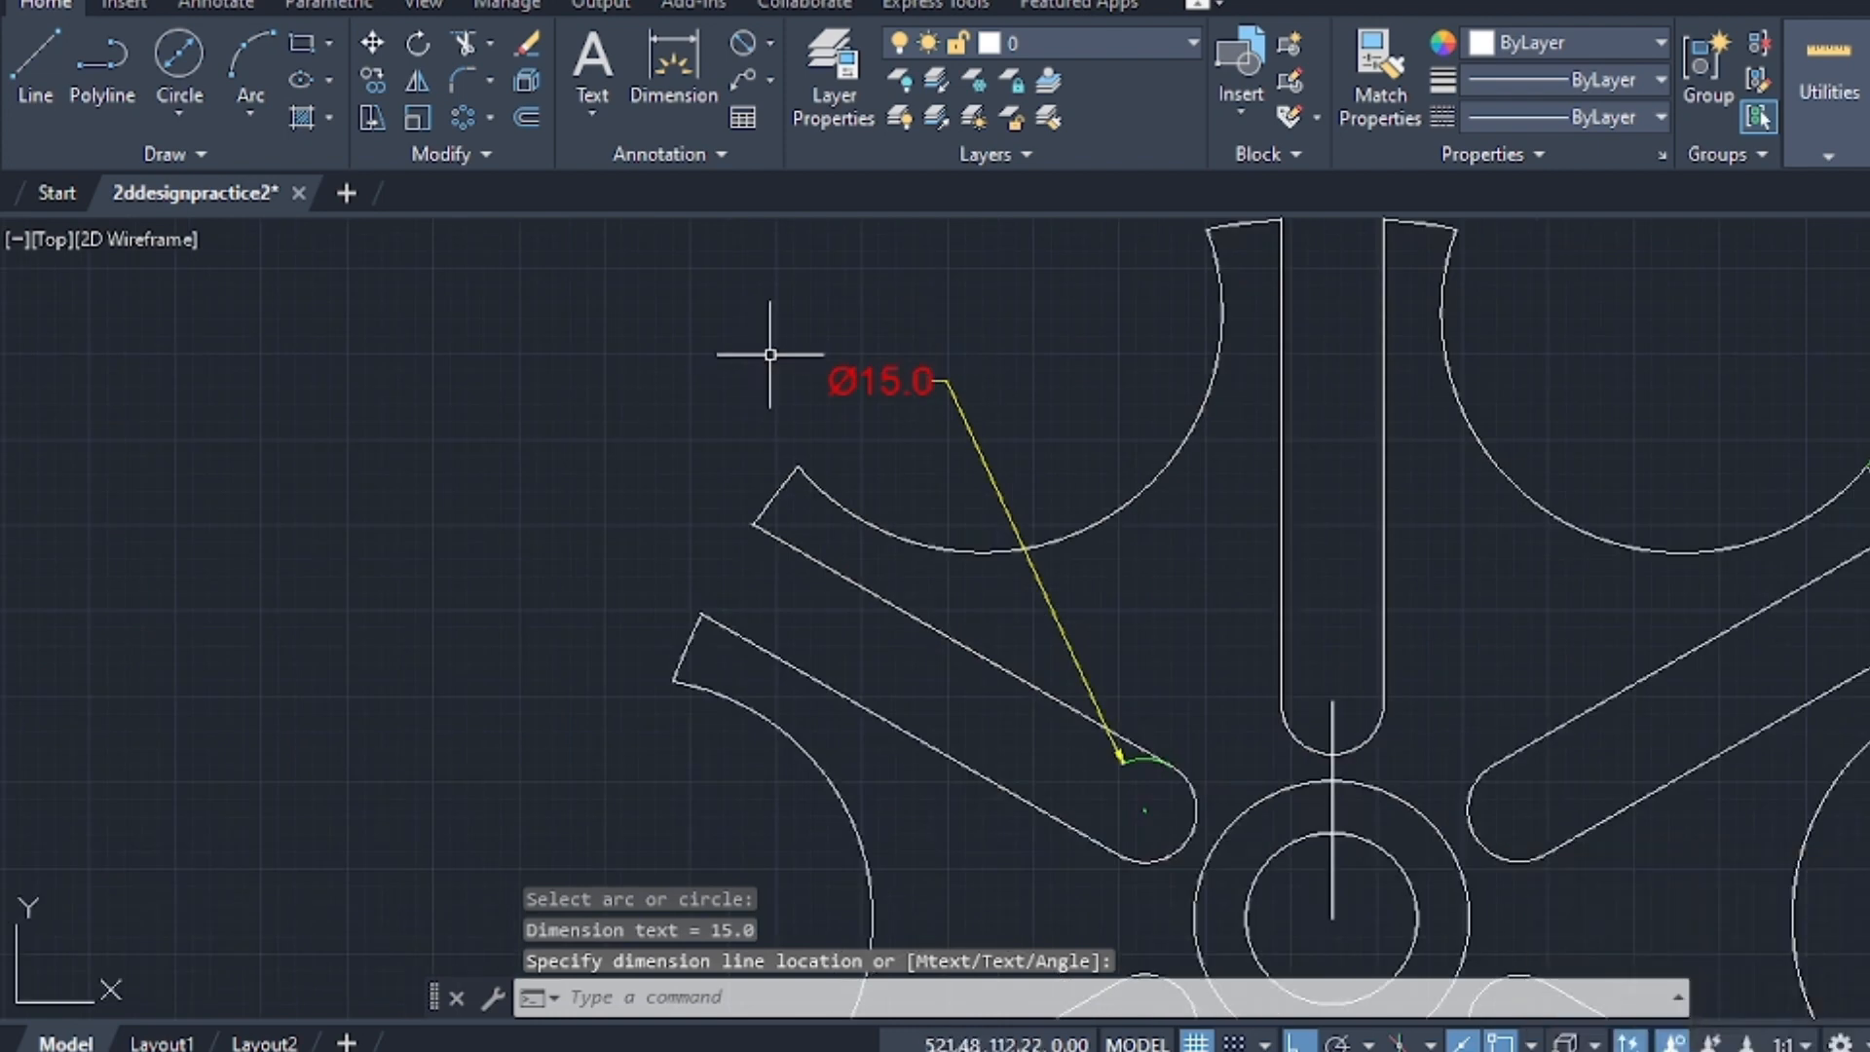
pyautogui.scroll(-2, 882, 352)
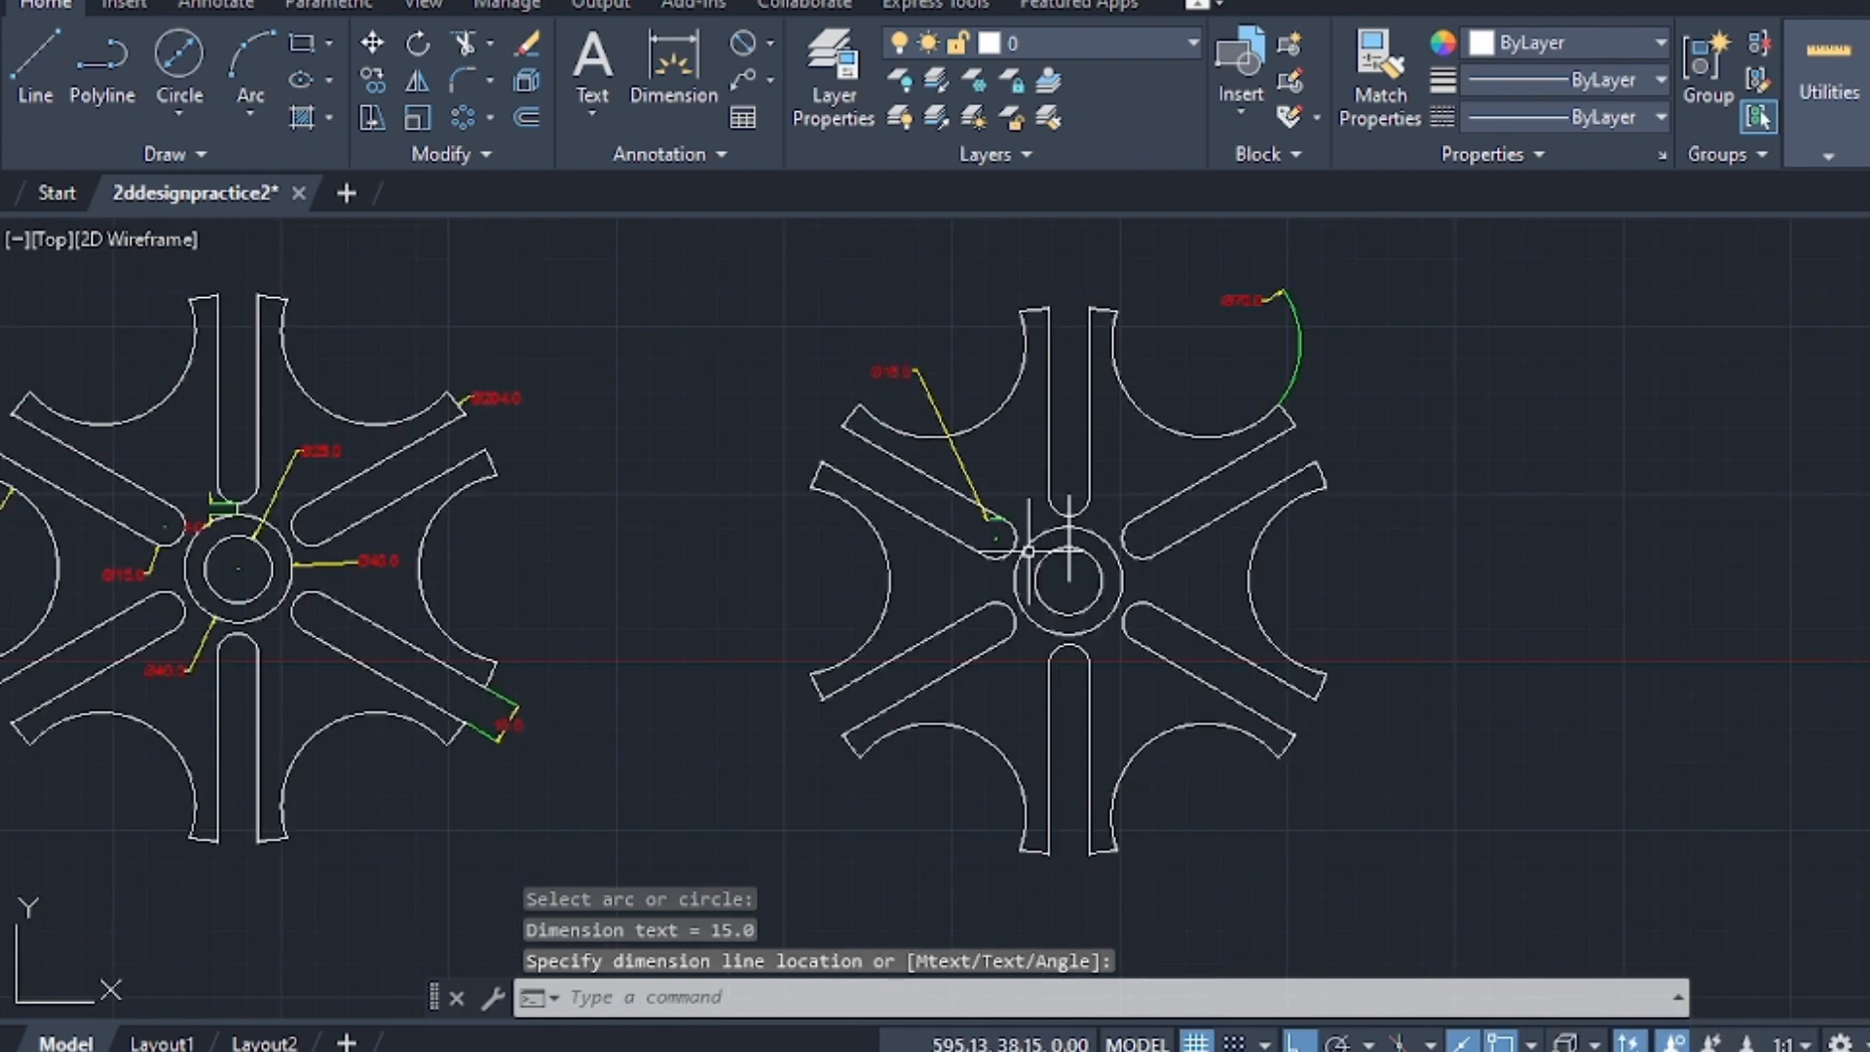
# Add diameter dimensions to the new wheel's outer and inner hub circles, with text right of and below the hub respectively
pyautogui.click(733, 42)
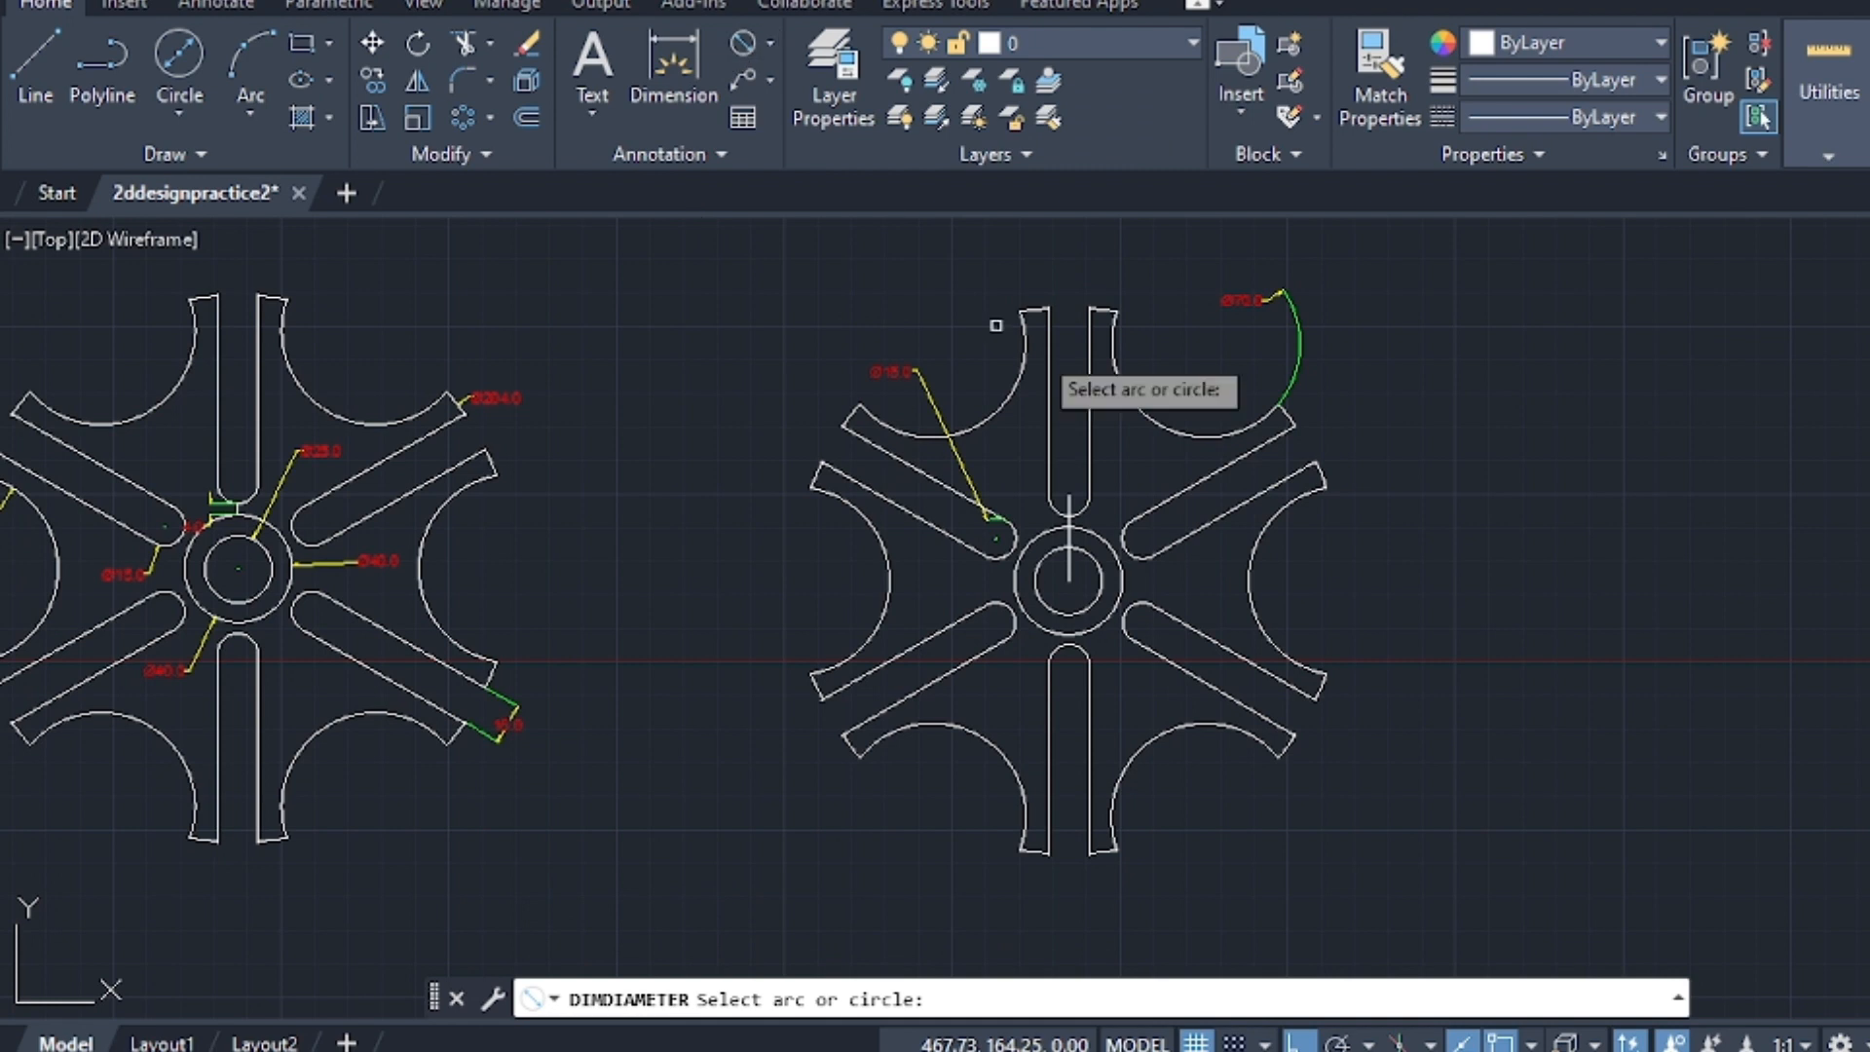
pyautogui.click(1125, 577)
pyautogui.click(1176, 574)
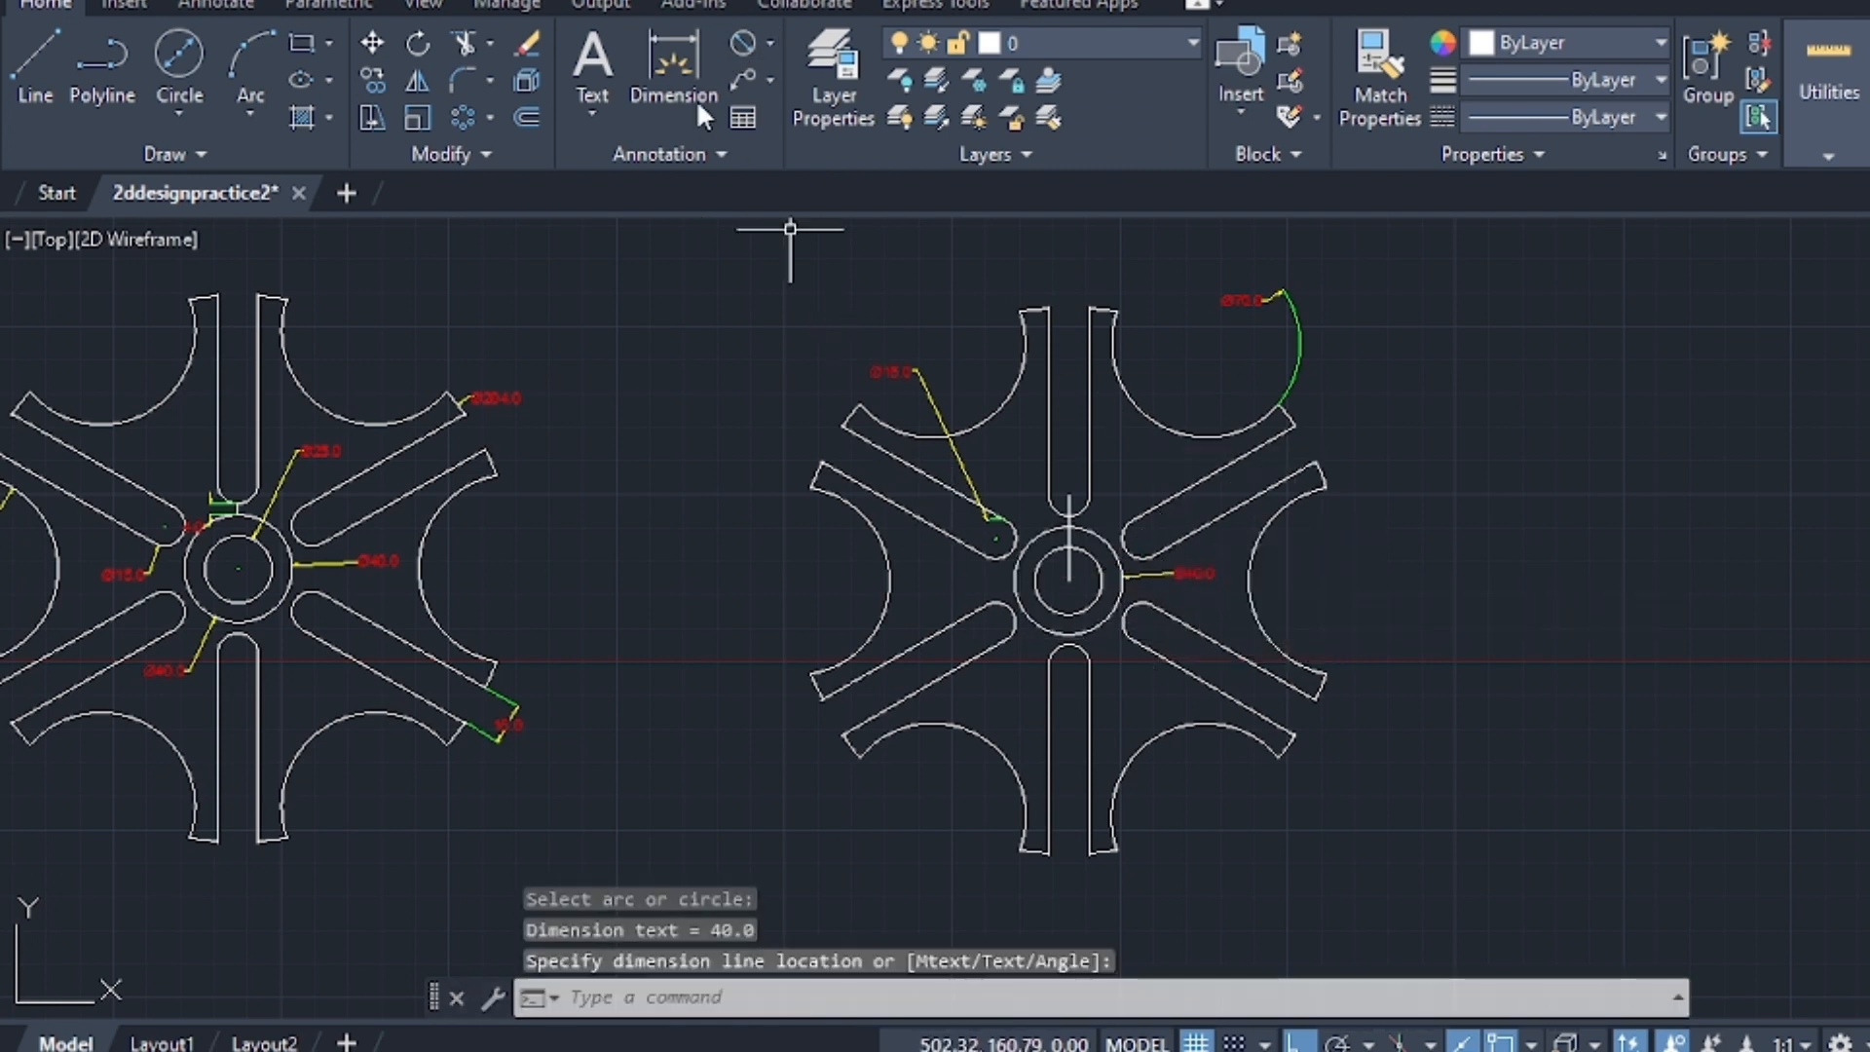
pyautogui.click(744, 43)
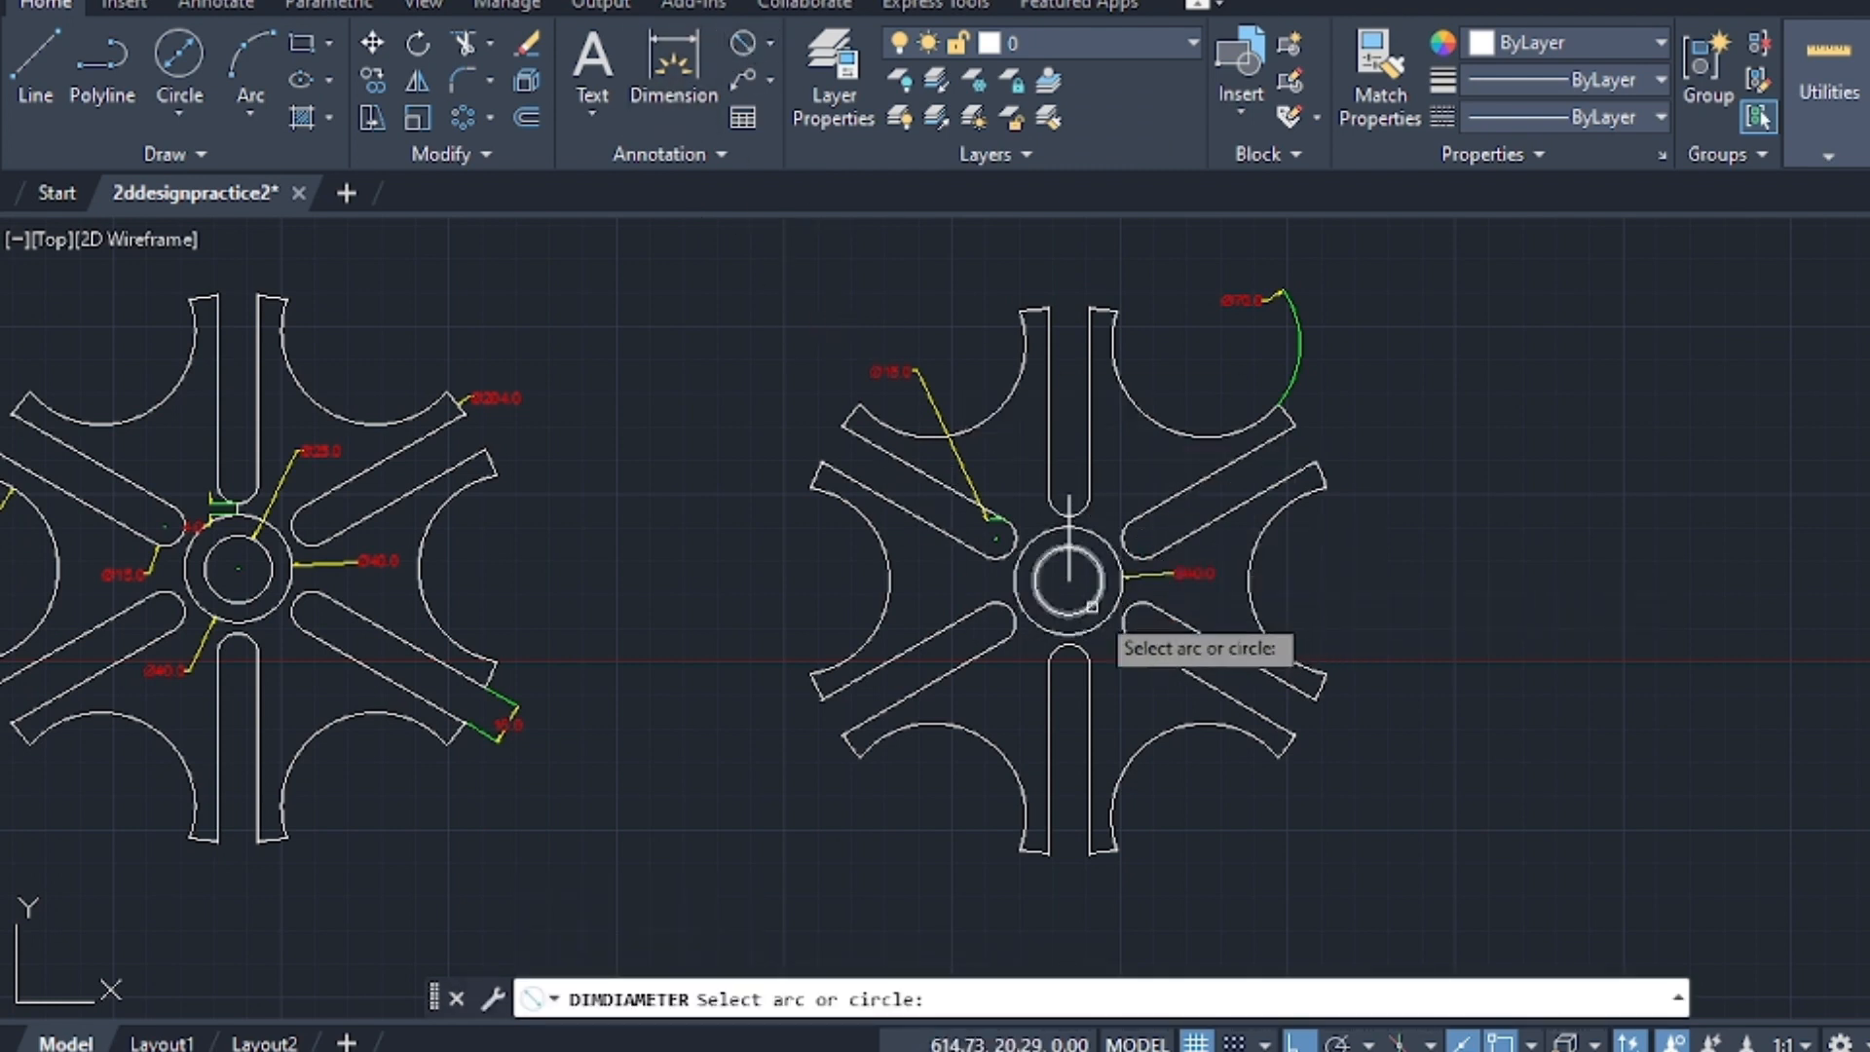
pyautogui.click(1092, 606)
pyautogui.click(1125, 707)
pyautogui.scroll(4, 1135, 694)
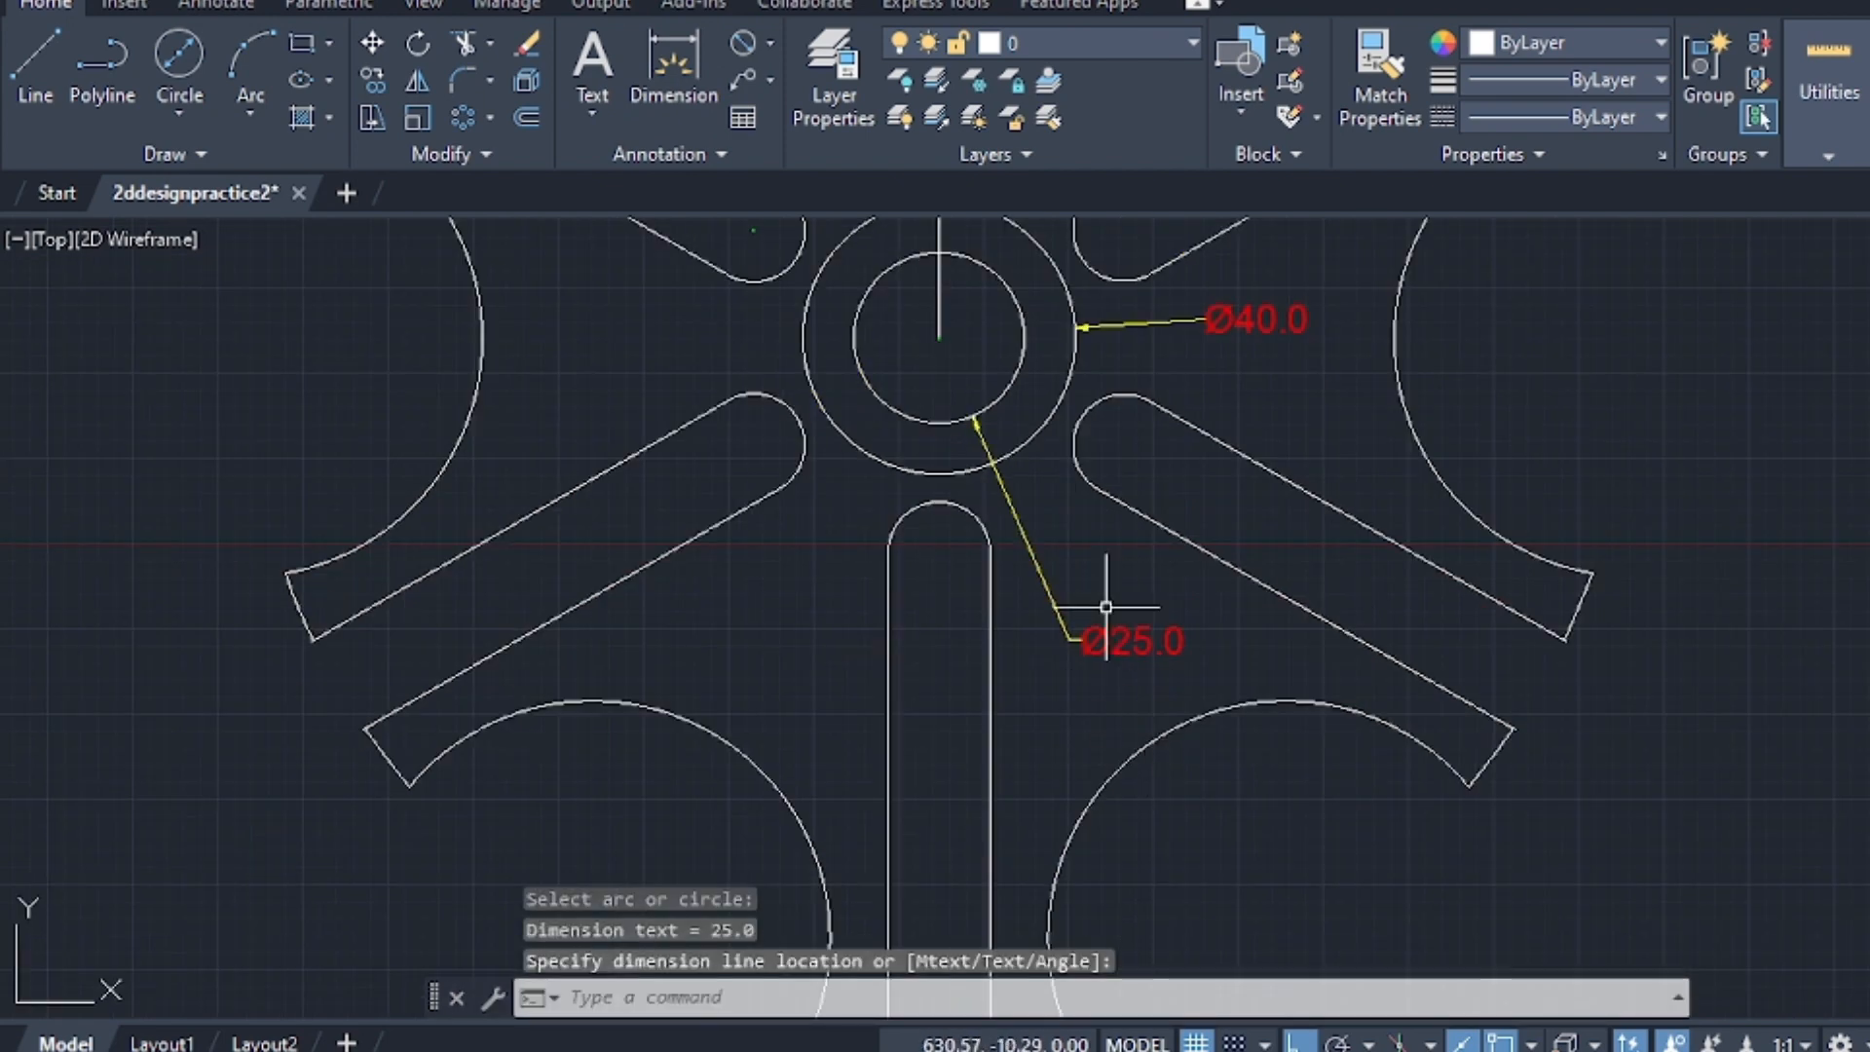
pyautogui.scroll(-2, 1111, 556)
pyautogui.scroll(-3, 790, 511)
# Add a diameter dimension to the new wheel's outer rim arc just below the upper-right slot's open end, with its text outside the rim
pyautogui.moveTo(796, 475); pyautogui.dragTo(1231, 628, button='middle')
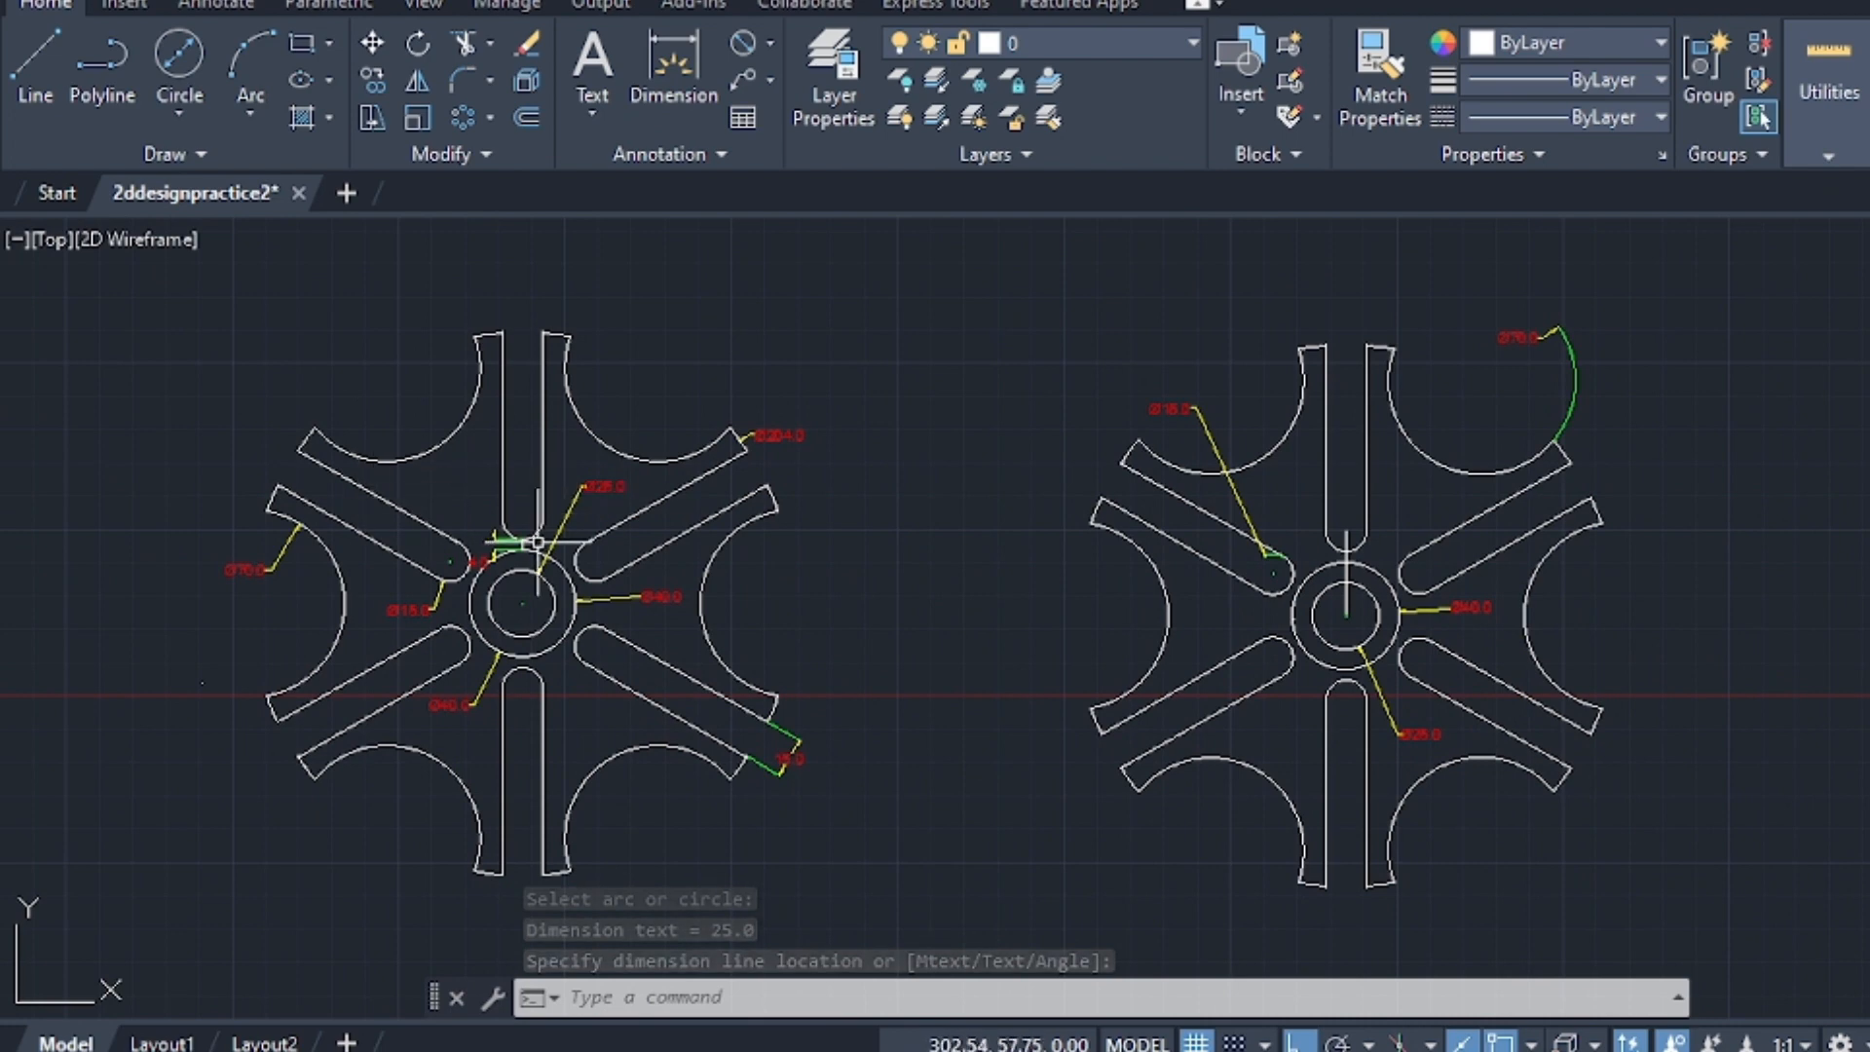
pyautogui.scroll(4, 497, 535)
pyautogui.scroll(-2, 513, 535)
pyautogui.scroll(-2, 513, 535)
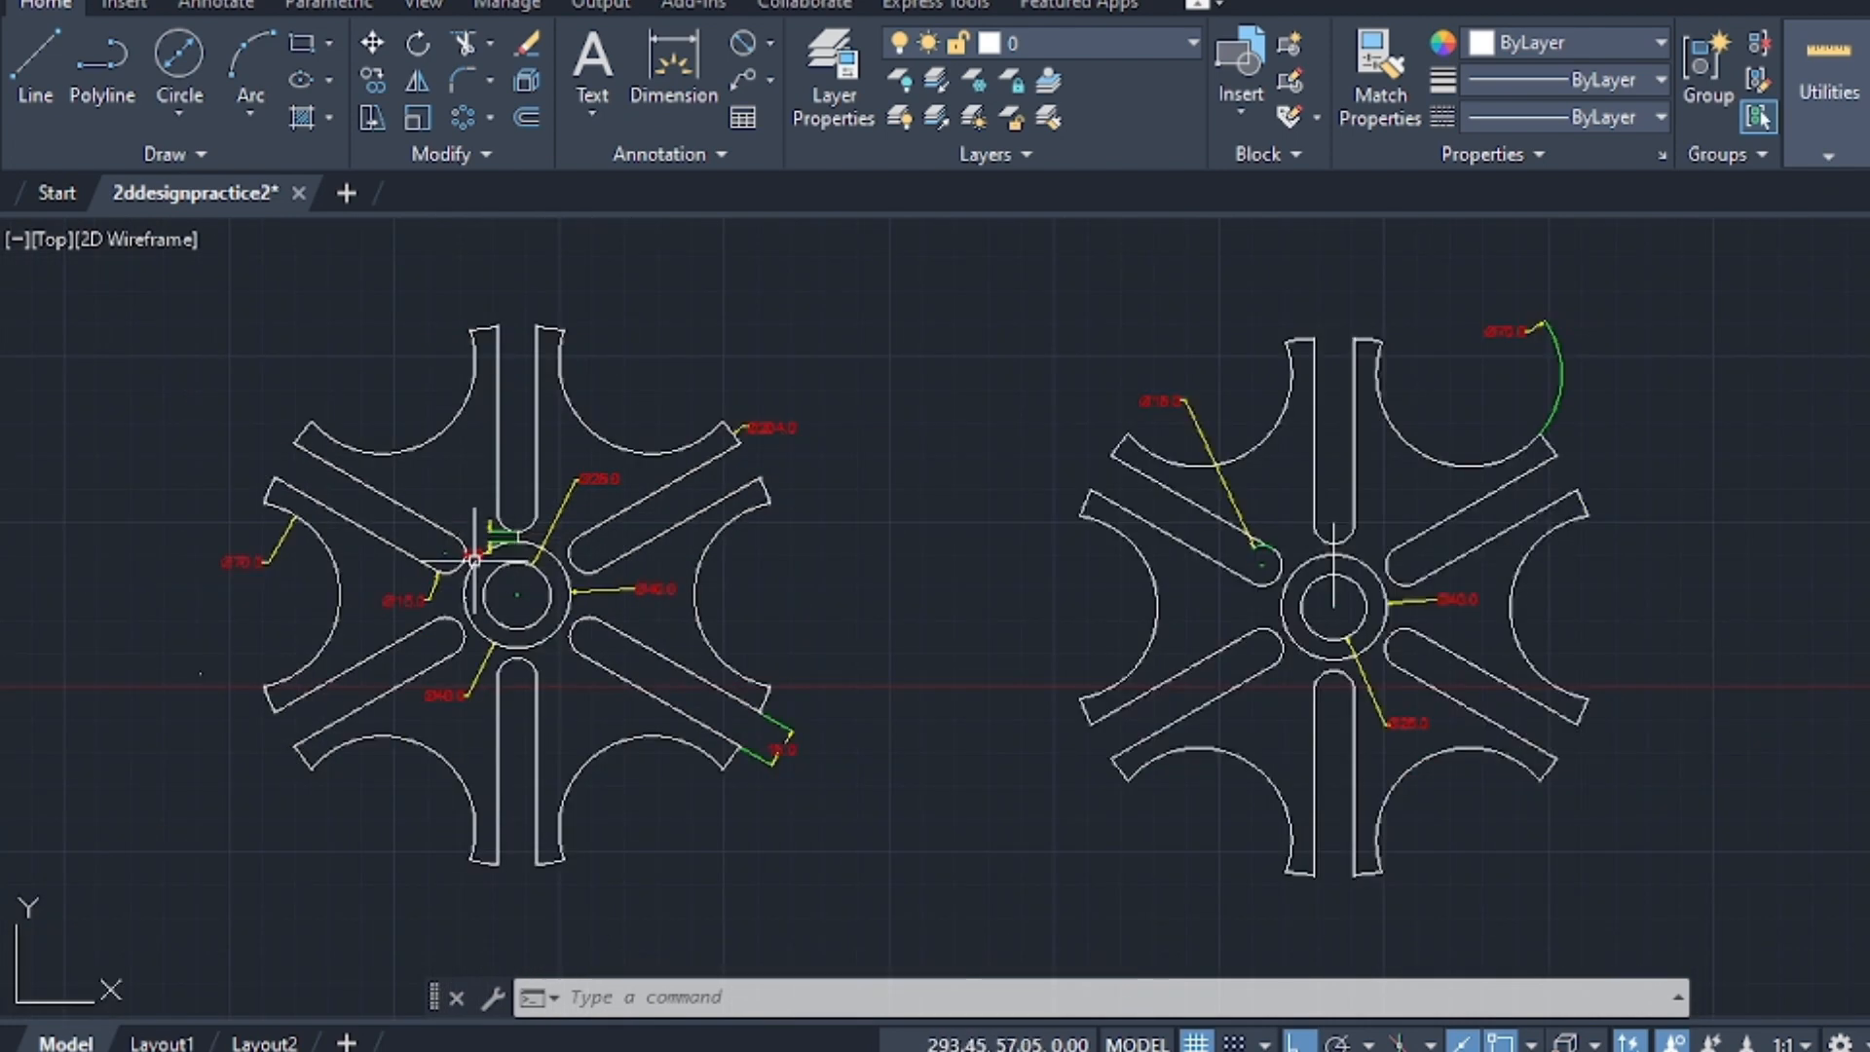
pyautogui.moveTo(842, 511); pyautogui.dragTo(589, 538, button='middle')
pyautogui.scroll(4, 1438, 504)
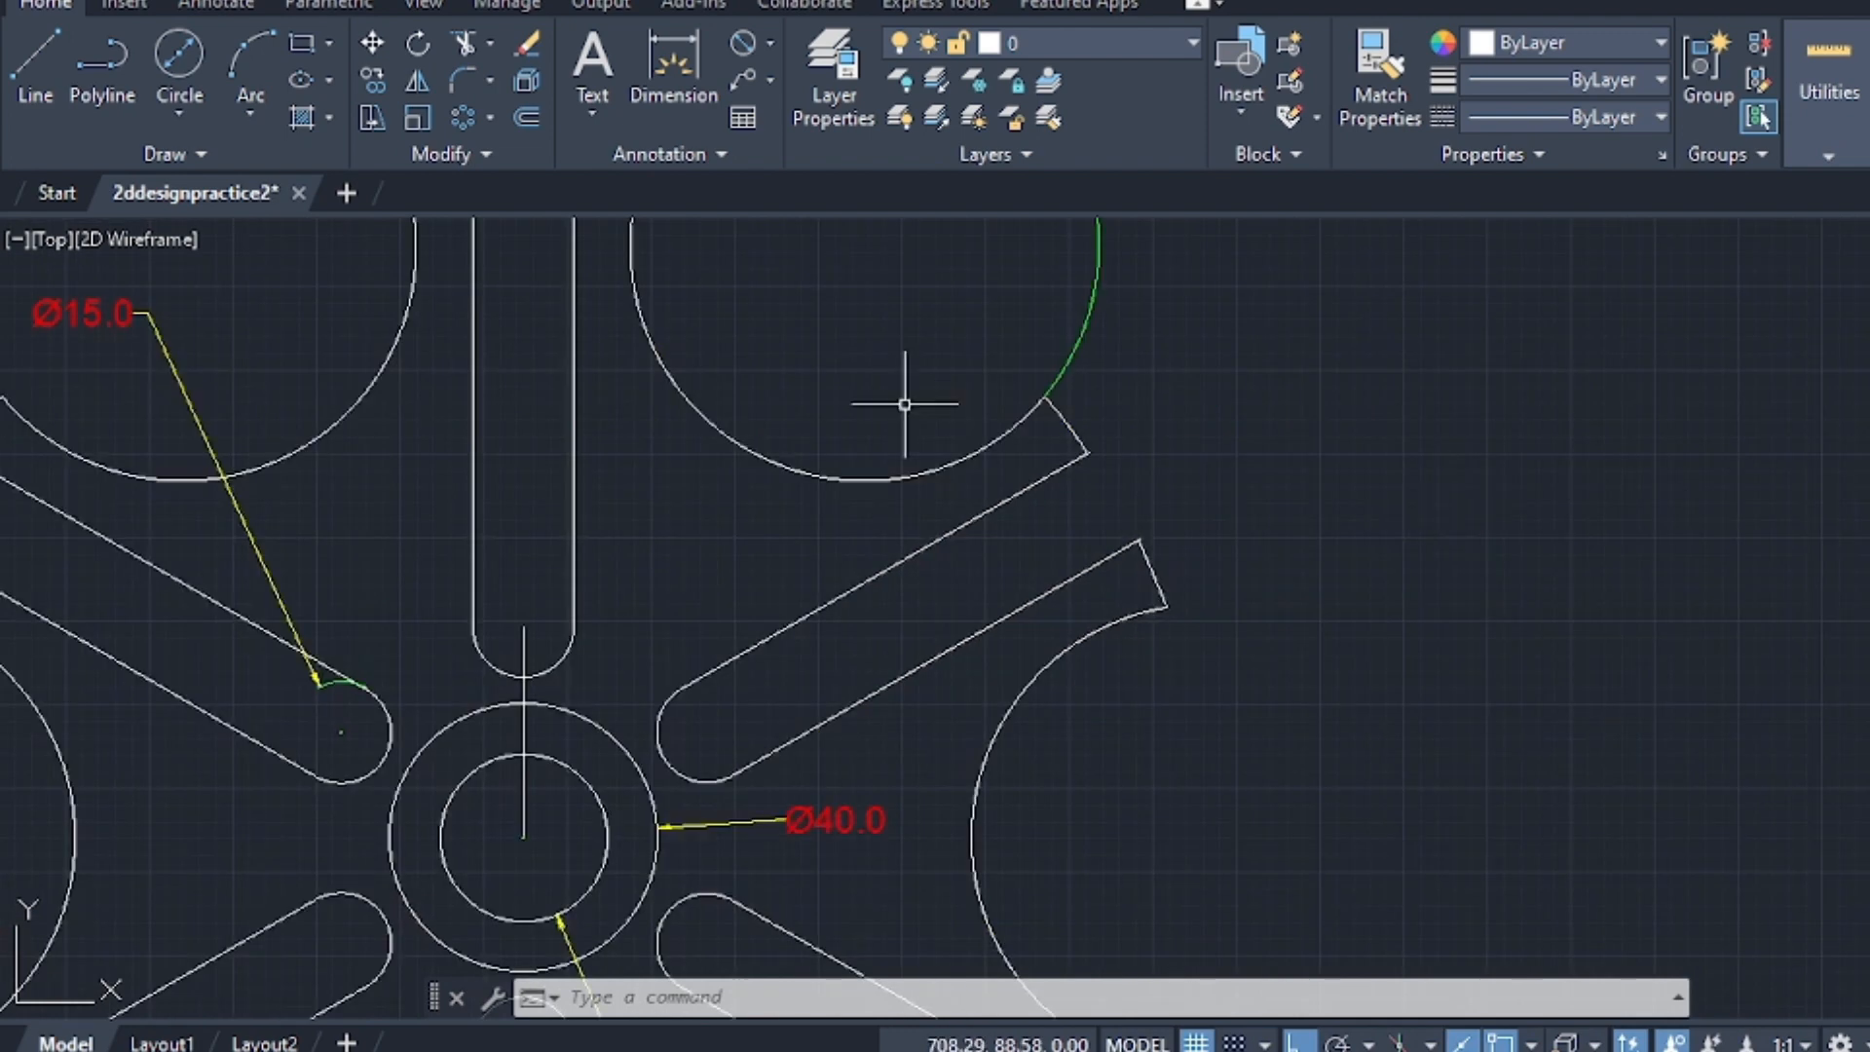
pyautogui.click(740, 44)
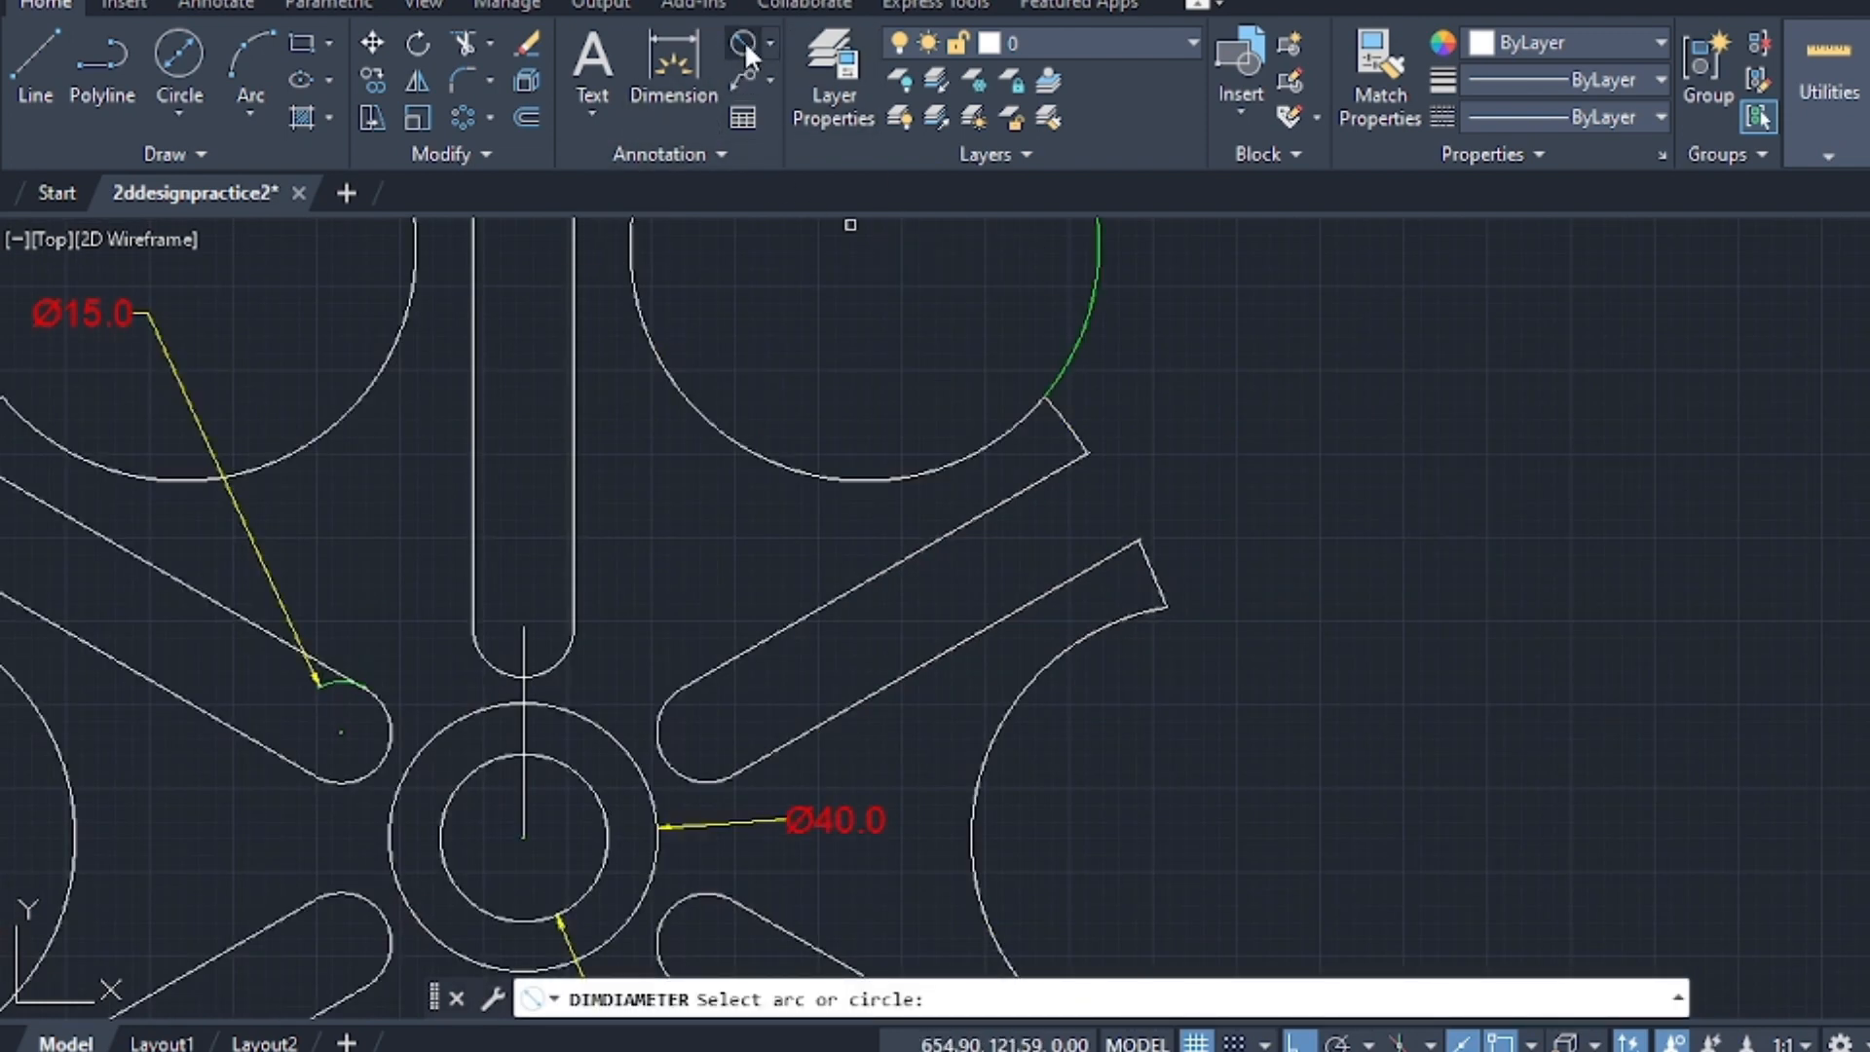
pyautogui.click(745, 41)
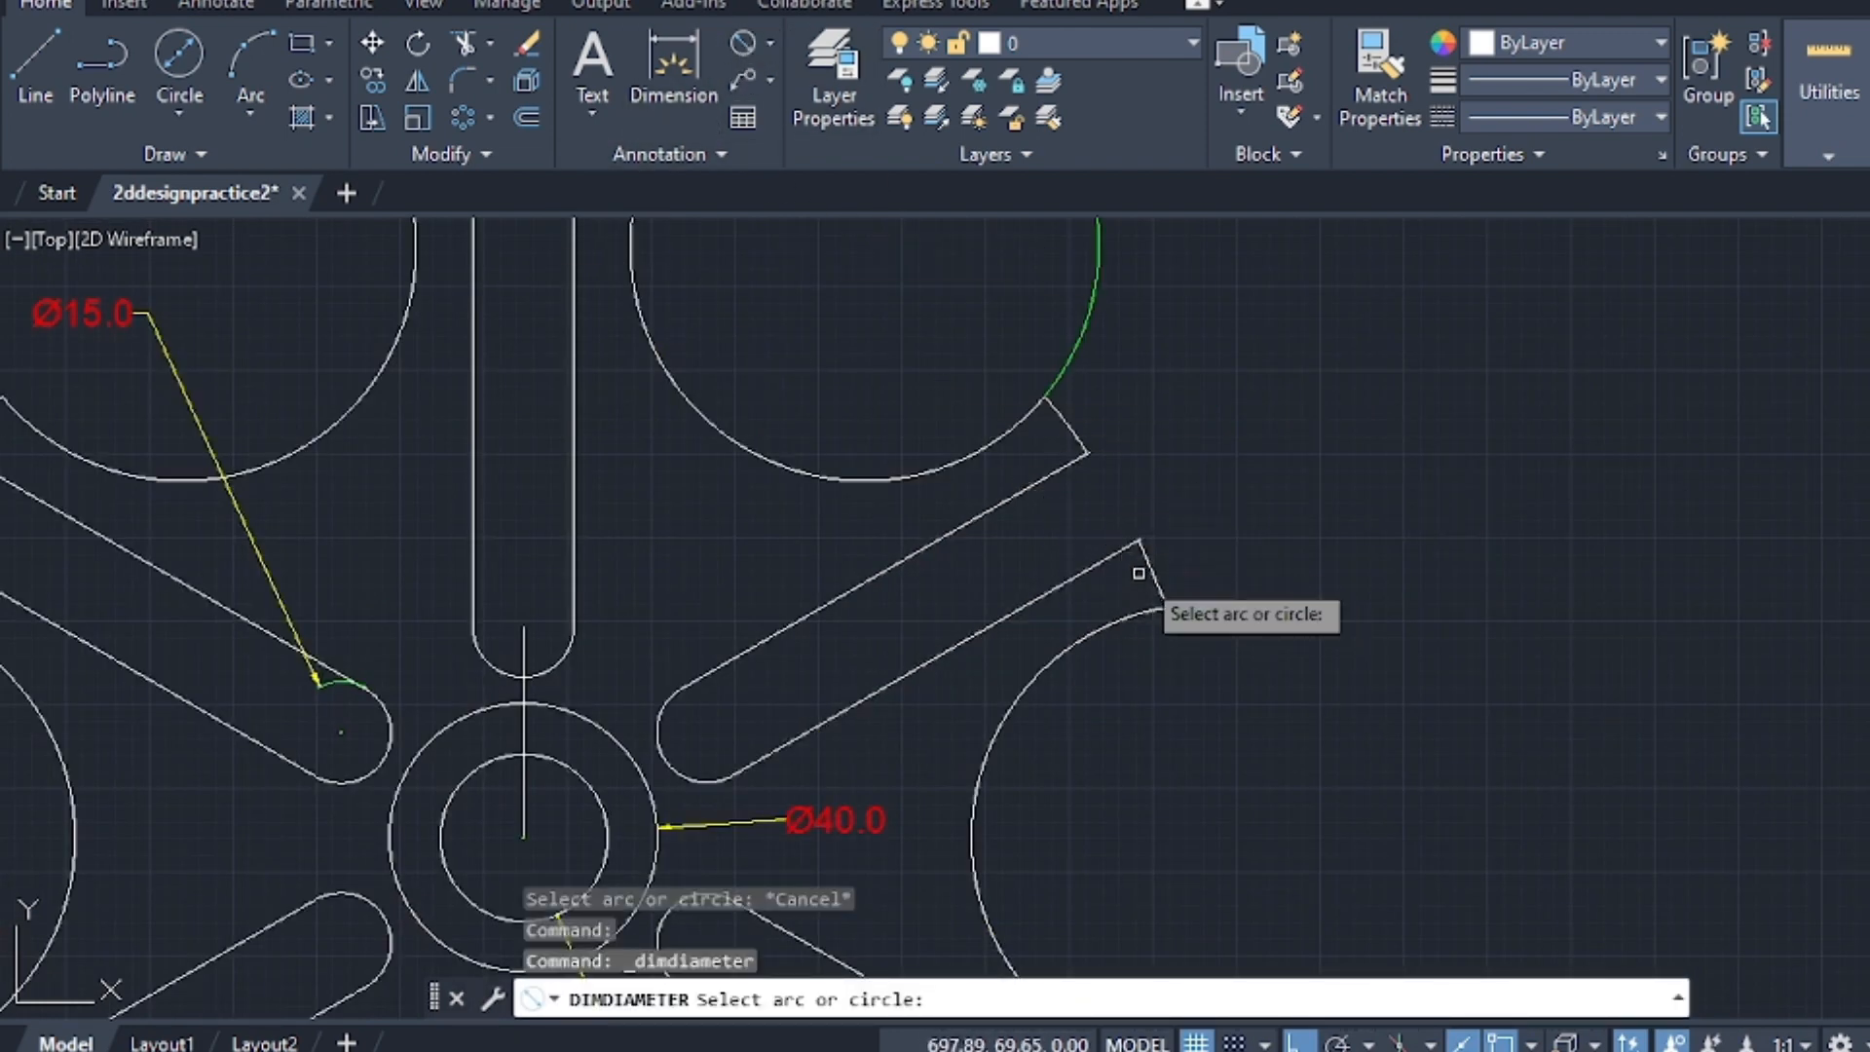
pyautogui.click(1161, 596)
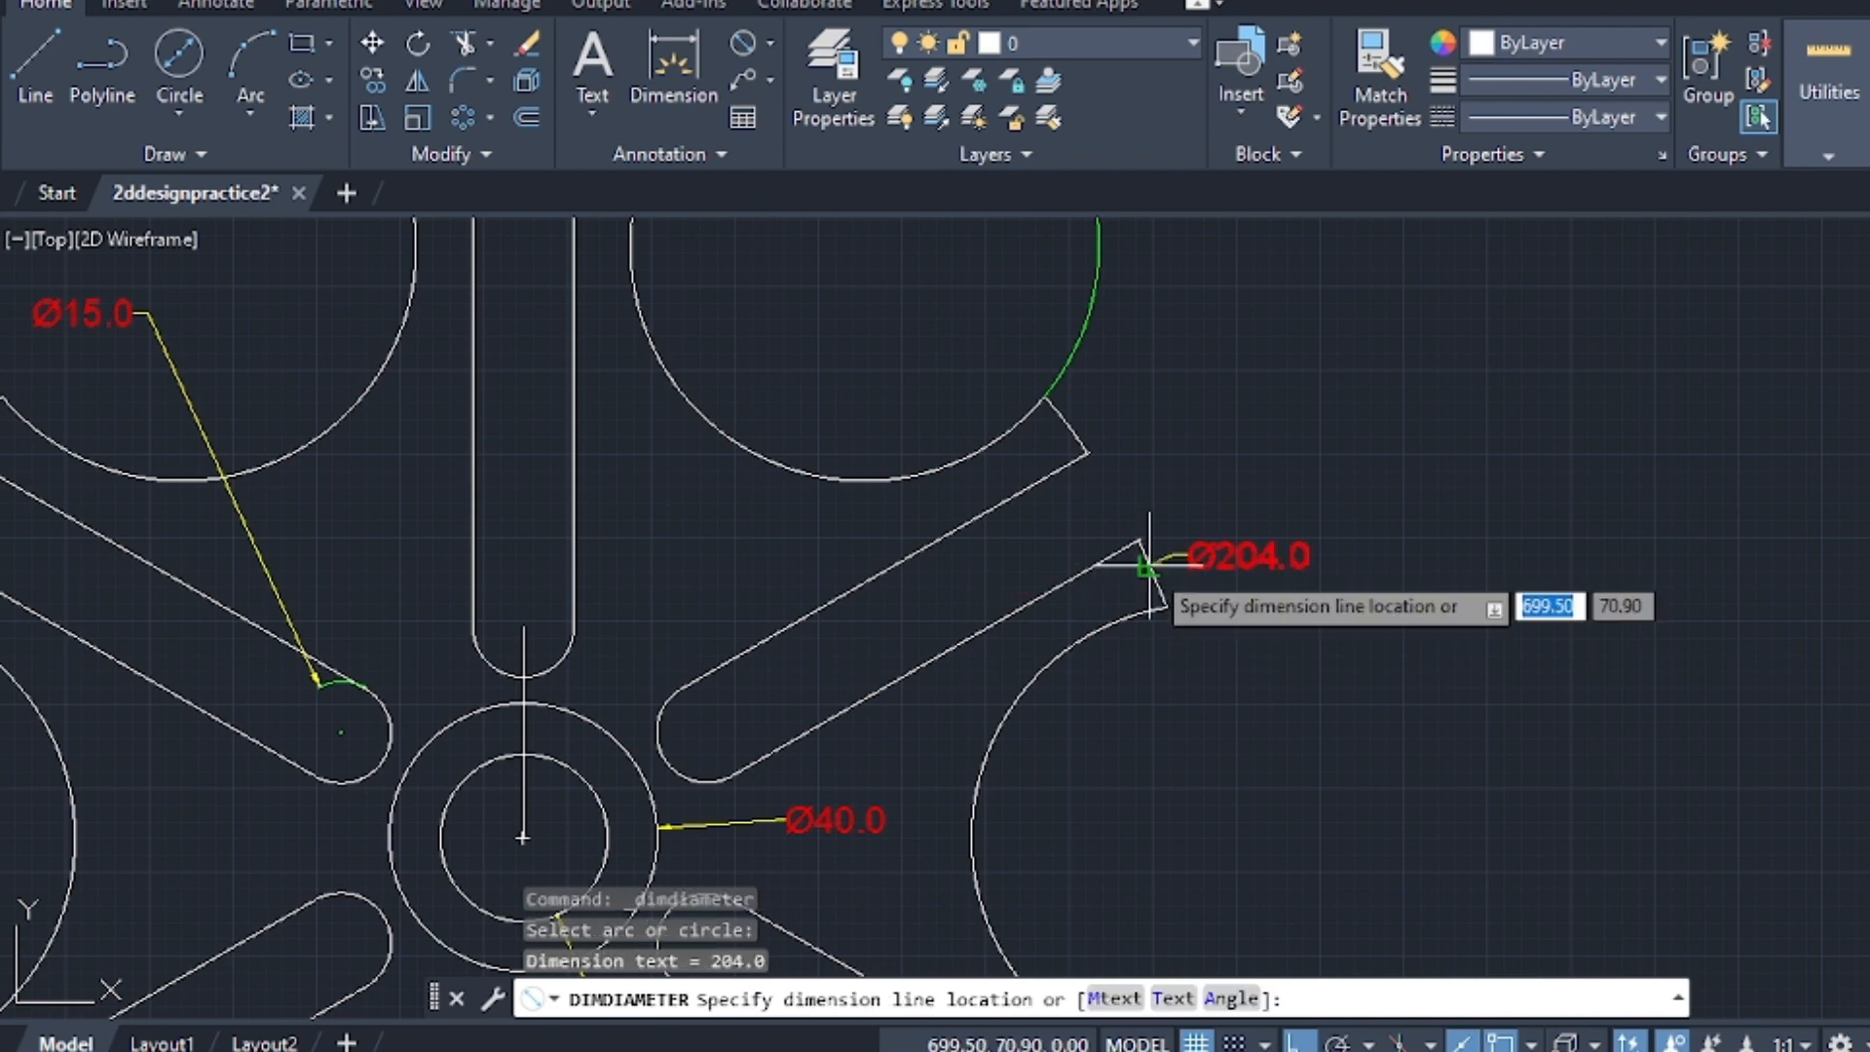
pyautogui.click(1273, 548)
pyautogui.scroll(1, 1300, 575)
pyautogui.scroll(-3, 1305, 573)
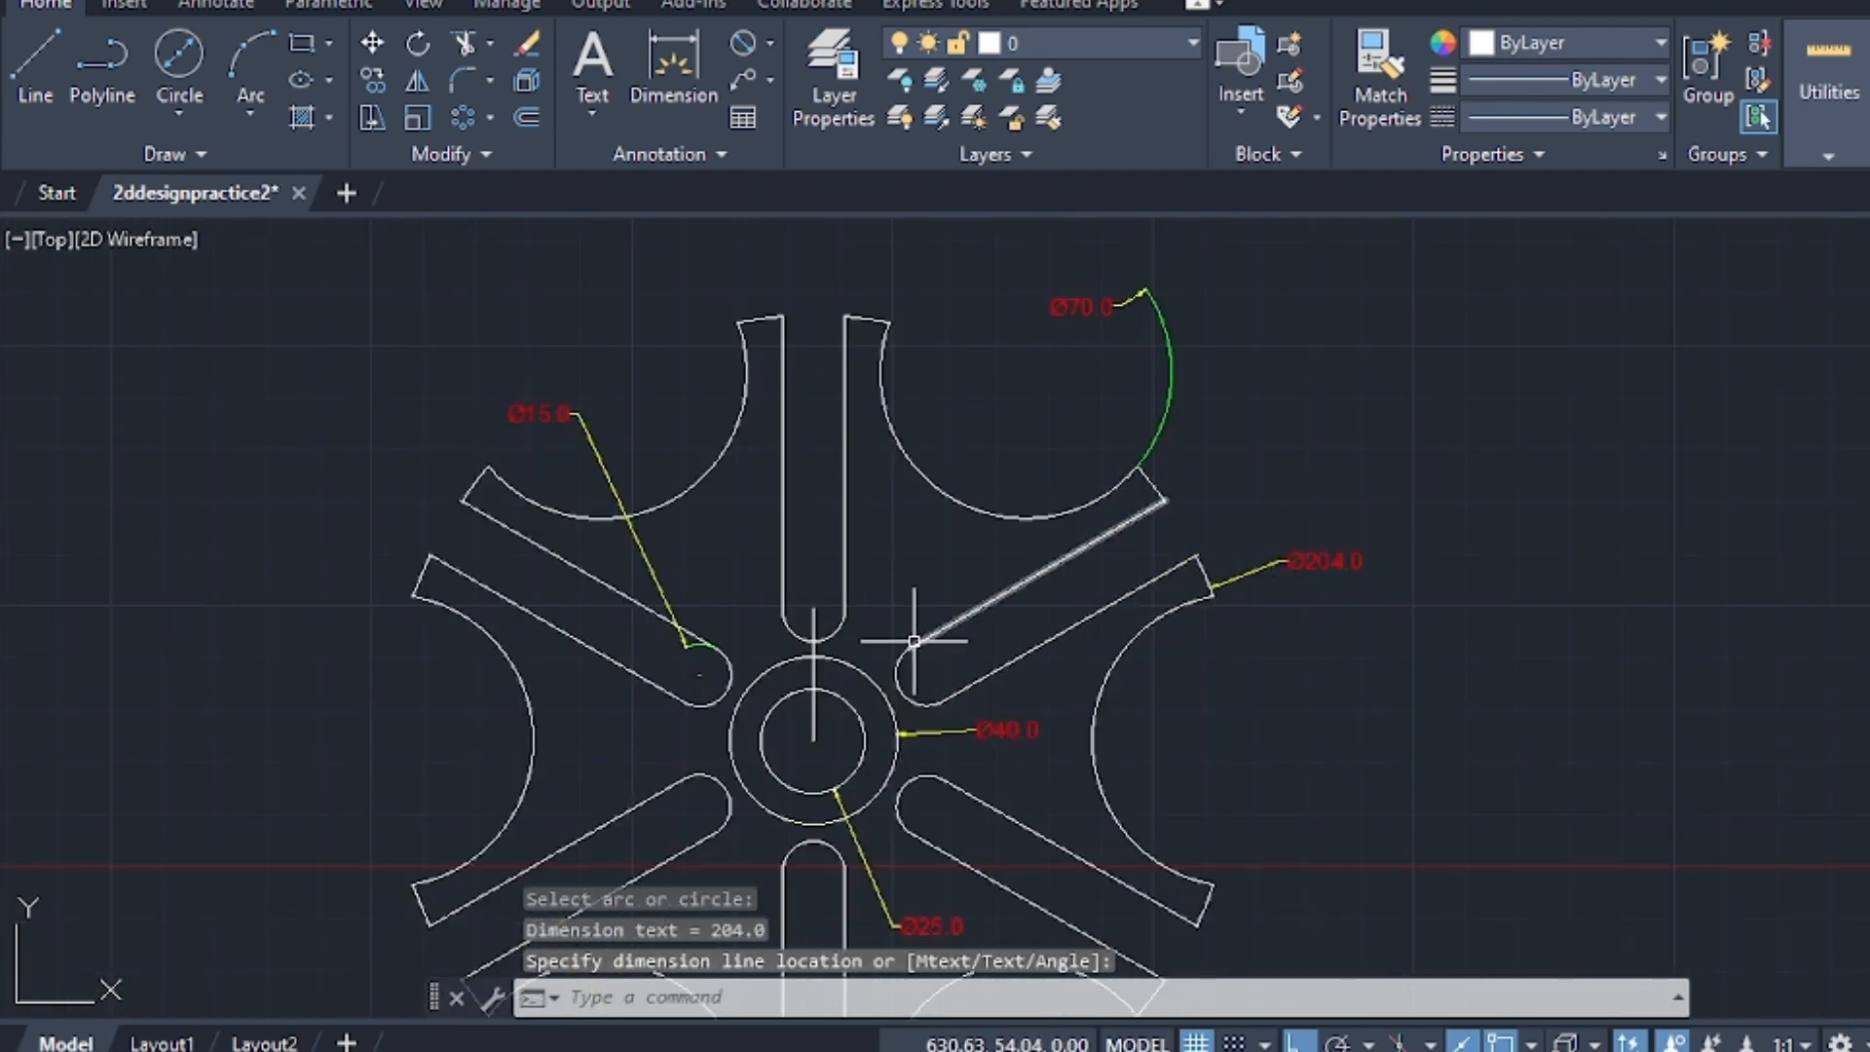
# Add a vertical linear dimension between the top slot's rounded end and the new wheel's outer hub circle, placed right of the gap
pyautogui.scroll(-1, 892, 636)
pyautogui.moveTo(901, 632); pyautogui.dragTo(1093, 501, button='middle')
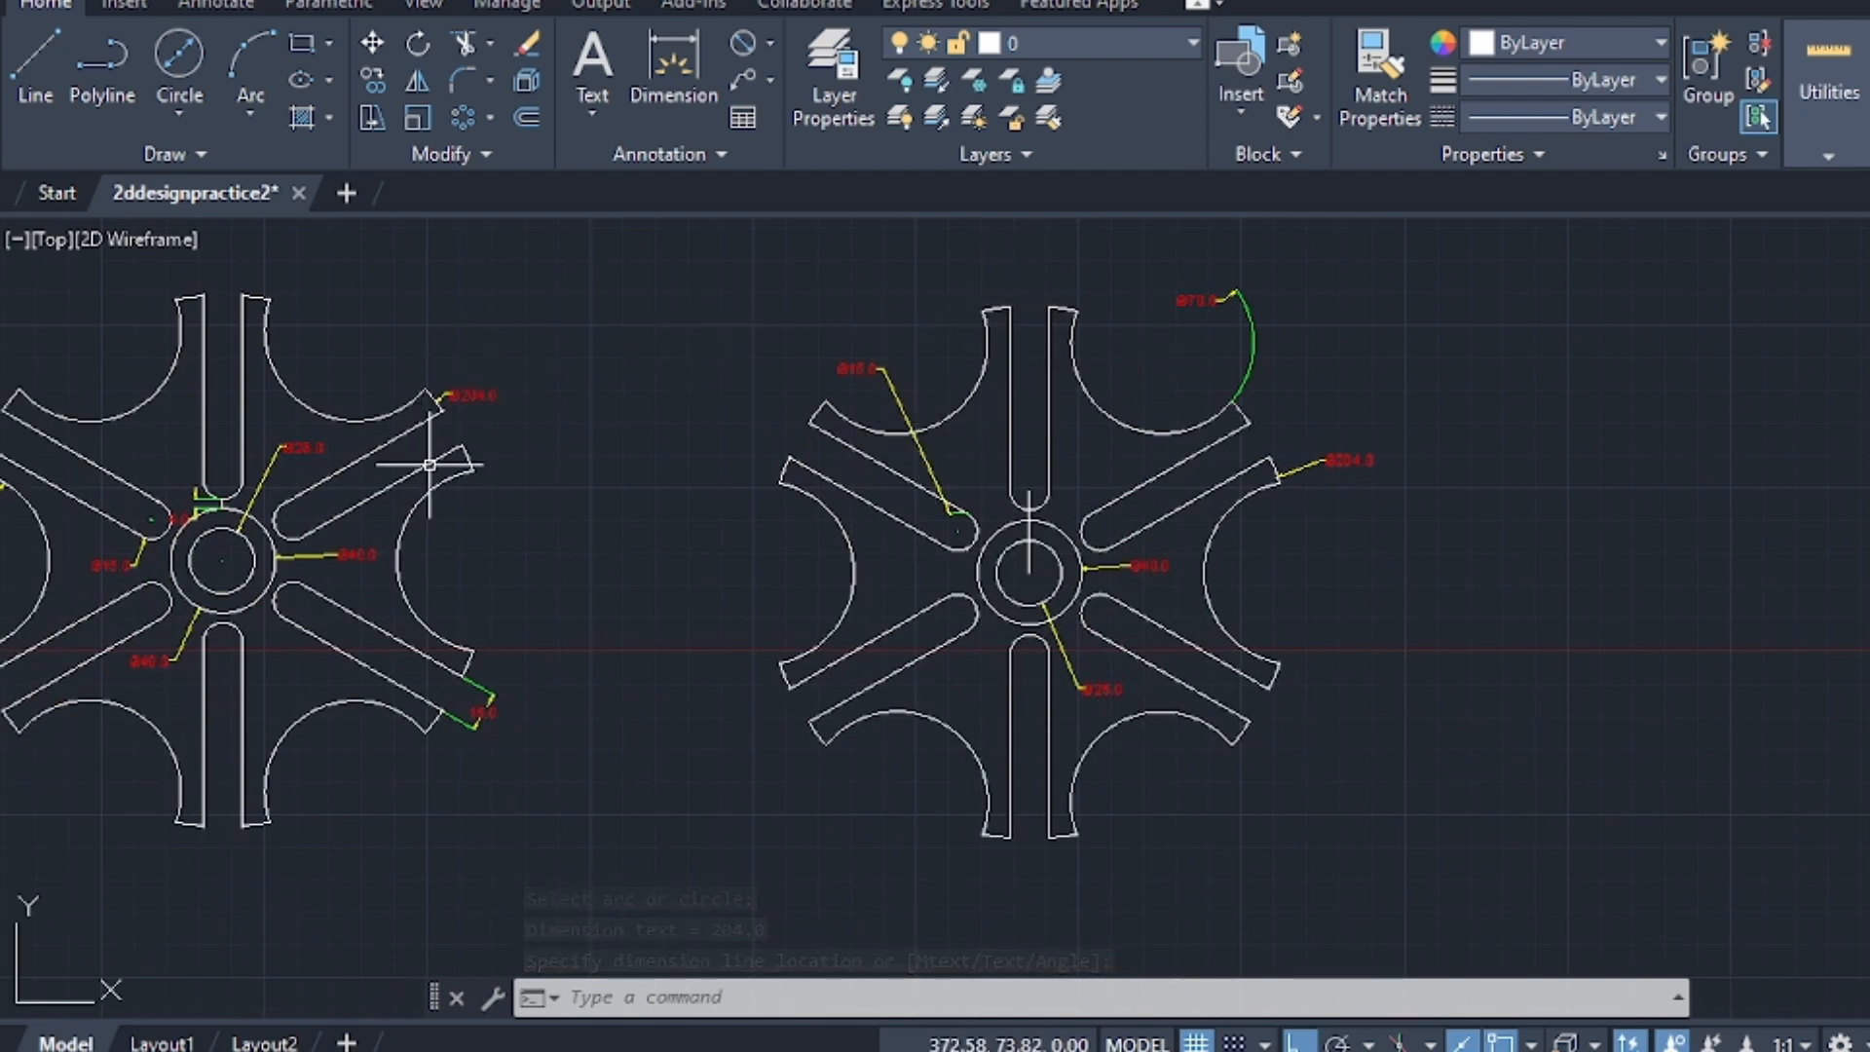
pyautogui.moveTo(447, 476); pyautogui.dragTo(594, 502, button='middle')
pyautogui.scroll(2, 1173, 537)
pyautogui.scroll(1, 1277, 538)
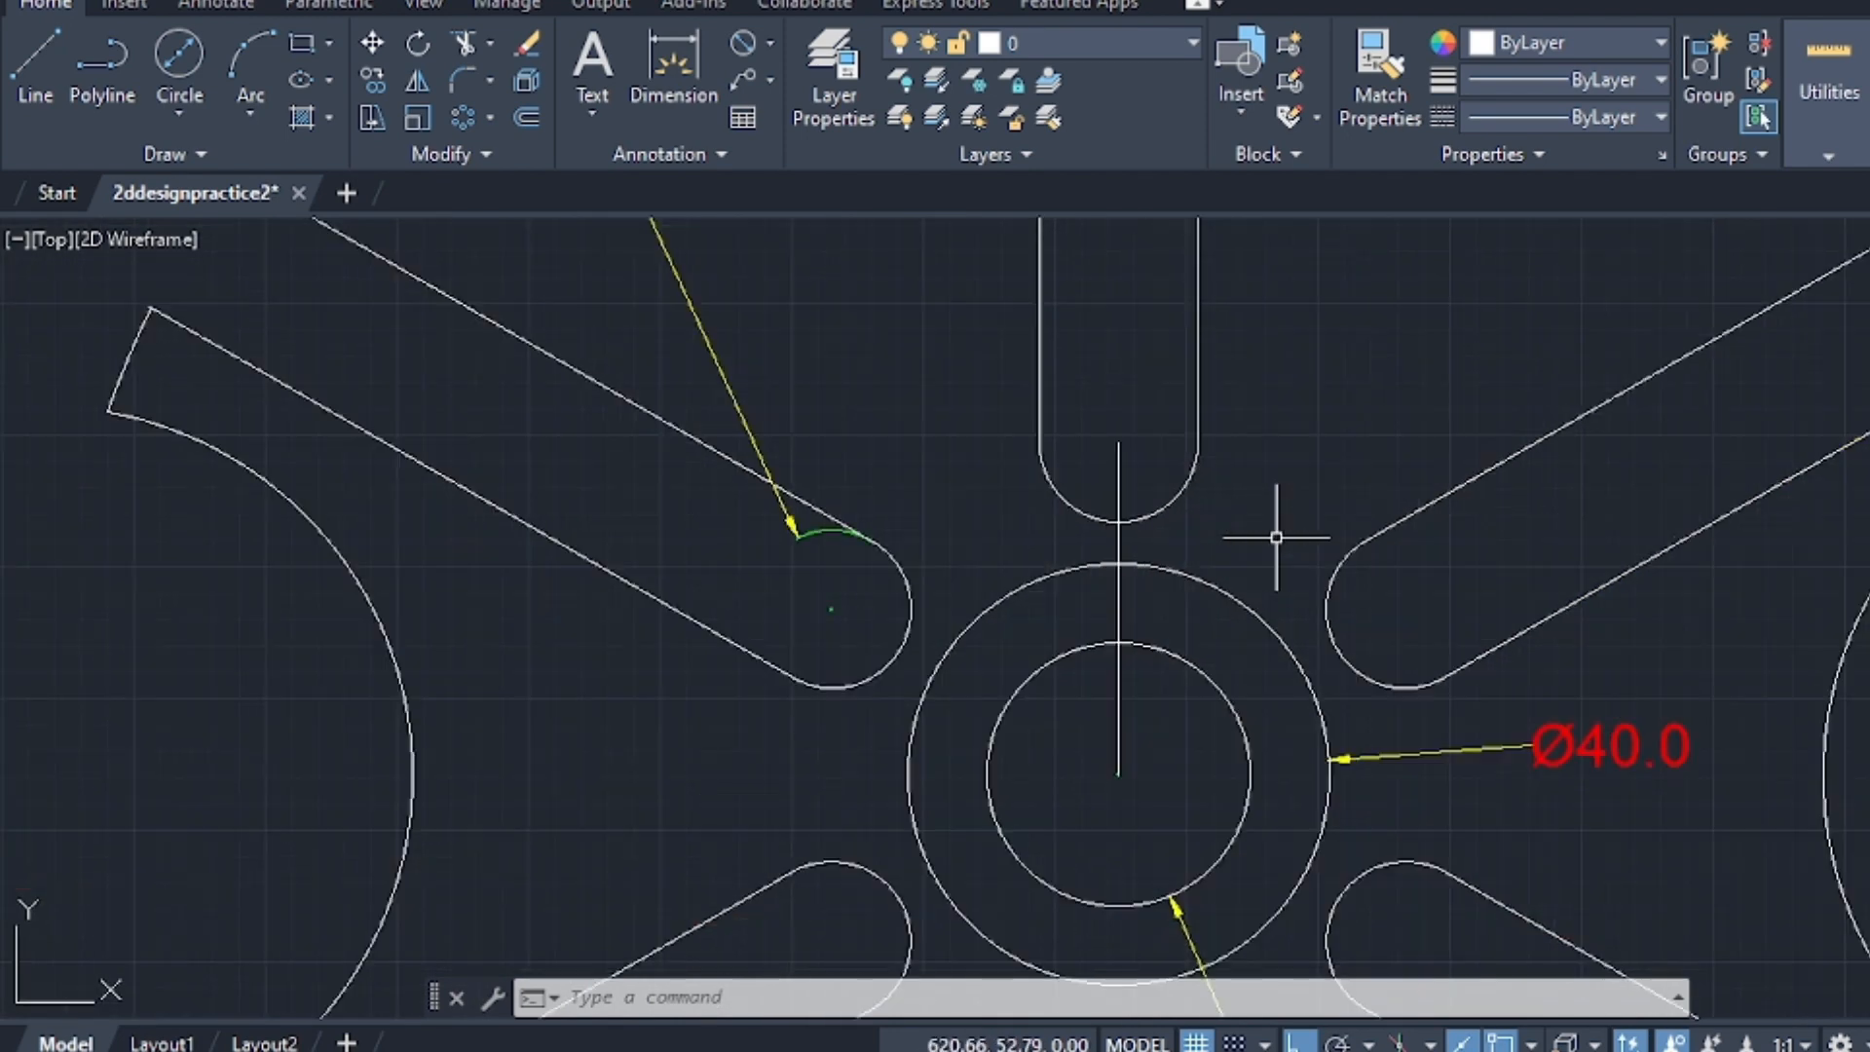
pyautogui.click(771, 44)
pyautogui.click(780, 81)
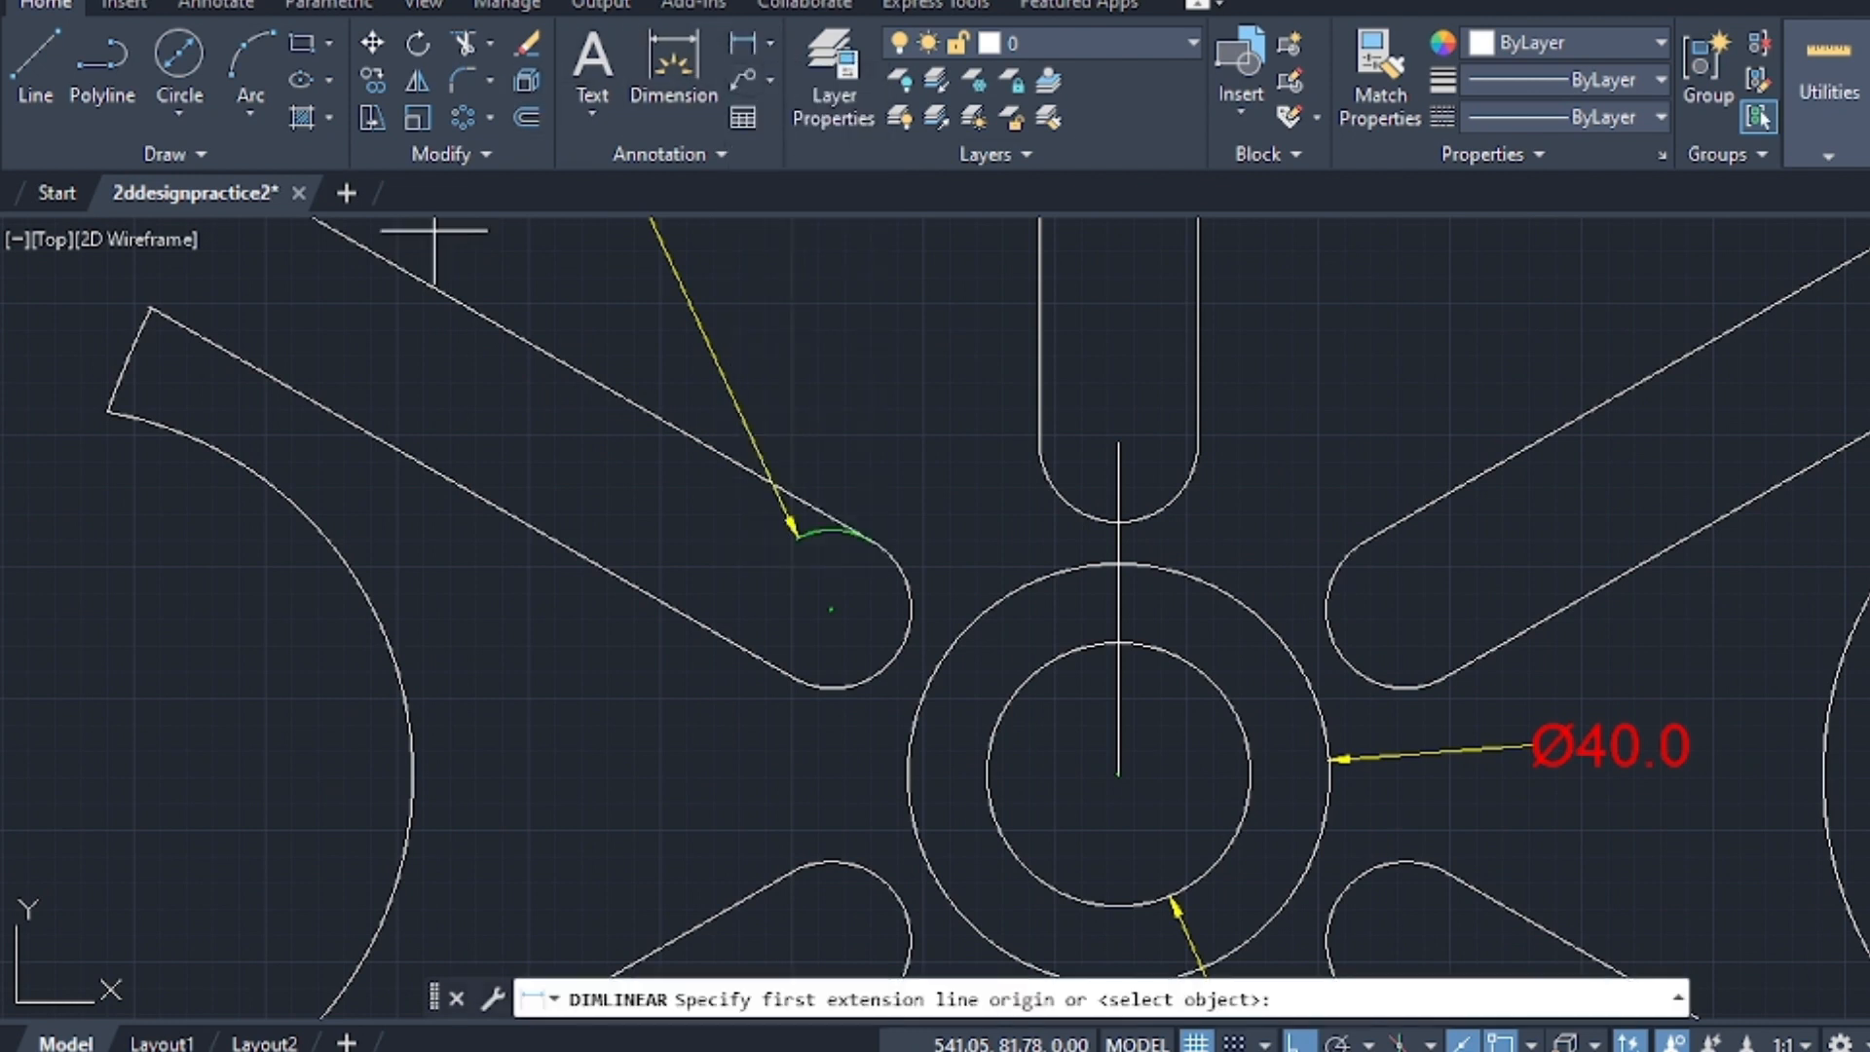
pyautogui.click(1119, 521)
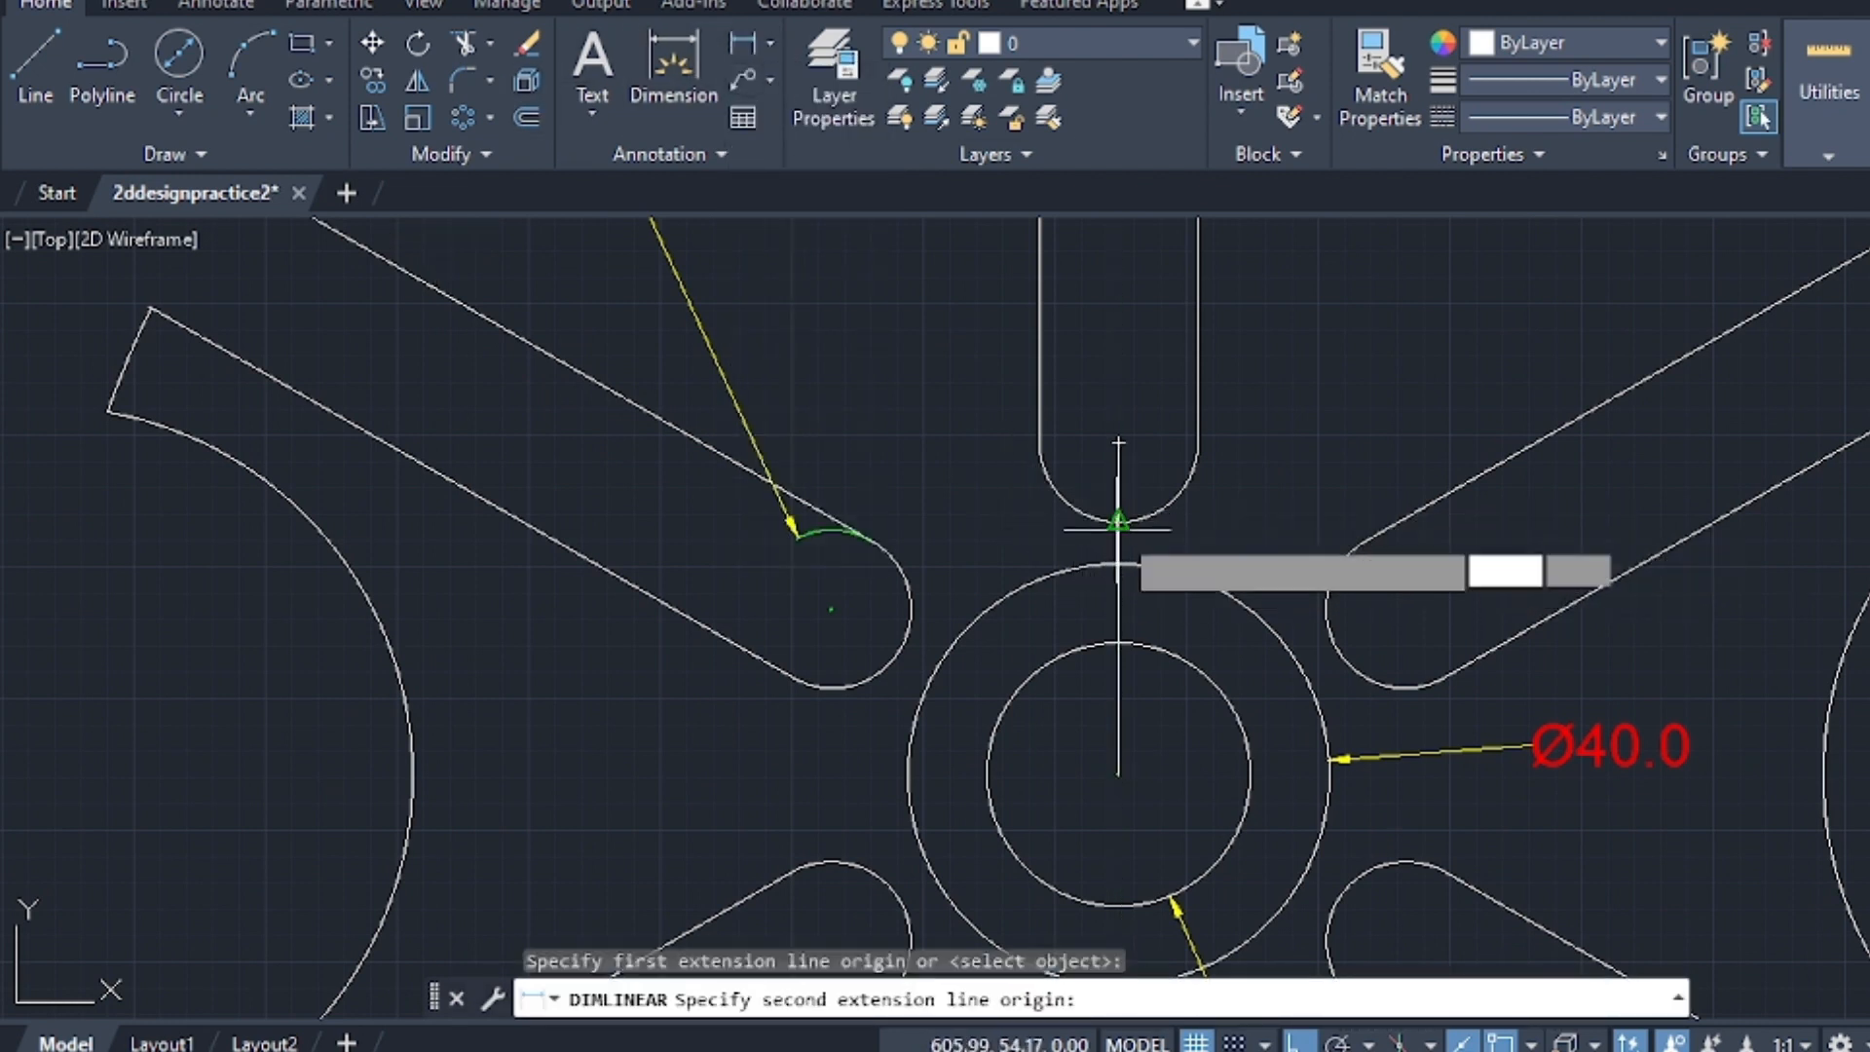
pyautogui.click(1119, 563)
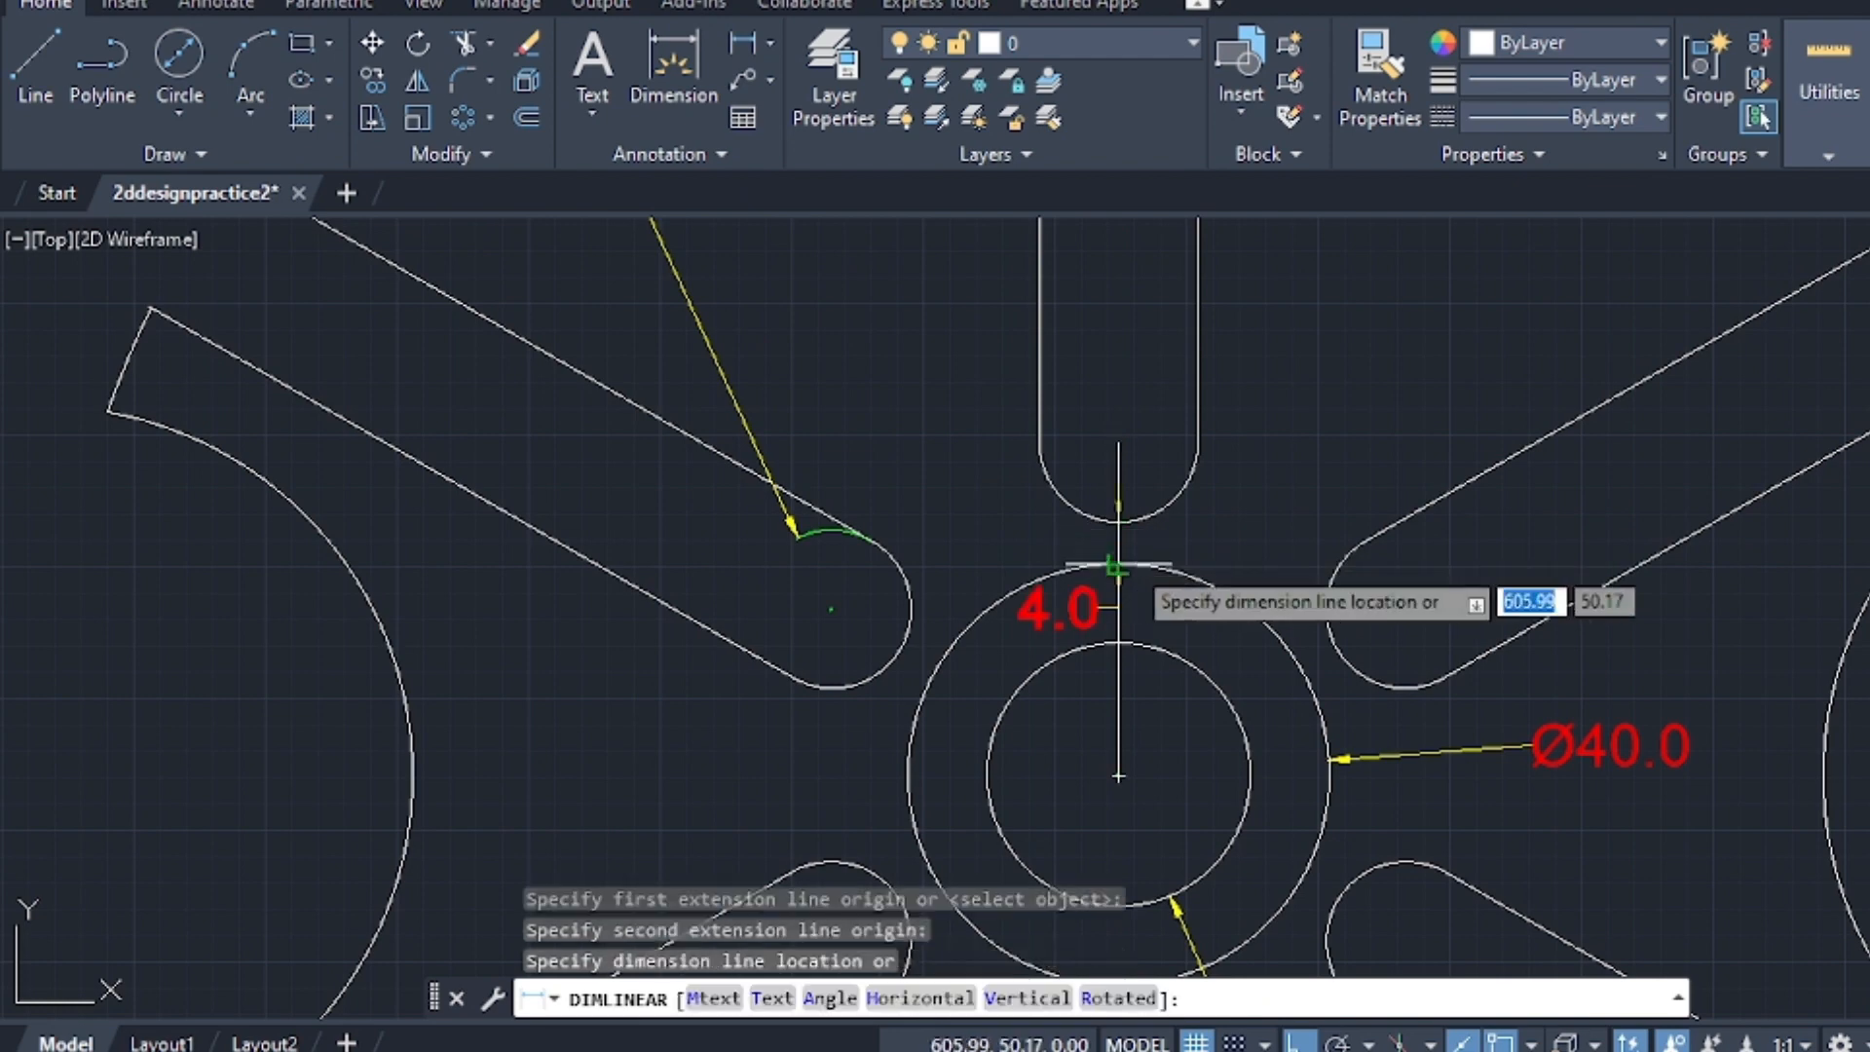
pyautogui.click(1272, 531)
pyautogui.scroll(-5, 1286, 551)
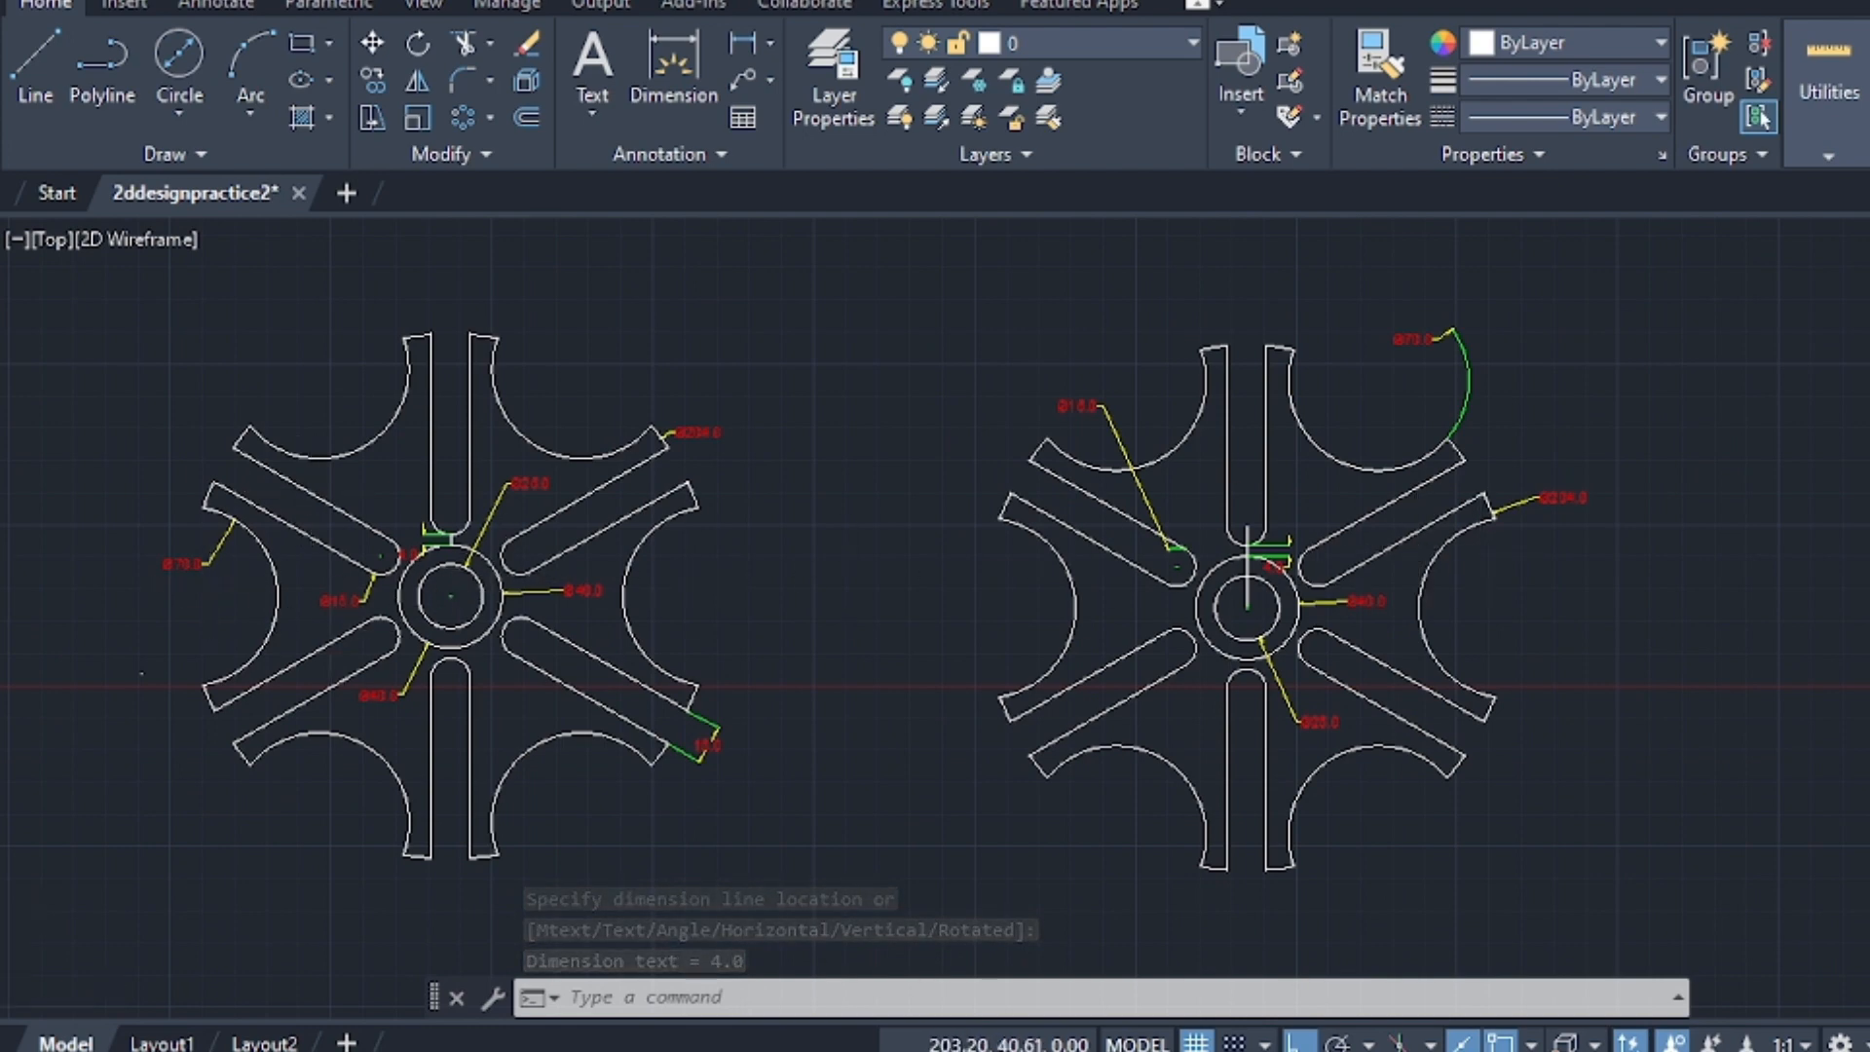
# Compare the new wheel's outline and dimensions with those of the reference wheel
pyautogui.scroll(4, 209, 582)
pyautogui.scroll(-4, 210, 582)
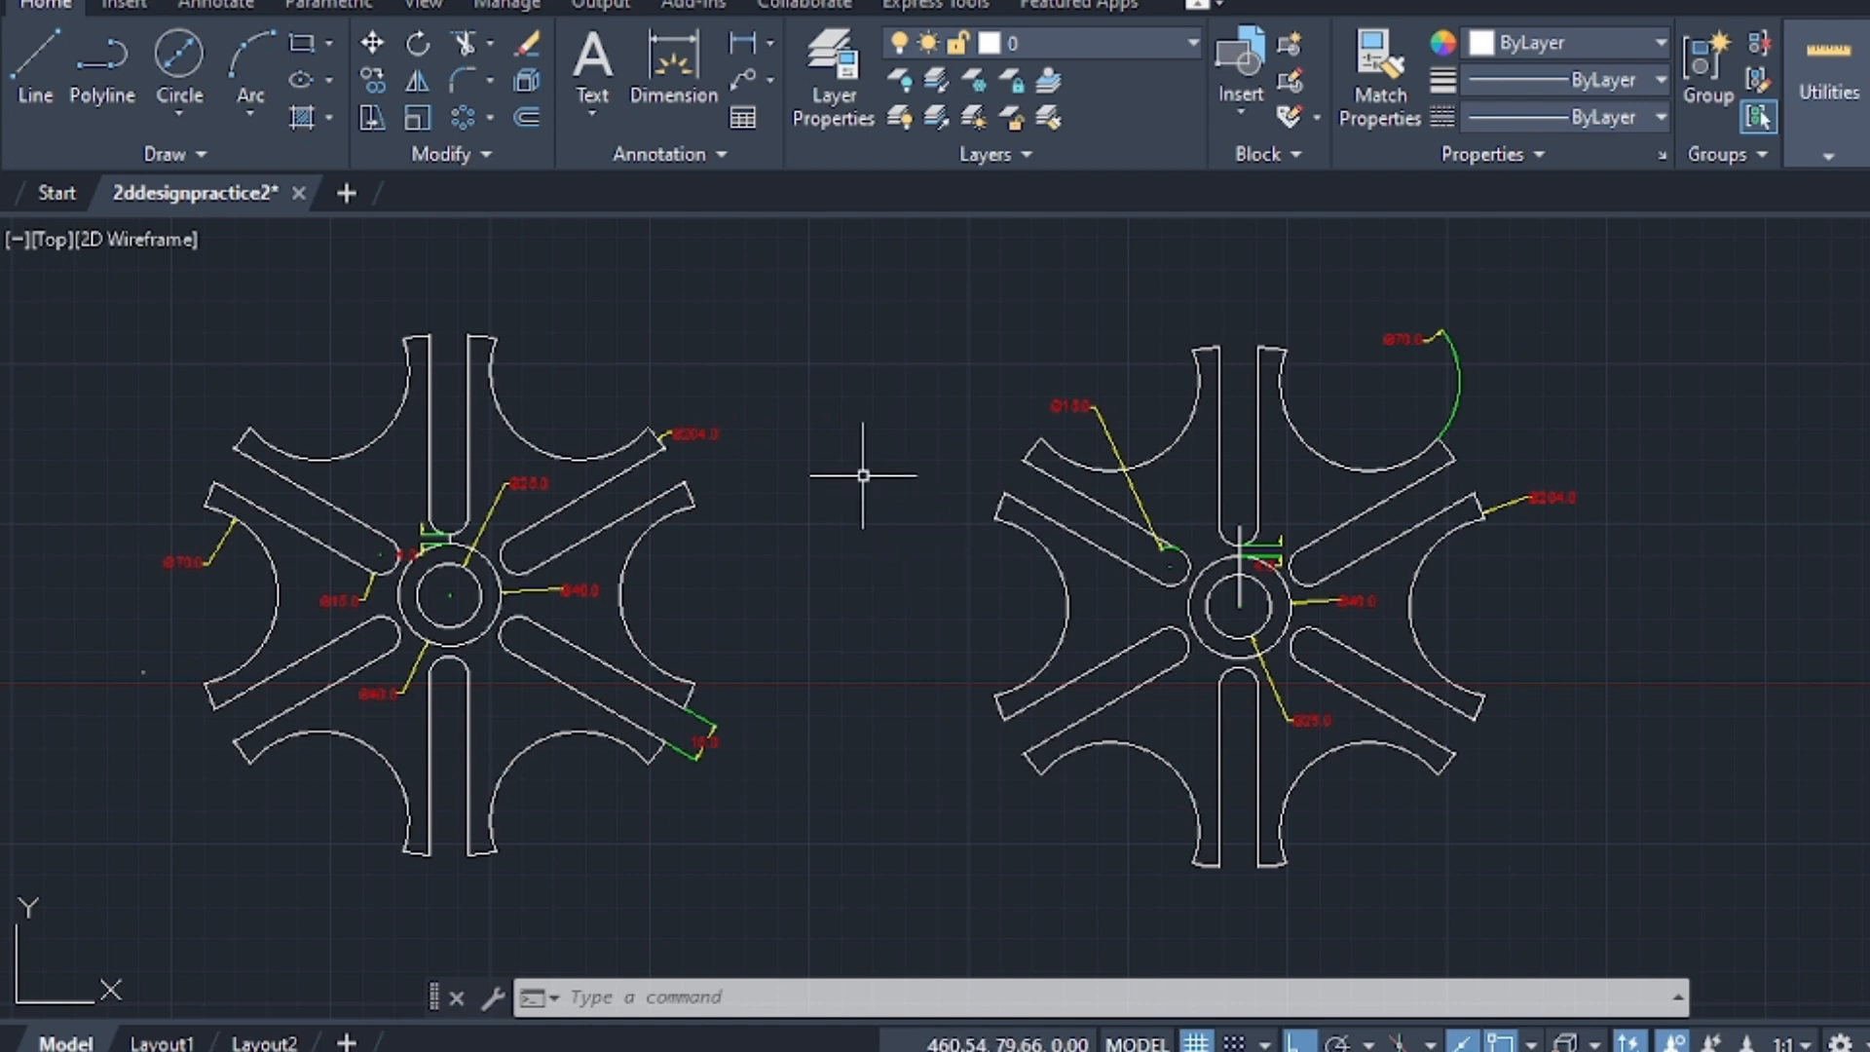
pyautogui.scroll(-2, 836, 466)
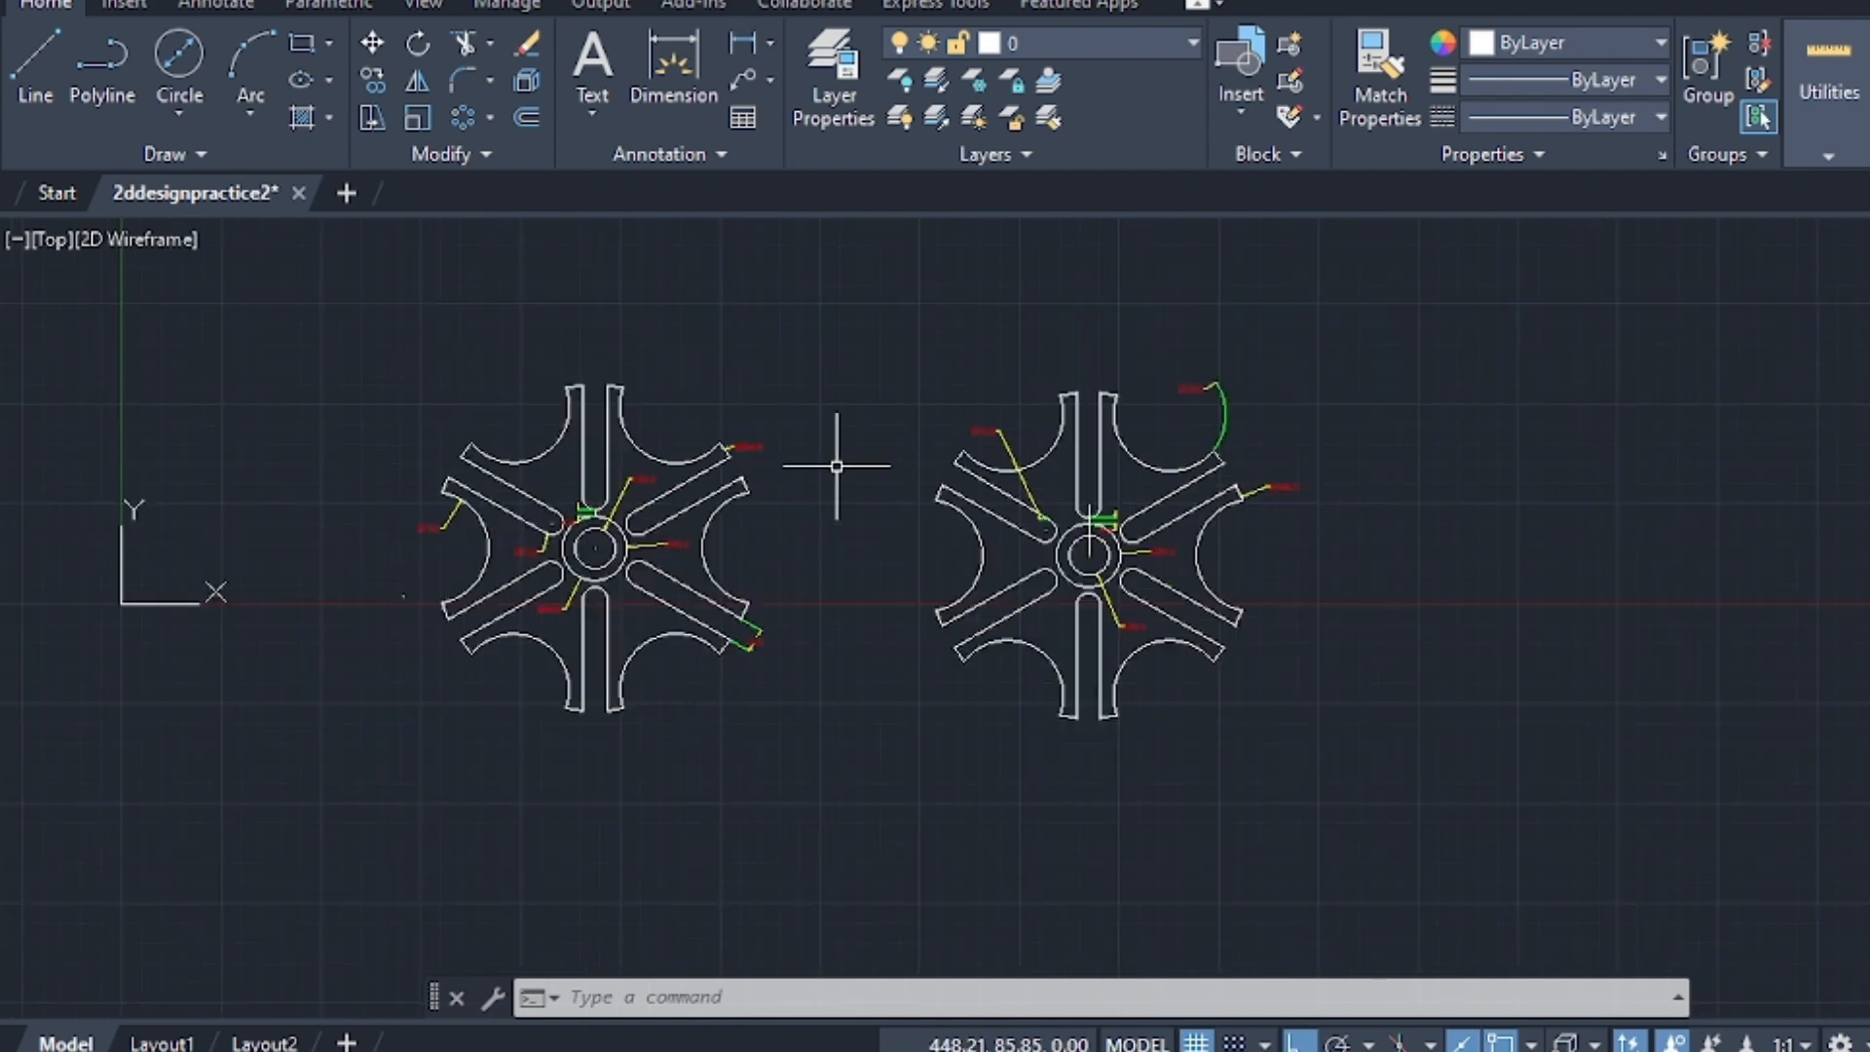
pyautogui.scroll(2, 837, 463)
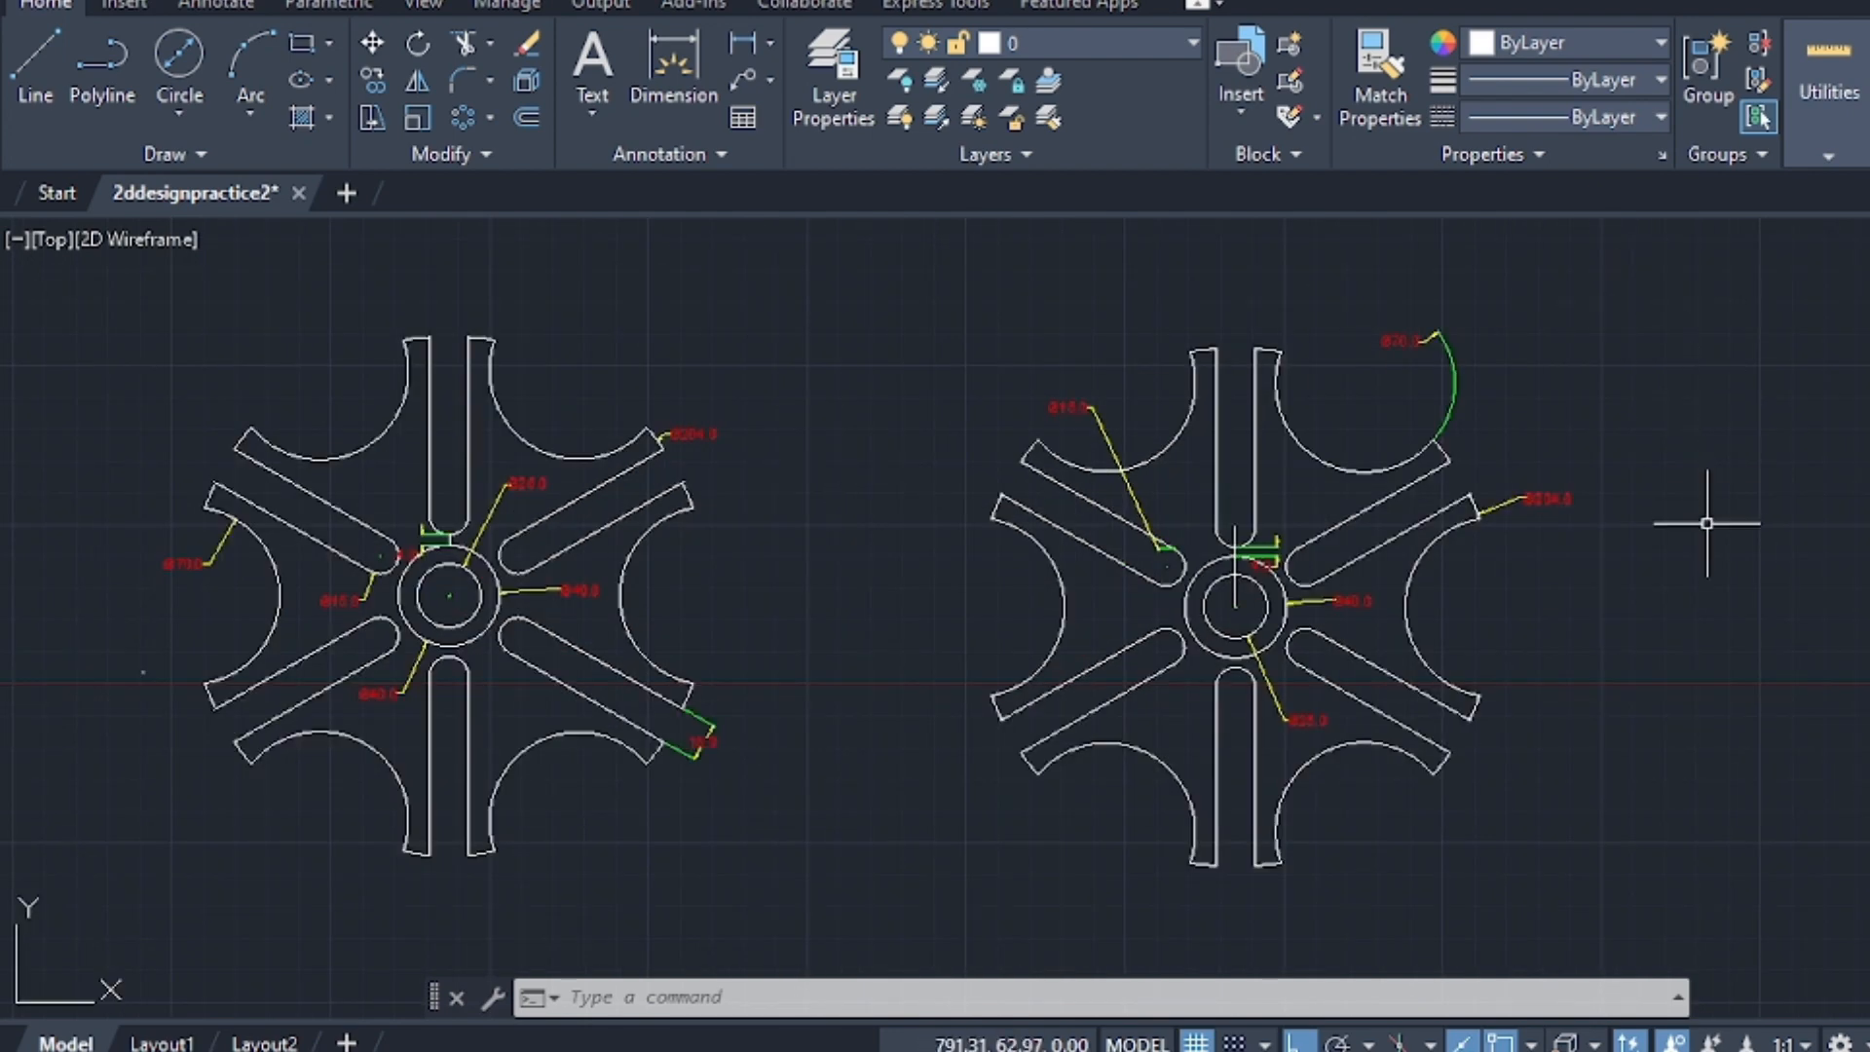
pyautogui.scroll(-2, 1690, 577)
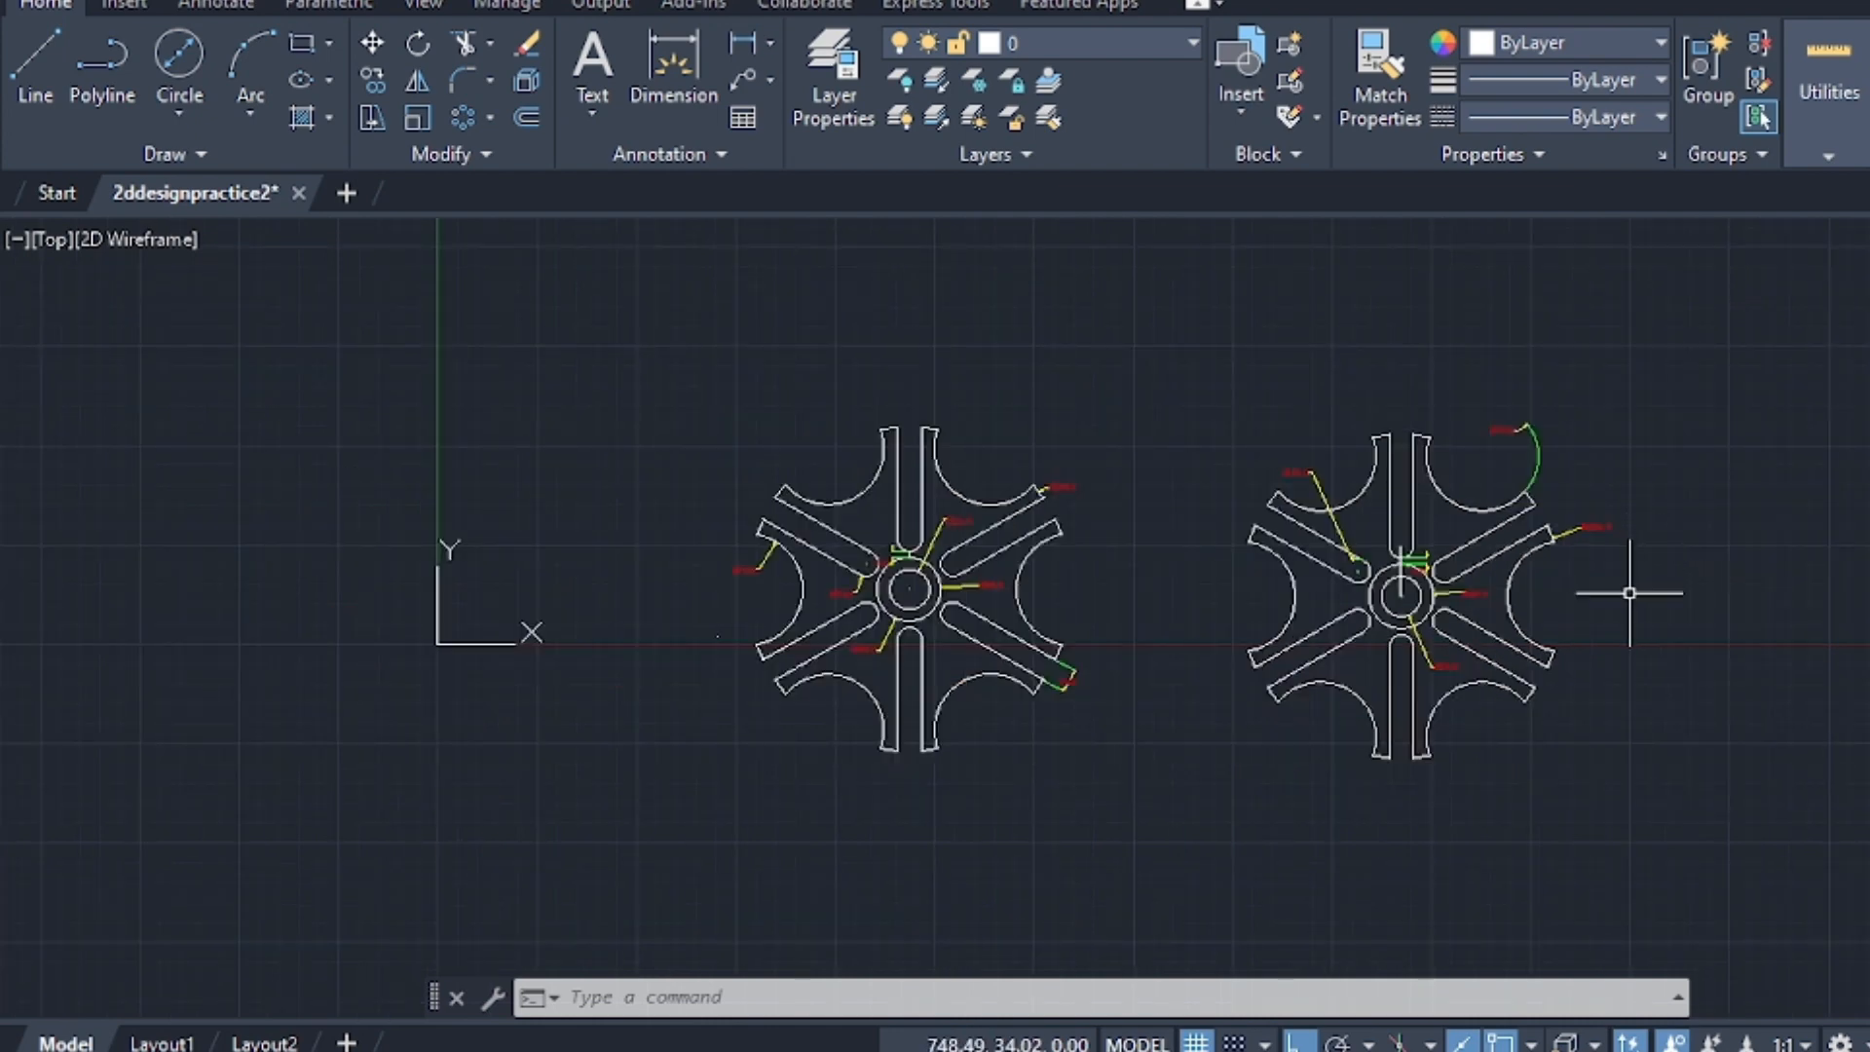
pyautogui.moveTo(1633, 601); pyautogui.dragTo(1223, 586, button='middle')
pyautogui.scroll(2, 1085, 581)
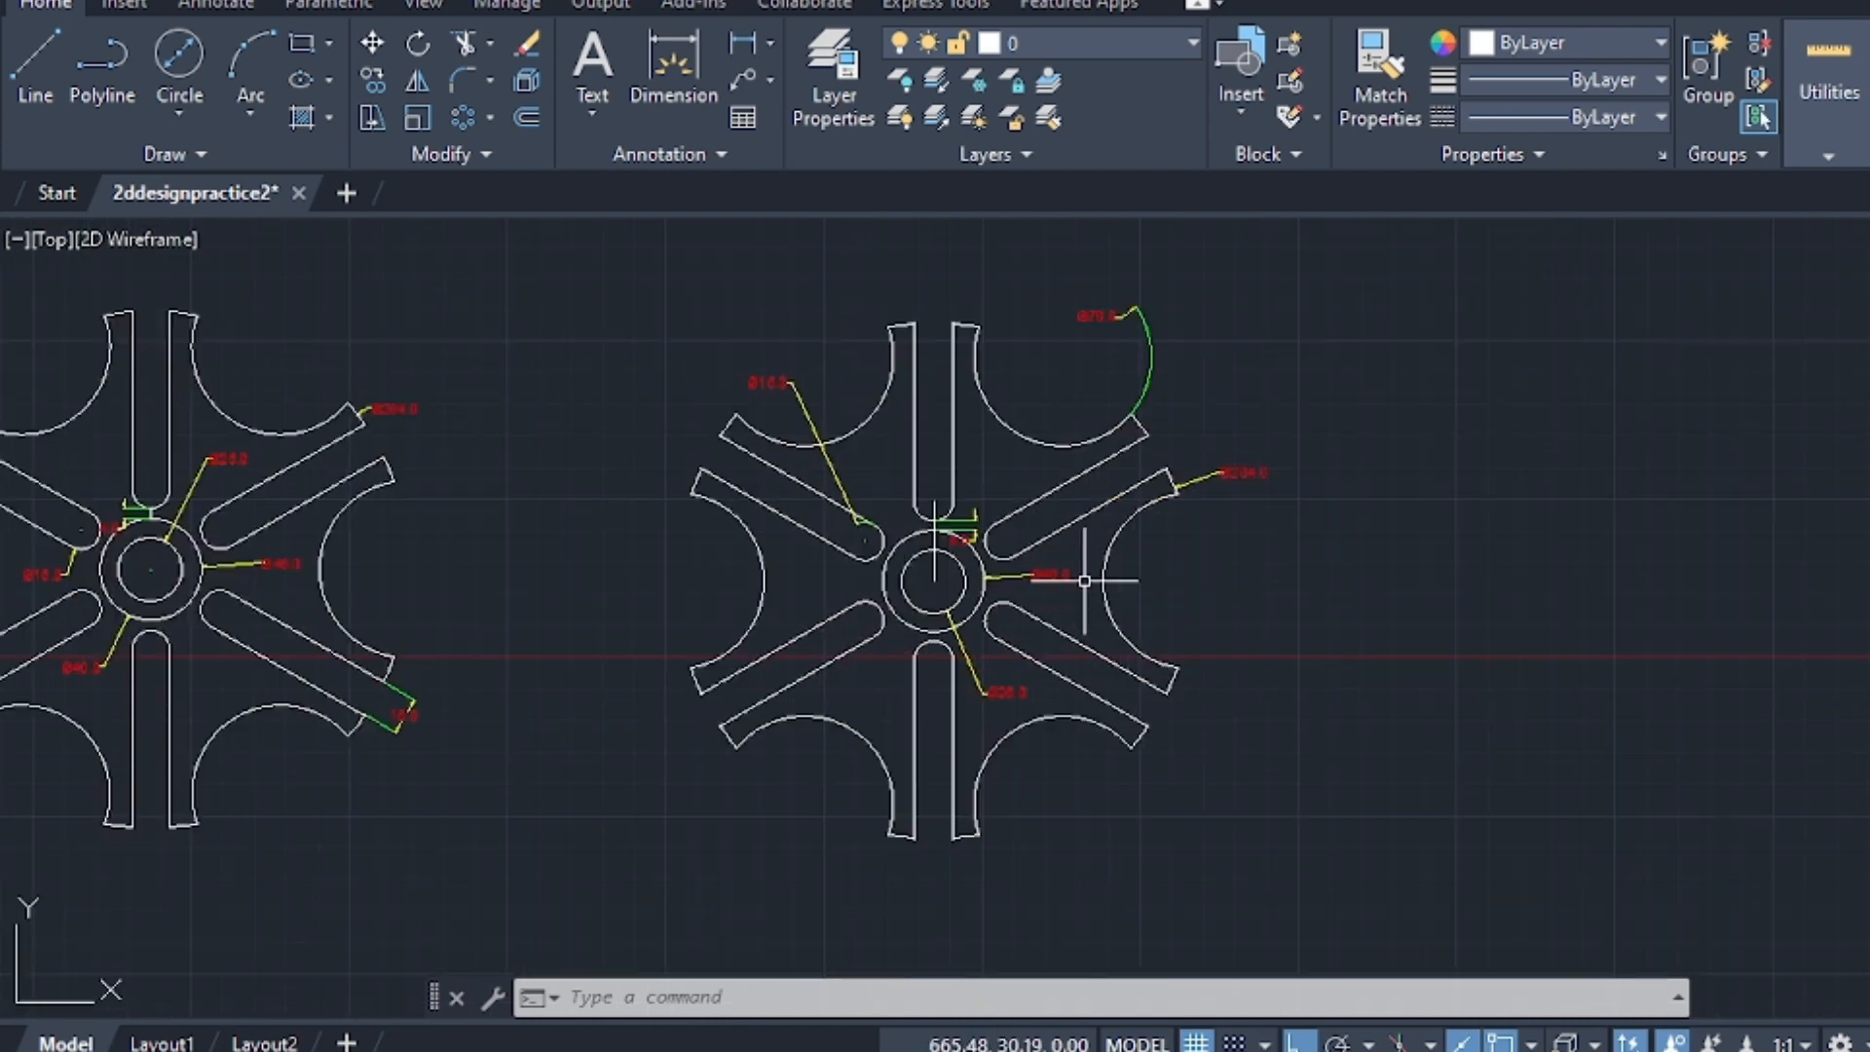
pyautogui.scroll(4, 478, 528)
pyautogui.scroll(-4, 478, 528)
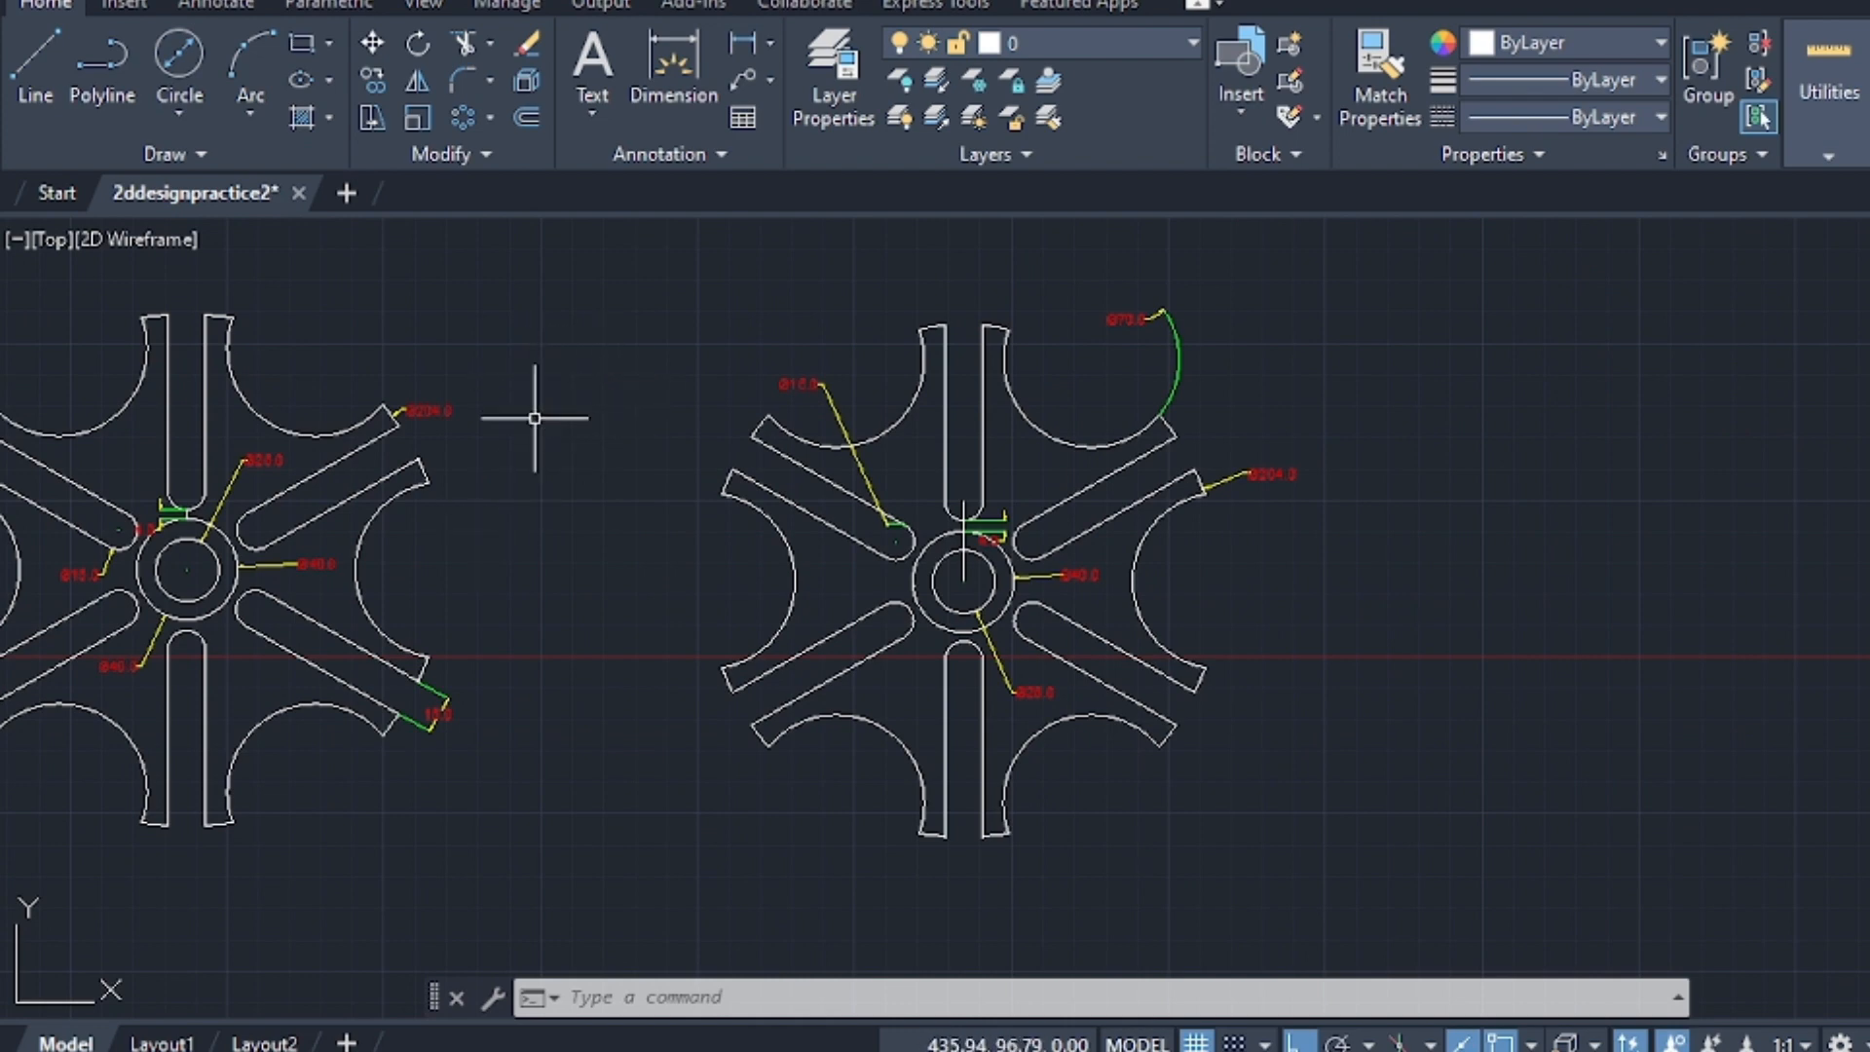
pyautogui.moveTo(530, 526)
pyautogui.mouseDown(button='middle')
pyautogui.moveTo(818, 584)
pyautogui.moveTo(769, 550)
pyautogui.mouseUp(button='middle')
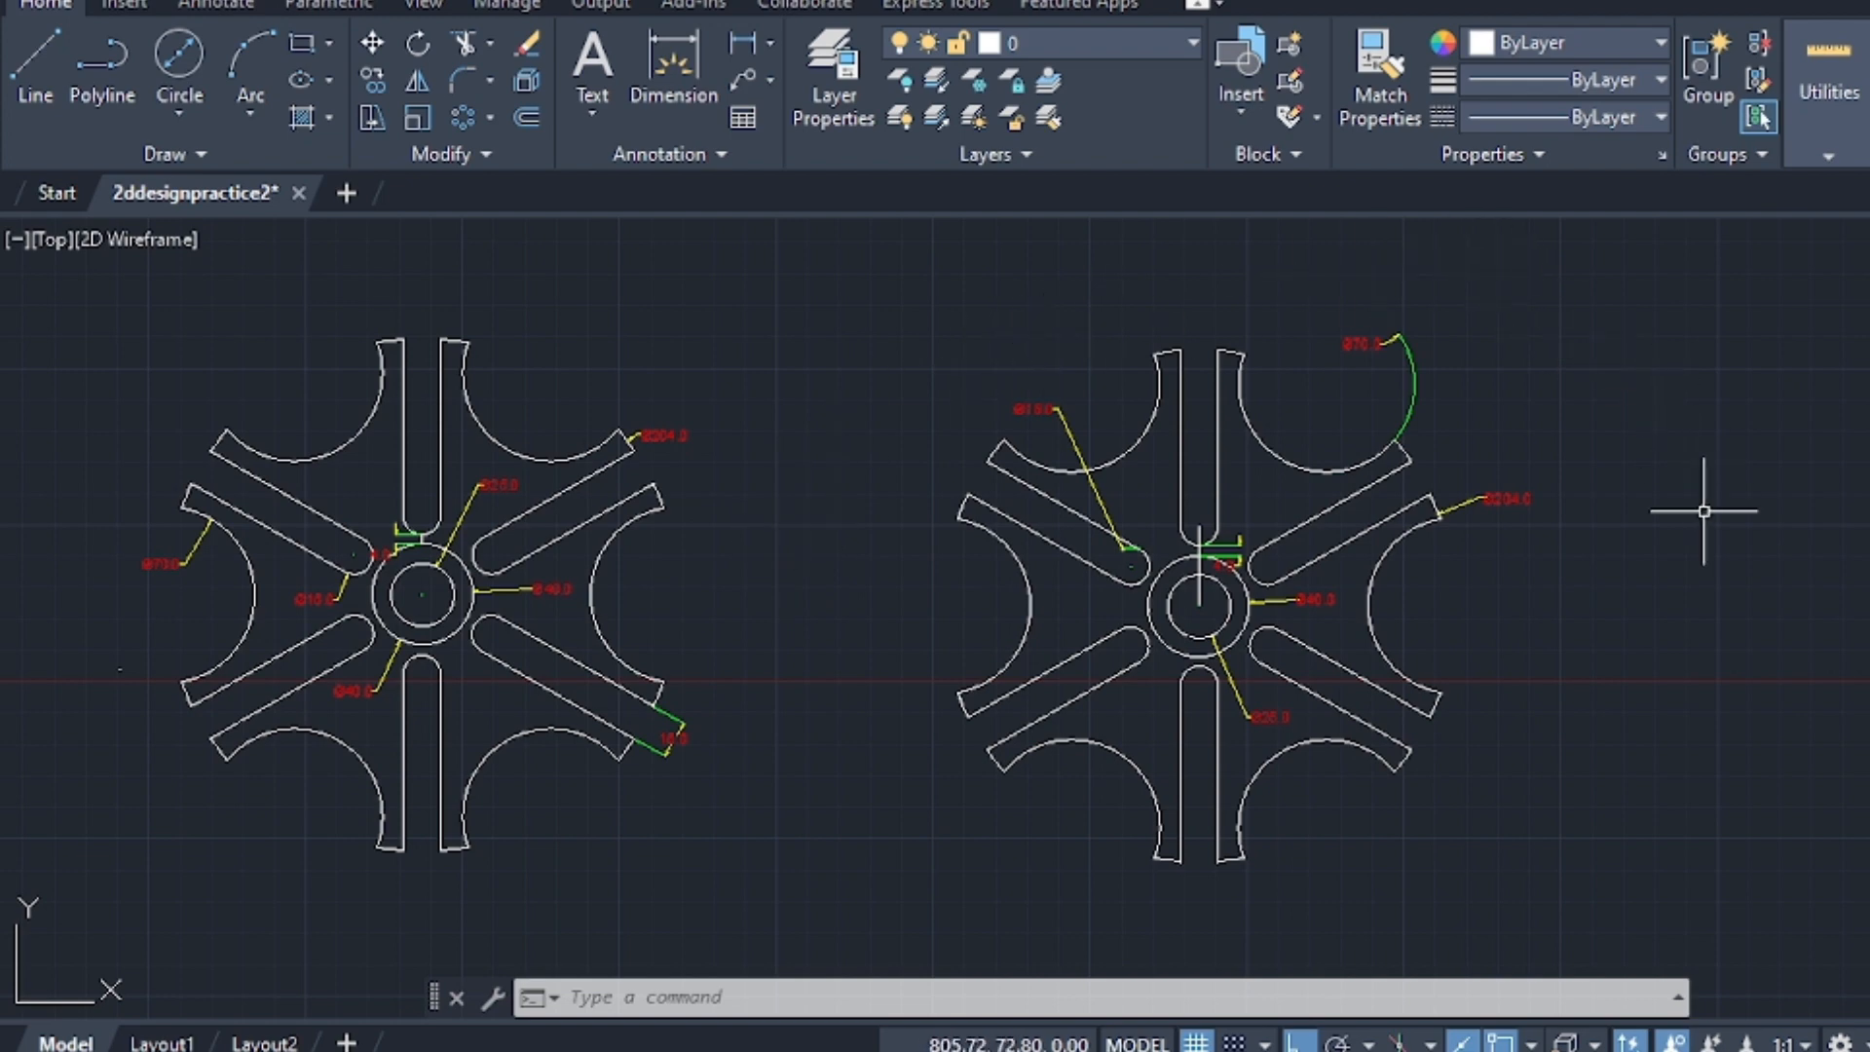
pyautogui.scroll(-2, 1537, 652)
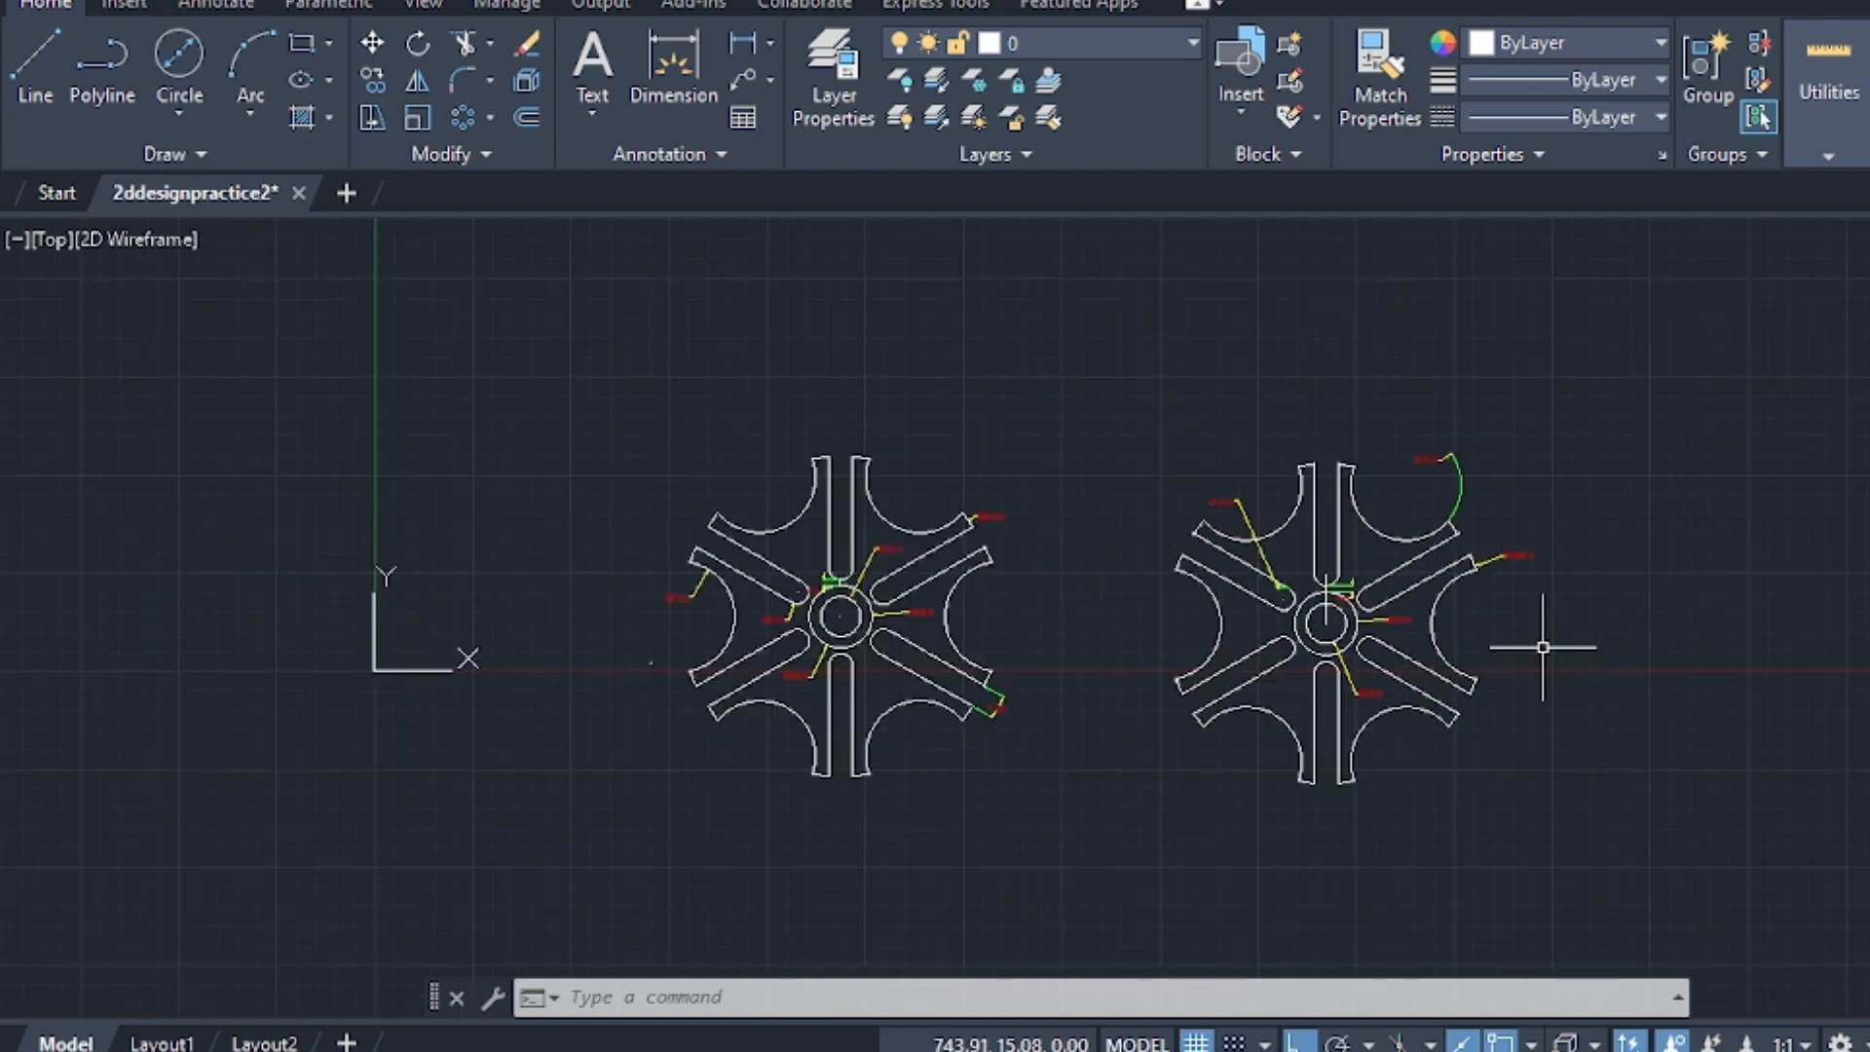
pyautogui.scroll(2, 1543, 647)
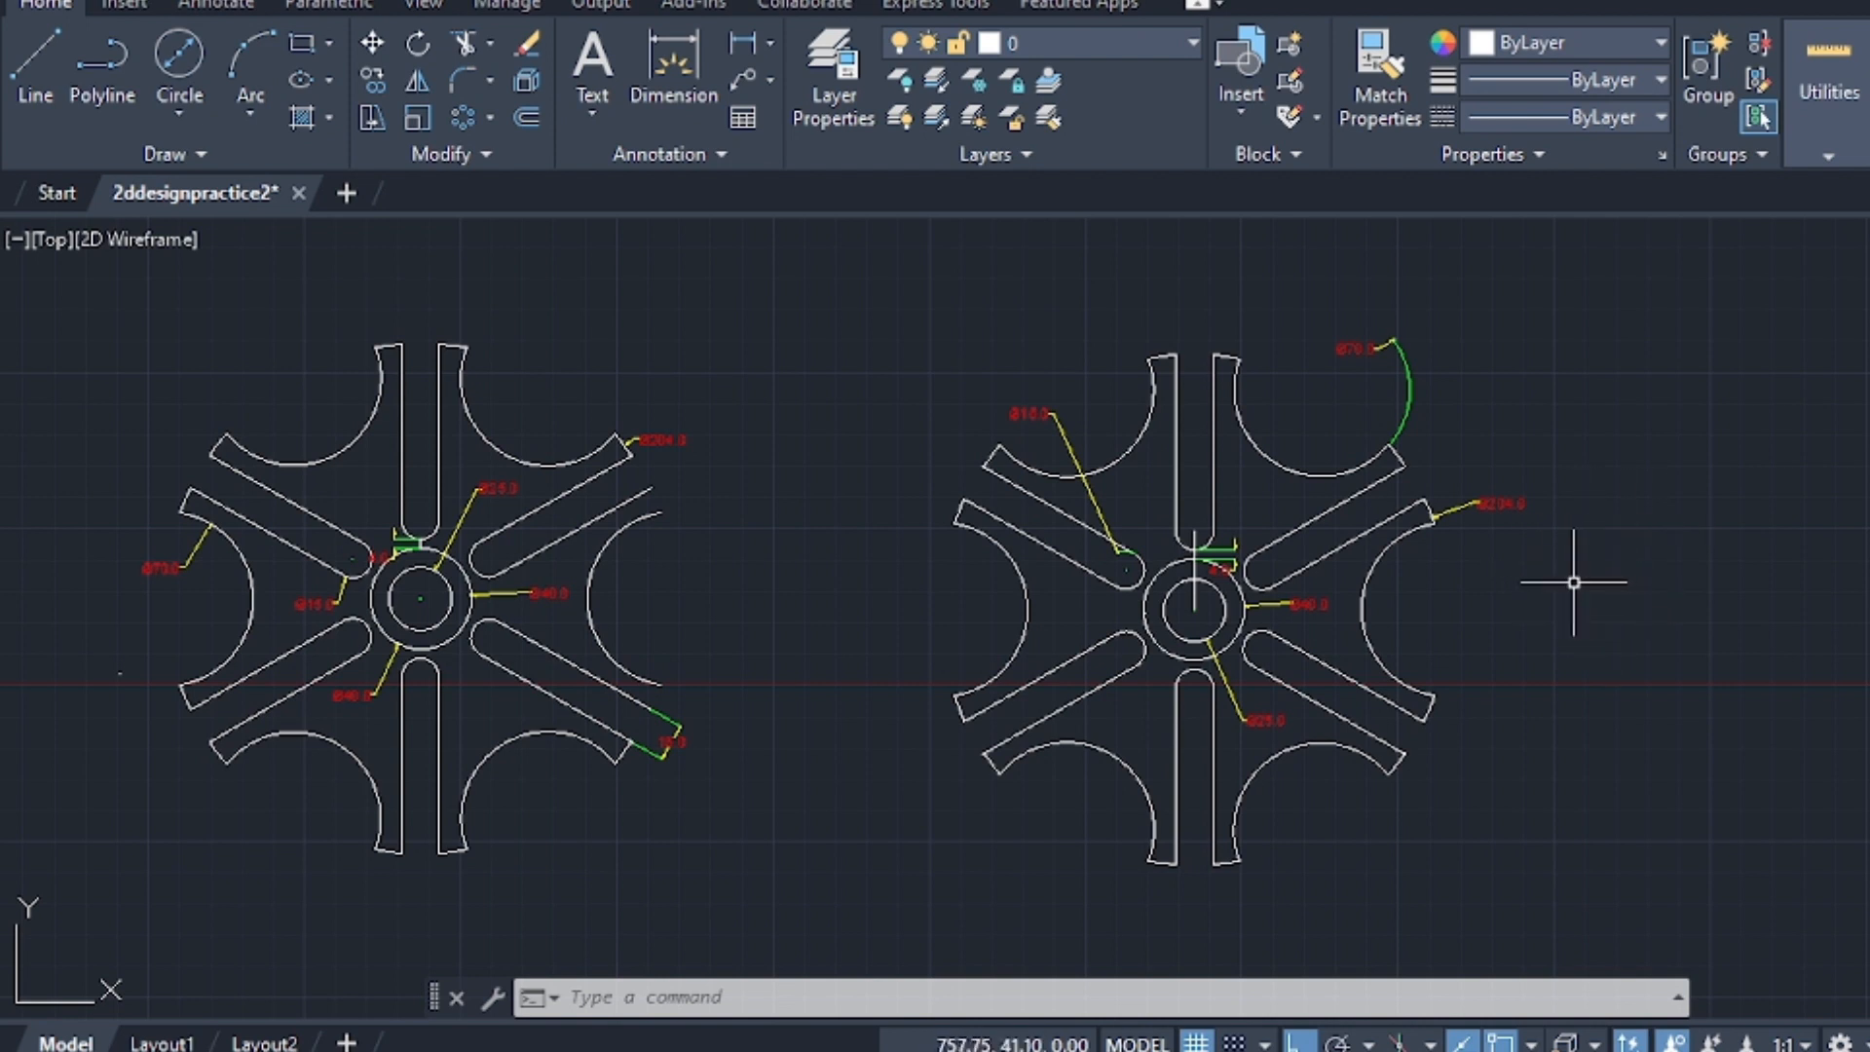
pyautogui.scroll(-3, 1574, 583)
pyautogui.scroll(3, 1569, 588)
pyautogui.moveTo(1673, 582); pyautogui.dragTo(1453, 627, button='middle')
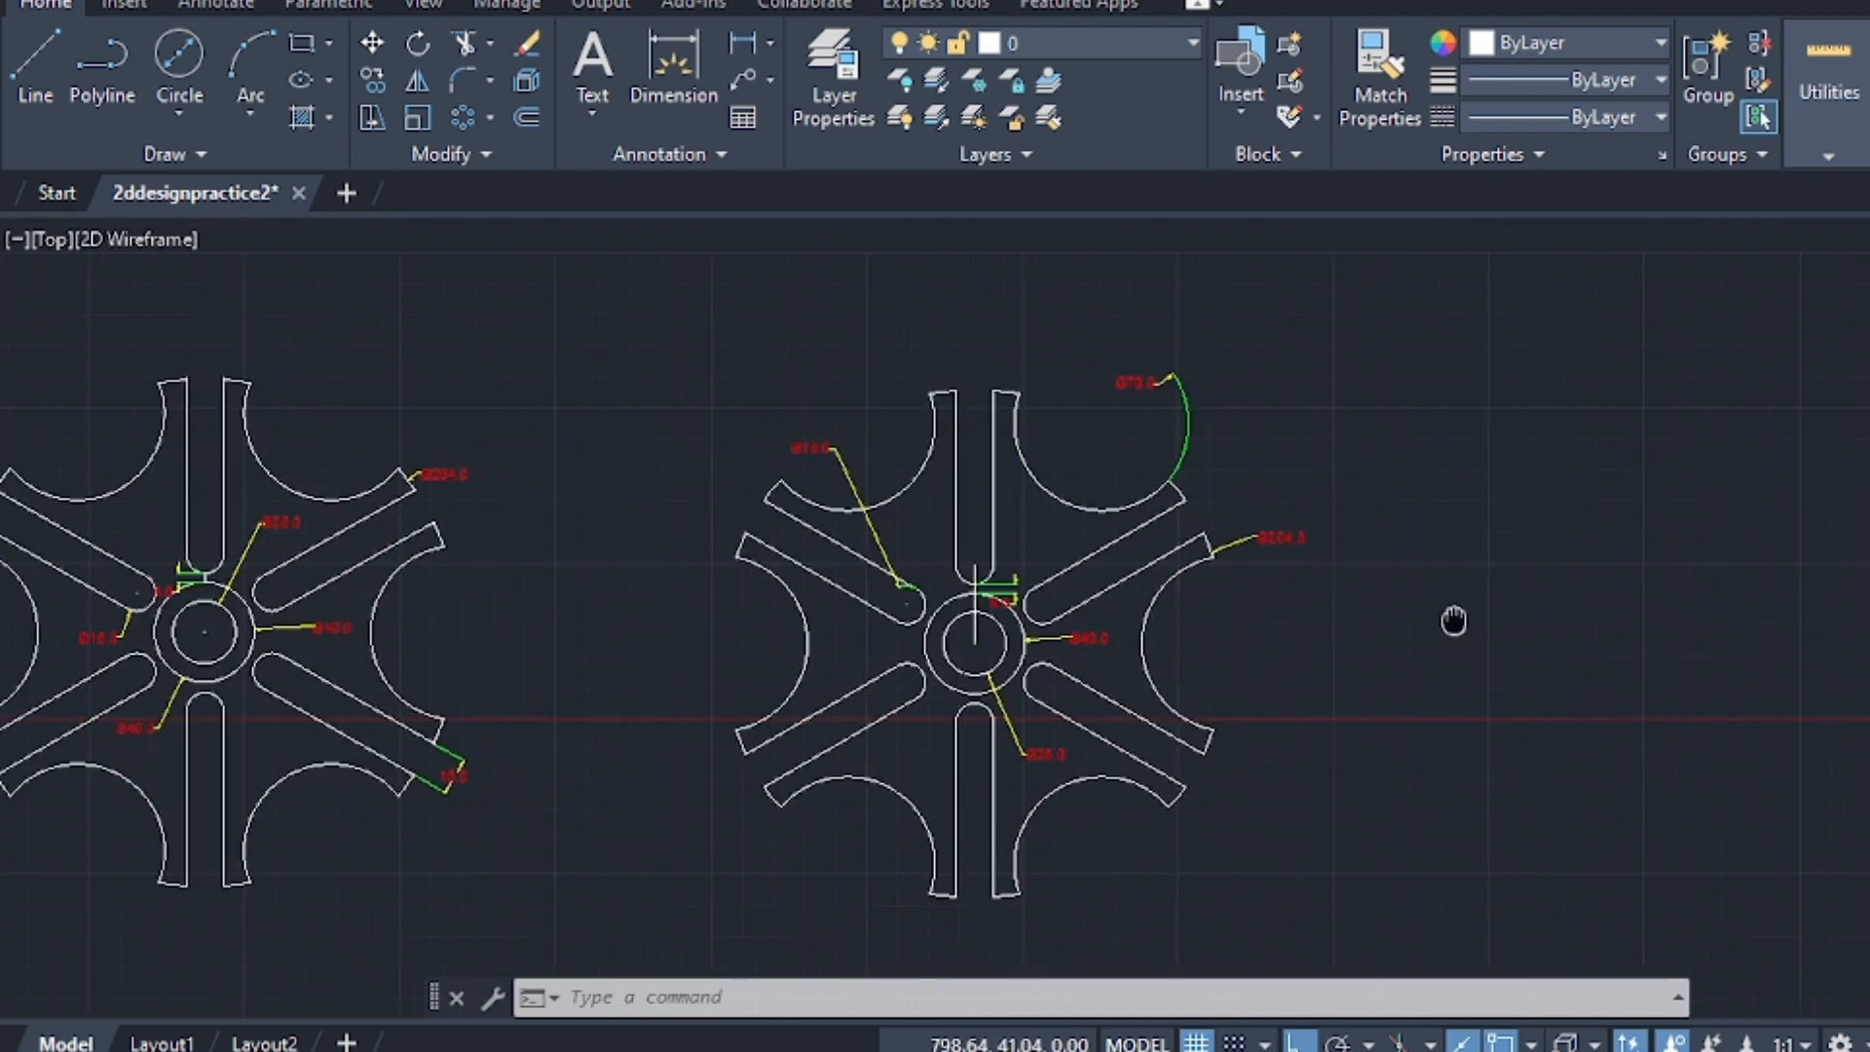